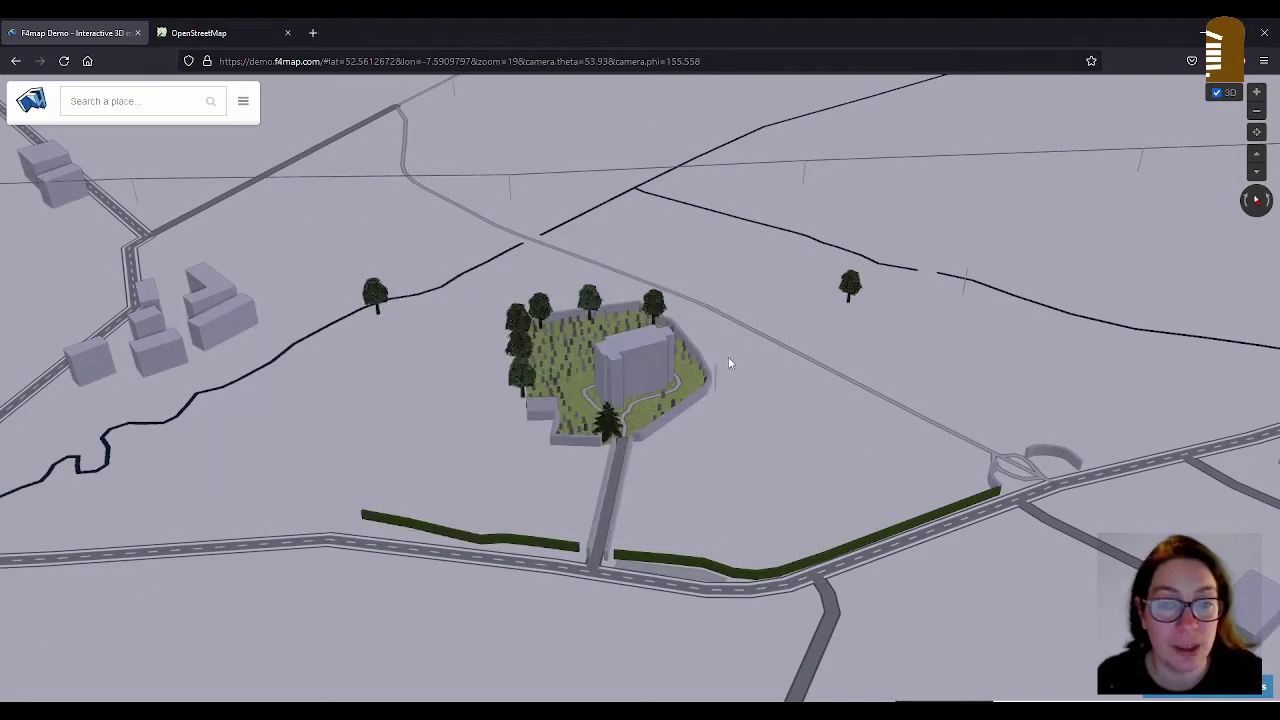
Step: Examine the churchyard's 3D rendering in F4map and in the OSM2World Viewer from different angles
{"action": "left_click_drag", "start_coordinate": [687, 366], "coordinate": [711, 425]}
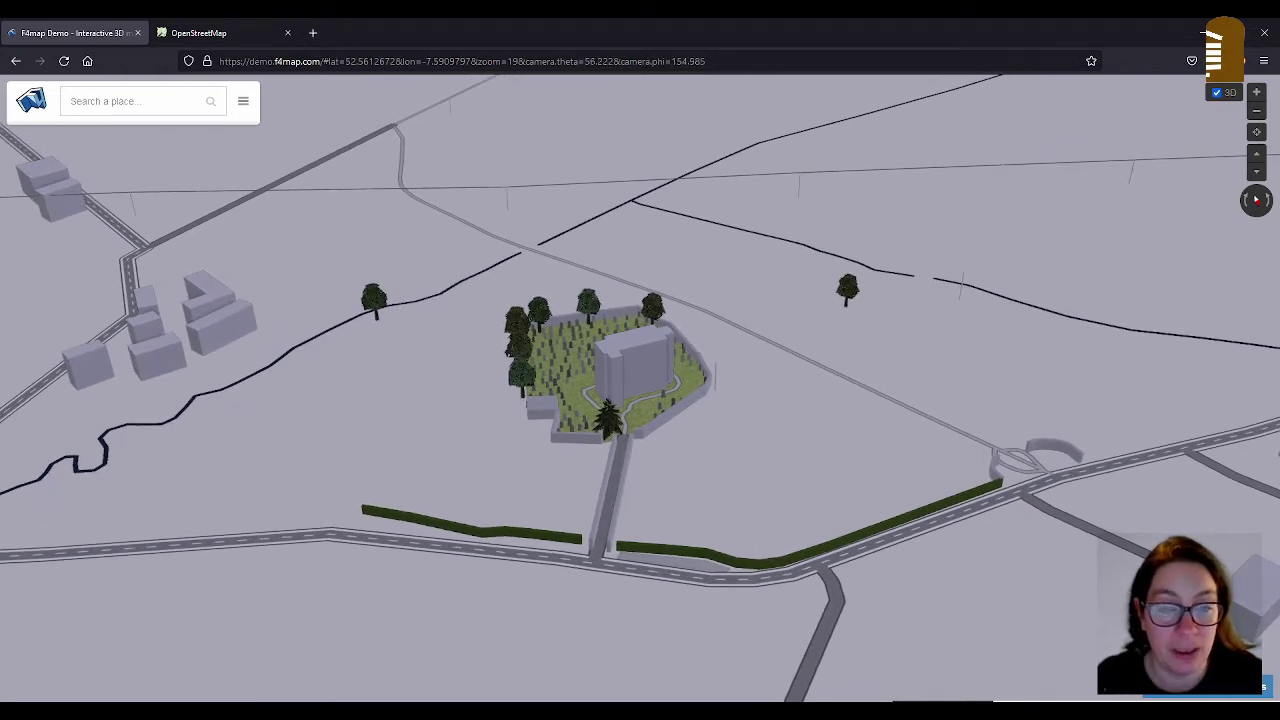
{"action": "left_click", "coordinate": [214, 712]}
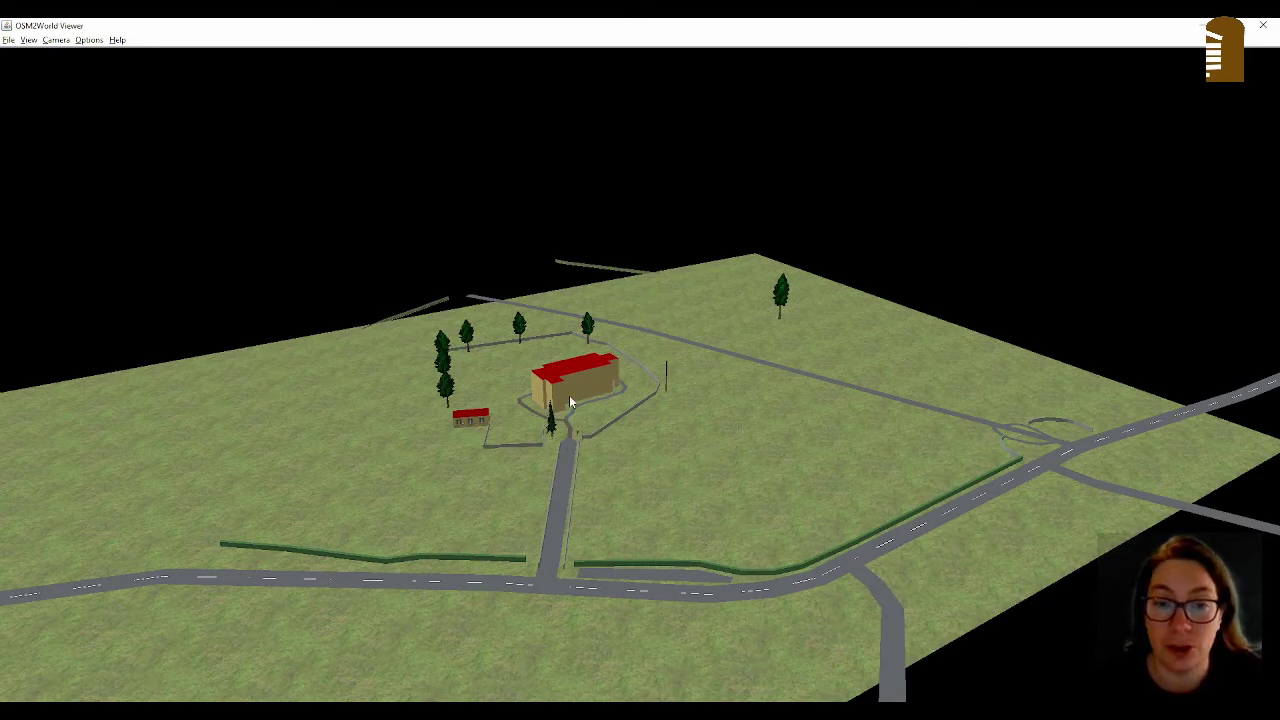
{"action": "left_click_drag", "start_coordinate": [608, 412], "coordinate": [556, 427]}
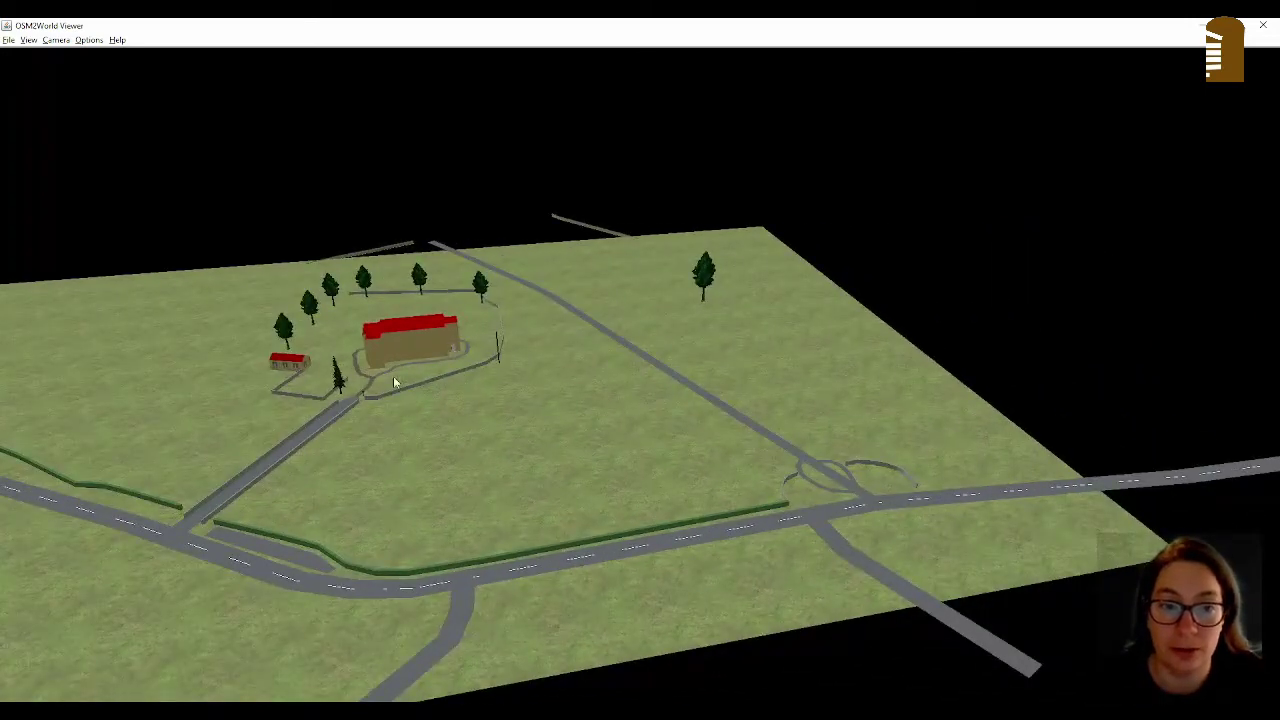
{"action": "left_click_drag", "start_coordinate": [400, 441], "coordinate": [437, 446]}
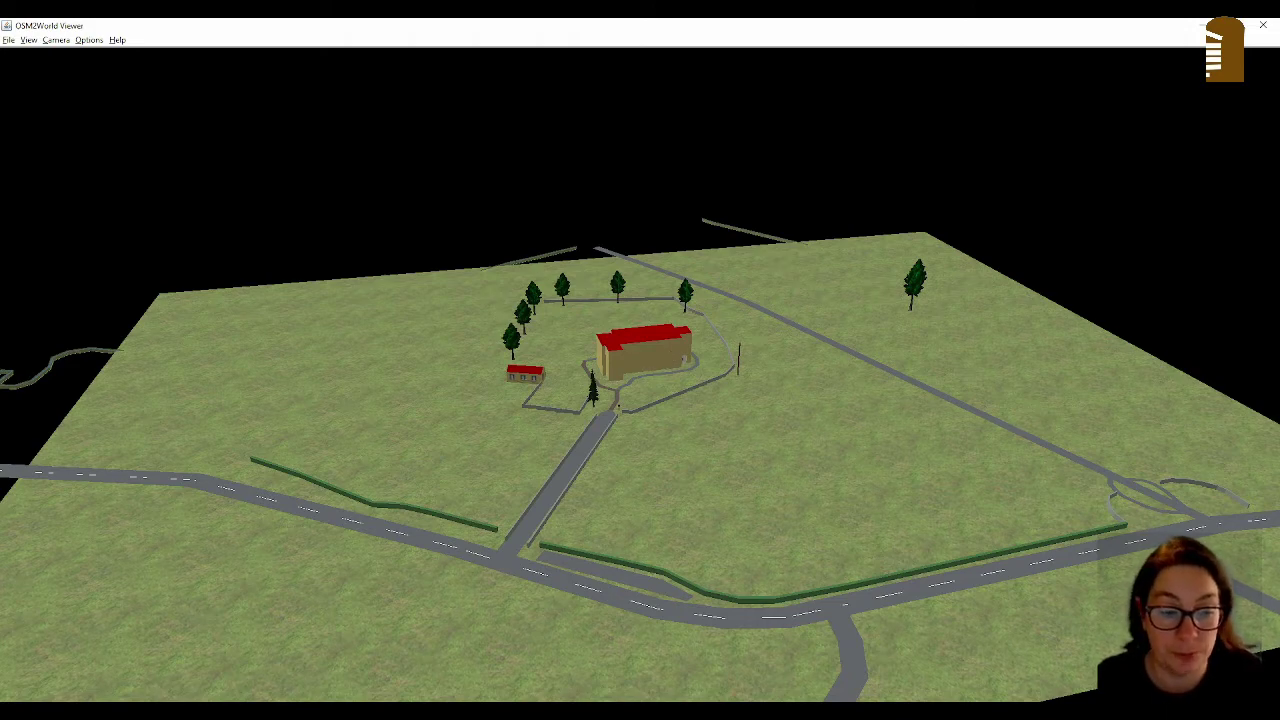
Step: Switch to OpenStreetMap and use the Map Data overlay to read the Crohane Church building's tags, then hide both overlay and details
{"action": "key", "text": "alt+Tab"}
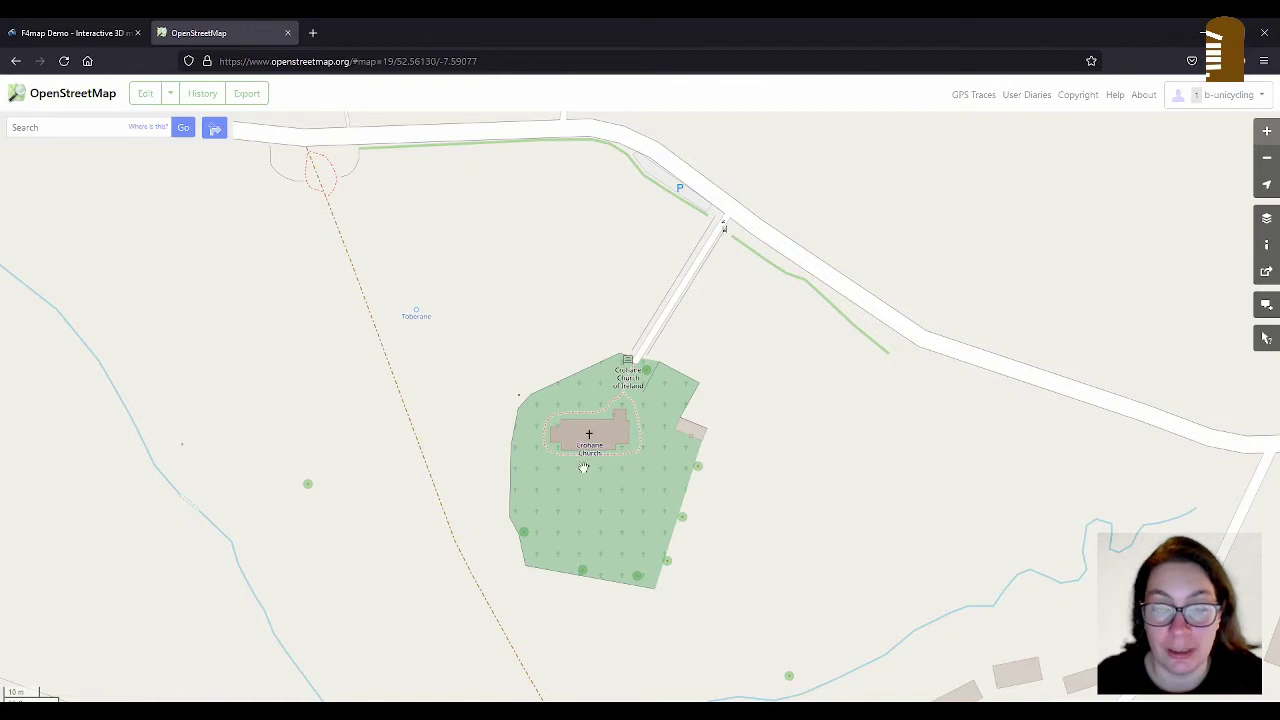
{"action": "left_click", "coordinate": [1267, 222]}
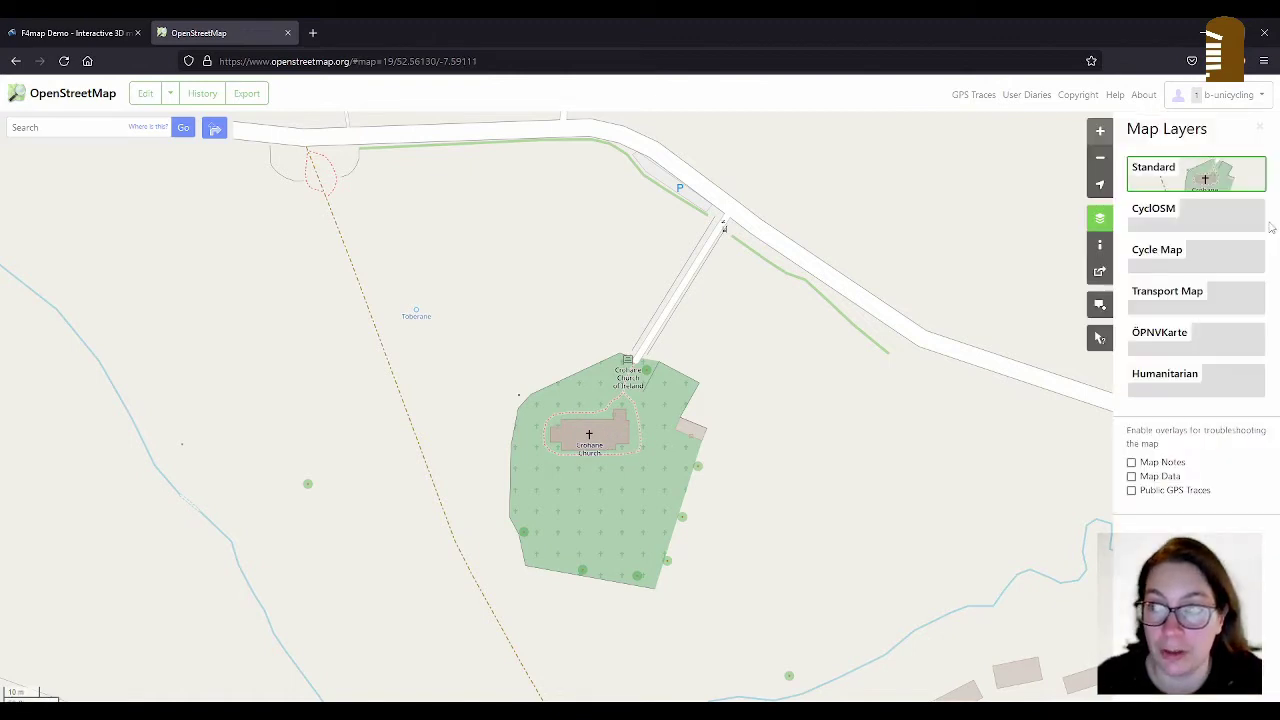
{"action": "left_click", "coordinate": [1132, 477]}
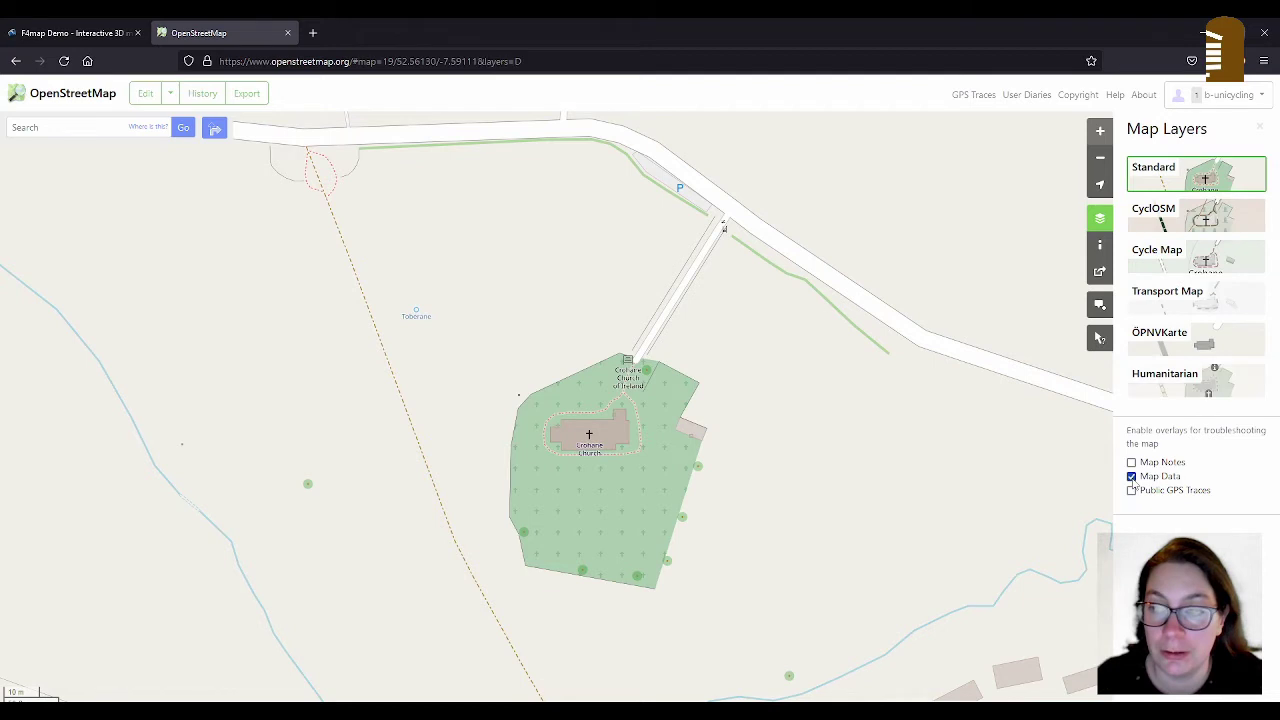
{"action": "left_click", "coordinate": [631, 441]}
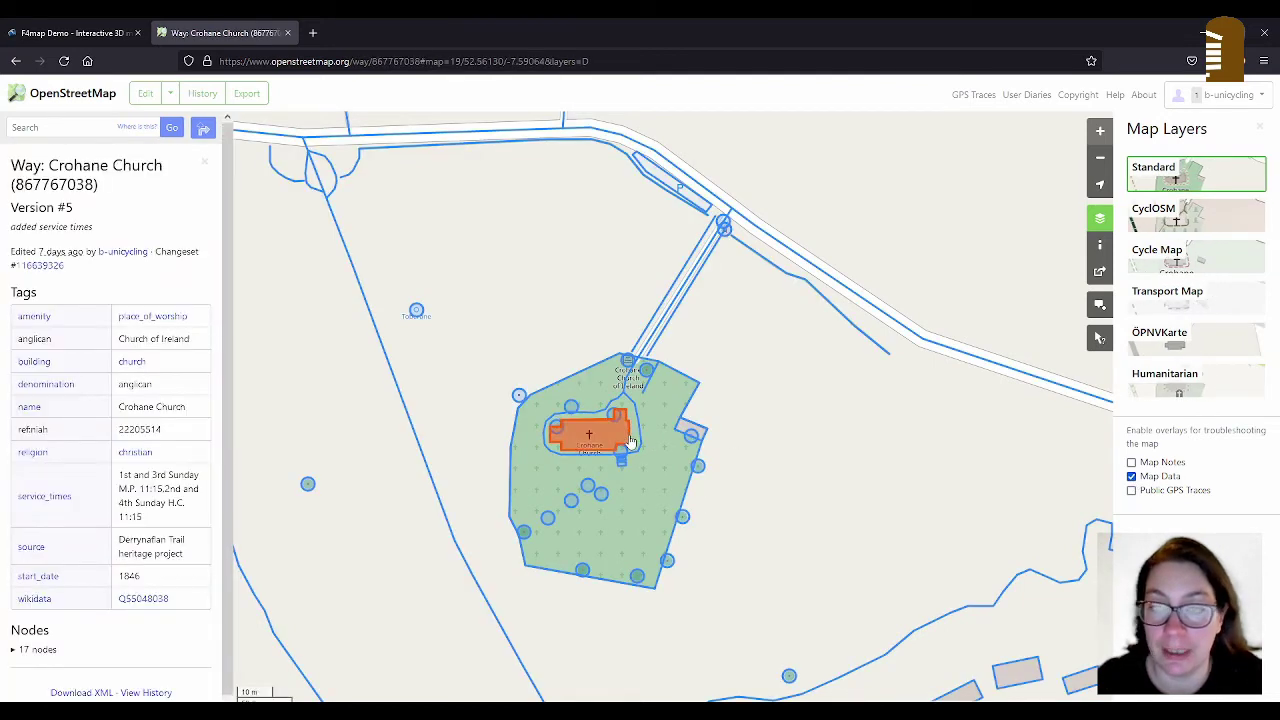
{"action": "scroll", "coordinate": [182, 307], "scroll_direction": "down", "scroll_amount": 1}
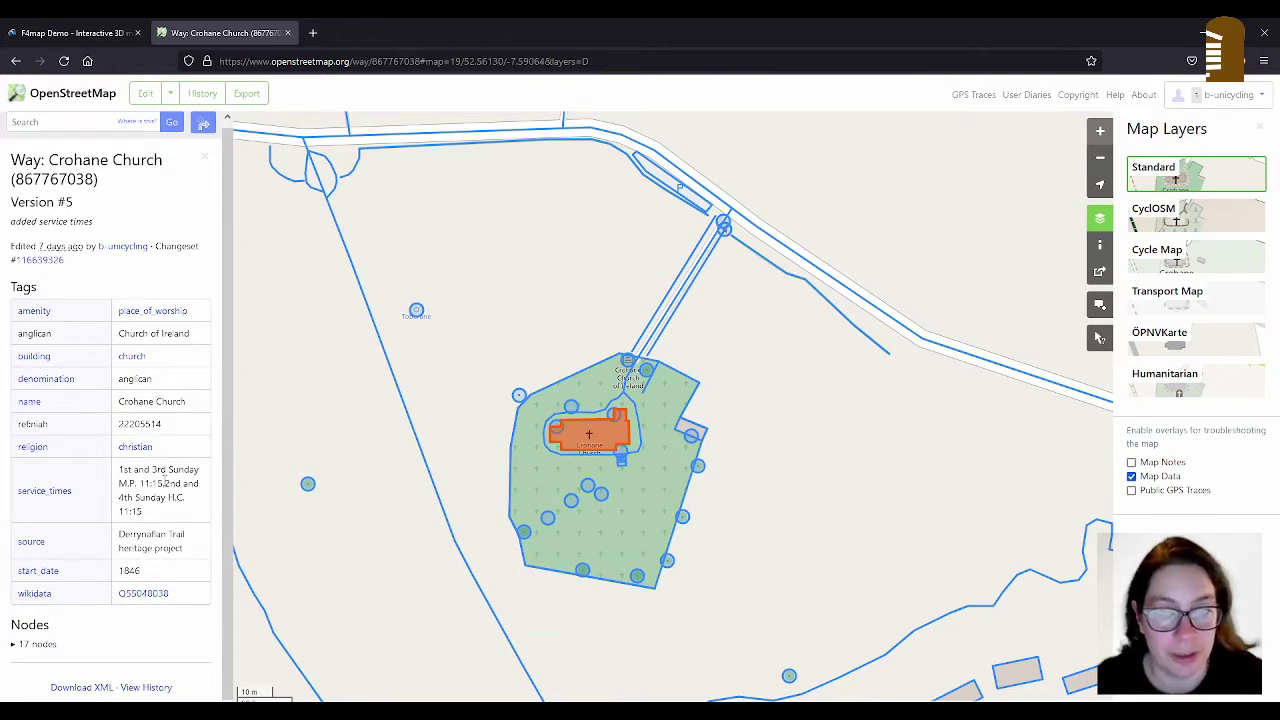
{"action": "left_click", "coordinate": [1132, 477]}
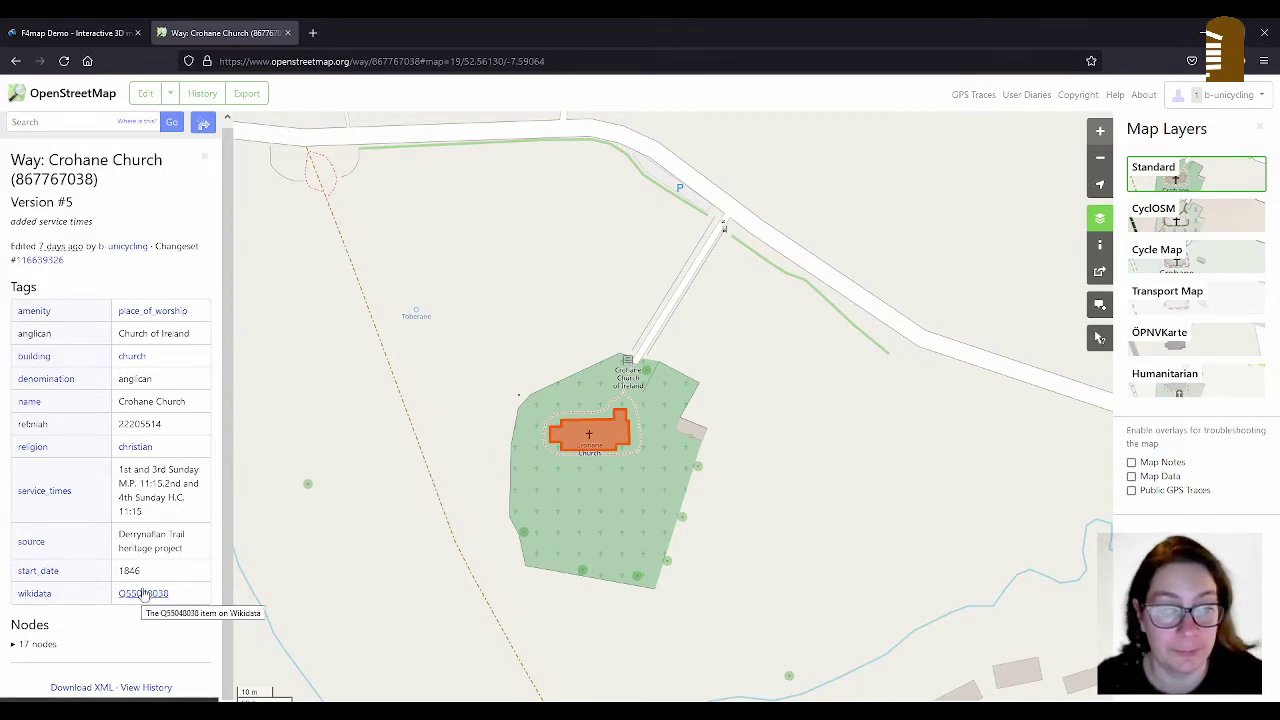
{"action": "left_click", "coordinate": [205, 159]}
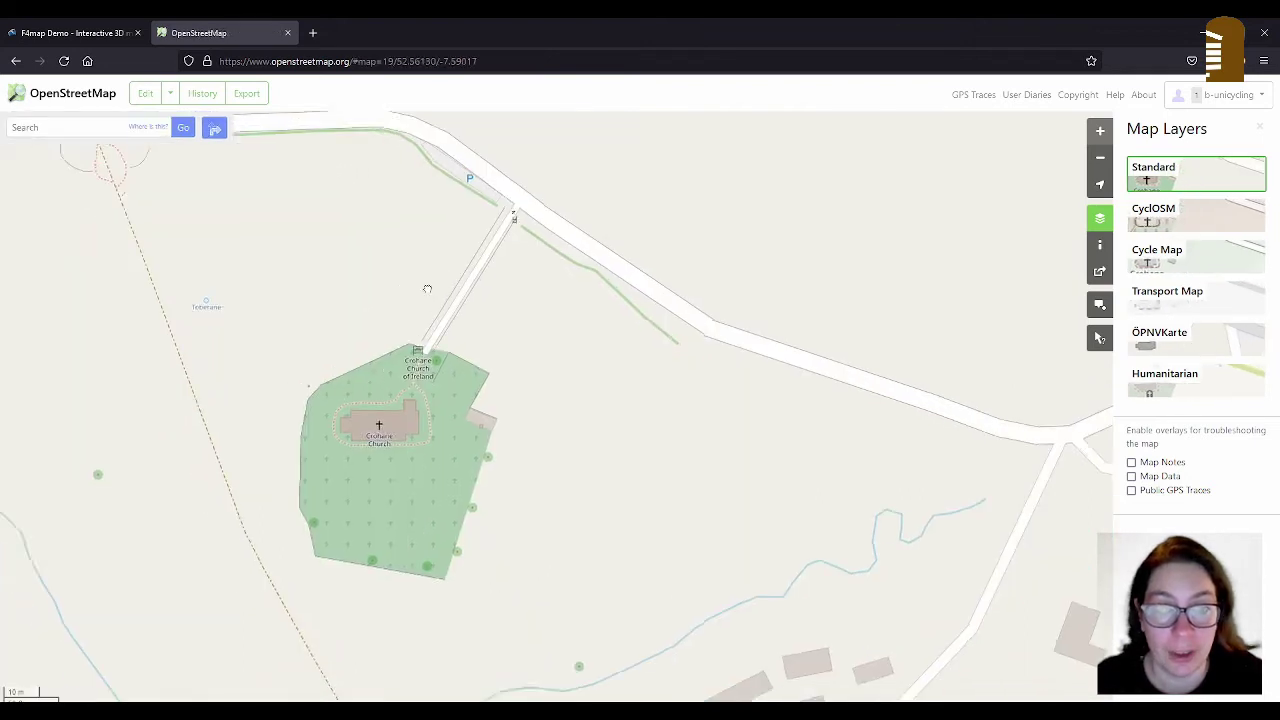
Step: Open the map area for editing and select the Crohane Church building outline
{"action": "left_click", "coordinate": [148, 94]}
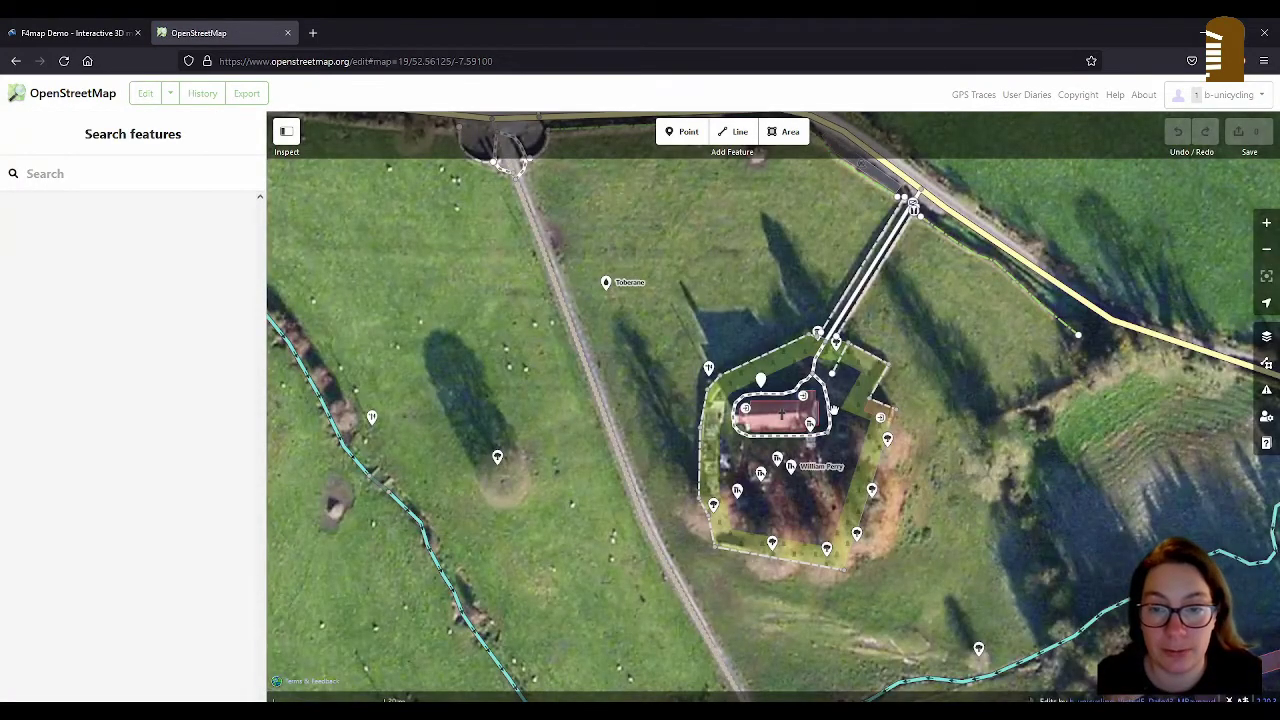
{"action": "scroll", "coordinate": [834, 408], "scroll_direction": "up", "scroll_amount": 5}
{"action": "left_click", "coordinate": [734, 410]}
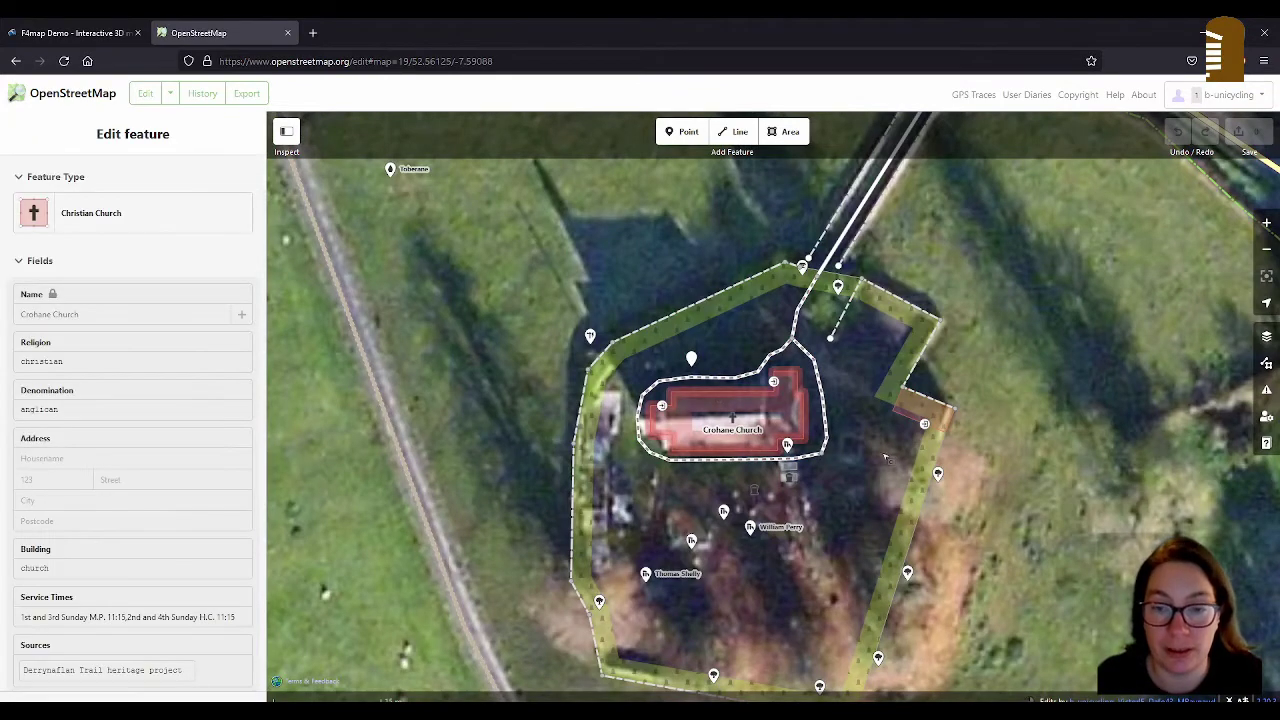
{"action": "left_click", "coordinate": [895, 448]}
{"action": "left_click_drag", "start_coordinate": [777, 441], "coordinate": [678, 443]}
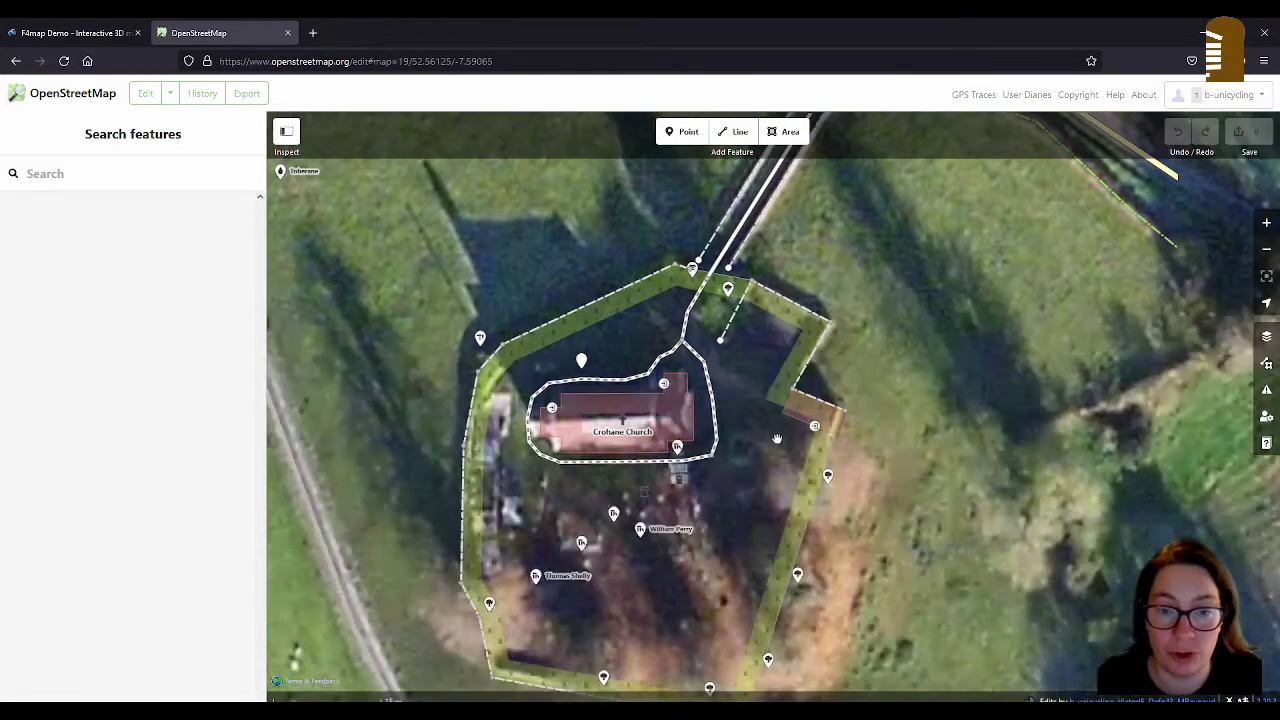
{"action": "left_click", "coordinate": [637, 390]}
{"action": "left_click", "coordinate": [722, 378]}
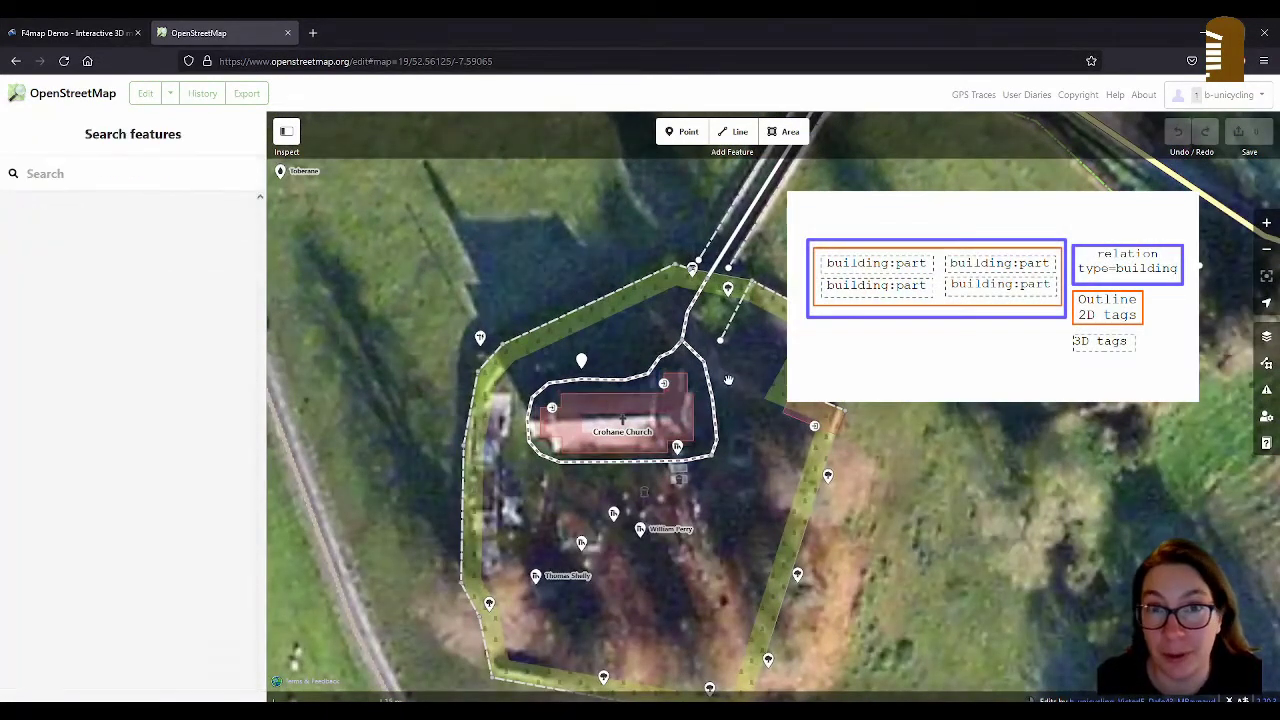
{"action": "left_click", "coordinate": [685, 402]}
{"action": "left_click", "coordinate": [684, 383]}
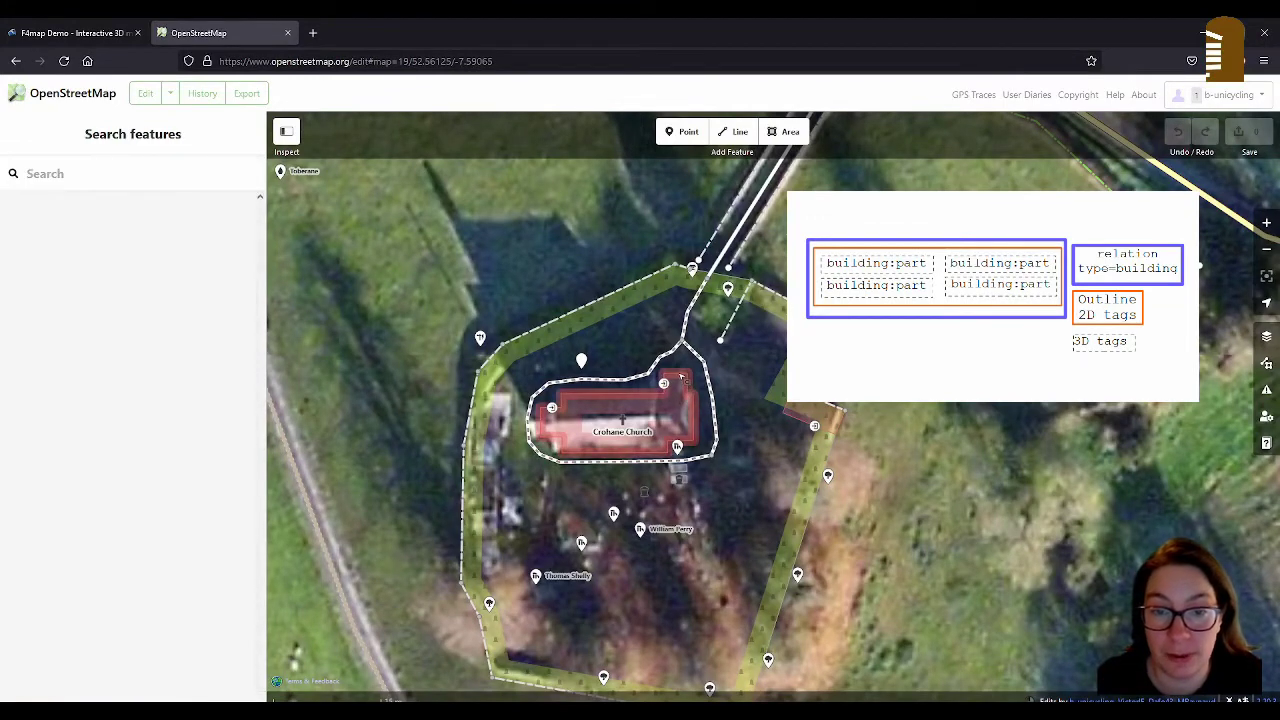
{"action": "left_click", "coordinate": [681, 378]}
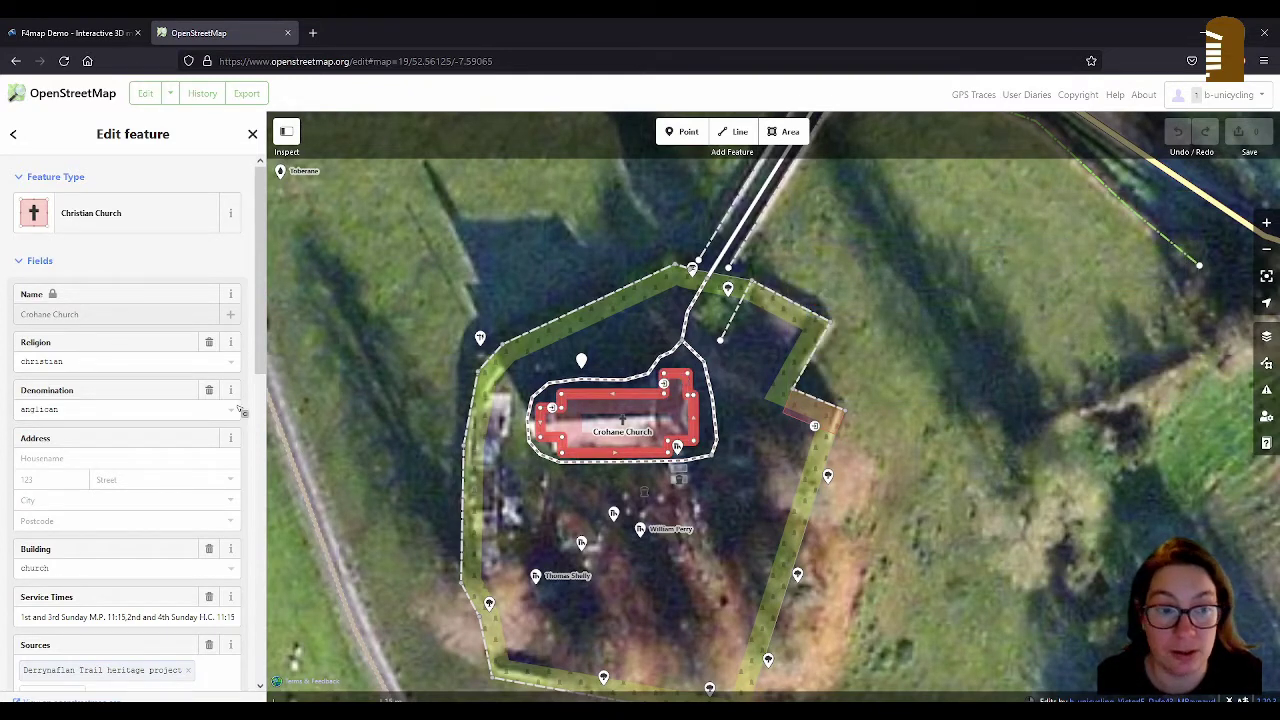
Step: Copy all of the church's tags as text into a Notepad document and return the tags to the table view
{"action": "scroll", "coordinate": [235, 420], "scroll_direction": "down", "scroll_amount": 10}
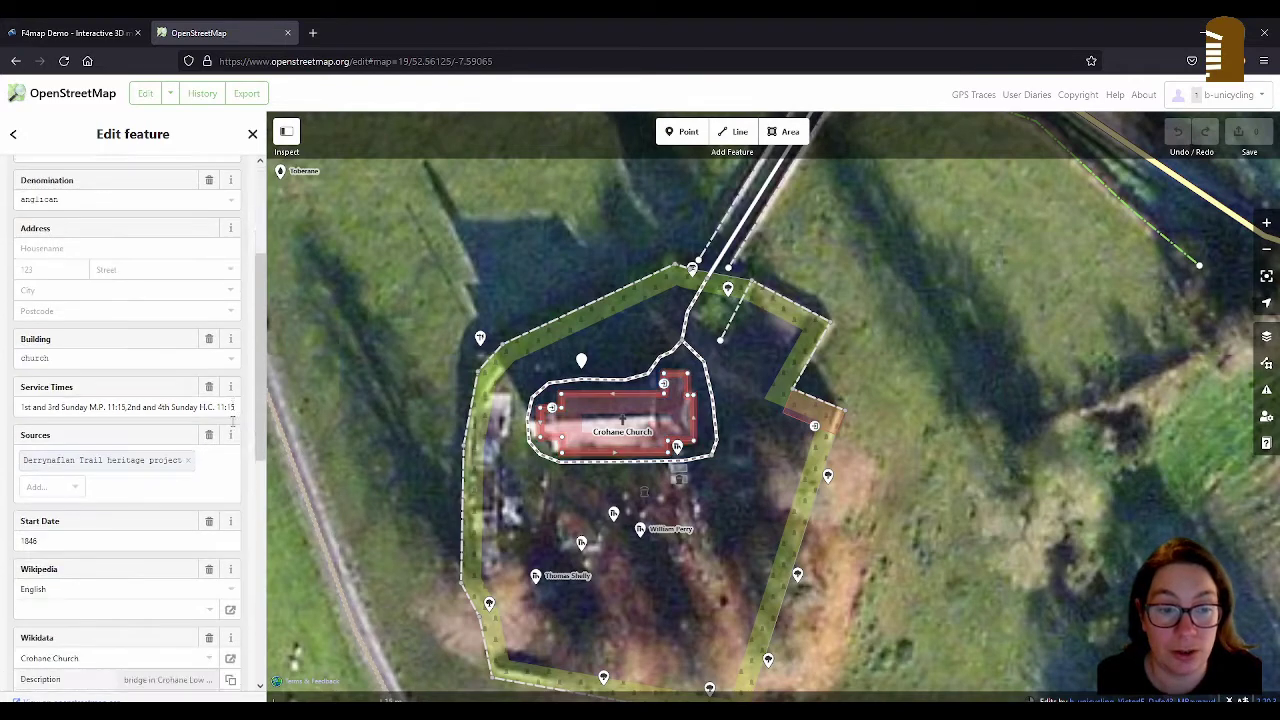
{"action": "scroll", "coordinate": [235, 420], "scroll_direction": "down", "scroll_amount": 1}
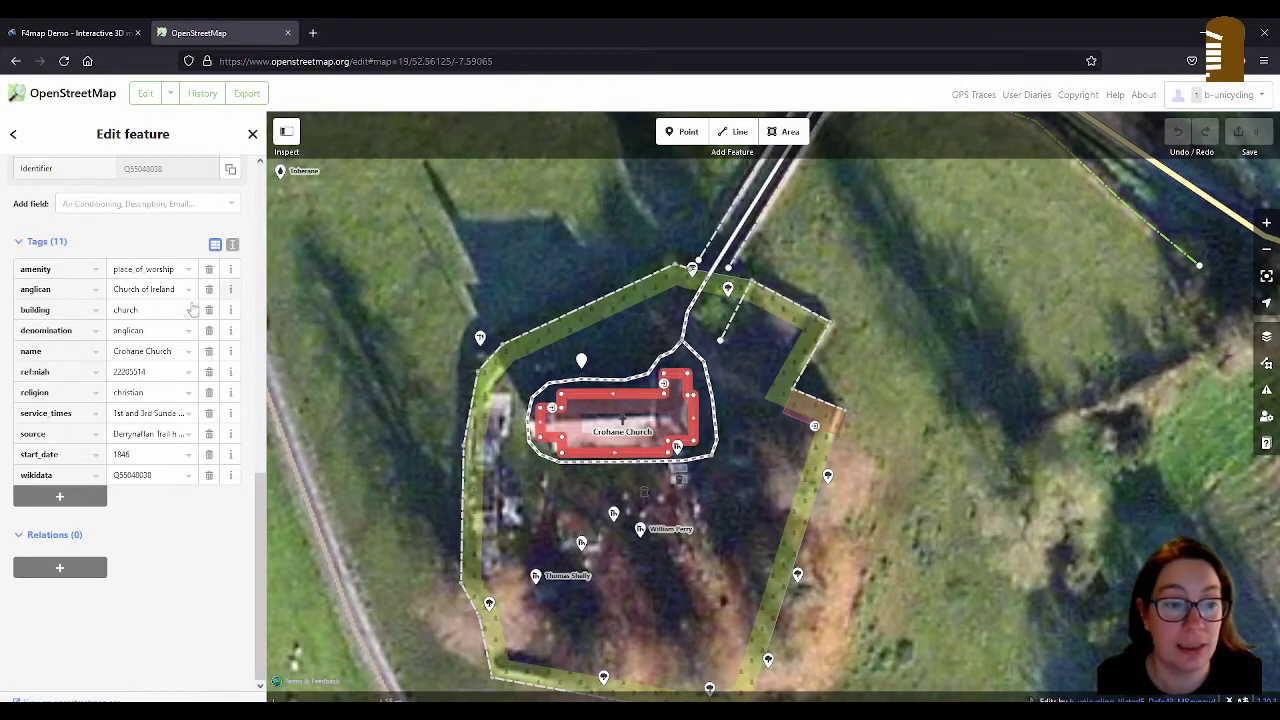
{"action": "left_click", "coordinate": [233, 245]}
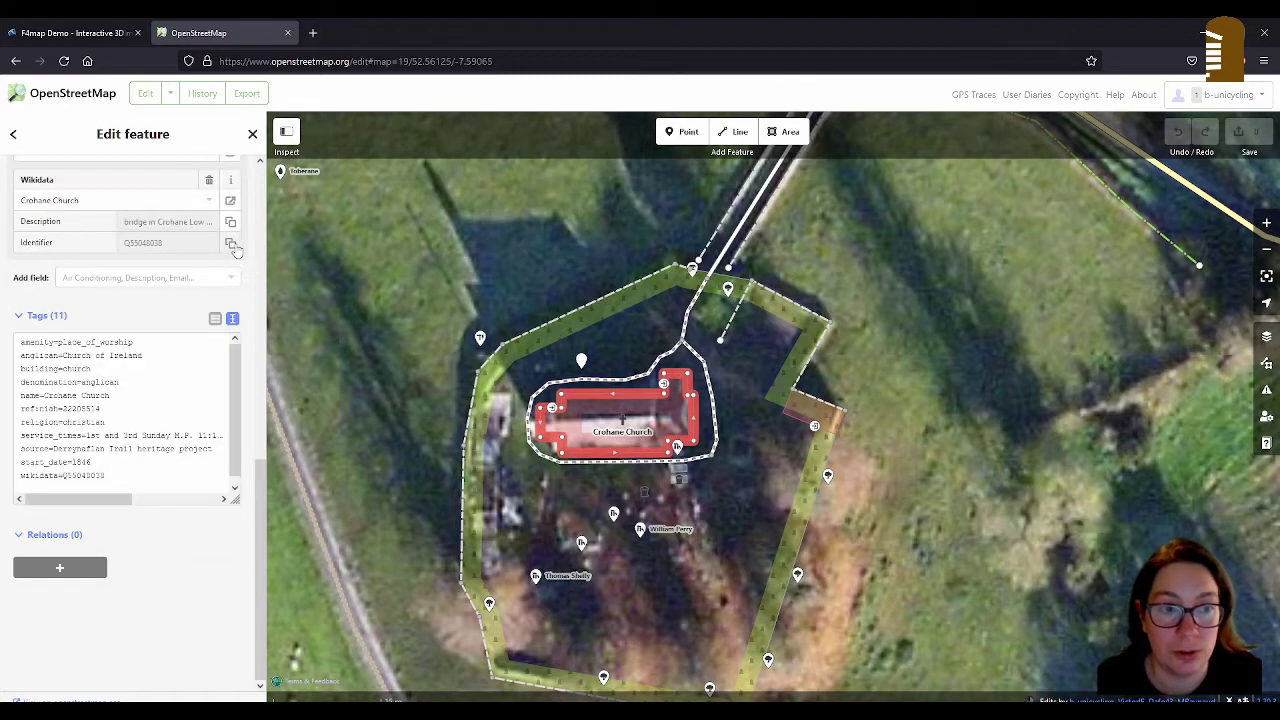
{"action": "left_click", "coordinate": [216, 321]}
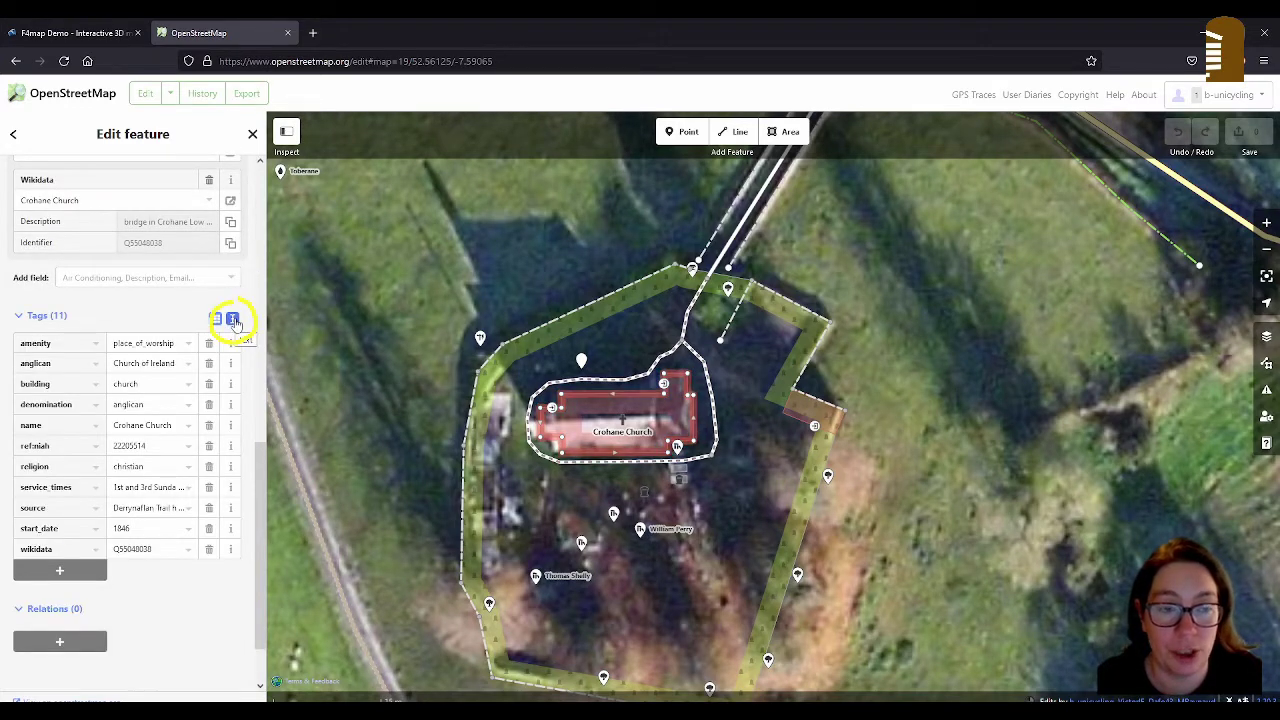
{"action": "left_click", "coordinate": [234, 320]}
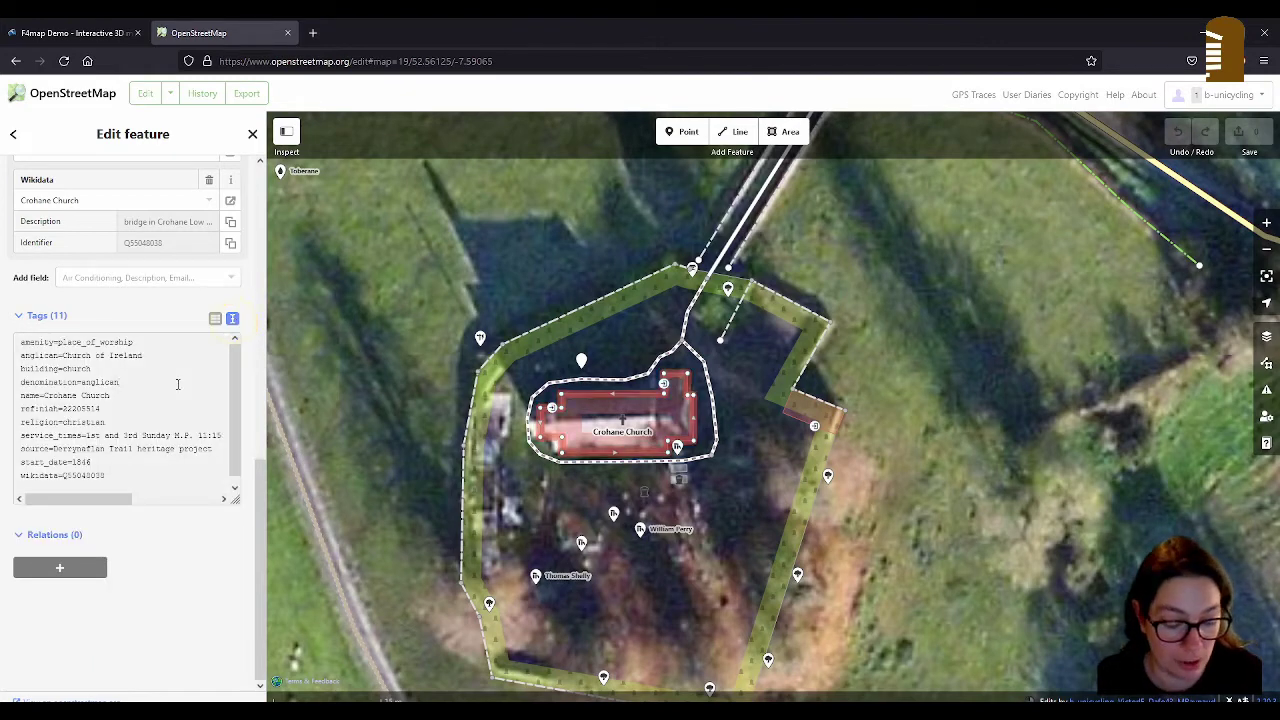
{"action": "key", "text": "ctrl+a"}
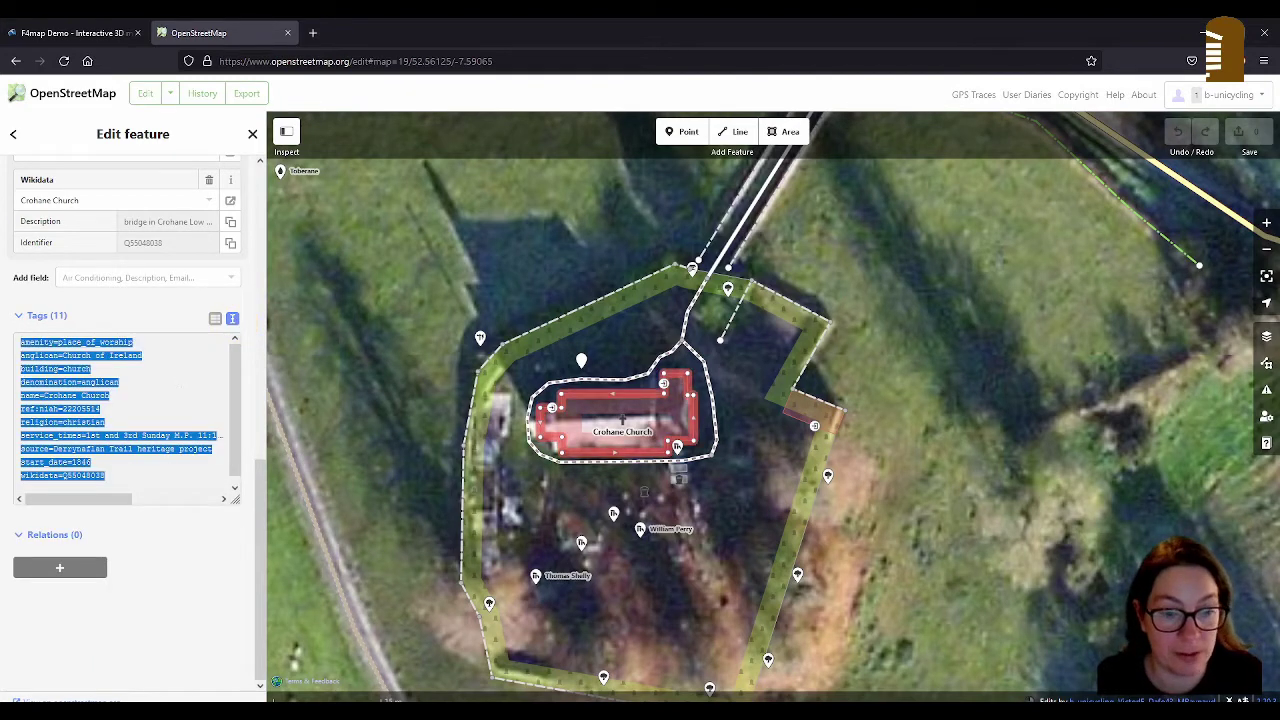
{"action": "key", "text": "ctrl+c"}
{"action": "key", "text": "ctrl+v"}
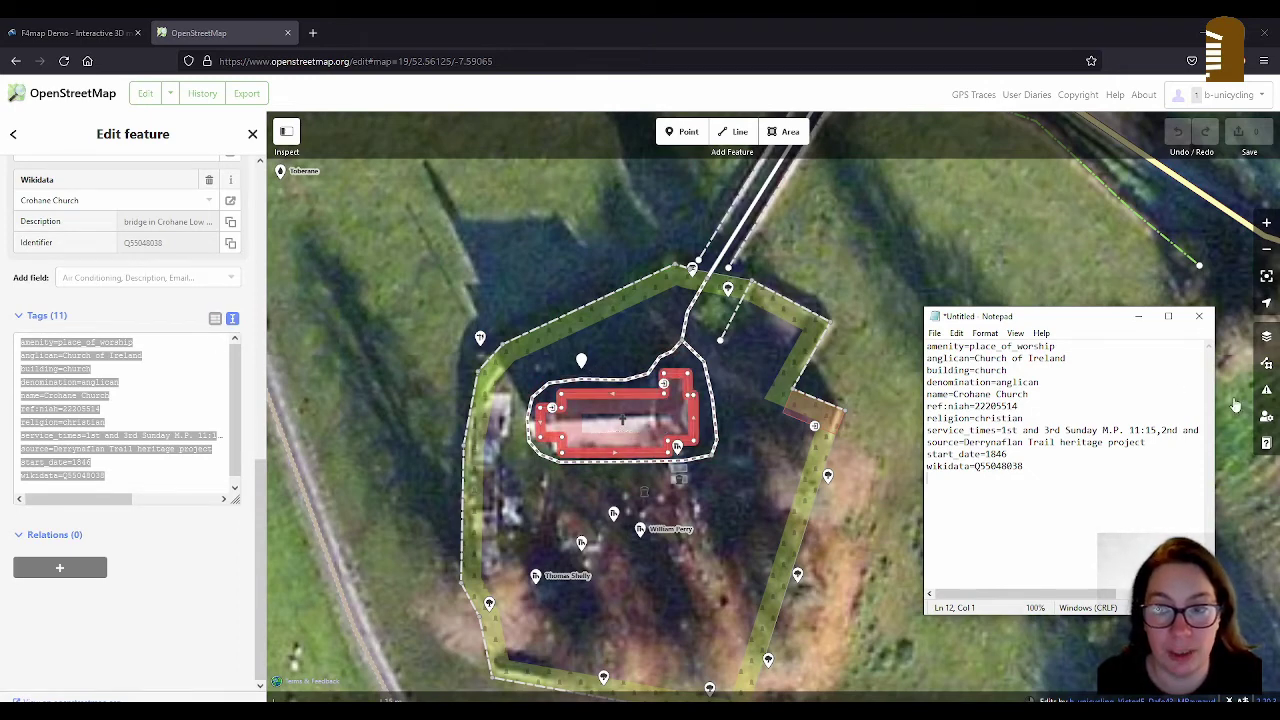
{"action": "left_click", "coordinate": [215, 318]}
Step: Reselect the Crohane Church building and add it to a new parent relation with the generic Relation feature type
{"action": "left_click", "coordinate": [748, 486]}
{"action": "scroll", "coordinate": [748, 486], "scroll_direction": "up", "scroll_amount": 1}
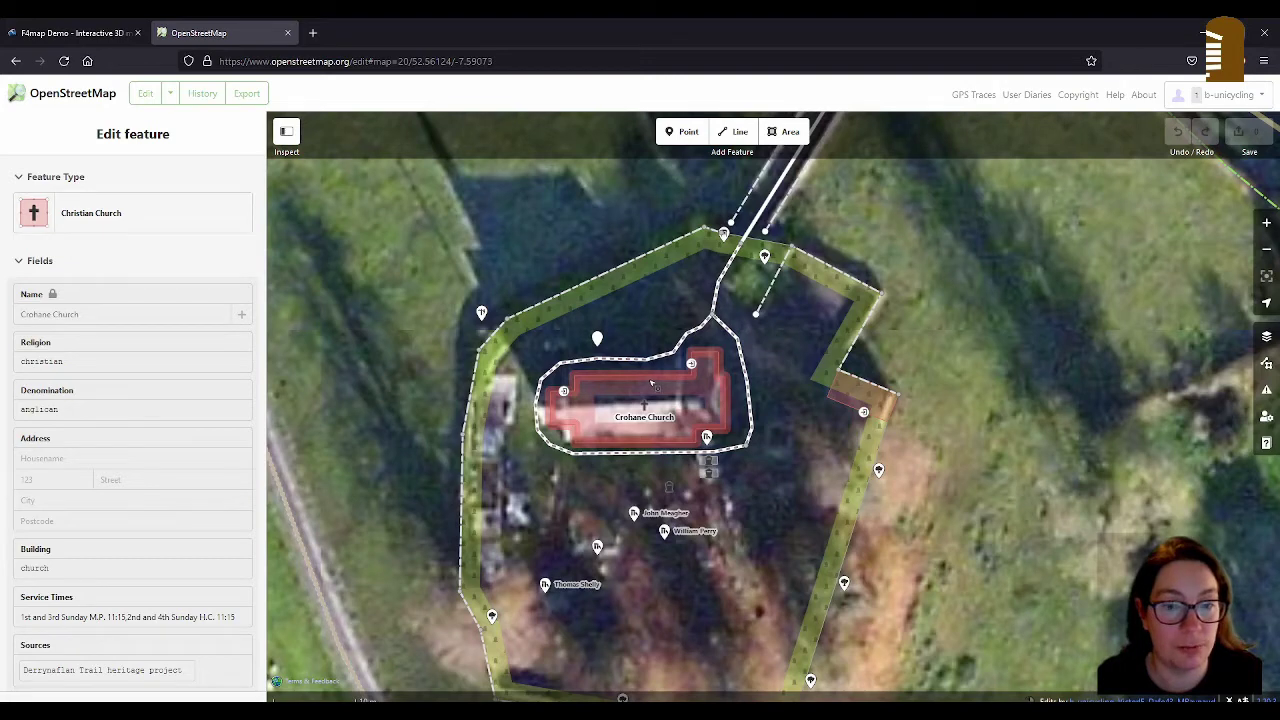
{"action": "left_click", "coordinate": [651, 383]}
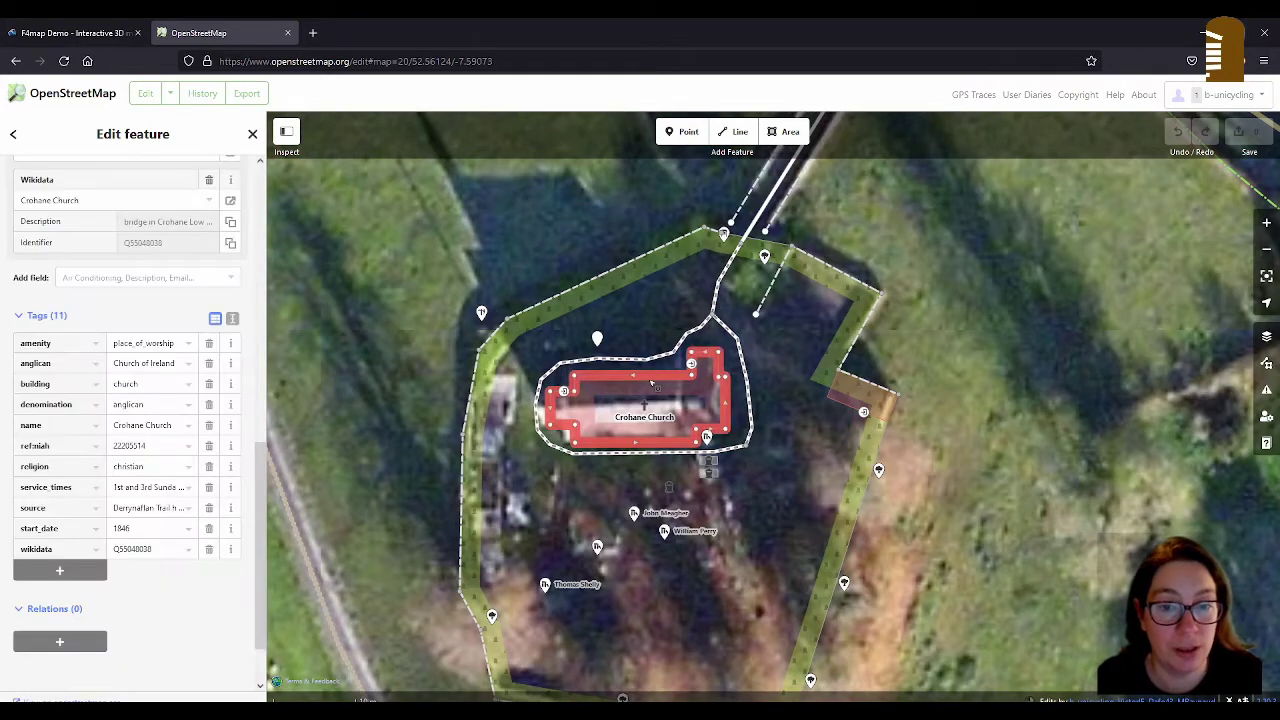
{"action": "scroll", "coordinate": [228, 467], "scroll_direction": "down", "scroll_amount": 1}
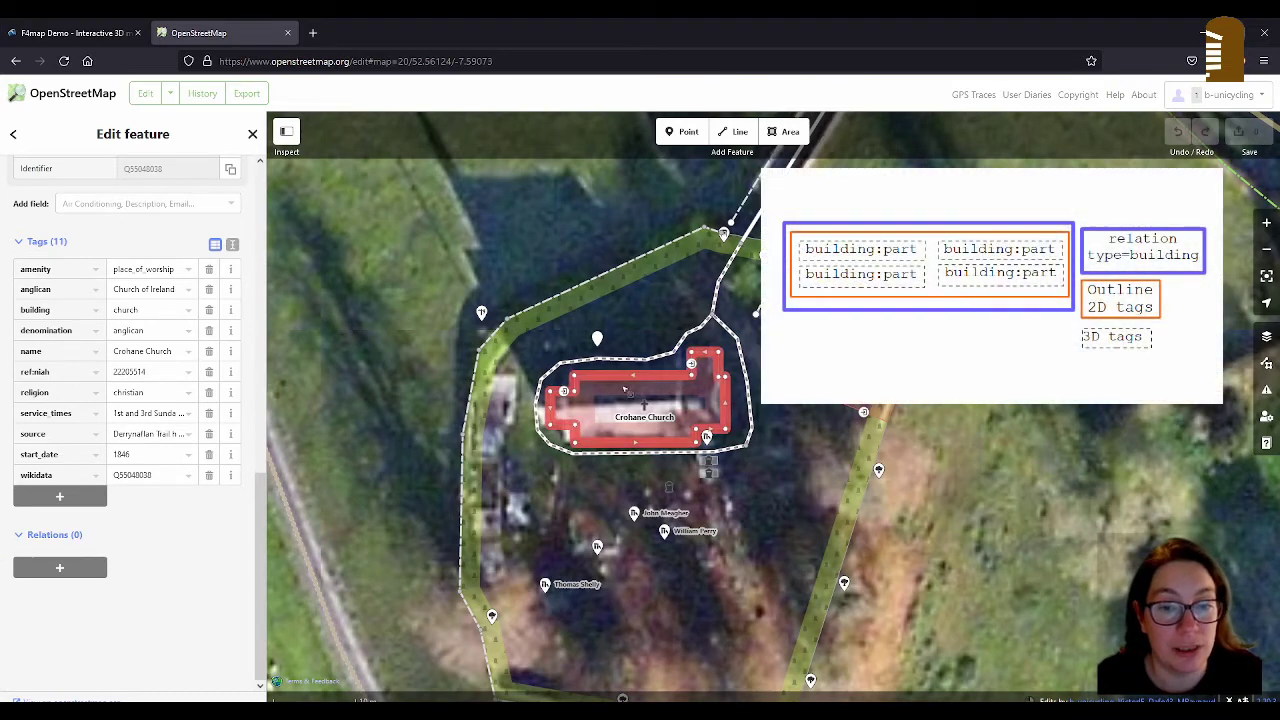
{"action": "left_click", "coordinate": [57, 569]}
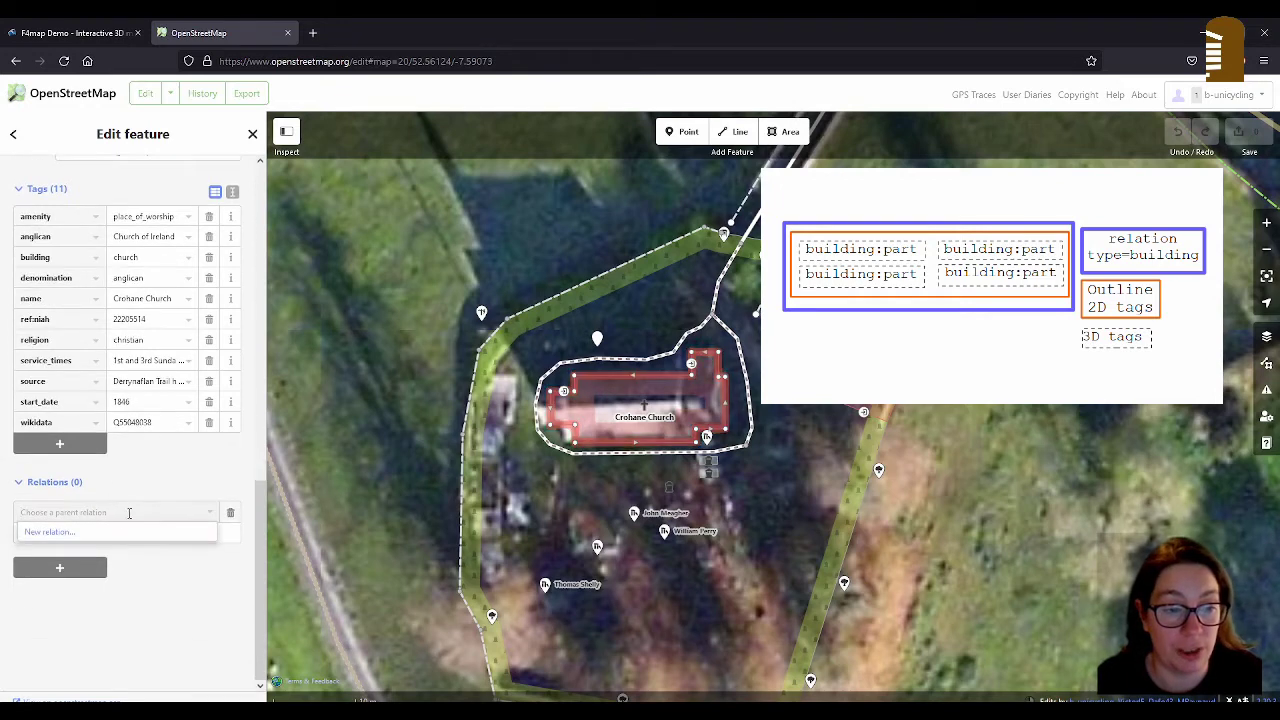
{"action": "left_click", "coordinate": [60, 533]}
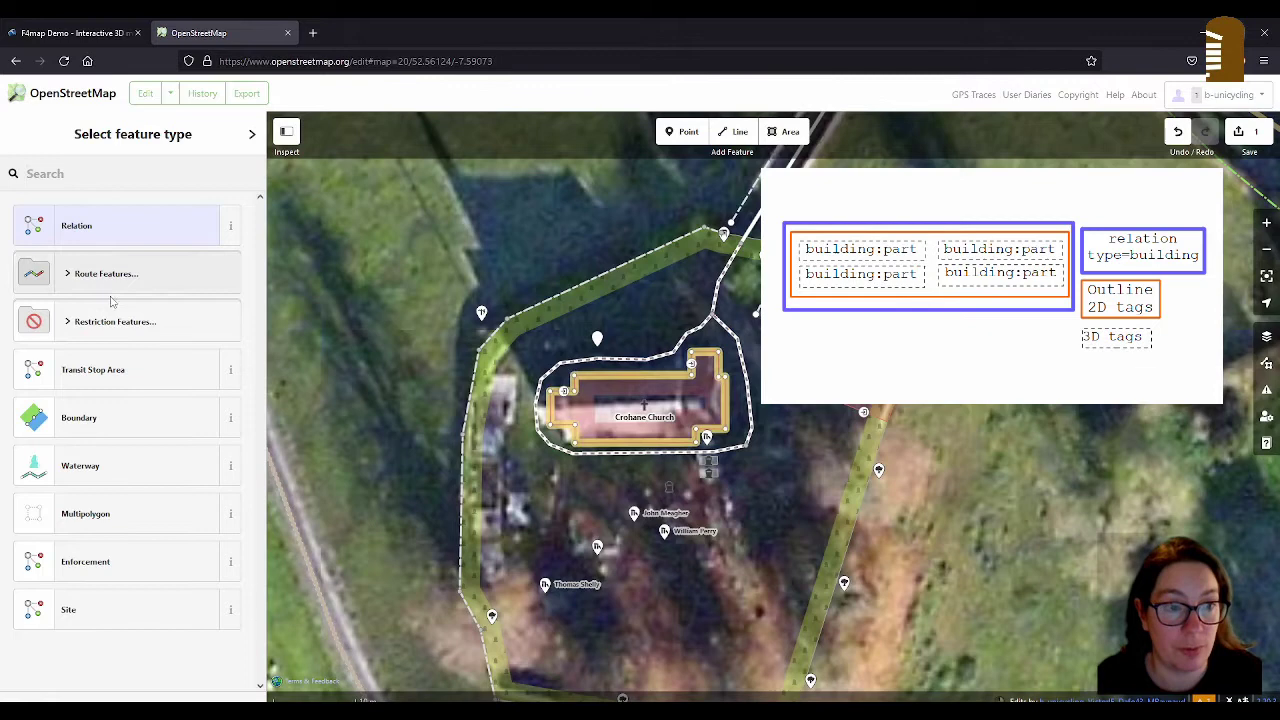
{"action": "left_click", "coordinate": [82, 228]}
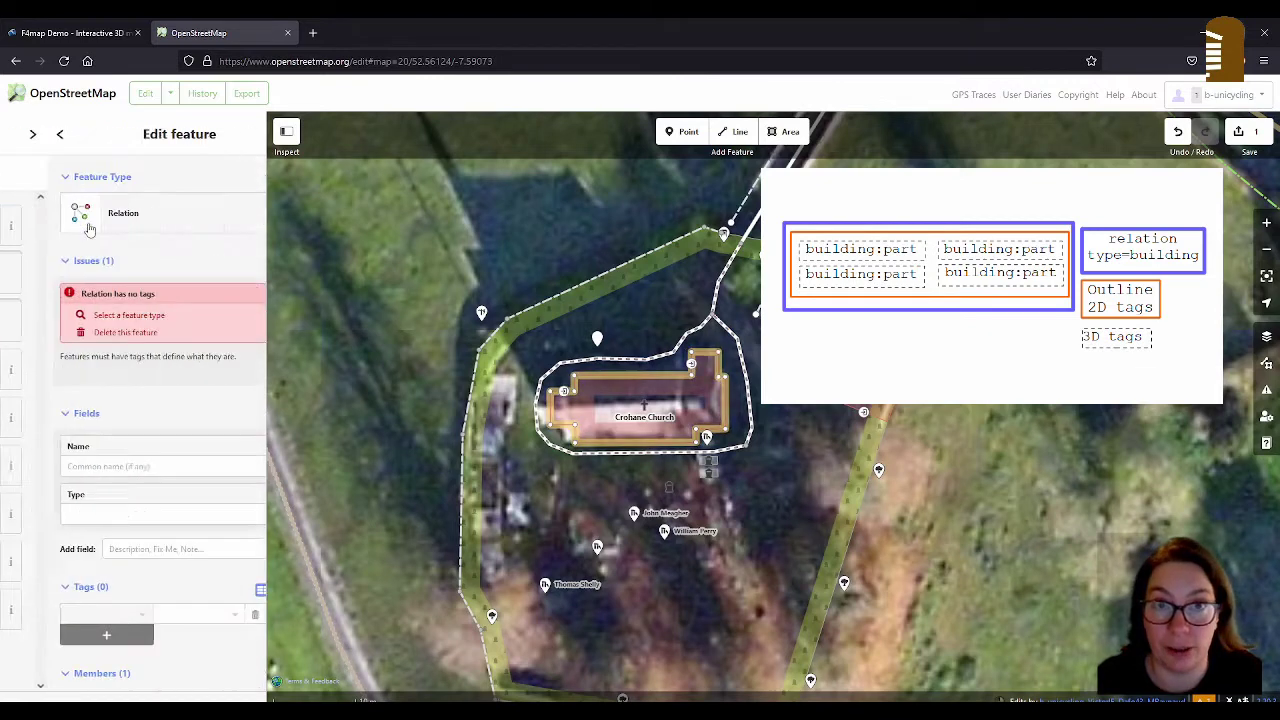
Step: Set the new relation's type to building
{"action": "left_click", "coordinate": [80, 514]}
{"action": "type", "text": "b"}
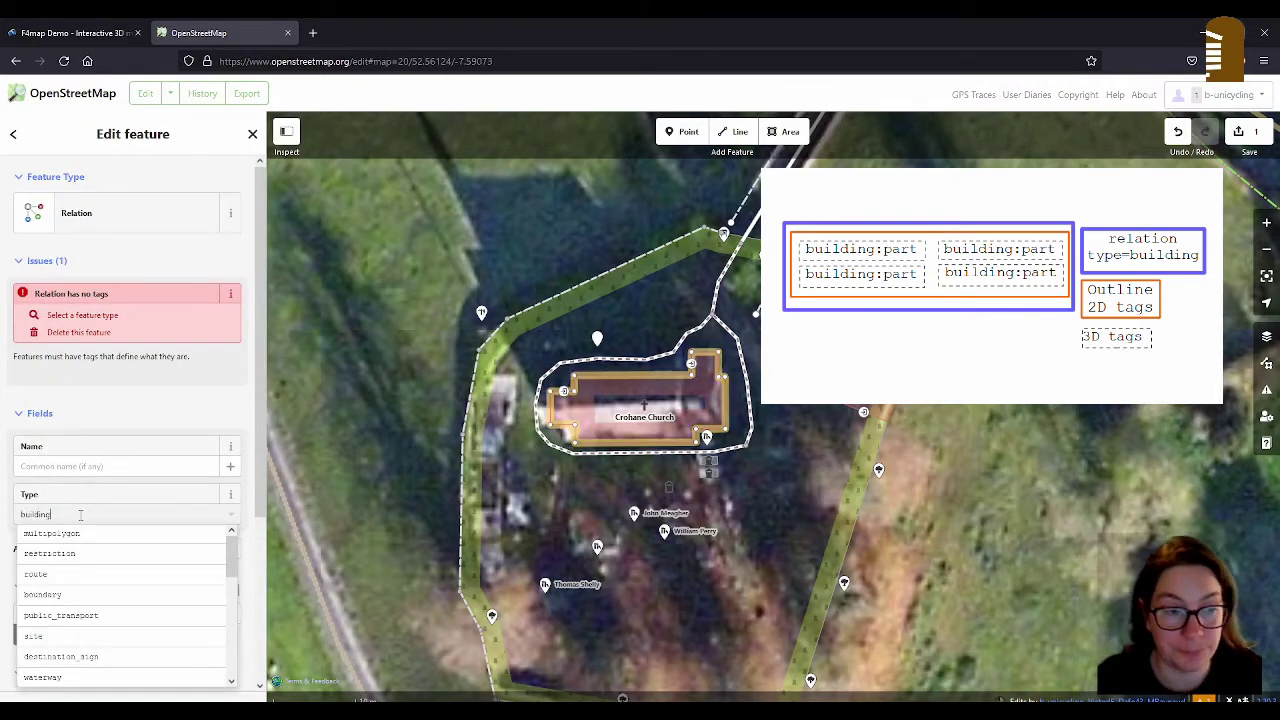
{"action": "type", "text": "uilding"}
{"action": "key", "text": "Return"}
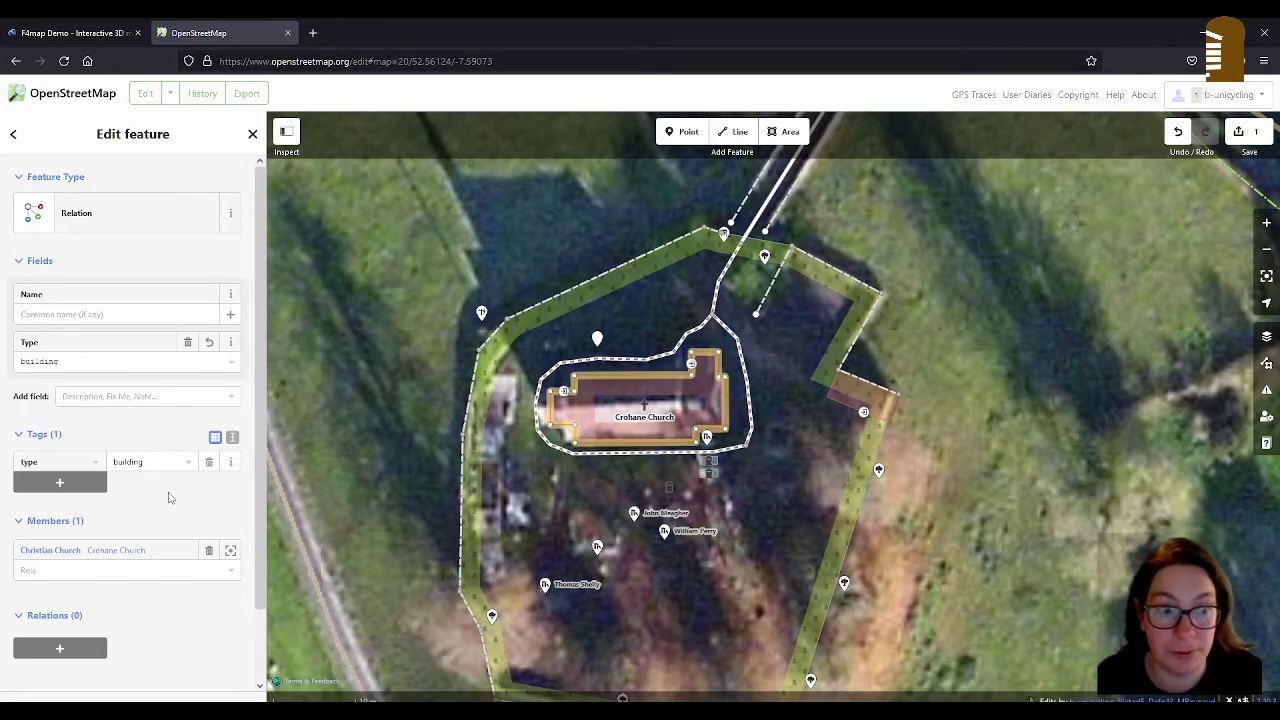
Step: Assign the outline role to the Crohane Church member of the building relation
{"action": "scroll", "coordinate": [190, 462], "scroll_direction": "down", "scroll_amount": 1}
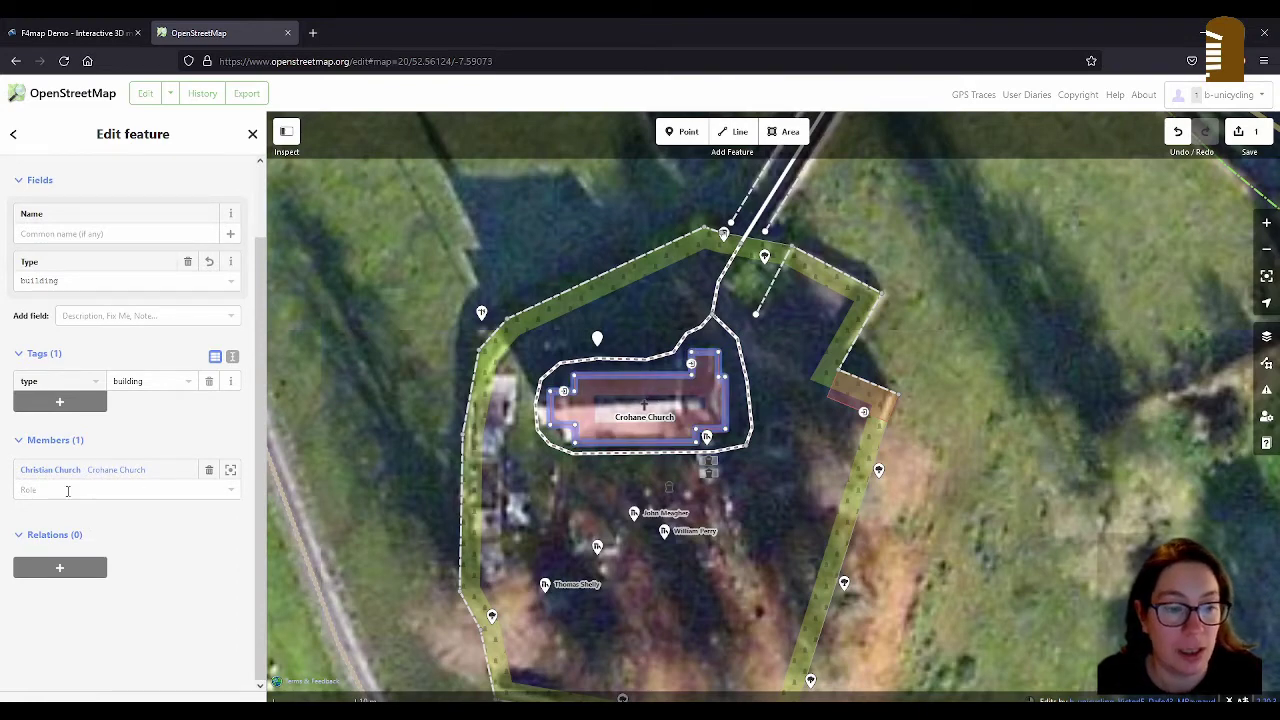
{"action": "left_click", "coordinate": [68, 490]}
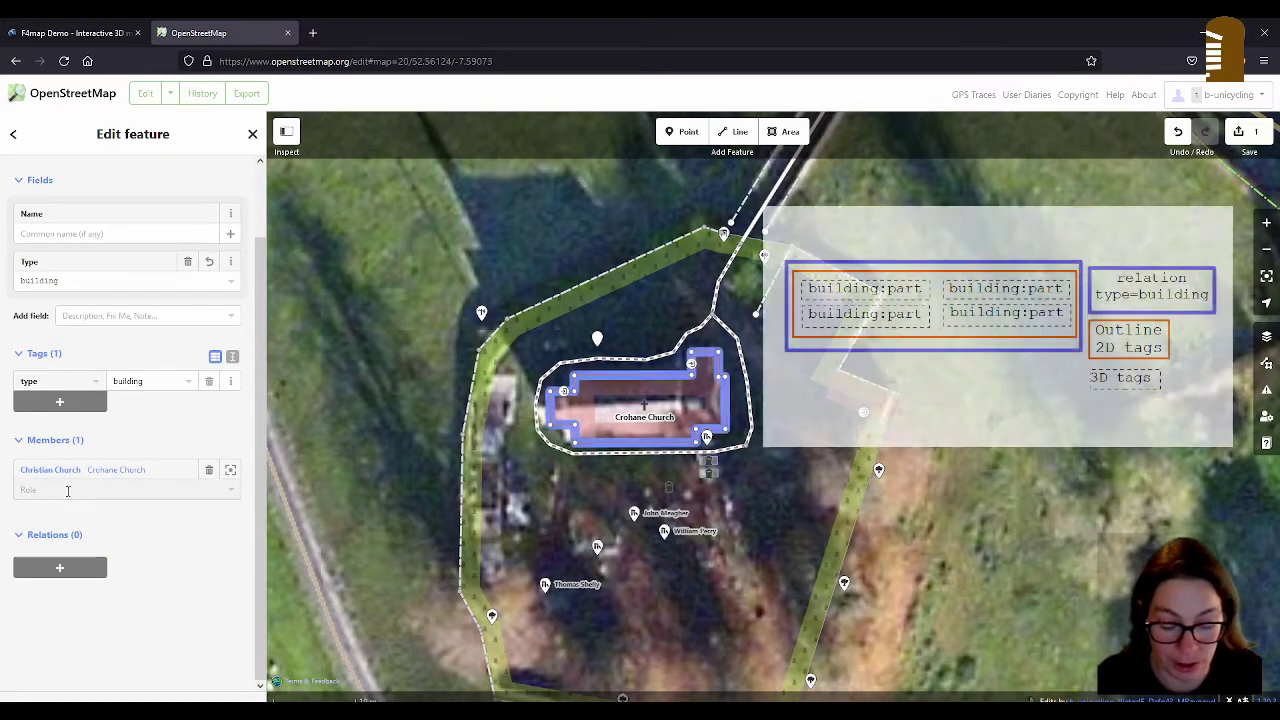
{"action": "type", "text": "outline"}
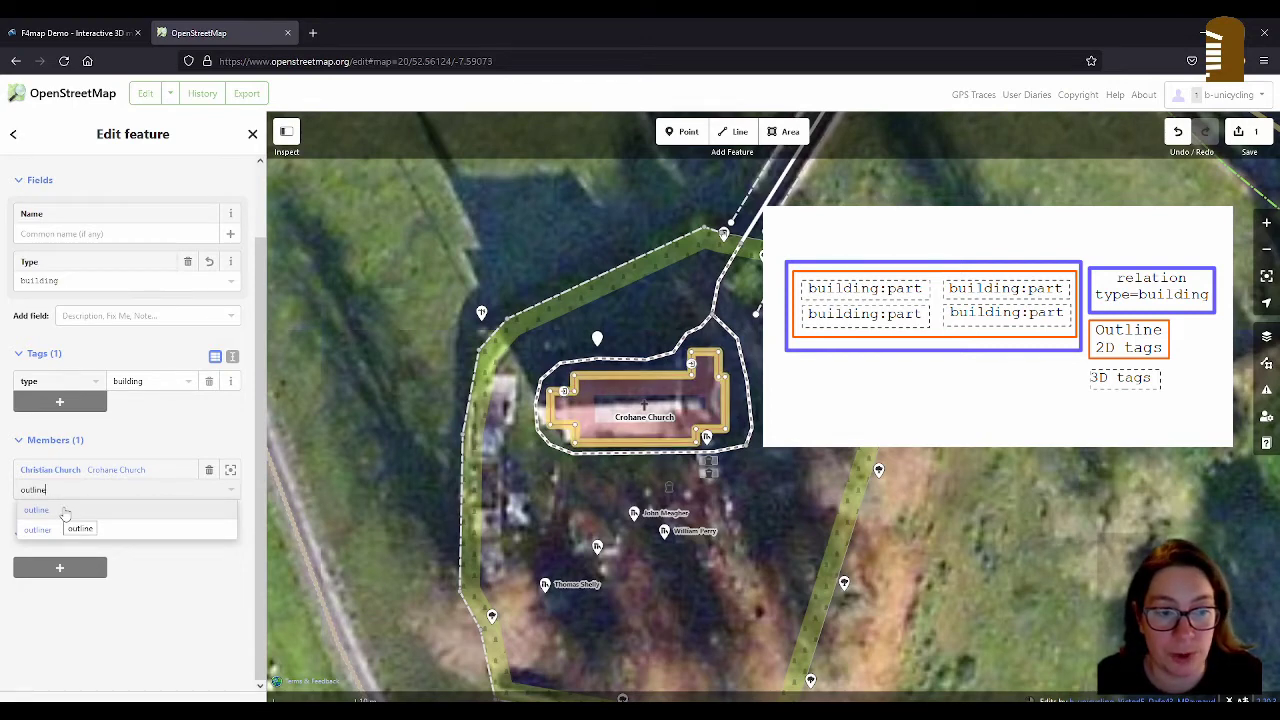
{"action": "left_click", "coordinate": [60, 513]}
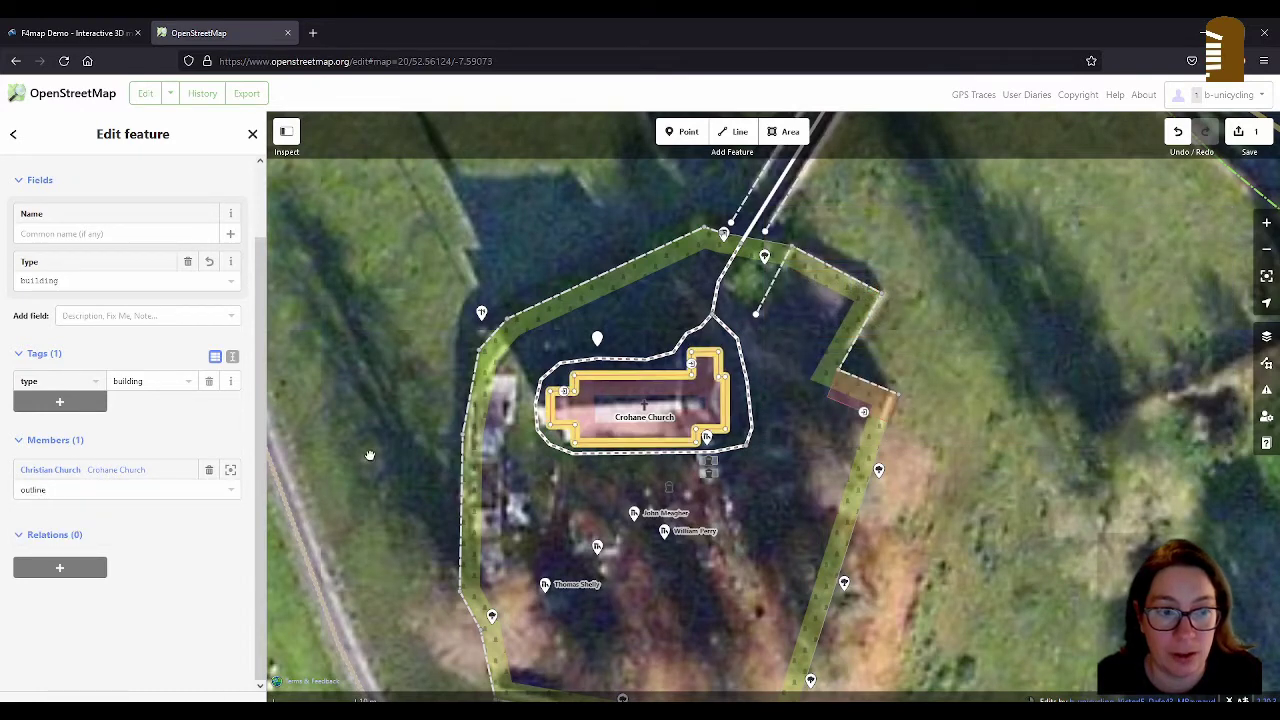
Step: Add a name tag with the value Crohane Church to the building relation and deselect it
{"action": "left_click", "coordinate": [82, 401]}
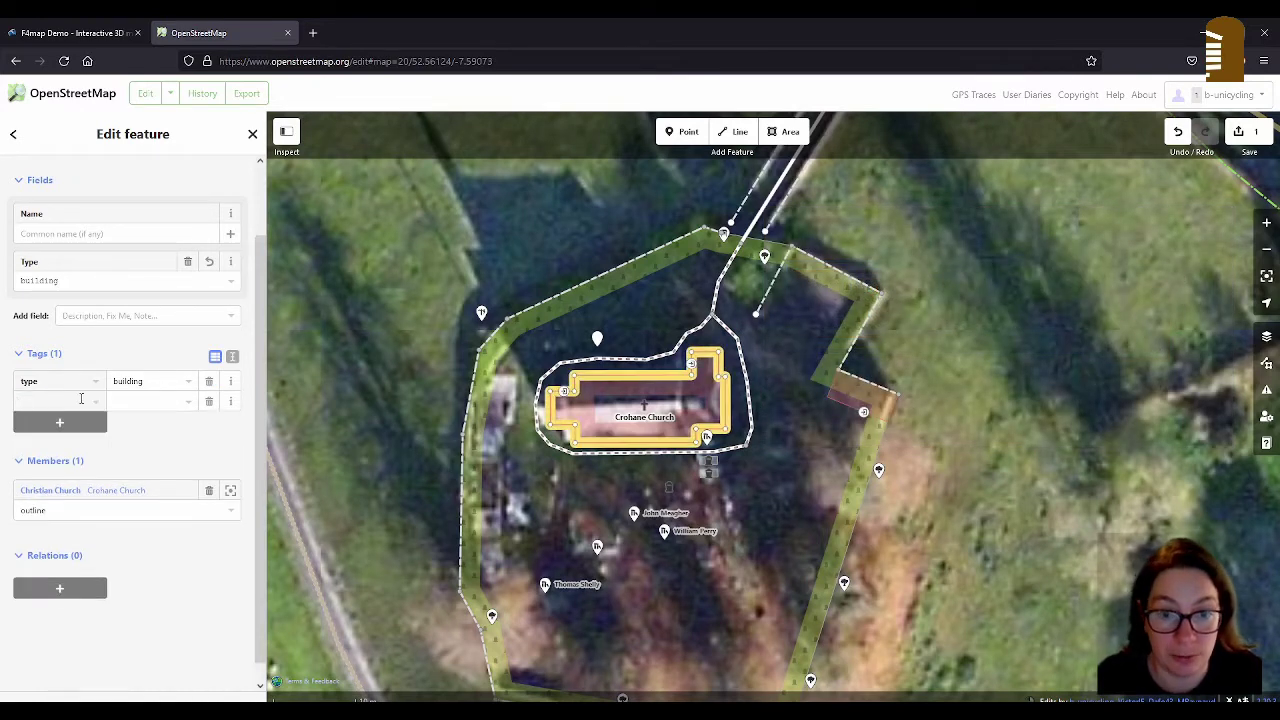
{"action": "key", "text": "Tab"}
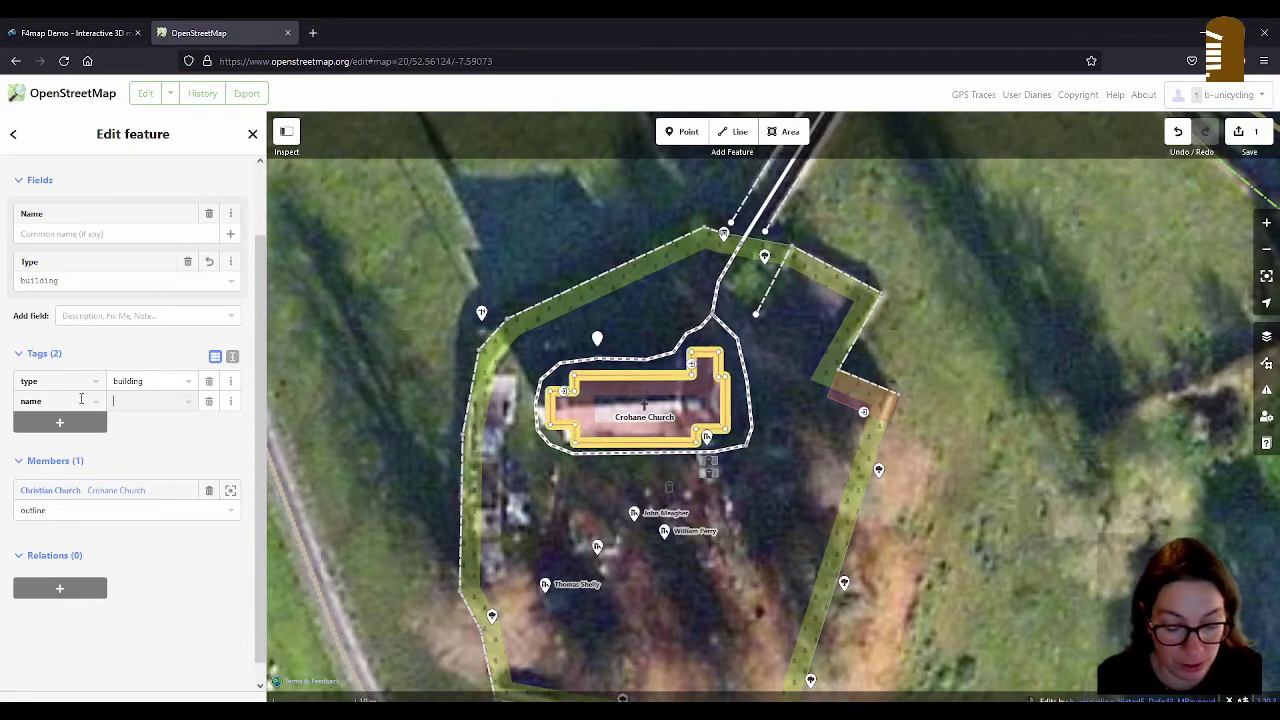
{"action": "type", "text": "Crohane Church"}
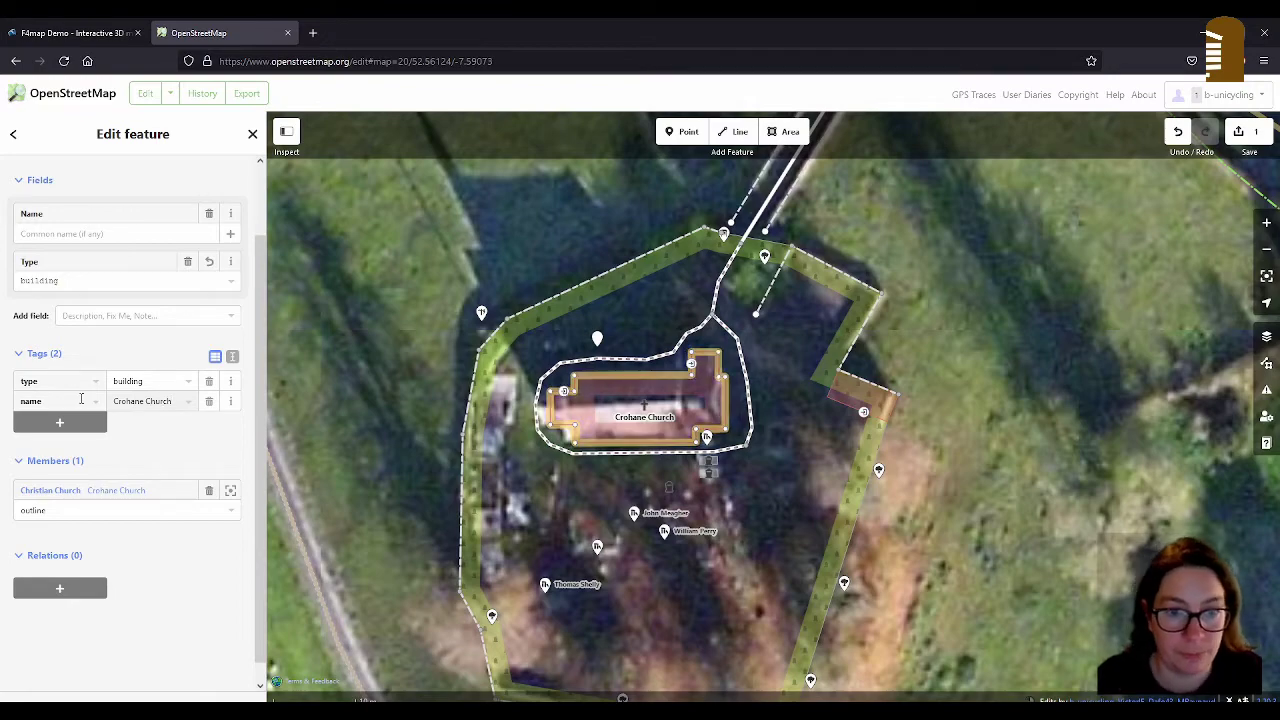
{"action": "left_click", "coordinate": [544, 502]}
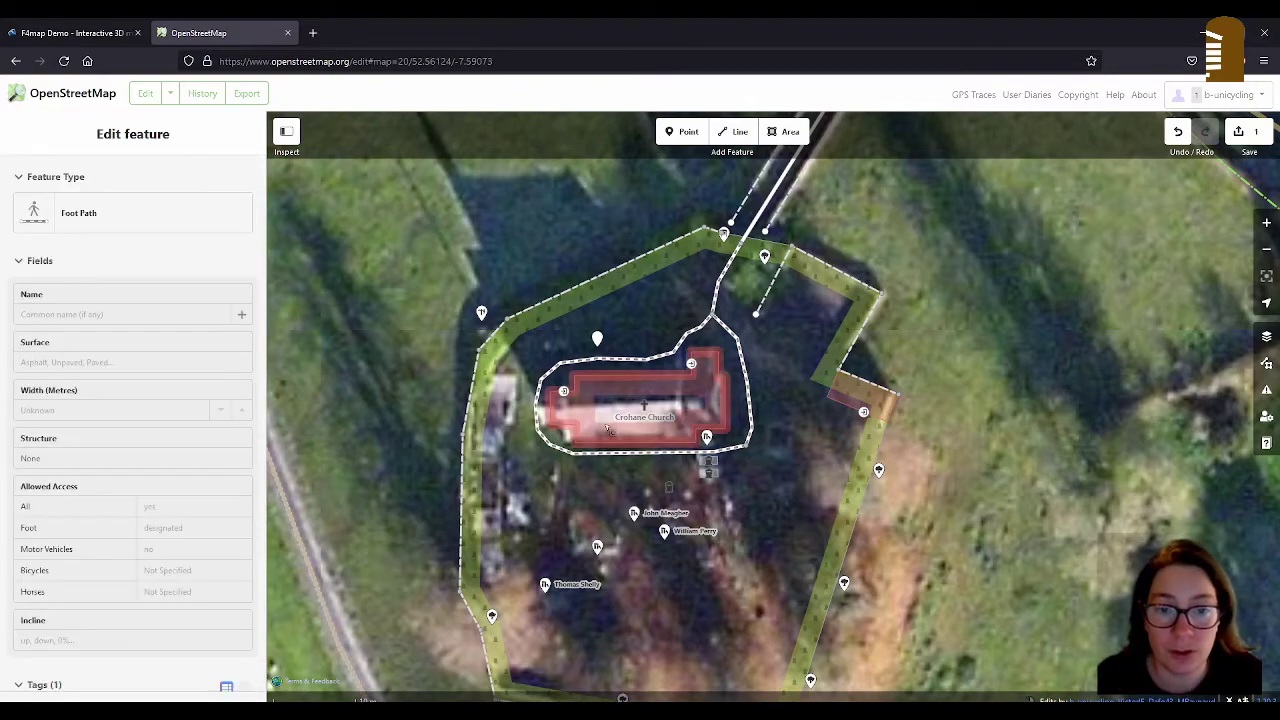
Step: Draw a rectangular area over the church's main central section, reusing the corner nodes of the existing outline
{"action": "scroll", "coordinate": [607, 418], "scroll_direction": "up", "scroll_amount": 3}
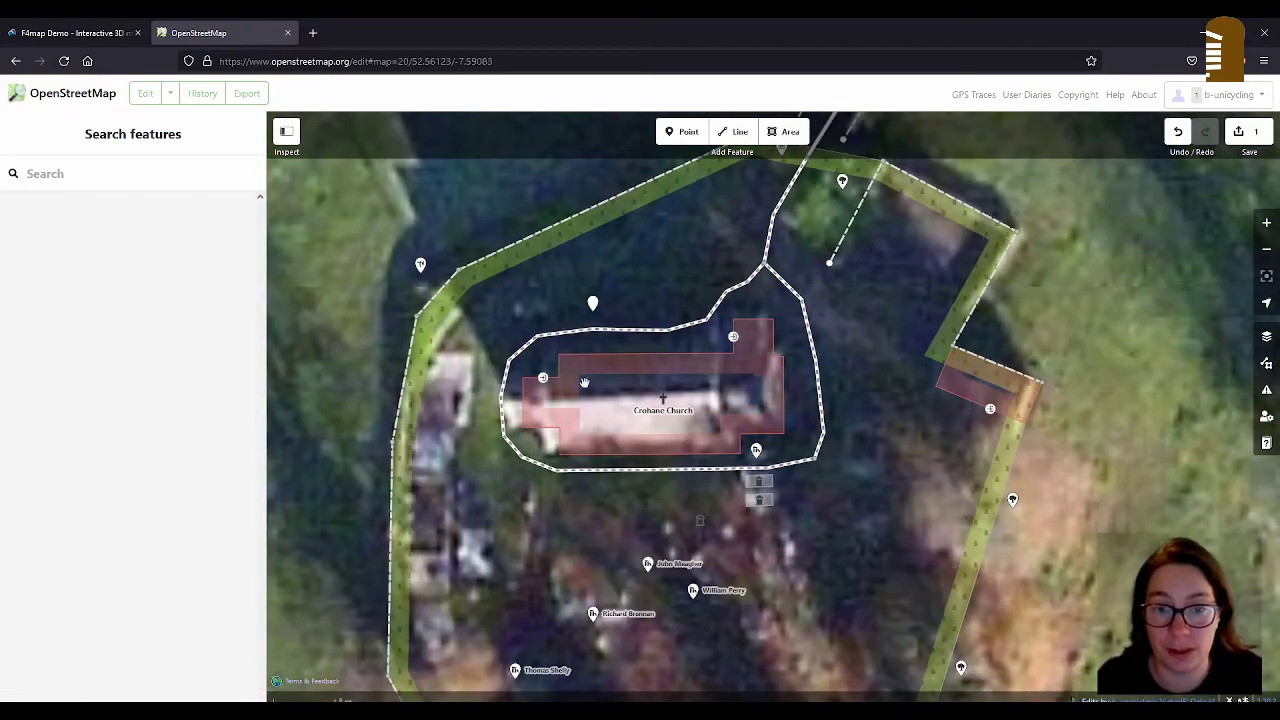
{"action": "key", "text": "ctrl+shift+3"}
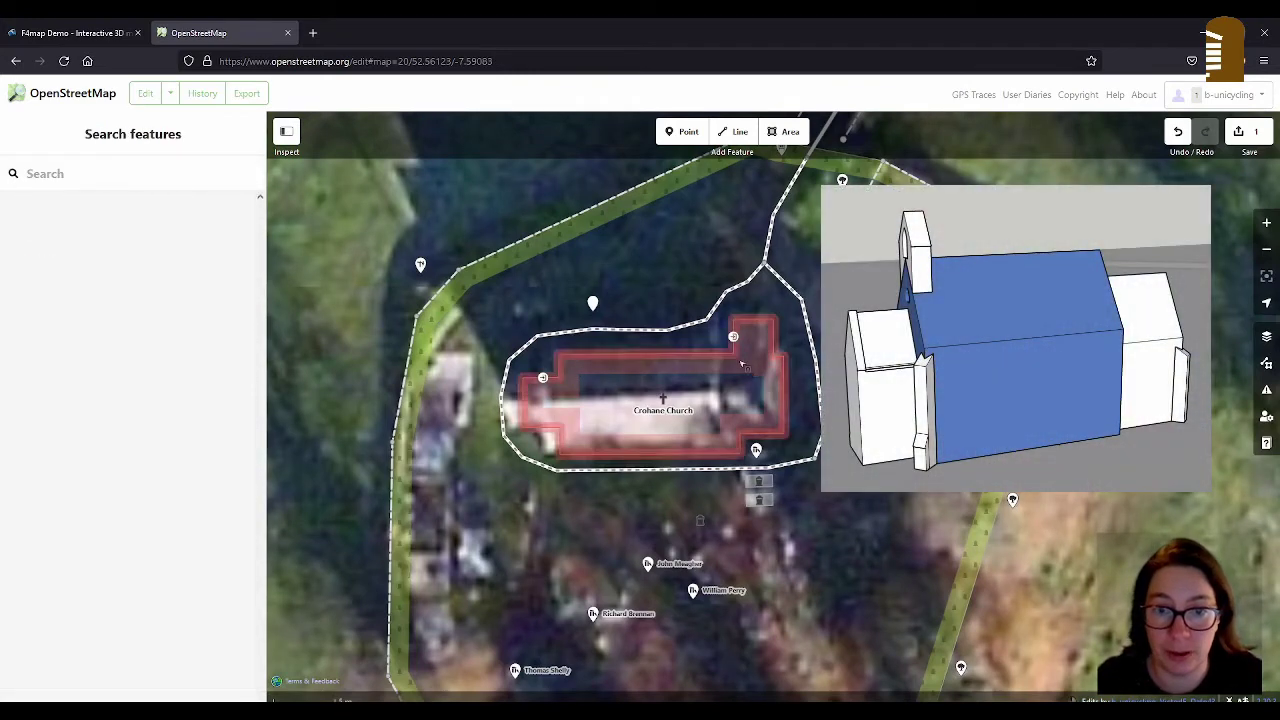
{"action": "left_click", "coordinate": [780, 134]}
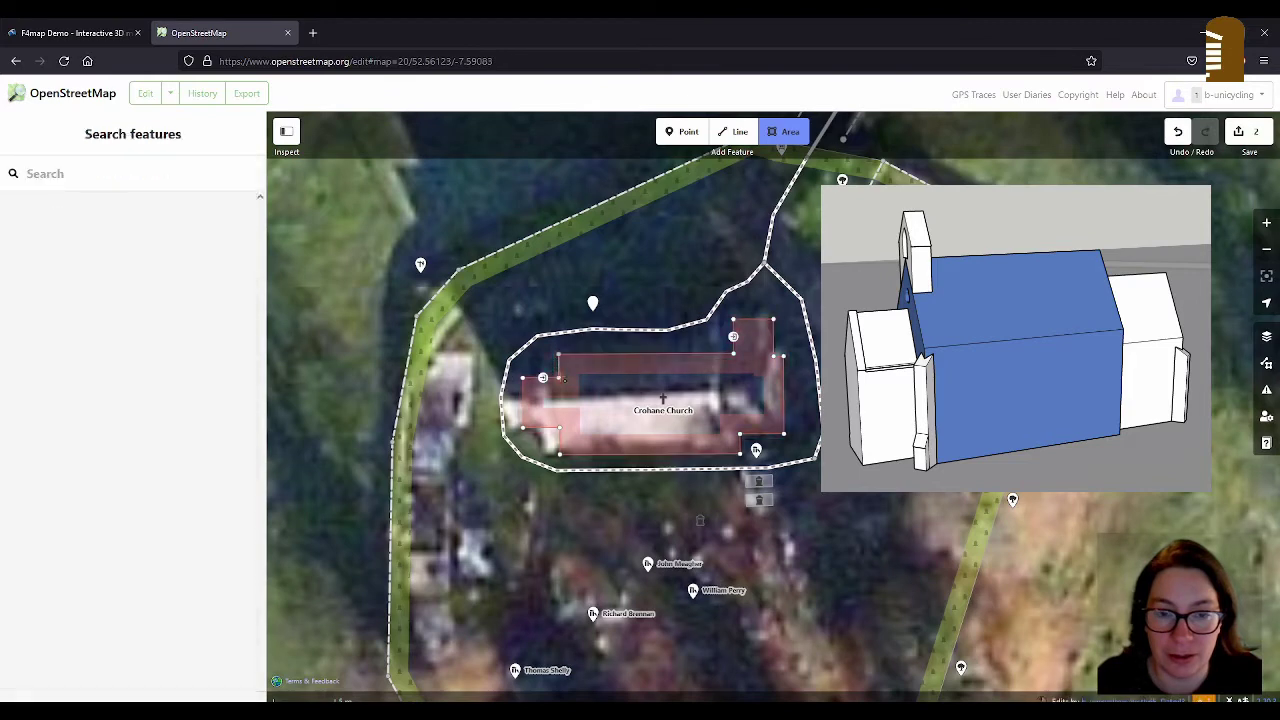
{"action": "left_click", "coordinate": [558, 354]}
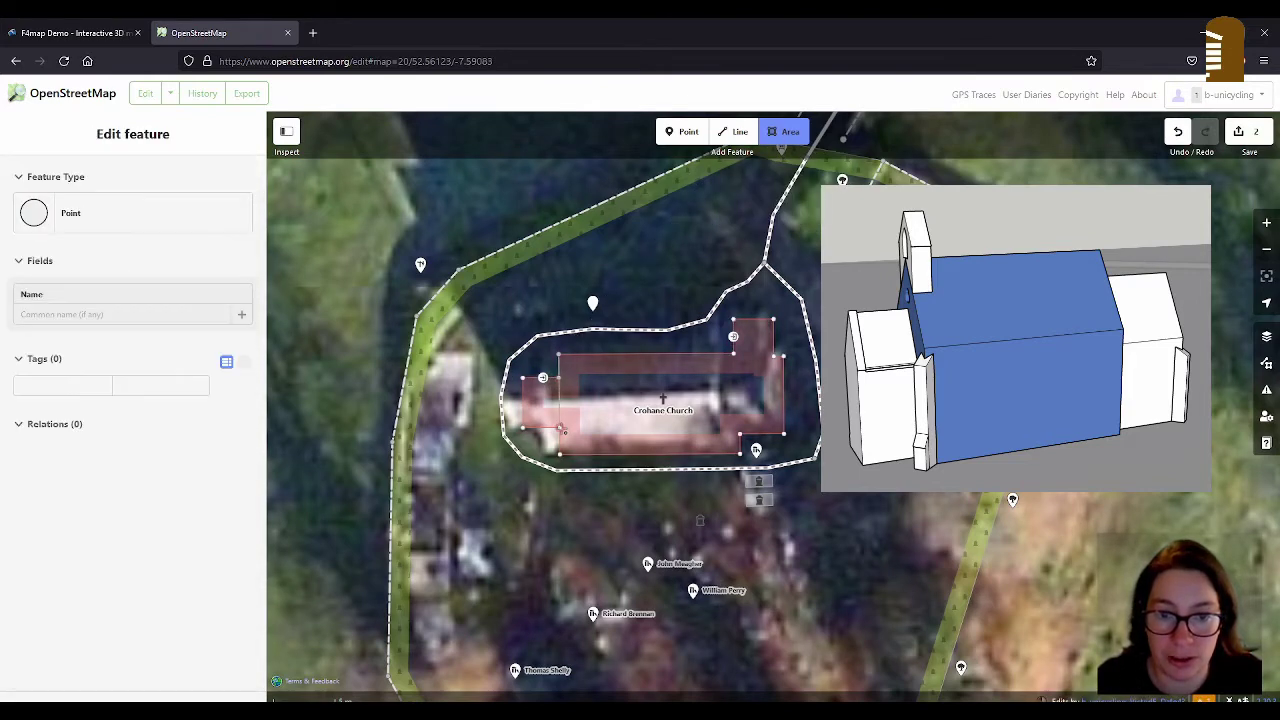
{"action": "left_click", "coordinate": [561, 429]}
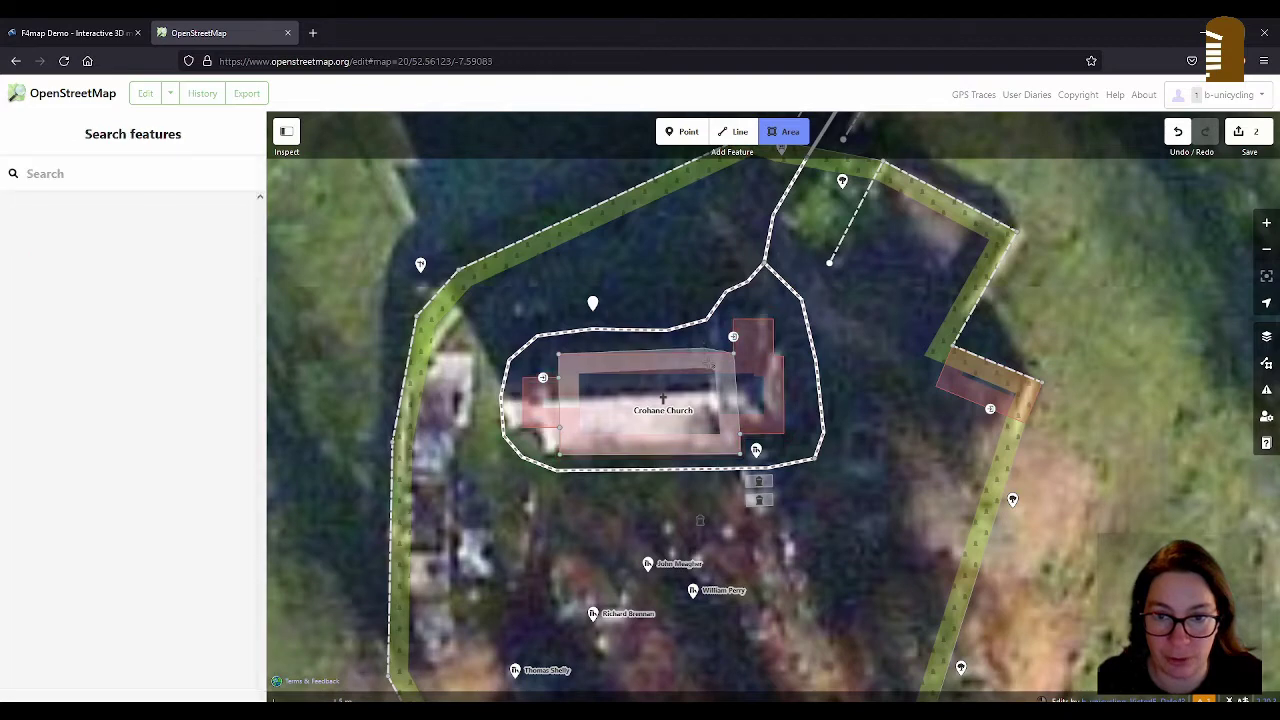
{"action": "double_click", "coordinate": [740, 353]}
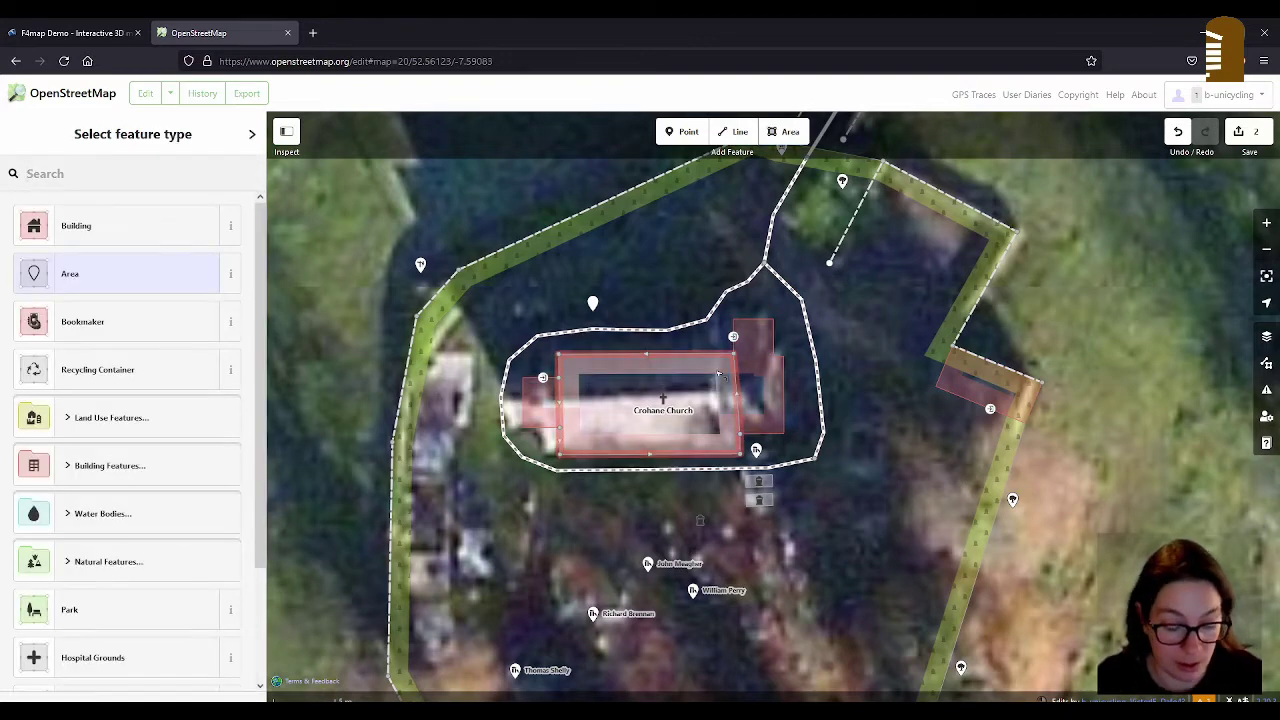
Step: Try to classify the new rectangle as a Building and change its tag key to building:part
{"action": "left_click", "coordinate": [112, 227]}
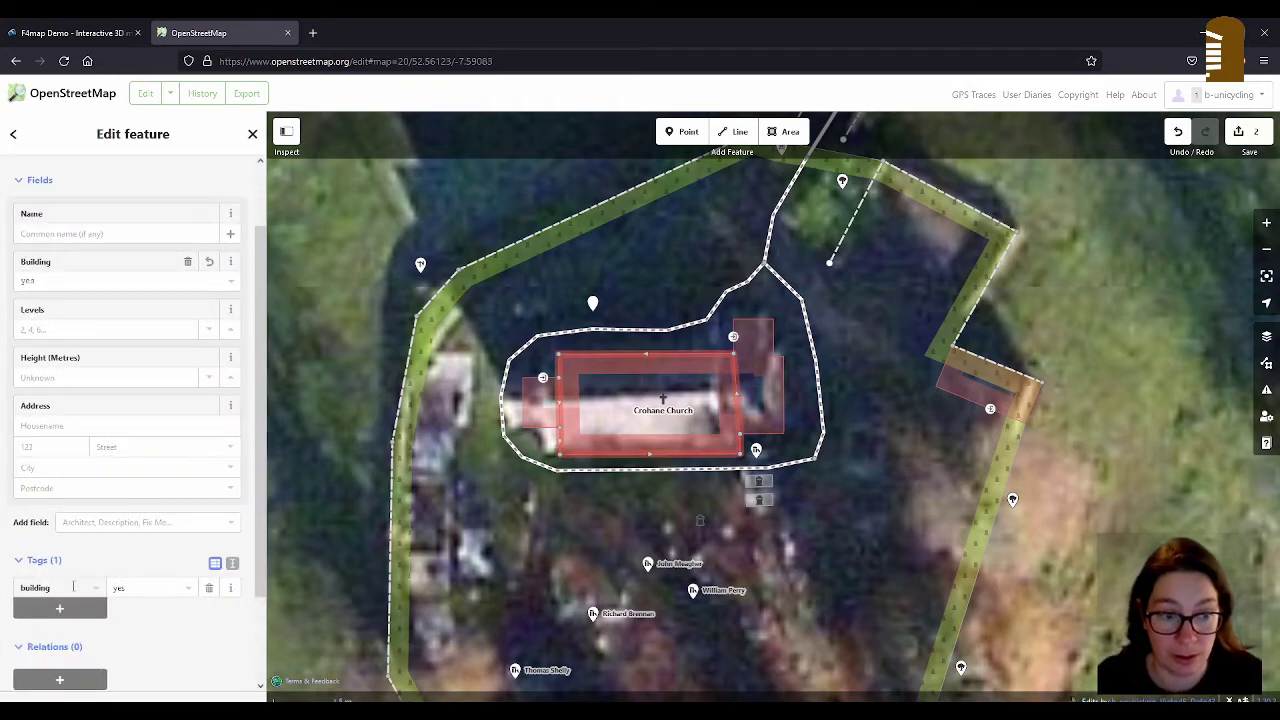
{"action": "left_click", "coordinate": [73, 587]}
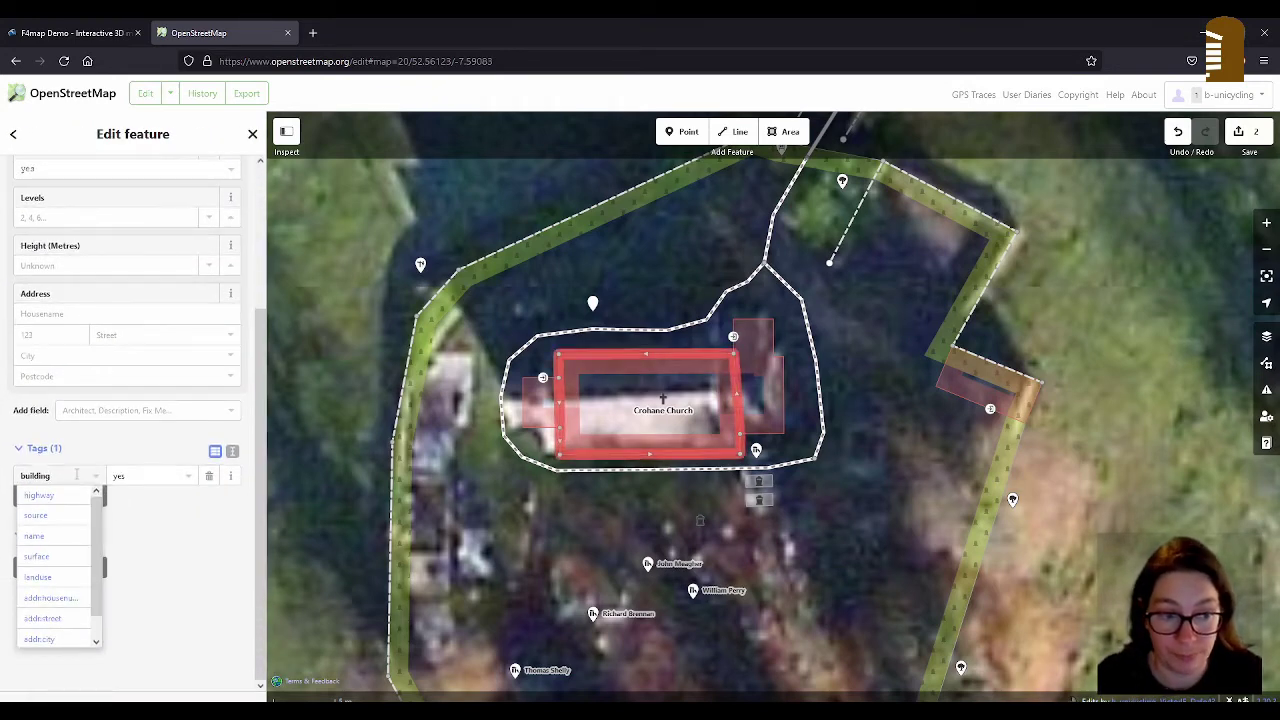
{"action": "type", "text": ":"}
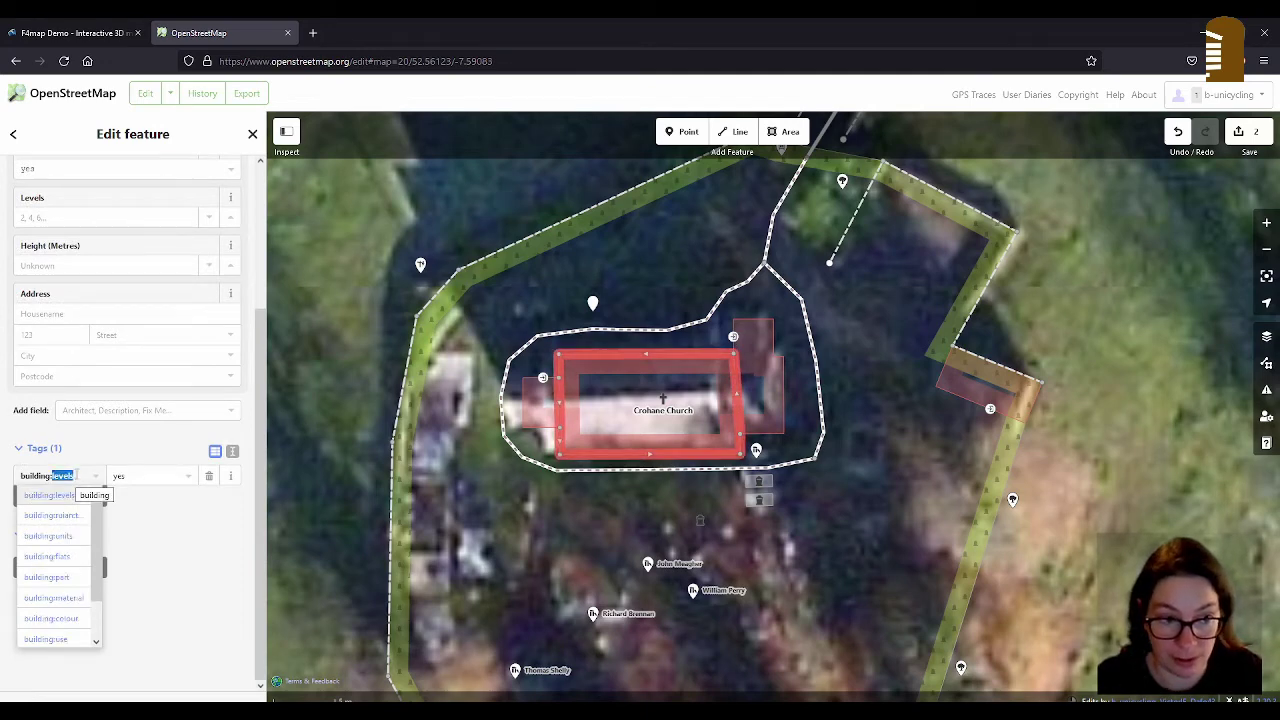
{"action": "type", "text": "part"}
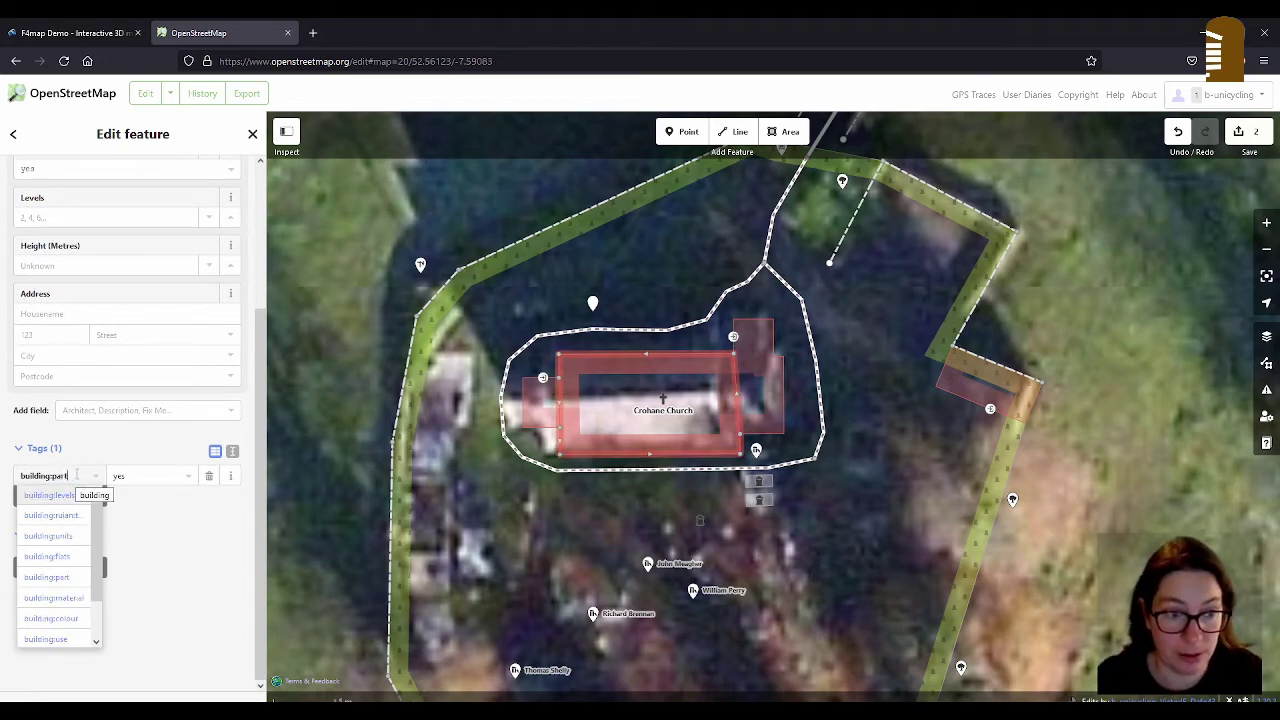
{"action": "left_click", "coordinate": [13, 133]}
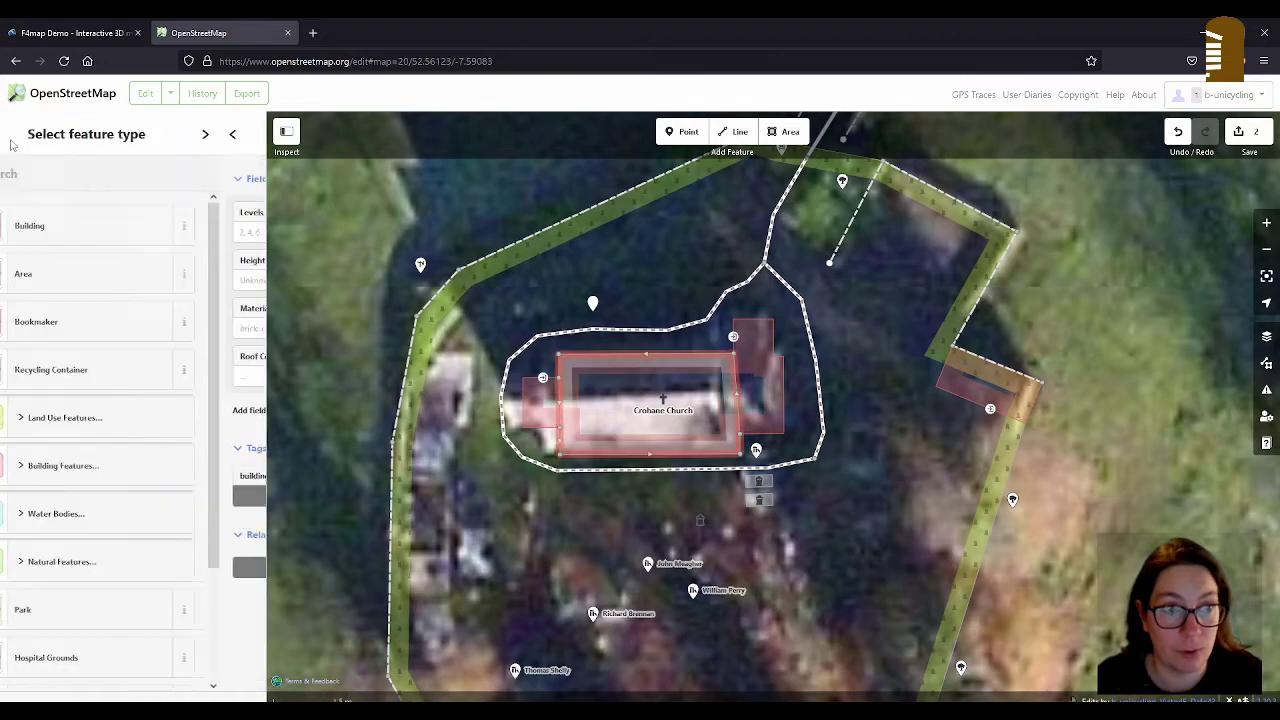
Step: Set the rectangle's feature type to Area, replace its area key with building:part, keeping the value yes, and square its corners
{"action": "left_click", "coordinate": [86, 277]}
{"action": "left_click_drag", "start_coordinate": [38, 566], "coordinate": [2, 566]}
{"action": "scroll", "coordinate": [83, 447], "scroll_direction": "down", "scroll_amount": 1}
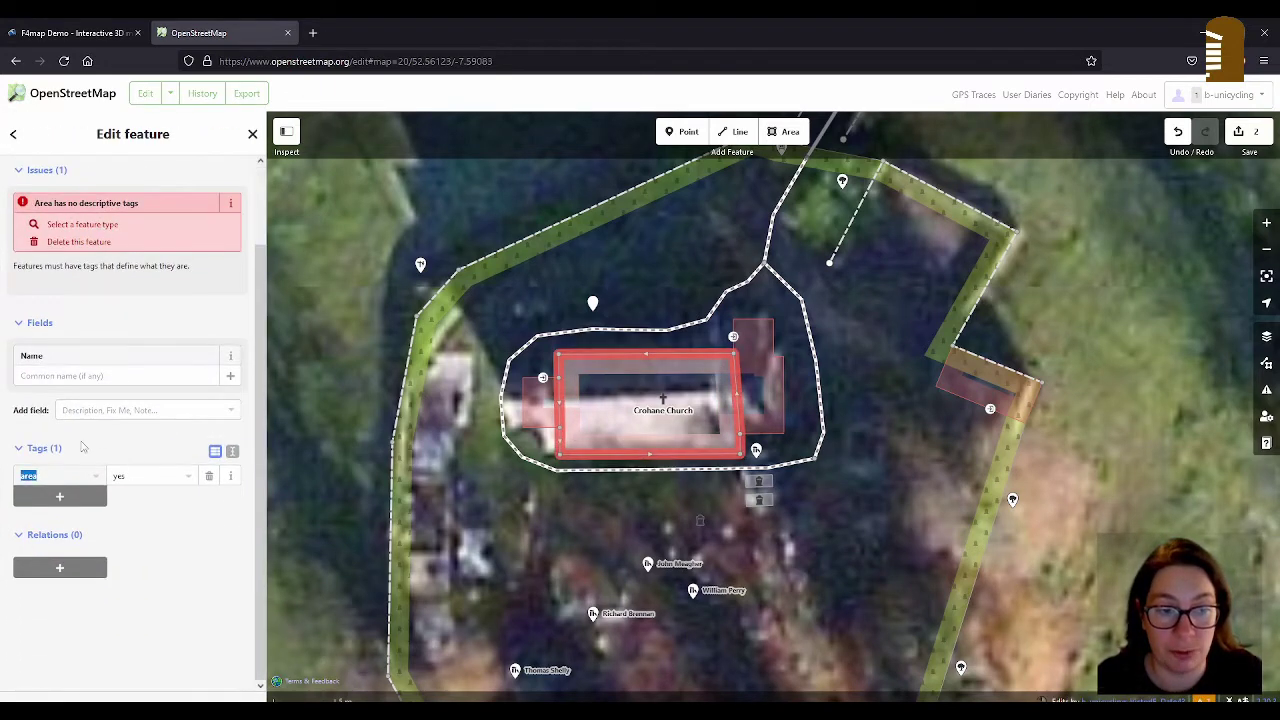
{"action": "type", "text": "buildin"}
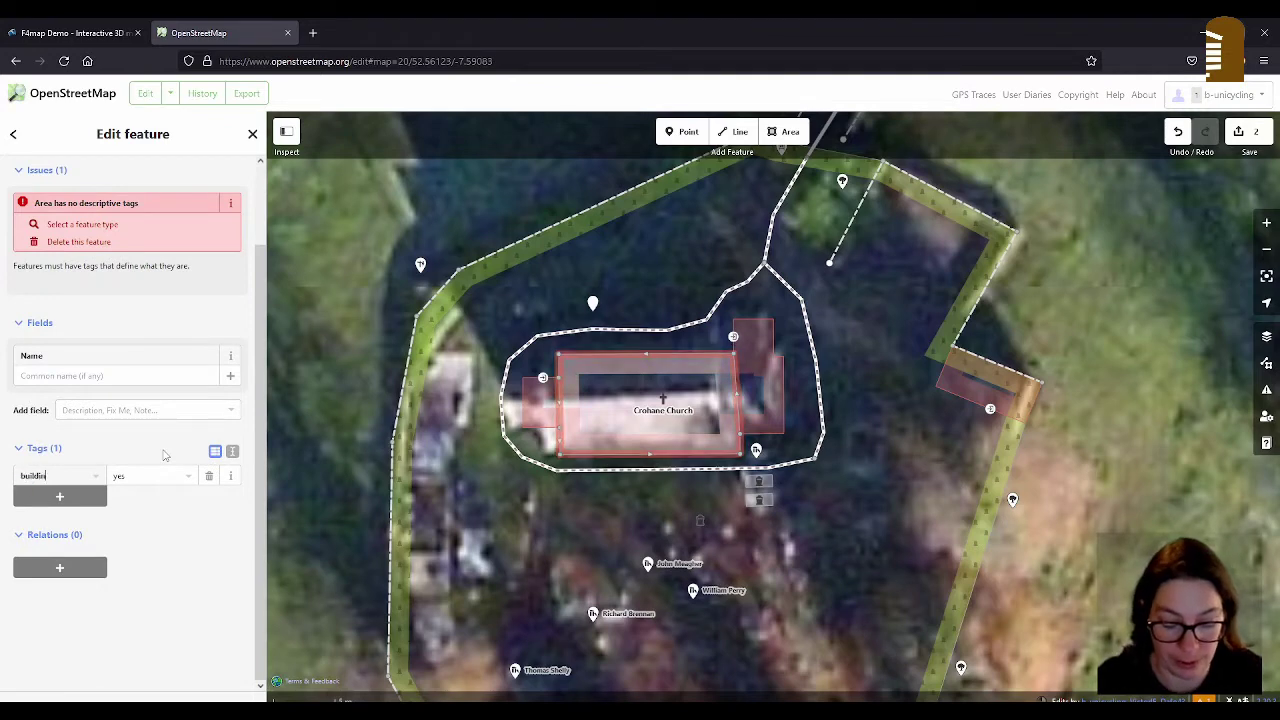
{"action": "type", "text": "g:part"}
{"action": "key", "text": "Tab"}
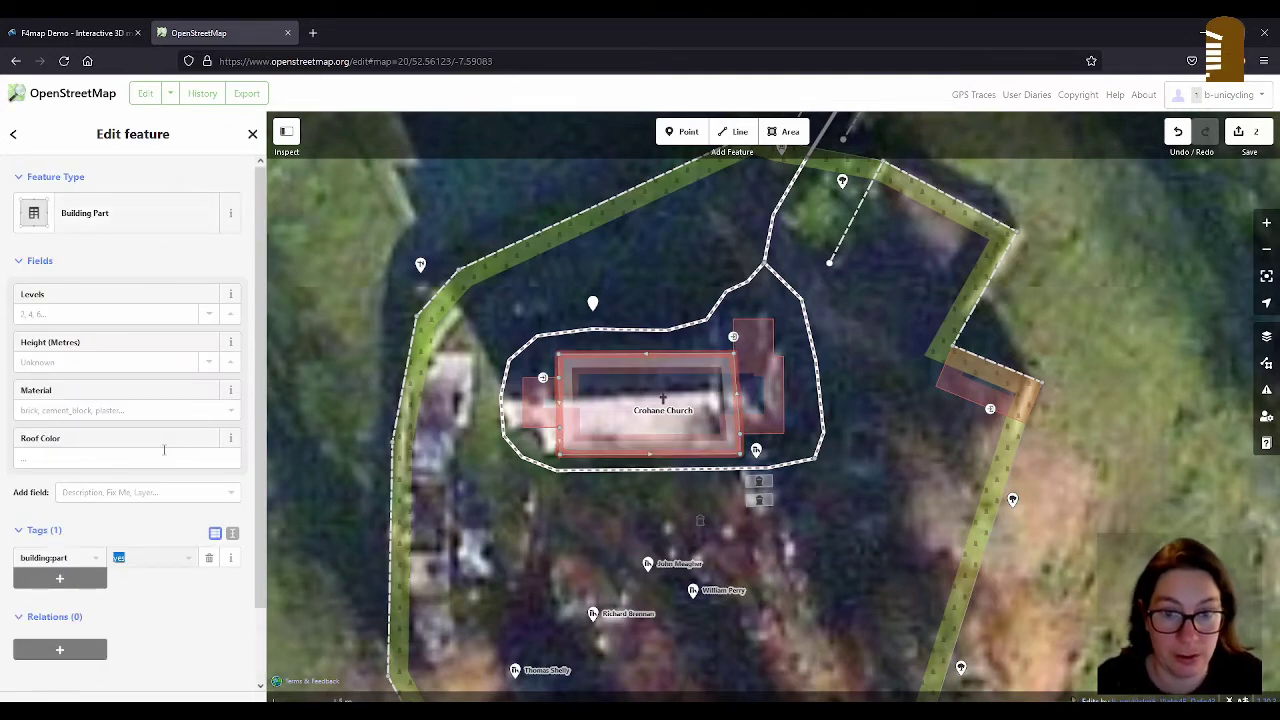
{"action": "left_click", "coordinate": [739, 413]}
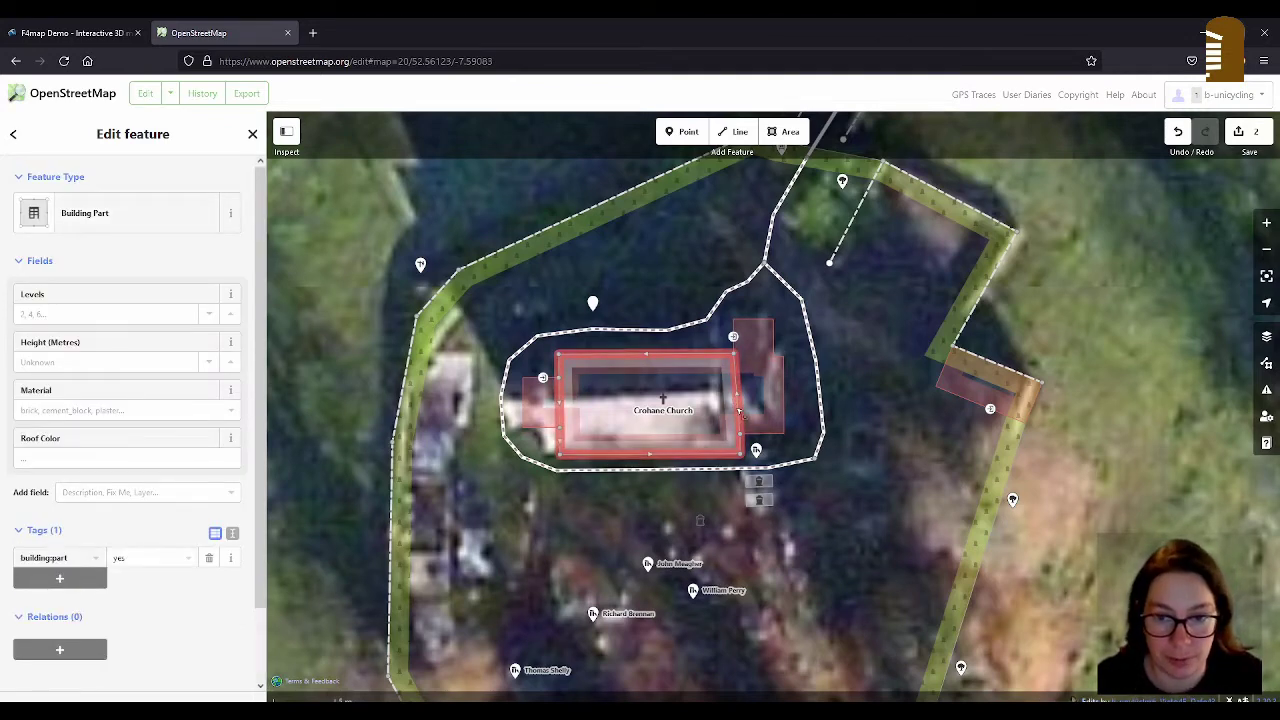
{"action": "key", "text": "q"}
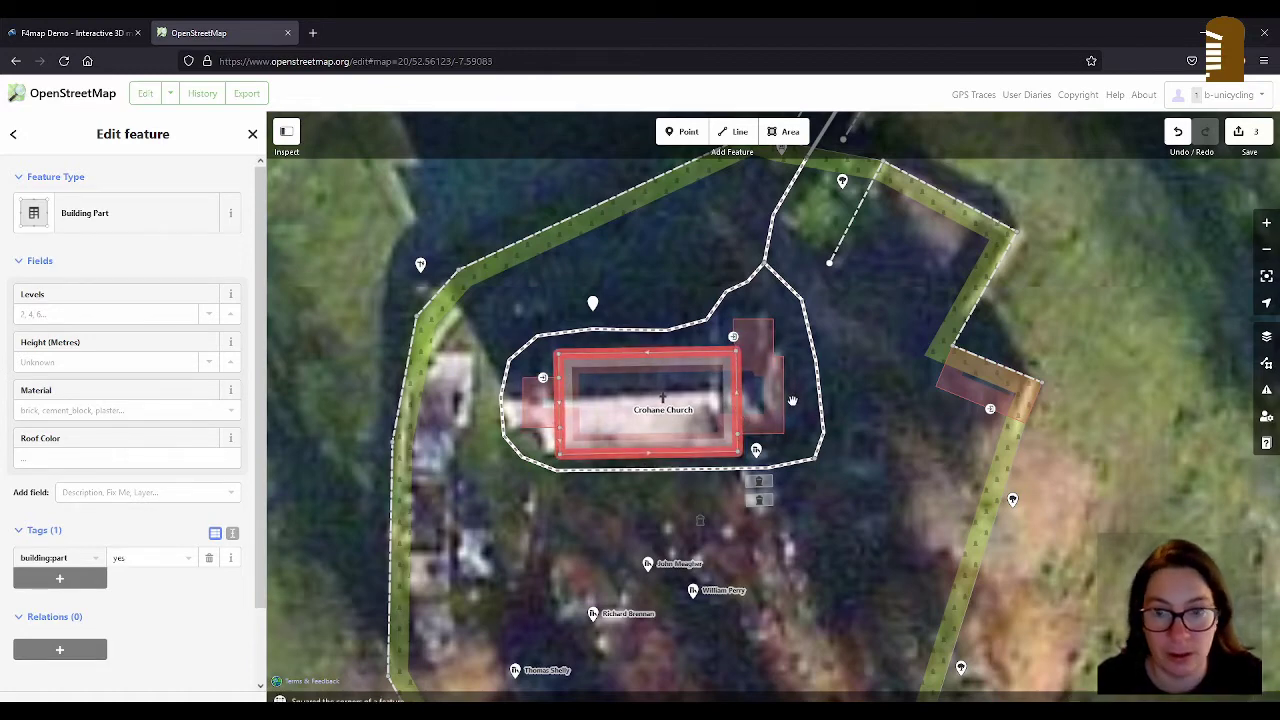
Step: Add the building part to the existing Crohane Church relation with the role part
{"action": "scroll", "coordinate": [213, 443], "scroll_direction": "down", "scroll_amount": 1}
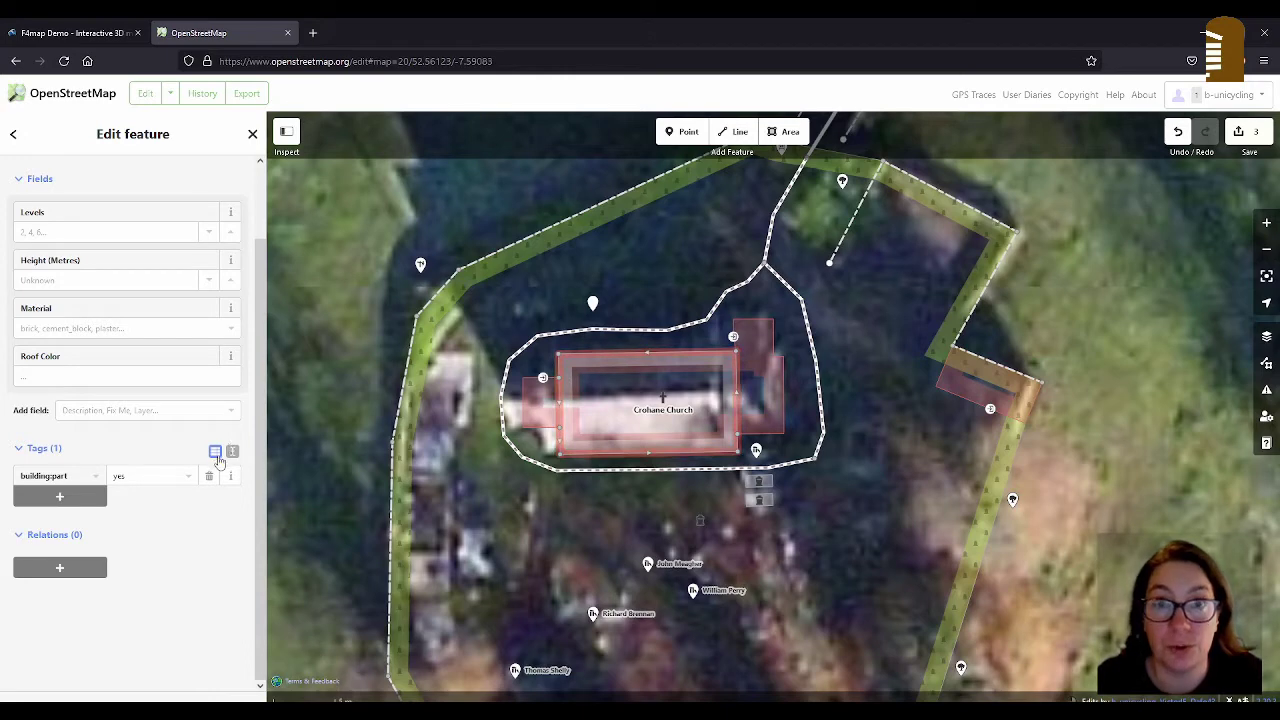
{"action": "left_click", "coordinate": [88, 568]}
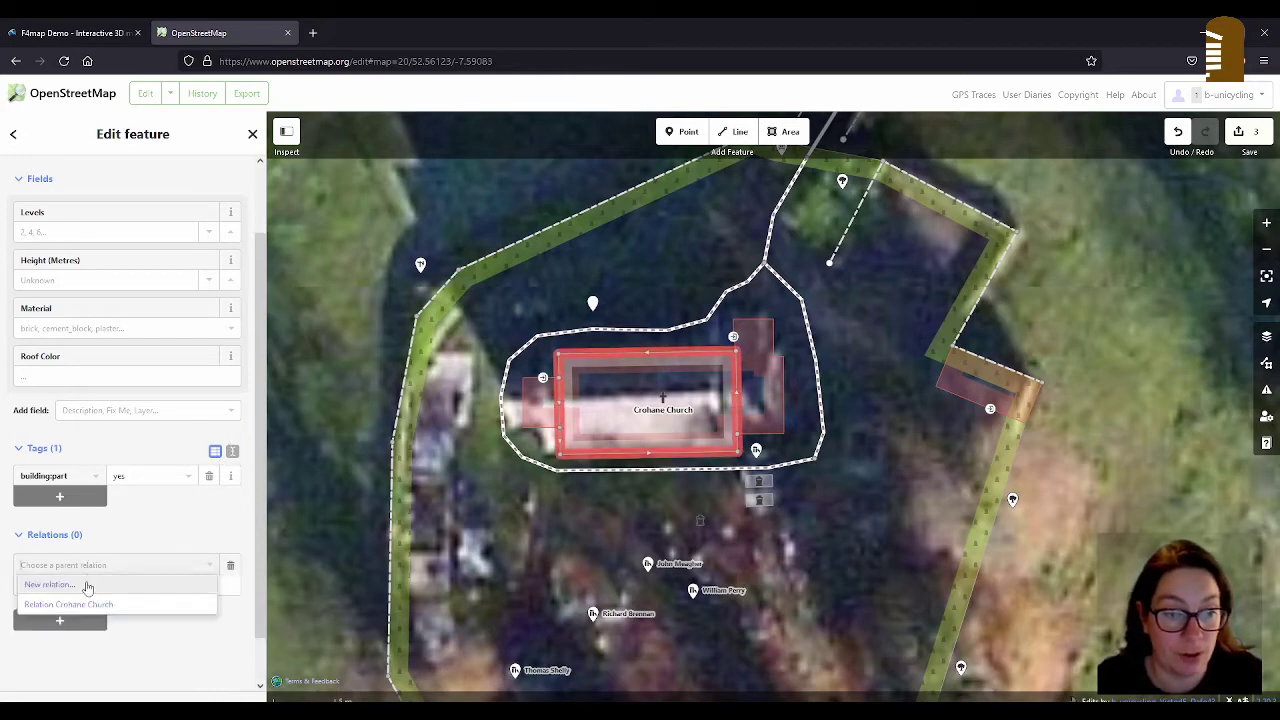
{"action": "scroll", "coordinate": [148, 545], "scroll_direction": "down", "scroll_amount": 1}
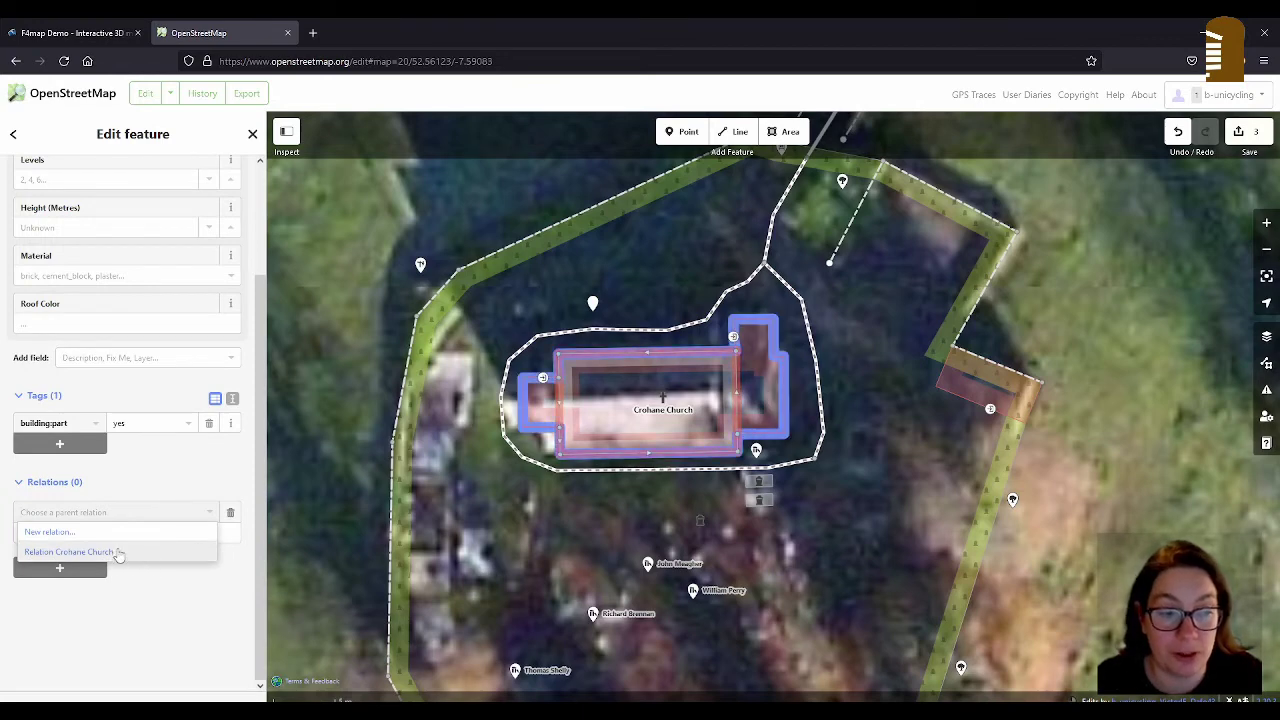
{"action": "left_click", "coordinate": [119, 553]}
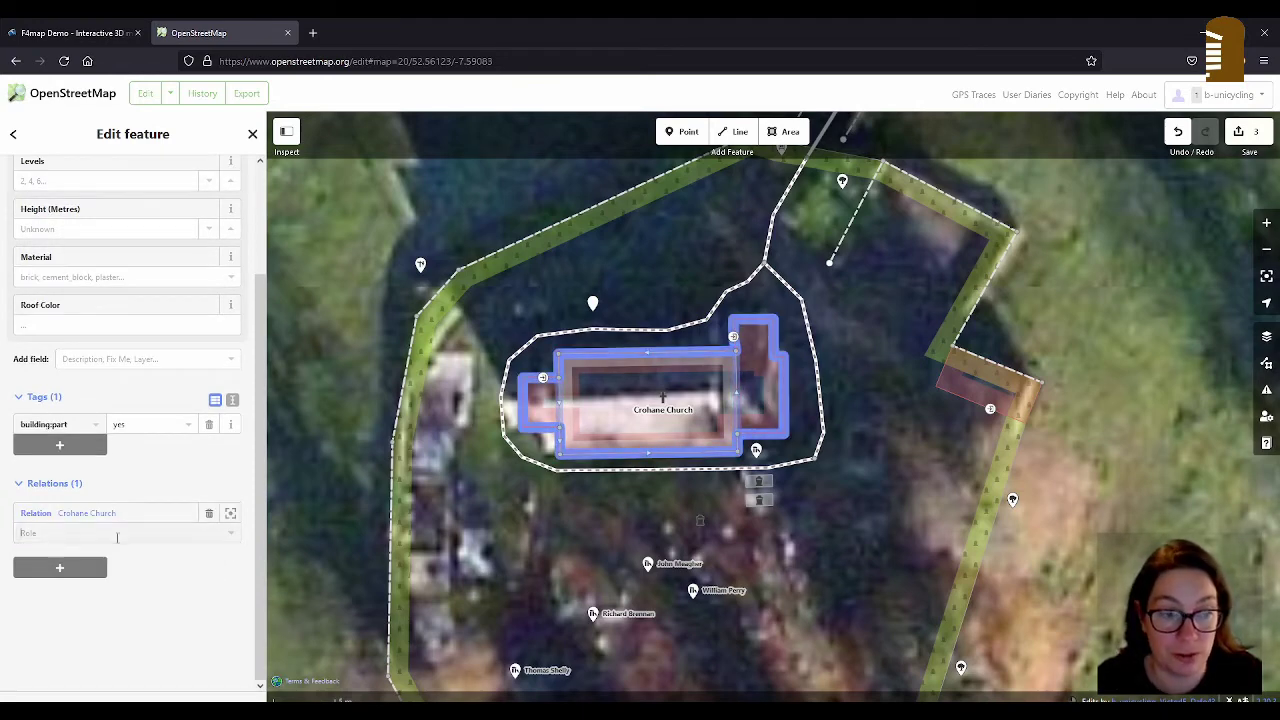
{"action": "left_click", "coordinate": [117, 536]}
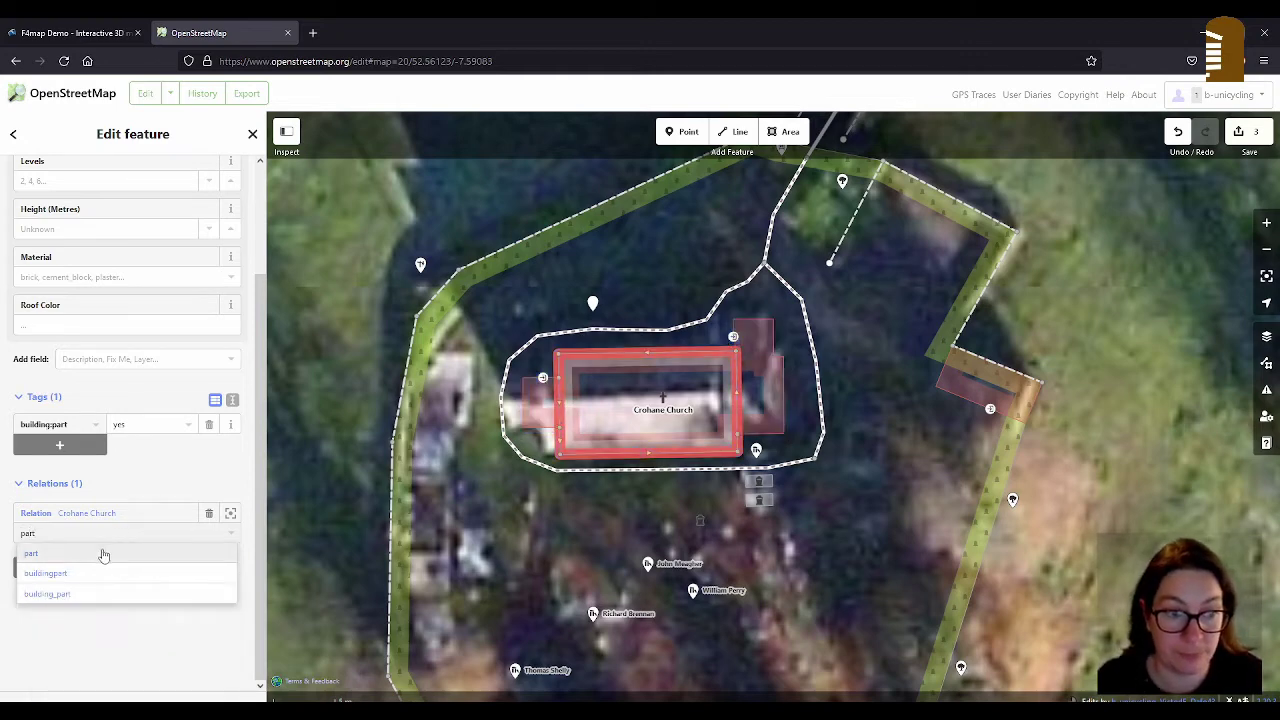
{"action": "left_click", "coordinate": [103, 553]}
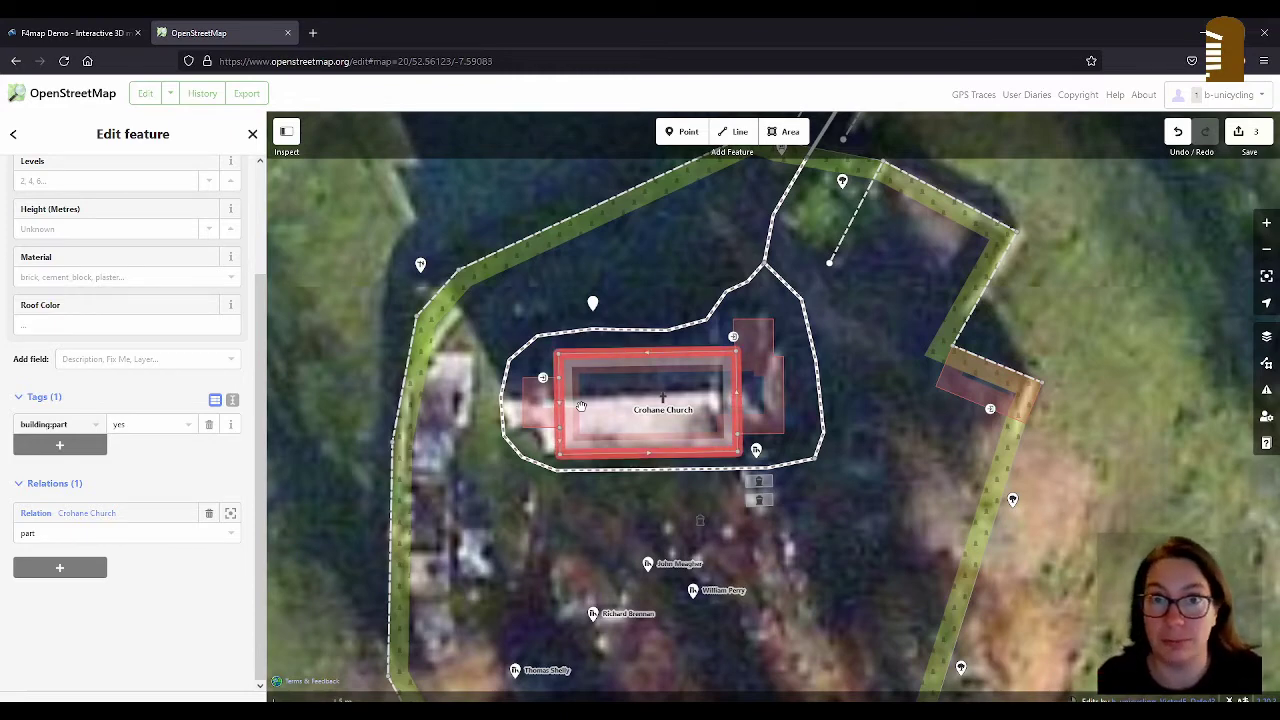
Step: Add a height tag with the value 10 to the central building part
{"action": "left_click", "coordinate": [73, 449]}
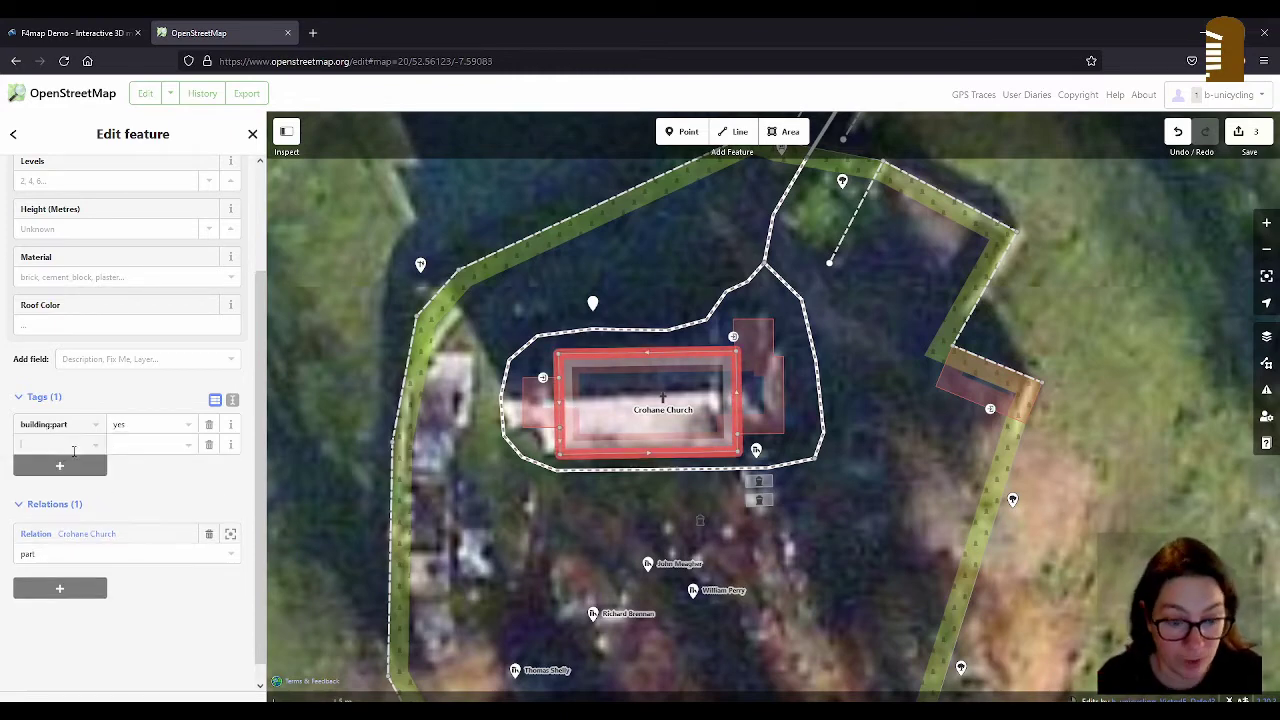
{"action": "type", "text": "height"}
{"action": "key", "text": "Tab"}
{"action": "type", "text": "10"}
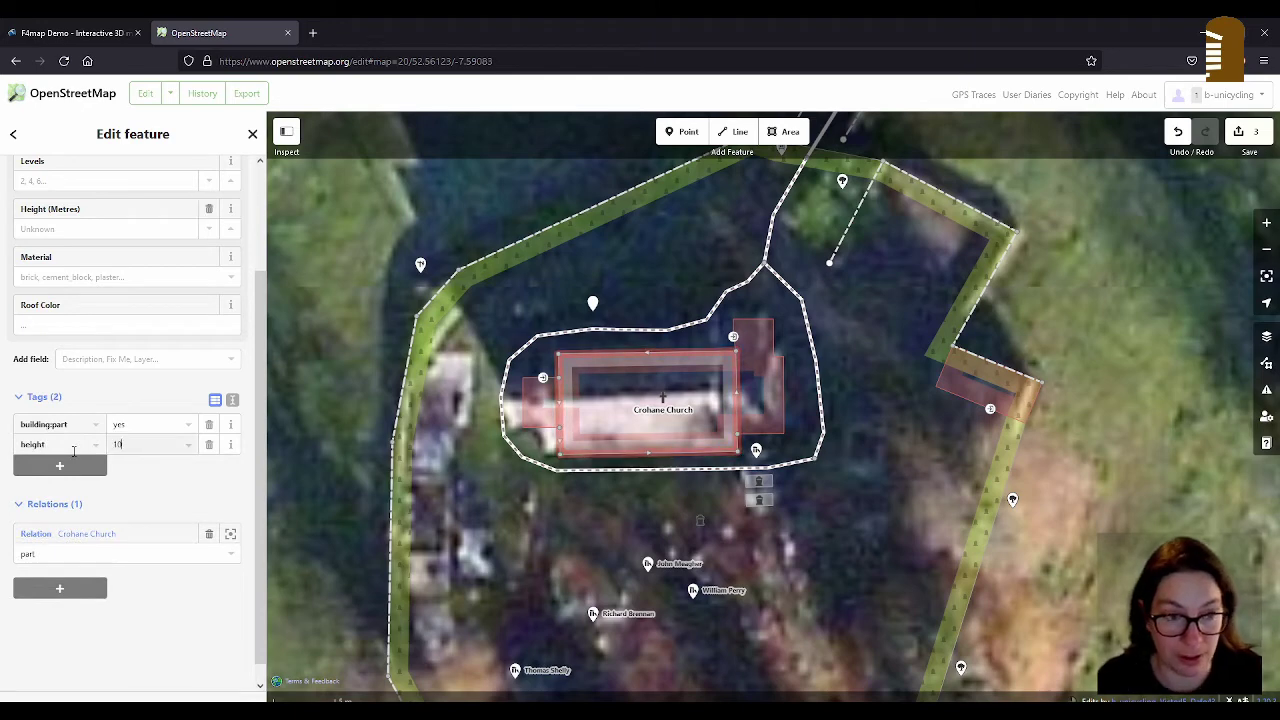
Step: Add a roof:shape tag with the value gabled to the church's central building part
{"action": "left_click", "coordinate": [95, 464]}
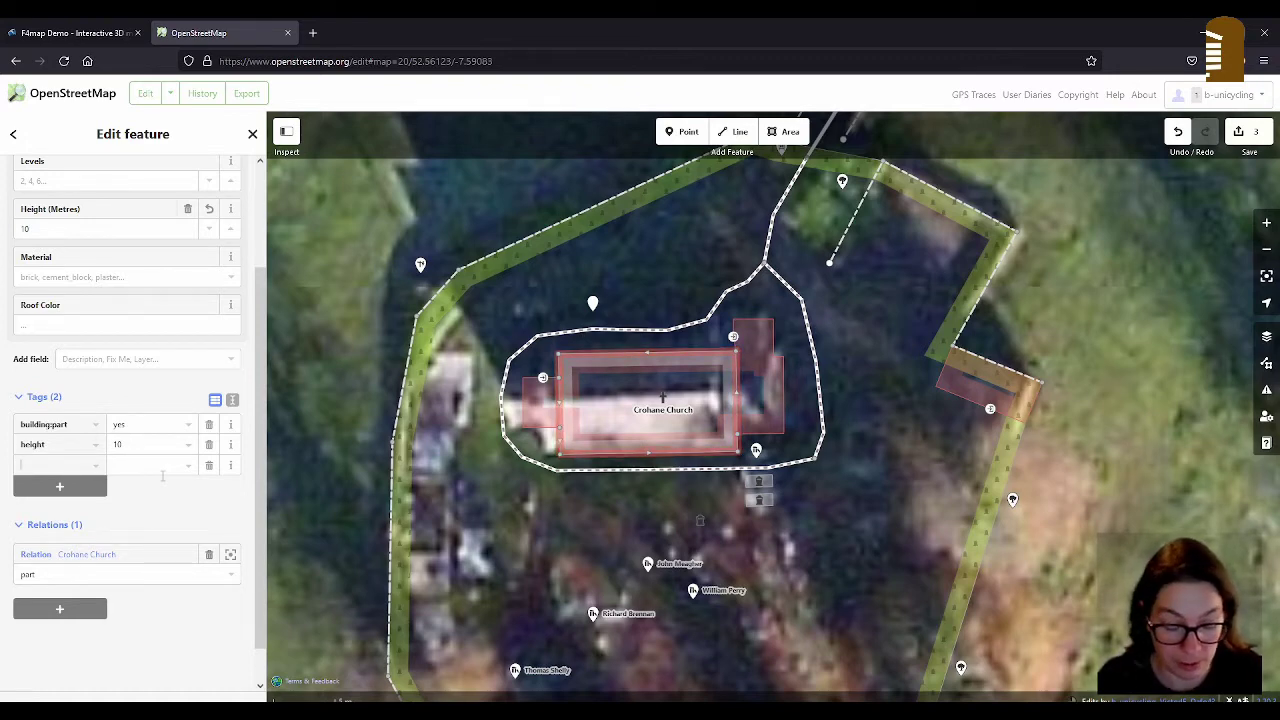
{"action": "type", "text": "roof:"}
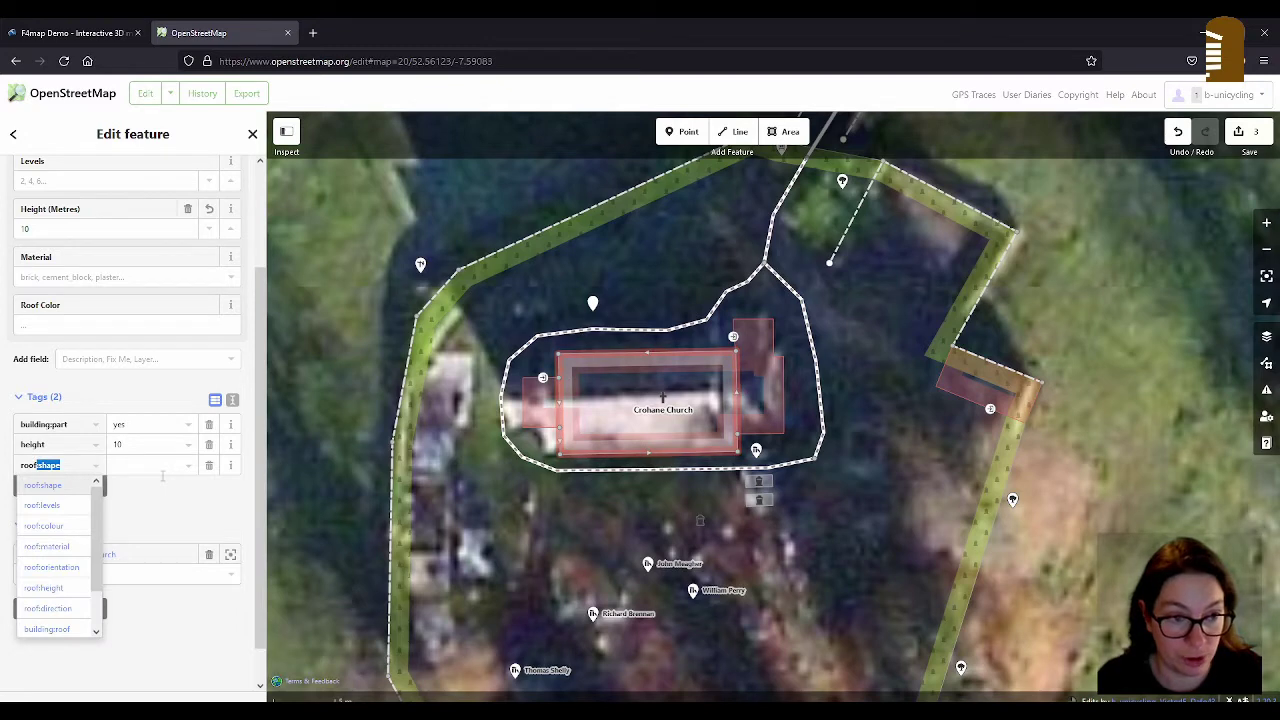
{"action": "key", "text": "Tab"}
{"action": "type", "text": "gab"}
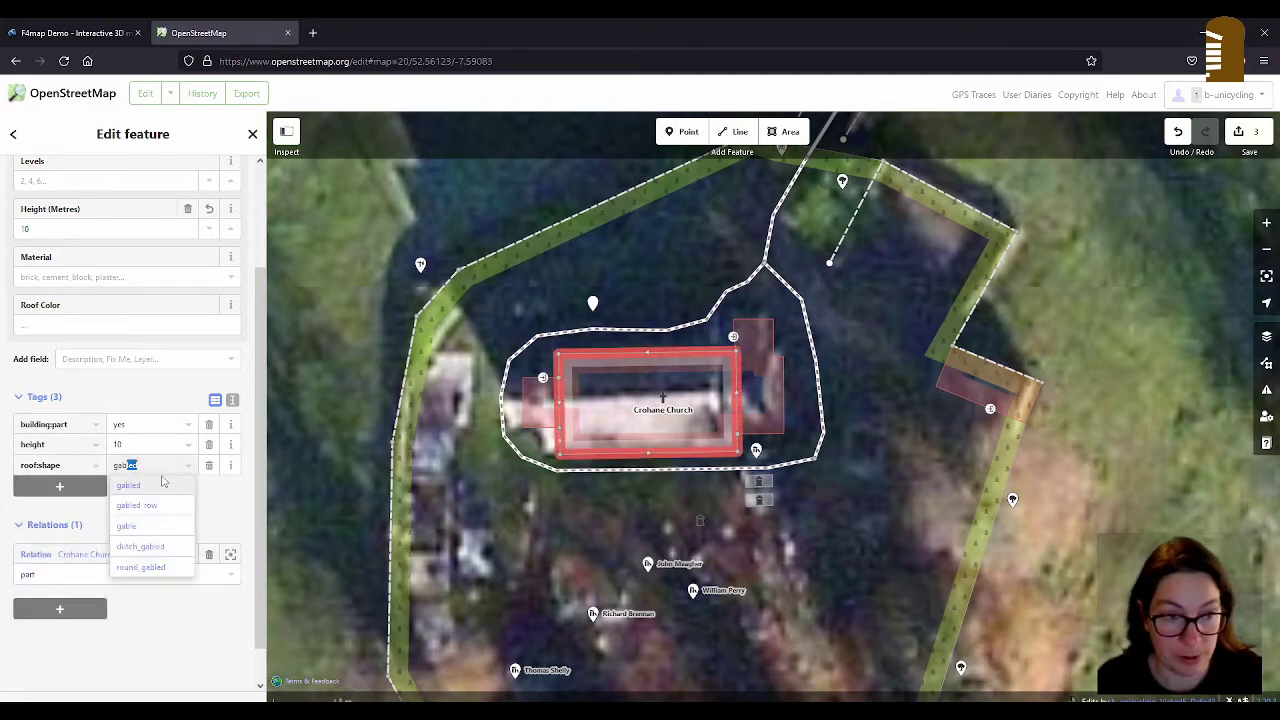
{"action": "key", "text": "Tab"}
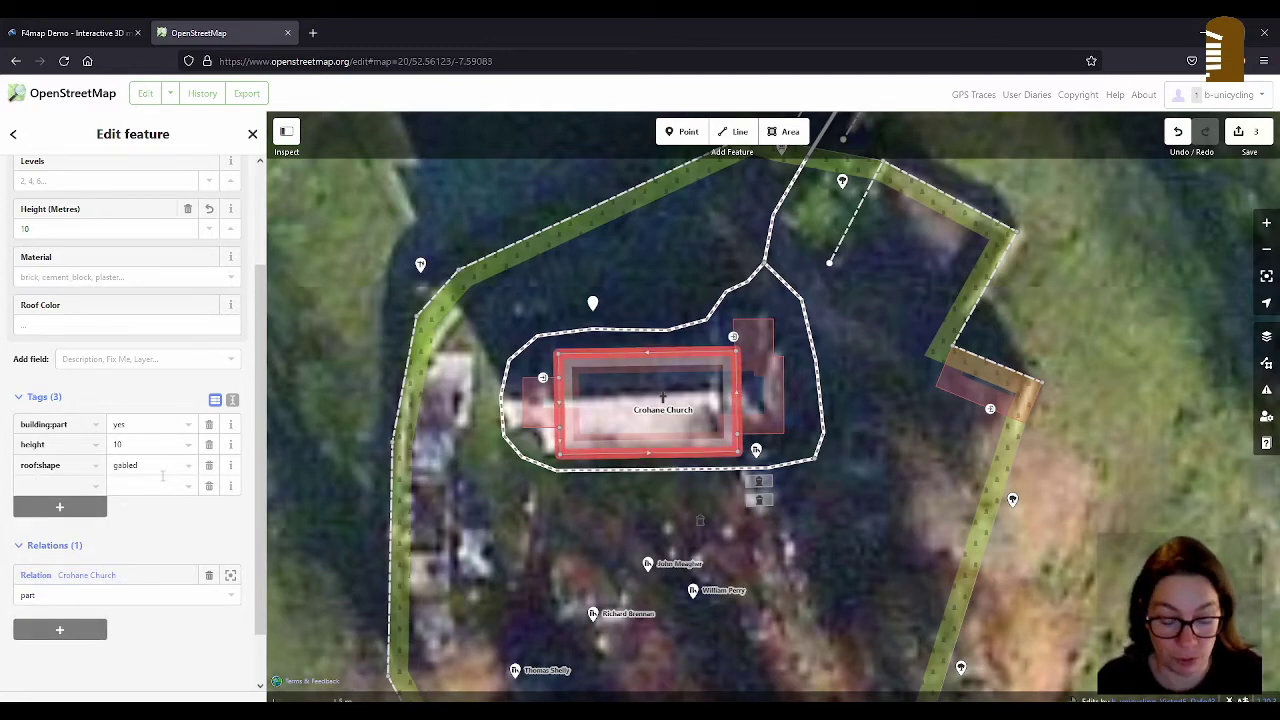
Step: Add a roof:material tag with the value slate to the central building part
{"action": "type", "text": "roof"}
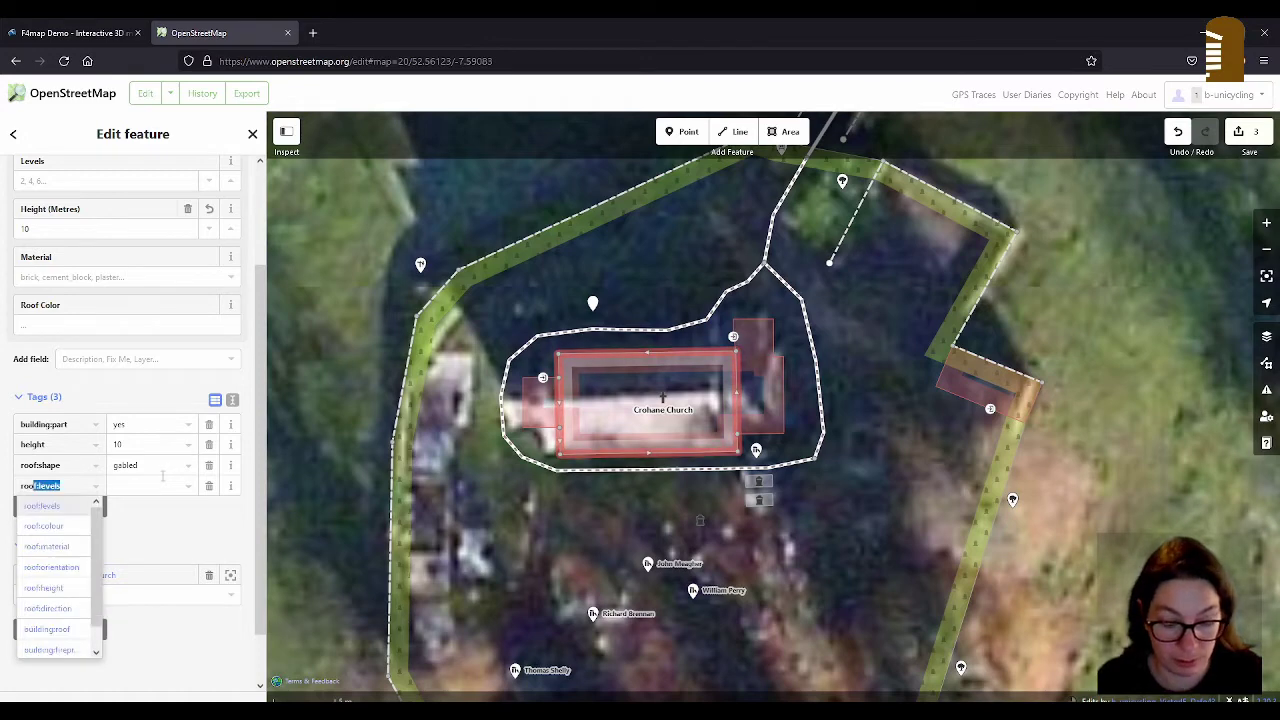
{"action": "type", "text": ":mat"}
{"action": "key", "text": "Tab"}
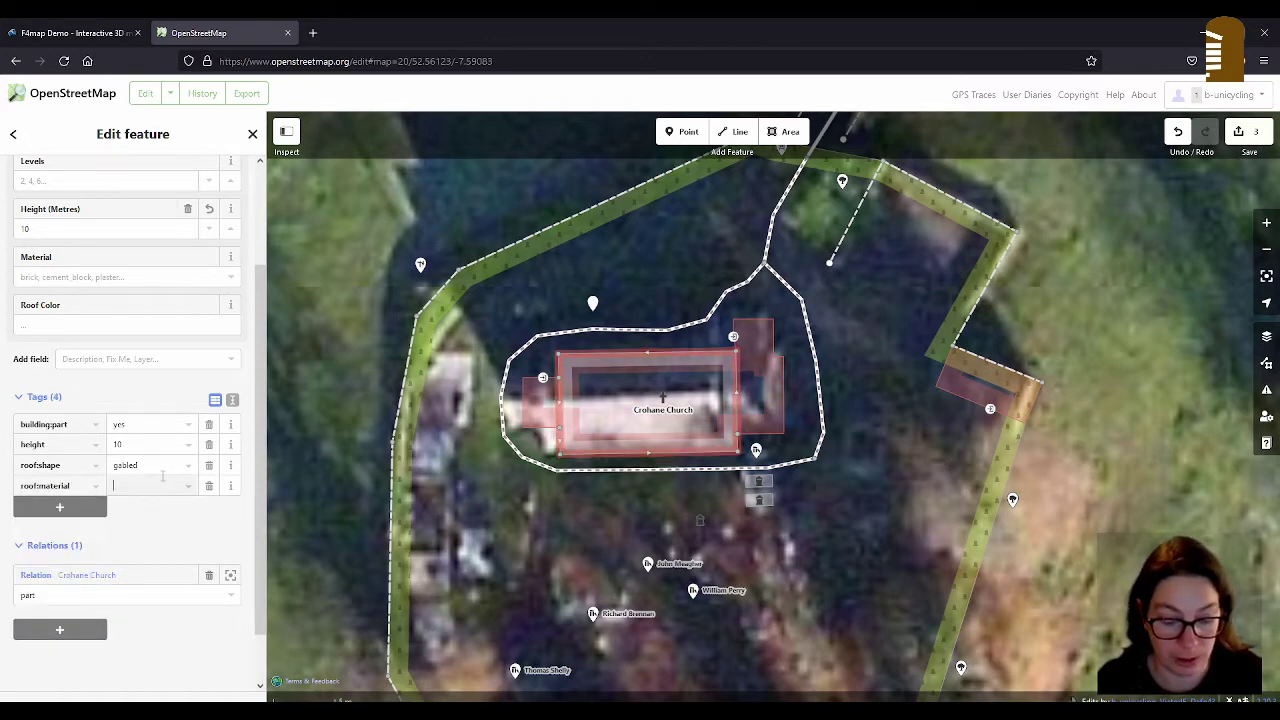
{"action": "type", "text": "slate"}
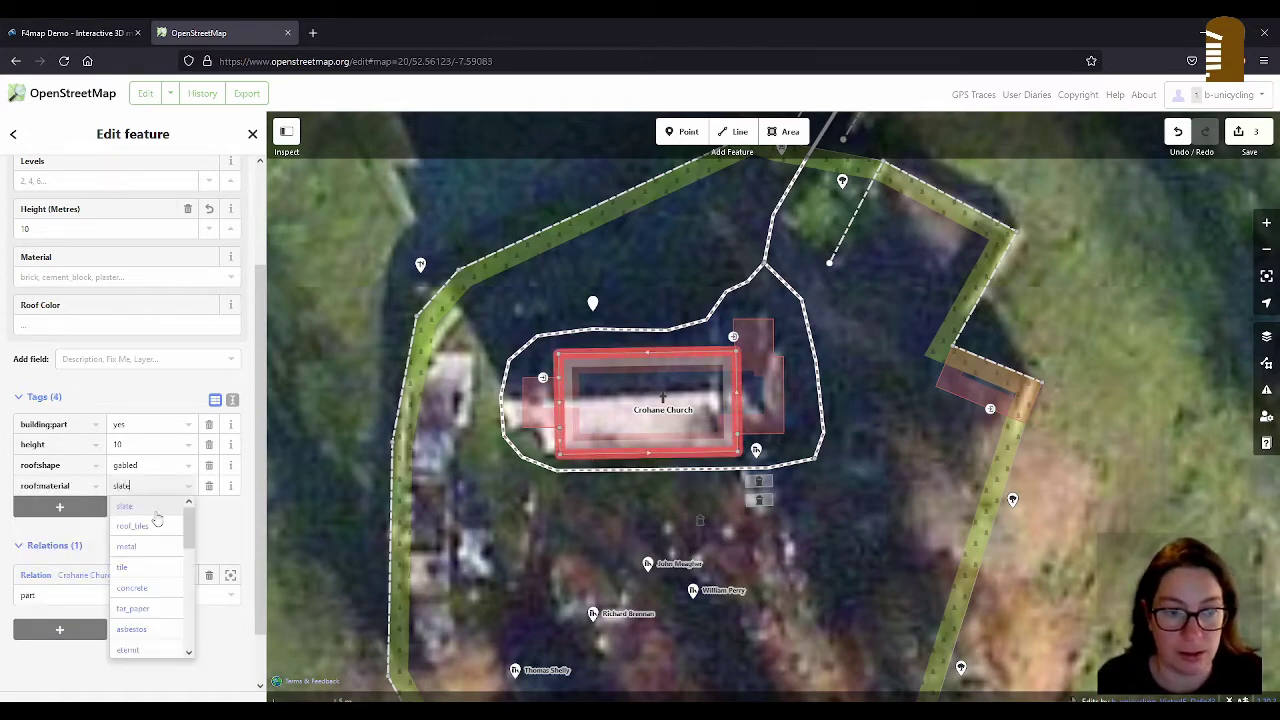
{"action": "left_click", "coordinate": [151, 506]}
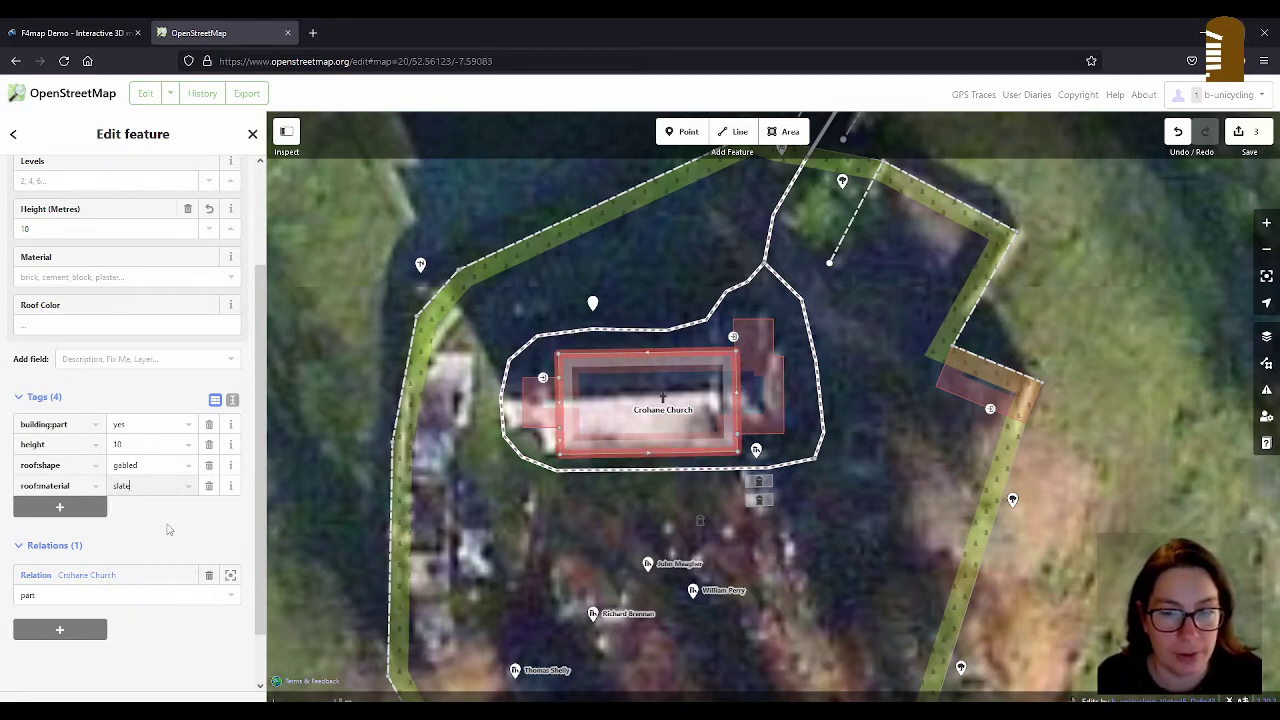
Step: Add a roof:height tag with the value 4.5 to the central building part
{"action": "left_click", "coordinate": [90, 513]}
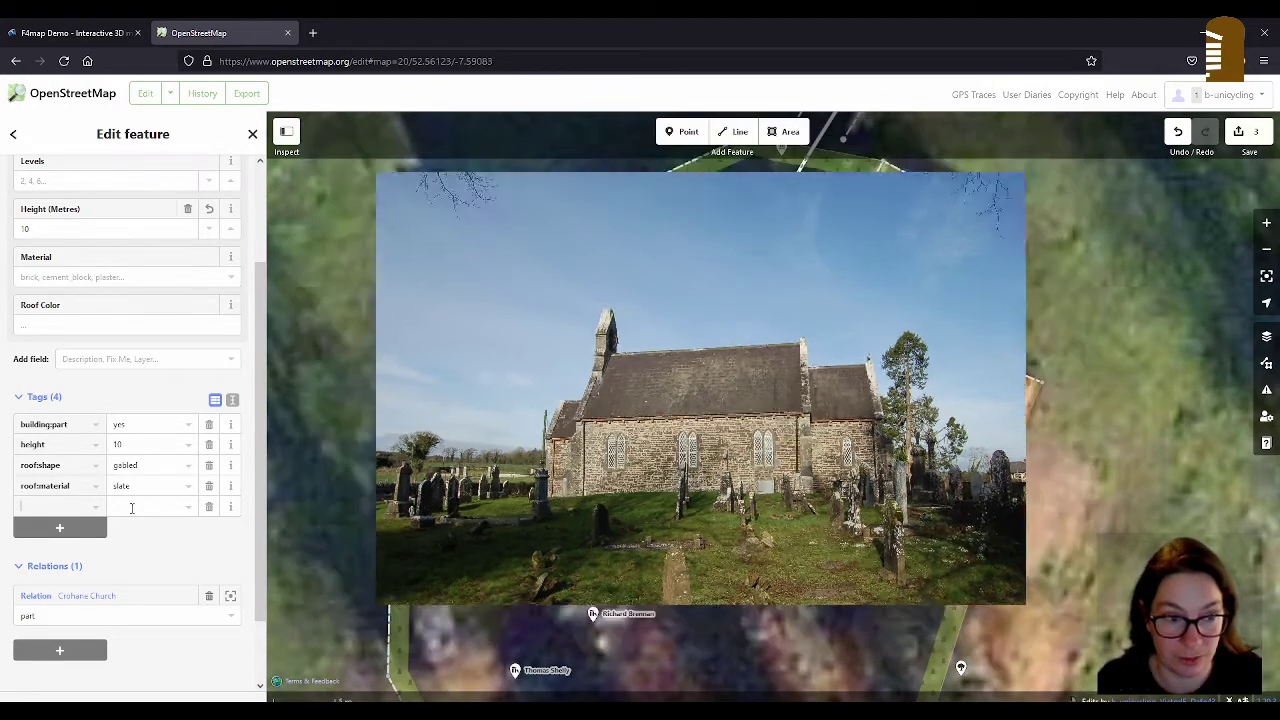
{"action": "type", "text": "roof:height"}
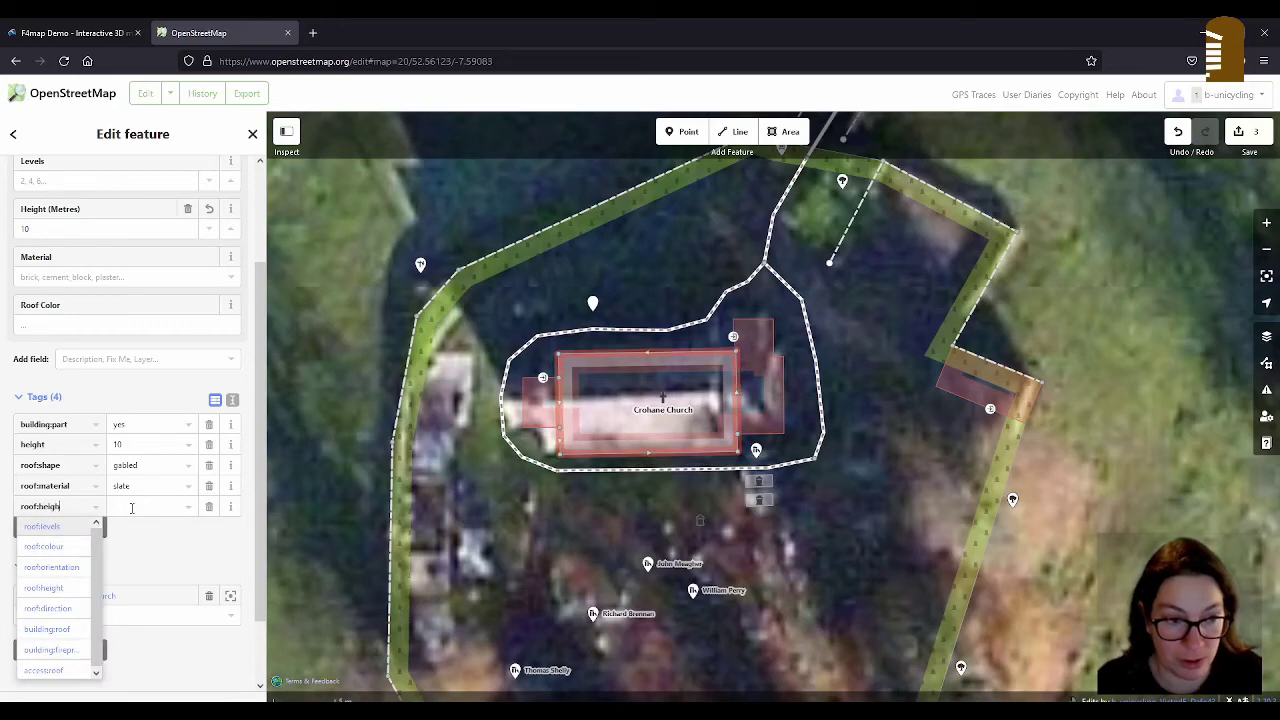
{"action": "key", "text": "Tab"}
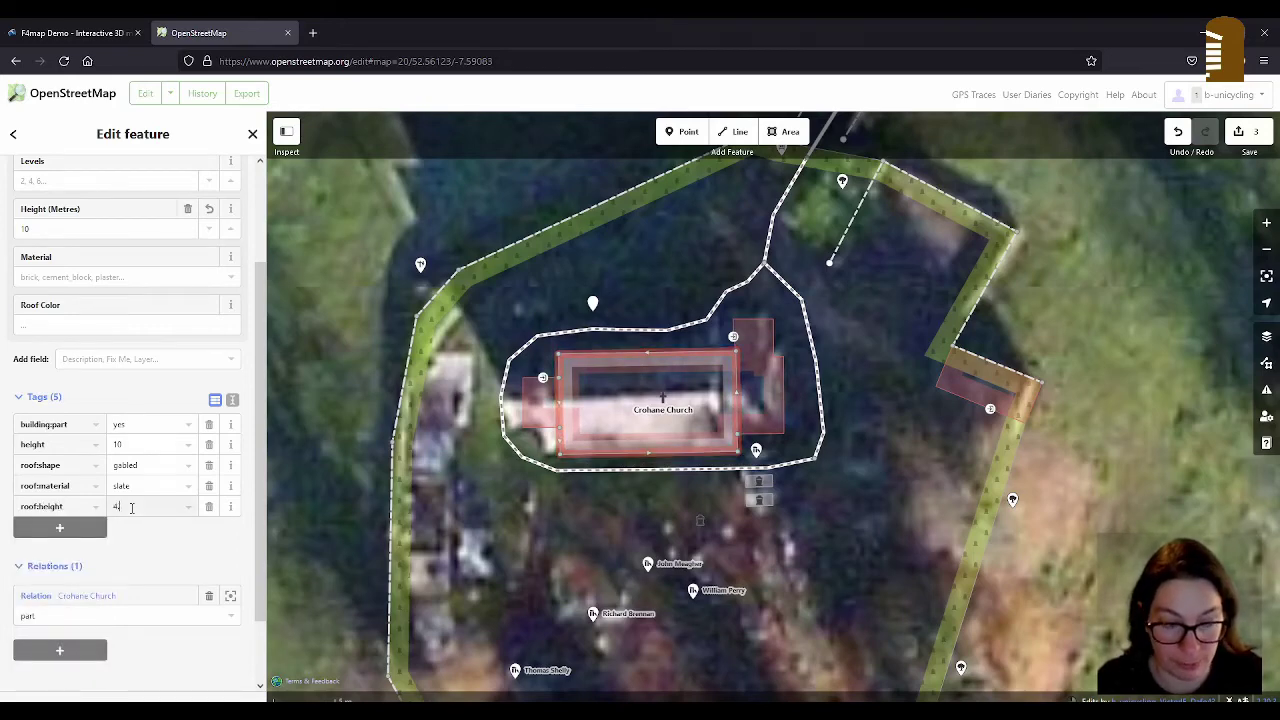
{"action": "type", "text": "4.5"}
{"action": "left_click", "coordinate": [134, 528]}
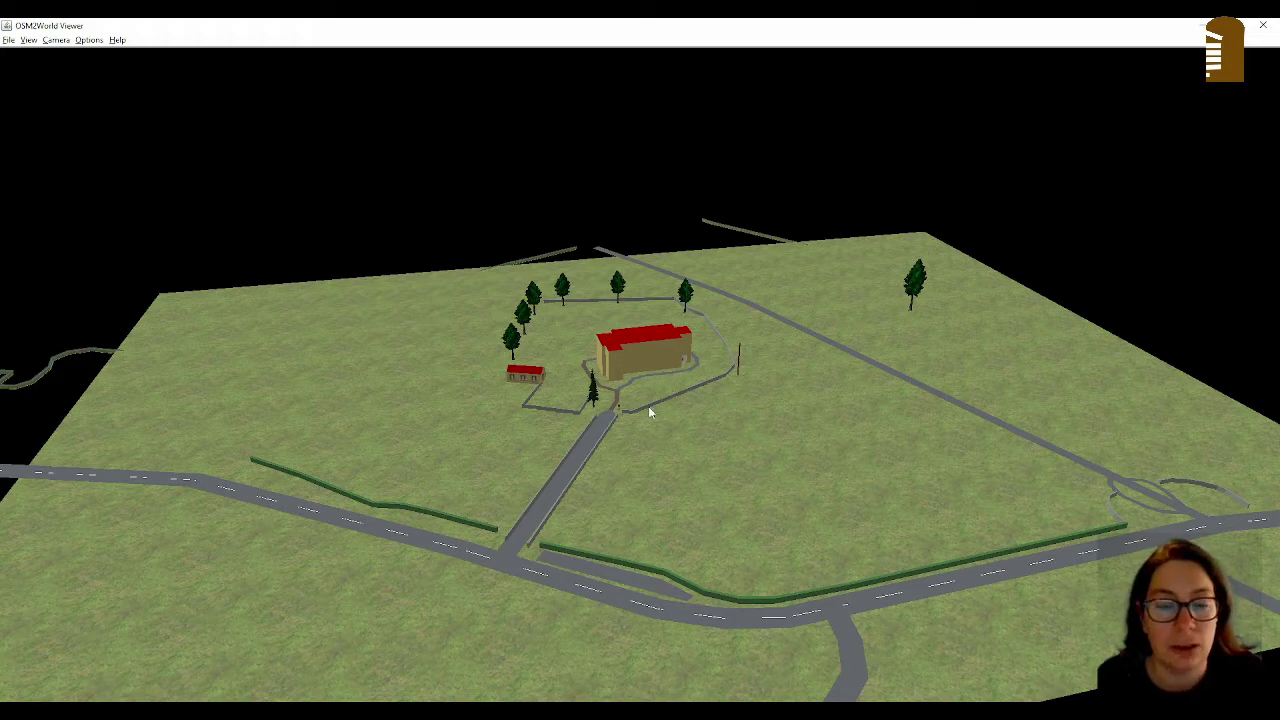
{"action": "key", "text": "alt+Tab"}
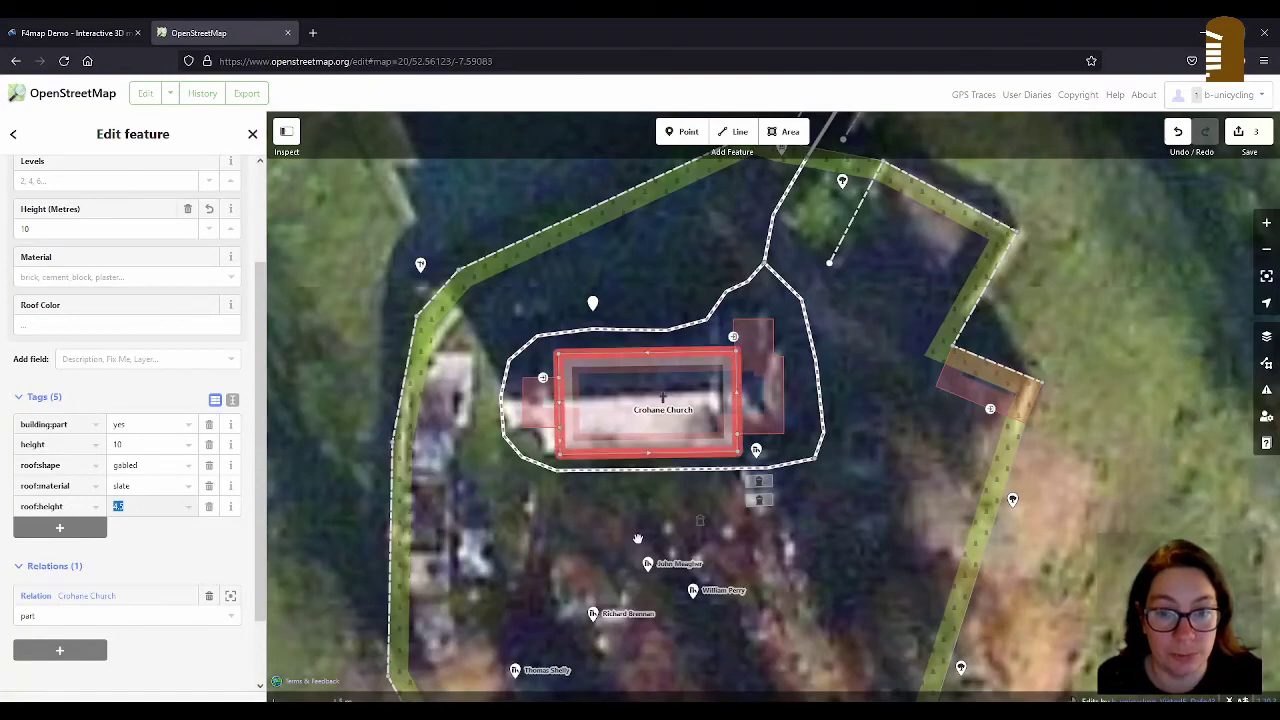
{"action": "scroll", "coordinate": [200, 440], "scroll_direction": "up", "scroll_amount": 3}
{"action": "scroll", "coordinate": [243, 434], "scroll_direction": "down", "scroll_amount": 3}
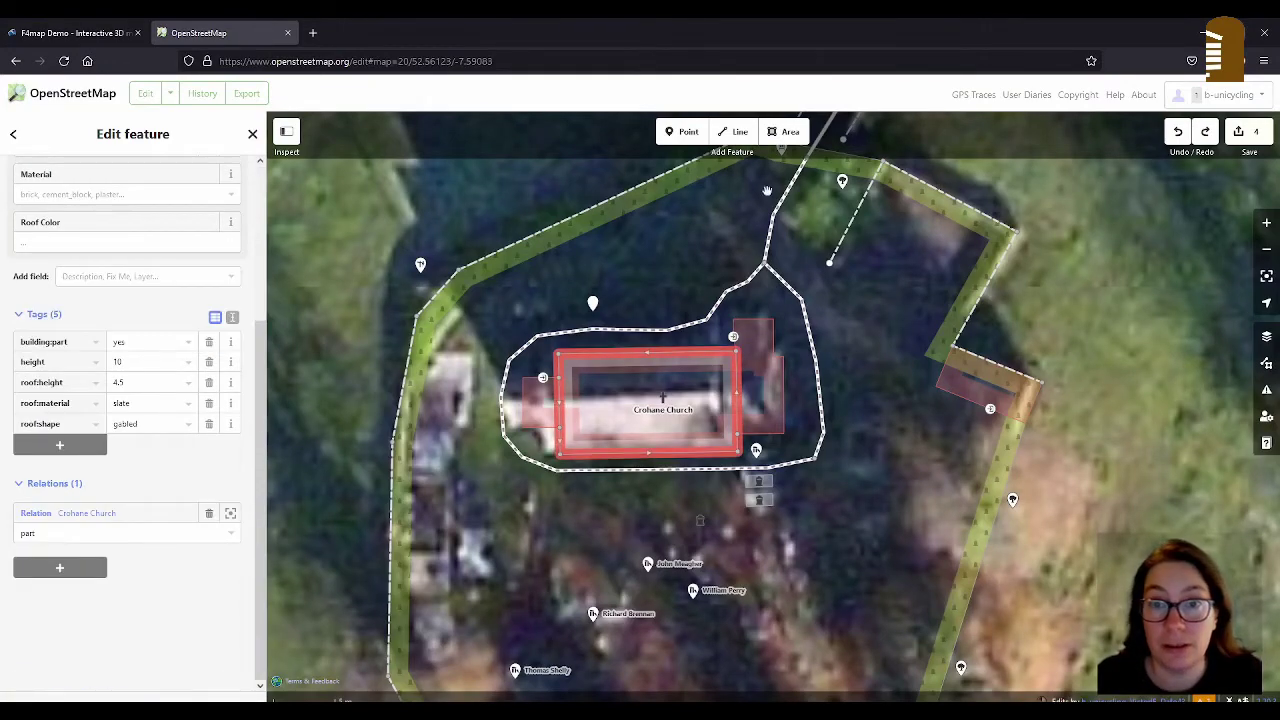
Step: Draw a rectangular area over the small annex at the church's west end and set its feature type to Area
{"action": "left_click", "coordinate": [790, 132]}
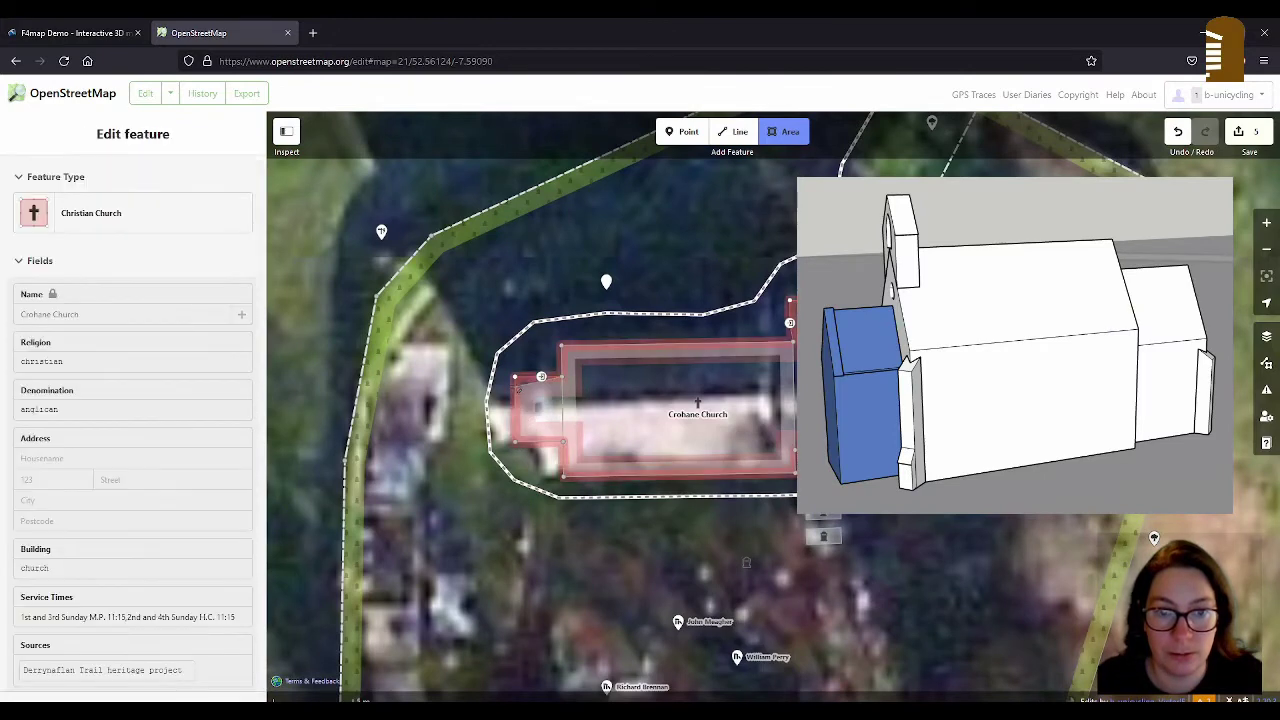
{"action": "left_click", "coordinate": [514, 378]}
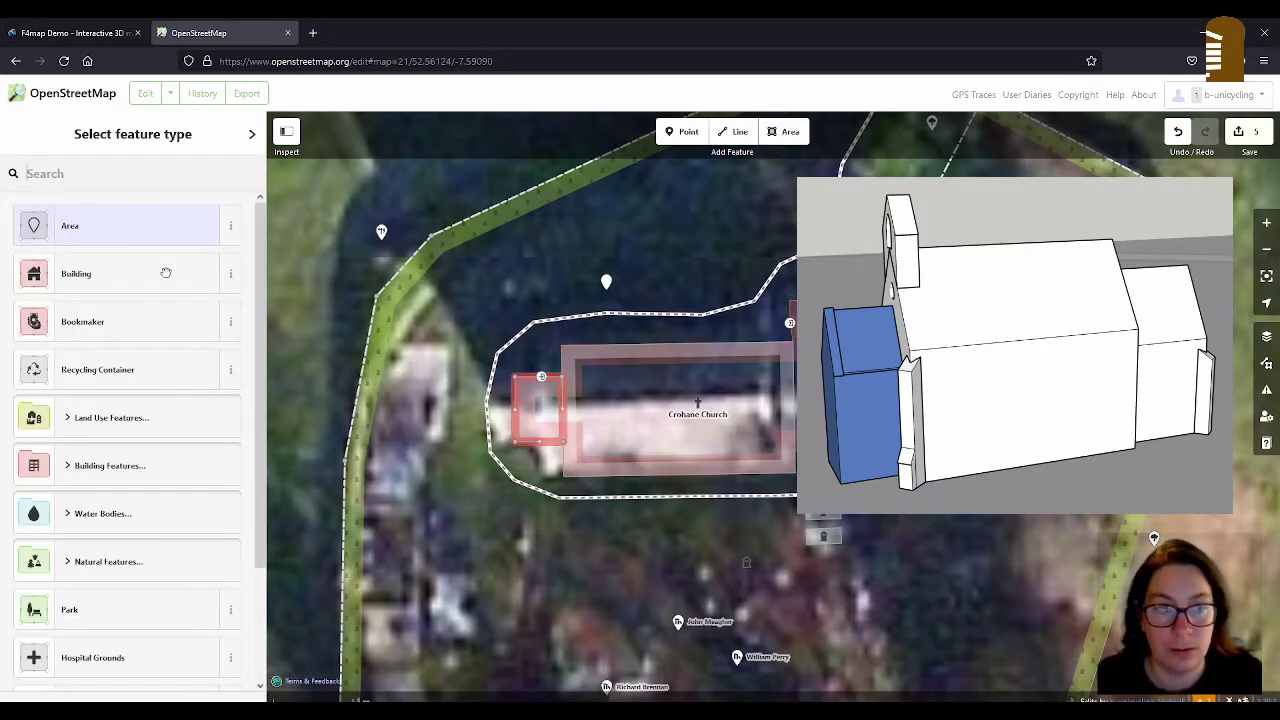
{"action": "left_click", "coordinate": [91, 229]}
Step: Replace the west annex's area tag key with building:part, keeping the value yes
{"action": "double_click", "coordinate": [47, 475]}
{"action": "type", "text": "b"}
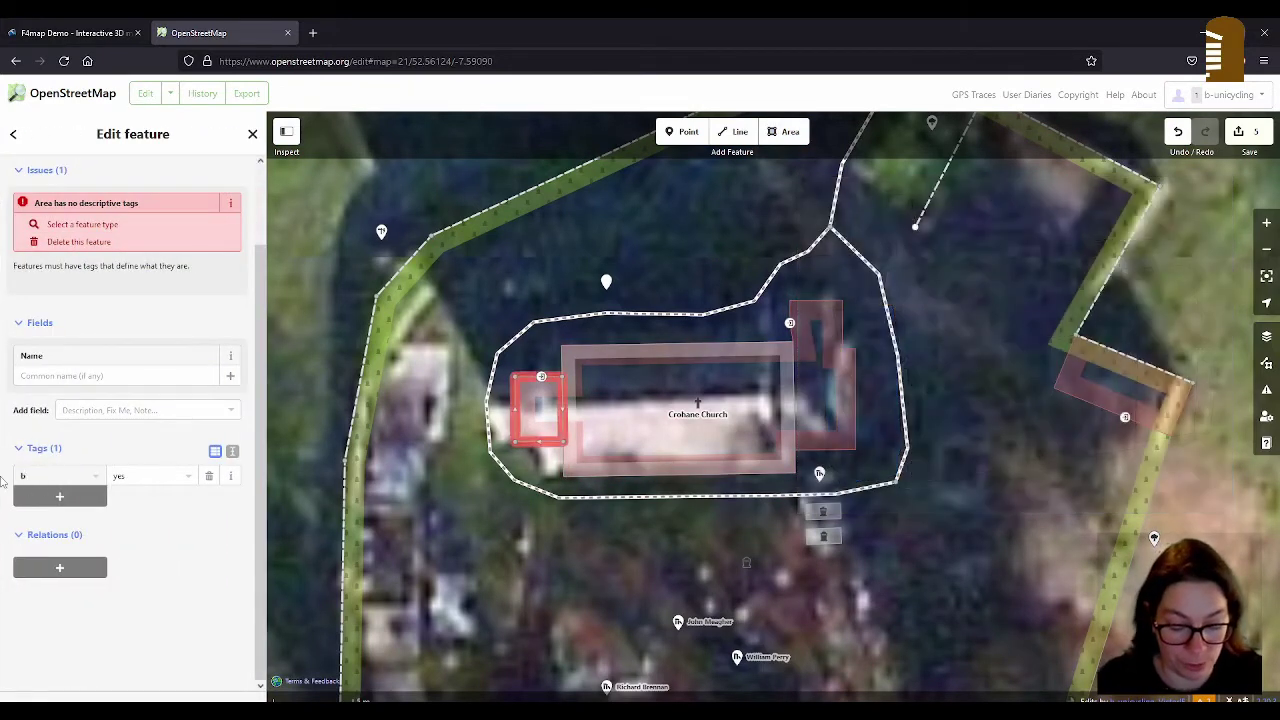
{"action": "type", "text": "uild"}
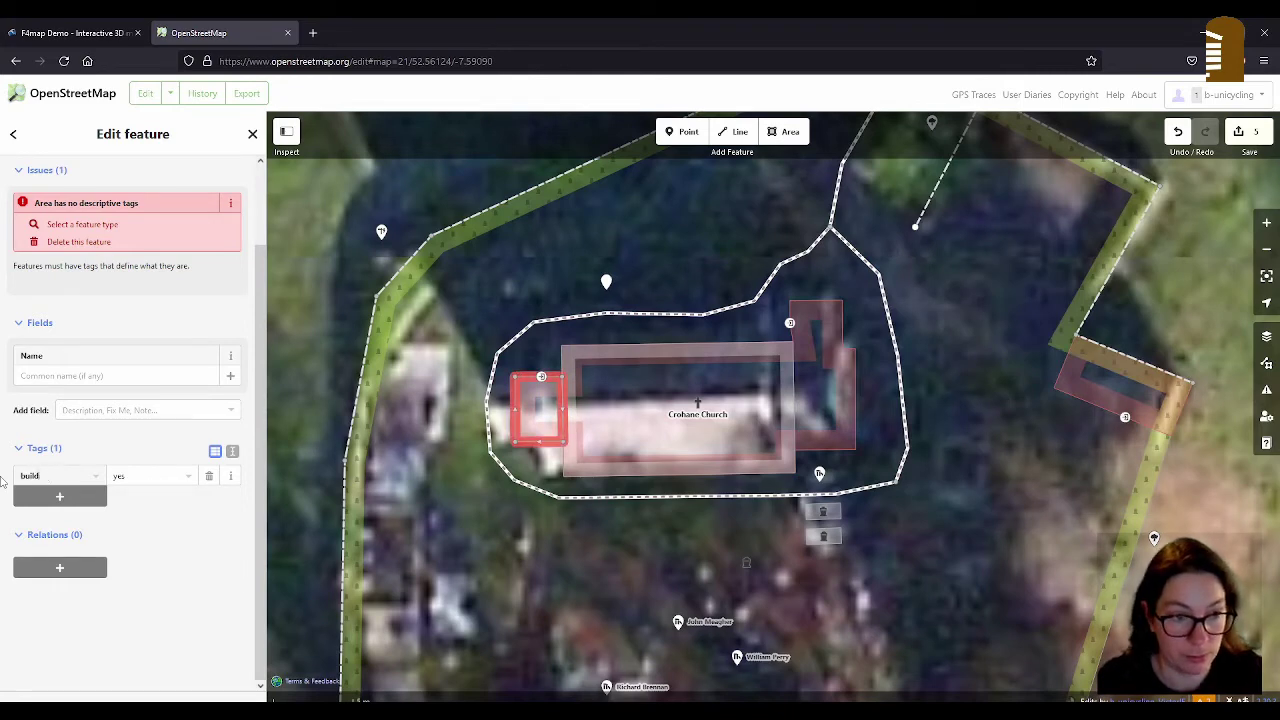
{"action": "type", "text": "ing"}
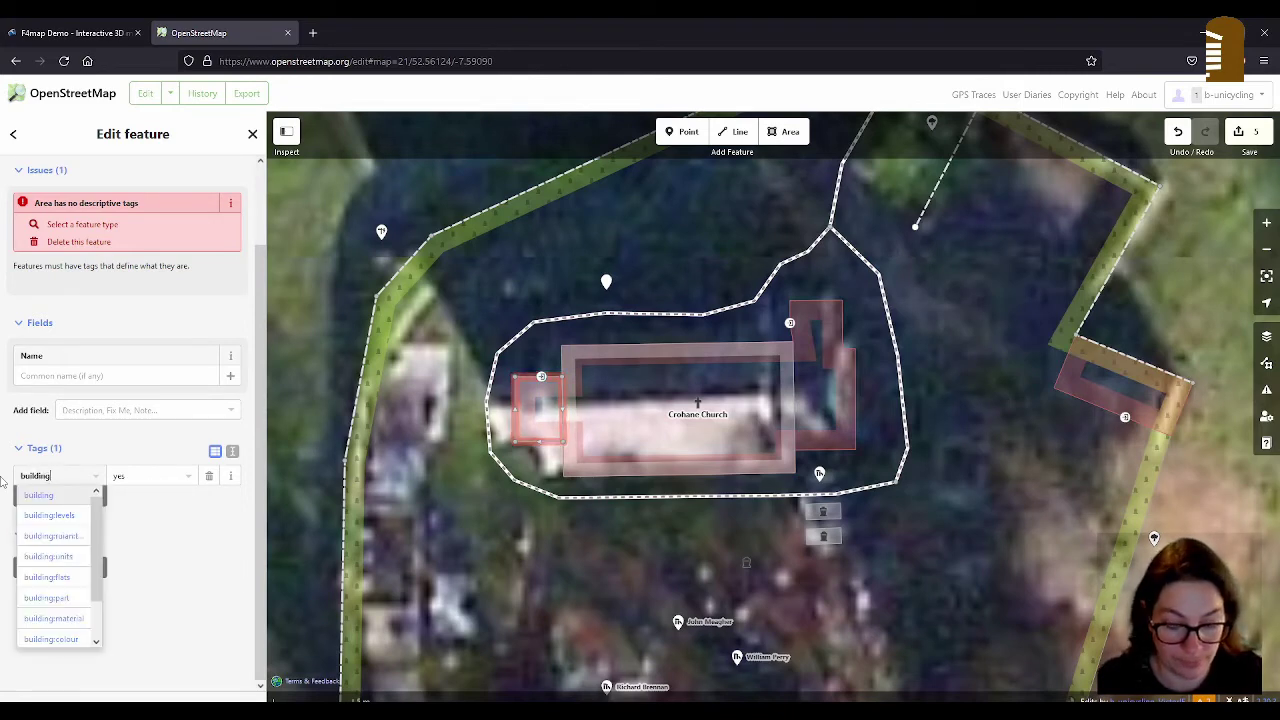
{"action": "type", "text": ":part"}
{"action": "key", "text": "Tab"}
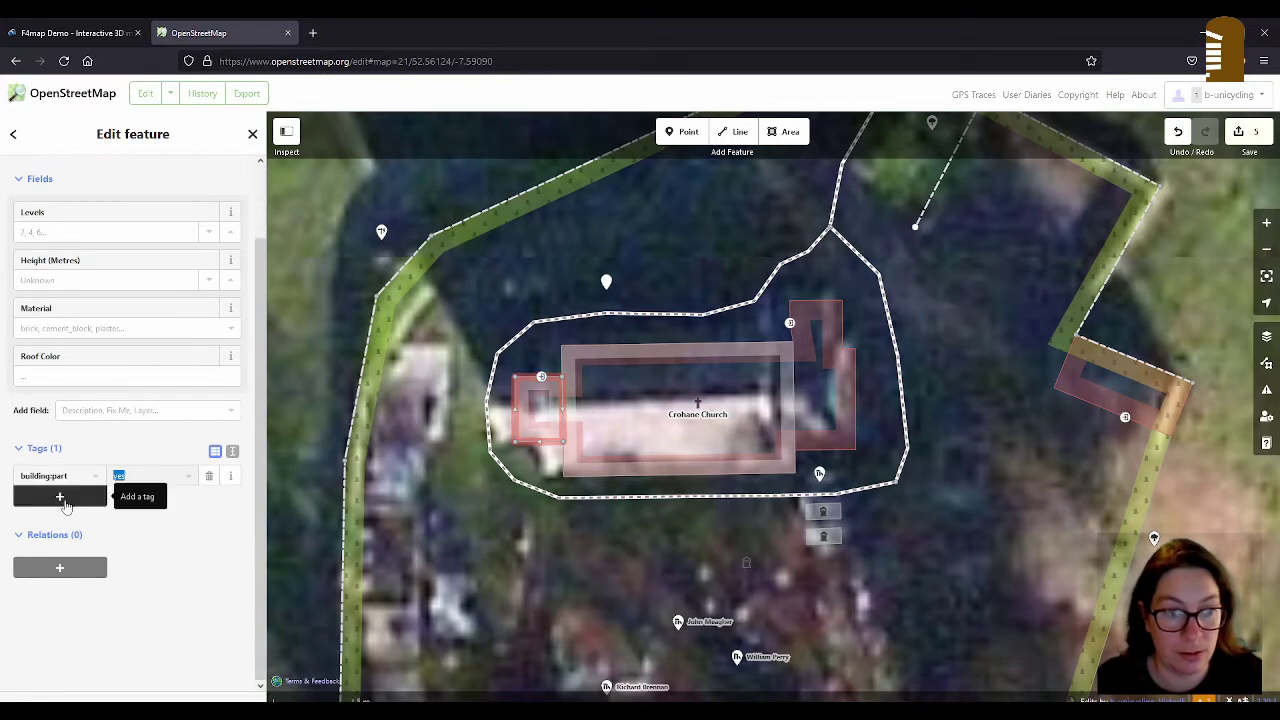
Step: Add a roof:shape tag with the value gabled to the west annex building part
{"action": "left_click", "coordinate": [68, 499]}
{"action": "type", "text": "roof:"}
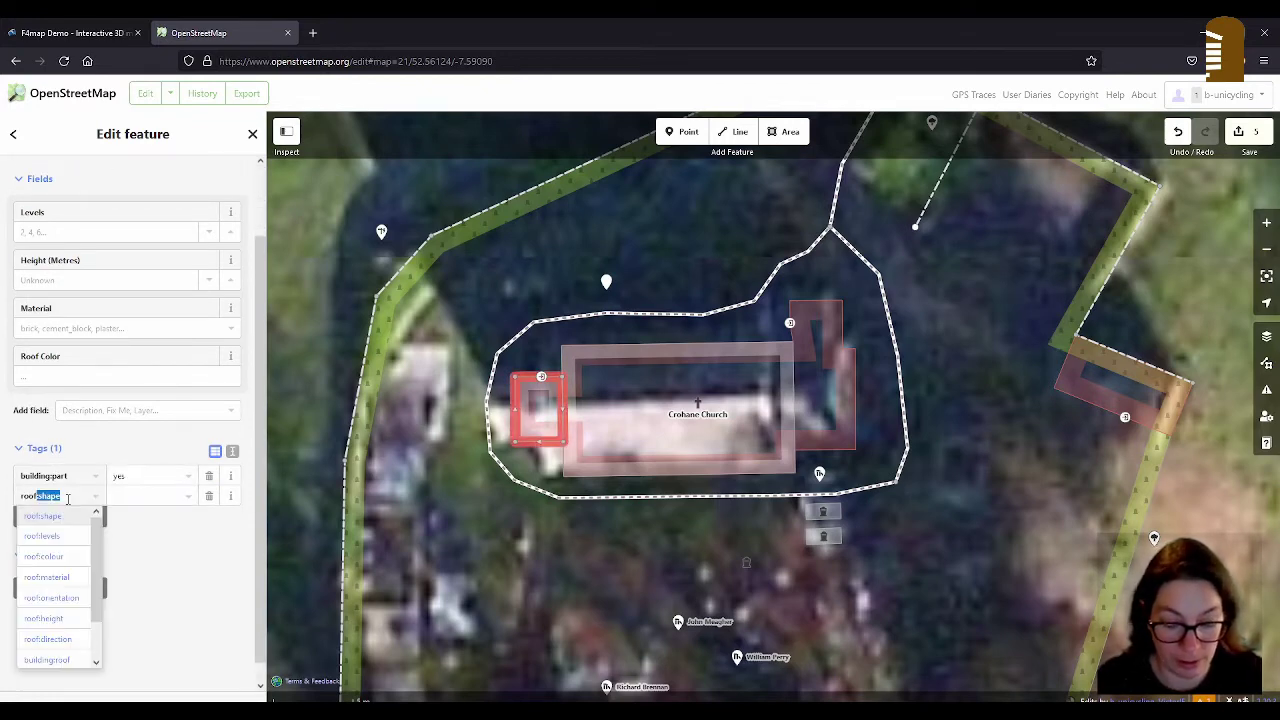
{"action": "type", "text": "gabled"}
{"action": "key", "text": "Tab"}
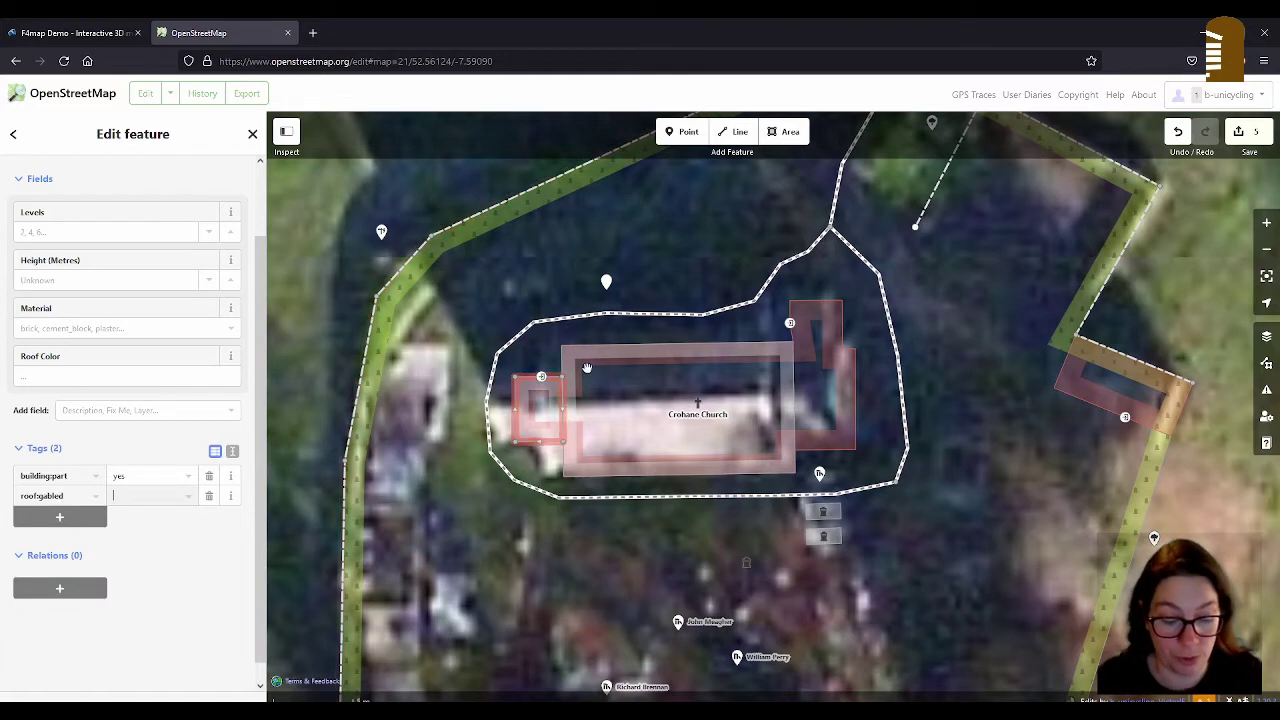
{"action": "key", "text": "shift+Tab"}
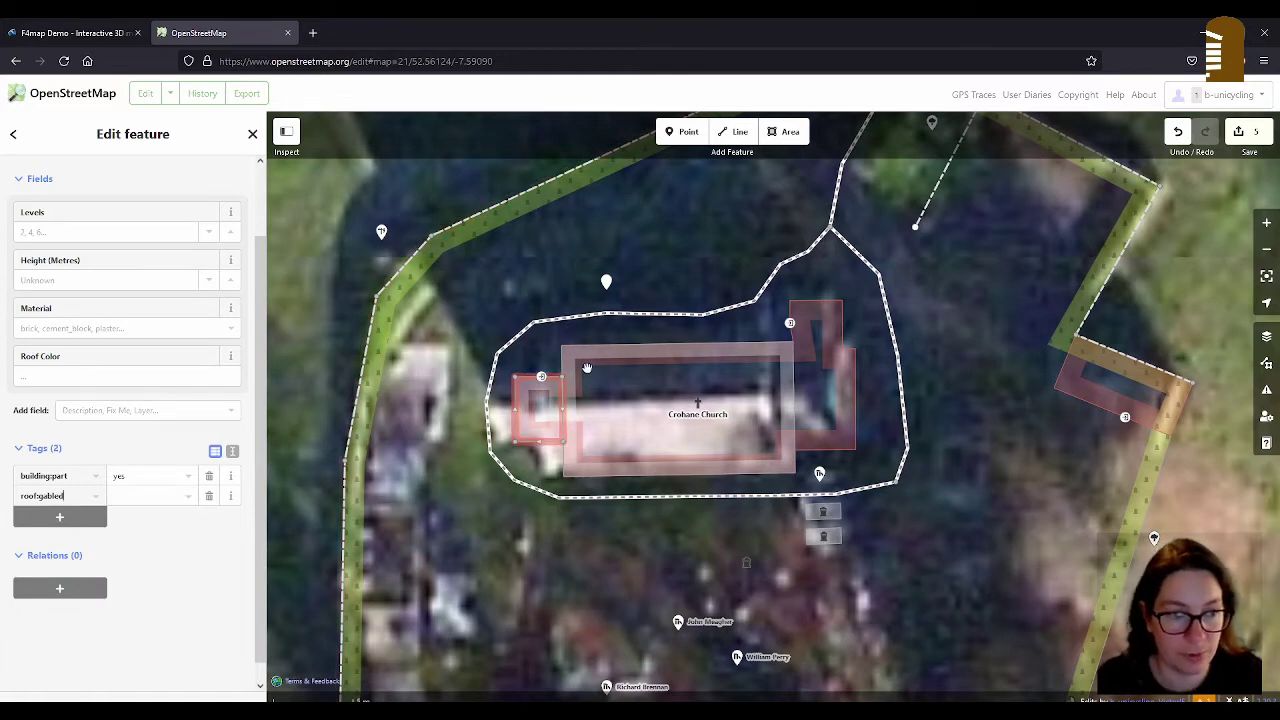
{"action": "key", "text": "BackSpace"}
{"action": "key", "text": "BackSpace"}
{"action": "key", "text": "BackSpace"}
{"action": "key", "text": "BackSpace"}
{"action": "type", "text": "shape"}
{"action": "key", "text": "Tab"}
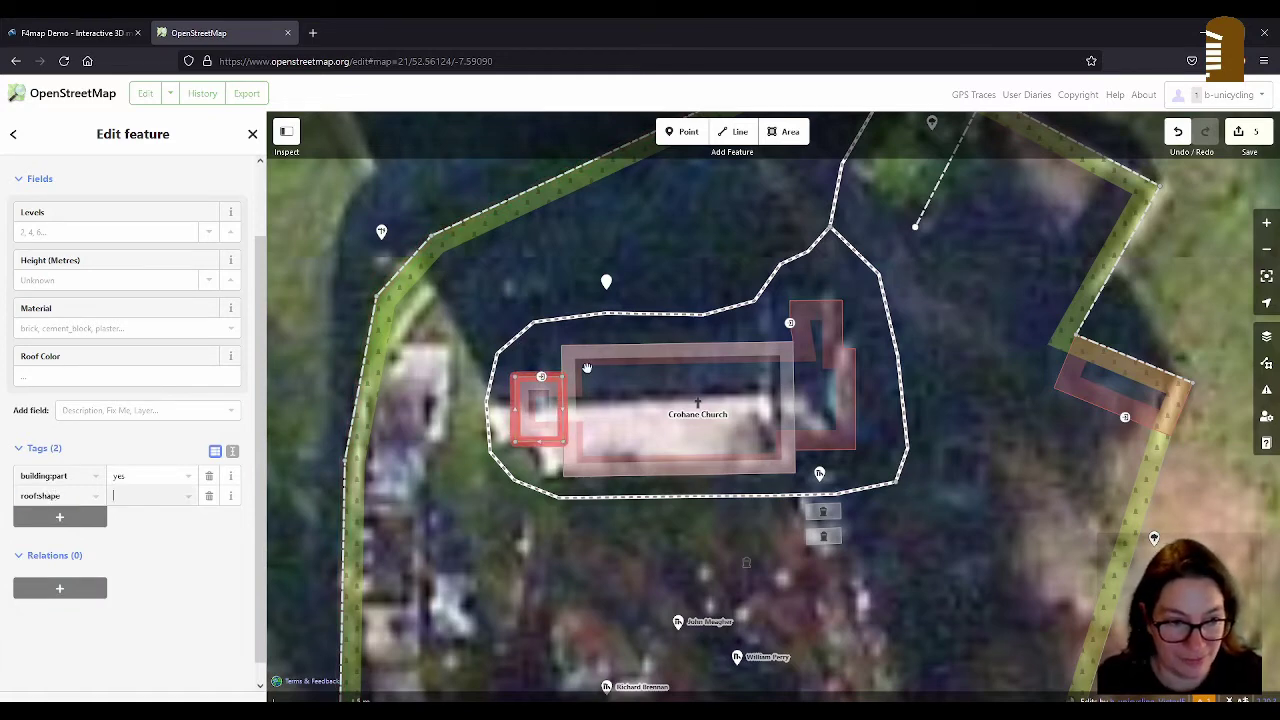
{"action": "type", "text": "ga"}
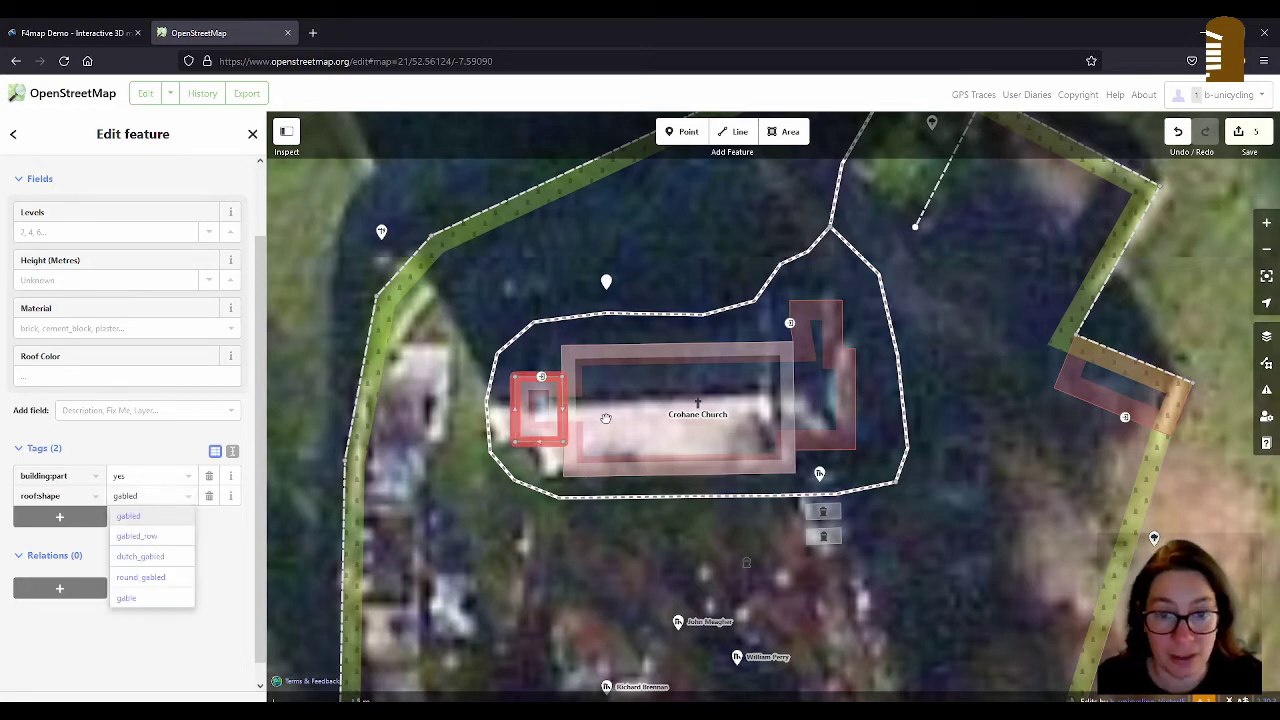
{"action": "key", "text": "Escape"}
Step: Compare the tags of the west annex and central building parts along their shared edge, and reselect the west annex
{"action": "left_click", "coordinate": [611, 366]}
{"action": "left_click", "coordinate": [613, 367]}
{"action": "key", "text": "Escape"}
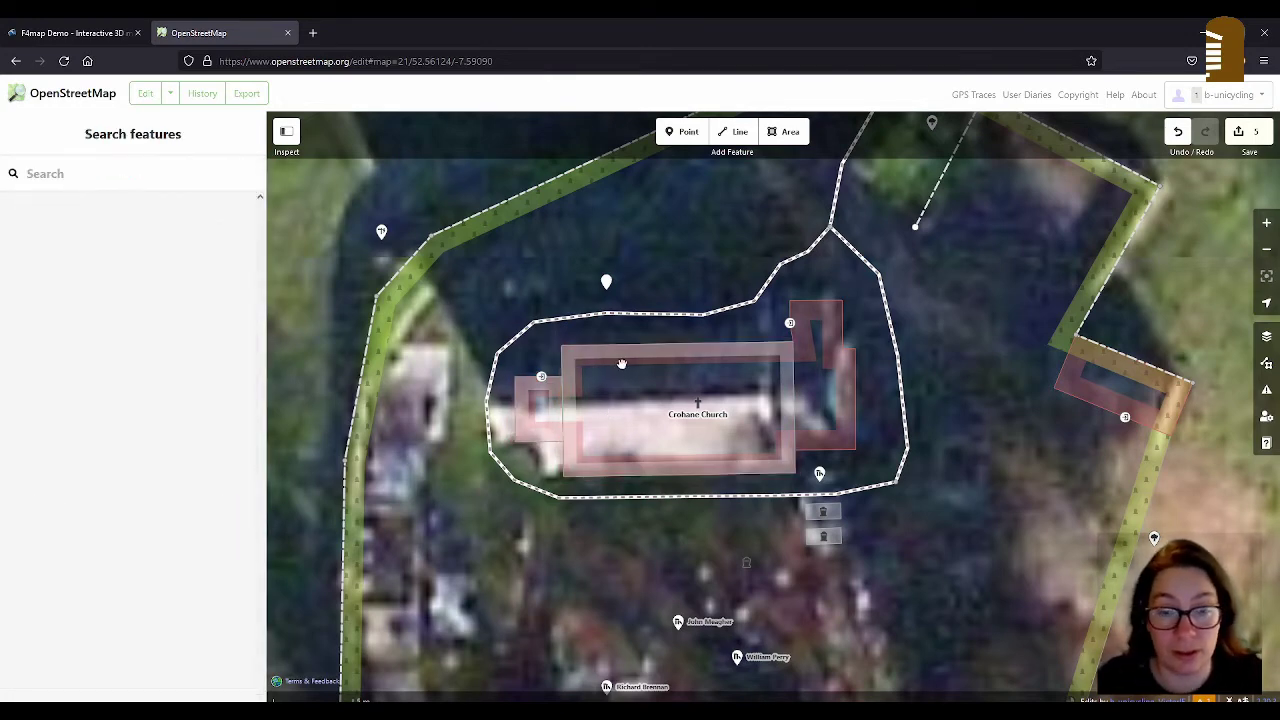
{"action": "left_click", "coordinate": [558, 408]}
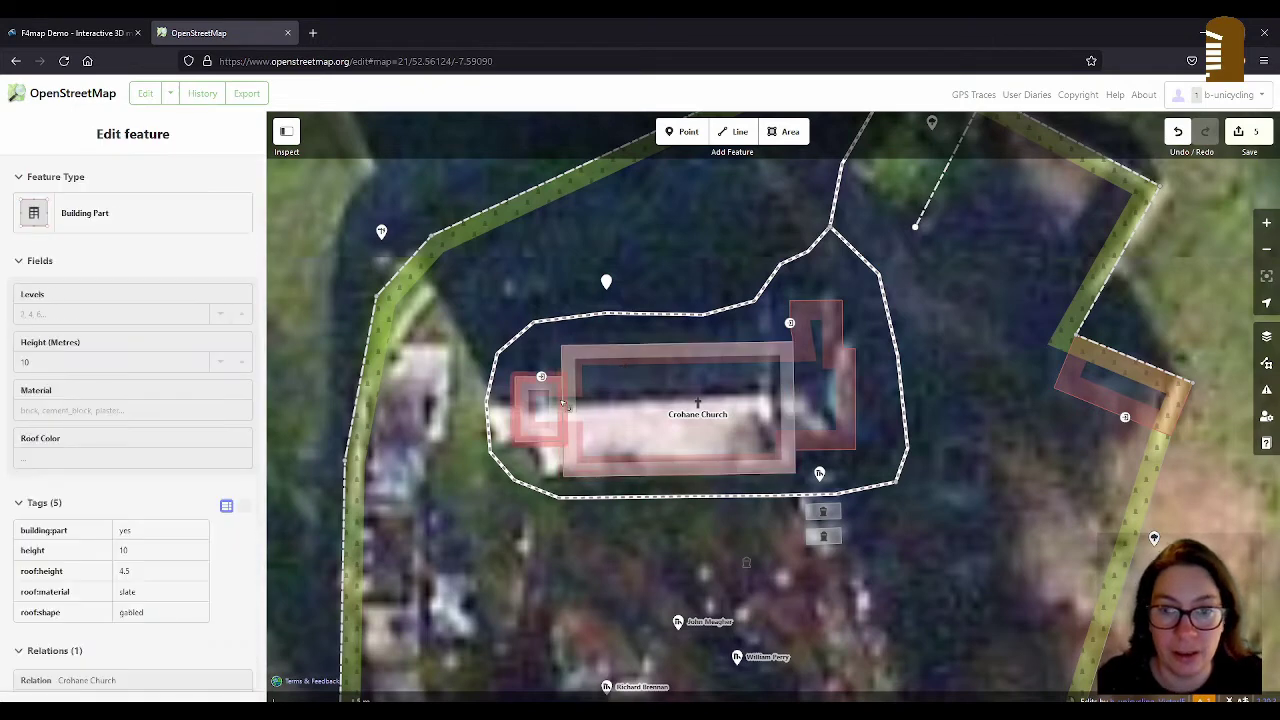
{"action": "key", "text": "Escape"}
{"action": "left_click", "coordinate": [562, 410]}
{"action": "key", "text": "Escape"}
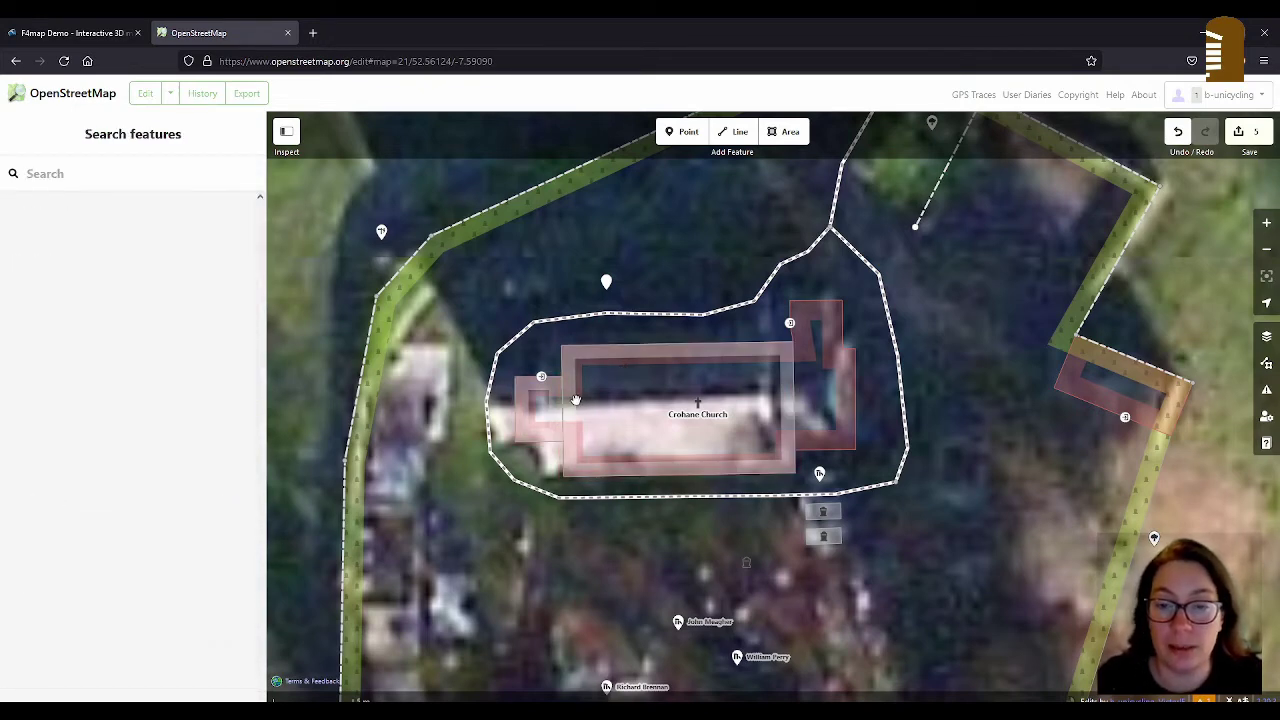
{"action": "left_click", "coordinate": [677, 393]}
{"action": "key", "text": "Escape"}
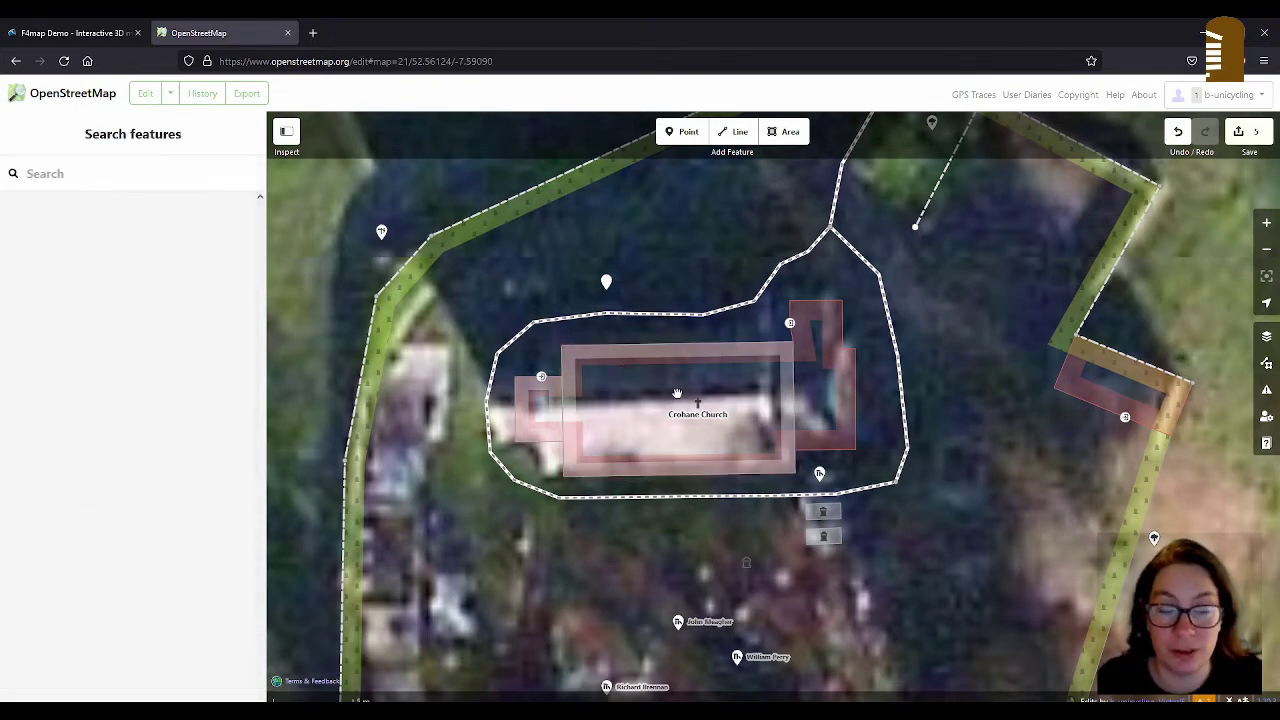
{"action": "left_click", "coordinate": [563, 410]}
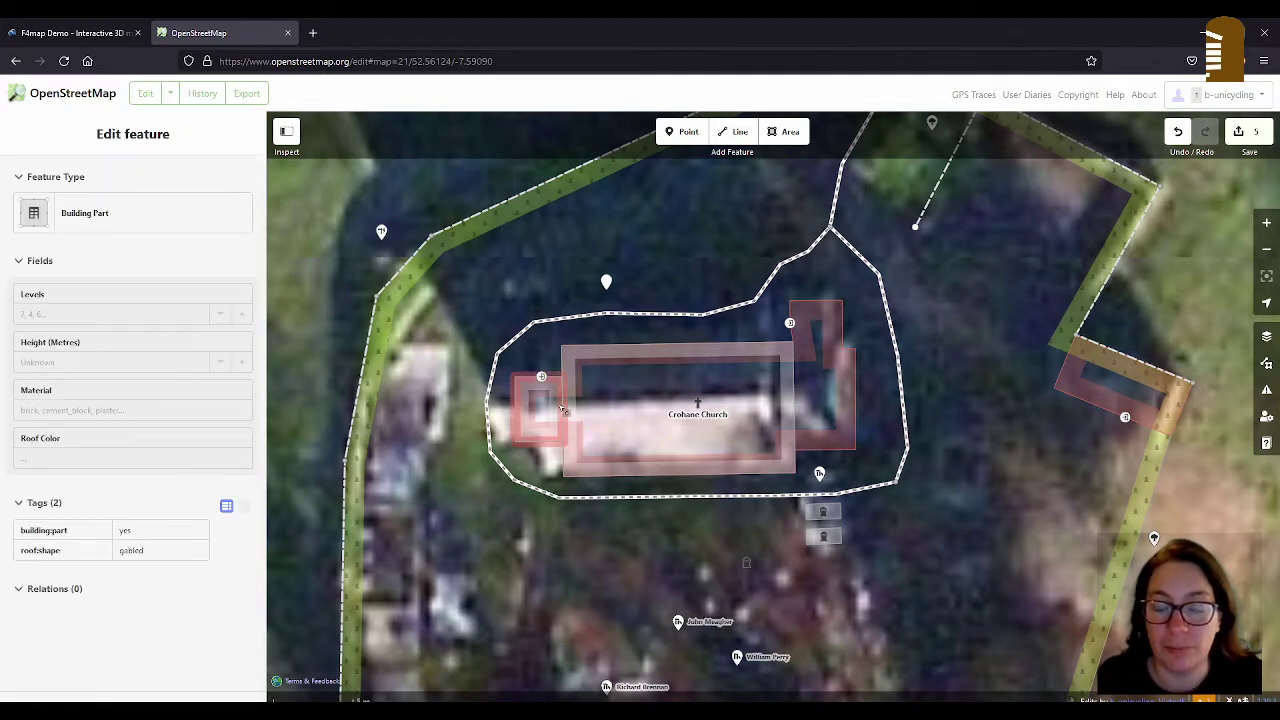
{"action": "key", "text": "Escape"}
{"action": "left_click", "coordinate": [557, 407]}
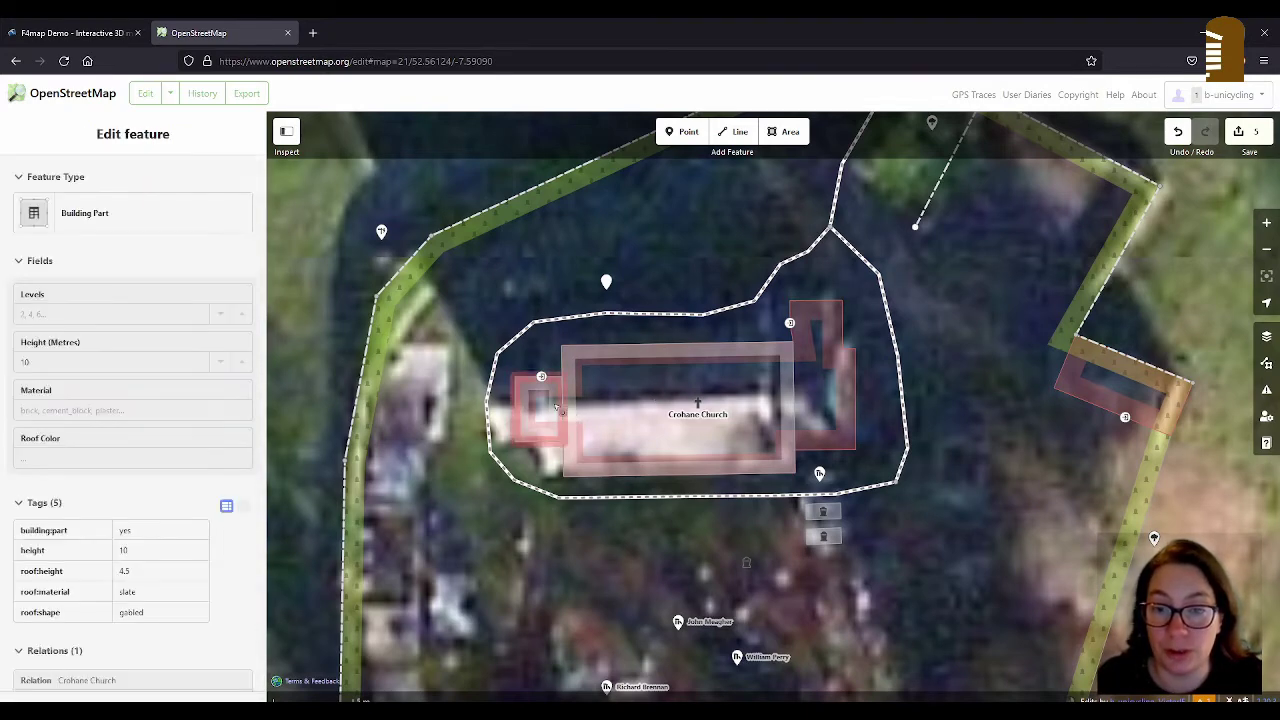
{"action": "key", "text": "Escape"}
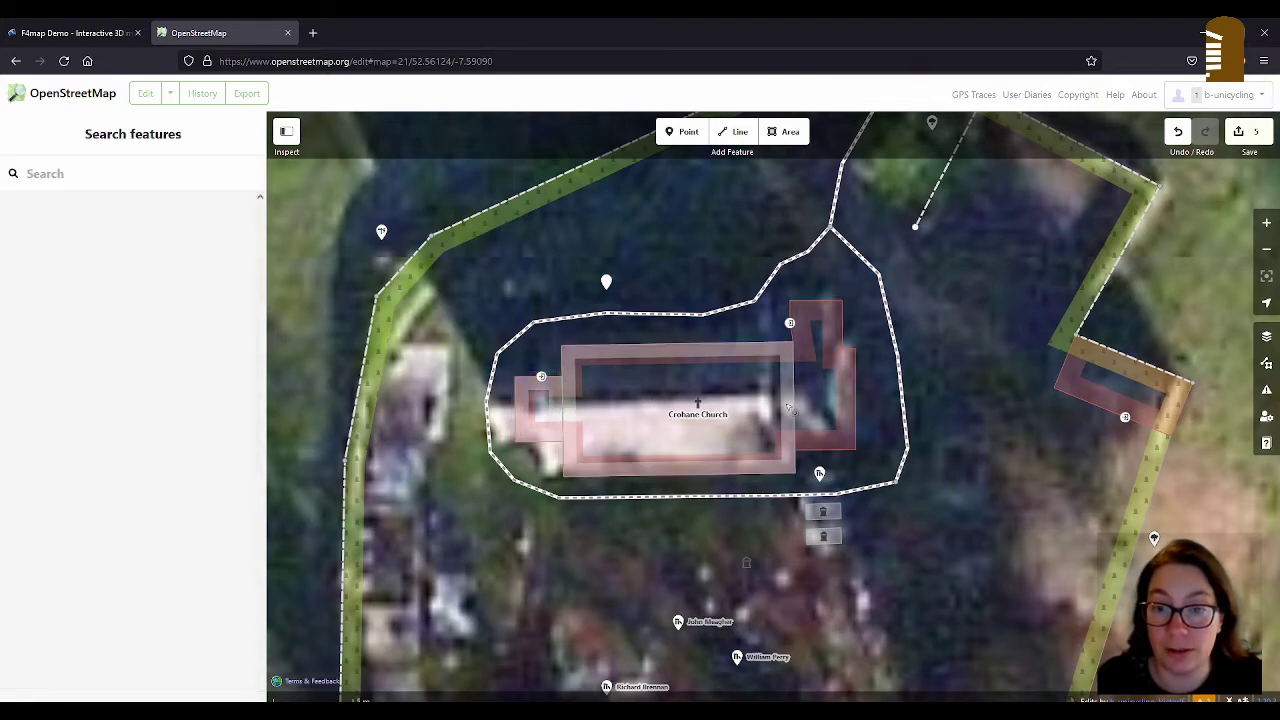
{"action": "left_click", "coordinate": [644, 402]}
{"action": "key", "text": "Escape"}
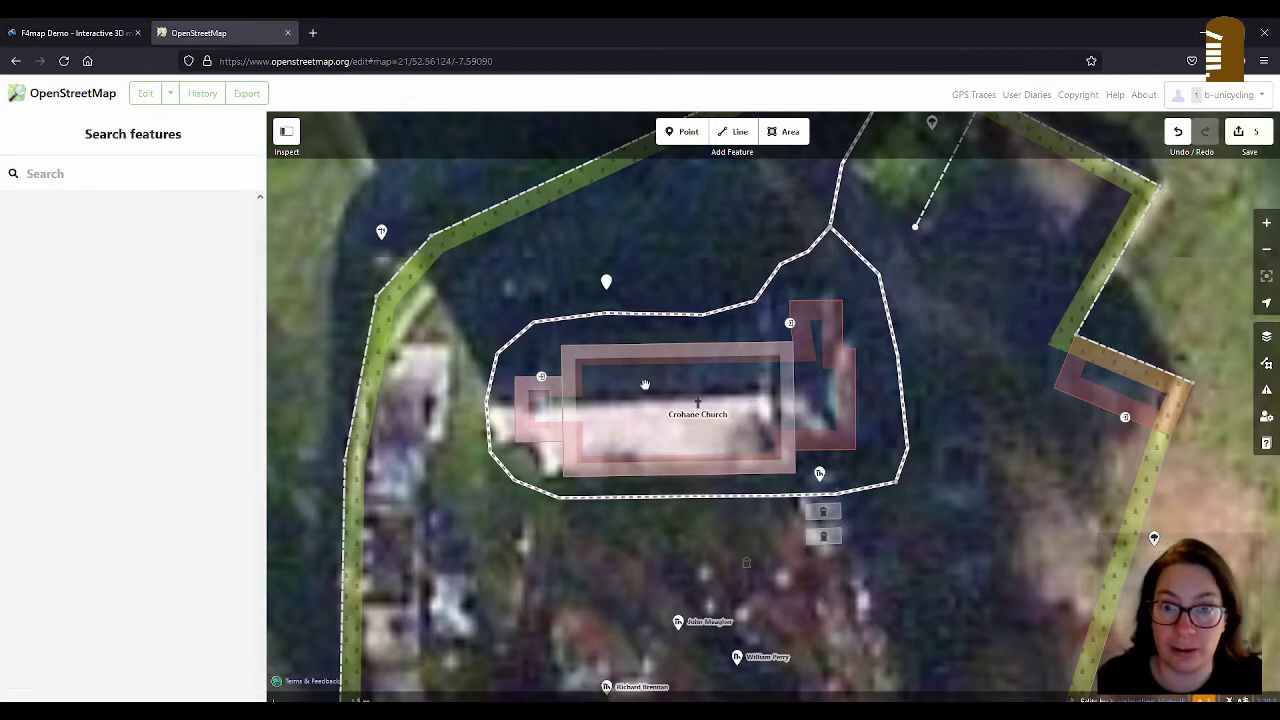
{"action": "left_click", "coordinate": [579, 401]}
{"action": "key", "text": "Escape"}
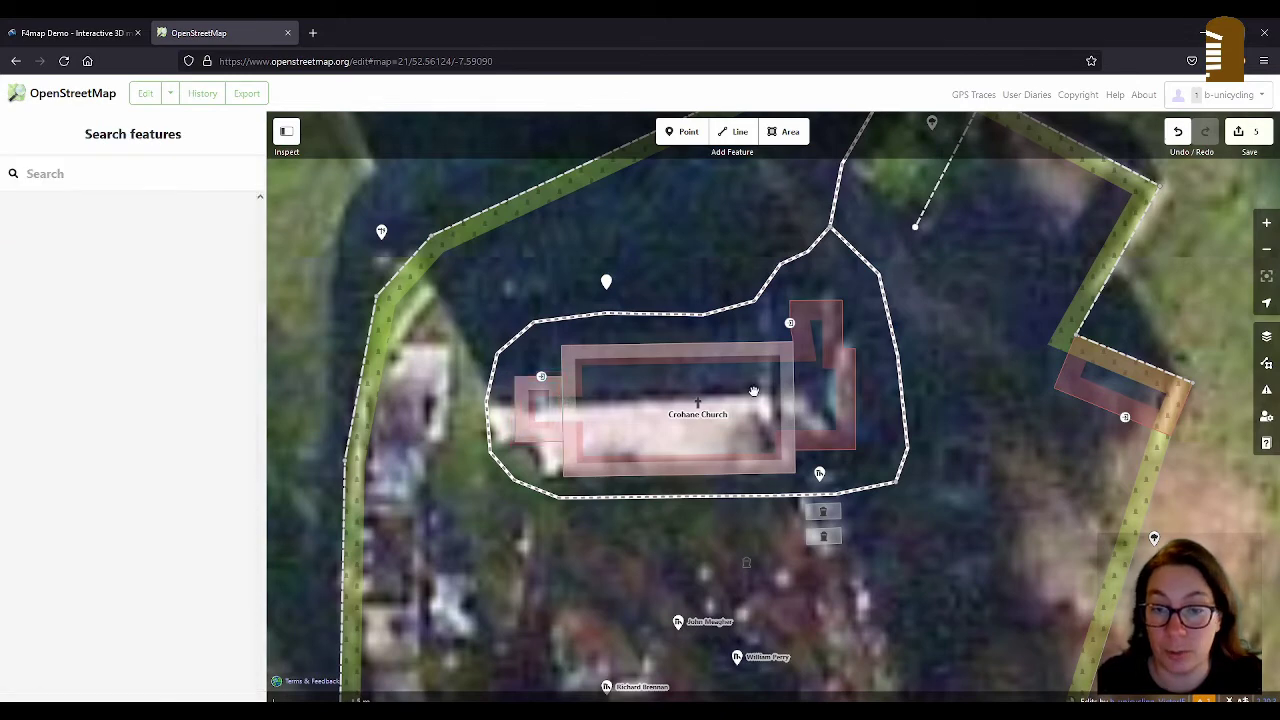
{"action": "left_click", "coordinate": [558, 402]}
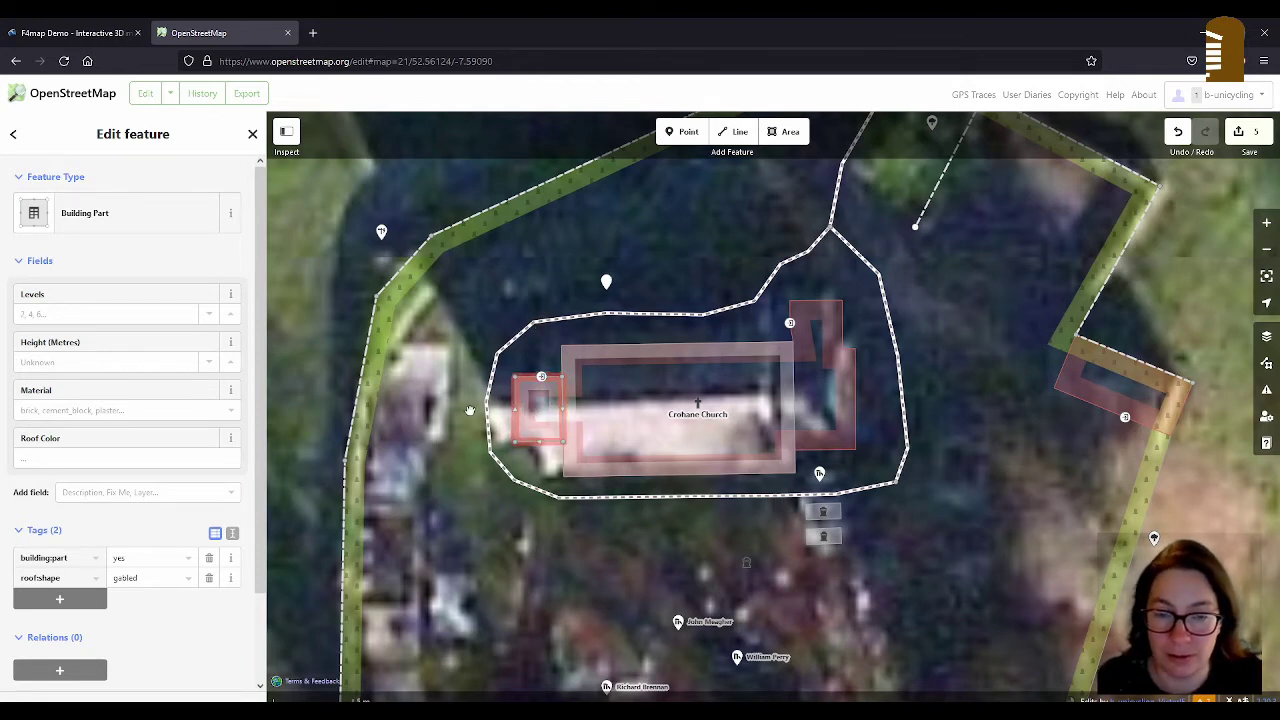
Step: Add a roof:orientation tag with the value across to the west annex building part
{"action": "scroll", "coordinate": [130, 430], "scroll_direction": "down", "scroll_amount": 2}
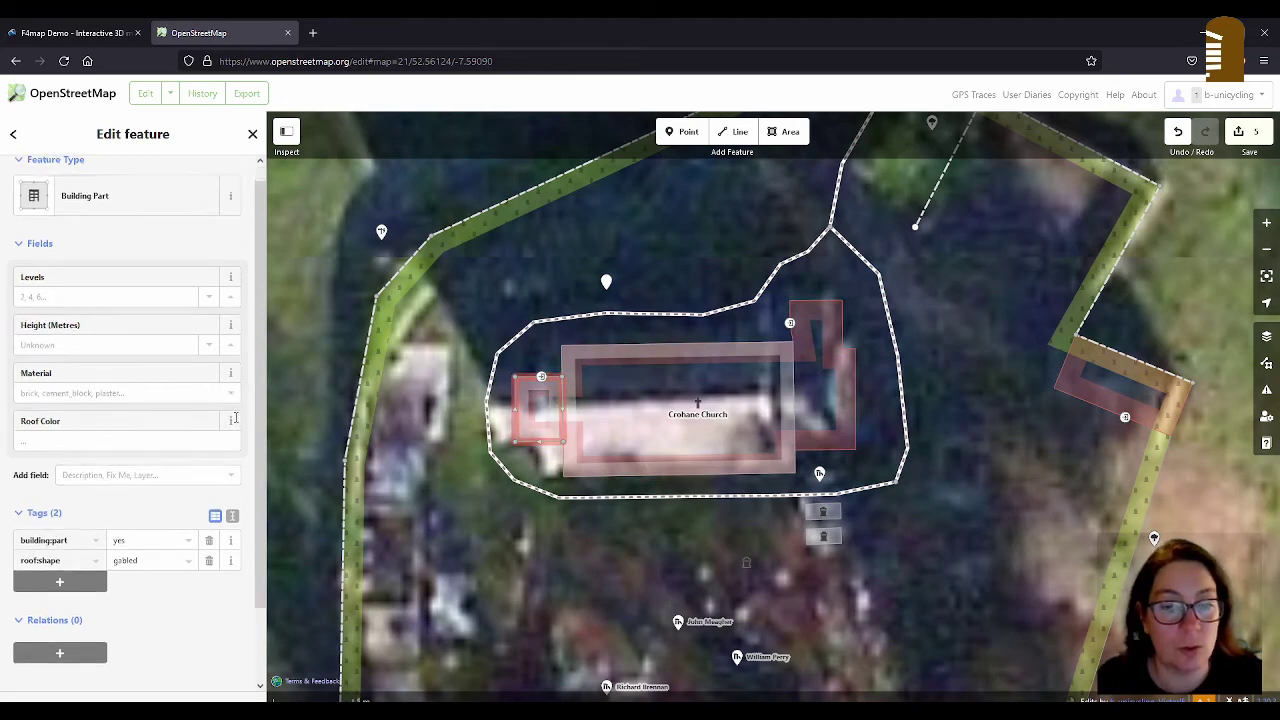
{"action": "left_click", "coordinate": [59, 497]}
{"action": "type", "text": "r"}
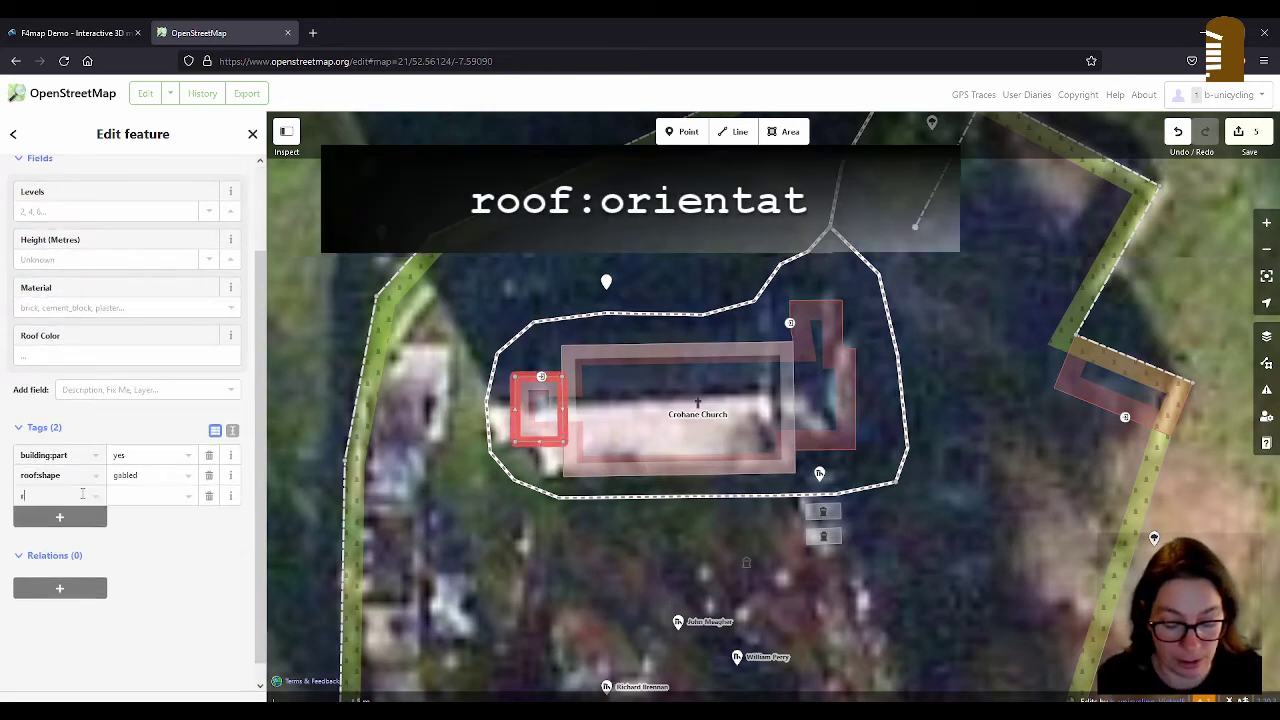
{"action": "type", "text": "oof:orientation"}
{"action": "key", "text": "Tab"}
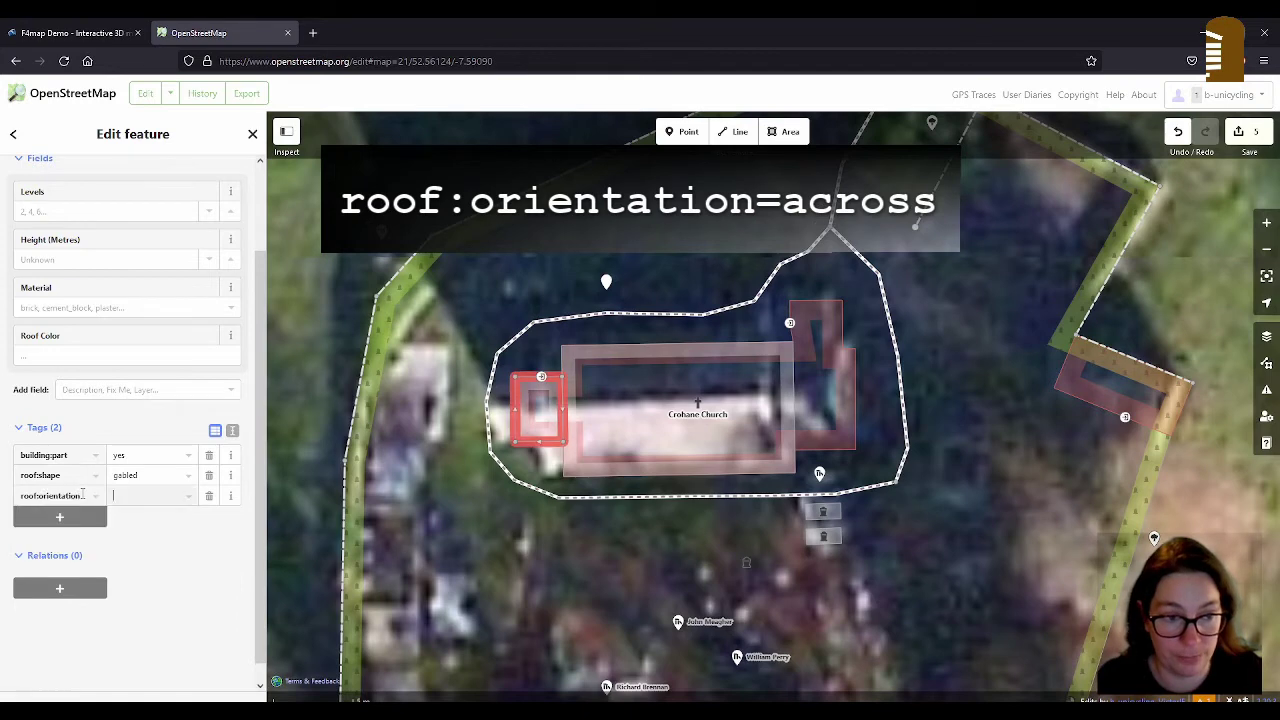
{"action": "type", "text": "across"}
{"action": "key", "text": "Tab"}
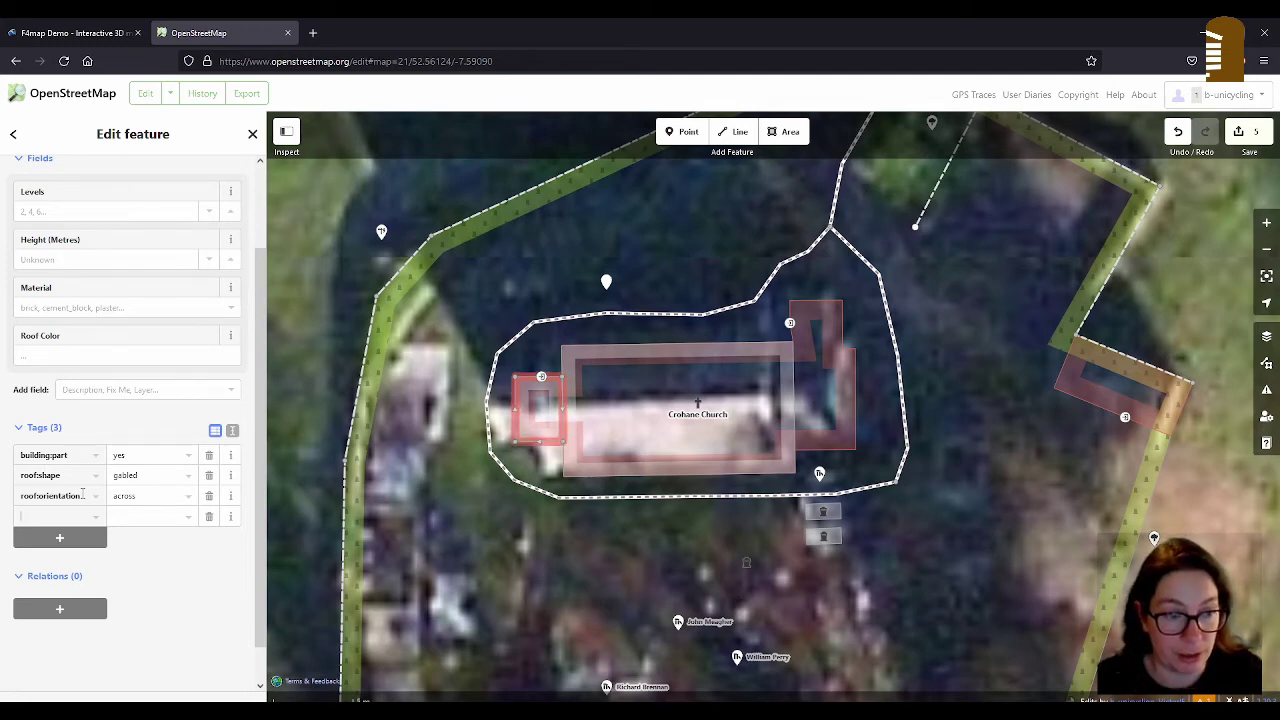
Step: Add a roof:material tag with the value slate to the west annex building part
{"action": "type", "text": "roof:material"}
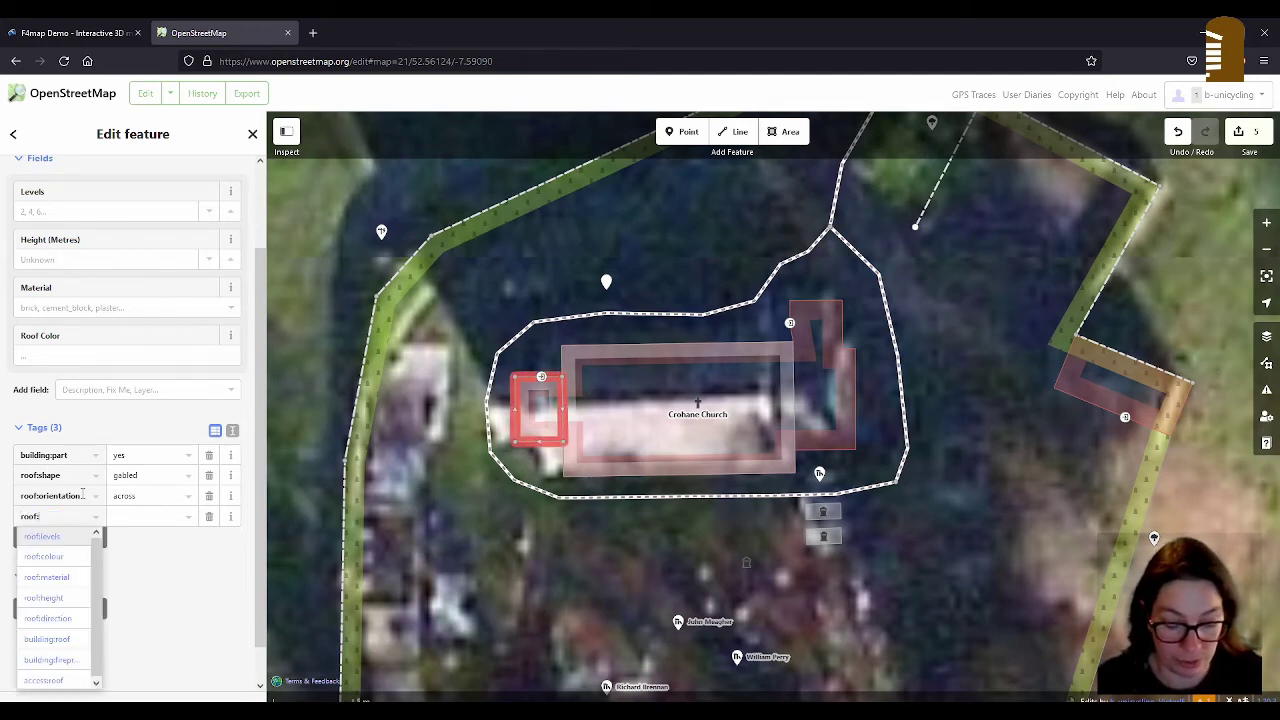
{"action": "key", "text": "Tab"}
{"action": "type", "text": "slate"}
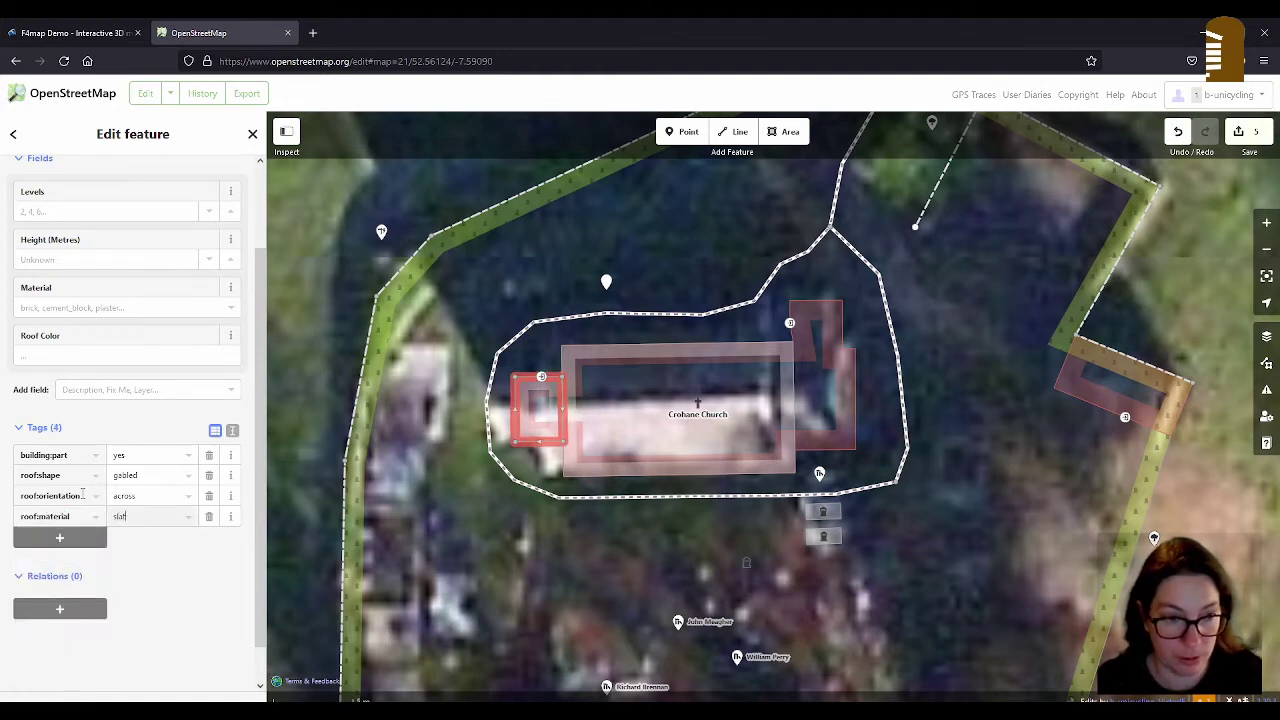
{"action": "key", "text": "Tab"}
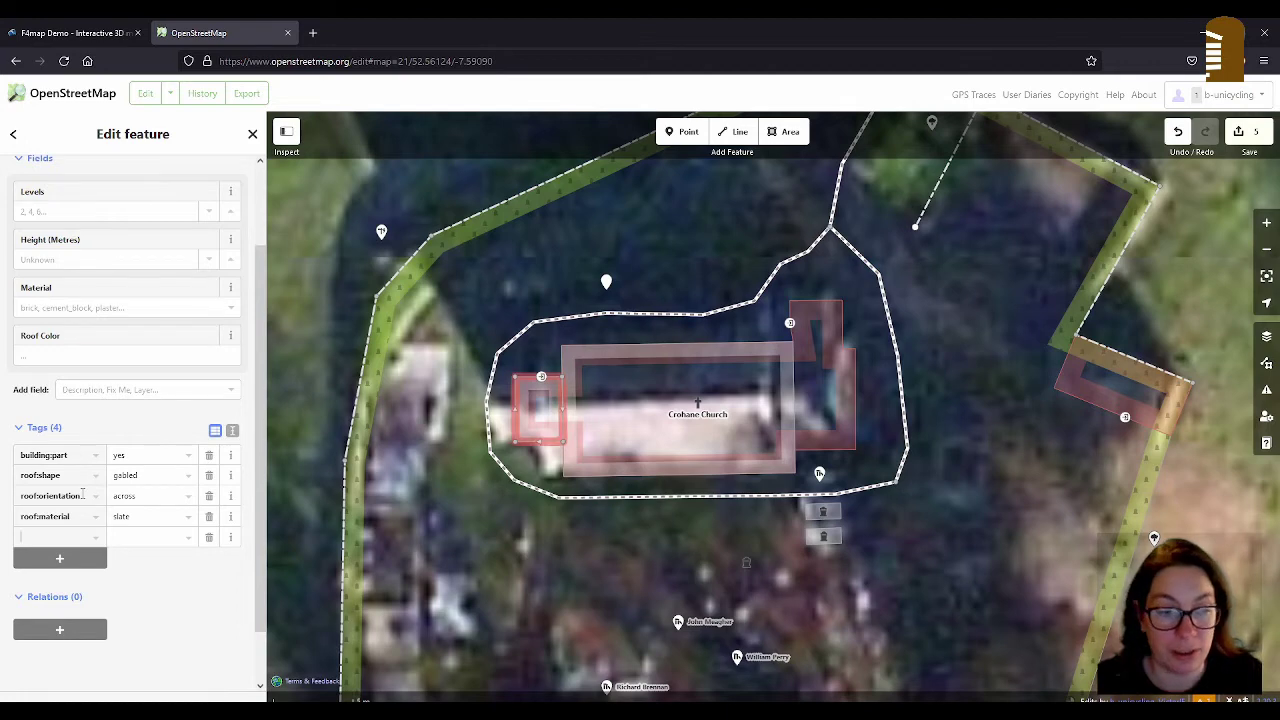
Step: Add a height tag with the value 7 to the west annex building part
{"action": "type", "text": "he"}
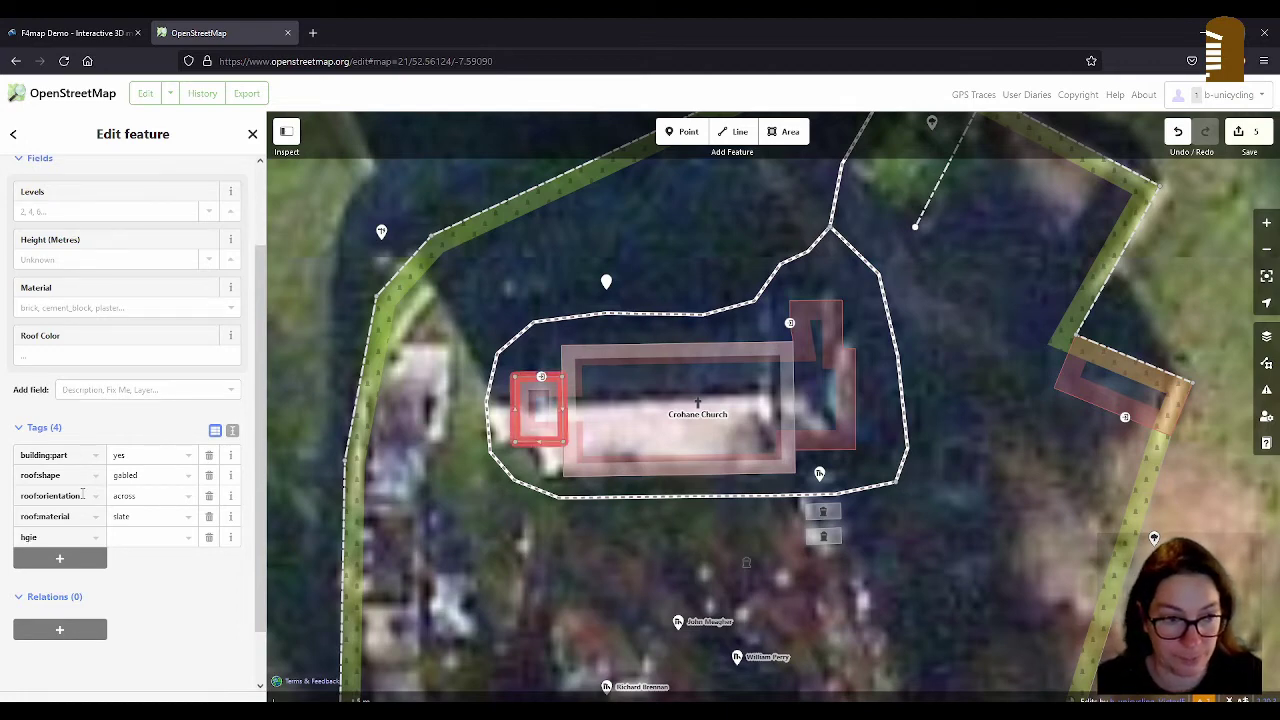
{"action": "type", "text": "ight"}
{"action": "key", "text": "Tab"}
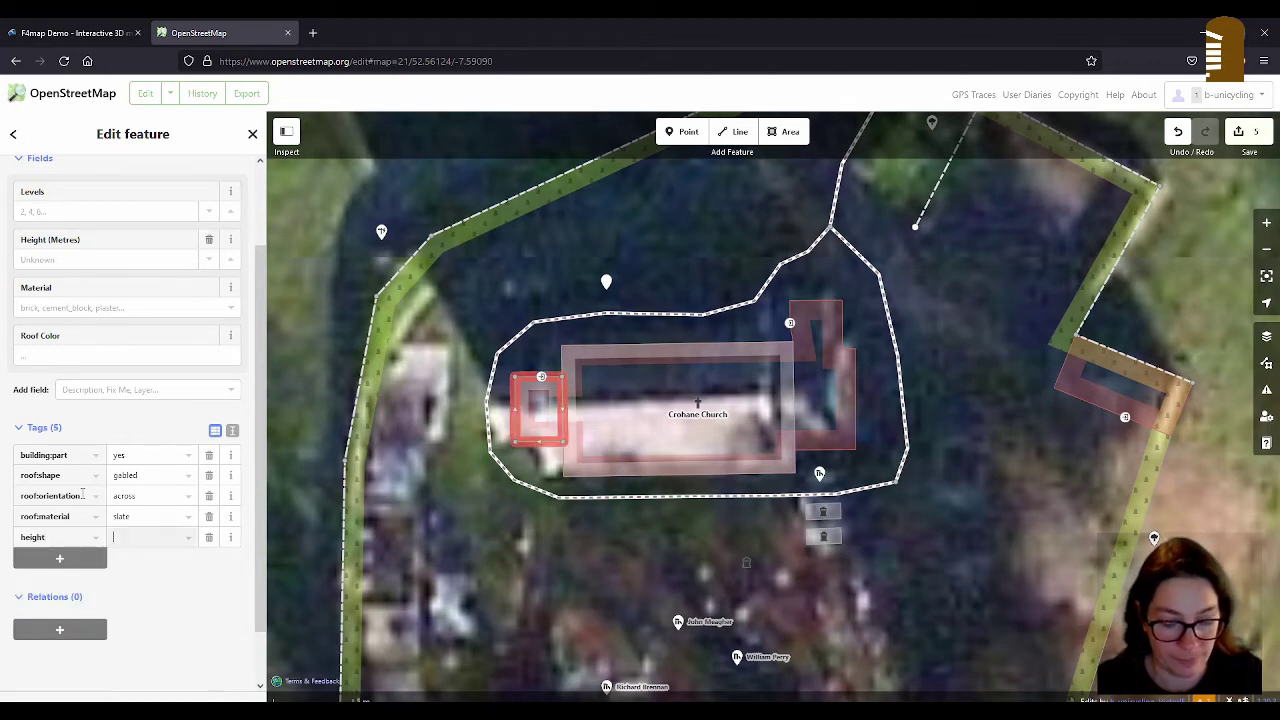
{"action": "type", "text": "7"}
{"action": "key", "text": "Tab"}
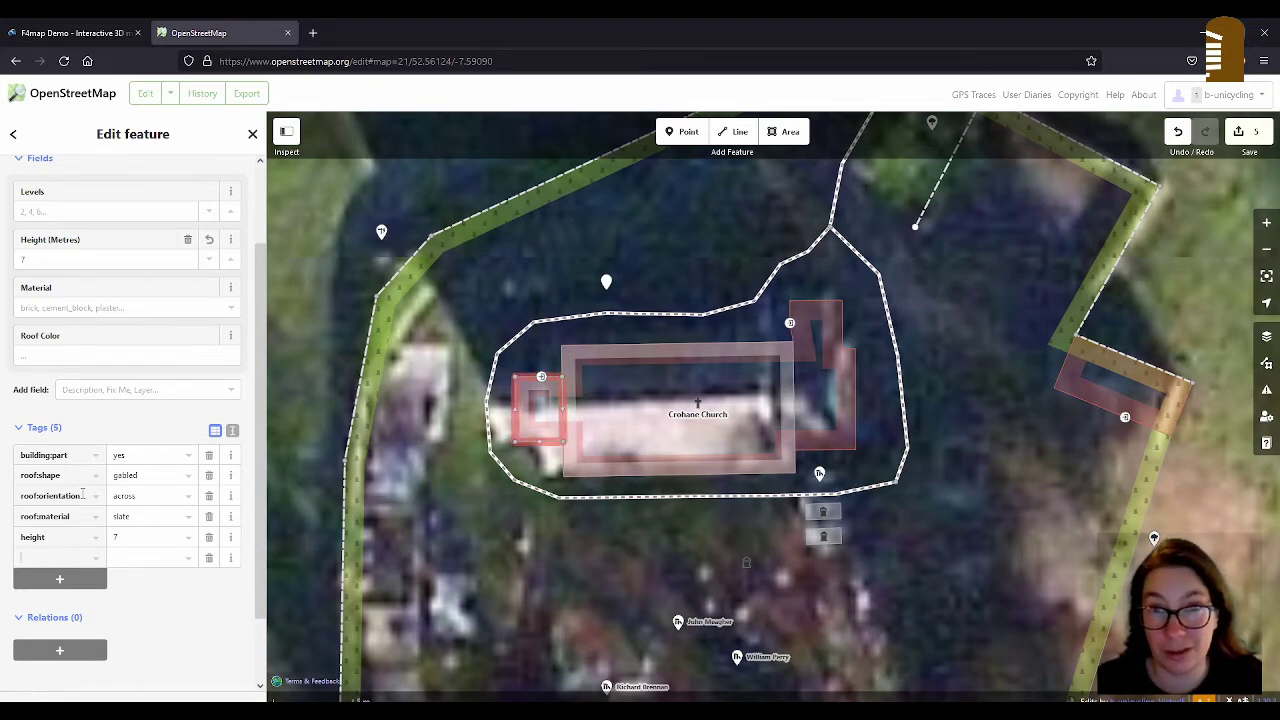
Step: Add a roof:height tag with the value 2.5 to the west annex building part
{"action": "type", "text": "r"}
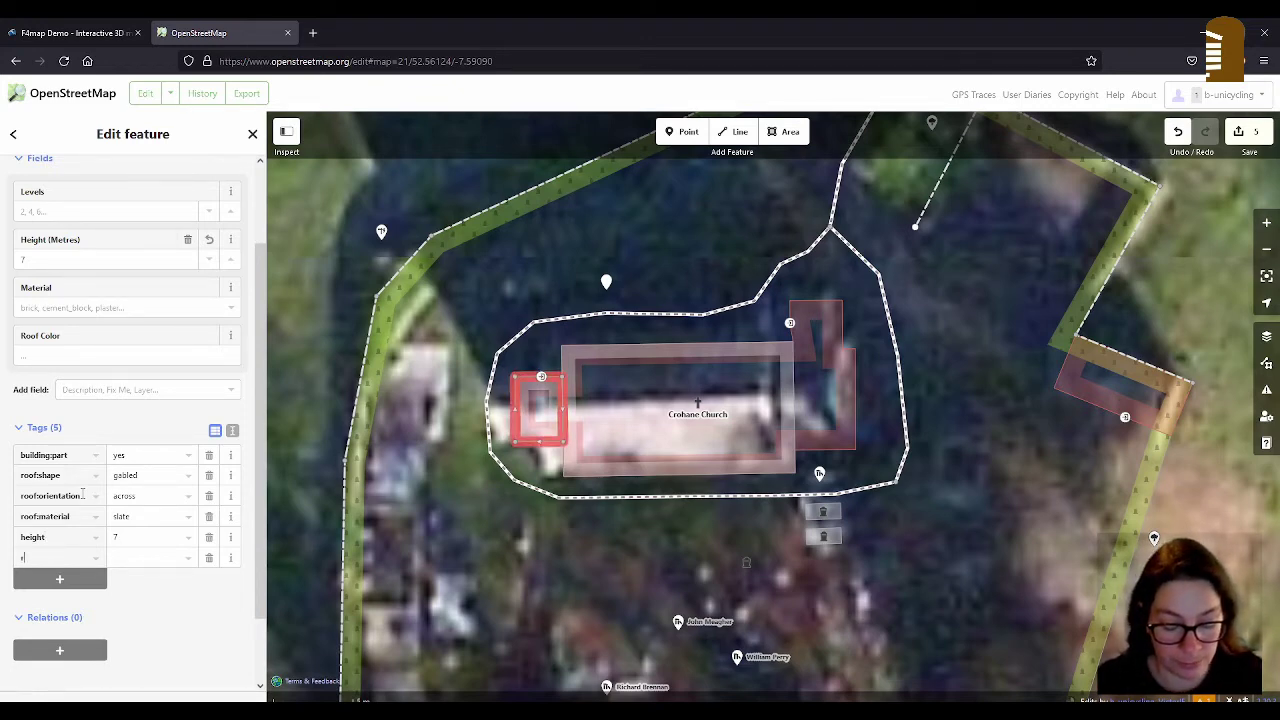
{"action": "type", "text": "oof:height"}
{"action": "key", "text": "Tab"}
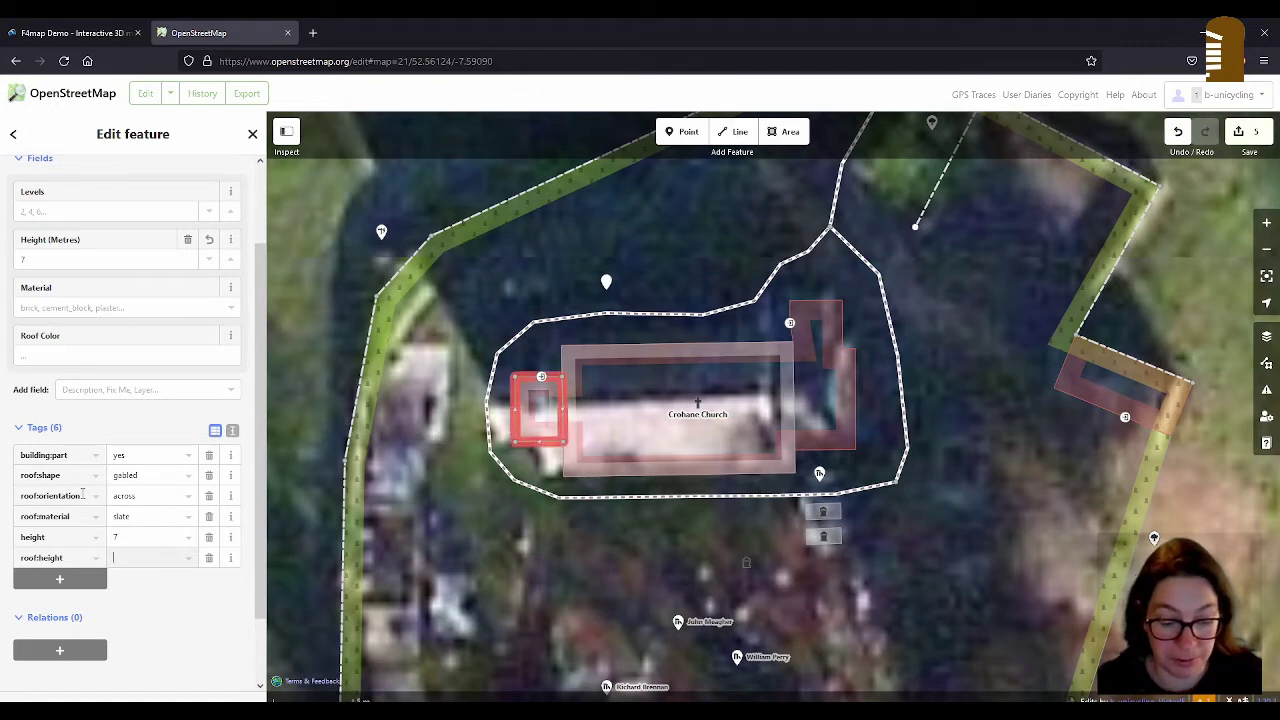
{"action": "type", "text": "2.5"}
{"action": "key", "text": "Tab"}
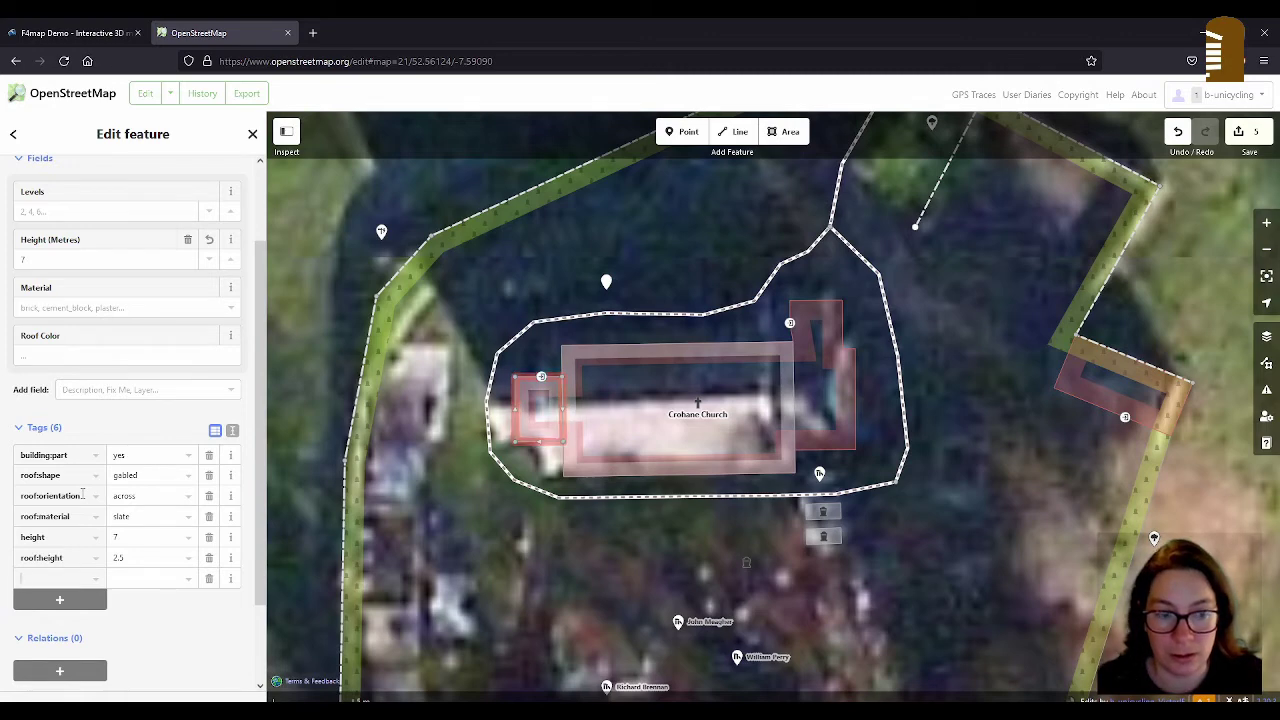
Step: Add the west annex to the Crohane Church relation with the role part
{"action": "scroll", "coordinate": [100, 485], "scroll_direction": "down", "scroll_amount": 2}
{"action": "left_click", "coordinate": [99, 575]}
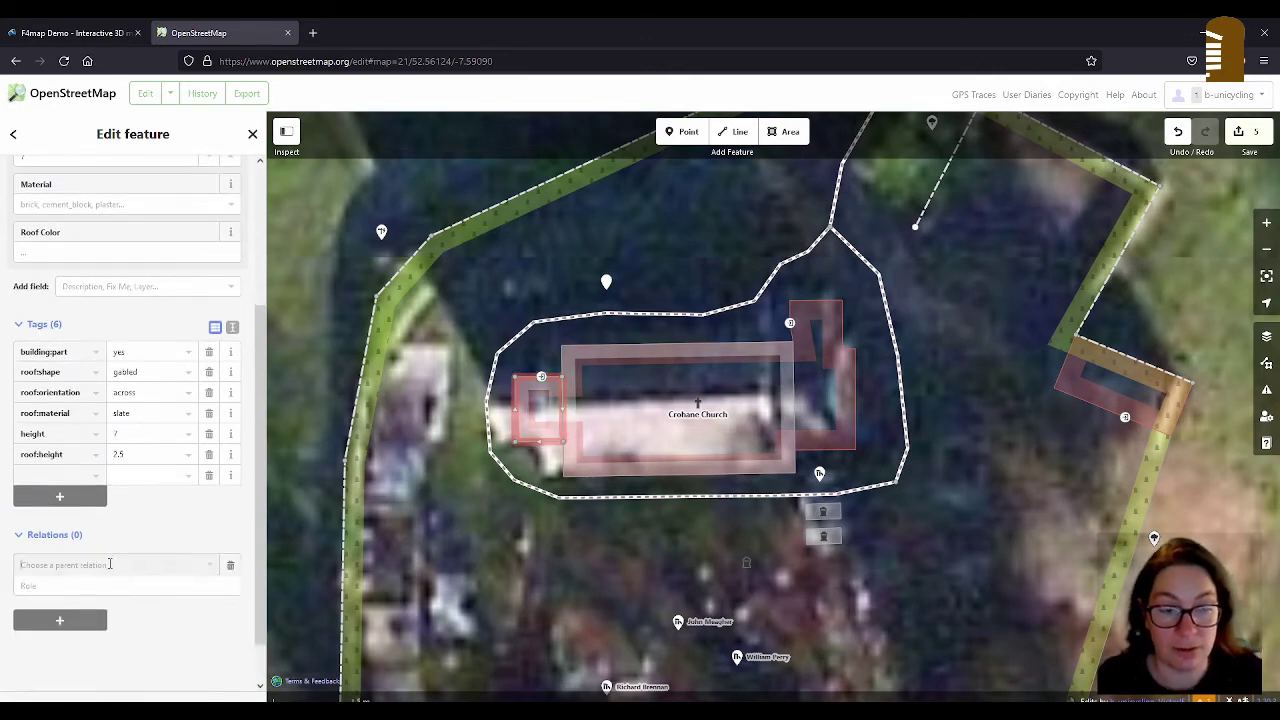
{"action": "left_click", "coordinate": [109, 601]}
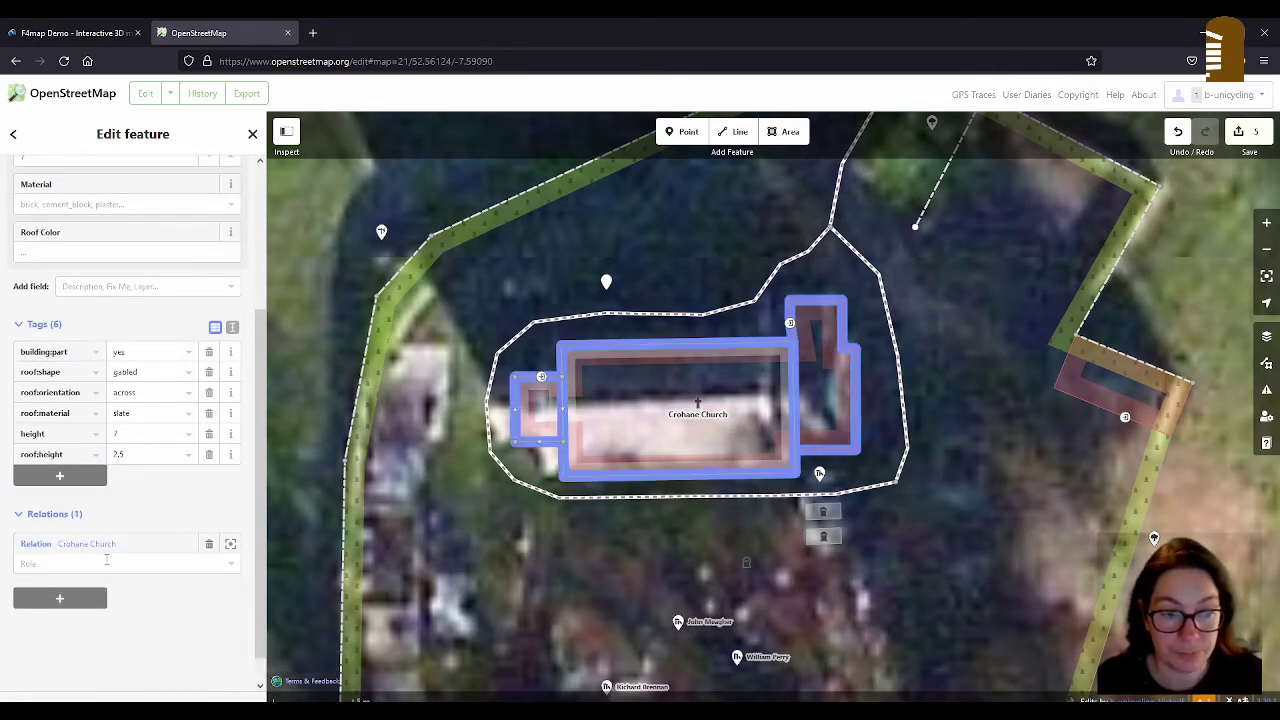
{"action": "type", "text": "part"}
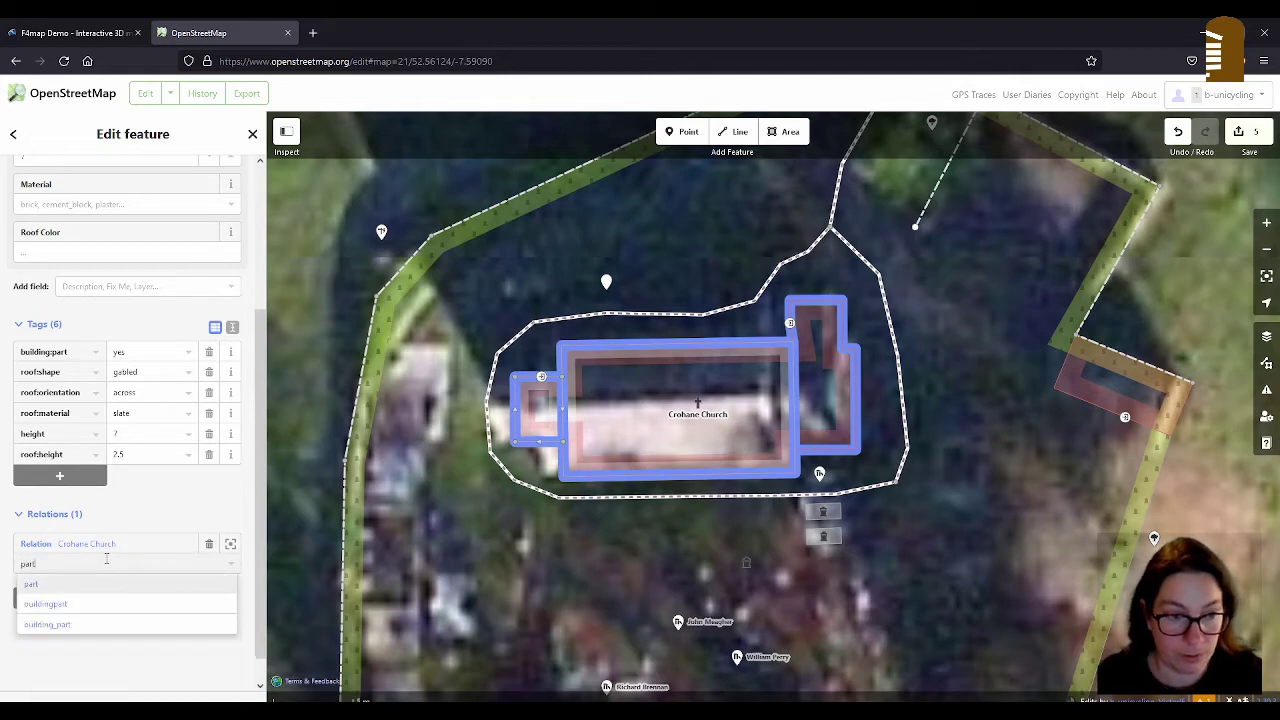
{"action": "left_click", "coordinate": [57, 584]}
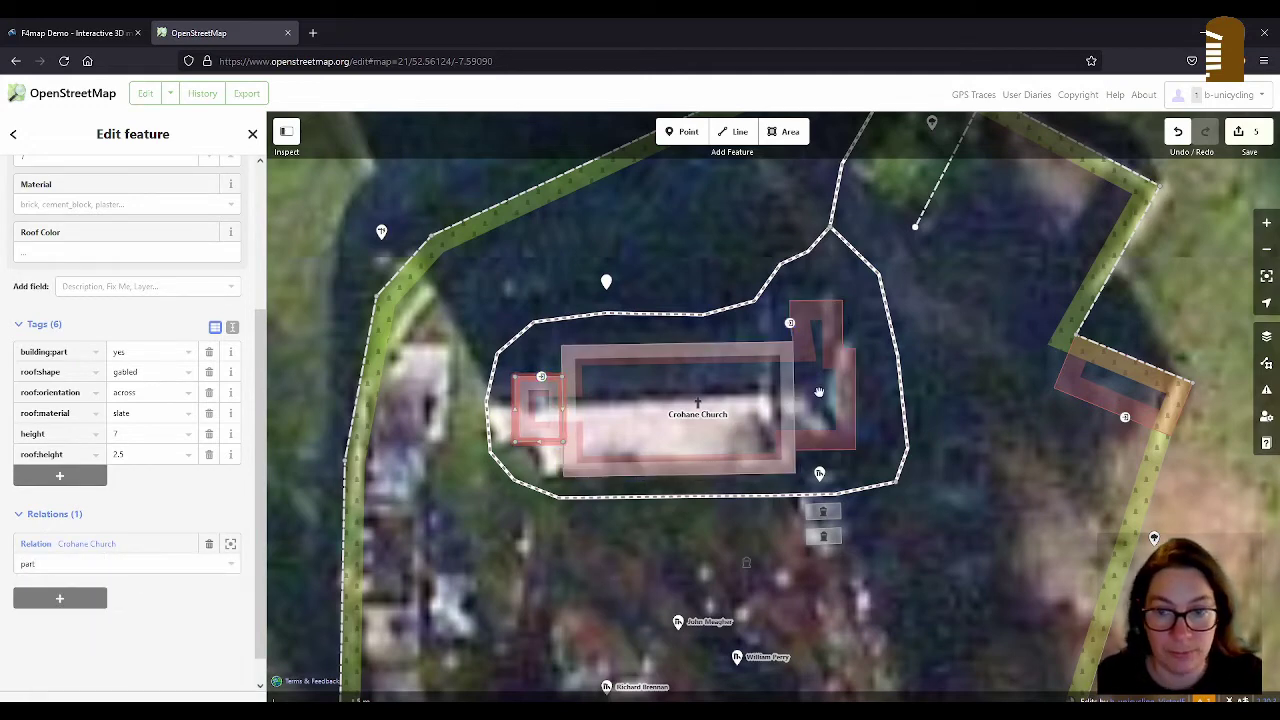
Step: Draw a rectangular area over the church's east end, south of the small northern annex, and set its feature type to Area
{"action": "left_click", "coordinate": [982, 440]}
{"action": "left_click_drag", "start_coordinate": [982, 440], "coordinate": [865, 427]}
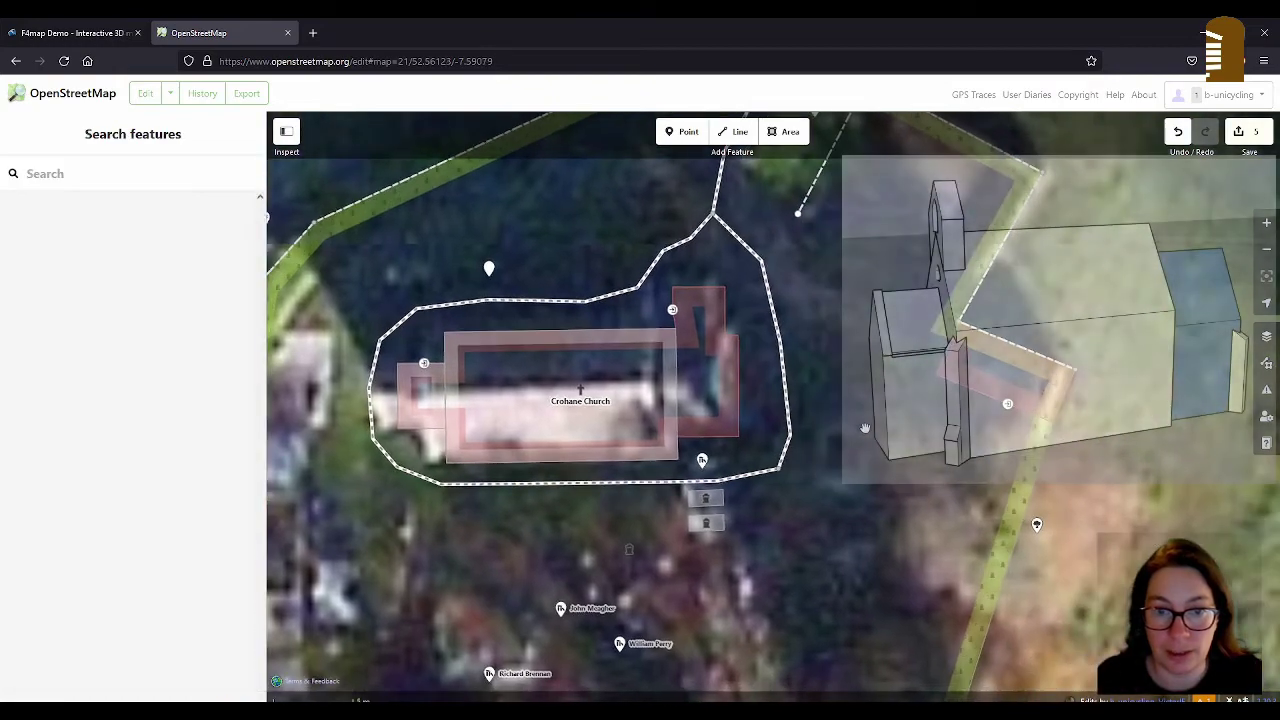
{"action": "left_click", "coordinate": [560, 333]}
{"action": "left_click", "coordinate": [790, 133]}
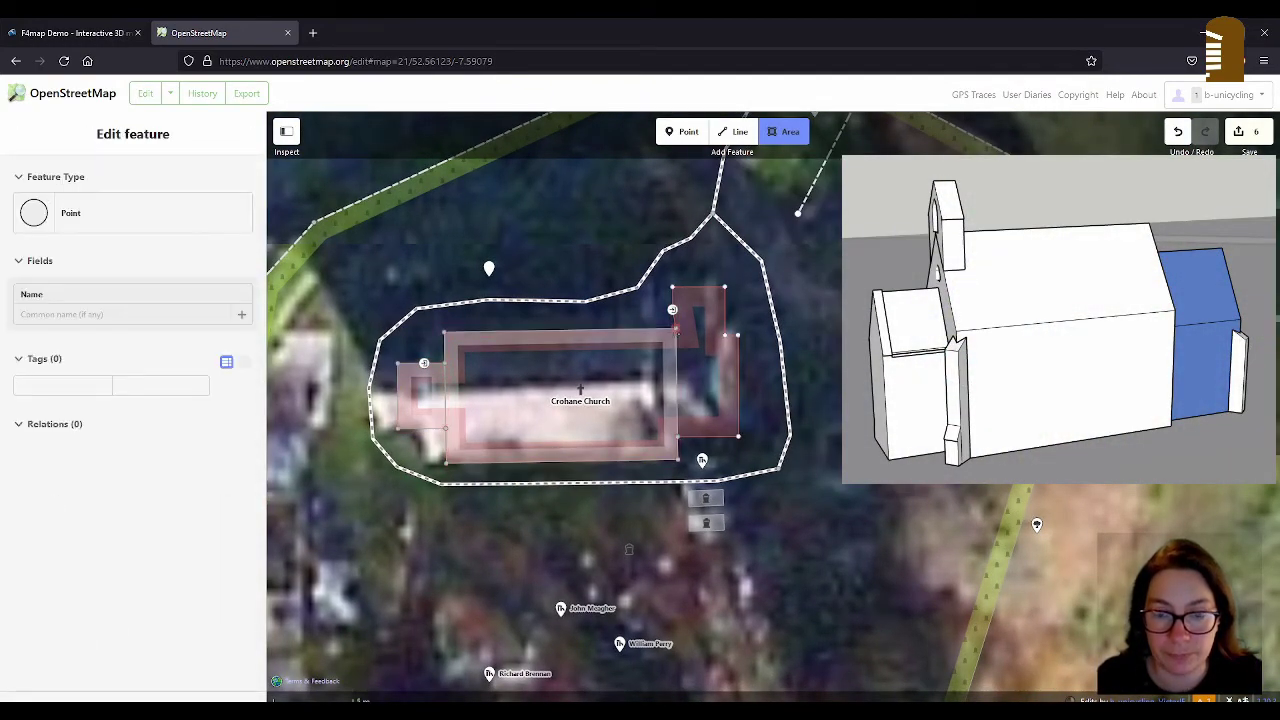
{"action": "left_click", "coordinate": [738, 335]}
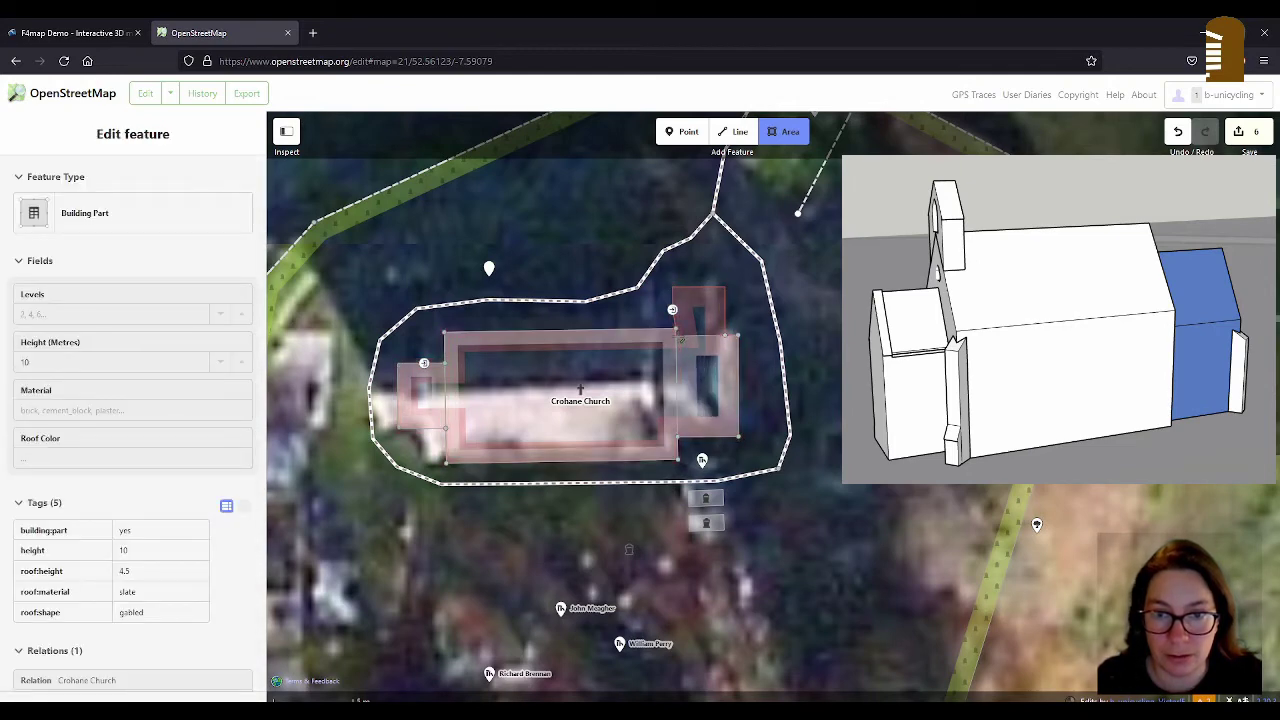
{"action": "left_click", "coordinate": [738, 335]}
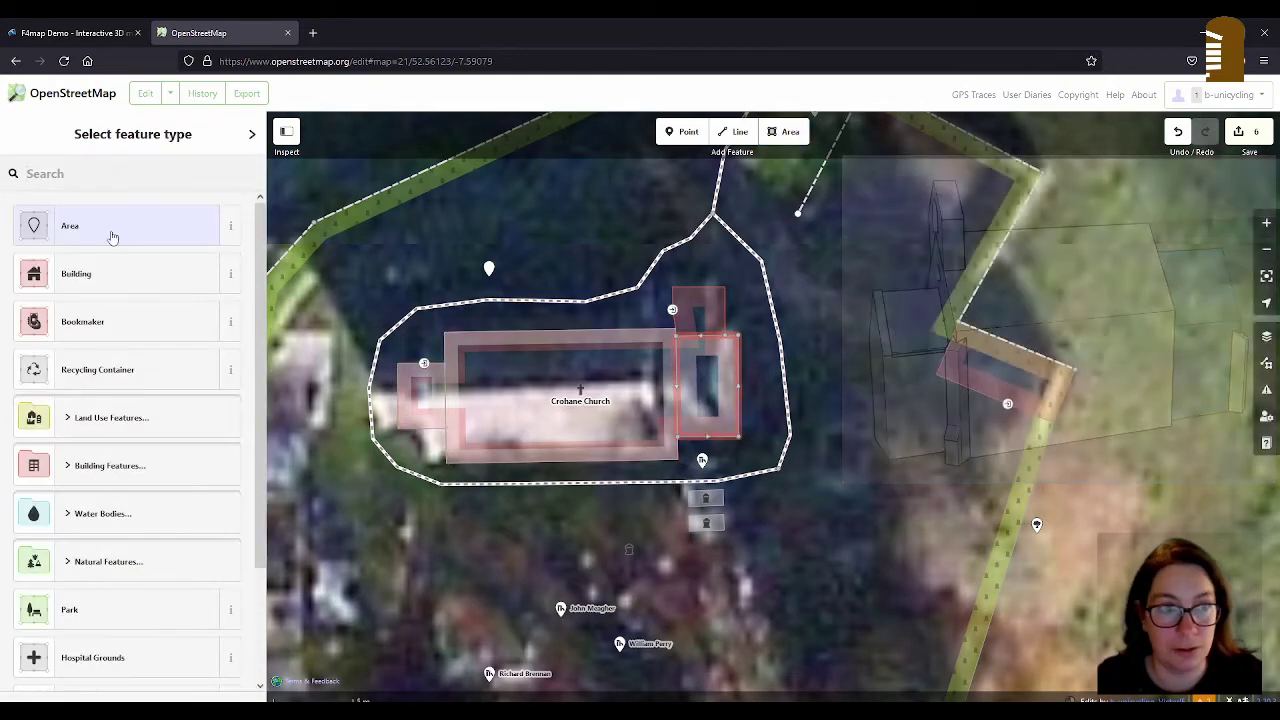
{"action": "left_click", "coordinate": [113, 237]}
Step: Replace the east end's area tag key with building:part, keeping the value yes
{"action": "left_click_drag", "start_coordinate": [45, 476], "coordinate": [8, 478]}
{"action": "type", "text": "b"}
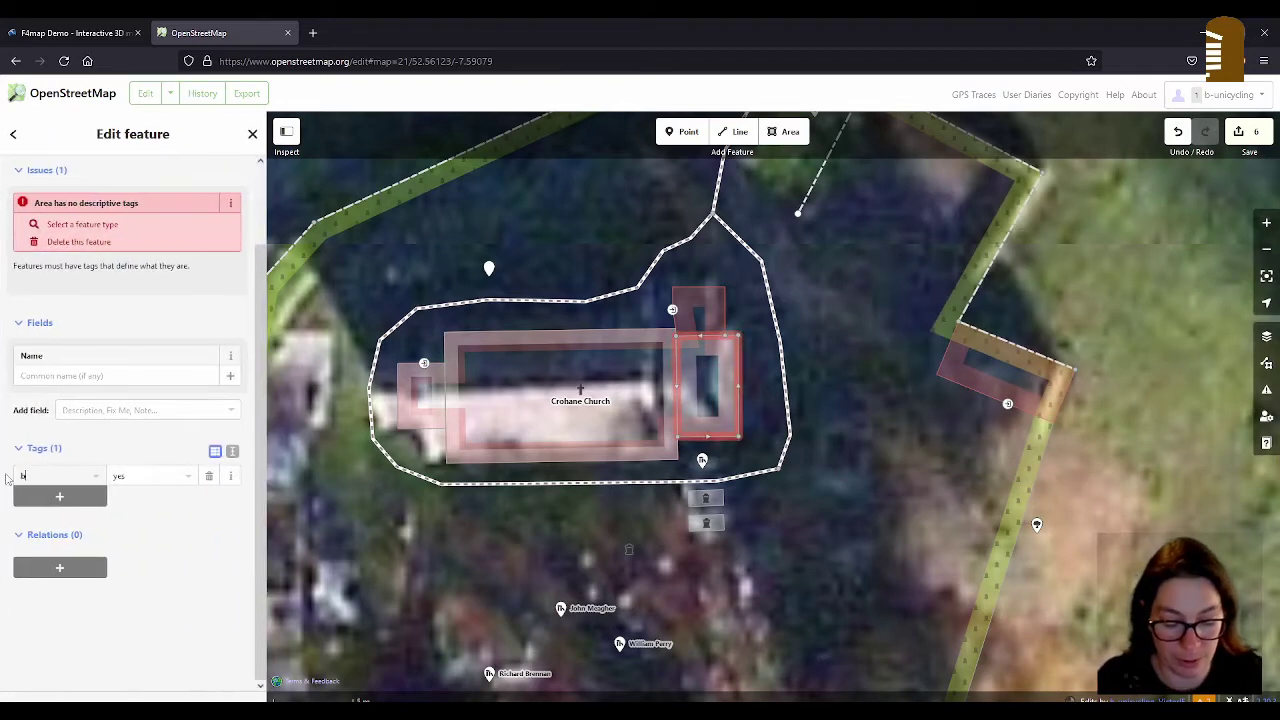
{"action": "type", "text": "uilding:part"}
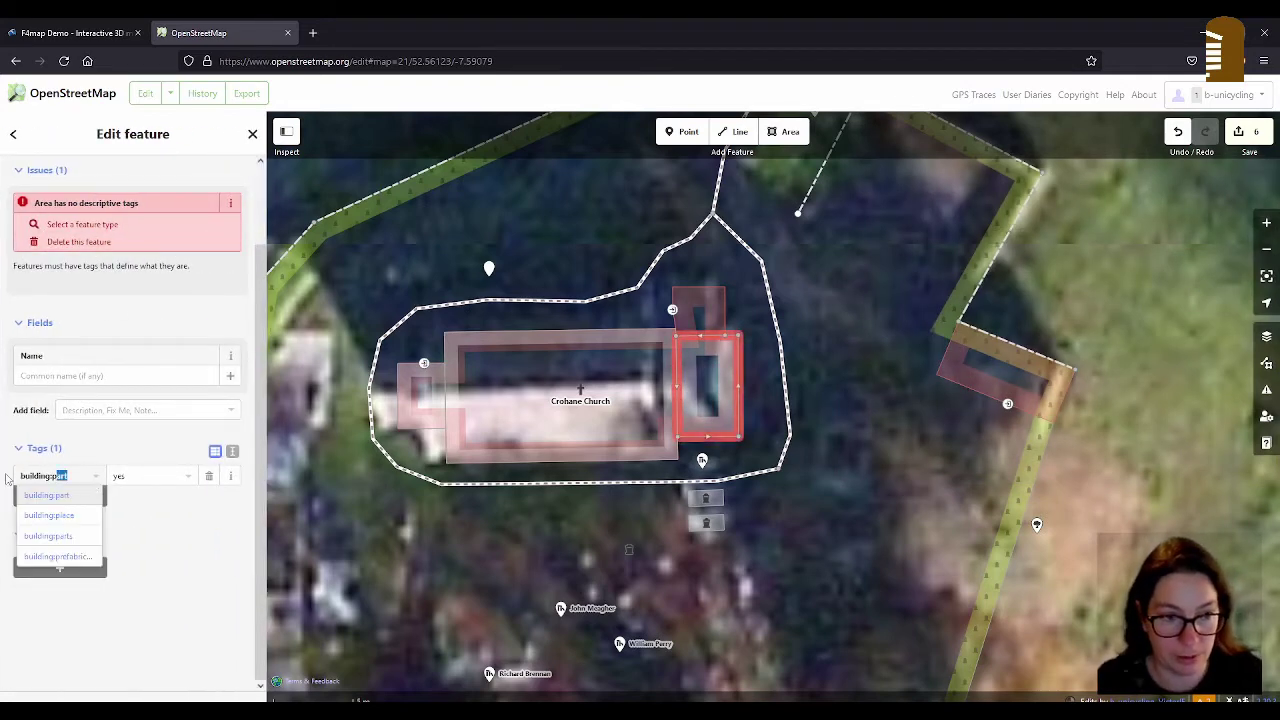
{"action": "key", "text": "Tab"}
{"action": "key", "text": "Tab"}
Step: Add a roof:material tag with the value slate to the east end building part
{"action": "type", "text": "roof"}
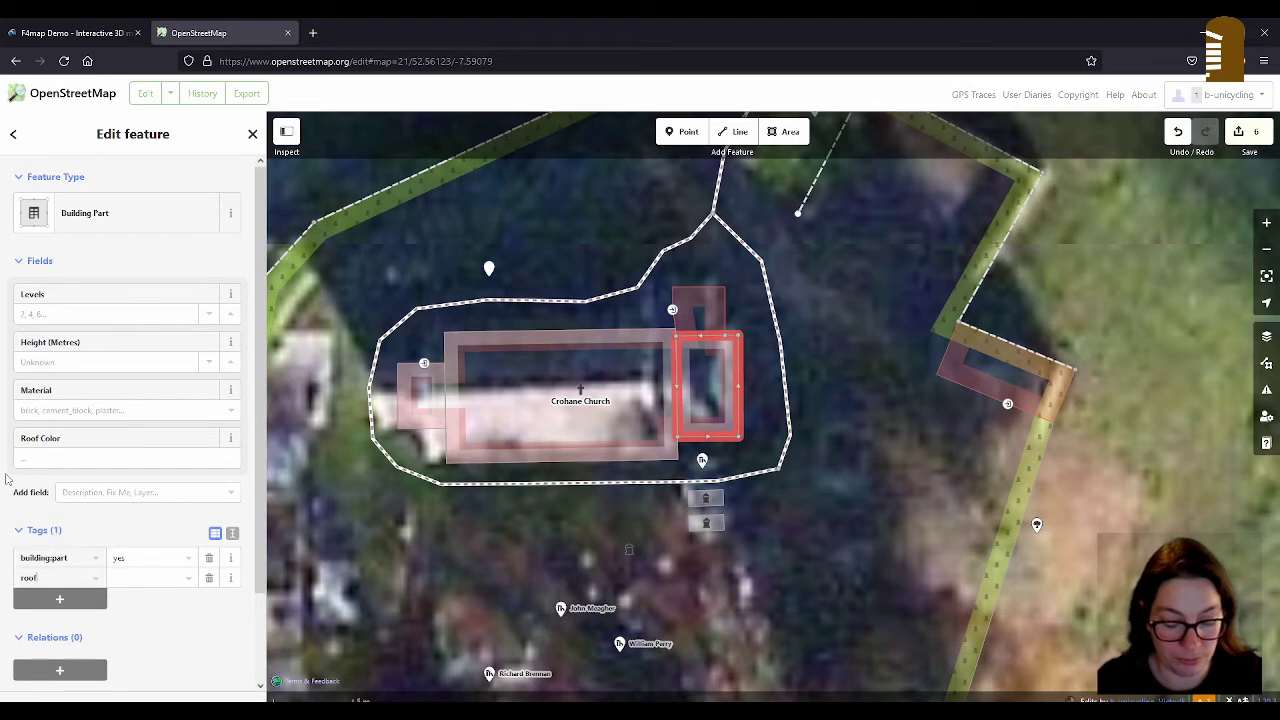
{"action": "type", "text": ":ma"}
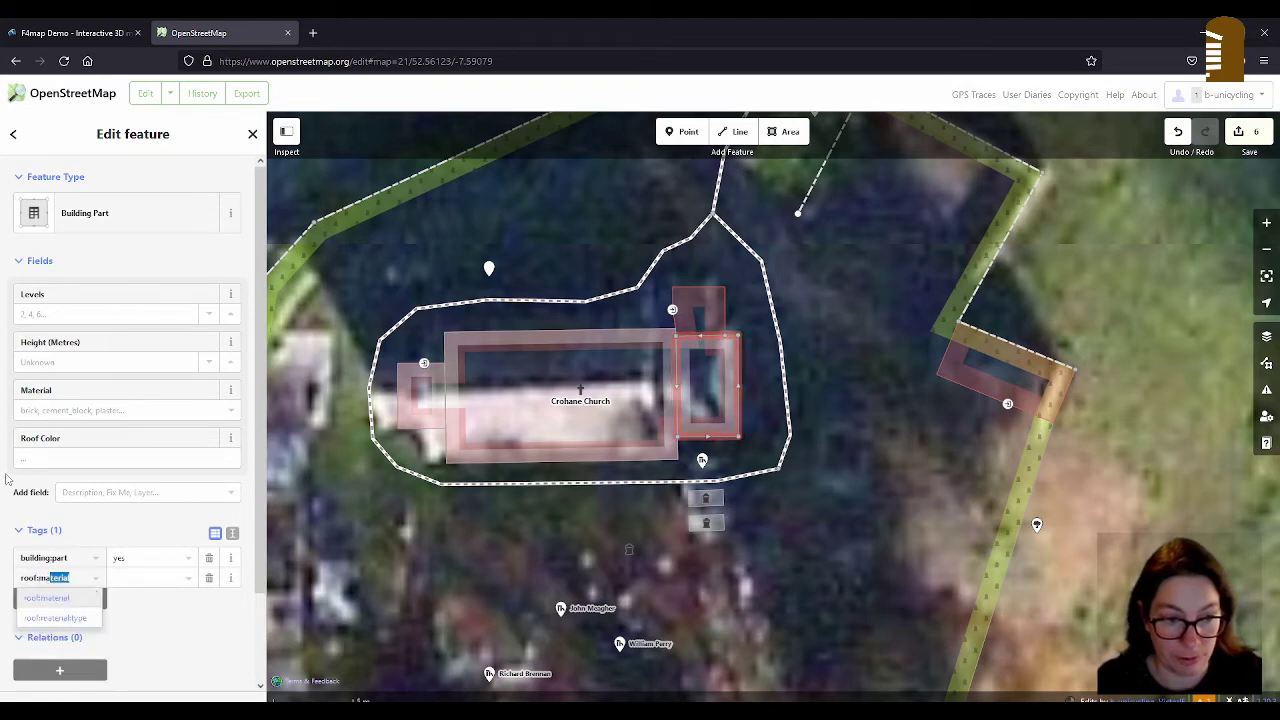
{"action": "key", "text": "Tab"}
{"action": "type", "text": "slate"}
{"action": "key", "text": "Tab"}
Step: Add a roof:shape tag with the value gabled to the east end building part
{"action": "type", "text": "ro"}
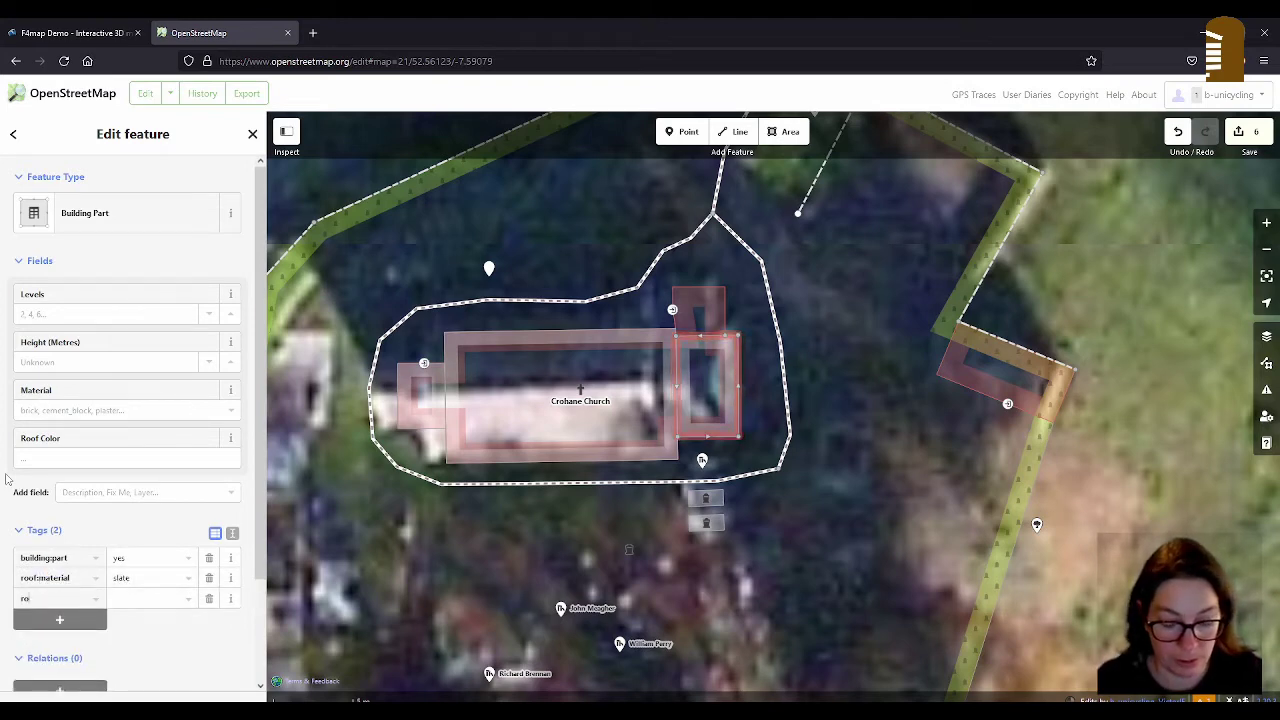
{"action": "type", "text": "of:"}
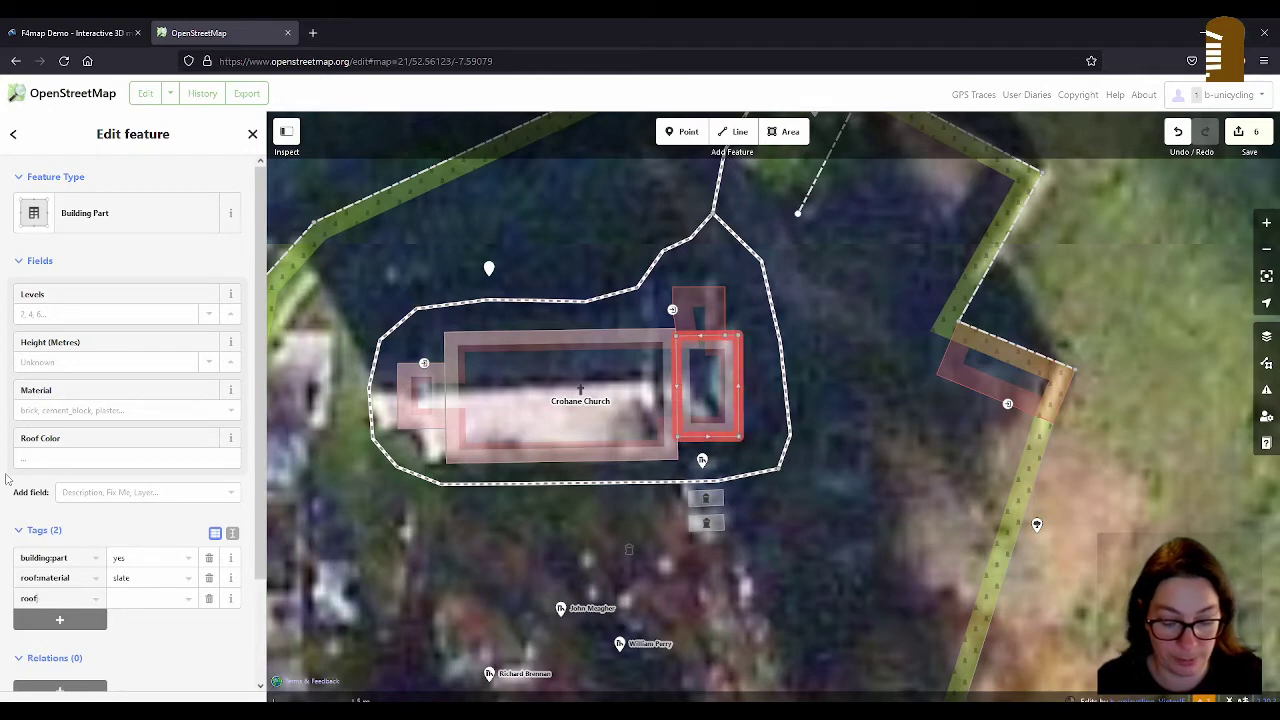
{"action": "type", "text": "sha"}
{"action": "key", "text": "Tab"}
{"action": "type", "text": "g"}
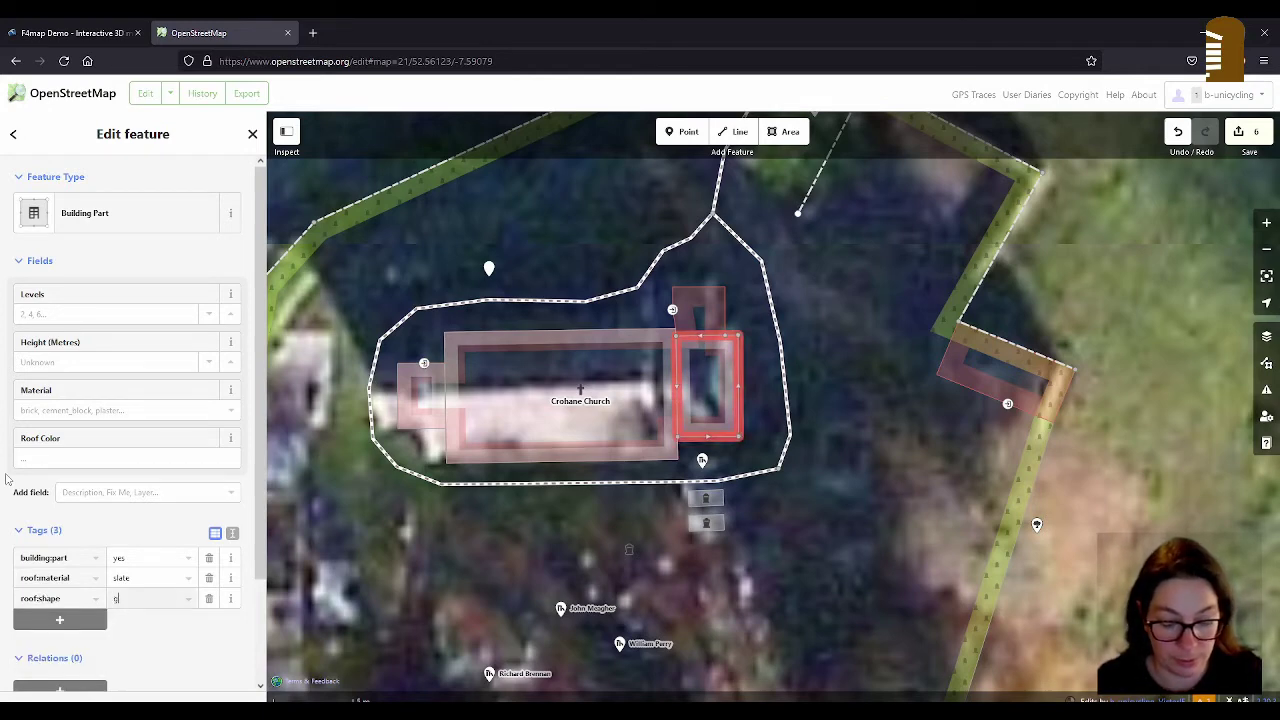
{"action": "type", "text": "abled"}
{"action": "key", "text": "Tab"}
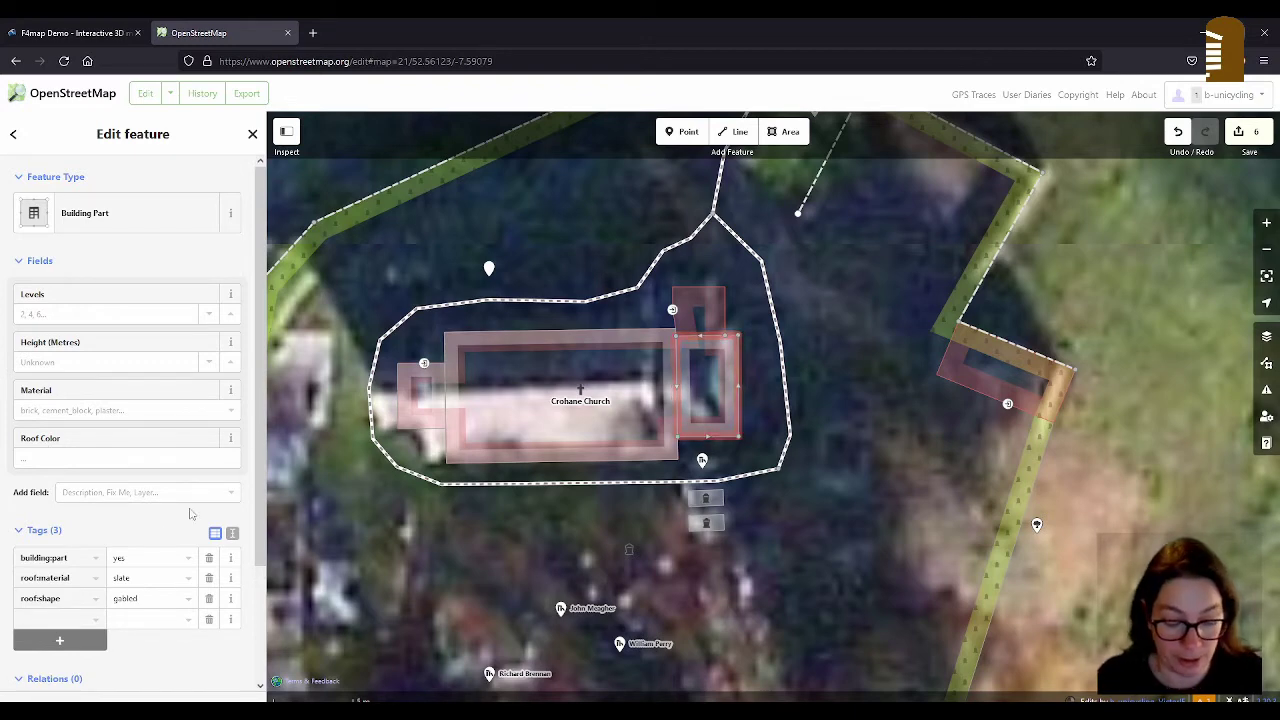
Step: Add the tags roof:orientation with the value across and height with the value 8.5 to the east end building part
{"action": "type", "text": "roof:"}
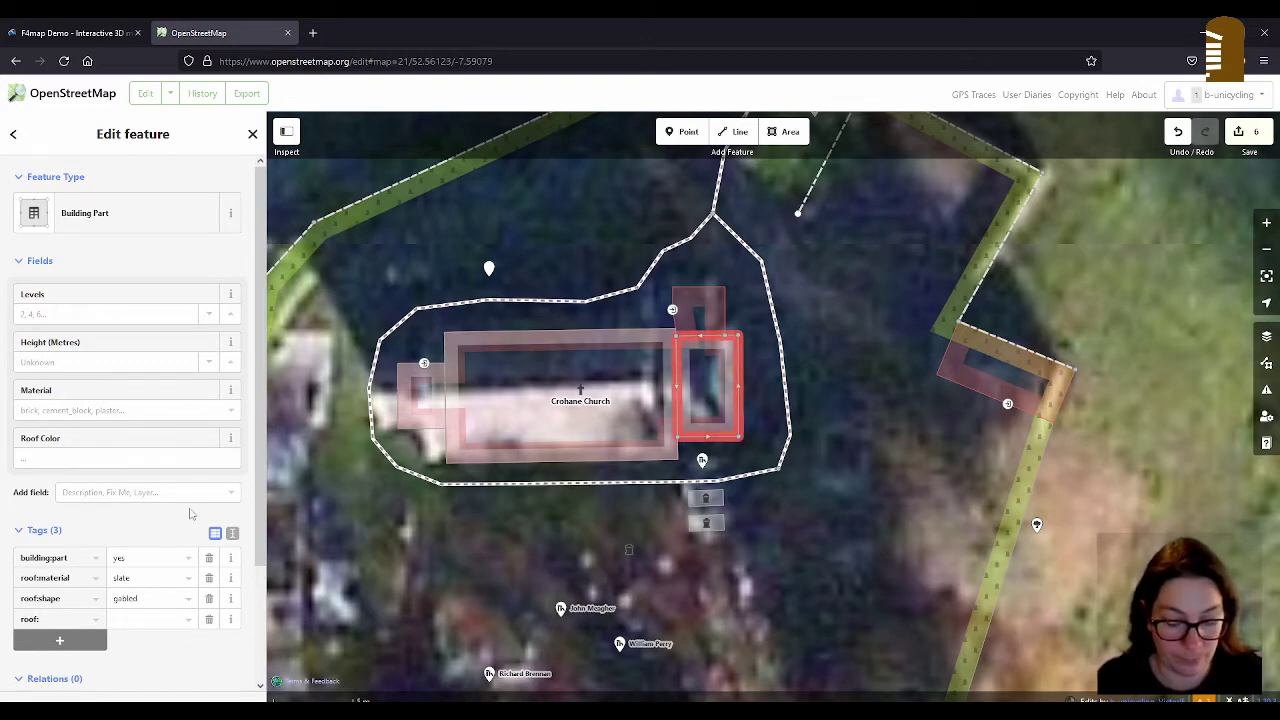
{"action": "type", "text": "orientation"}
{"action": "key", "text": "Tab"}
{"action": "type", "text": "ad"}
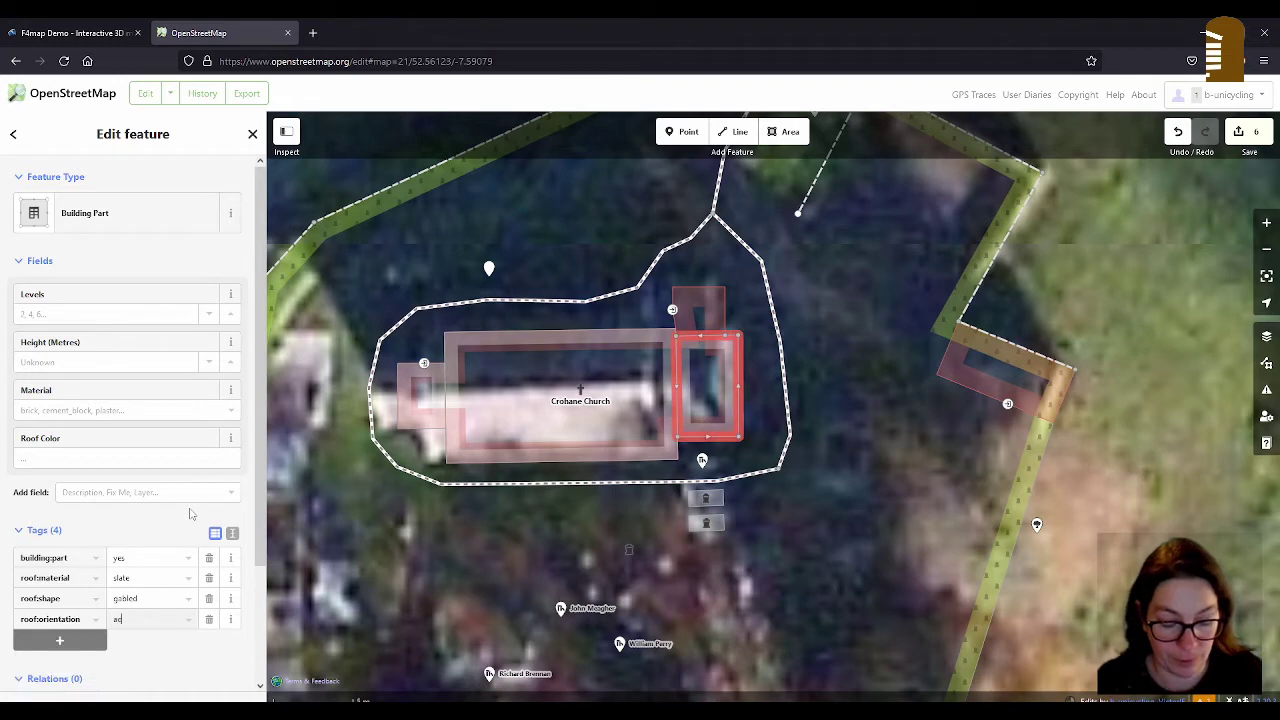
{"action": "key", "text": "Tab"}
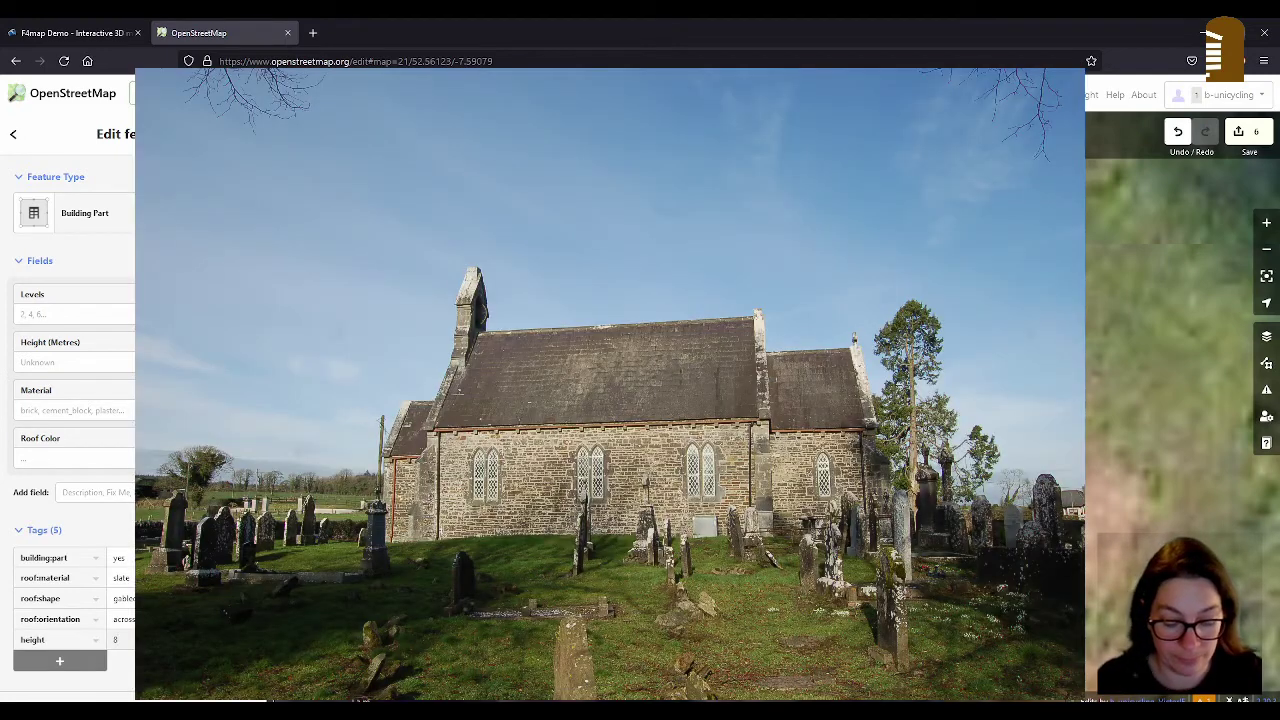
{"action": "type", "text": "5"}
{"action": "key", "text": "Tab"}
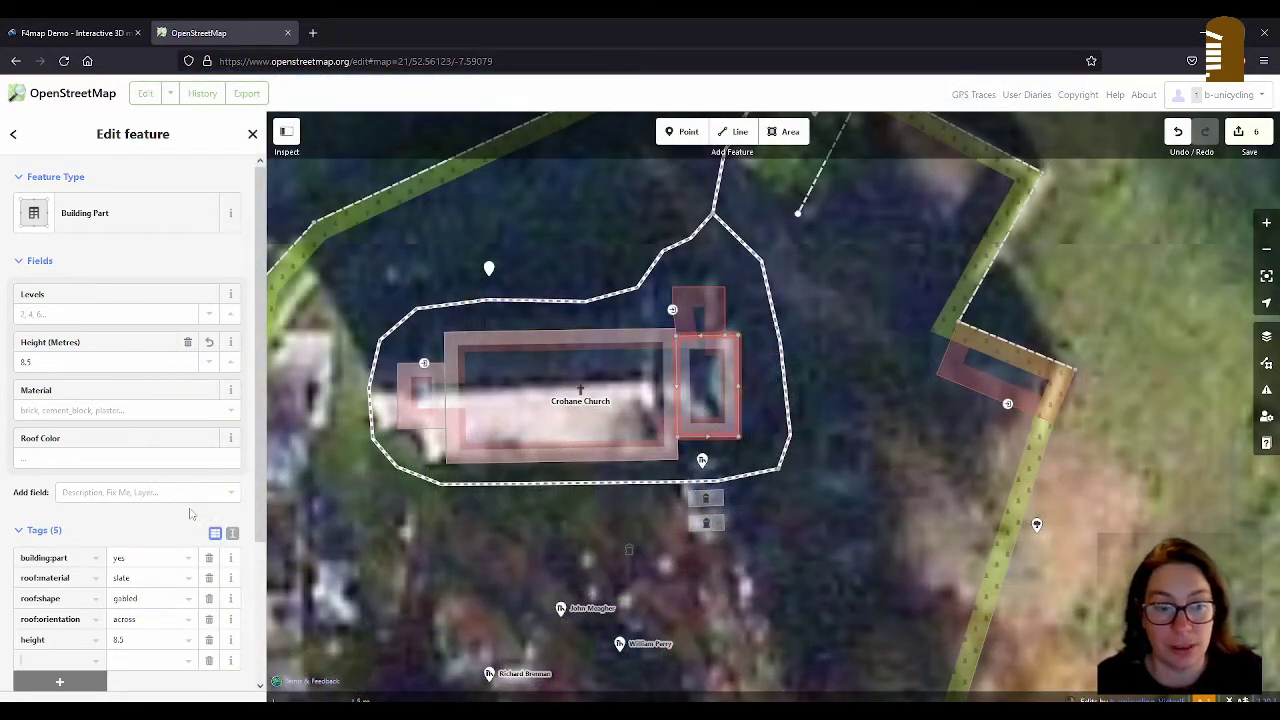
Step: Select the central building part of the church and check its height and roof height tags
{"action": "left_click", "coordinate": [459, 418]}
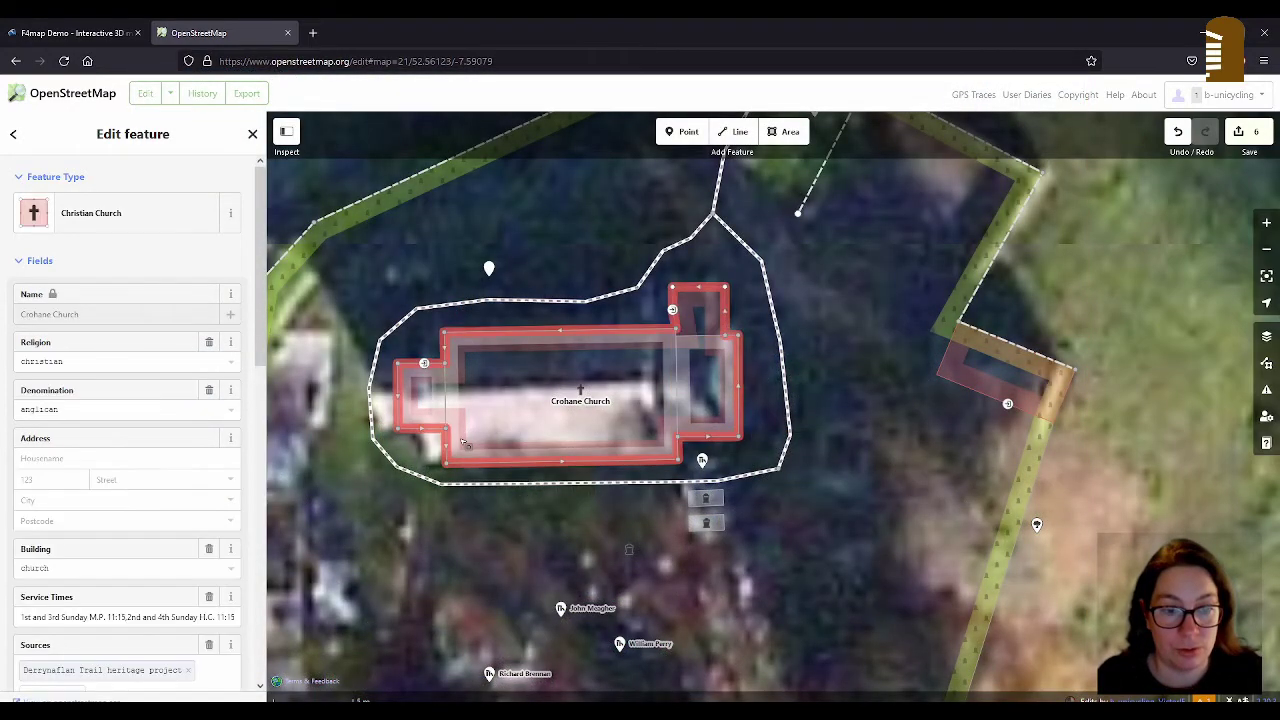
{"action": "left_click", "coordinate": [455, 412]}
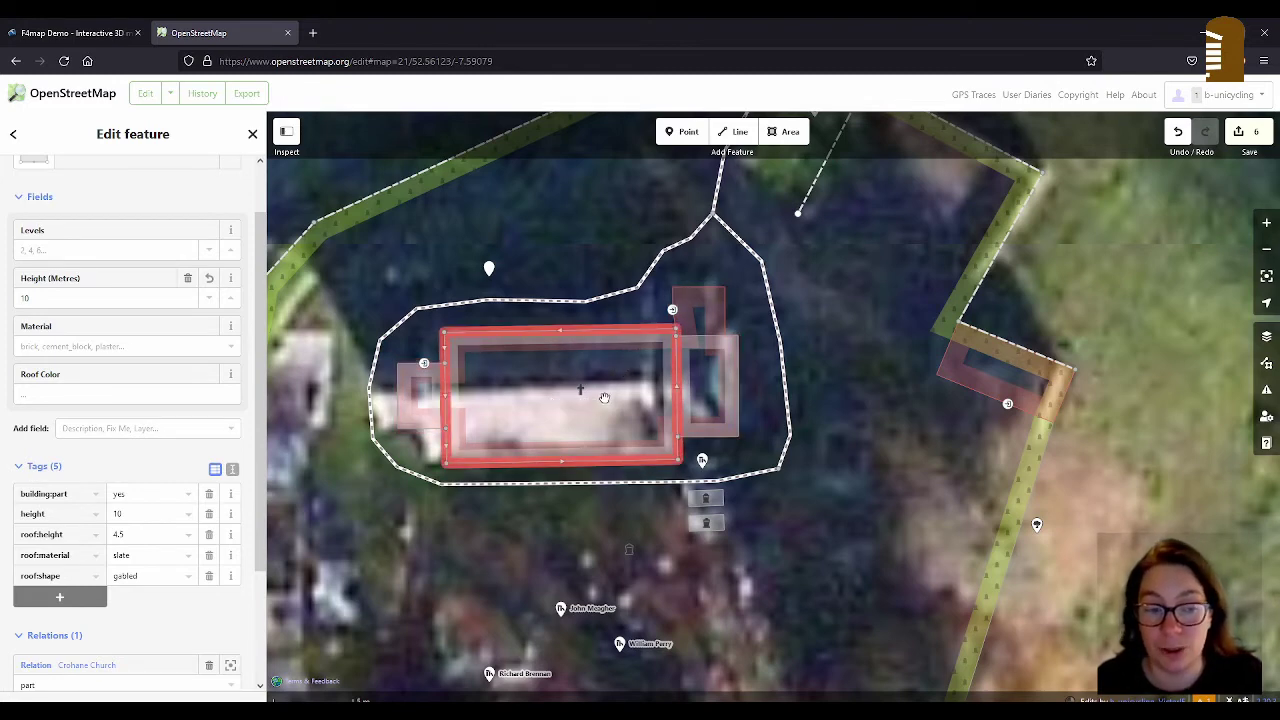
Step: Add a roof:height tag with the value 3.5 to the east end building part
{"action": "left_click", "coordinate": [731, 380]}
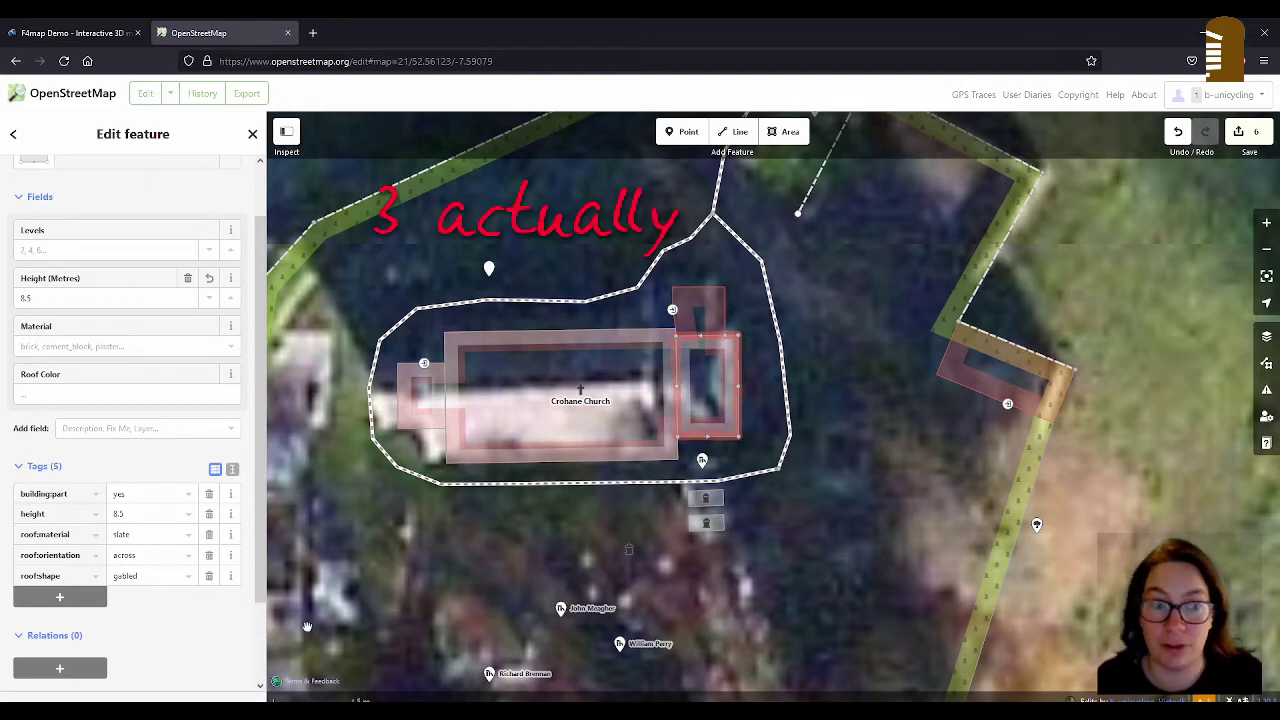
{"action": "left_click", "coordinate": [72, 599]}
{"action": "type", "text": "roof:height"}
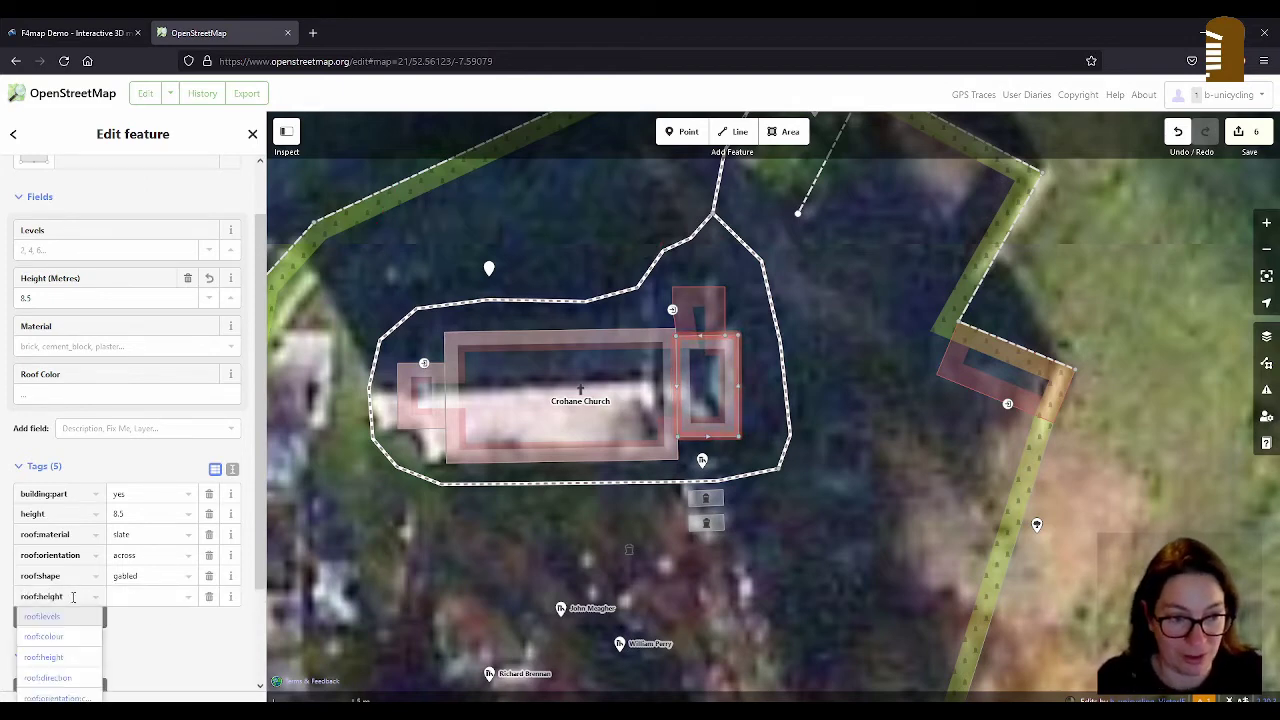
{"action": "key", "text": "Tab"}
{"action": "type", "text": "3.5"}
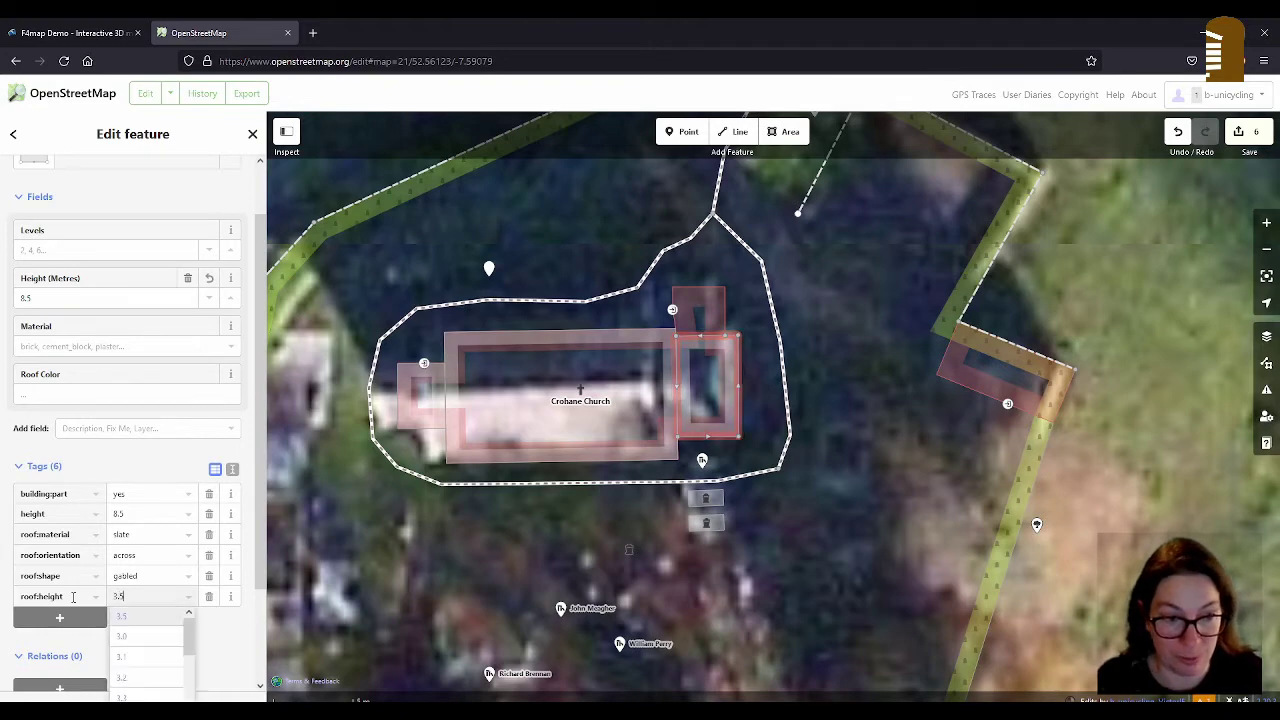
{"action": "key", "text": "Tab"}
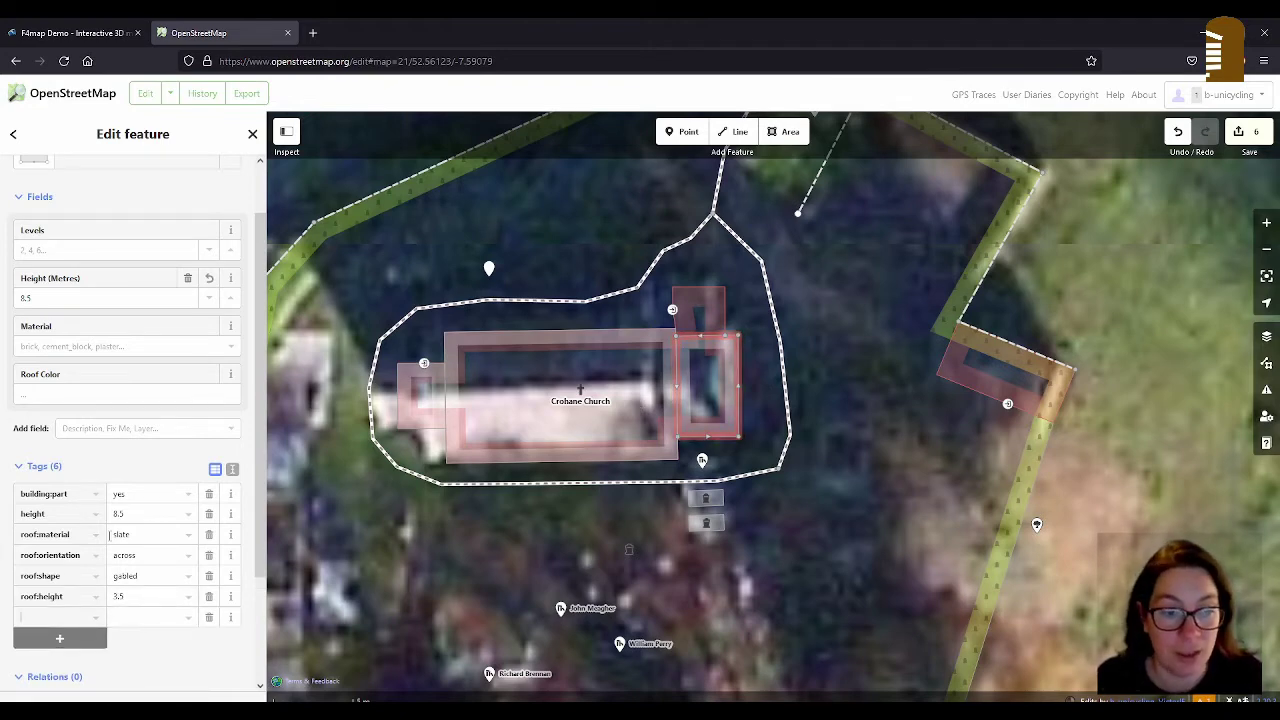
Step: Add the east end building part to the Crohane Church relation with the role part
{"action": "scroll", "coordinate": [110, 534], "scroll_direction": "down", "scroll_amount": 3}
{"action": "left_click", "coordinate": [70, 570]}
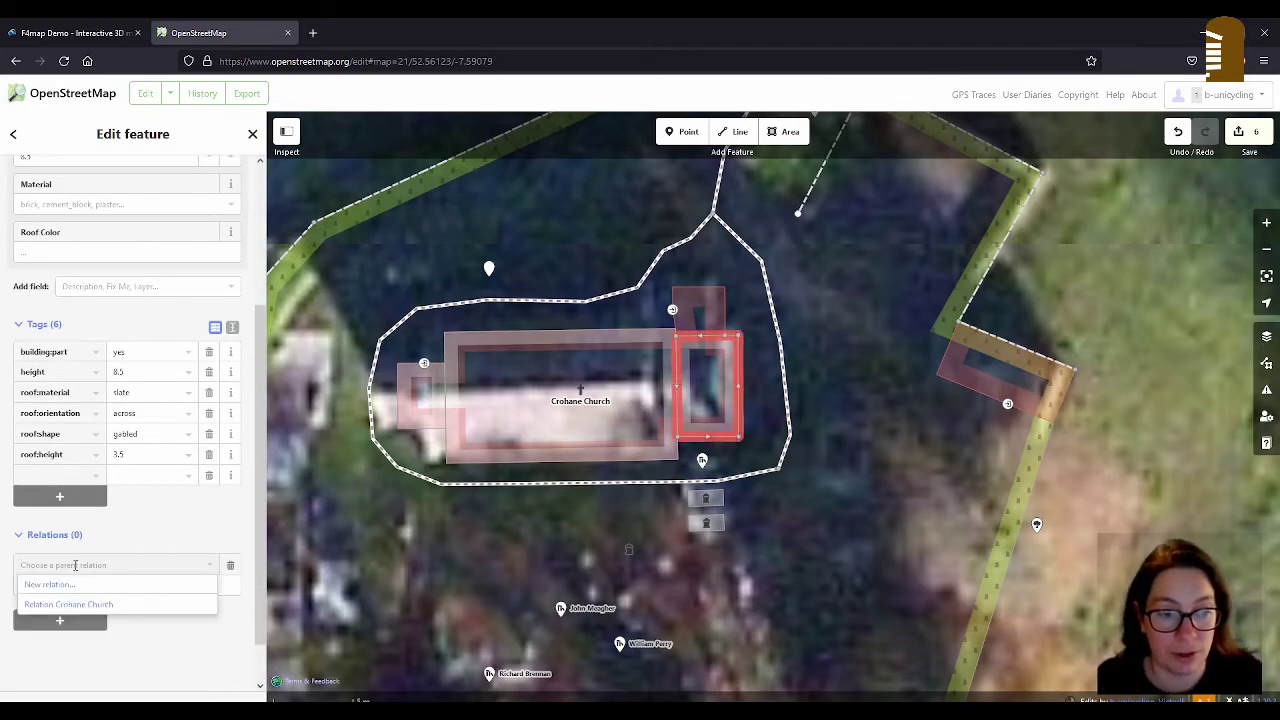
{"action": "left_click", "coordinate": [68, 604]}
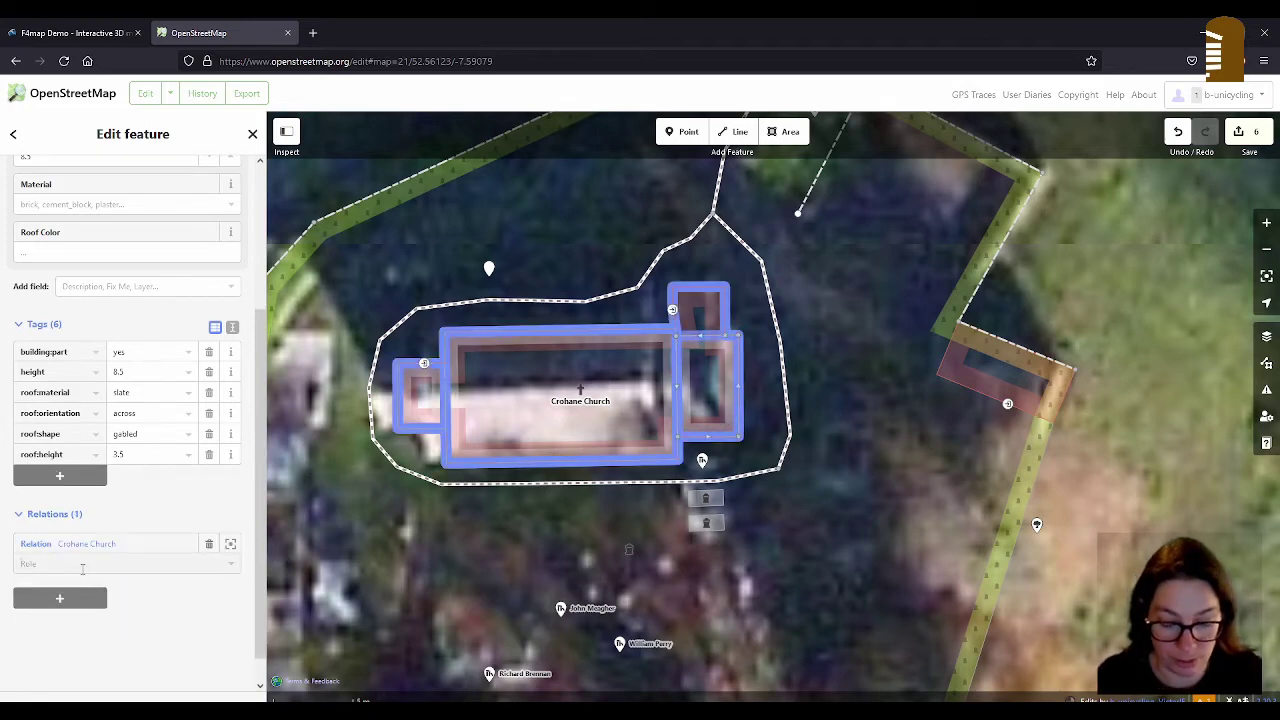
{"action": "left_click", "coordinate": [82, 568]}
{"action": "type", "text": "part"}
{"action": "left_click", "coordinate": [71, 591]}
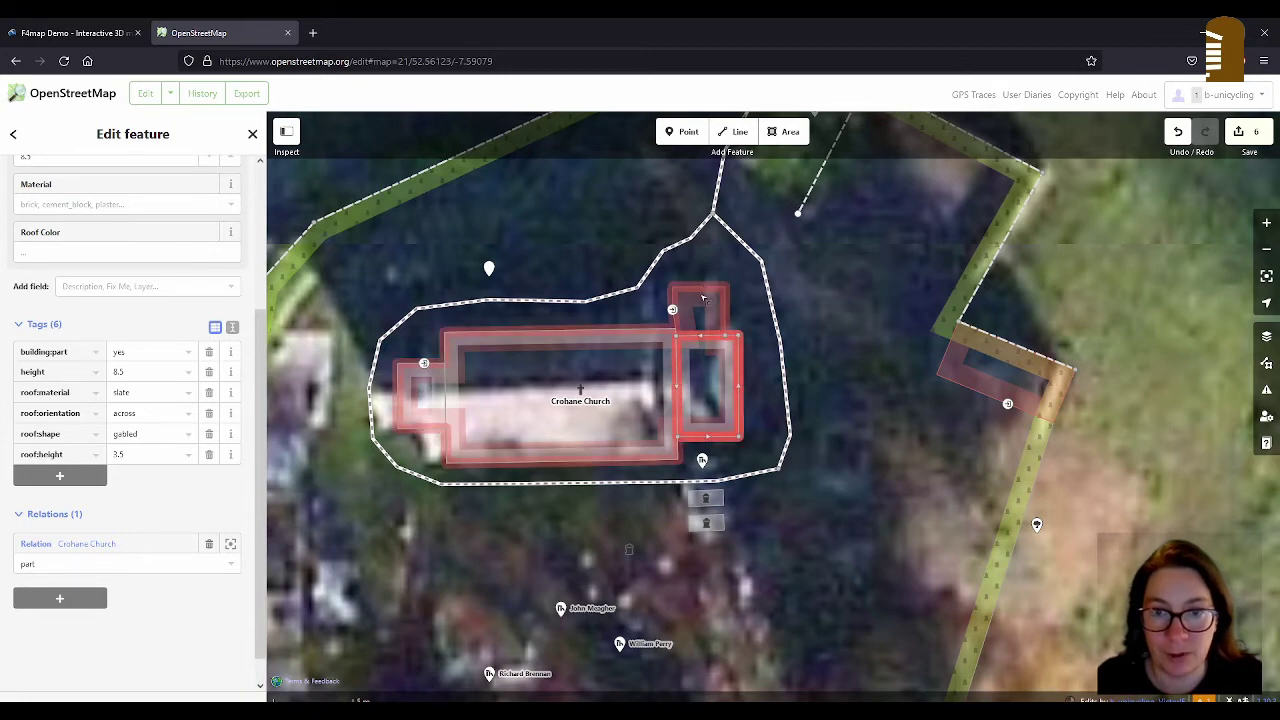
Step: Select the church outline together with its building parts and square their corners
{"action": "left_click", "coordinate": [700, 338]}
{"action": "left_click", "coordinate": [700, 336], "text": "shift"}
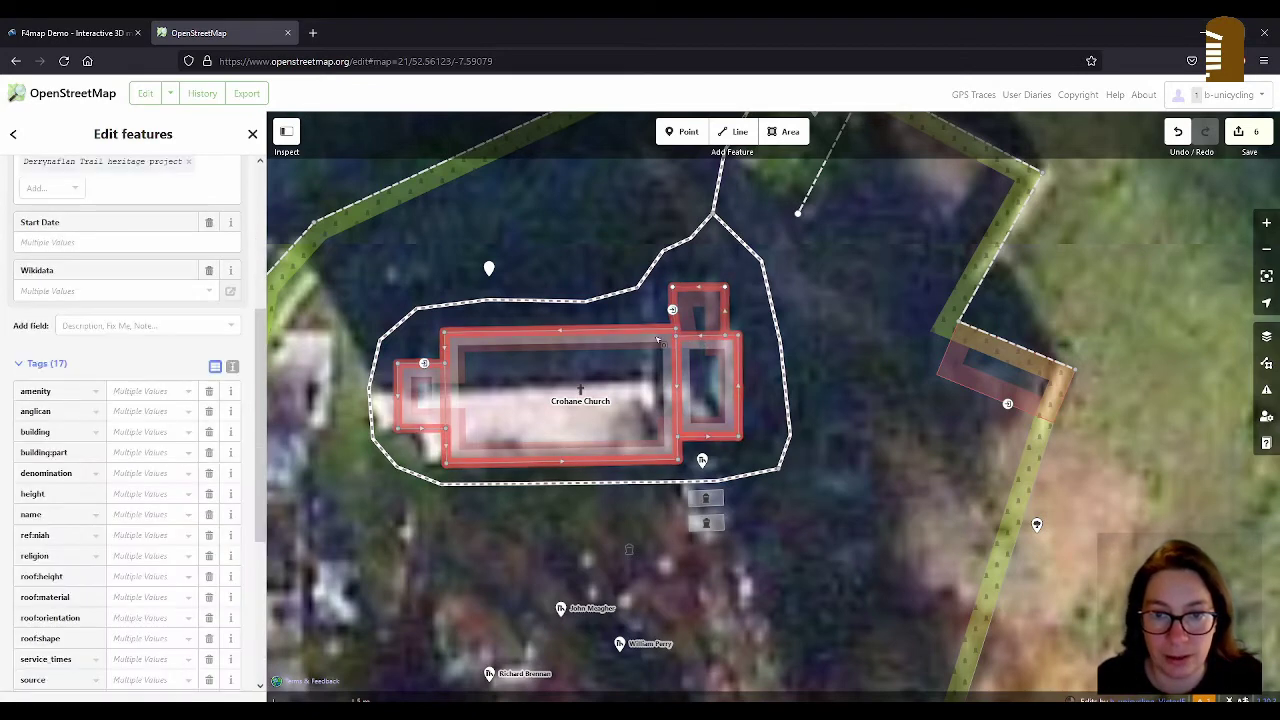
{"action": "left_click", "coordinate": [440, 410], "text": "shift"}
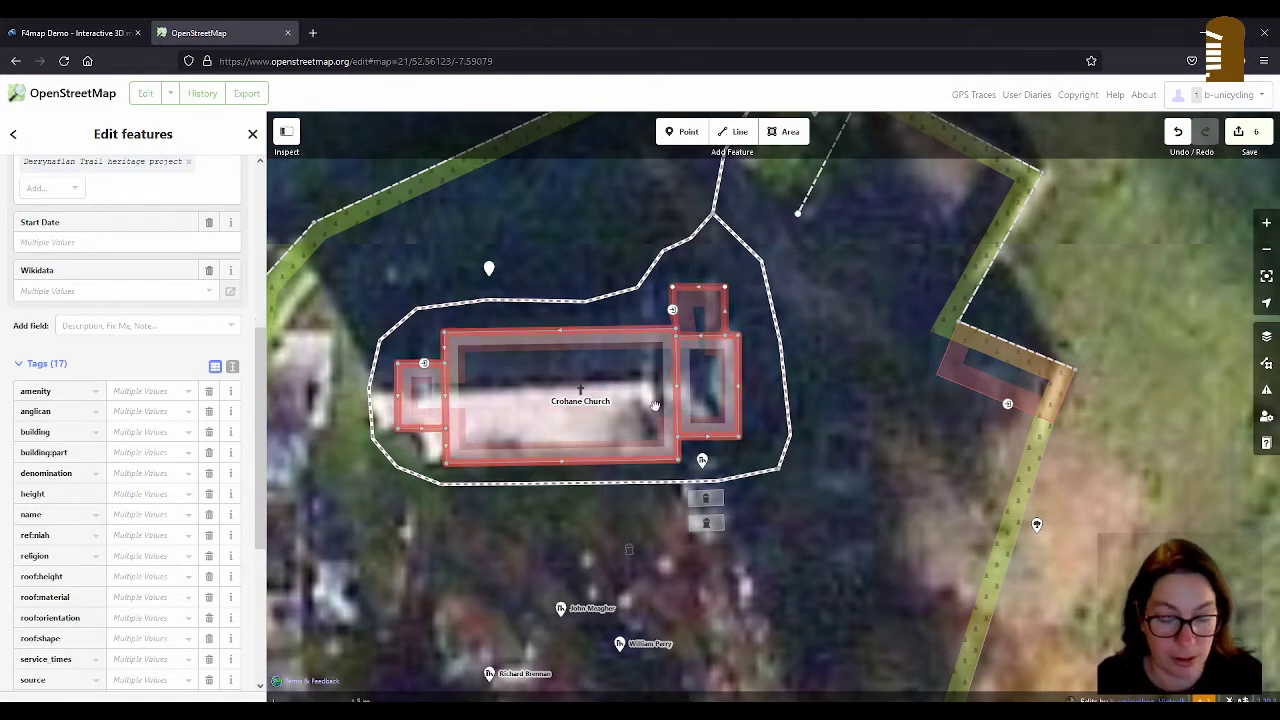
{"action": "left_click", "coordinate": [718, 386], "text": "shift"}
{"action": "key", "text": "q"}
{"action": "key", "text": "Escape"}
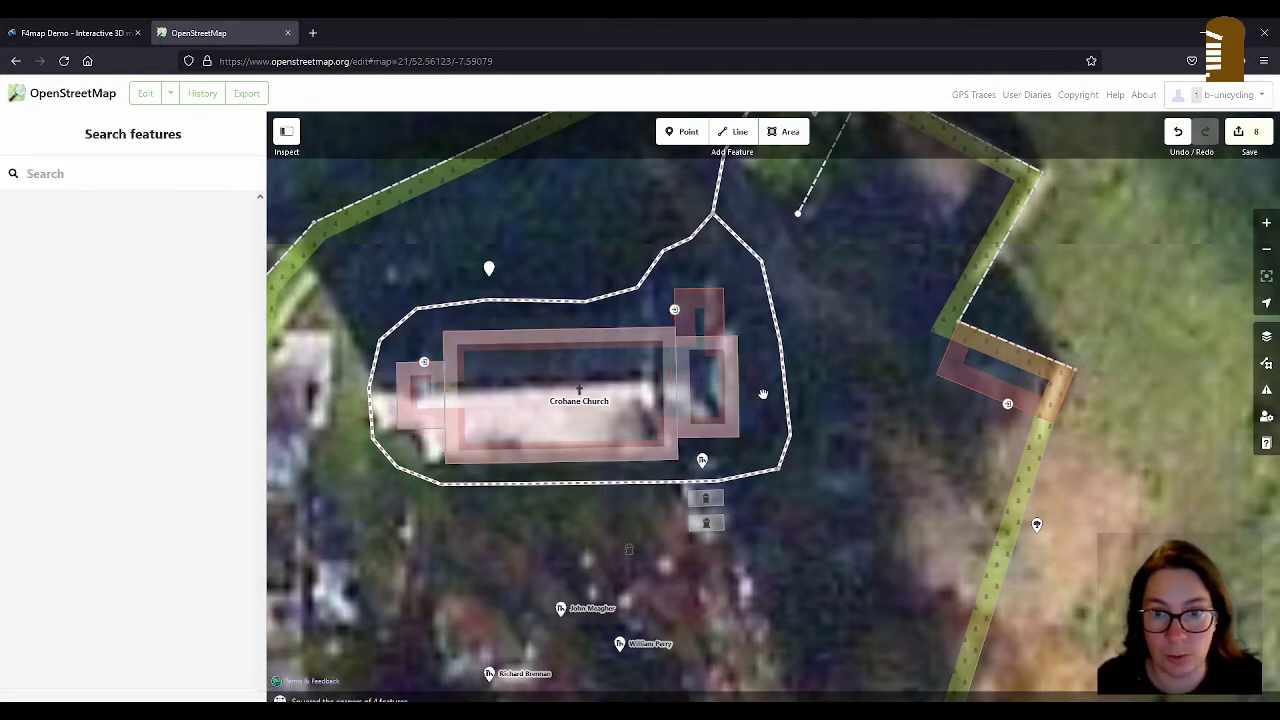
Step: Draw an area over the small annex north of the east end, following the church outline's corners
{"action": "scroll", "coordinate": [714, 306], "scroll_direction": "up", "scroll_amount": 2}
{"action": "left_click", "coordinate": [785, 131]}
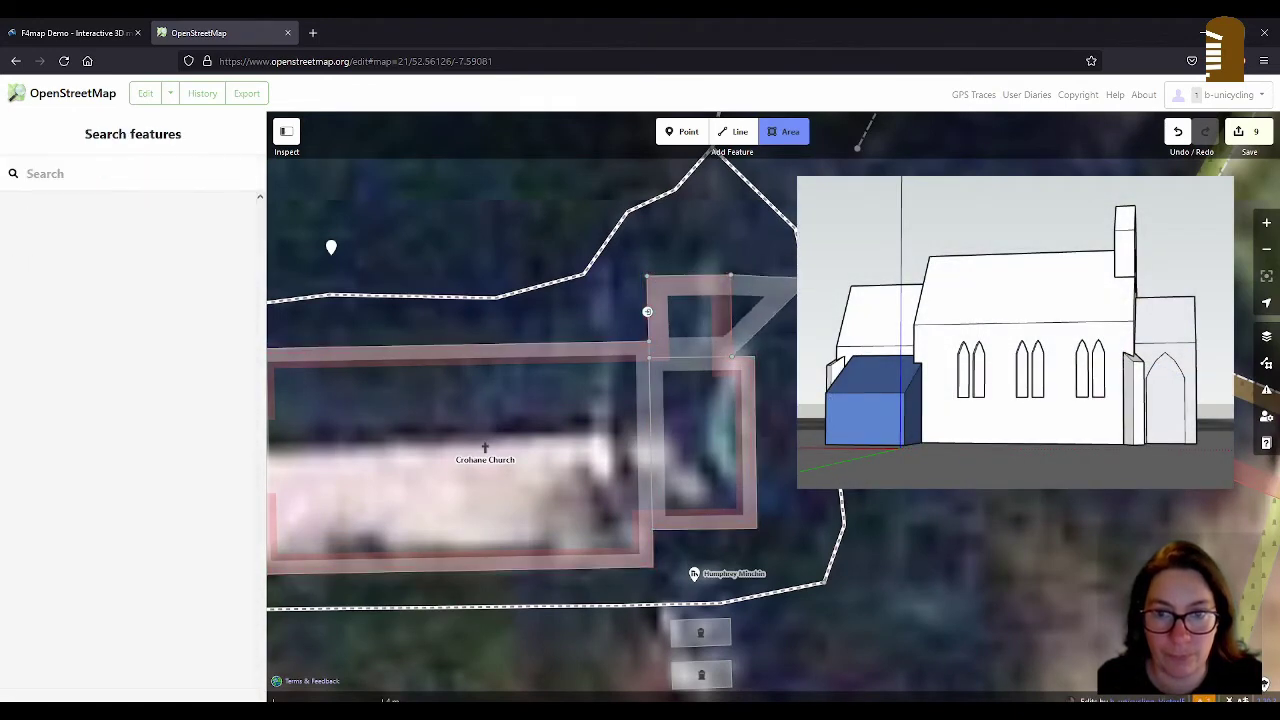
{"action": "left_click", "coordinate": [731, 276]}
{"action": "scroll", "coordinate": [790, 336], "scroll_direction": "down", "scroll_amount": 3}
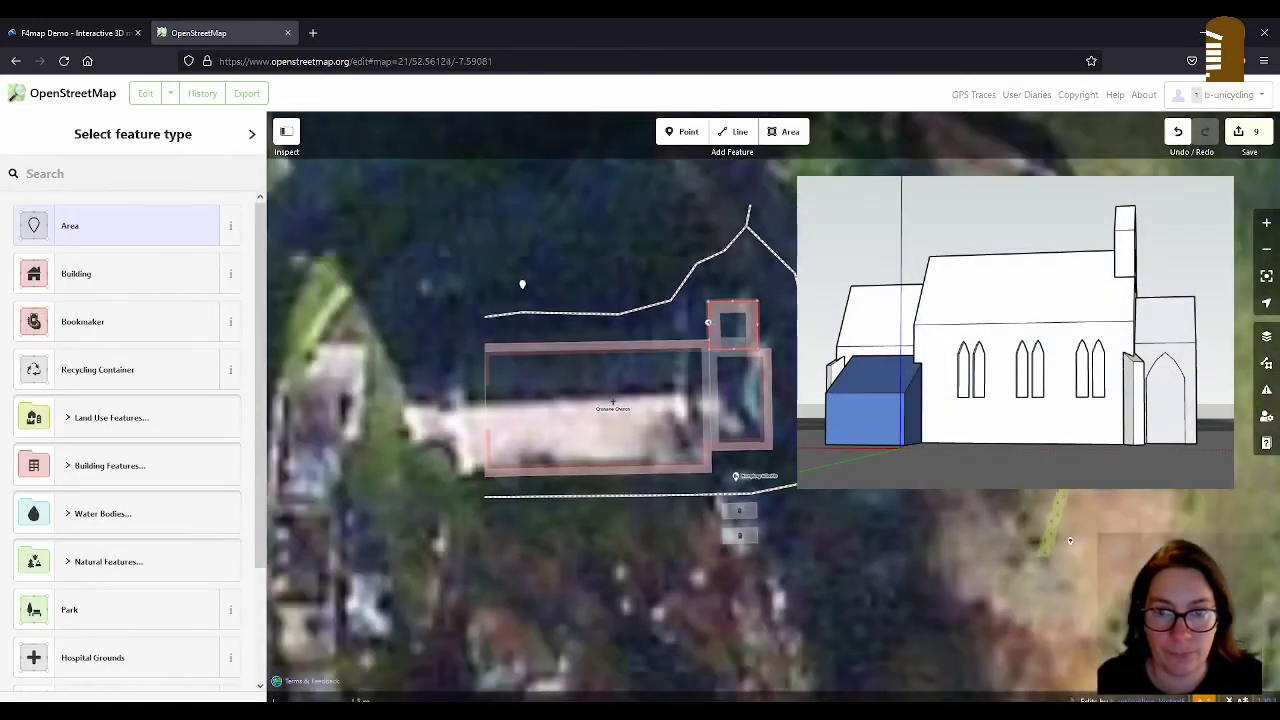
Step: Tag the new annex area as building:part with the value yes
{"action": "left_click", "coordinate": [102, 234]}
{"action": "double_click", "coordinate": [40, 478]}
{"action": "type", "text": "building:p"}
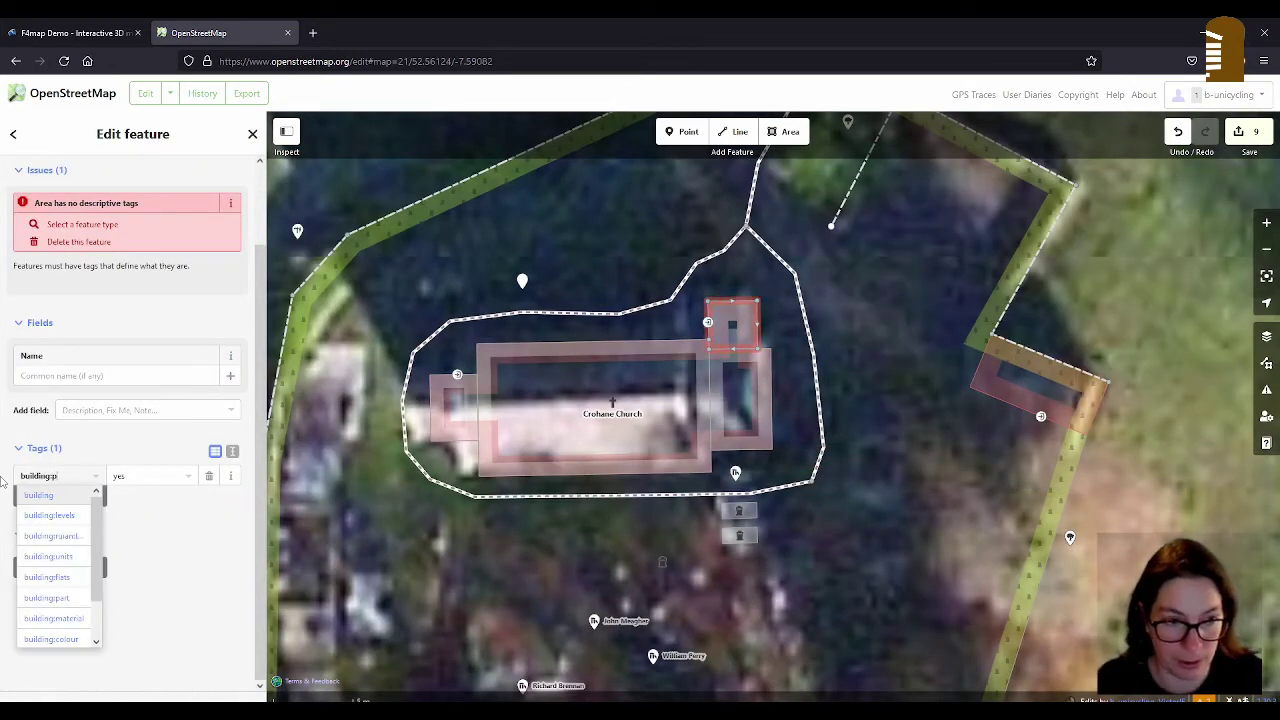
{"action": "type", "text": "art"}
{"action": "key", "text": "Tab"}
{"action": "key", "text": "Tab"}
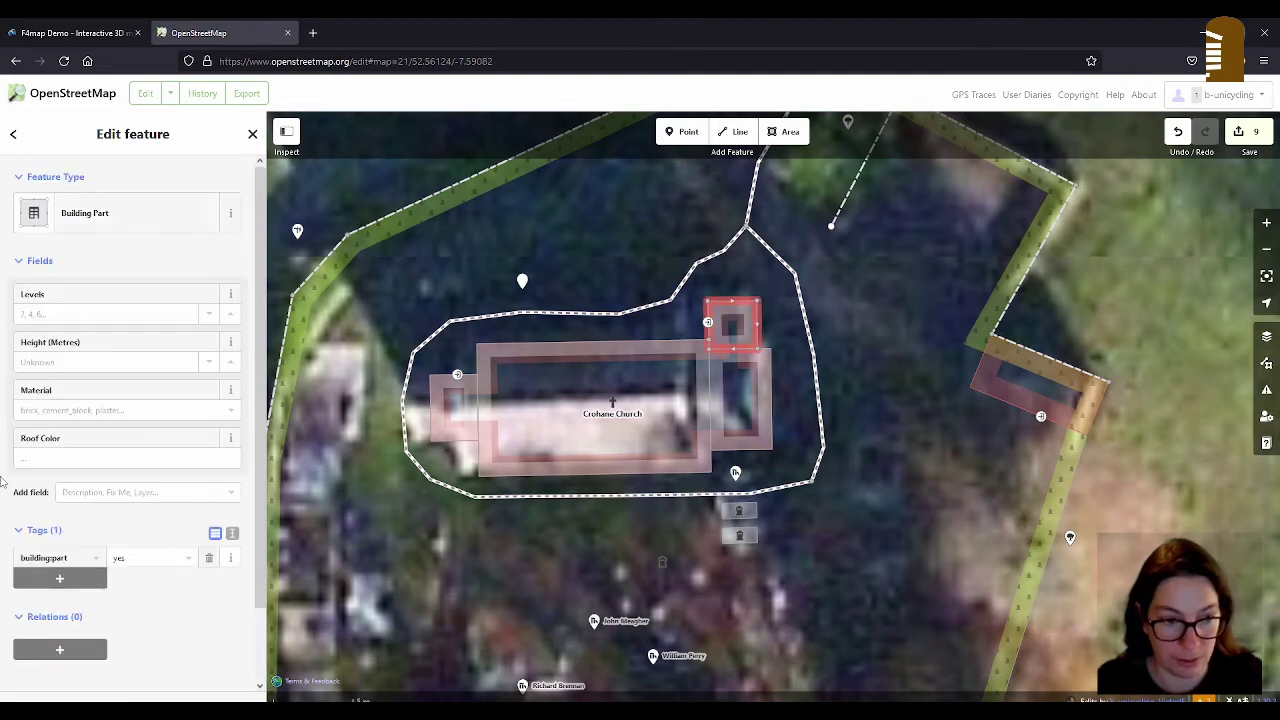
Step: Add a roof:shape tag with the value skillion to the northern annex building part
{"action": "type", "text": "roof:shape"}
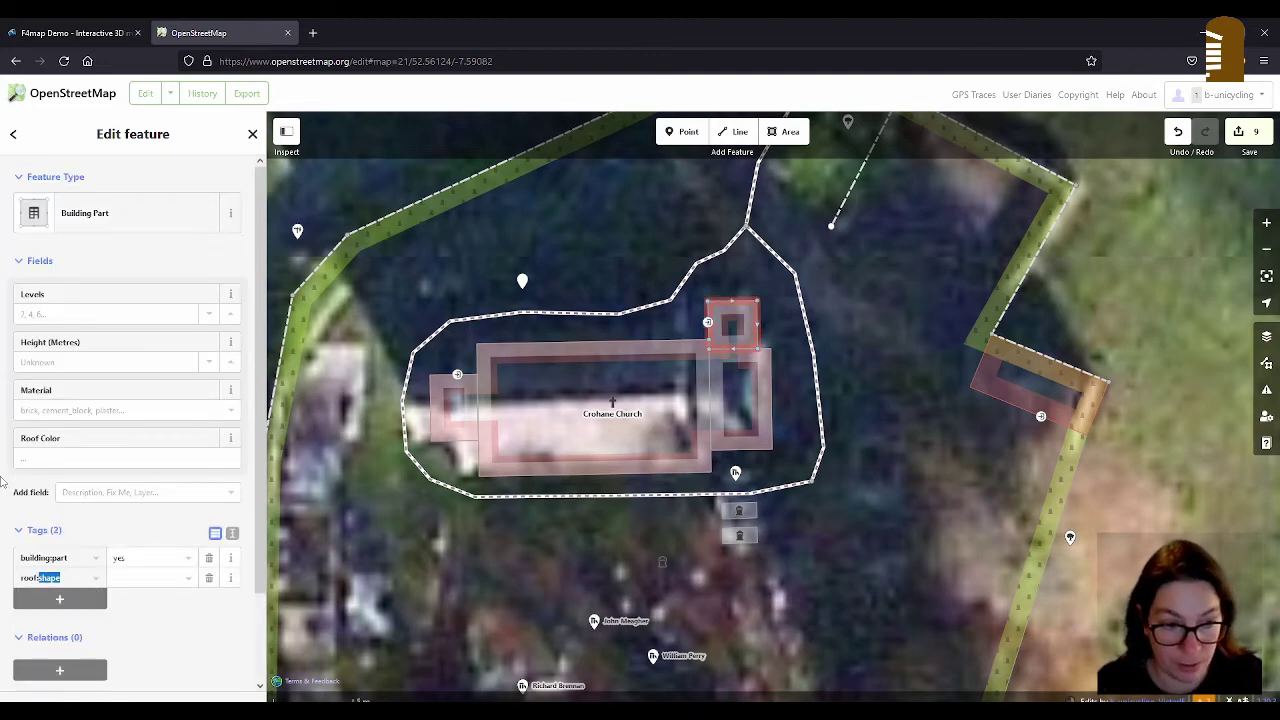
{"action": "key", "text": "Tab"}
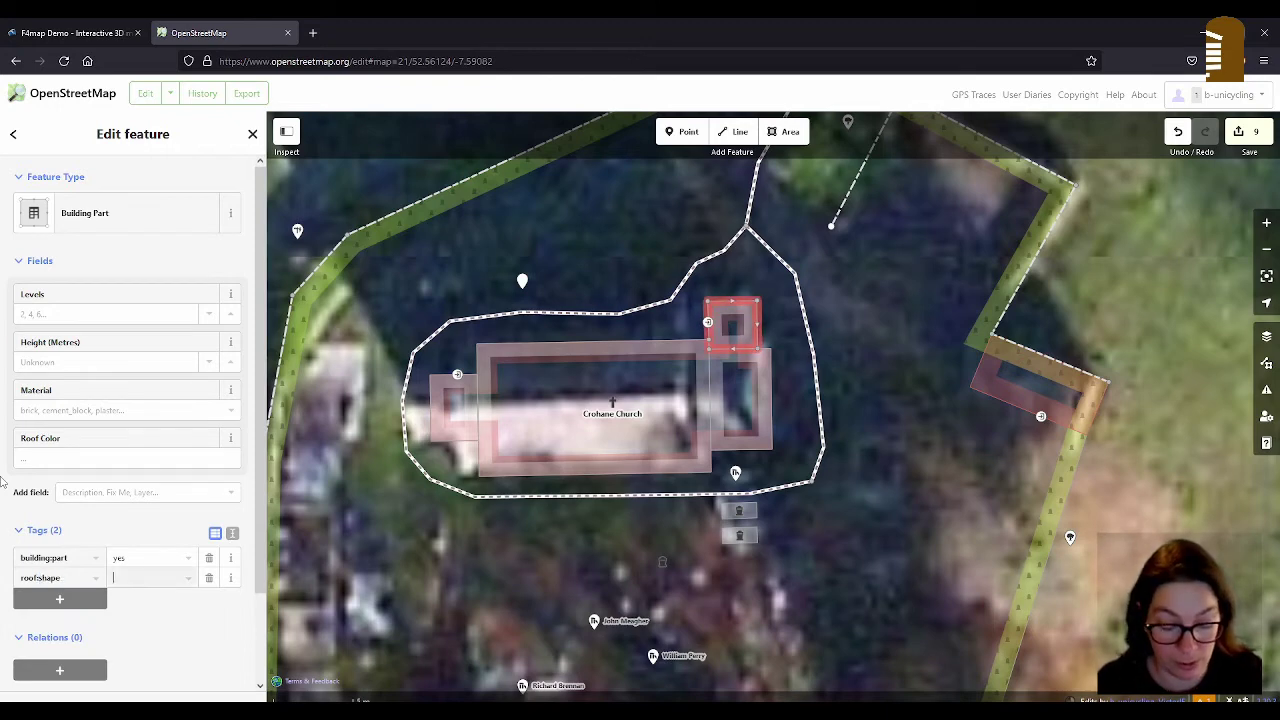
{"action": "type", "text": "skillion"}
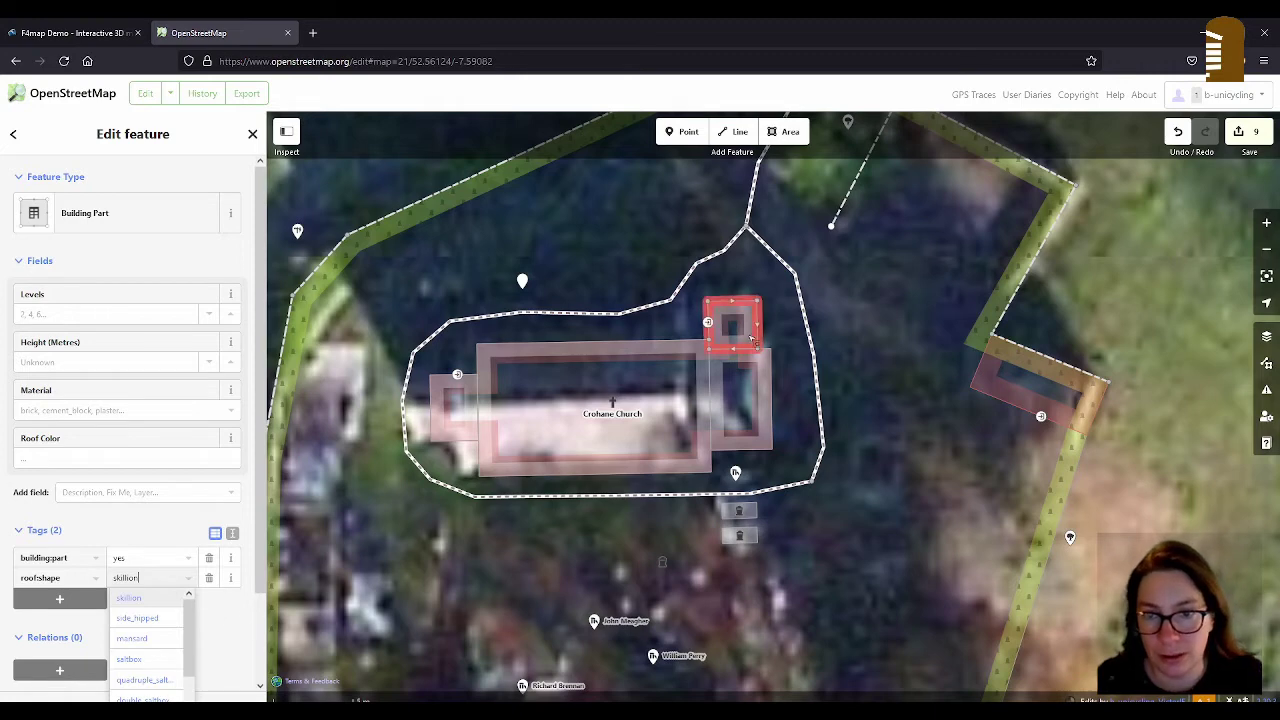
{"action": "left_click", "coordinate": [733, 131]}
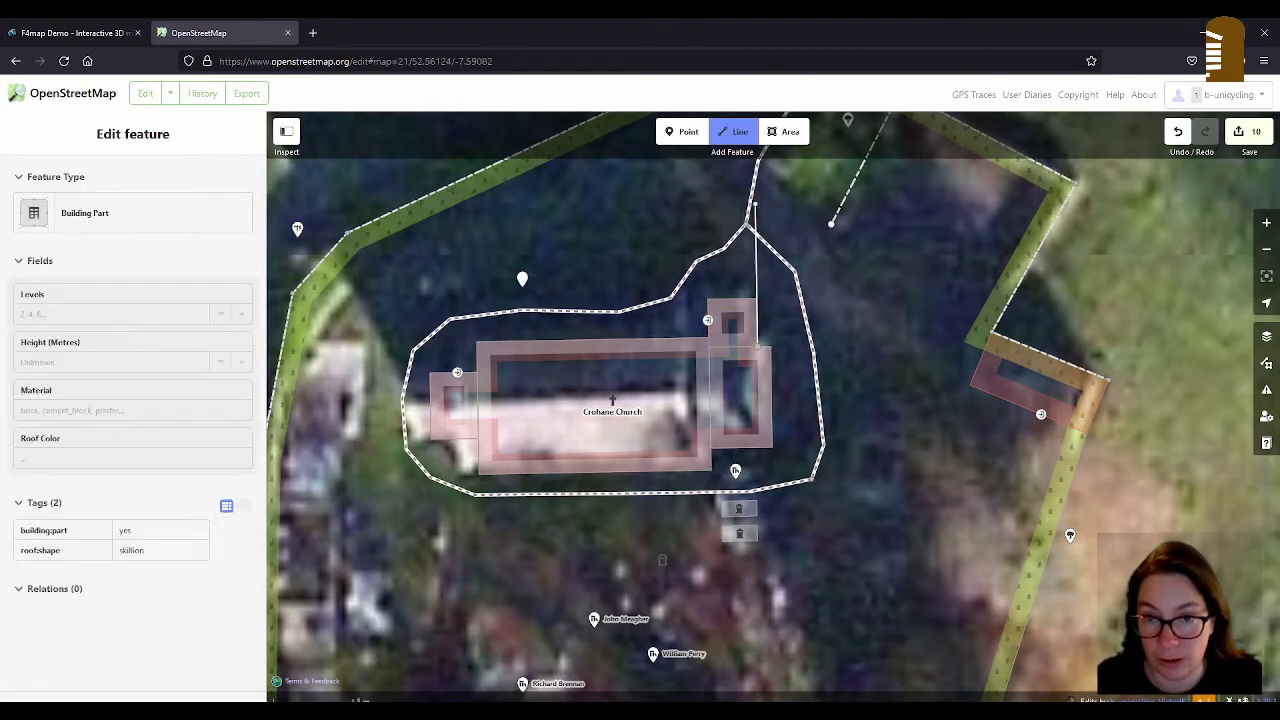
{"action": "left_click", "coordinate": [757, 348]}
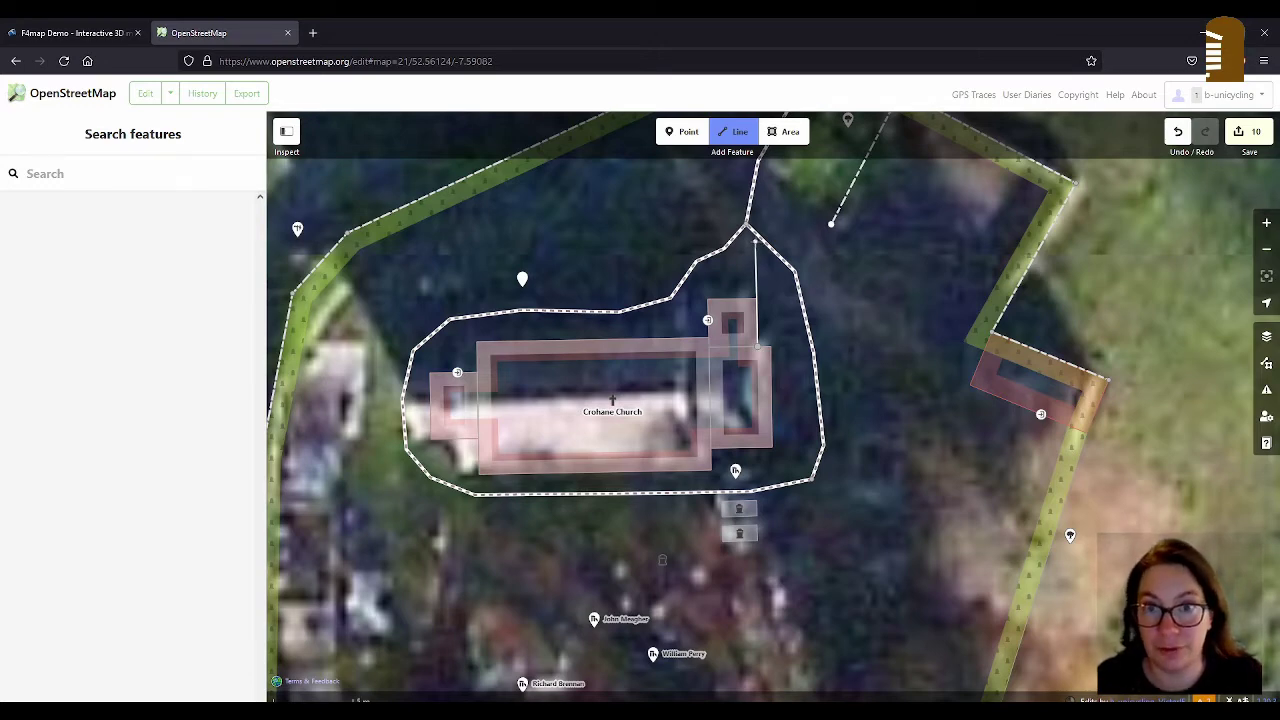
{"action": "key", "text": "Escape"}
Step: Add a roof:direction tag with the value 0 to the northern annex building part
{"action": "left_click", "coordinate": [757, 340]}
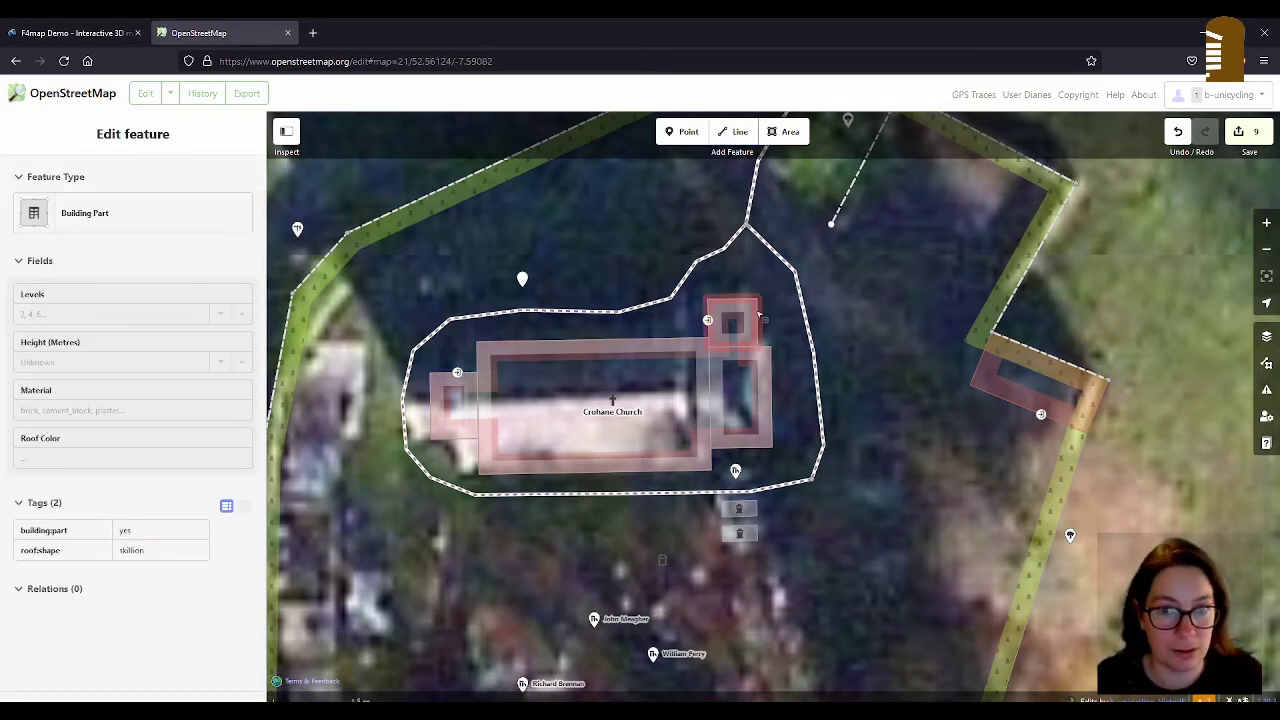
{"action": "left_click", "coordinate": [59, 600]}
{"action": "type", "text": "ro"}
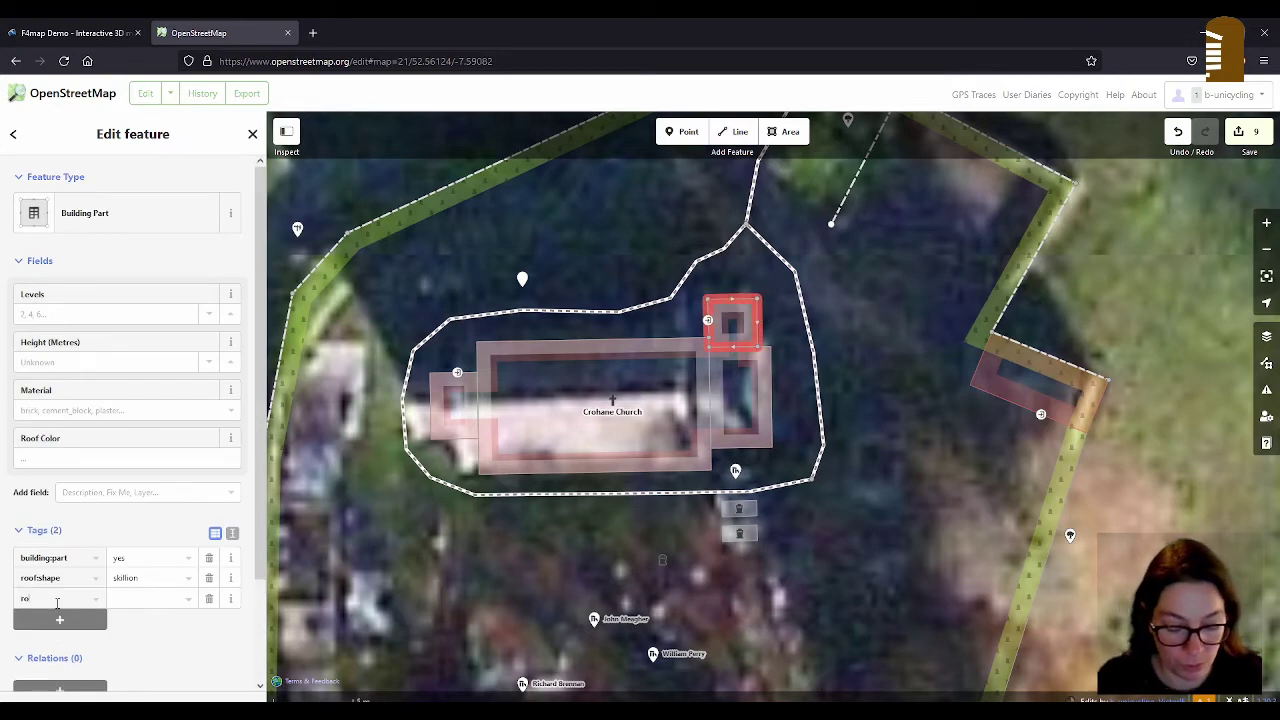
{"action": "type", "text": "of:direction"}
{"action": "key", "text": "Tab"}
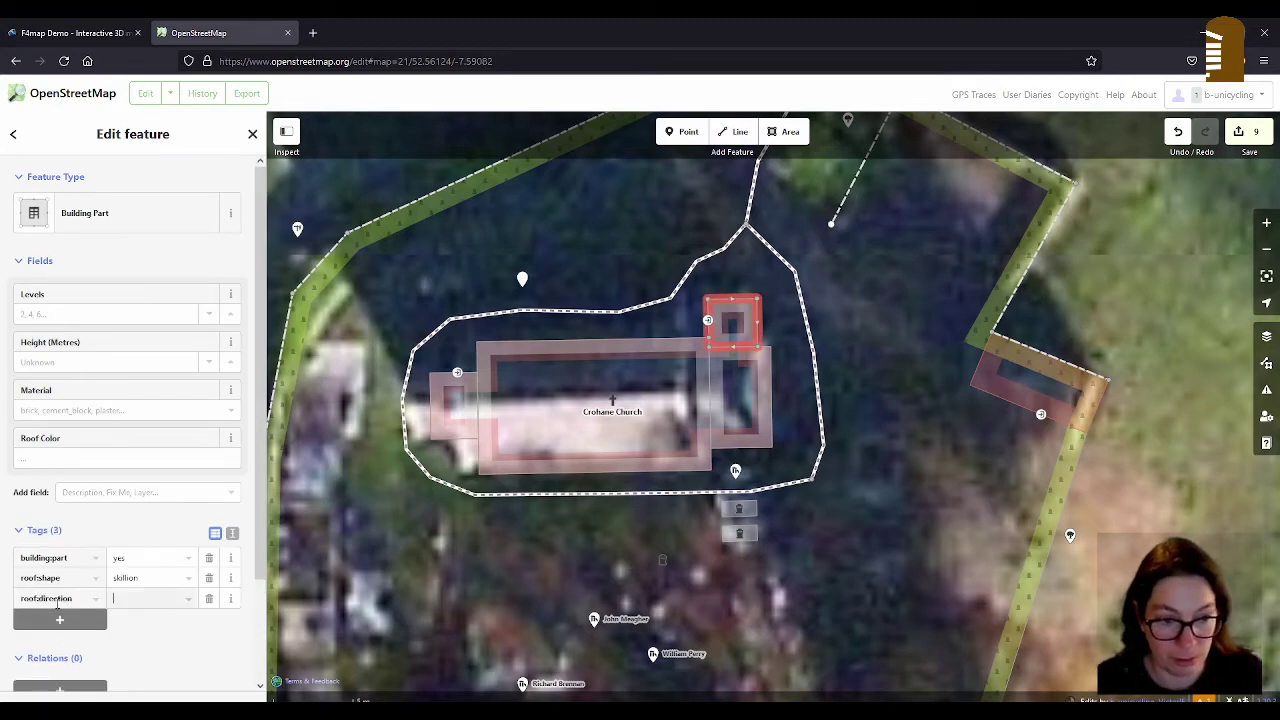
{"action": "type", "text": "0"}
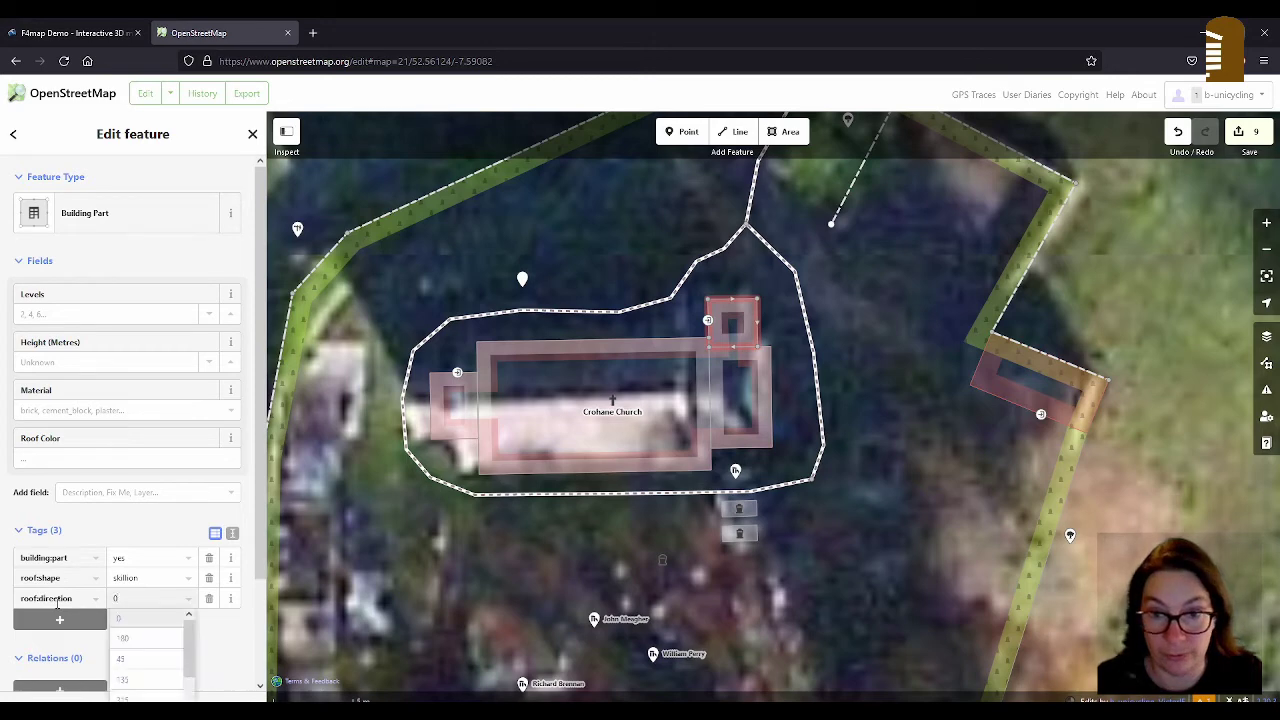
{"action": "key", "text": "Tab"}
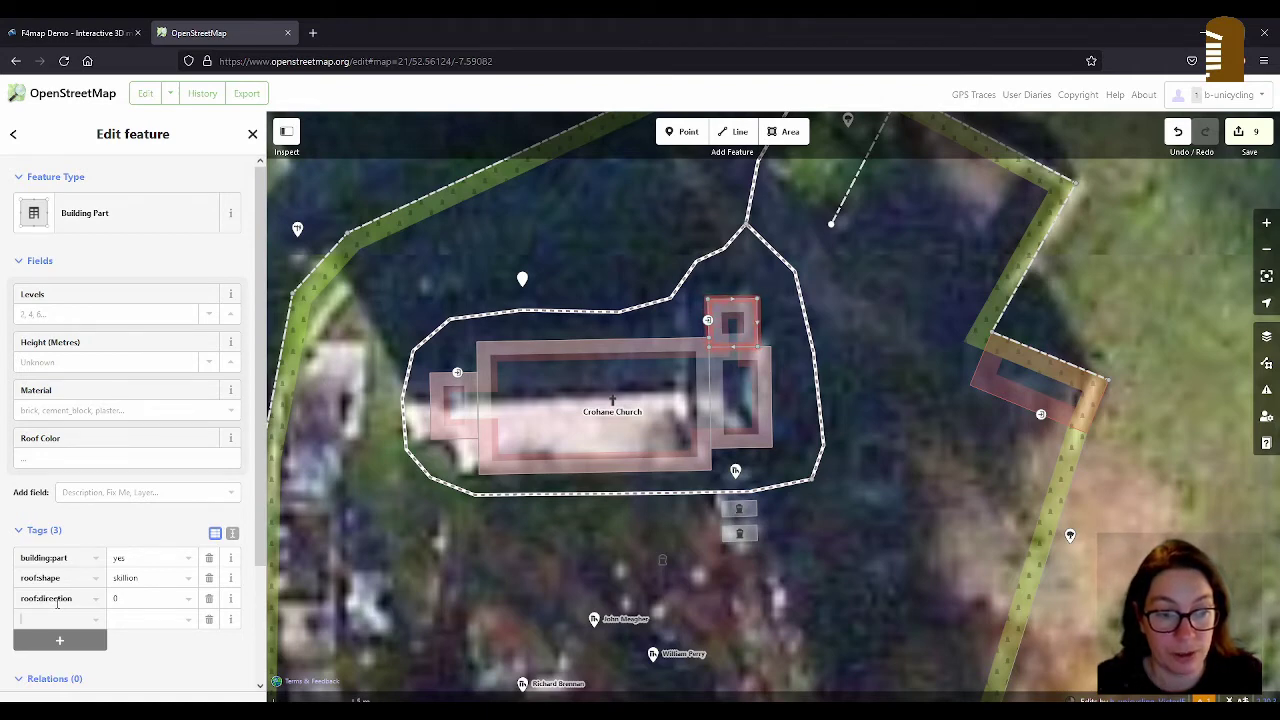
Step: Add a roof:material tag with the value slate to the northern annex building part
{"action": "type", "text": "of:material"}
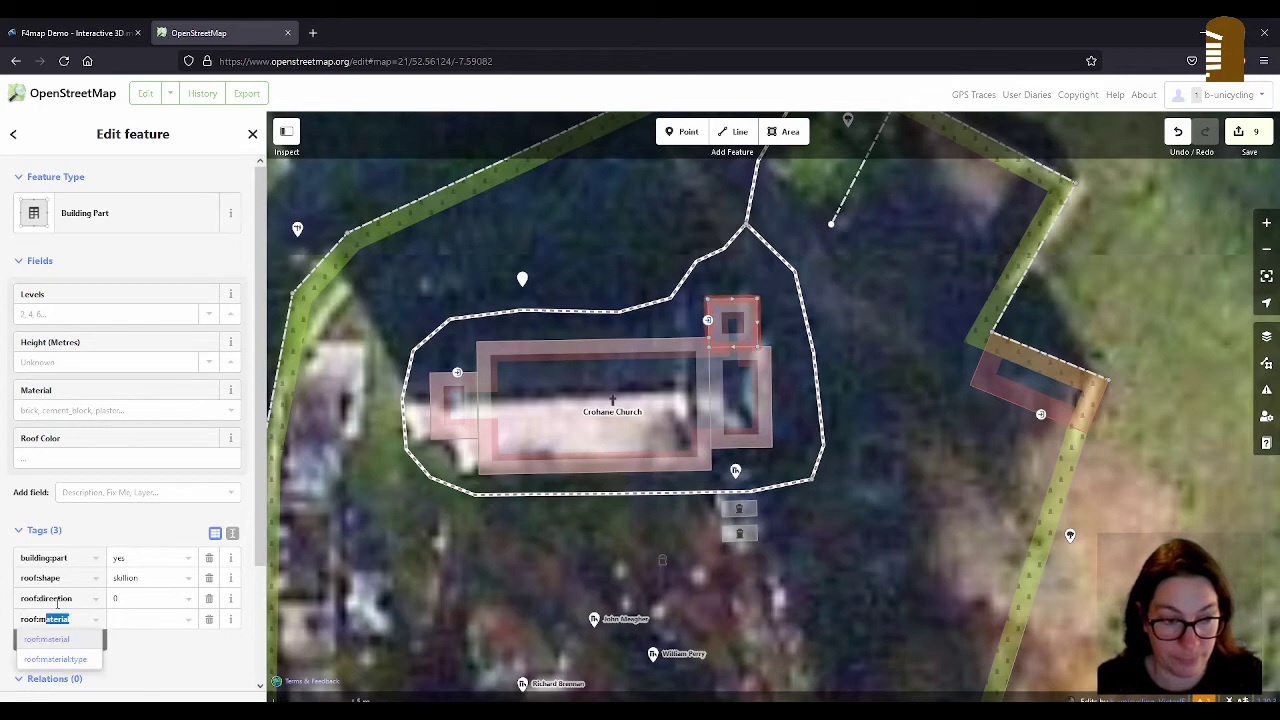
{"action": "key", "text": "Tab"}
{"action": "type", "text": "s"}
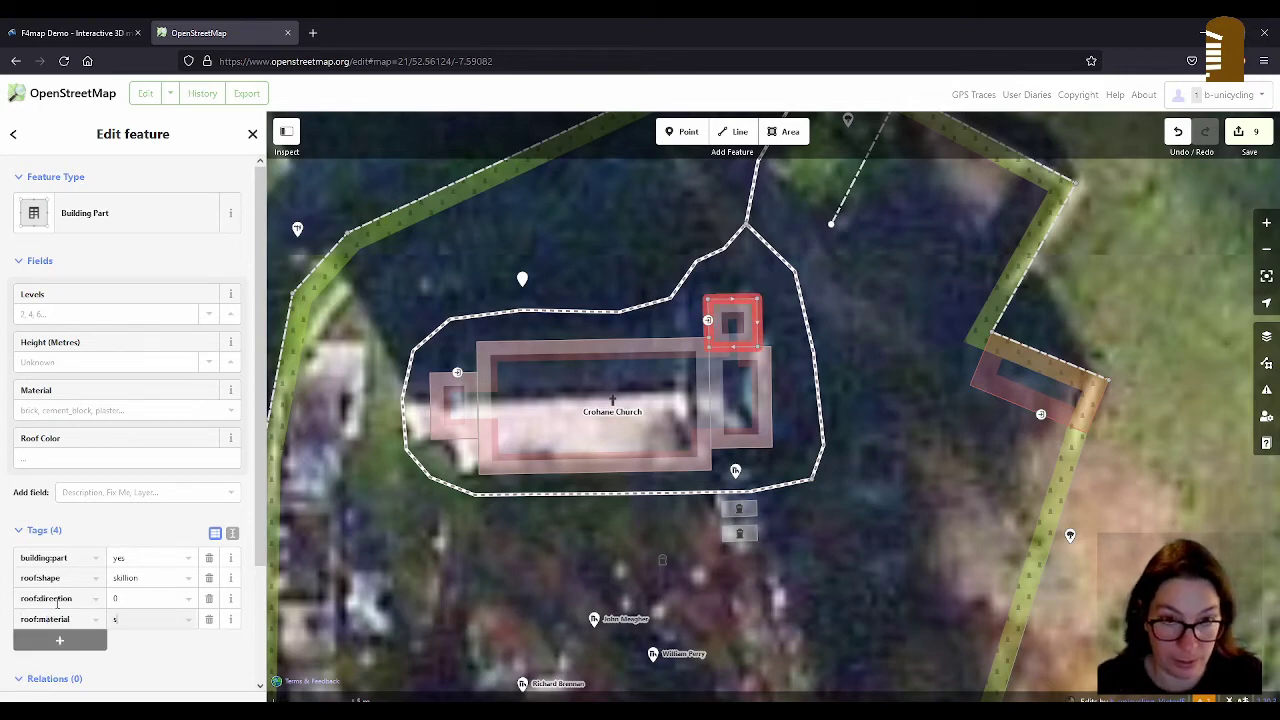
{"action": "type", "text": "late"}
{"action": "key", "text": "Tab"}
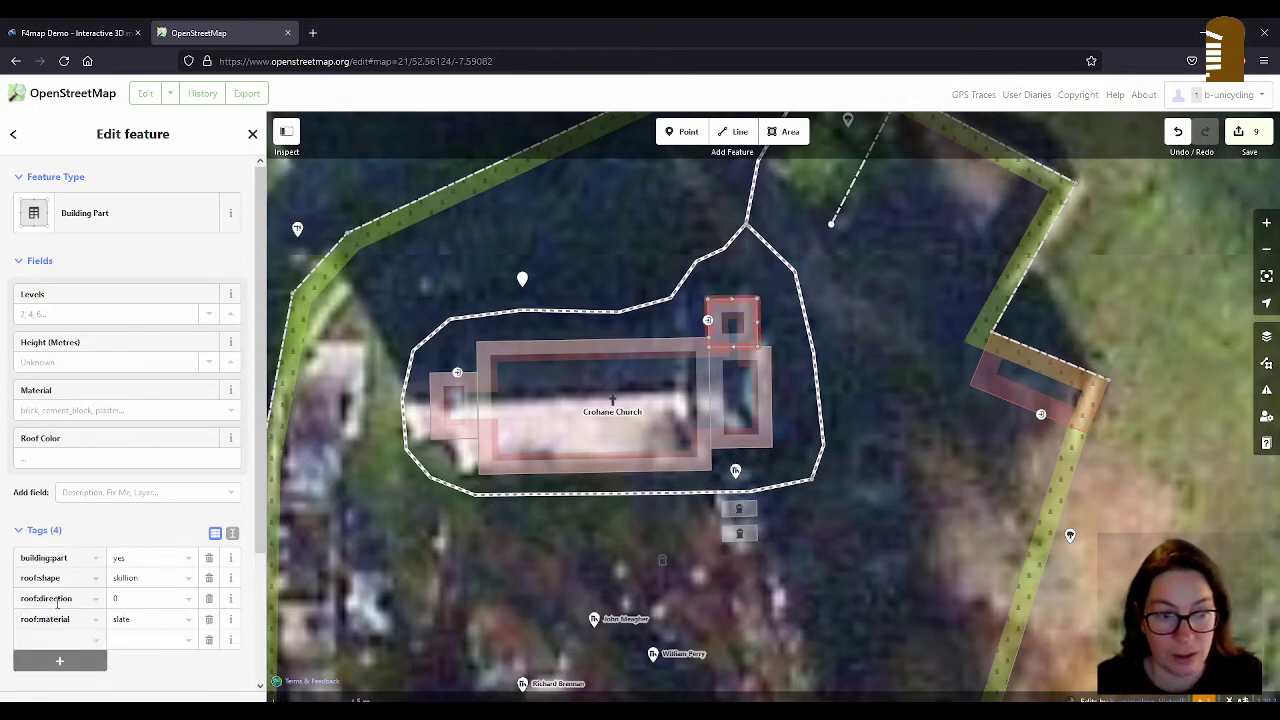
Step: Add a height tag with the value 4.8 to the northern annex, checking it against the east end part's height tags
{"action": "type", "text": "eight"}
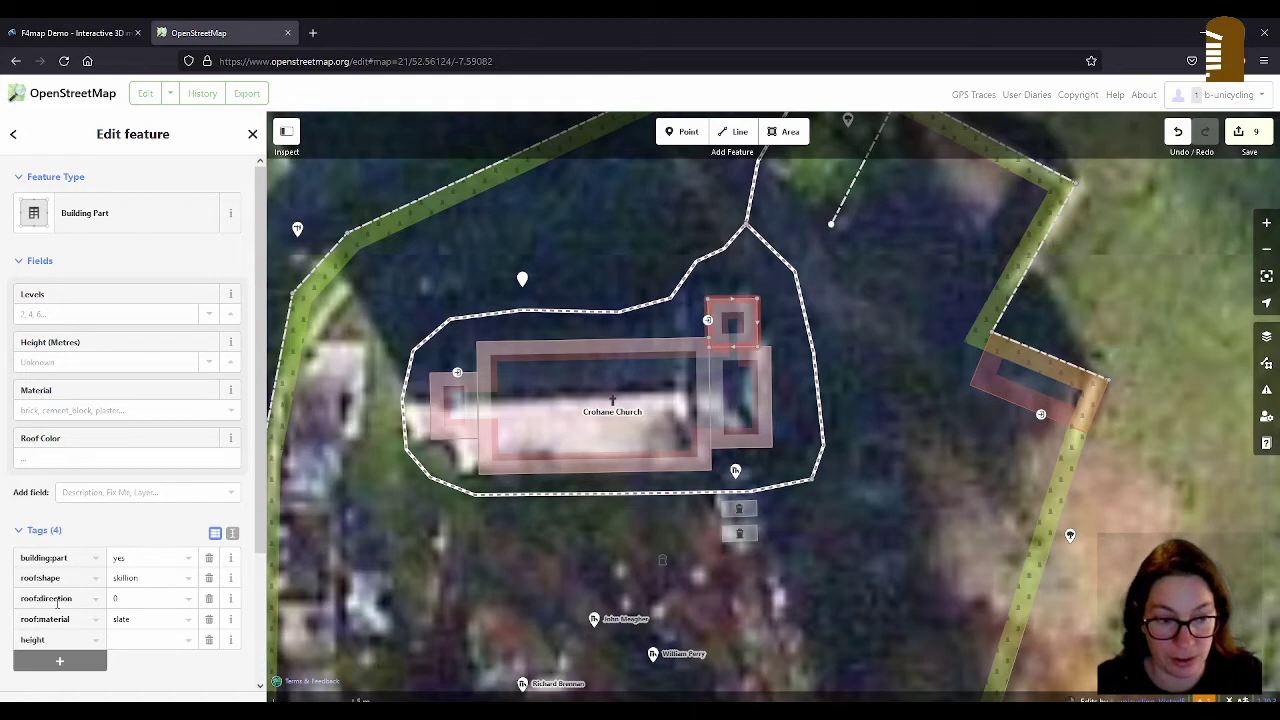
{"action": "key", "text": "Tab"}
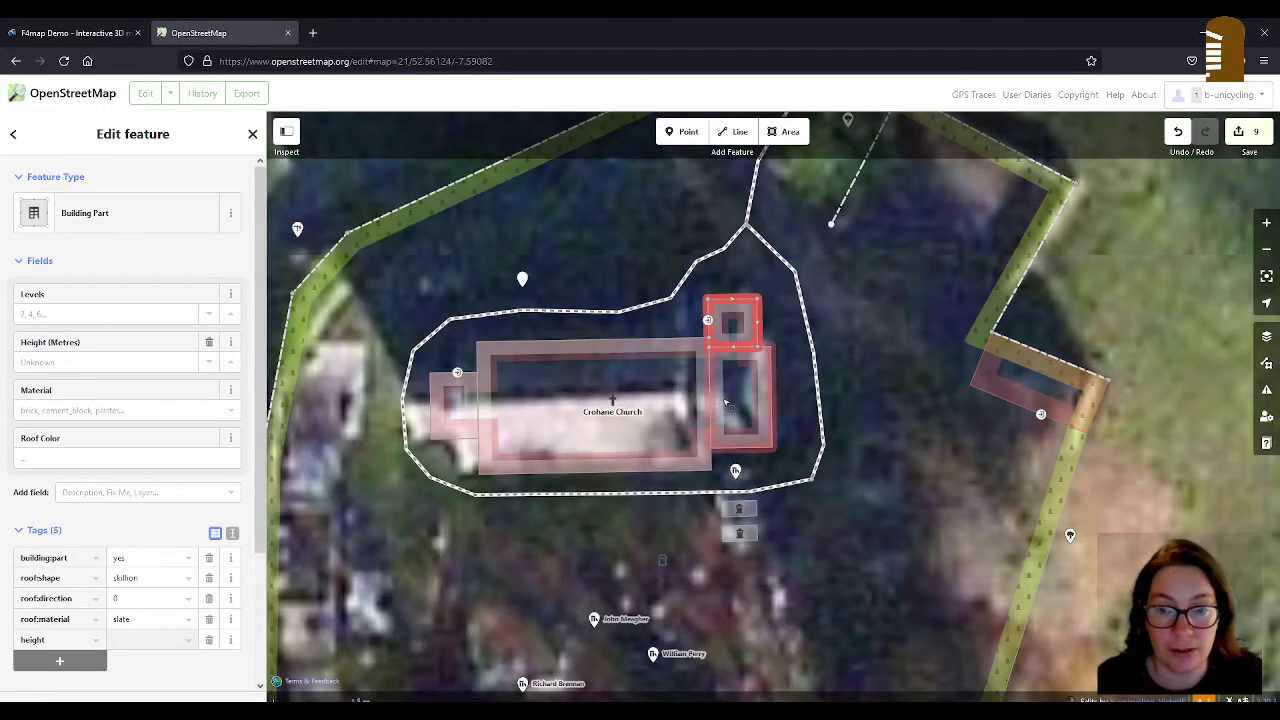
{"action": "left_click", "coordinate": [768, 356]}
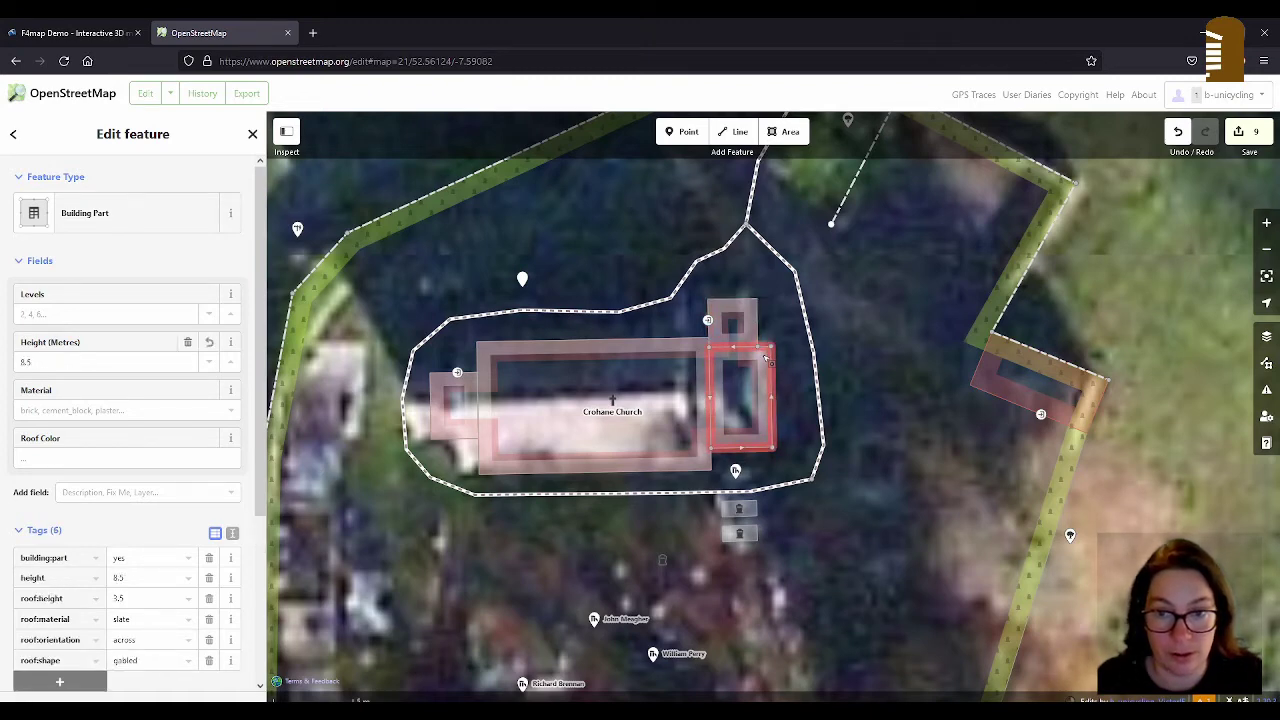
{"action": "left_click", "coordinate": [759, 326]}
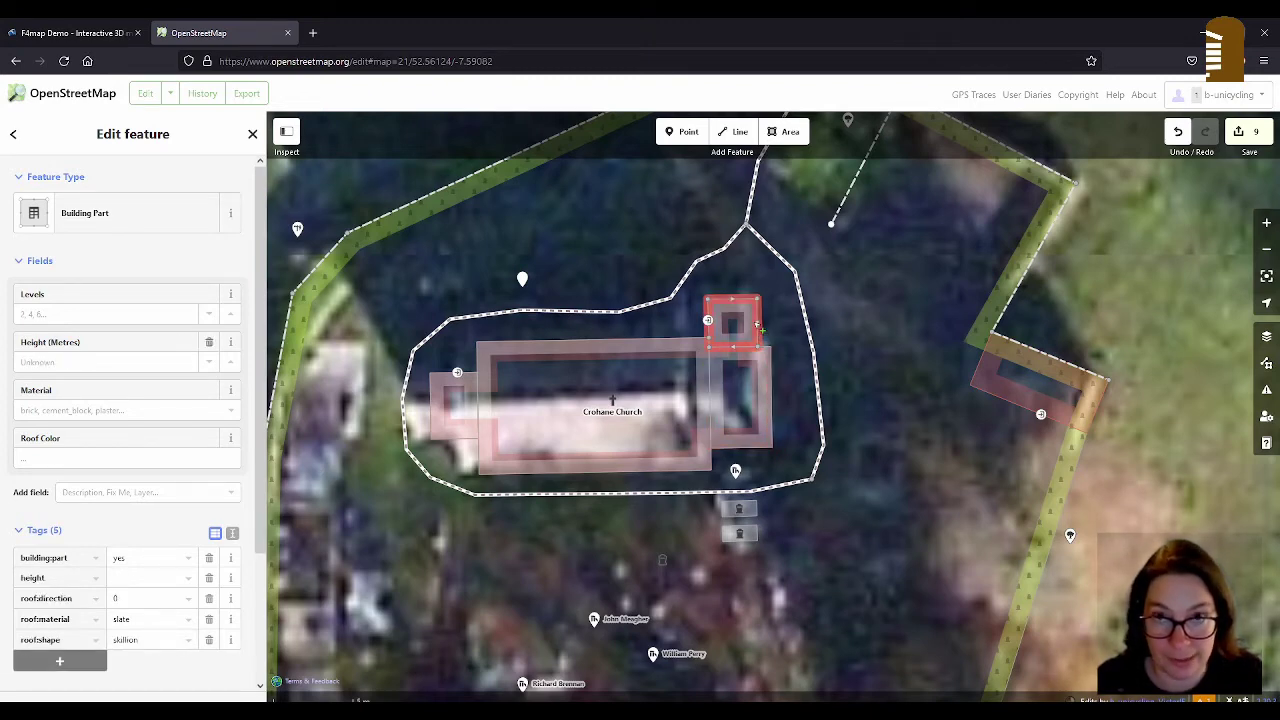
{"action": "left_click", "coordinate": [766, 381]}
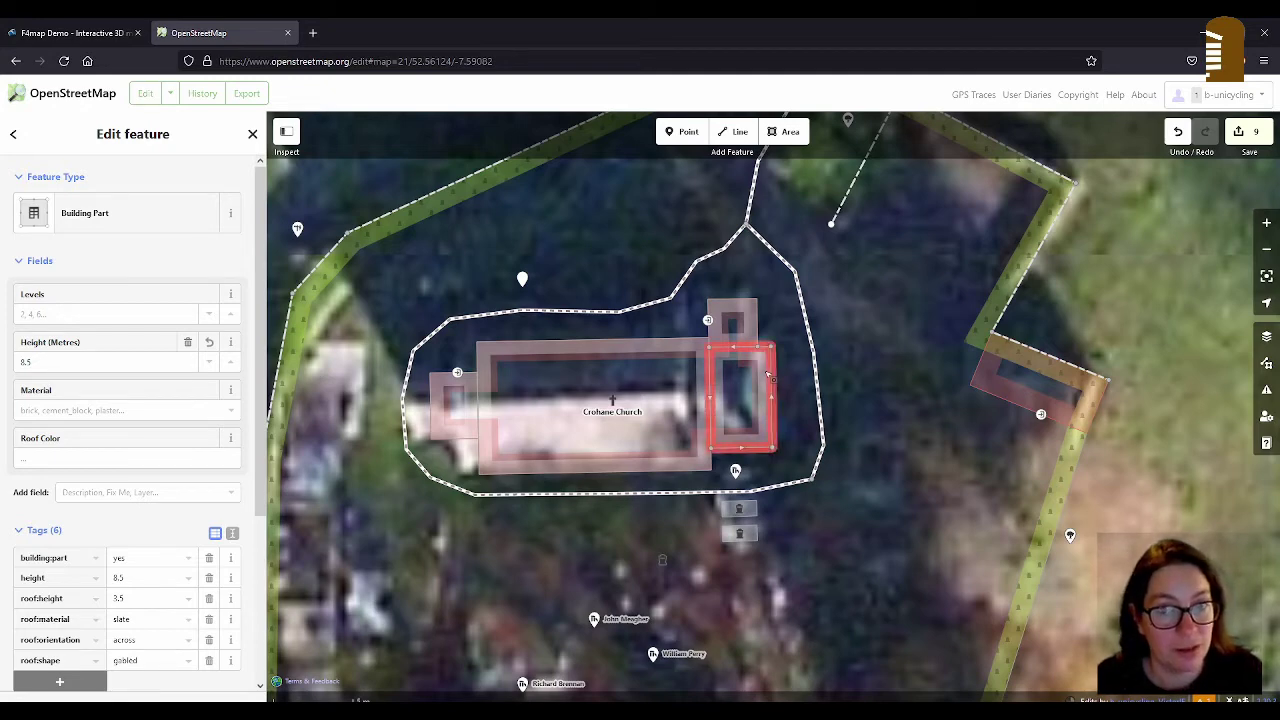
{"action": "left_click", "coordinate": [745, 308]}
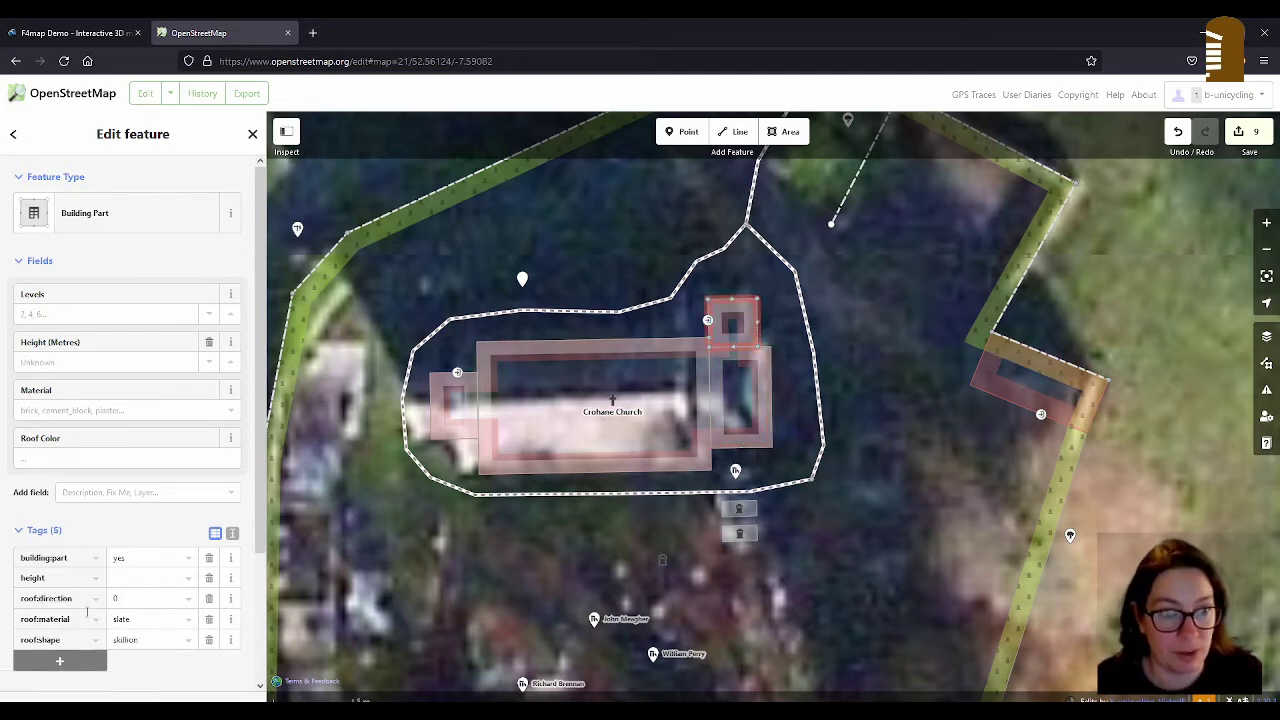
{"action": "left_click", "coordinate": [69, 662]}
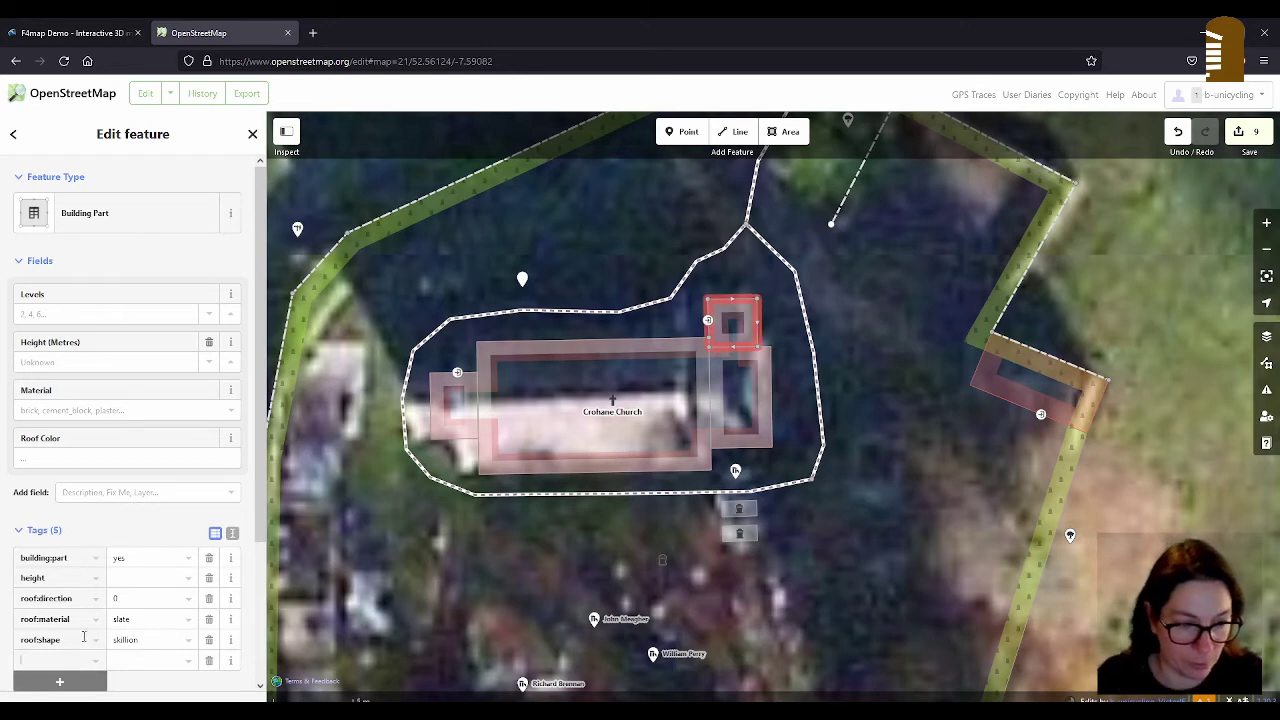
{"action": "left_click", "coordinate": [130, 578]}
{"action": "type", "text": "4.8"}
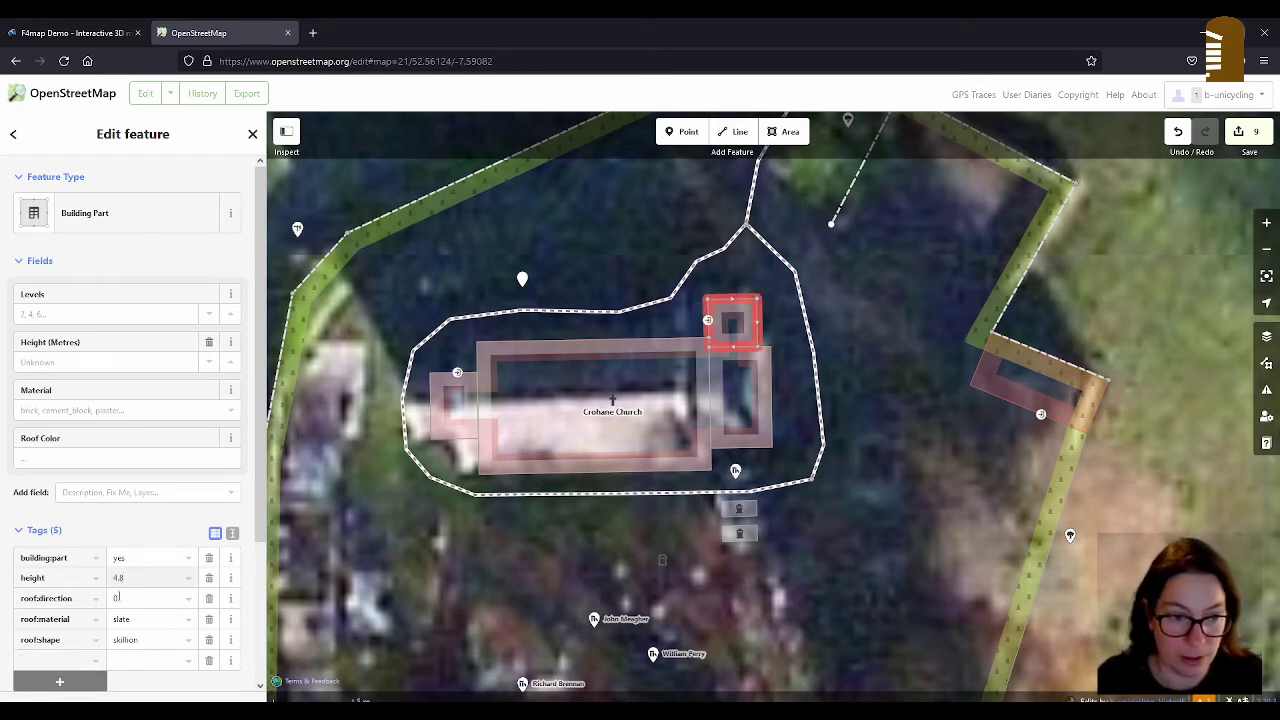
{"action": "left_click", "coordinate": [70, 681]}
{"action": "left_click", "coordinate": [75, 662]}
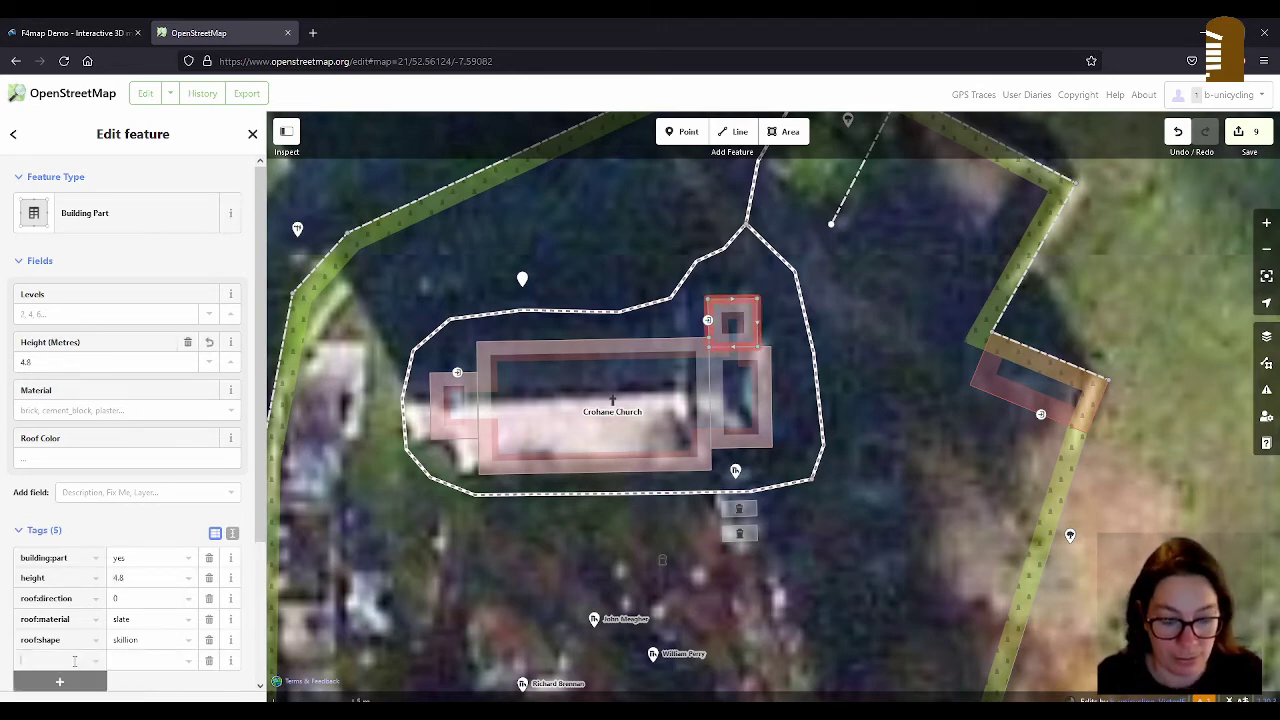
{"action": "type", "text": "roof:shape"}
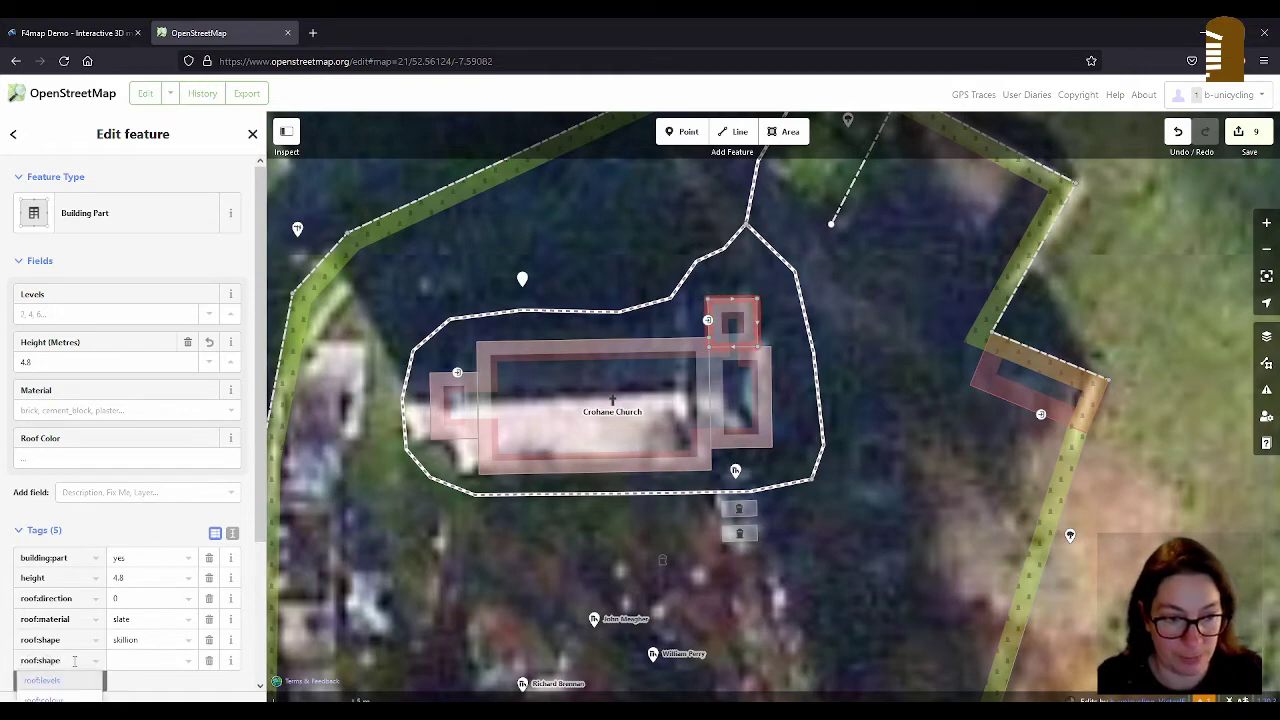
{"action": "key", "text": "Tab"}
{"action": "key", "text": "shift+Tab"}
{"action": "key", "text": "Tab"}
{"action": "key", "text": "Tab"}
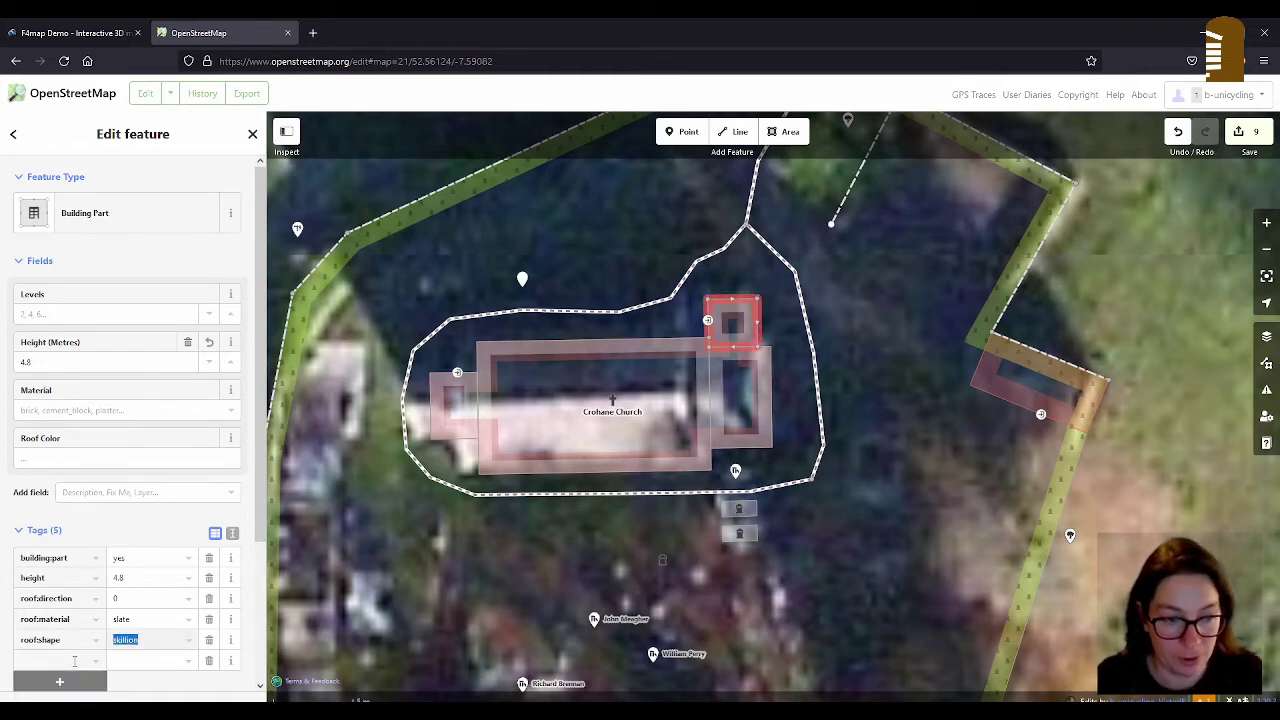
Step: Start a roof:height tag on the northern annex building part and consult the church photo for its roof proportions
{"action": "type", "text": "ro"}
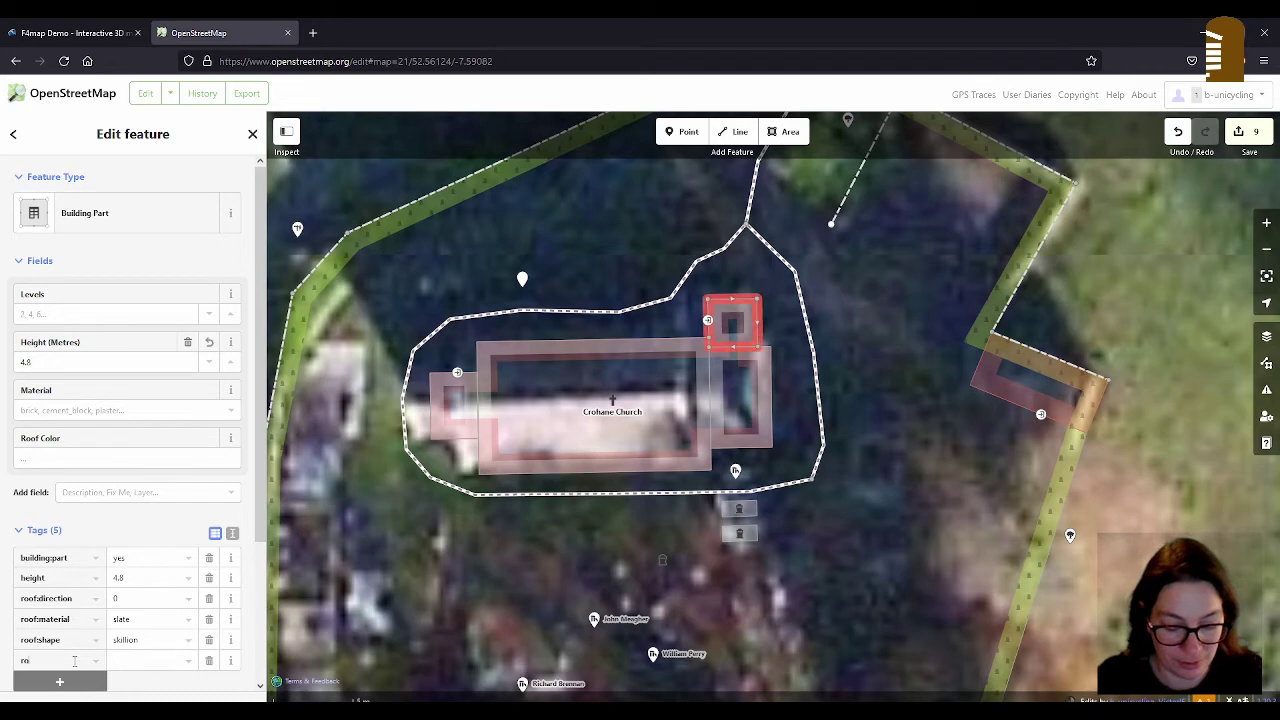
{"action": "type", "text": "of:height"}
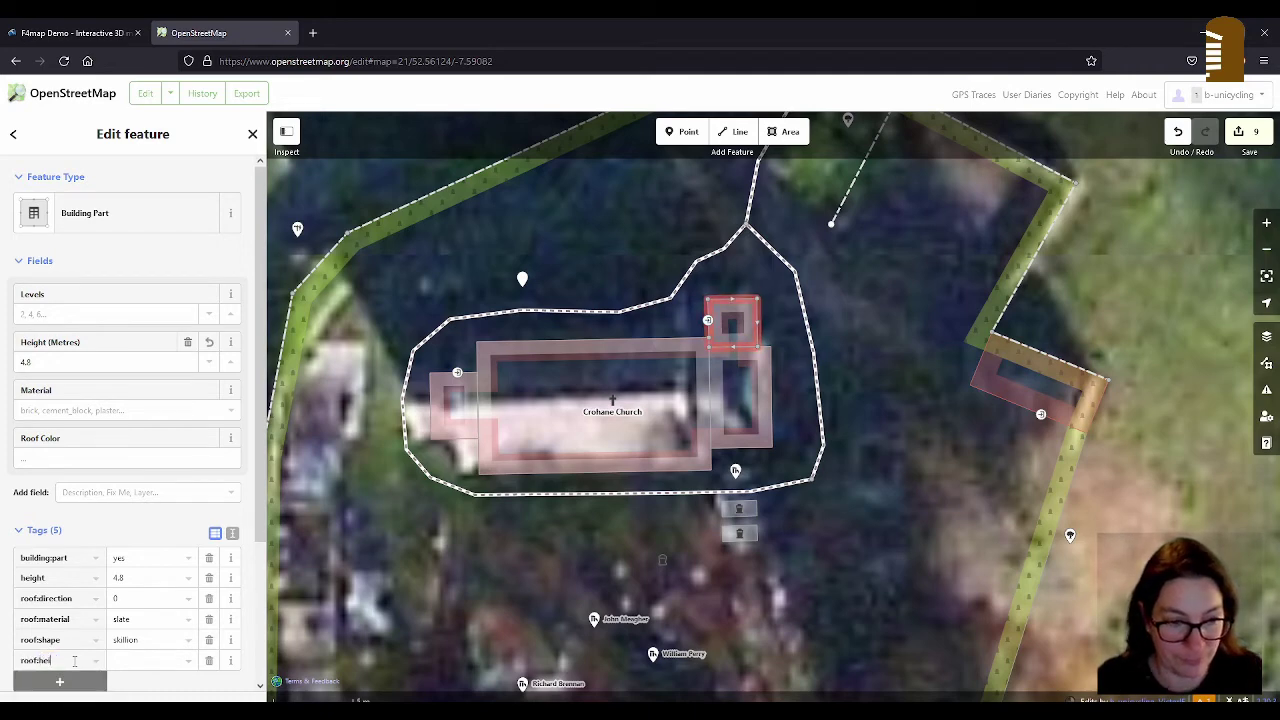
{"action": "key", "text": "Tab"}
{"action": "key", "text": "alt+Tab"}
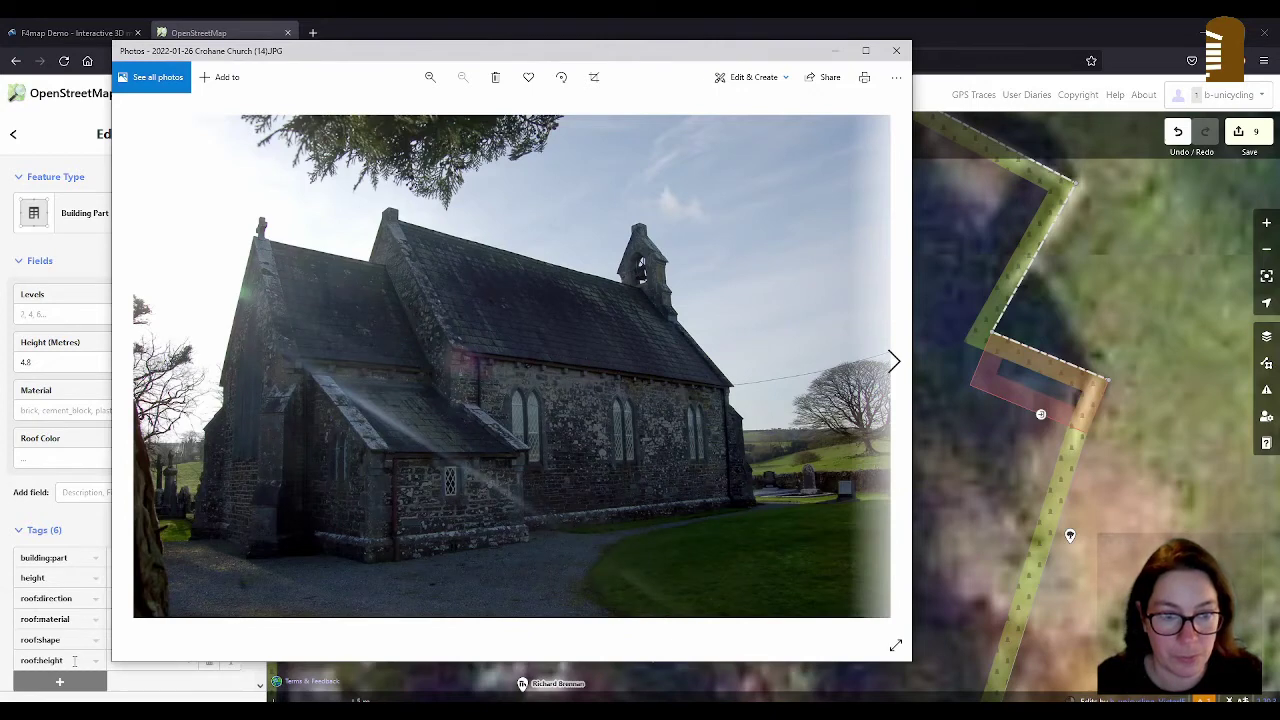
{"action": "key", "text": "alt+Tab"}
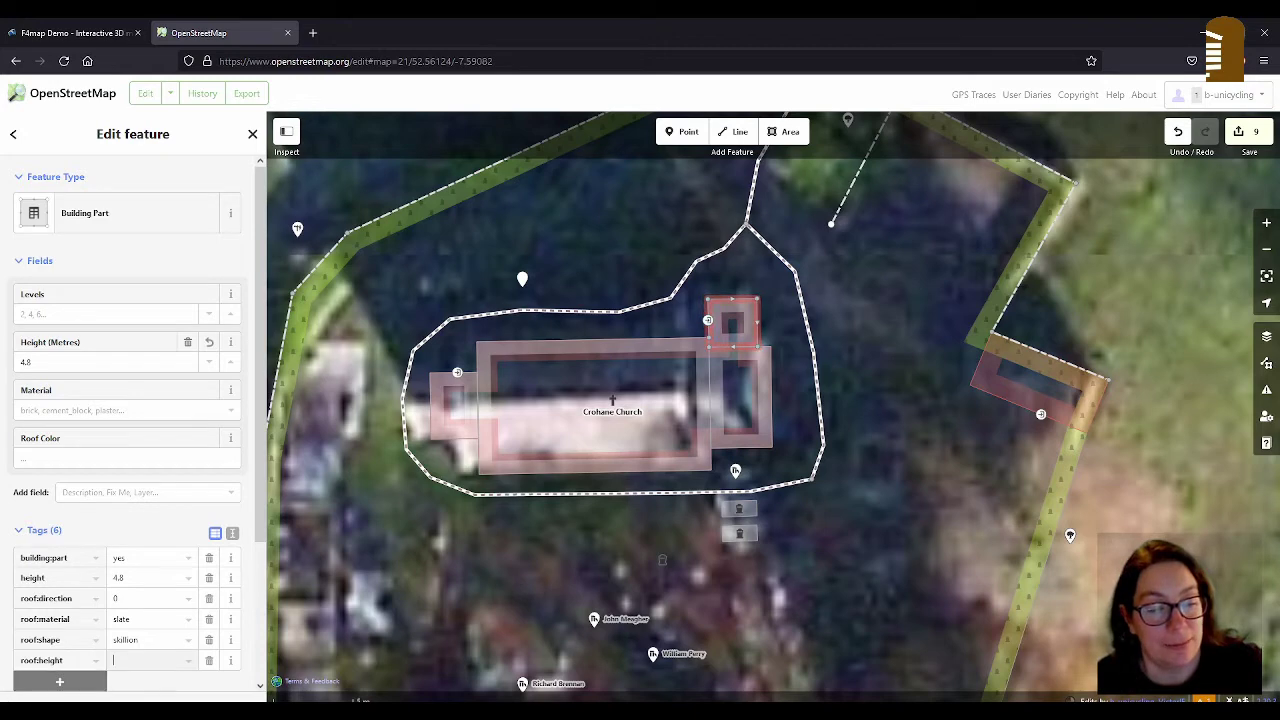
Step: Compute 4.8 ÷ 5 × 2 in Calculator and set the northern annex's roof:height to 2
{"action": "key", "text": "super"}
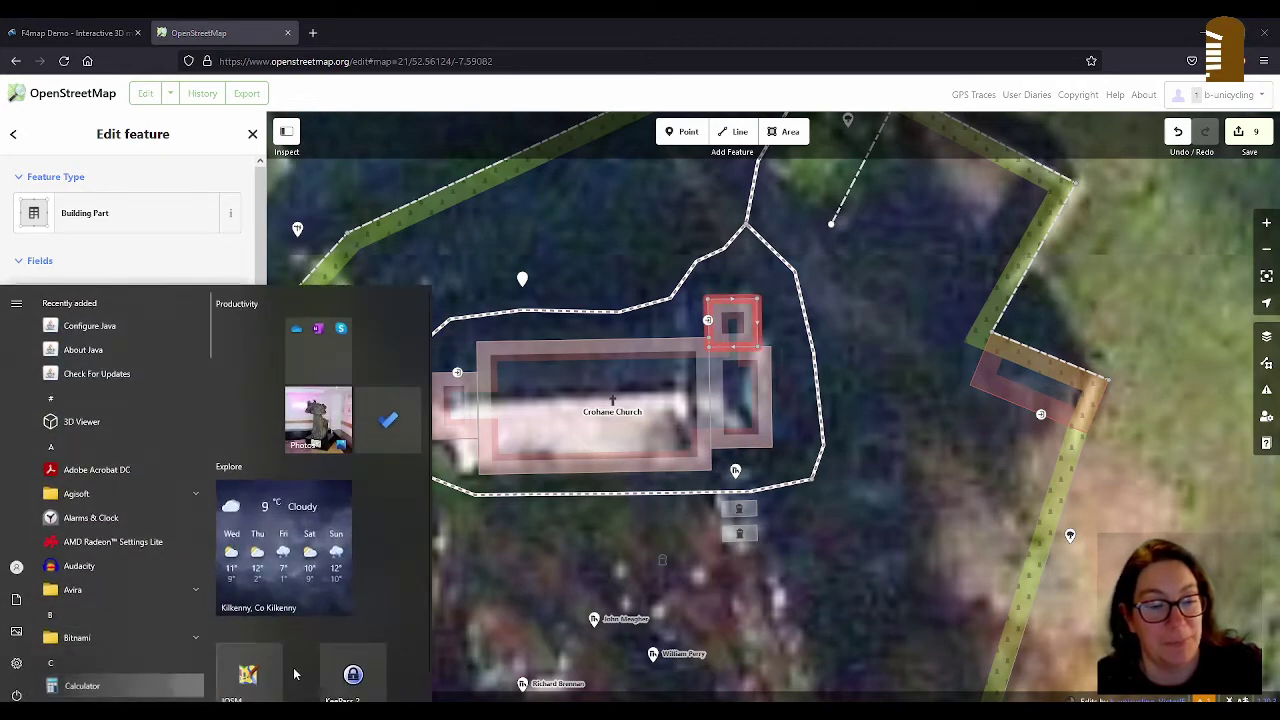
{"action": "left_click", "coordinate": [84, 686]}
{"action": "left_click", "coordinate": [420, 543]}
{"action": "left_click", "coordinate": [745, 665]}
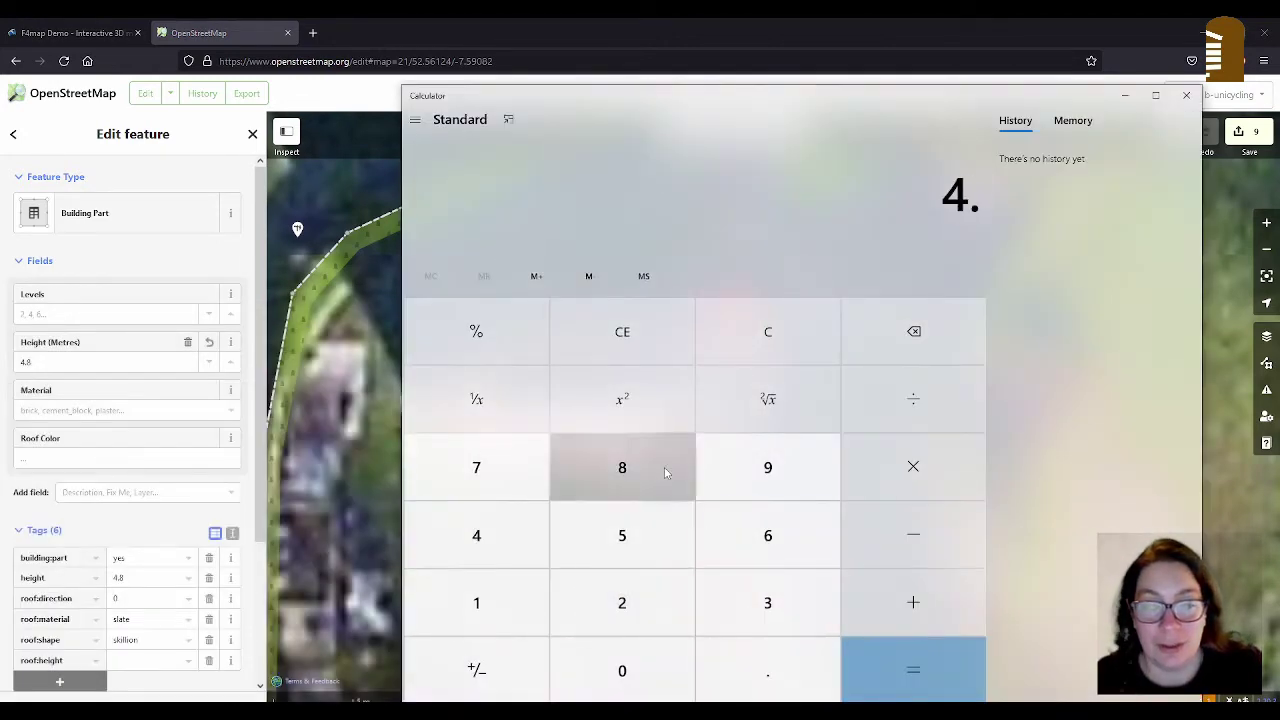
{"action": "left_click", "coordinate": [663, 466]}
{"action": "left_click", "coordinate": [935, 490]}
{"action": "left_click", "coordinate": [622, 535]}
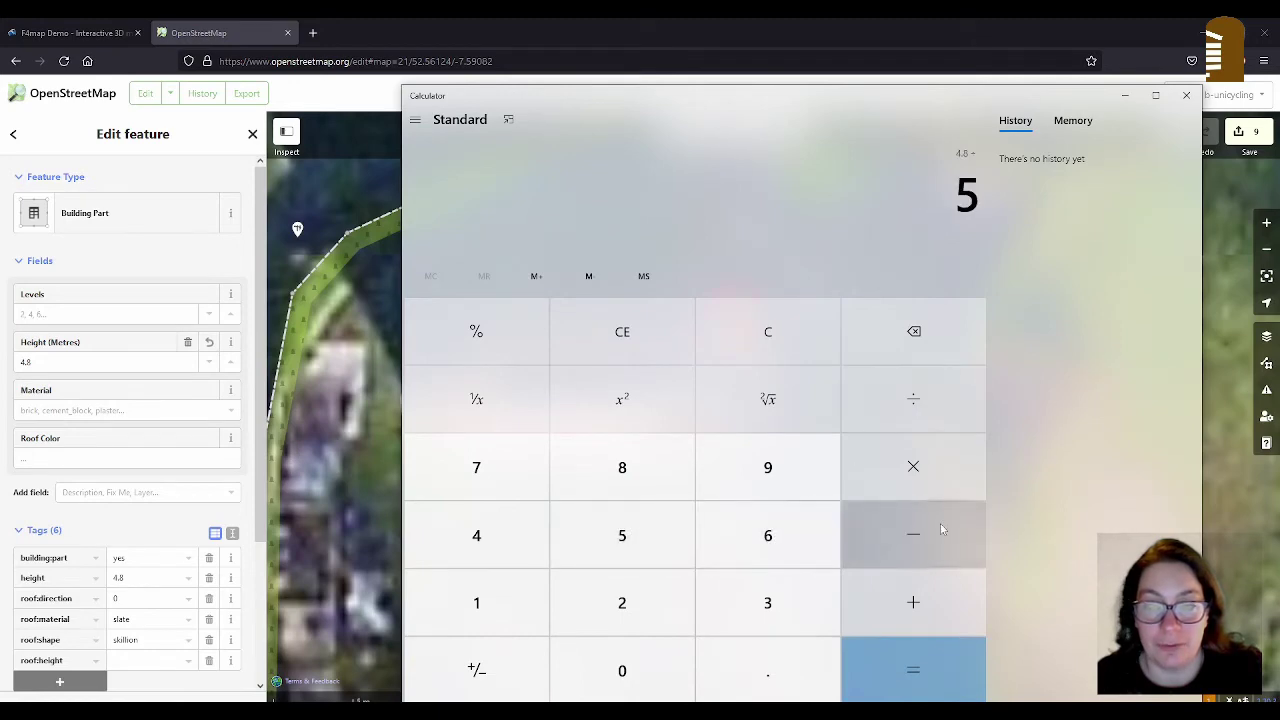
{"action": "left_click", "coordinate": [913, 467]}
{"action": "left_click", "coordinate": [652, 601]}
{"action": "left_click", "coordinate": [934, 680]}
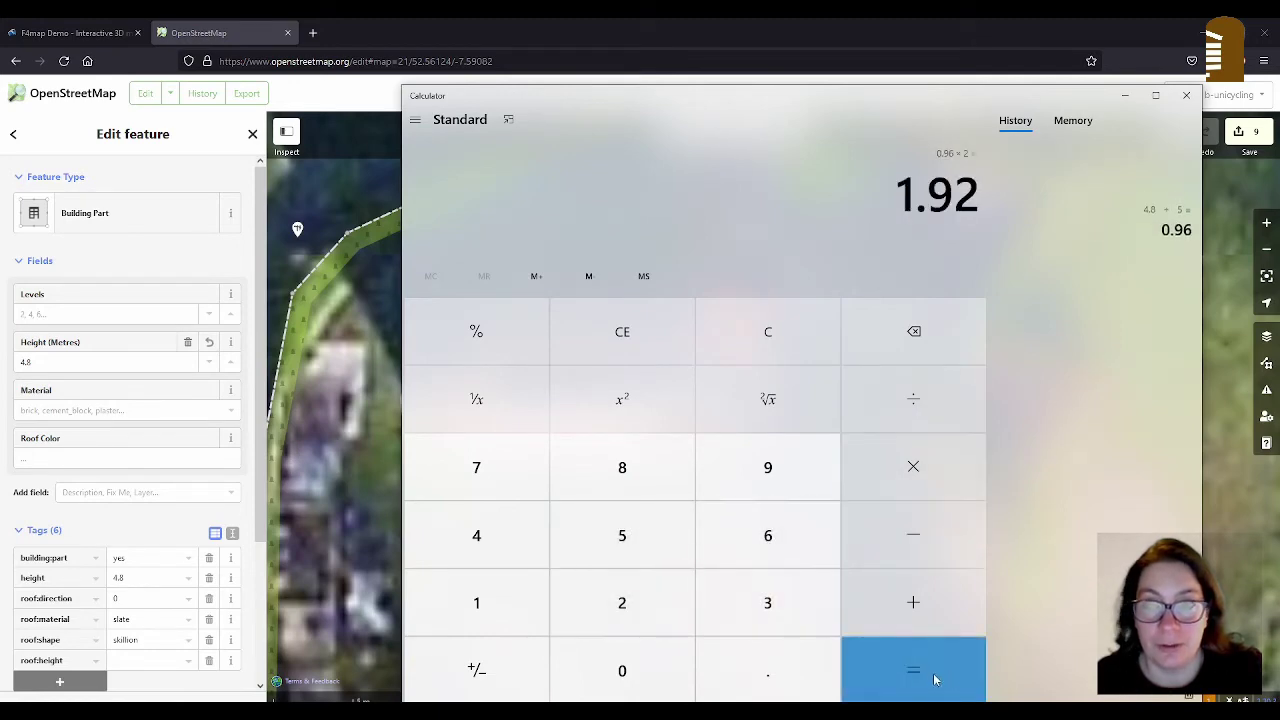
{"action": "left_click", "coordinate": [1186, 95]}
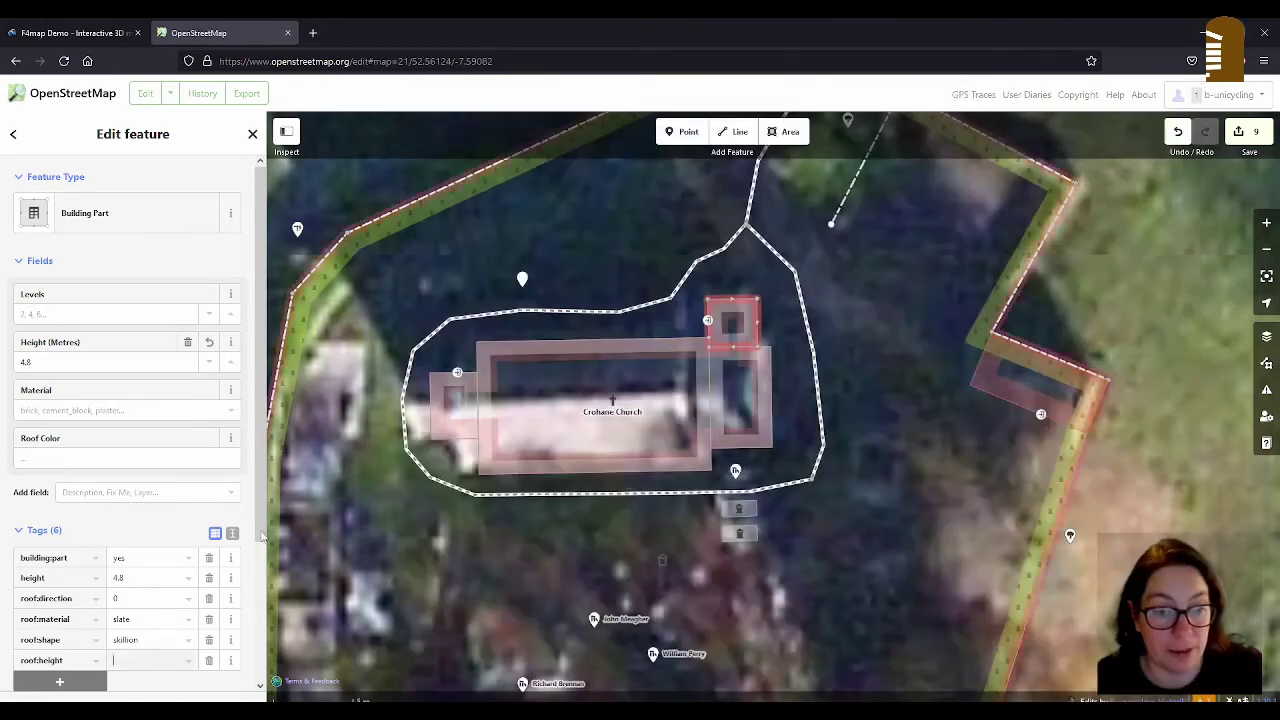
{"action": "type", "text": "2"}
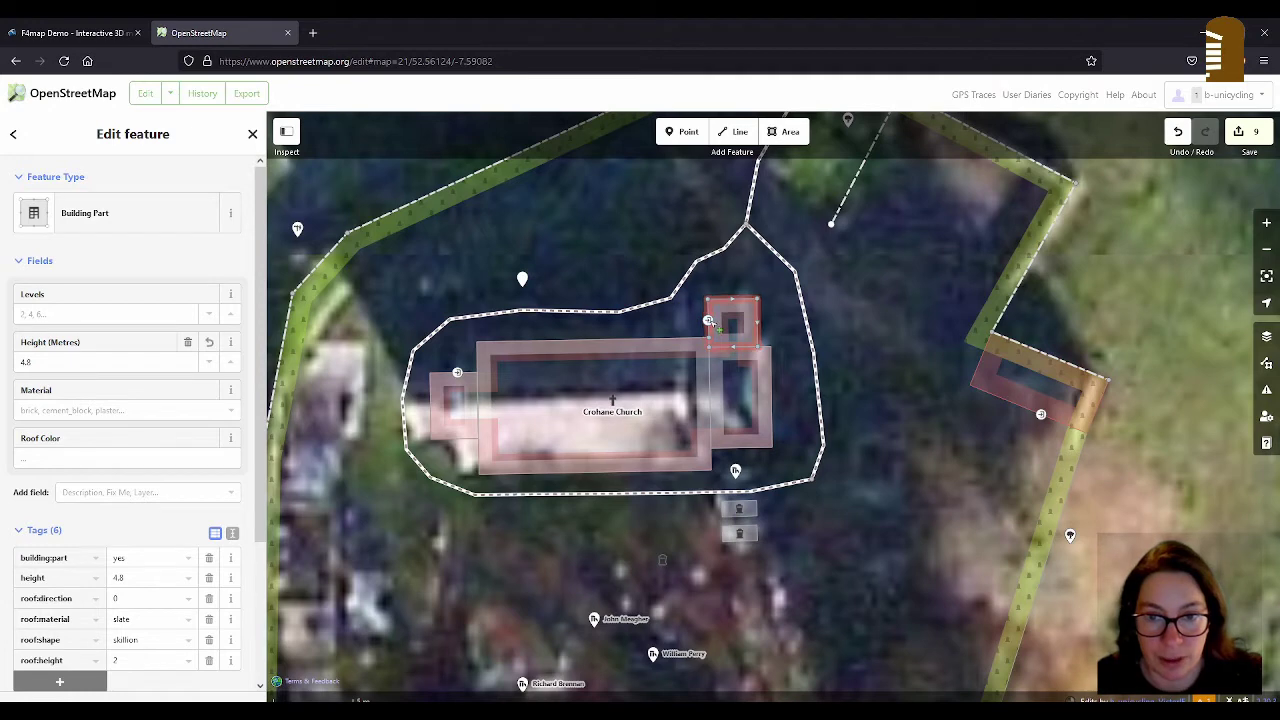
Step: Add the northern annex building part to the Crohane Church relation with the role part
{"action": "scroll", "coordinate": [120, 450], "scroll_direction": "down", "scroll_amount": 3}
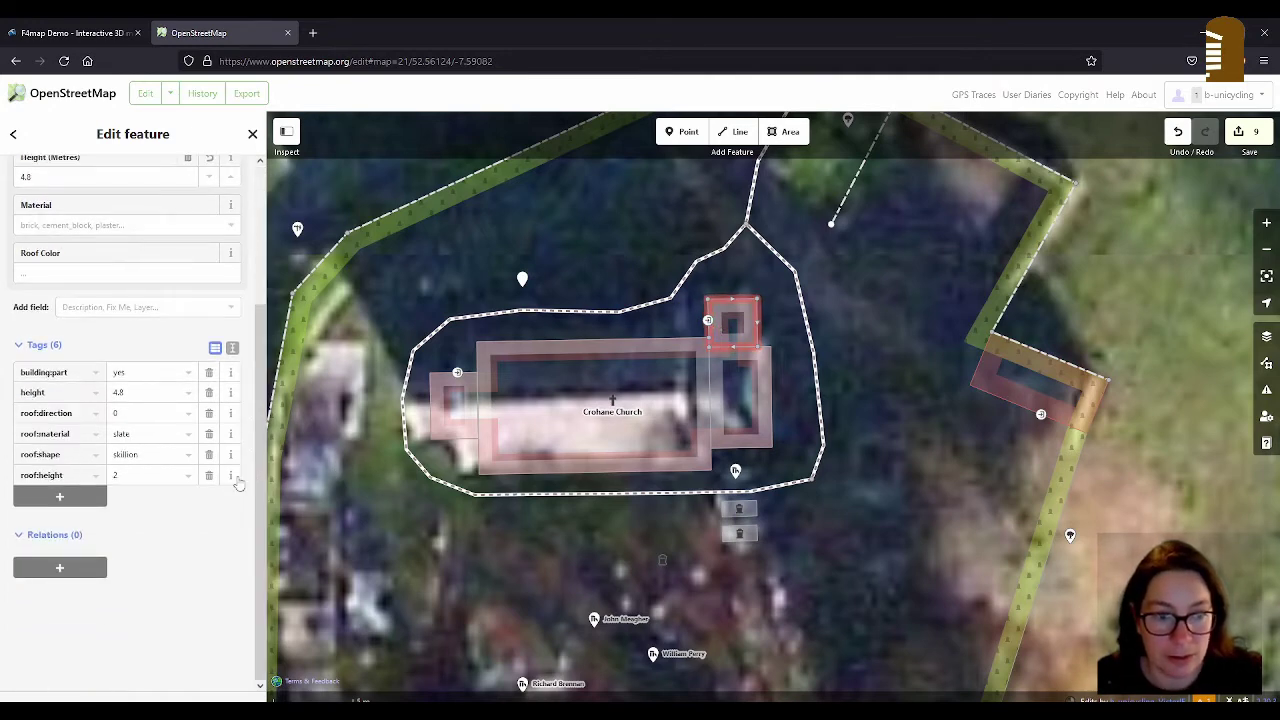
{"action": "left_click", "coordinate": [80, 566]}
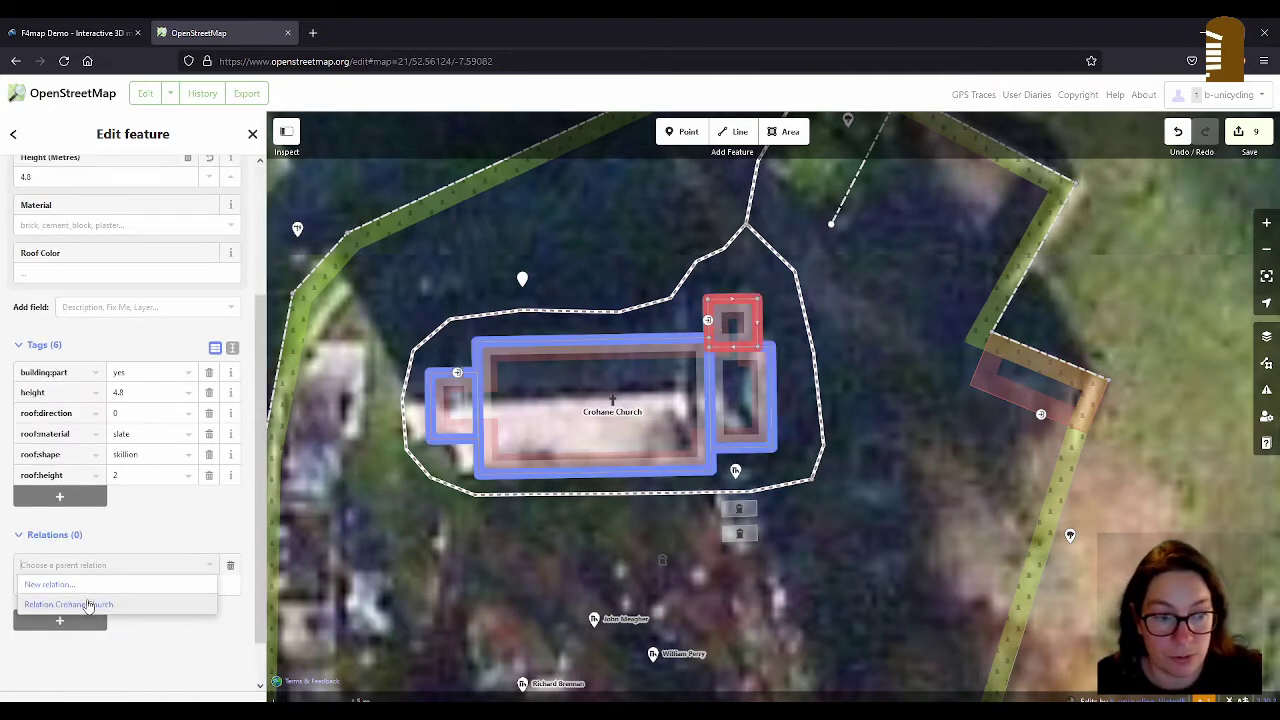
{"action": "left_click", "coordinate": [89, 583]}
{"action": "type", "text": "pa"}
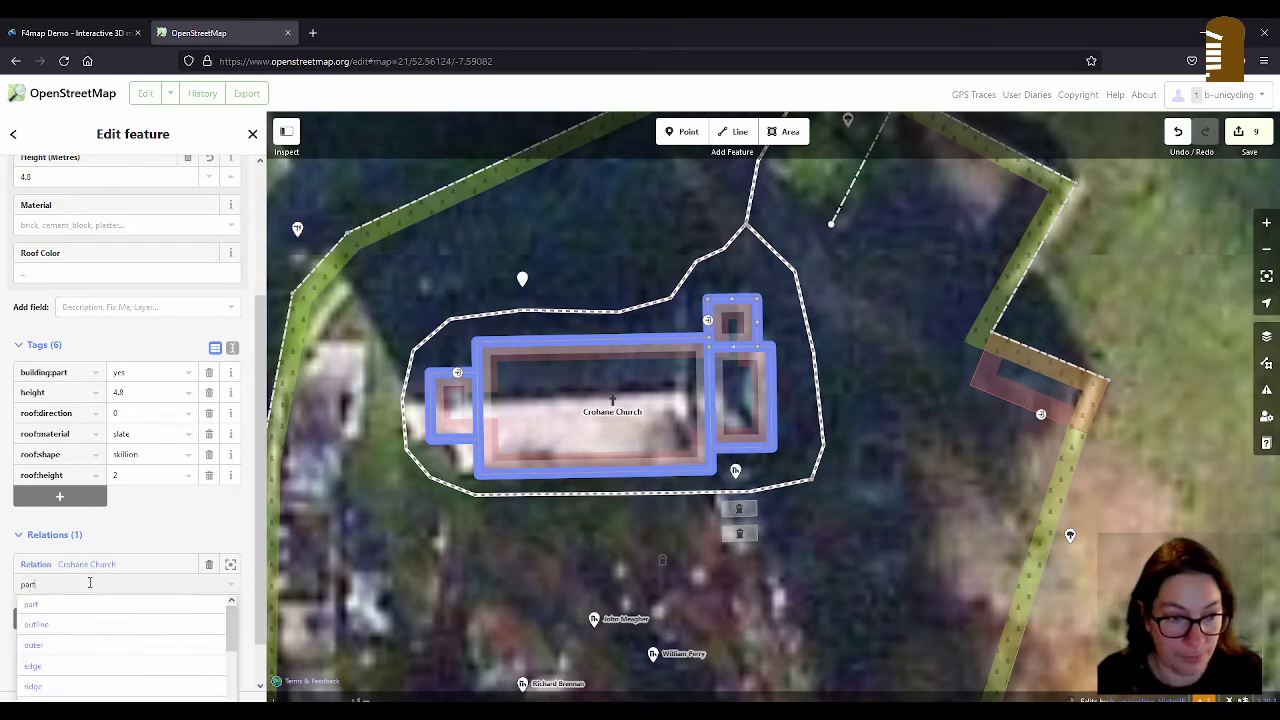
{"action": "type", "text": "rt"}
{"action": "left_click", "coordinate": [506, 554]}
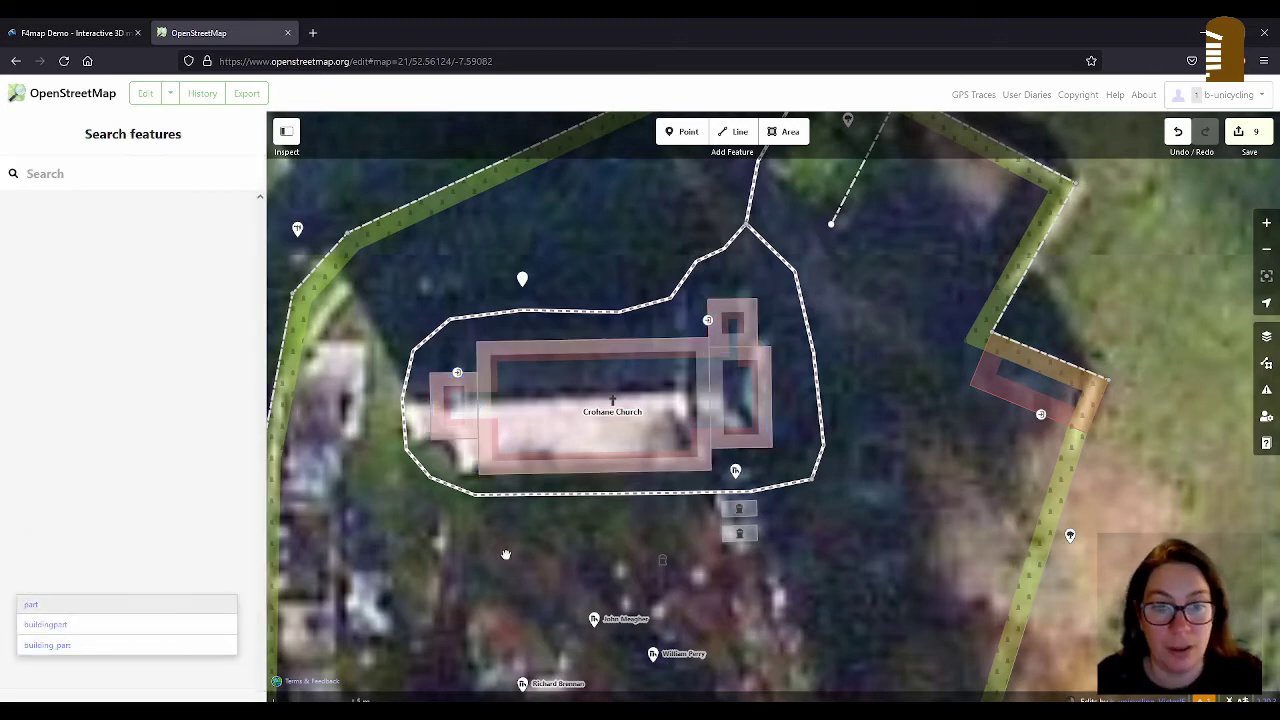
Step: Add a node midway along the east wall of the east end building part and make it a Point feature
{"action": "left_click", "coordinate": [689, 131]}
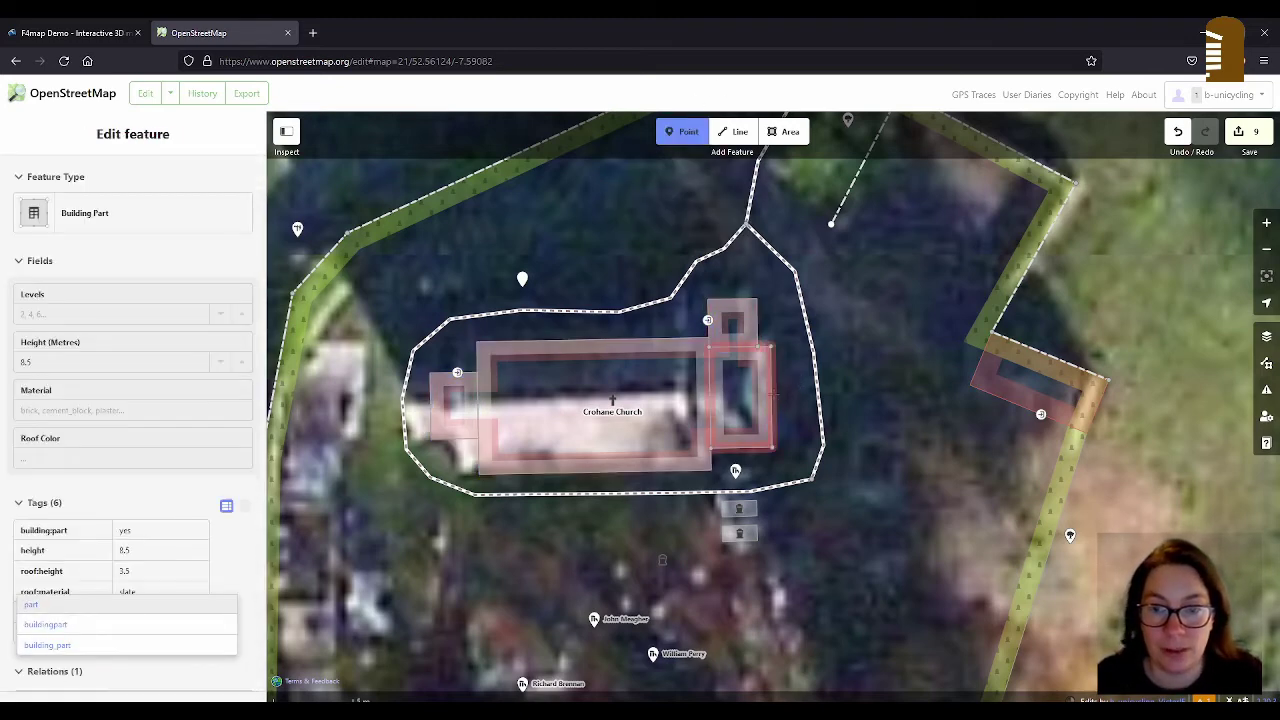
{"action": "key", "text": "Escape"}
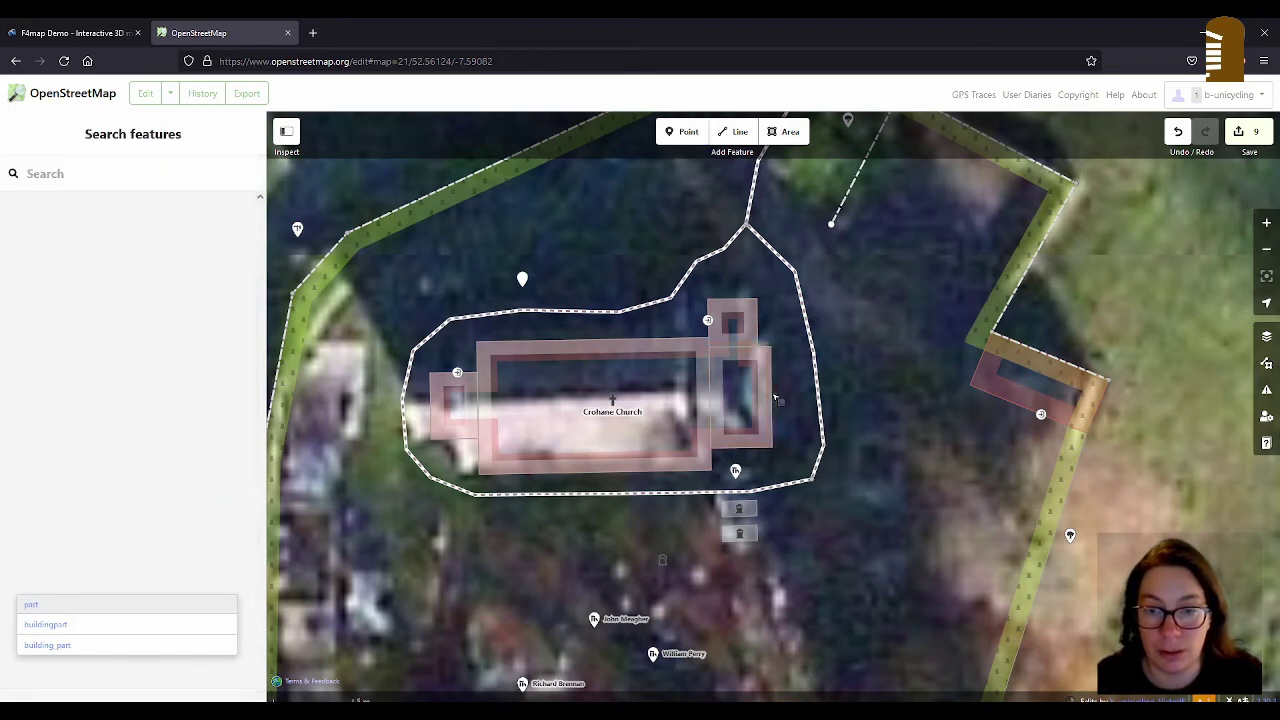
{"action": "scroll", "coordinate": [775, 399], "scroll_direction": "up", "scroll_amount": 2}
{"action": "left_click", "coordinate": [775, 400]}
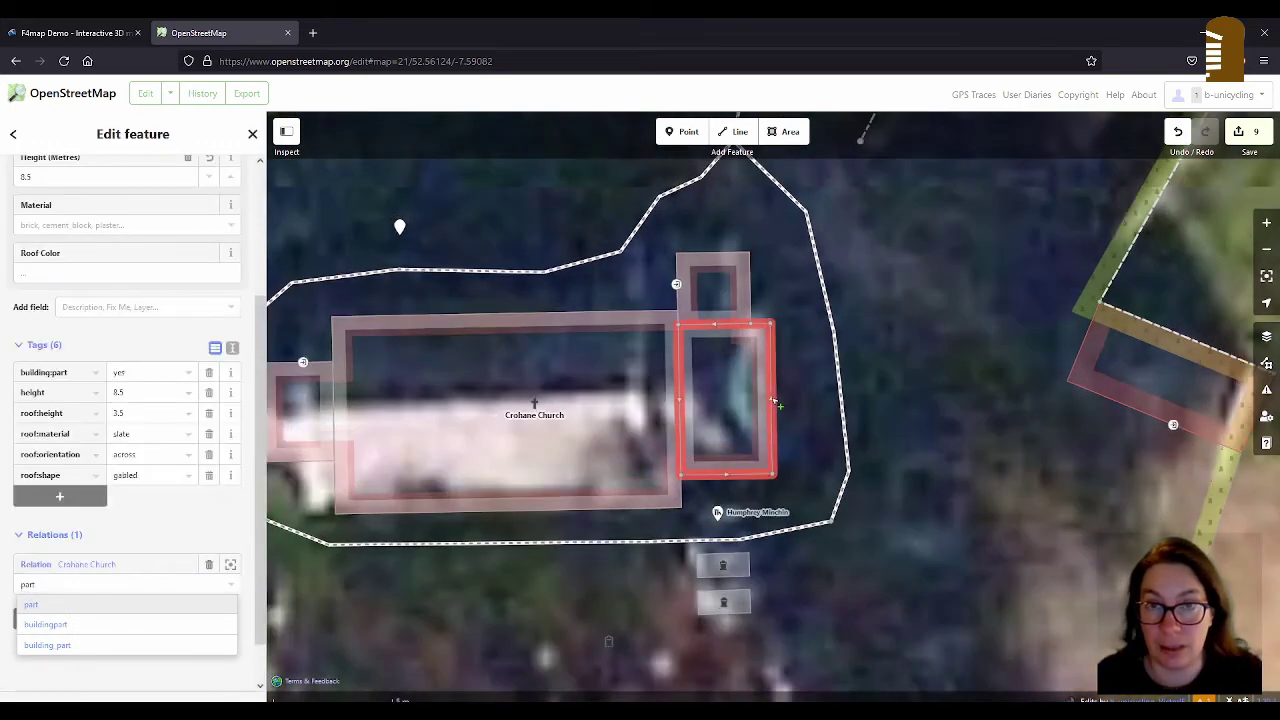
{"action": "left_click", "coordinate": [810, 458]}
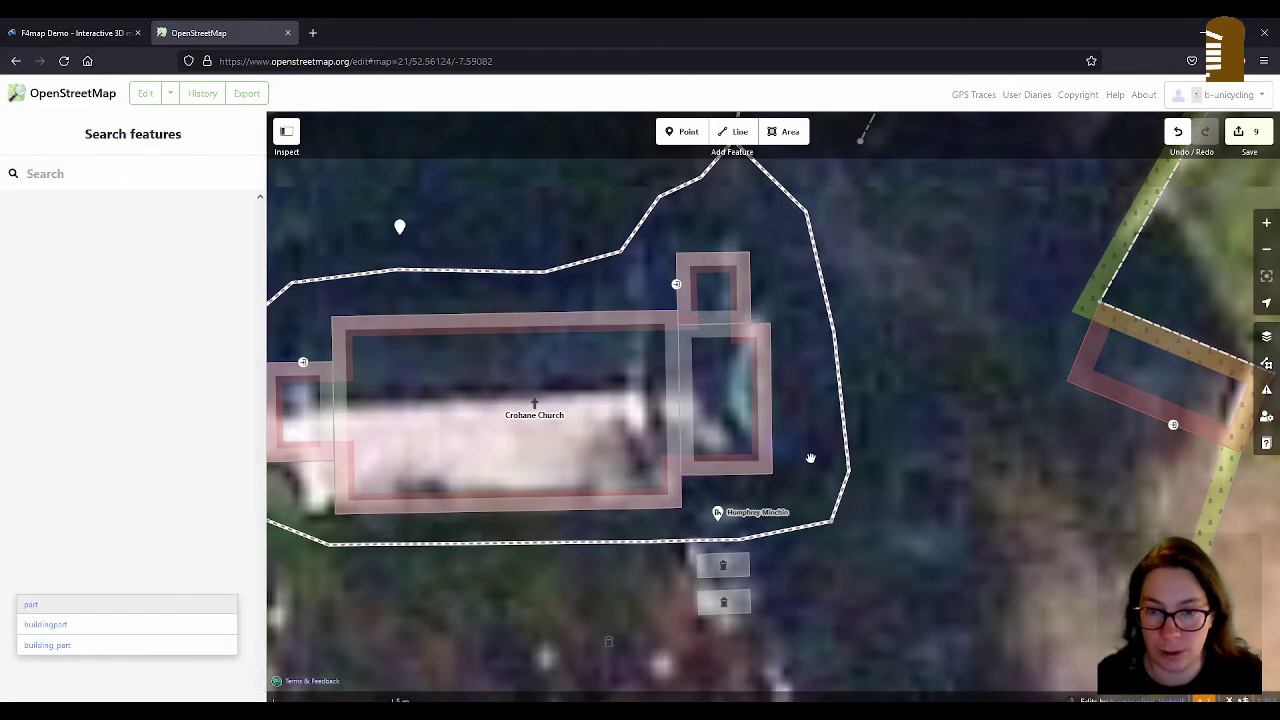
{"action": "left_click", "coordinate": [774, 400]}
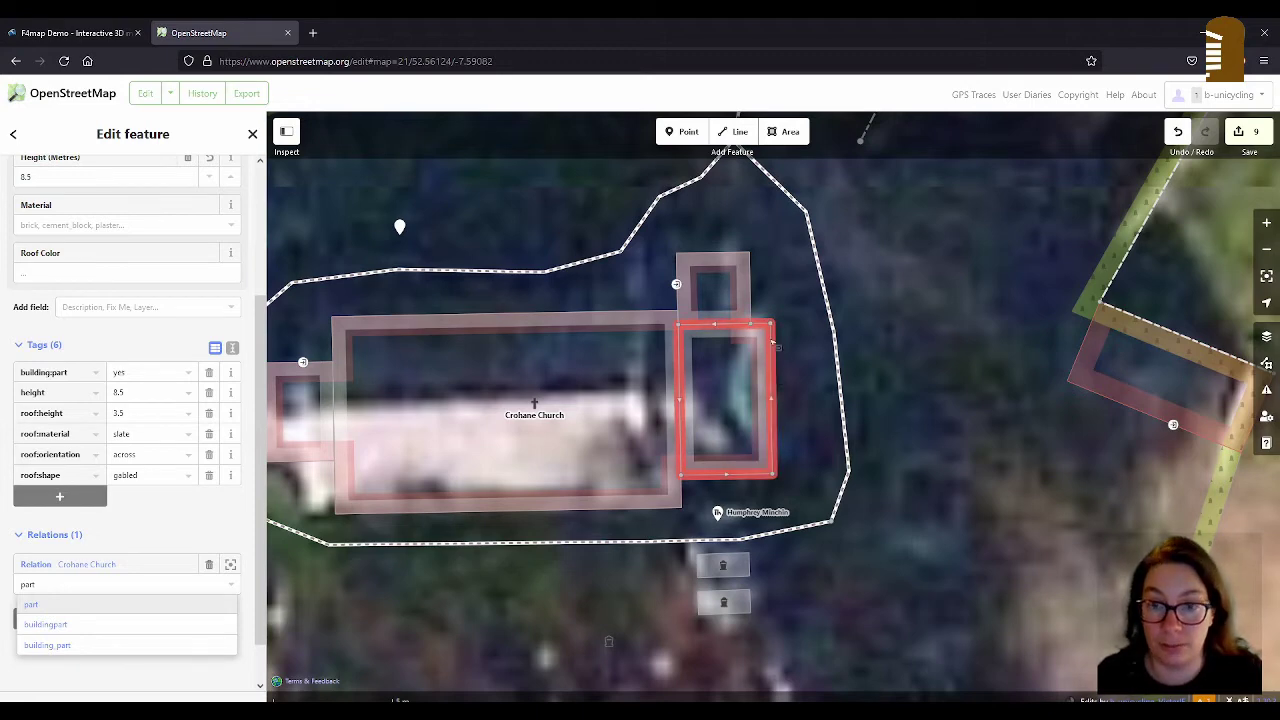
{"action": "double_click", "coordinate": [772, 399]}
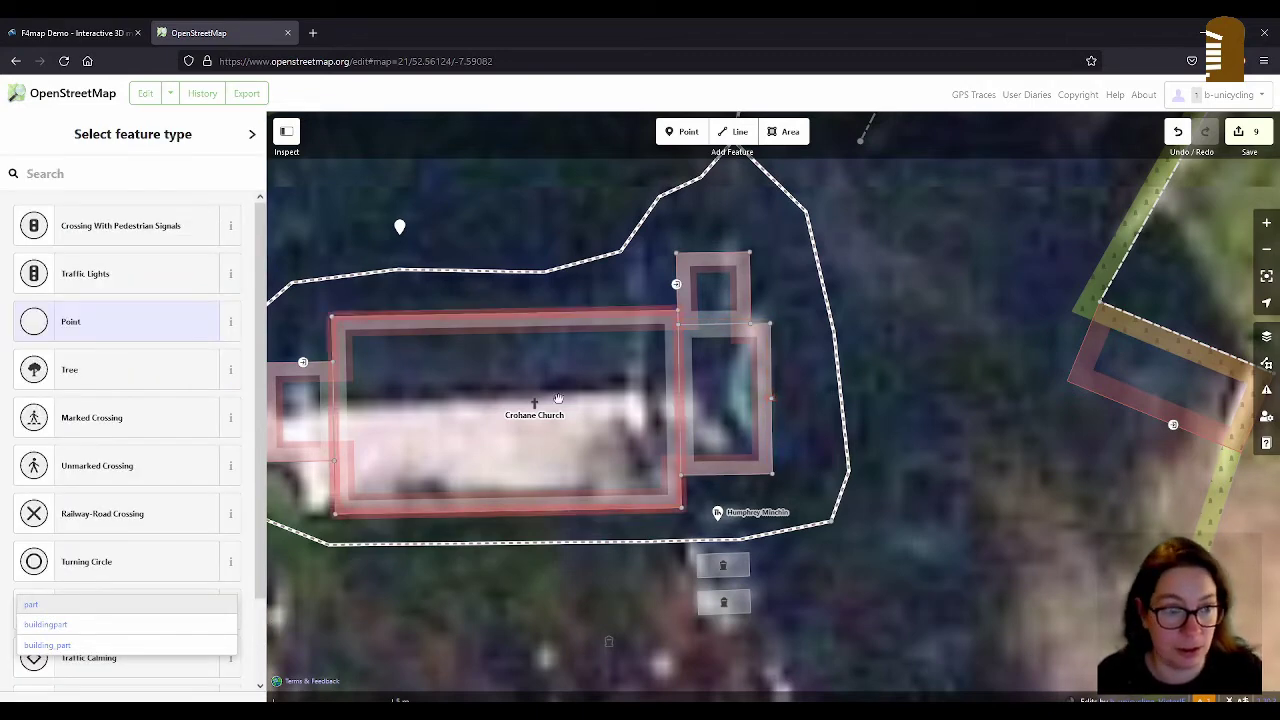
{"action": "left_click", "coordinate": [121, 320]}
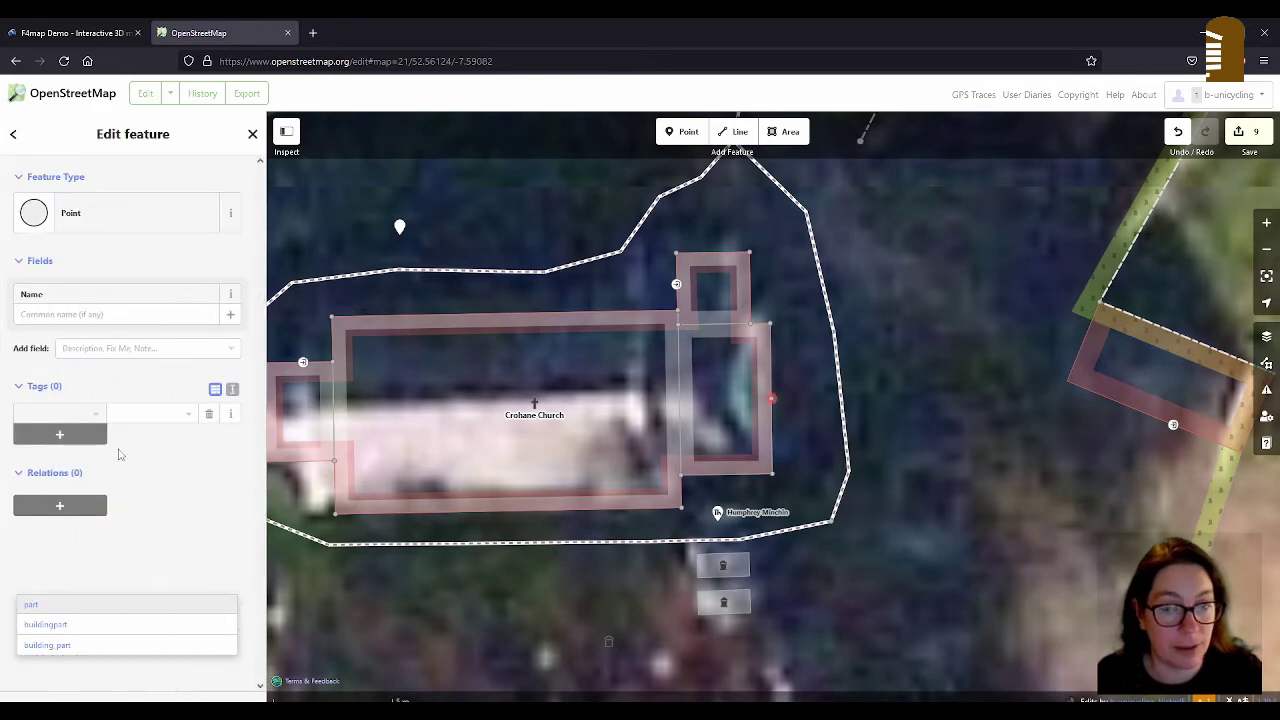
Step: Add a window tag with the value yes to the east wall point
{"action": "type", "text": "window"}
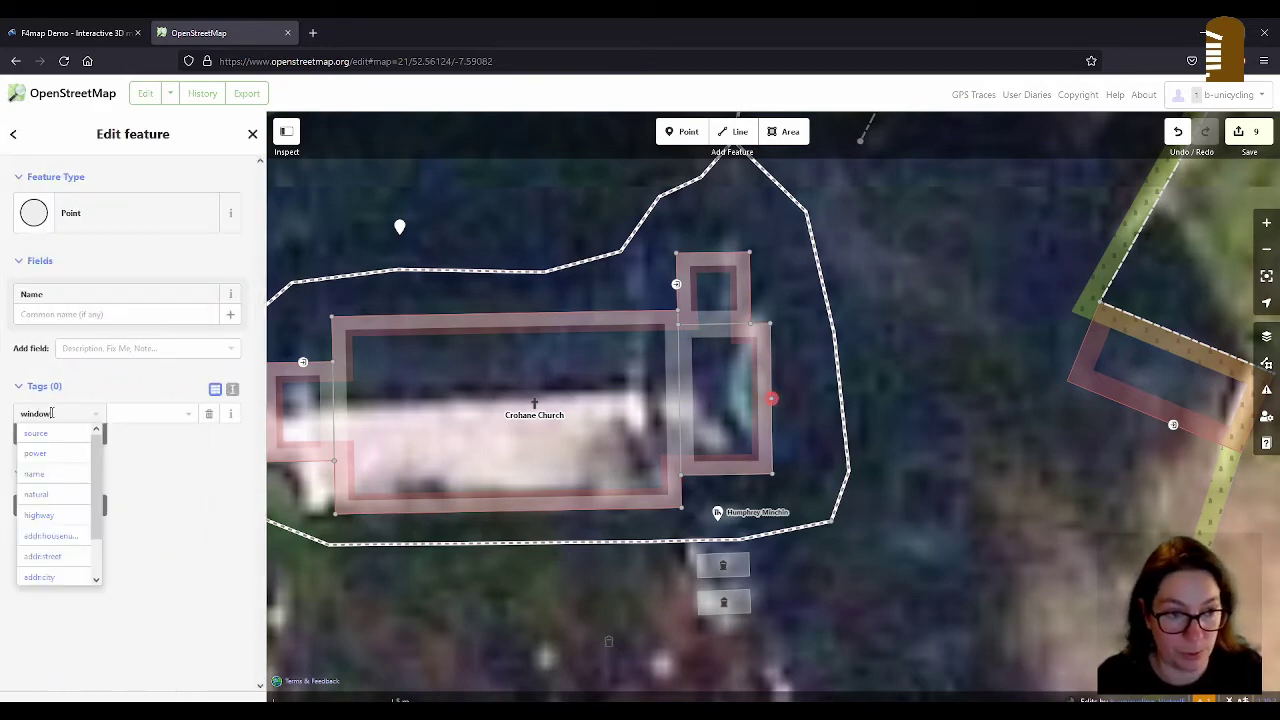
{"action": "key", "text": "Tab"}
{"action": "type", "text": "yes"}
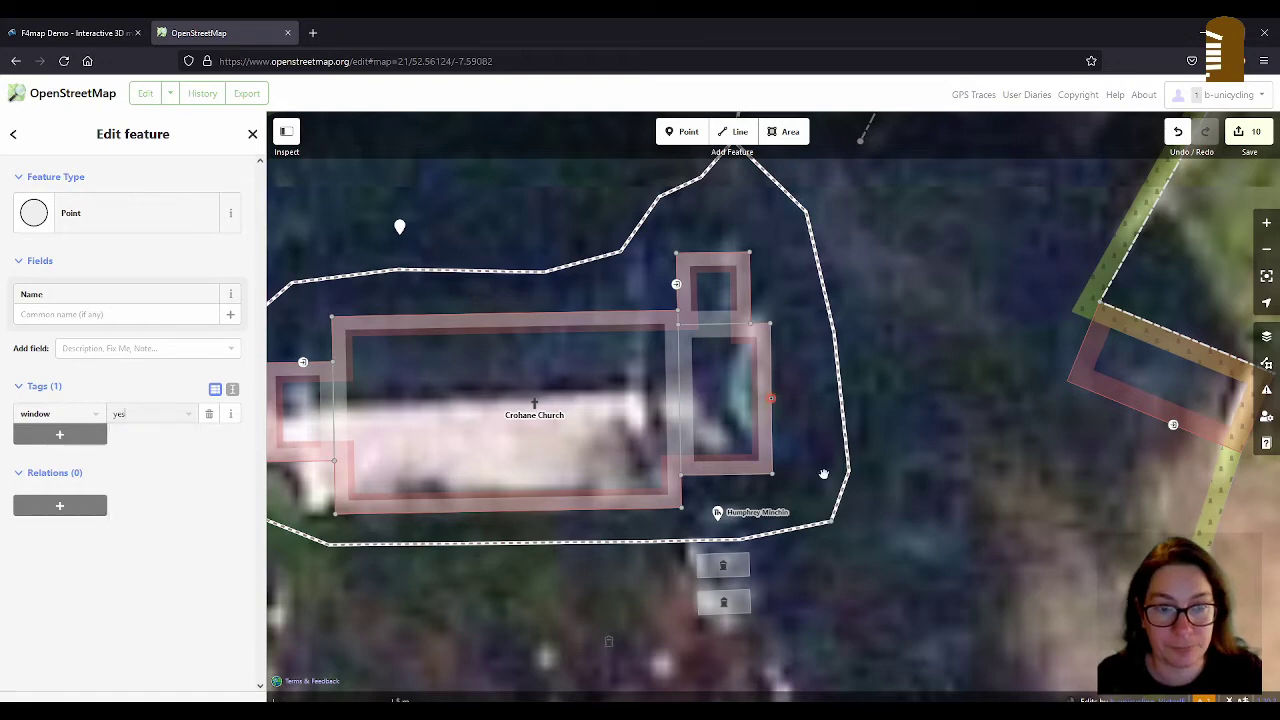
{"action": "left_click", "coordinate": [829, 397]}
Step: Examine the window point on the east wall and the outlines of the church and its parts
{"action": "scroll", "coordinate": [849, 411], "scroll_direction": "down", "scroll_amount": 2}
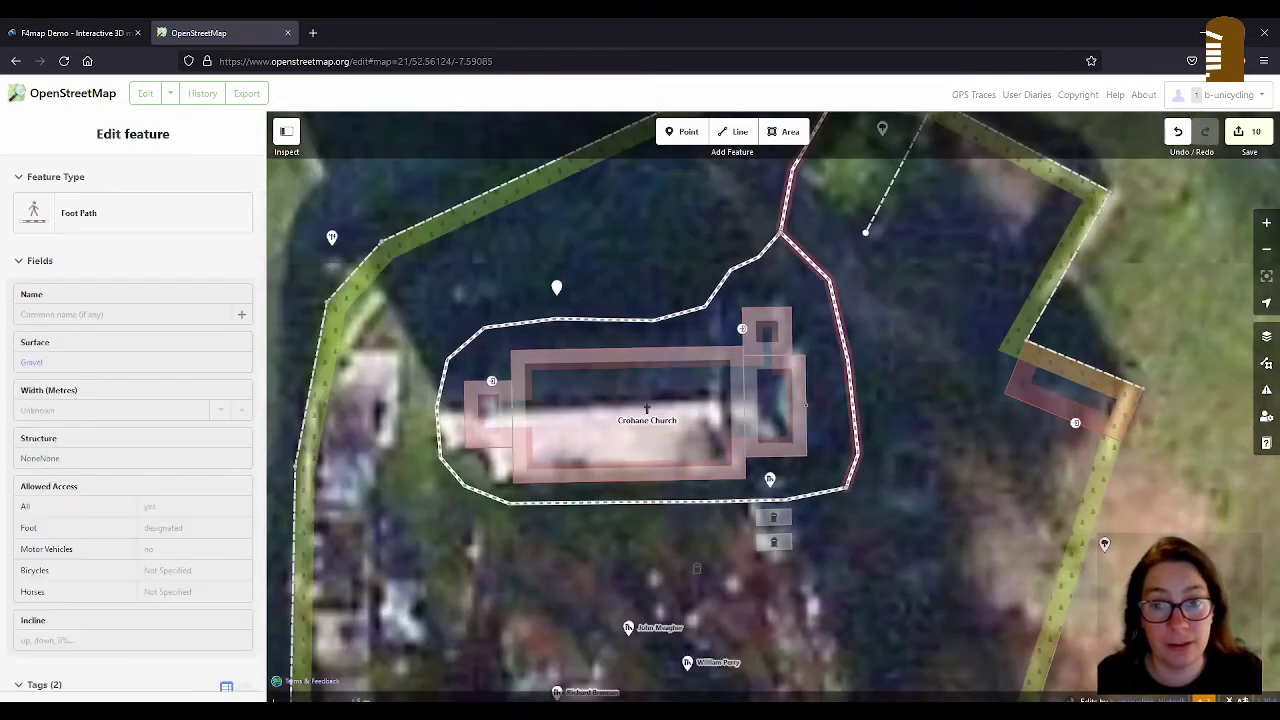
{"action": "scroll", "coordinate": [825, 413], "scroll_direction": "up", "scroll_amount": 2}
{"action": "left_click", "coordinate": [806, 405]}
{"action": "scroll", "coordinate": [806, 405], "scroll_direction": "up", "scroll_amount": 2}
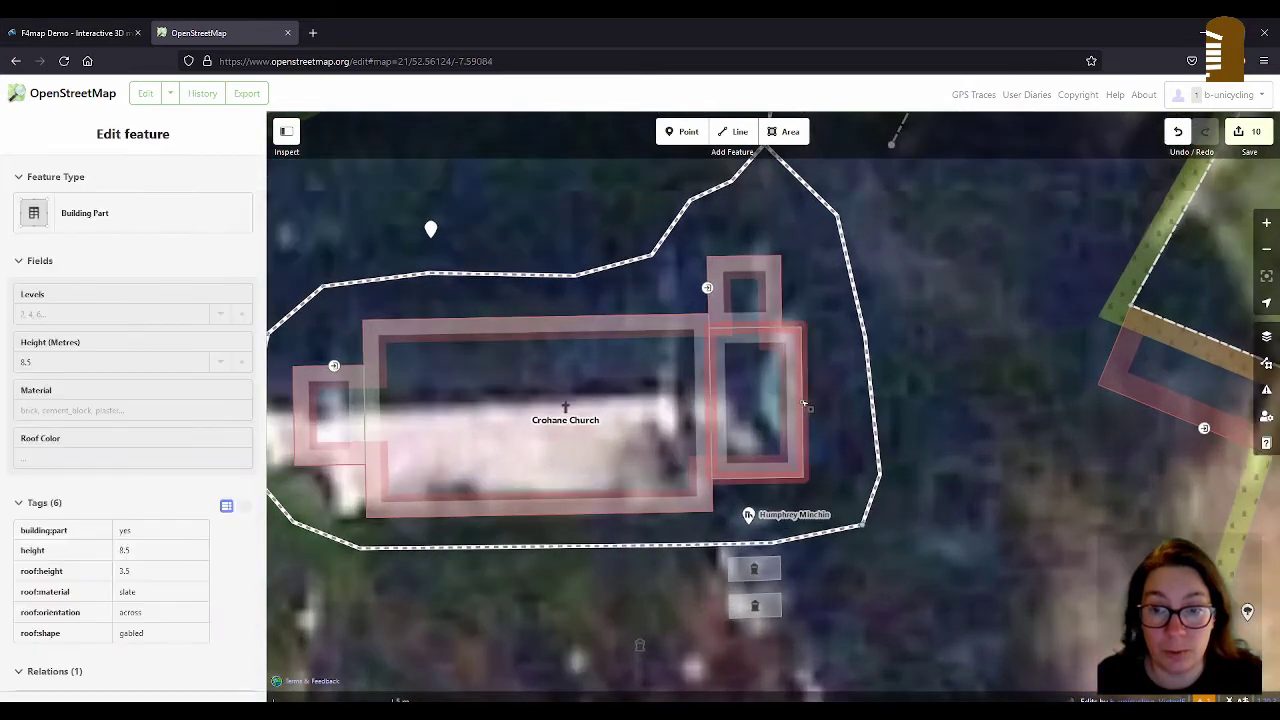
{"action": "left_click", "coordinate": [840, 440]}
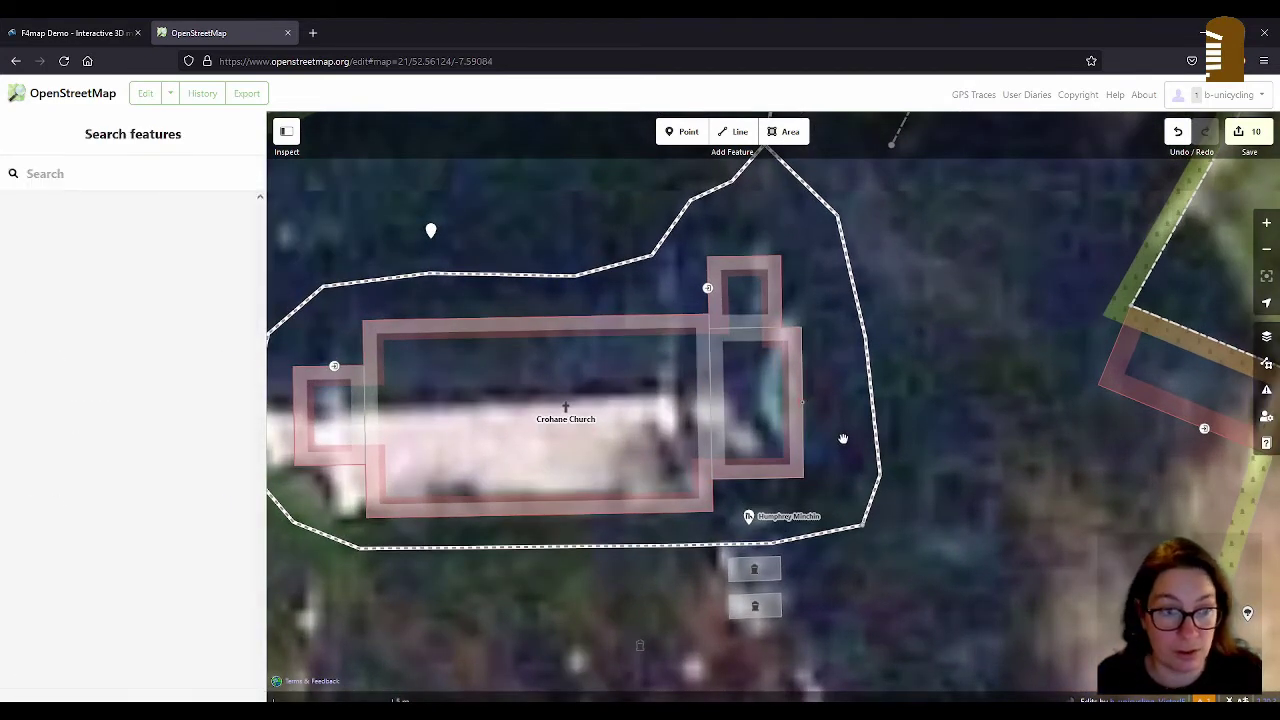
{"action": "scroll", "coordinate": [844, 440], "scroll_direction": "down", "scroll_amount": 2}
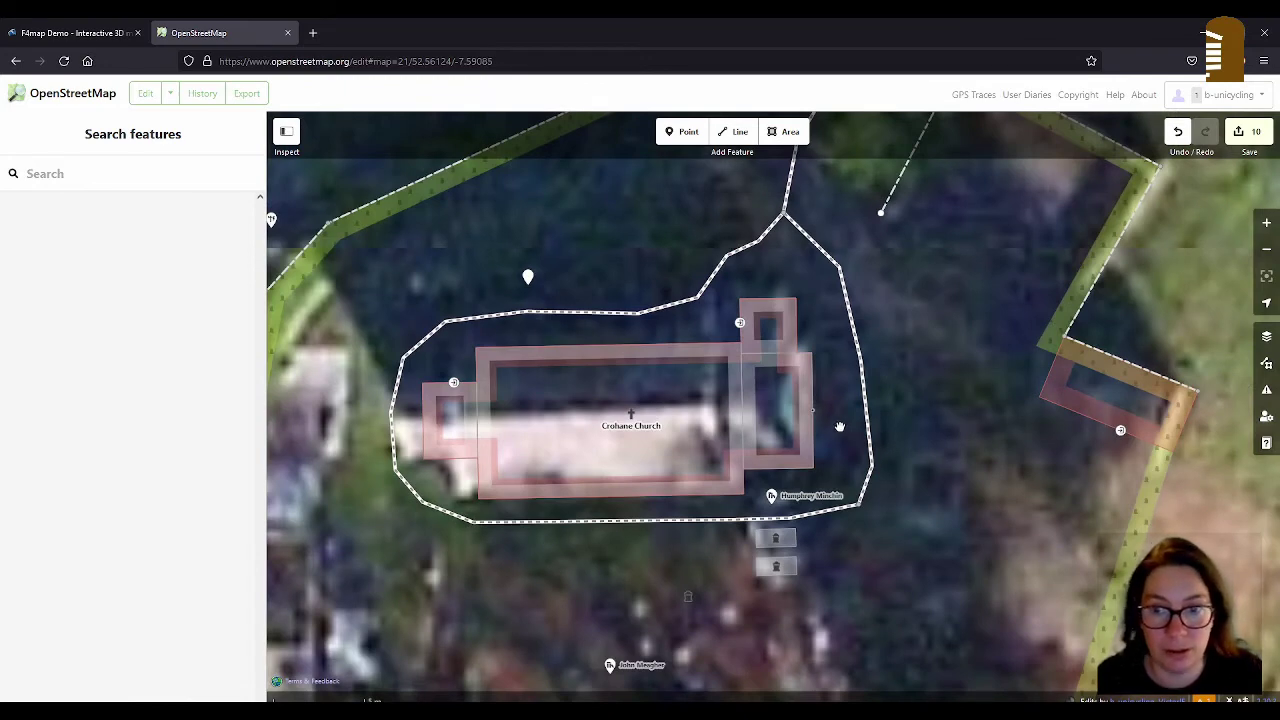
{"action": "left_click", "coordinate": [814, 411]}
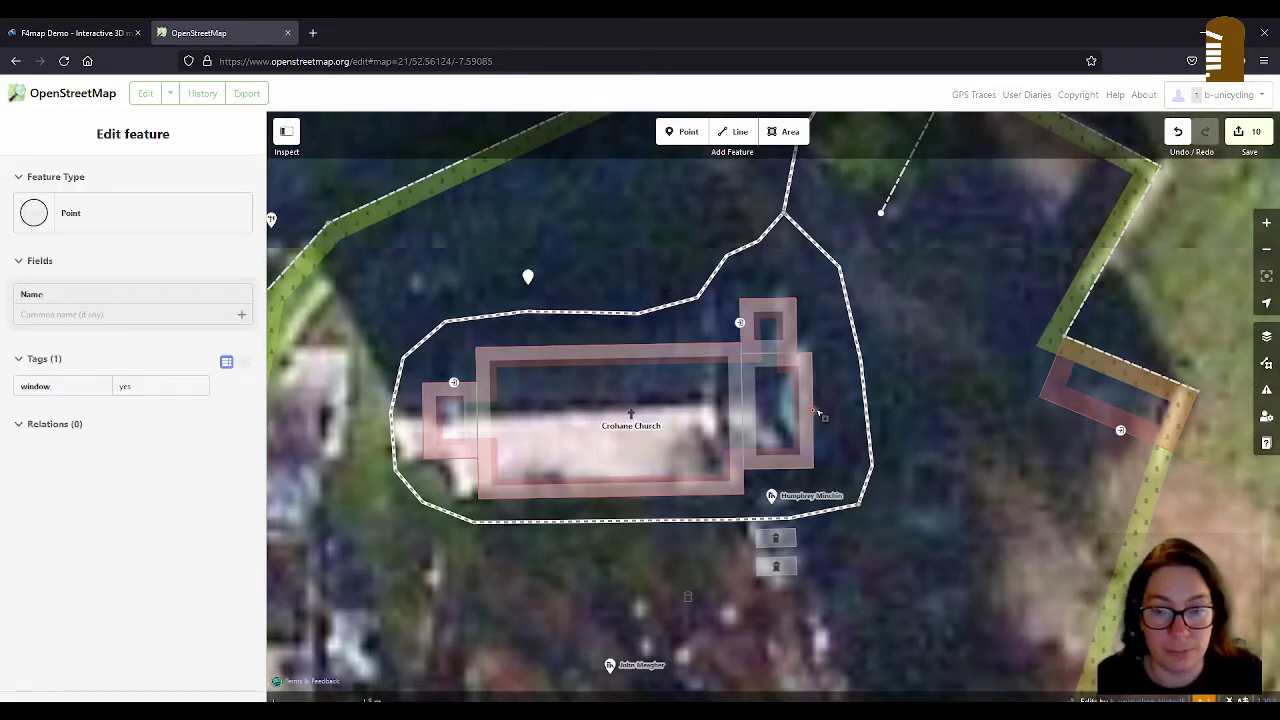
{"action": "left_click", "coordinate": [847, 408]}
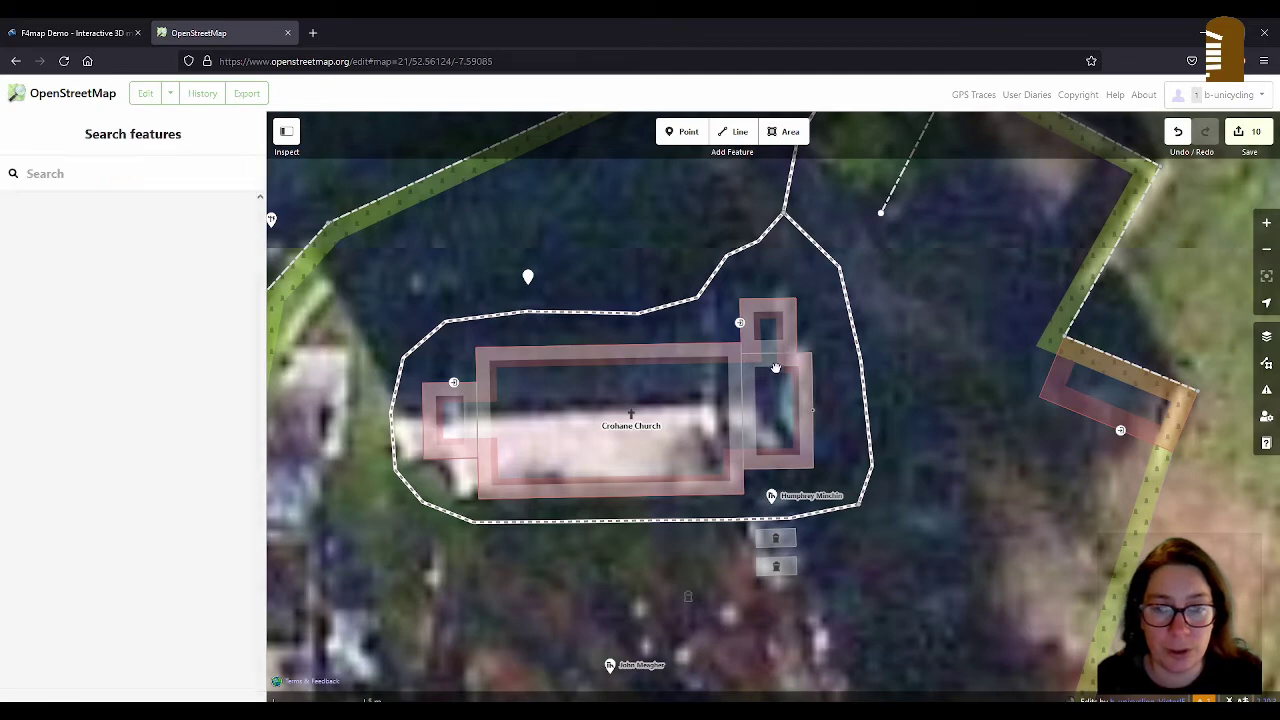
{"action": "left_click", "coordinate": [709, 352]}
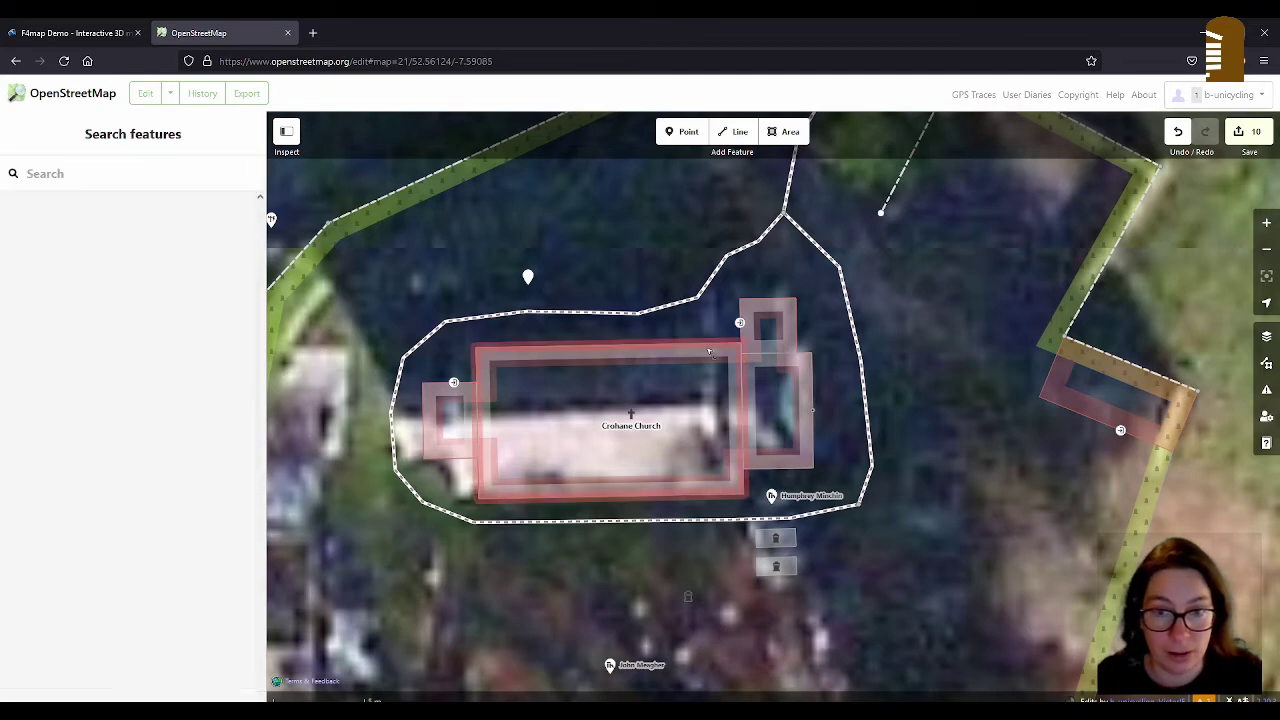
{"action": "key", "text": "Escape"}
{"action": "left_click", "coordinate": [636, 349]}
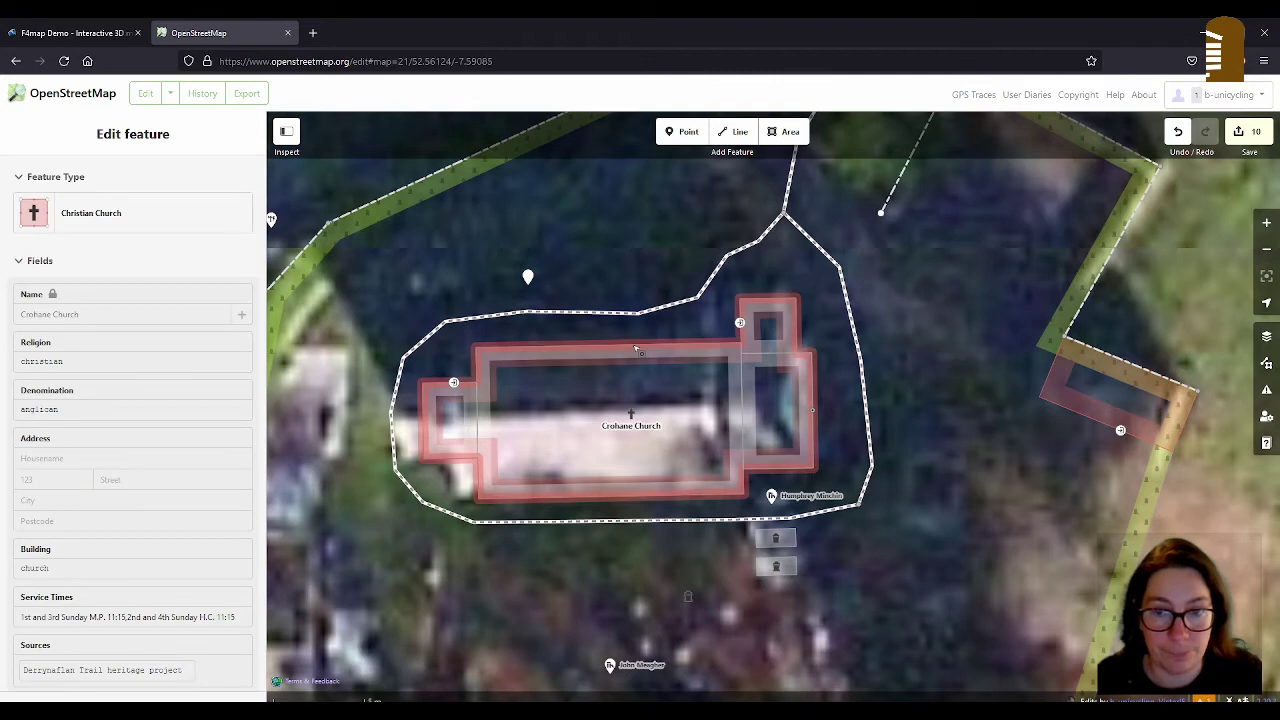
{"action": "key", "text": "Escape"}
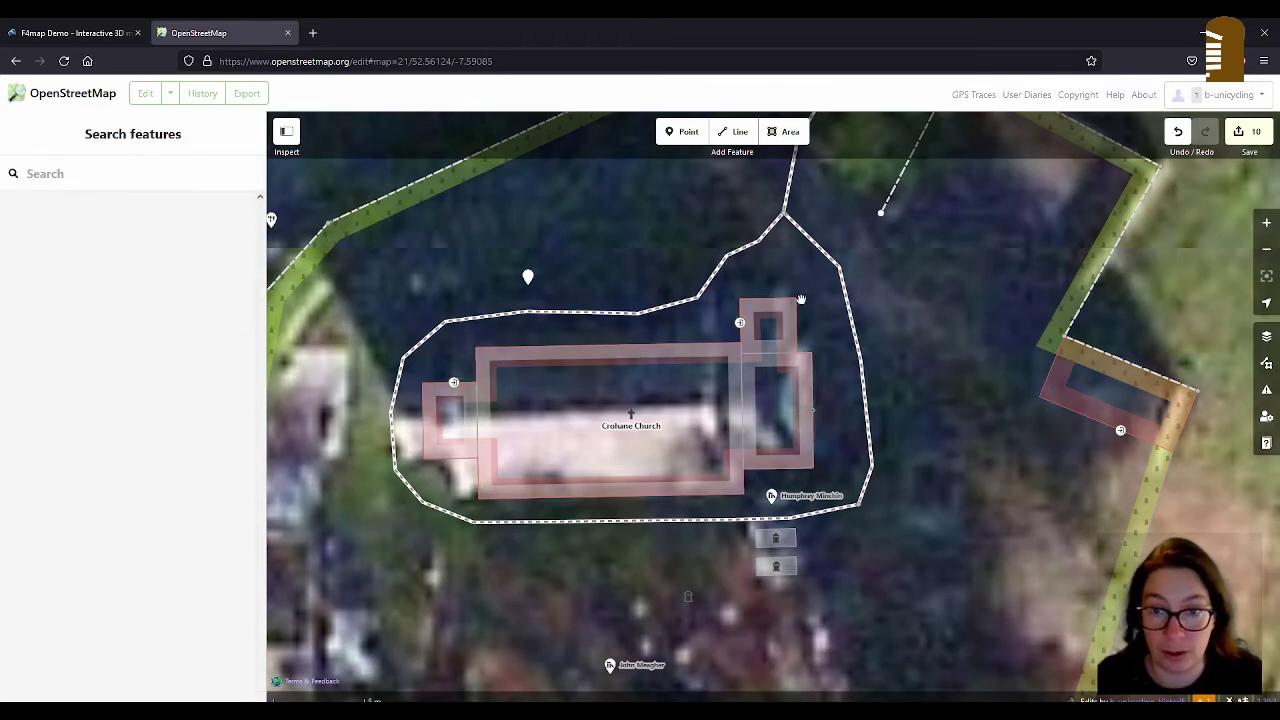
Step: Check the church photo for the buttresses and draw a small four-cornered area across the northwest corner of the nave
{"action": "scroll", "coordinate": [801, 299], "scroll_direction": "up", "scroll_amount": 2}
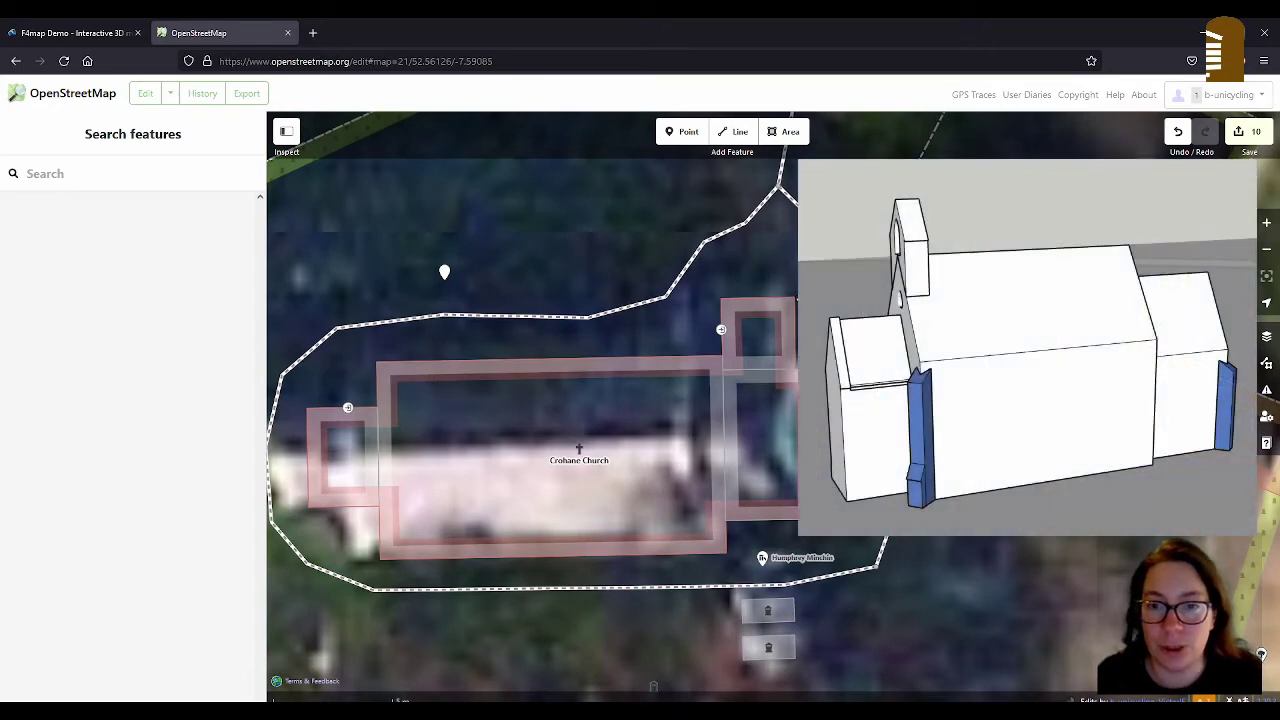
{"action": "scroll", "coordinate": [780, 282], "scroll_direction": "up", "scroll_amount": 1}
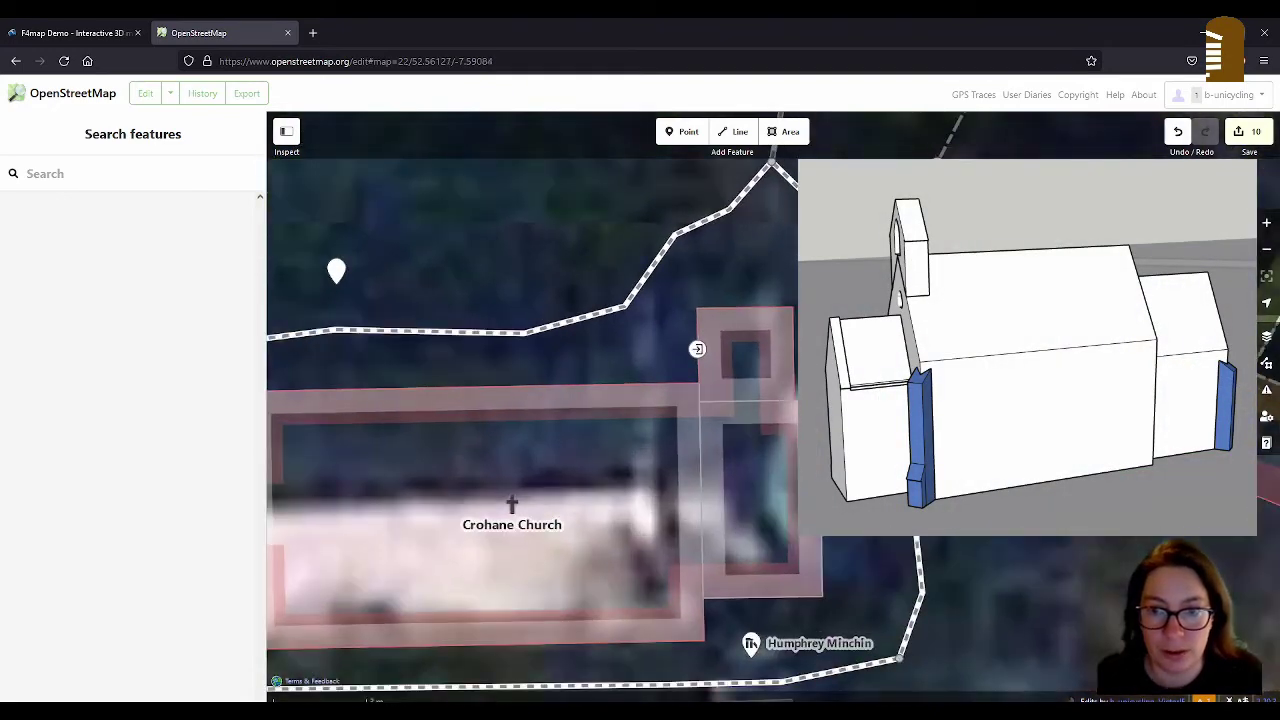
{"action": "scroll", "coordinate": [810, 290], "scroll_direction": "down", "scroll_amount": 1}
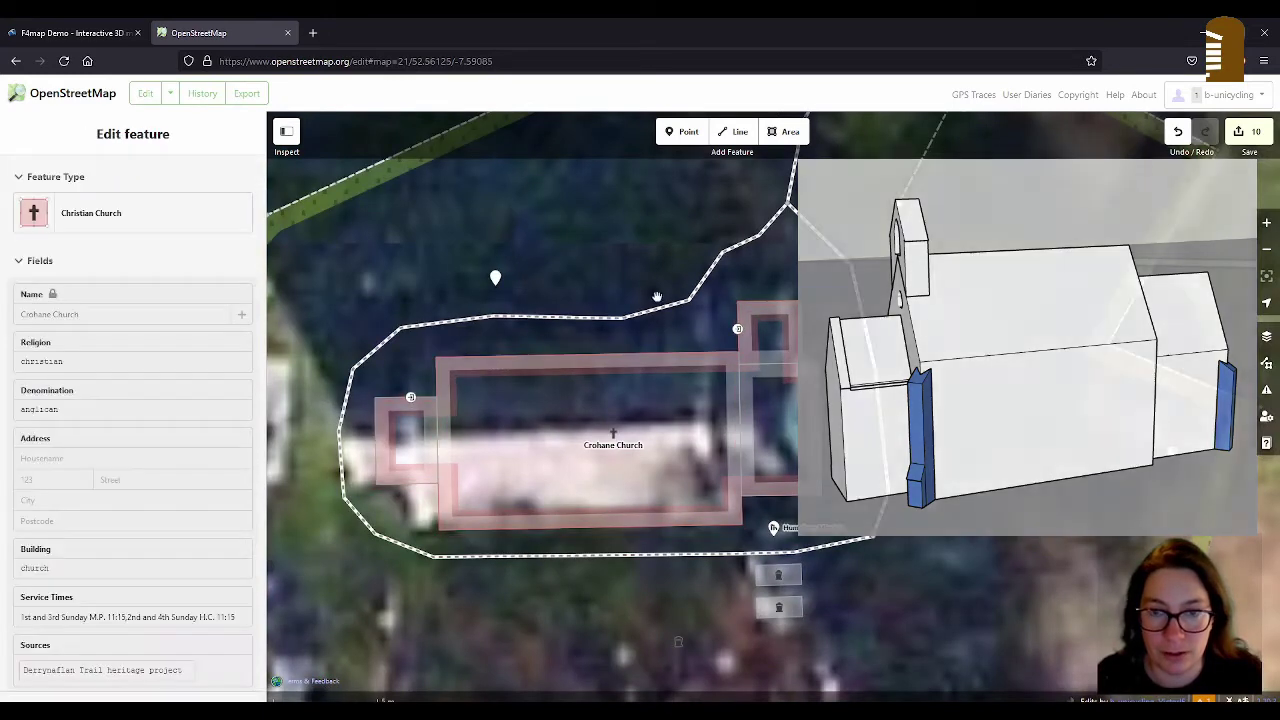
{"action": "key", "text": "alt+Tab"}
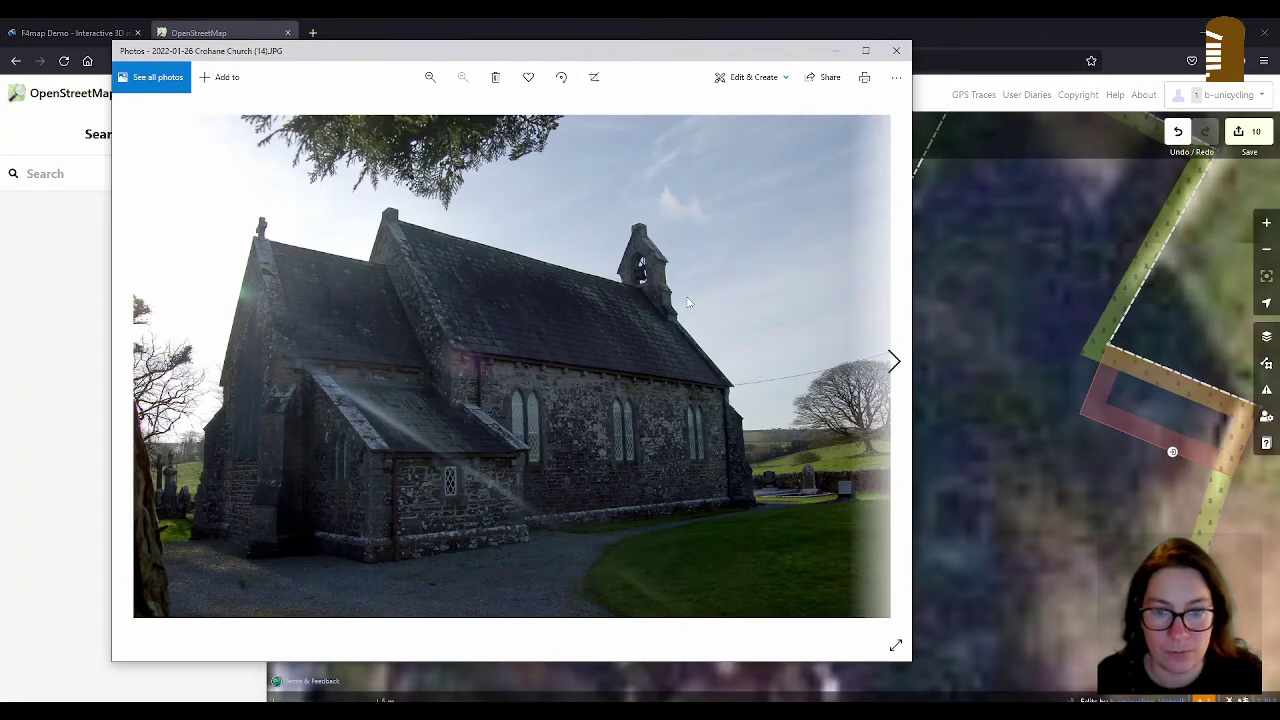
{"action": "key", "text": "alt+Tab"}
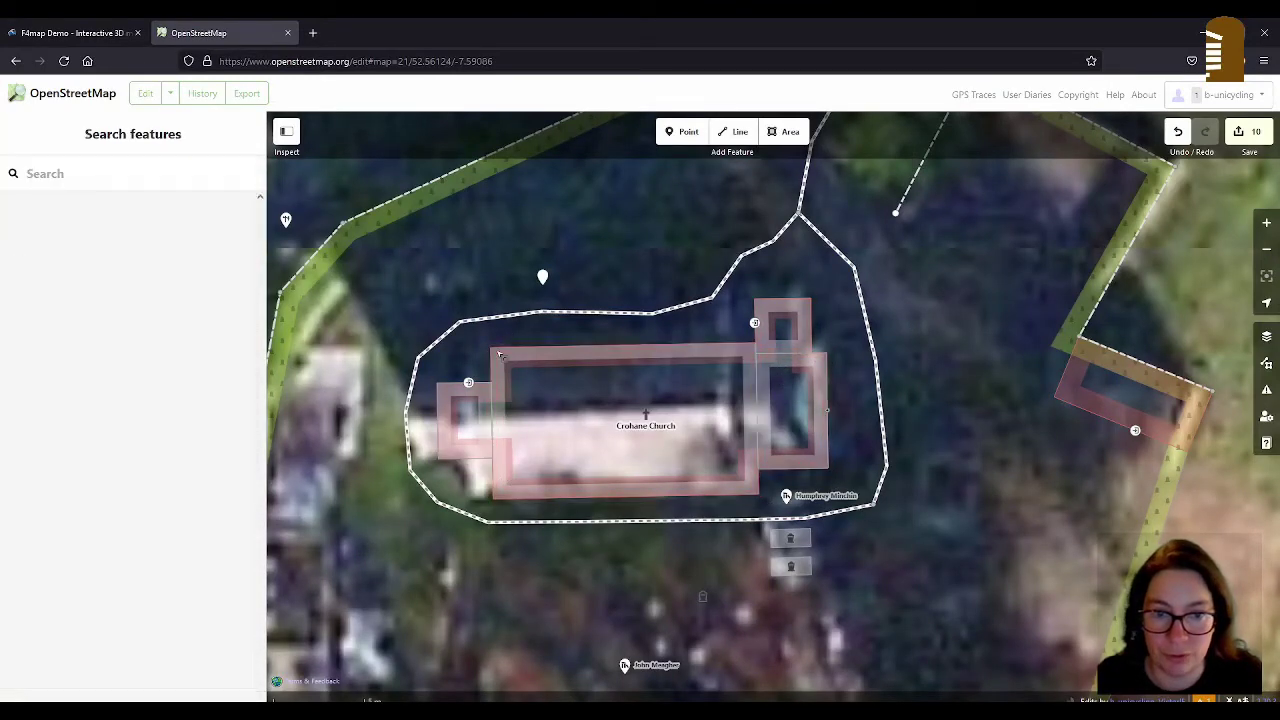
{"action": "left_click", "coordinate": [790, 132]}
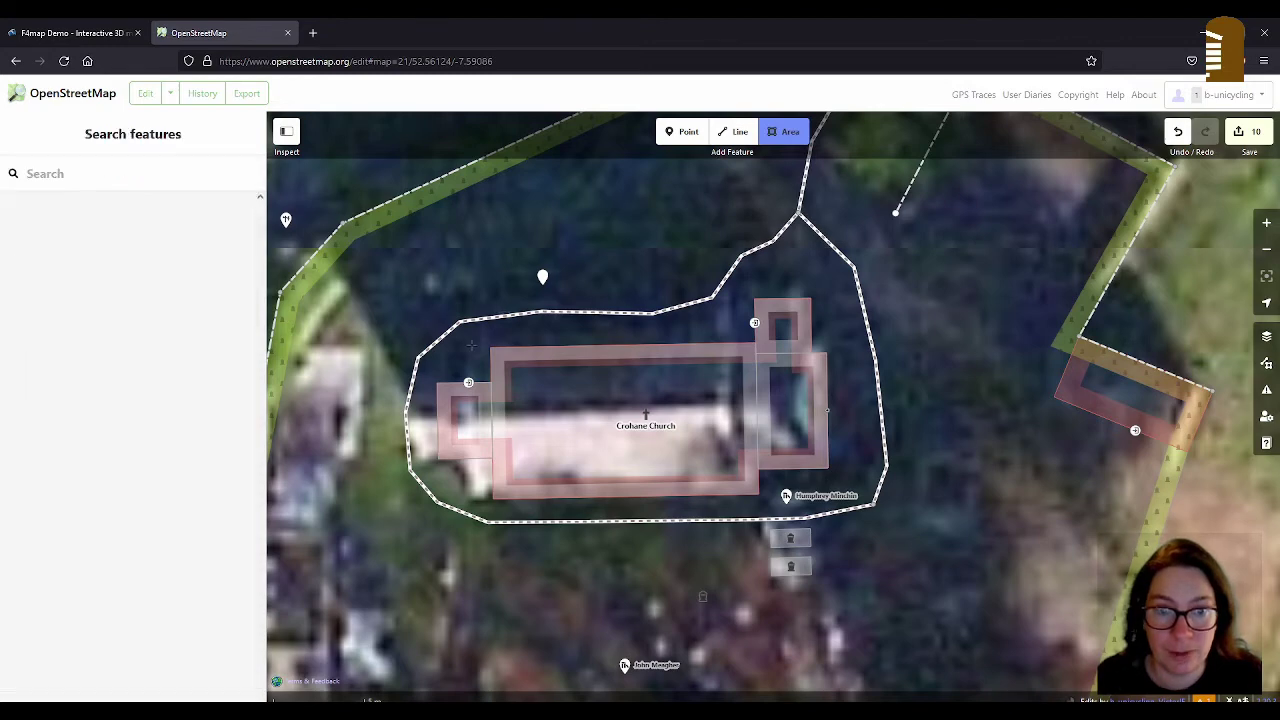
{"action": "scroll", "coordinate": [440, 335], "scroll_direction": "up", "scroll_amount": 3}
{"action": "scroll", "coordinate": [440, 335], "scroll_direction": "up", "scroll_amount": 3}
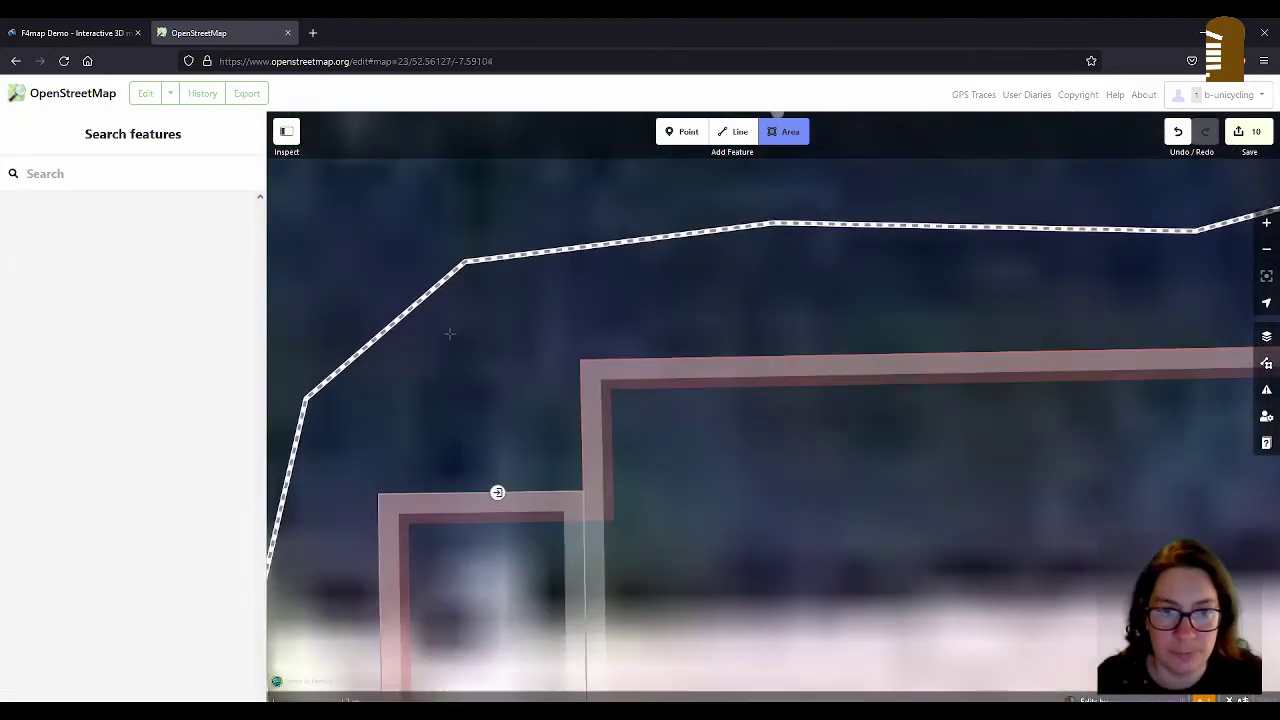
{"action": "left_click", "coordinate": [578, 376]}
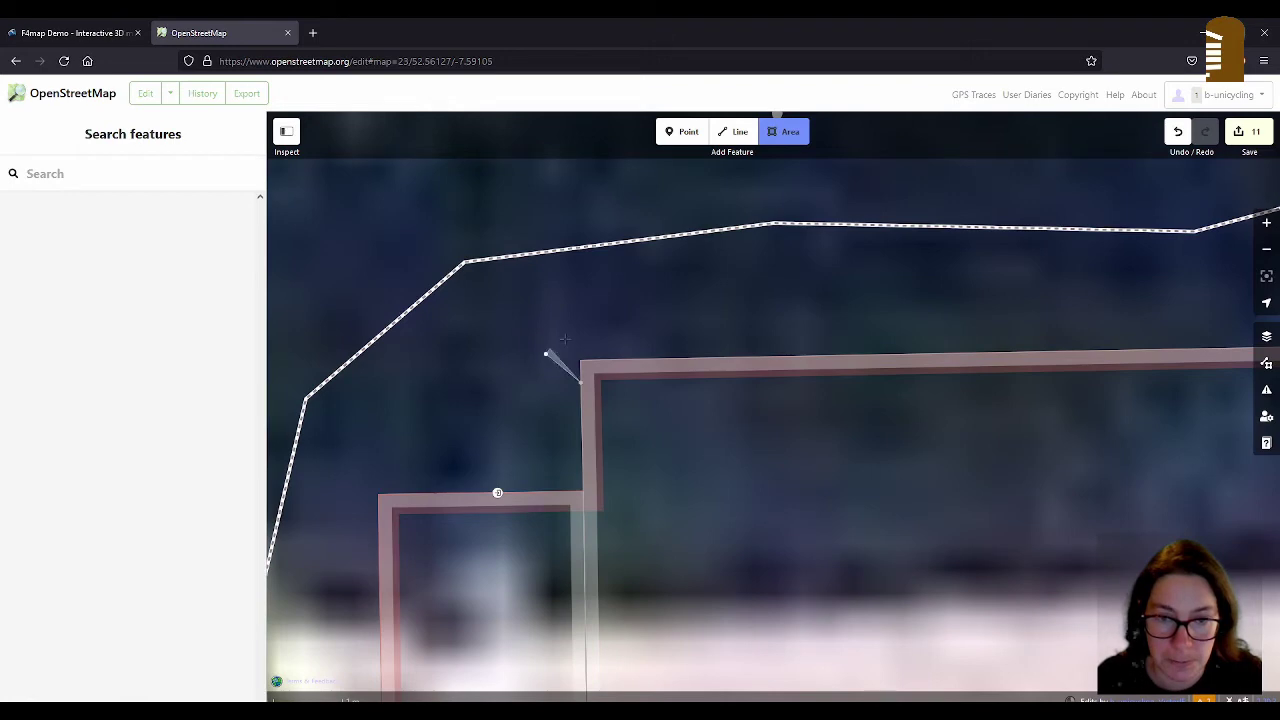
{"action": "left_click", "coordinate": [580, 318]}
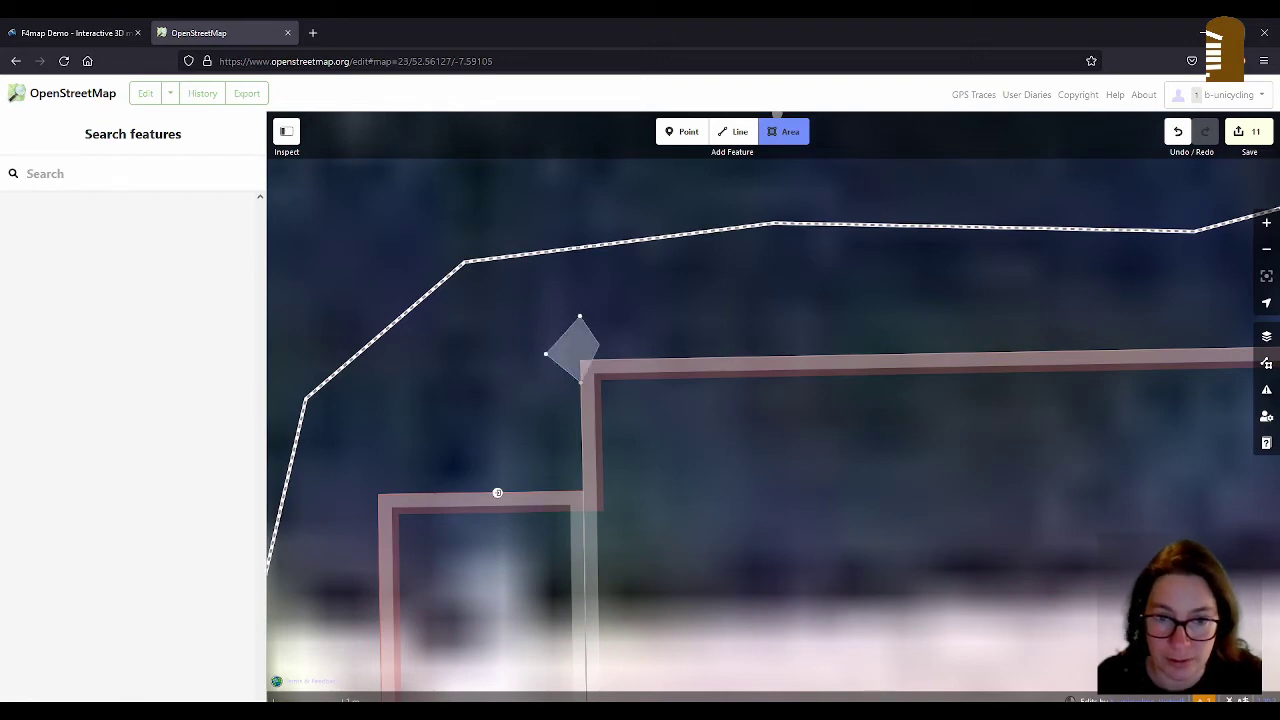
{"action": "left_click", "coordinate": [598, 348]}
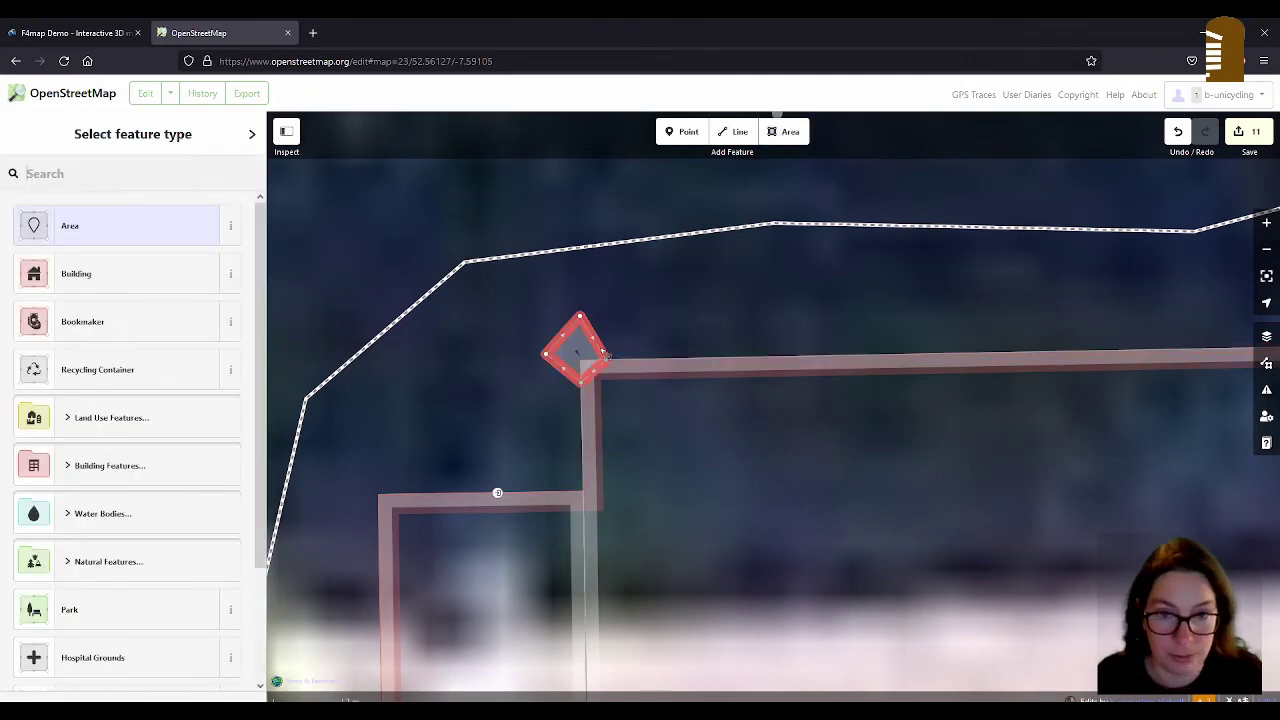
Step: Make the new corner area a building part tagged building:part with the value yes and square its corners
{"action": "left_click", "coordinate": [166, 279]}
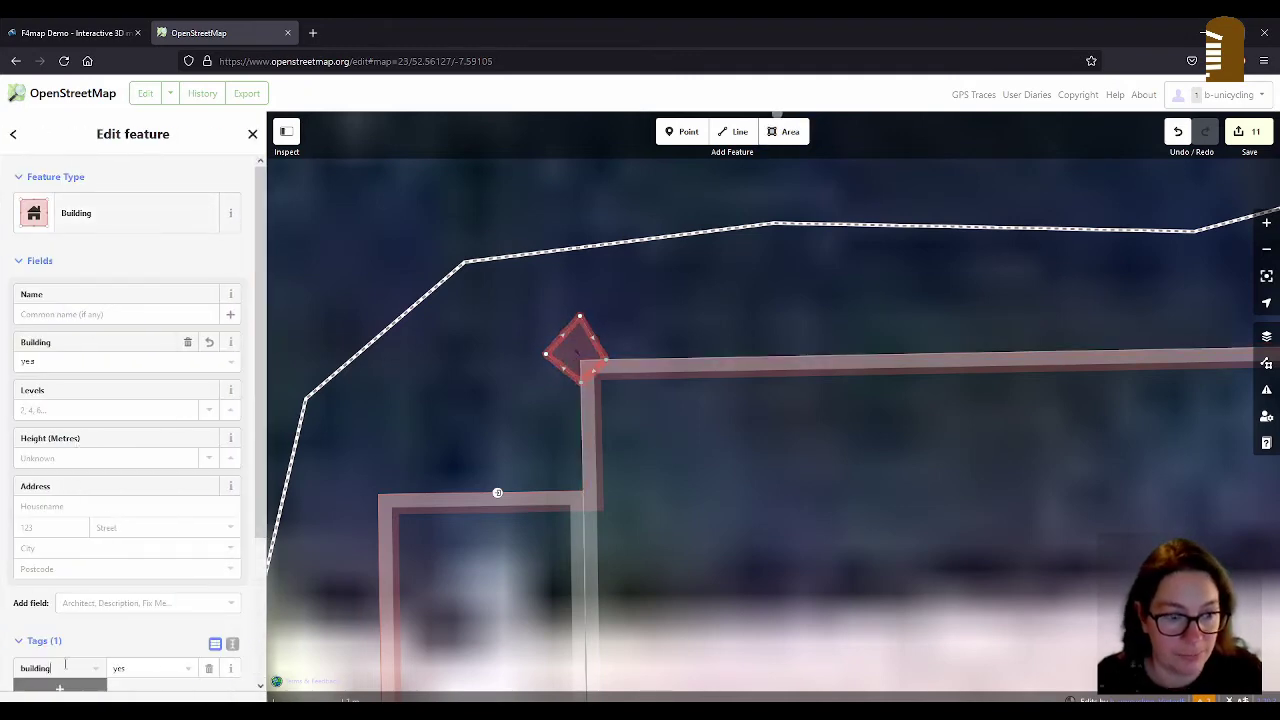
{"action": "type", "text": ":prt"}
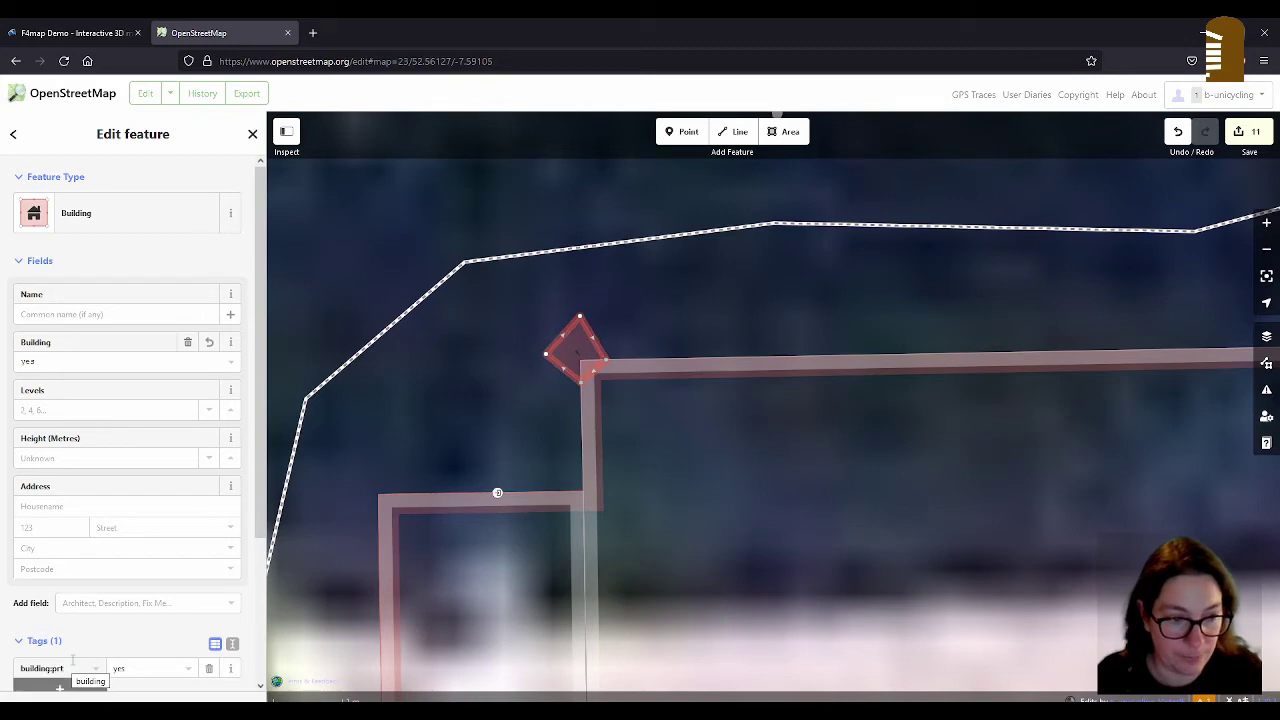
{"action": "left_click", "coordinate": [563, 345]}
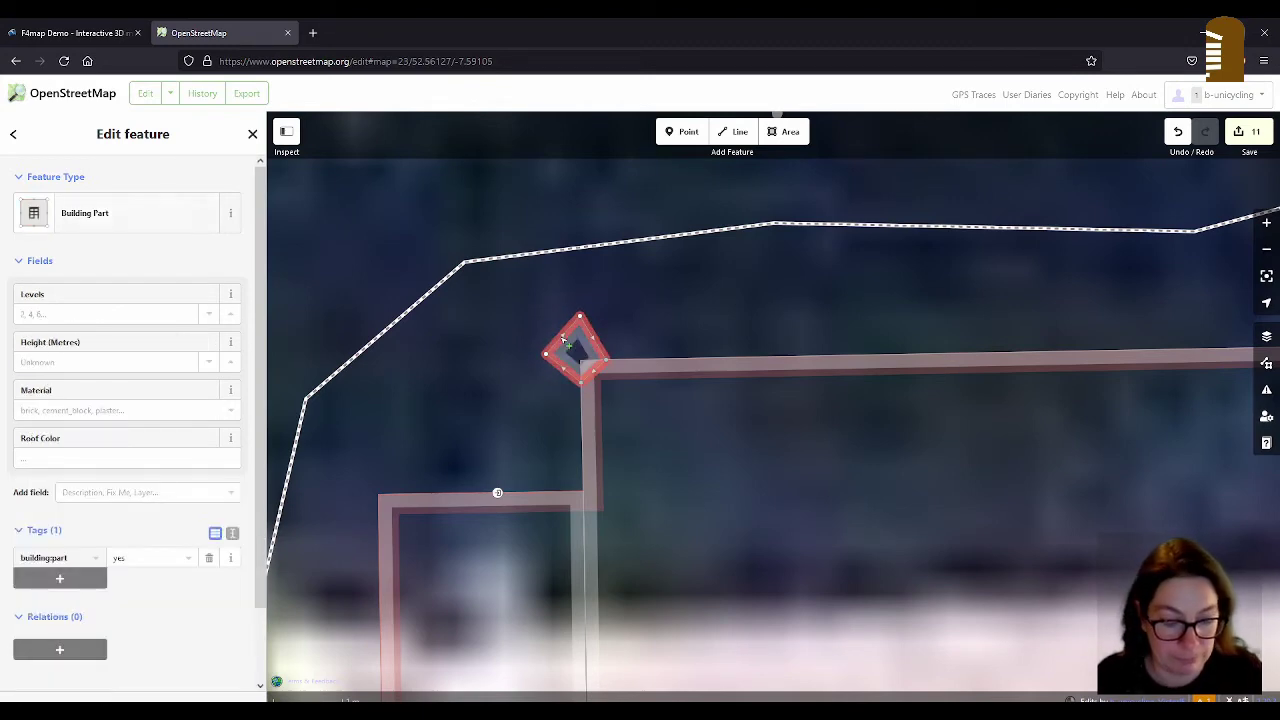
{"action": "scroll", "coordinate": [626, 288], "scroll_direction": "down", "scroll_amount": 3}
{"action": "left_click", "coordinate": [643, 337]}
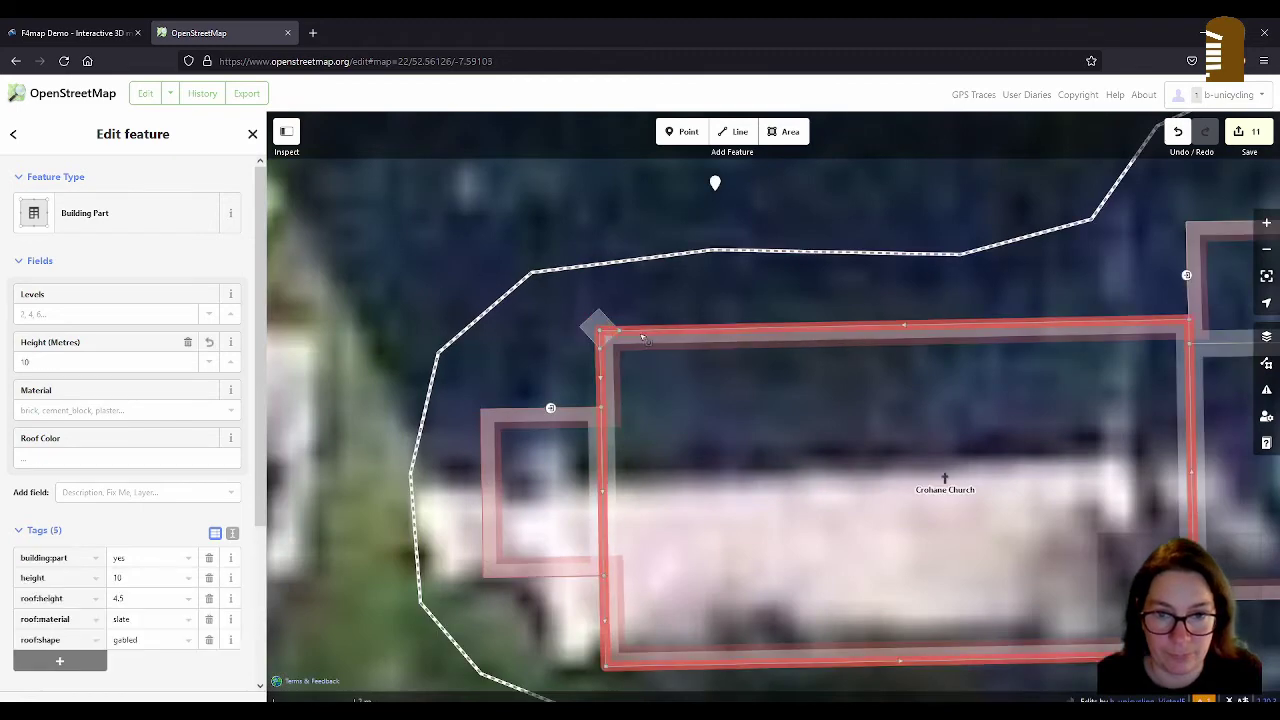
{"action": "left_click", "coordinate": [603, 312]}
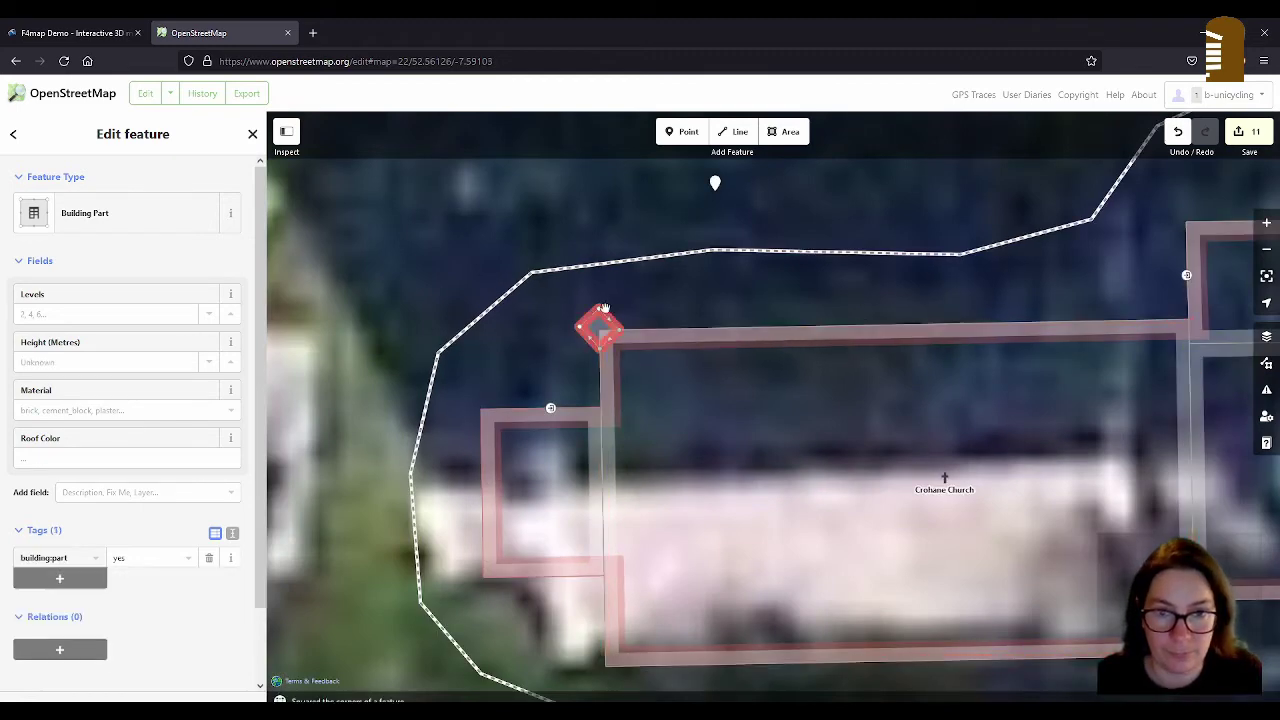
Step: Delete the nave's northwest corner node inside the buttress so the nave outline follows the buttress's inner edge
{"action": "scroll", "coordinate": [603, 312], "scroll_direction": "up", "scroll_amount": 6}
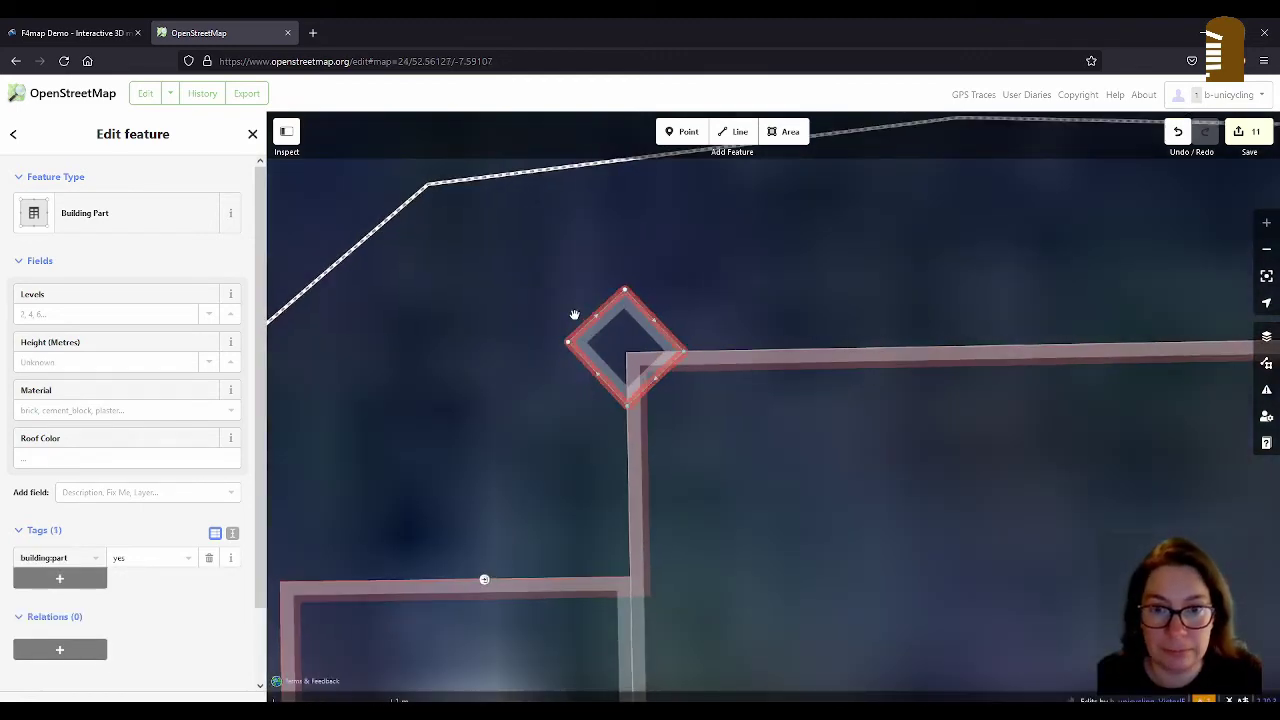
{"action": "left_click", "coordinate": [629, 356]}
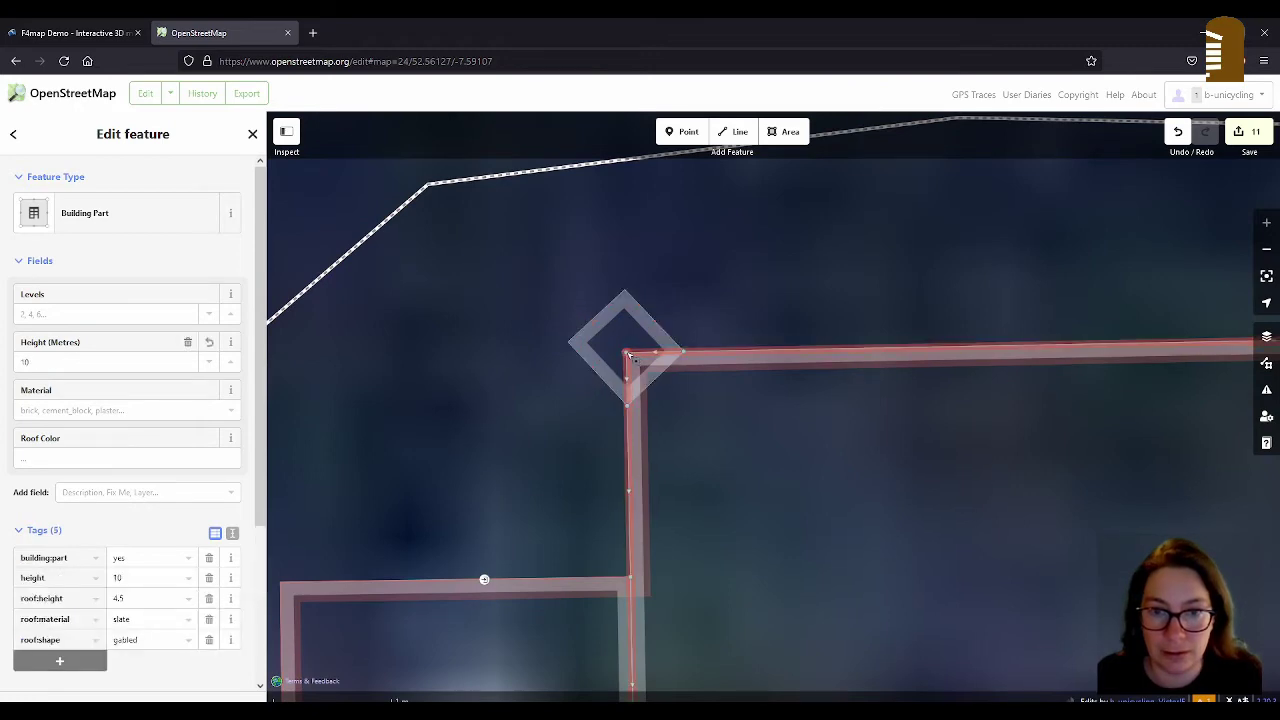
{"action": "left_click", "coordinate": [627, 354]}
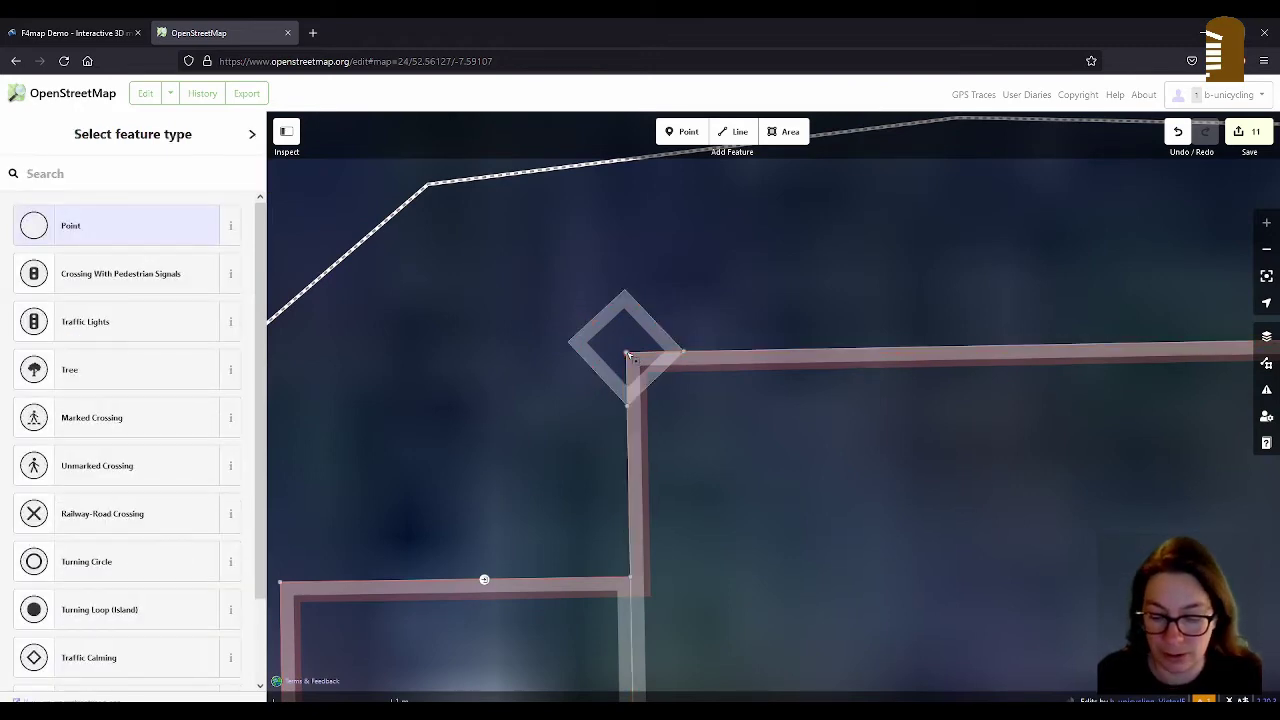
{"action": "scroll", "coordinate": [629, 356], "scroll_direction": "down", "scroll_amount": 4}
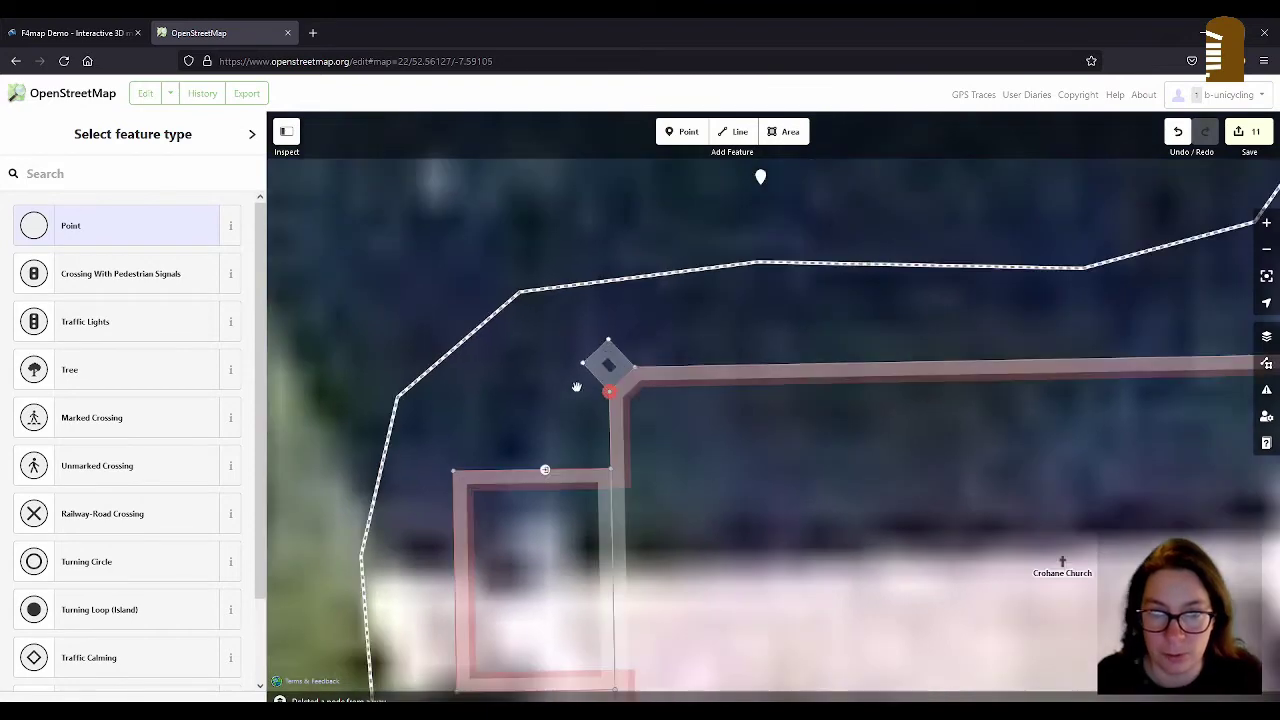
{"action": "scroll", "coordinate": [620, 370], "scroll_direction": "up", "scroll_amount": 2}
{"action": "scroll", "coordinate": [628, 356], "scroll_direction": "down", "scroll_amount": 1}
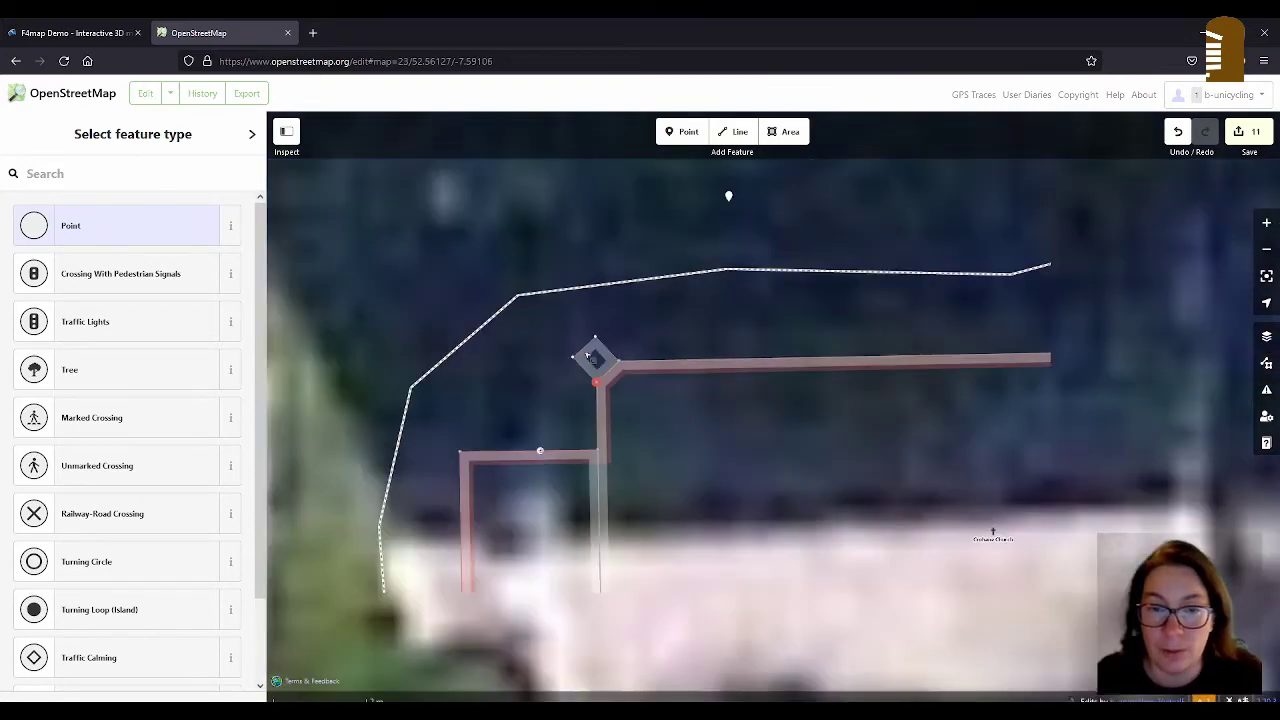
{"action": "left_click", "coordinate": [652, 366]}
{"action": "scroll", "coordinate": [652, 366], "scroll_direction": "down", "scroll_amount": 1}
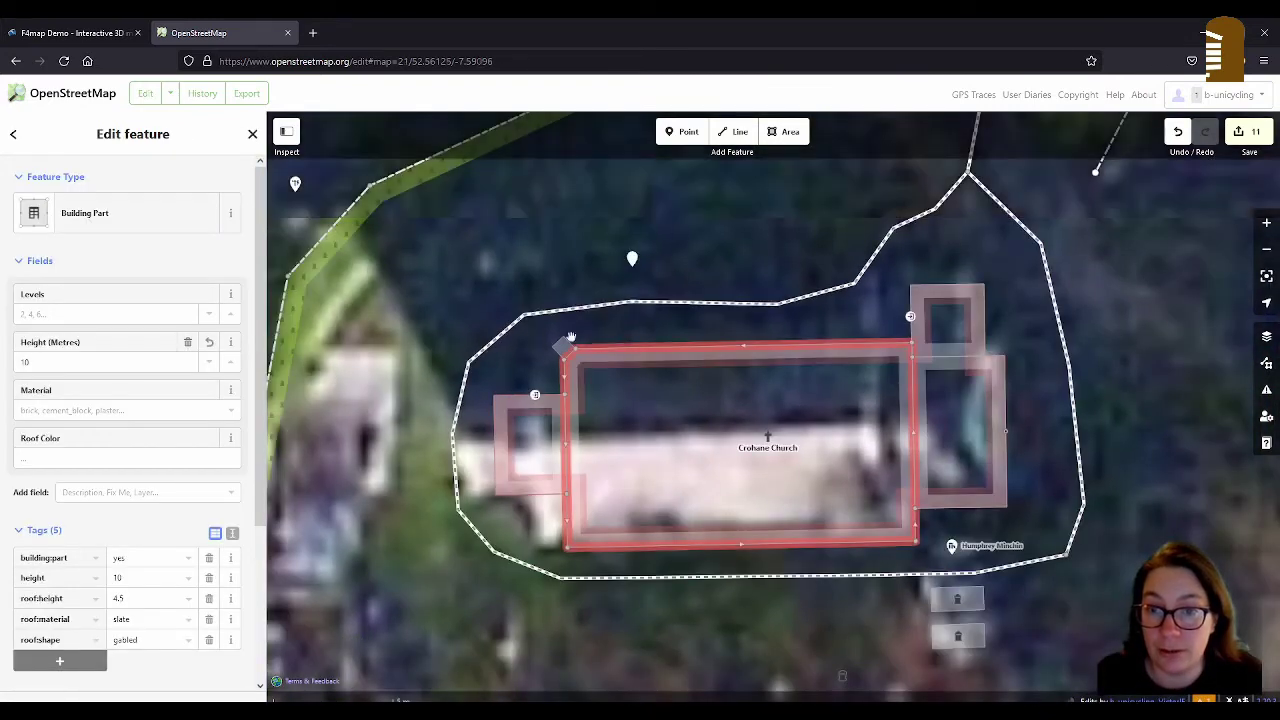
{"action": "key", "text": "Escape"}
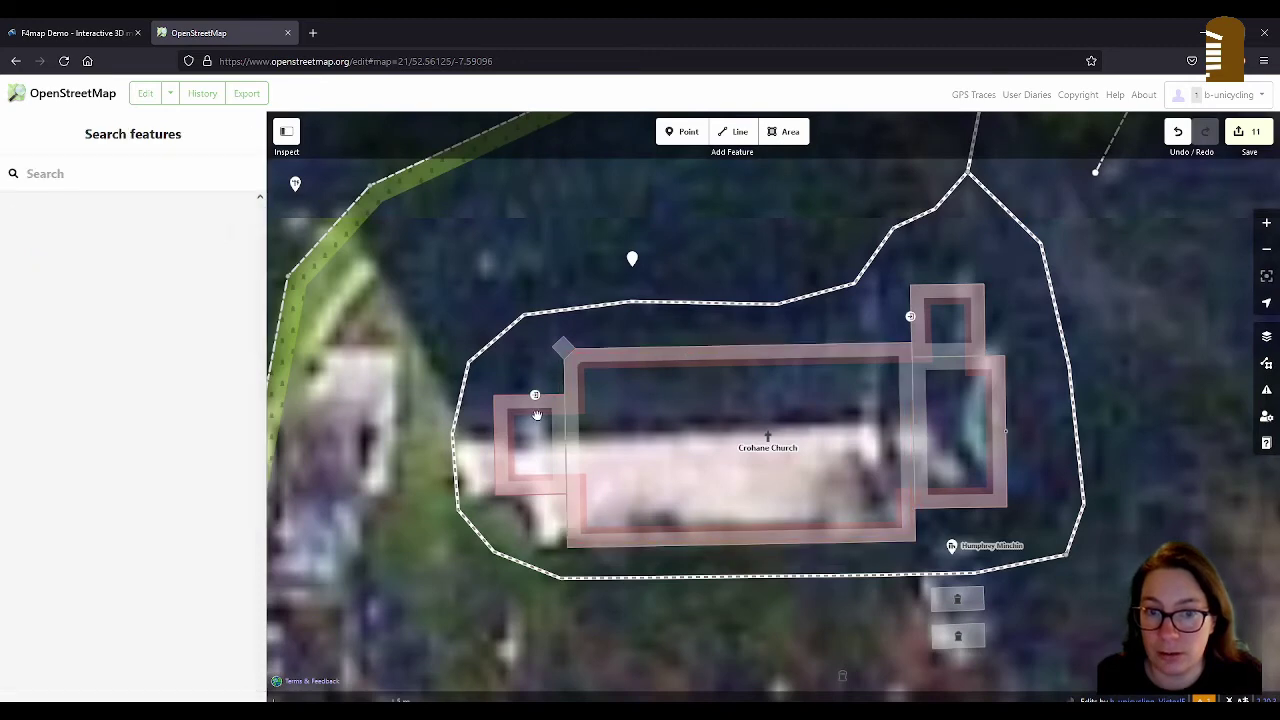
Step: Add a material tag with the value limestone to the northwest corner buttress building part
{"action": "scroll", "coordinate": [536, 415], "scroll_direction": "up", "scroll_amount": 2}
{"action": "scroll", "coordinate": [535, 332], "scroll_direction": "down", "scroll_amount": 3}
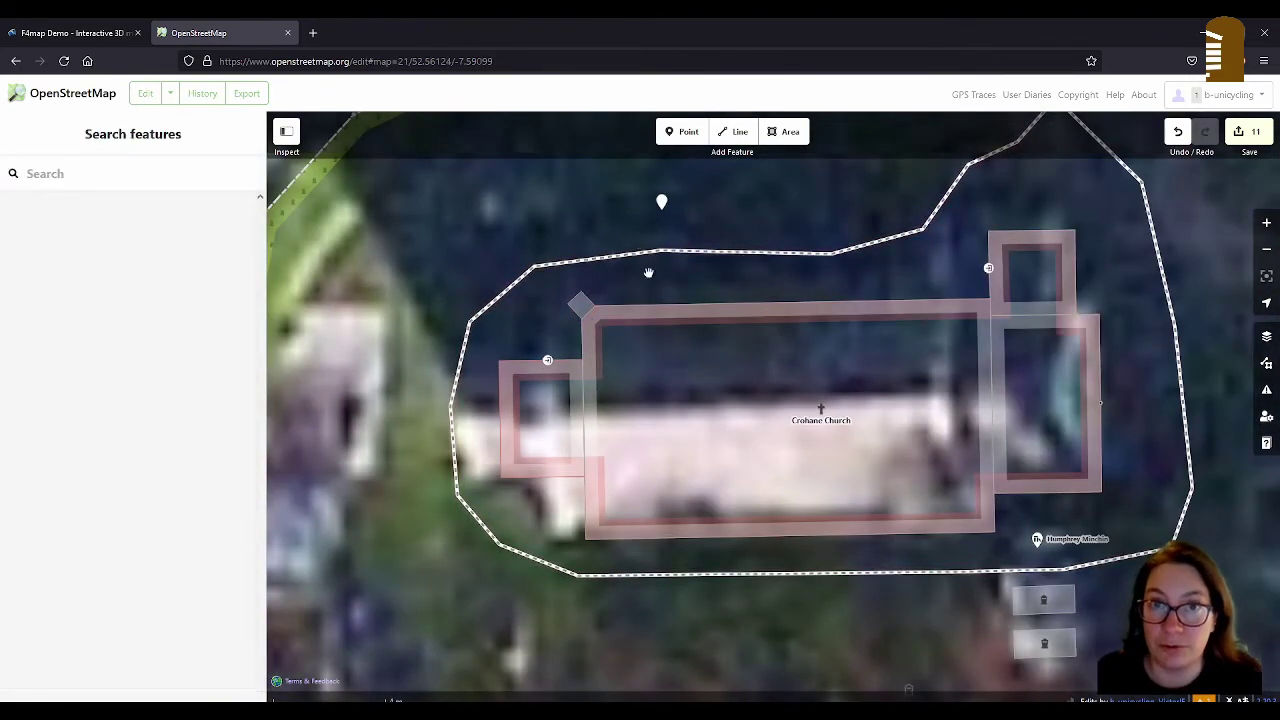
{"action": "scroll", "coordinate": [582, 307], "scroll_direction": "up", "scroll_amount": 6}
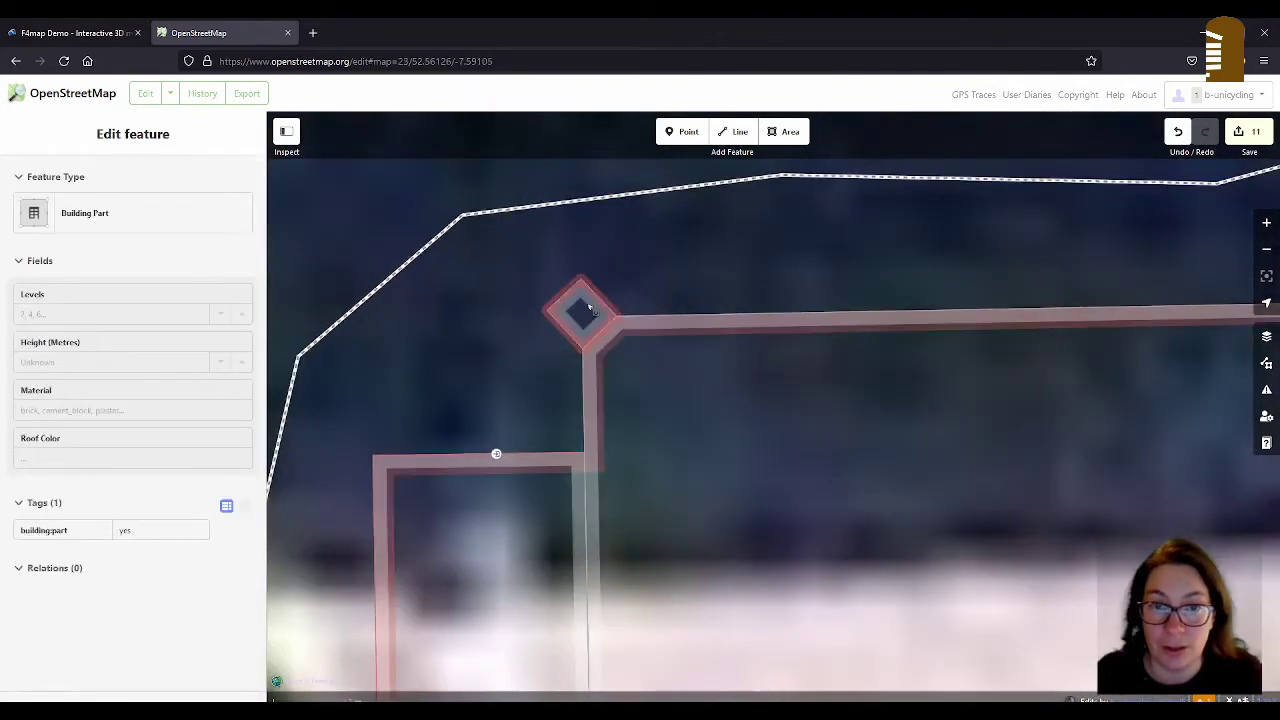
{"action": "left_click", "coordinate": [586, 309]}
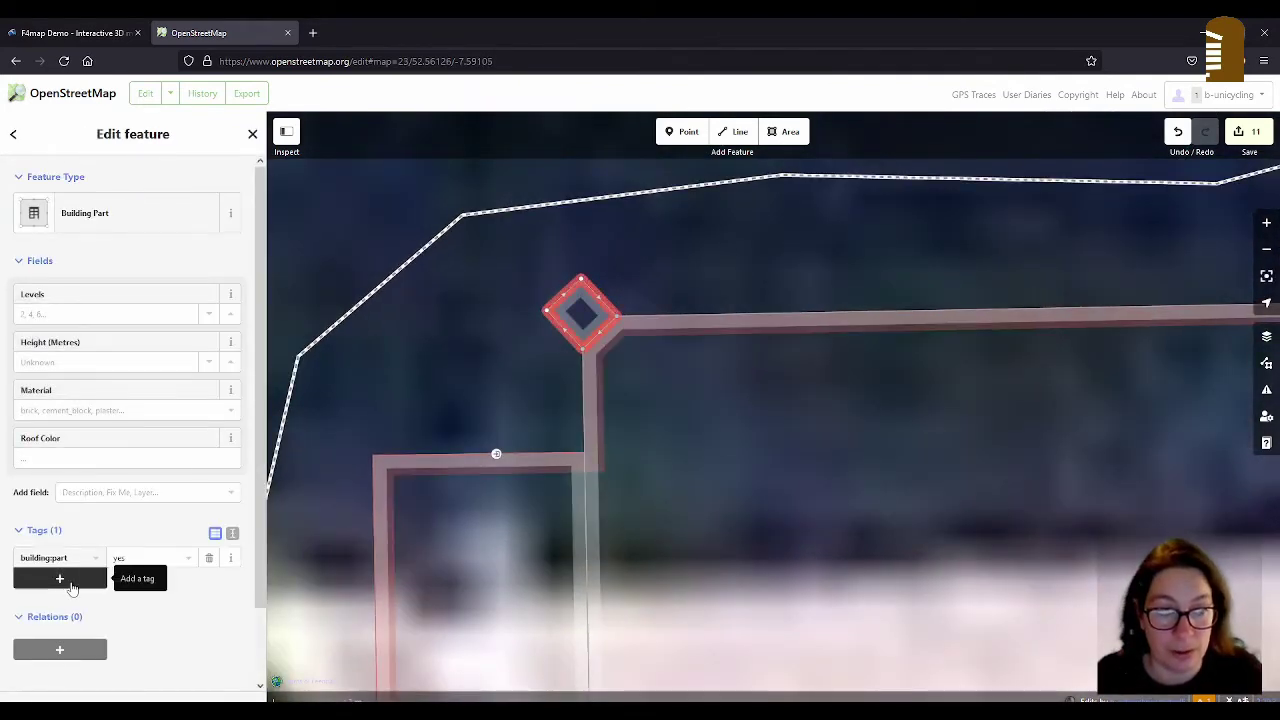
{"action": "left_click", "coordinate": [60, 580]}
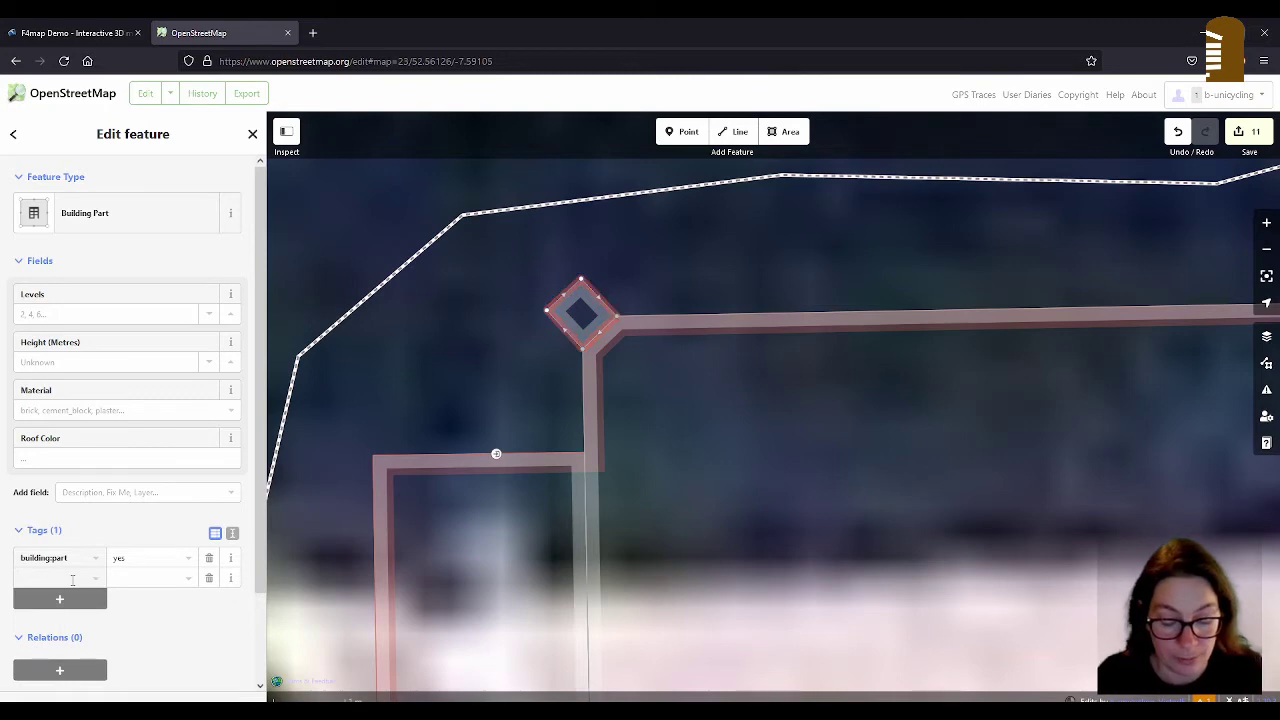
{"action": "type", "text": "material"}
{"action": "key", "text": "Tab"}
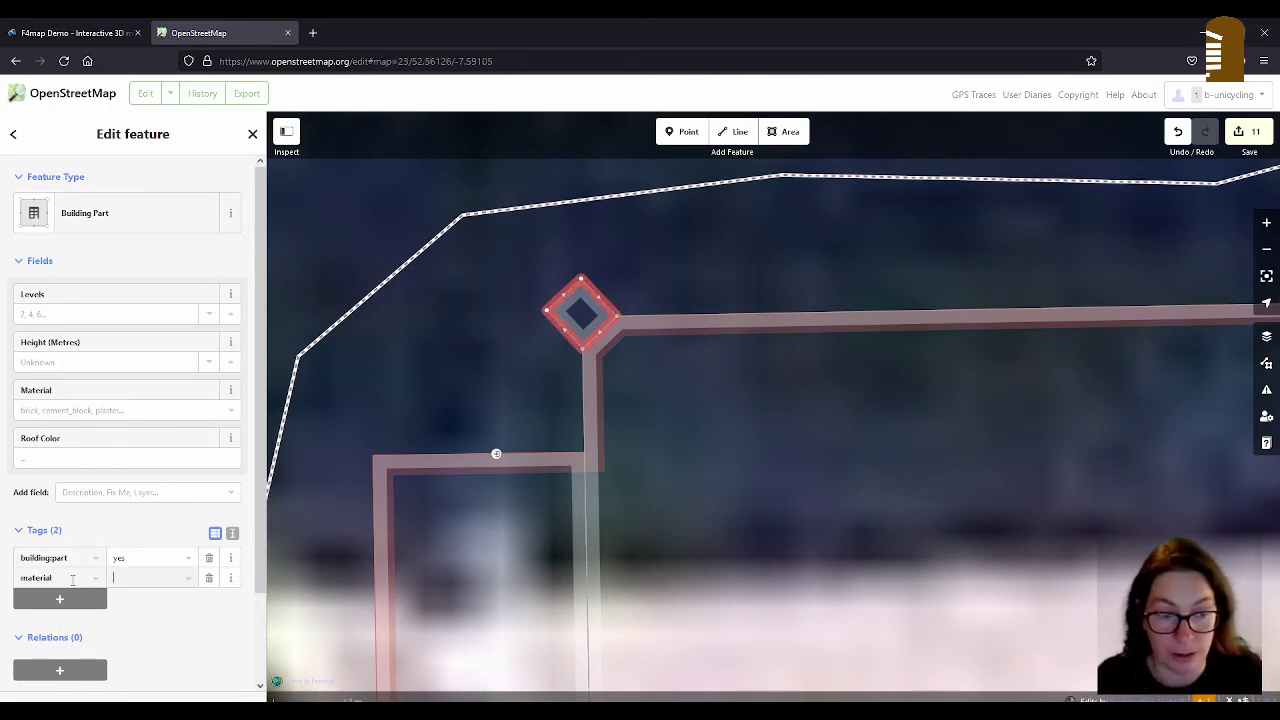
{"action": "type", "text": "limestone"}
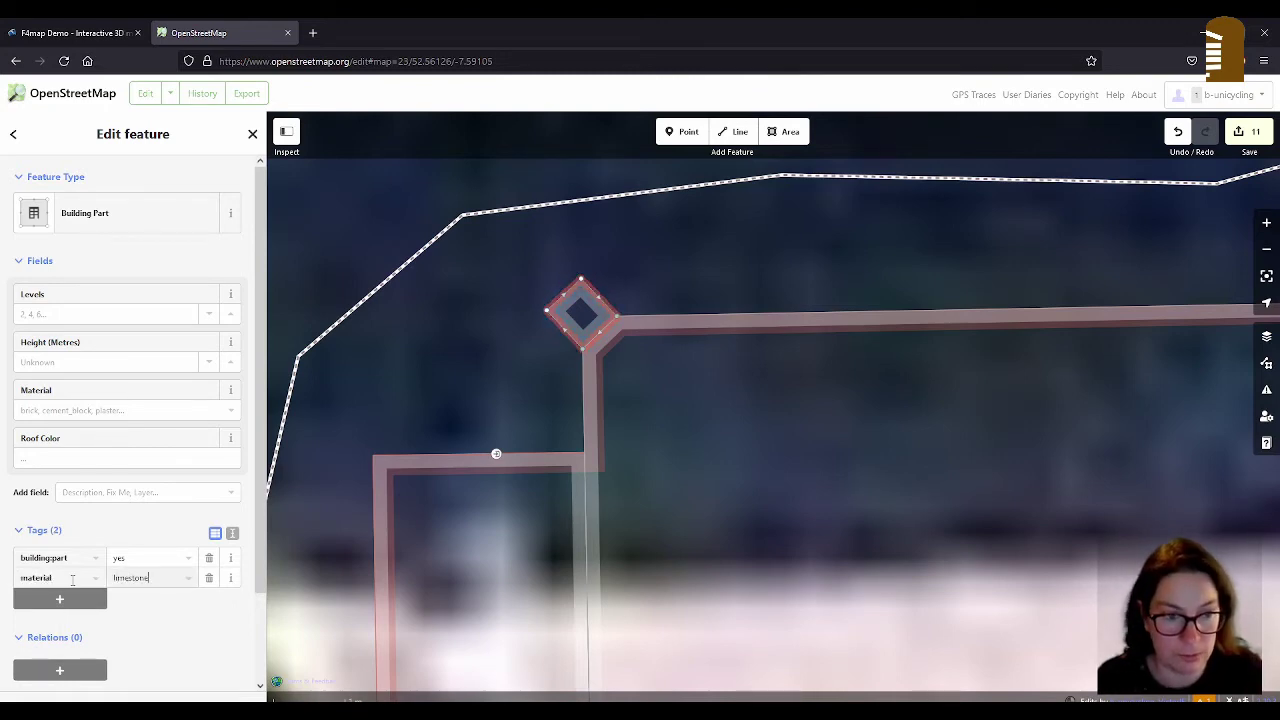
{"action": "key", "text": "Tab"}
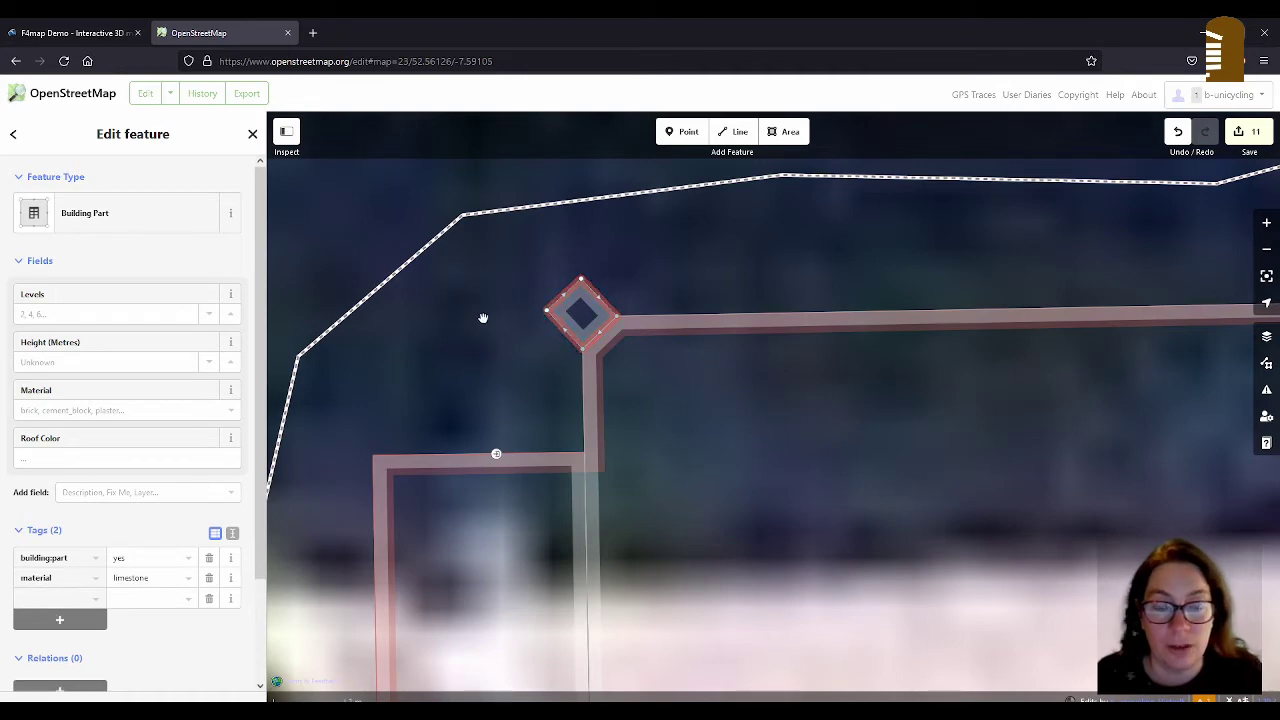
Step: Compare the church photo's buttresses with the map and check the height tagged on the small northeast building part
{"action": "key", "text": "alt+Tab"}
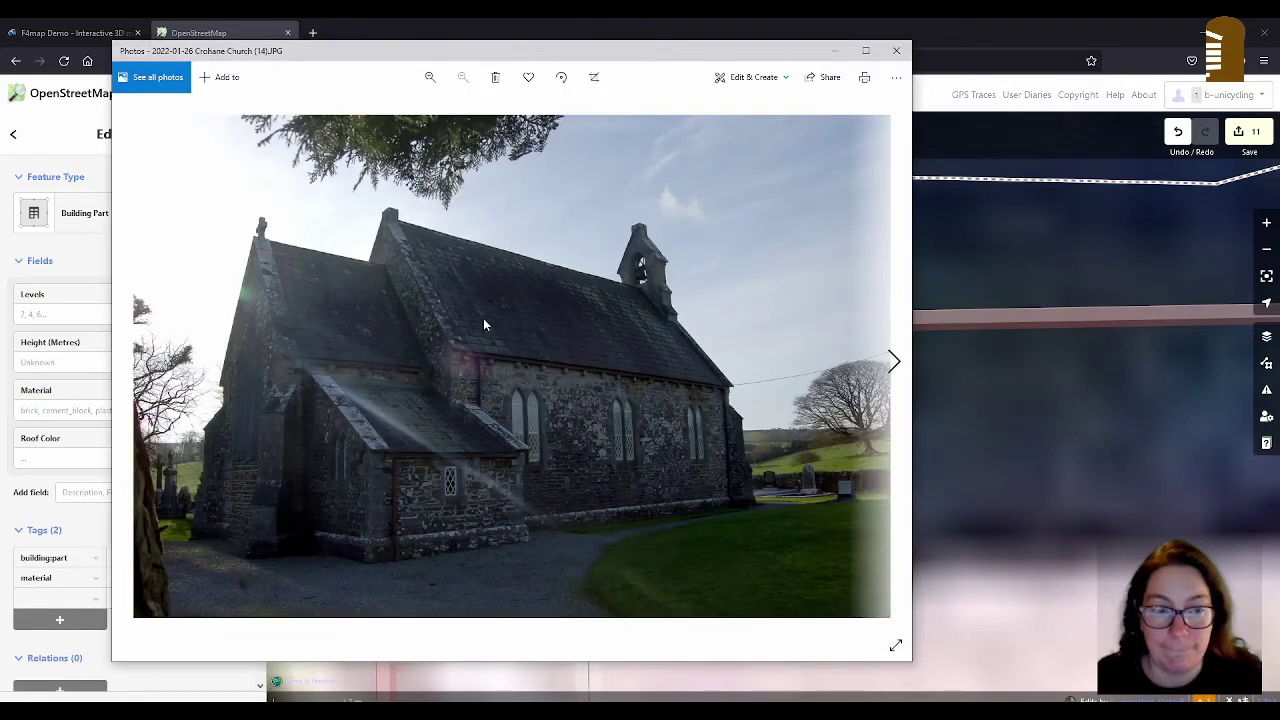
{"action": "key", "text": "alt+Tab"}
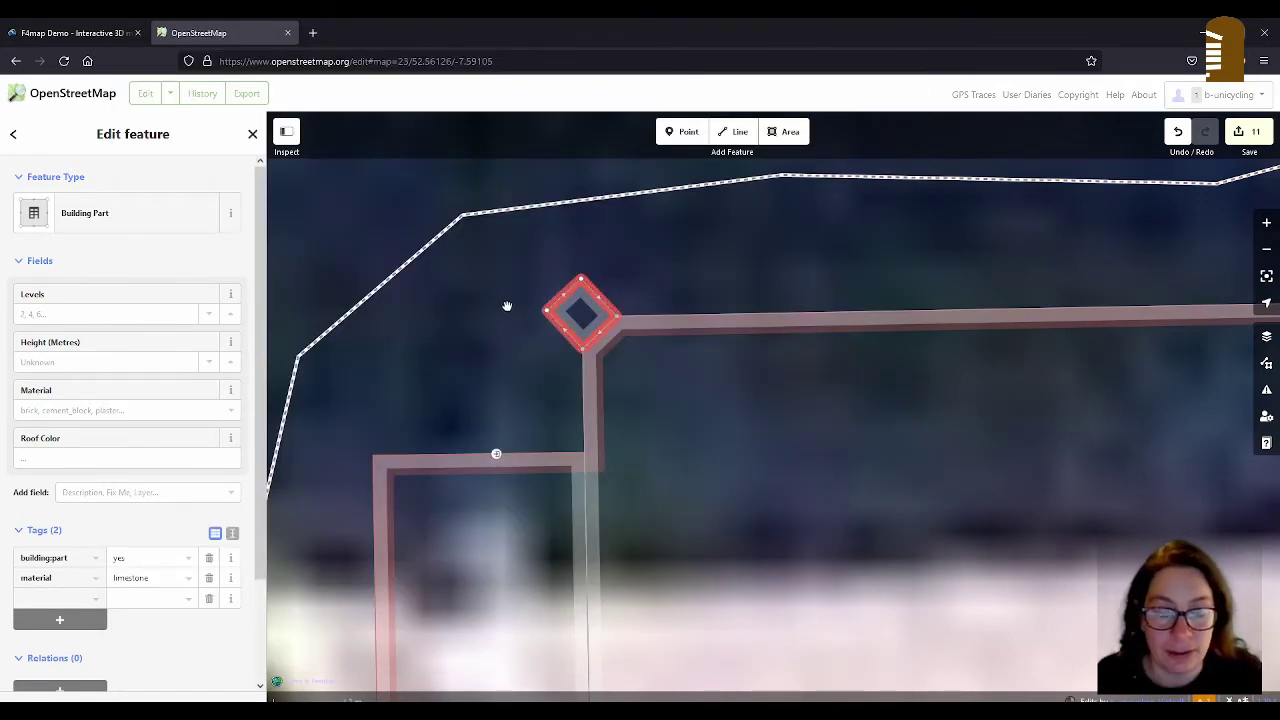
{"action": "scroll", "coordinate": [555, 288], "scroll_direction": "down", "scroll_amount": 3}
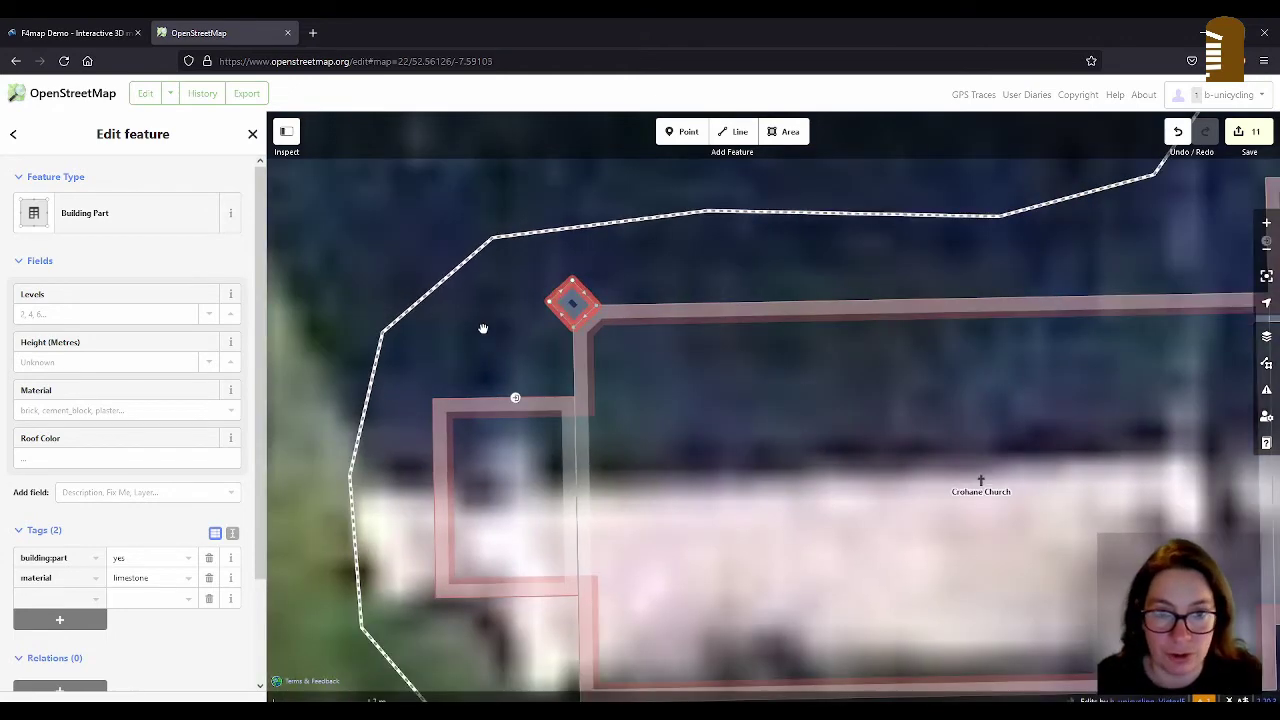
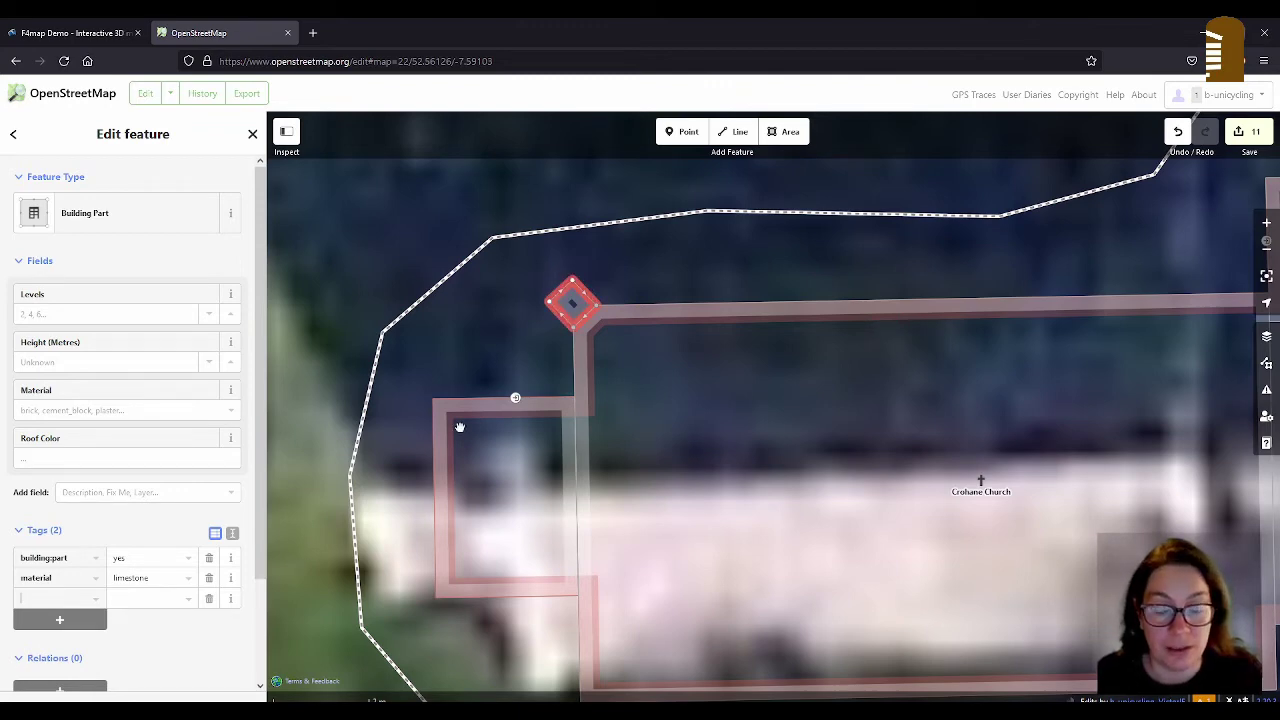
{"action": "key", "text": "alt+Tab"}
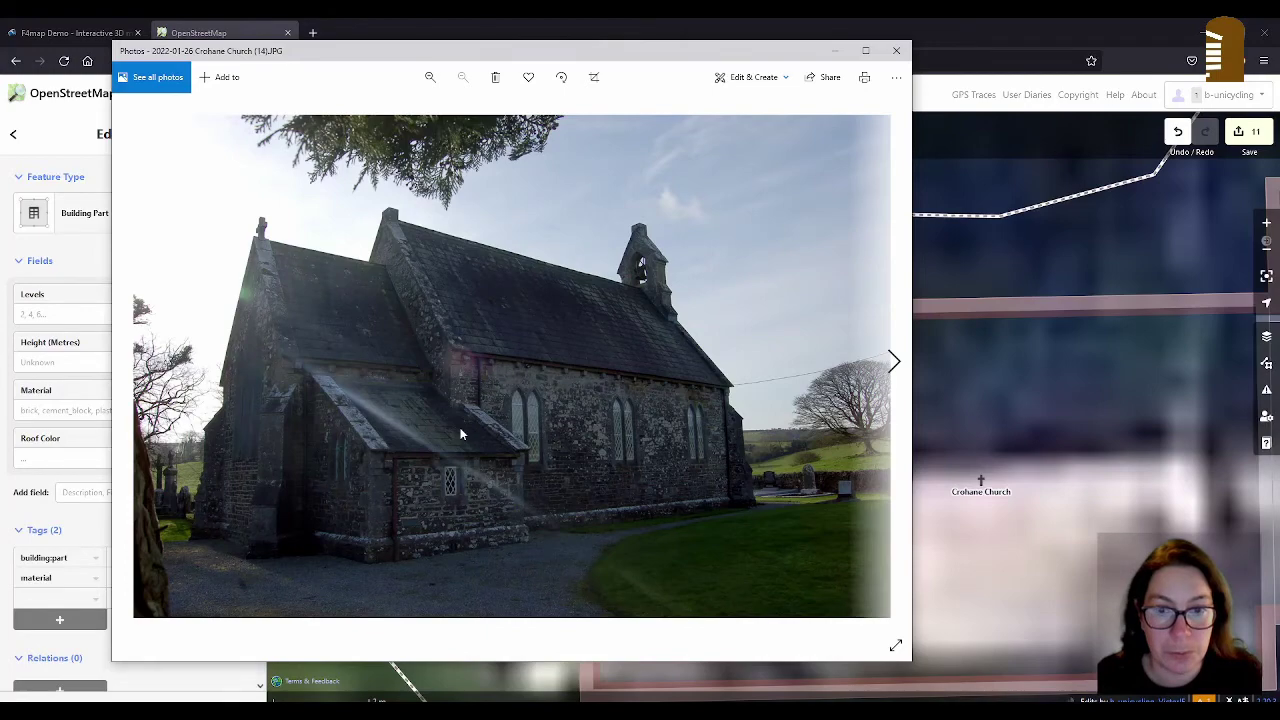
{"action": "key", "text": "alt+Tab"}
{"action": "key", "text": "alt+Tab"}
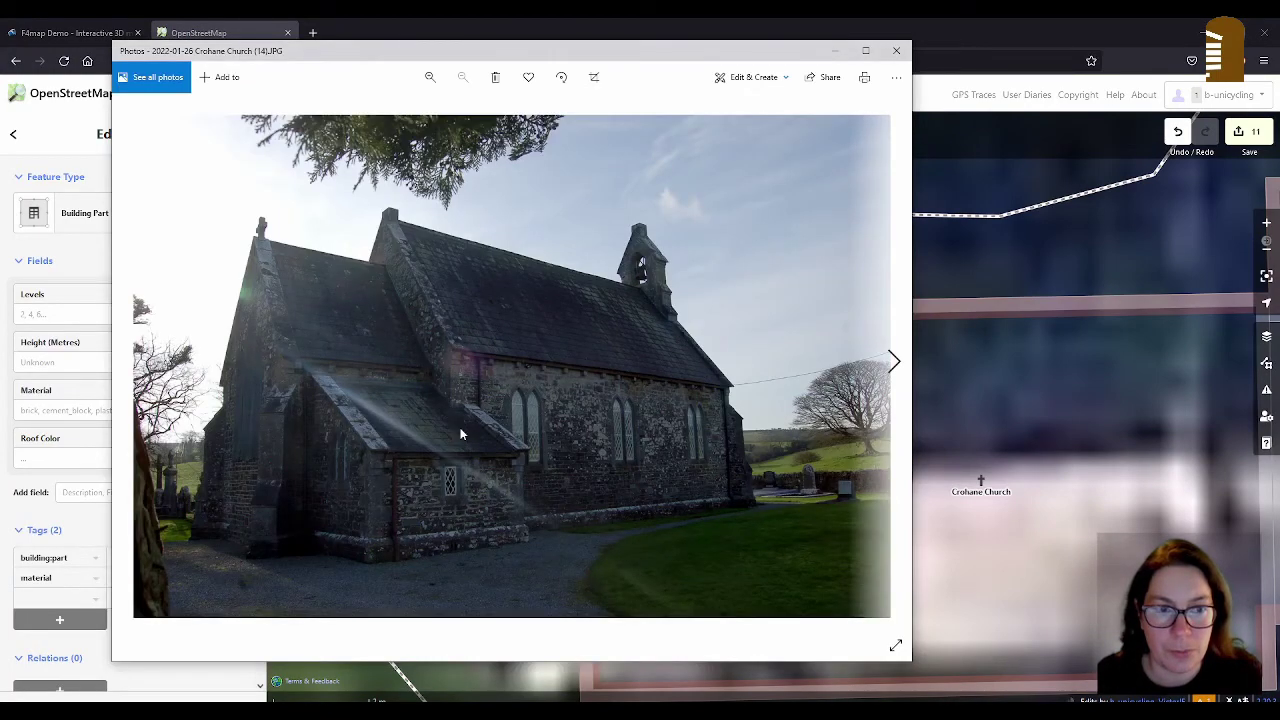
{"action": "key", "text": "alt+Tab"}
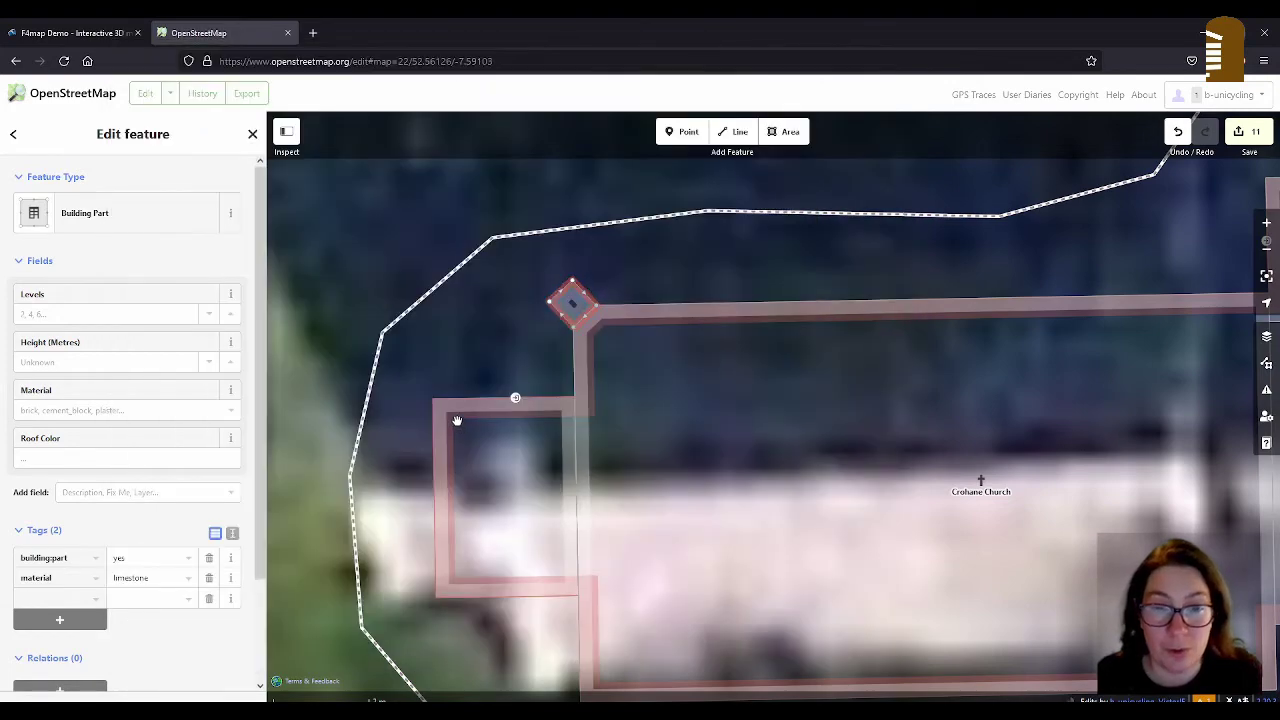
{"action": "scroll", "coordinate": [457, 371], "scroll_direction": "down", "scroll_amount": 2}
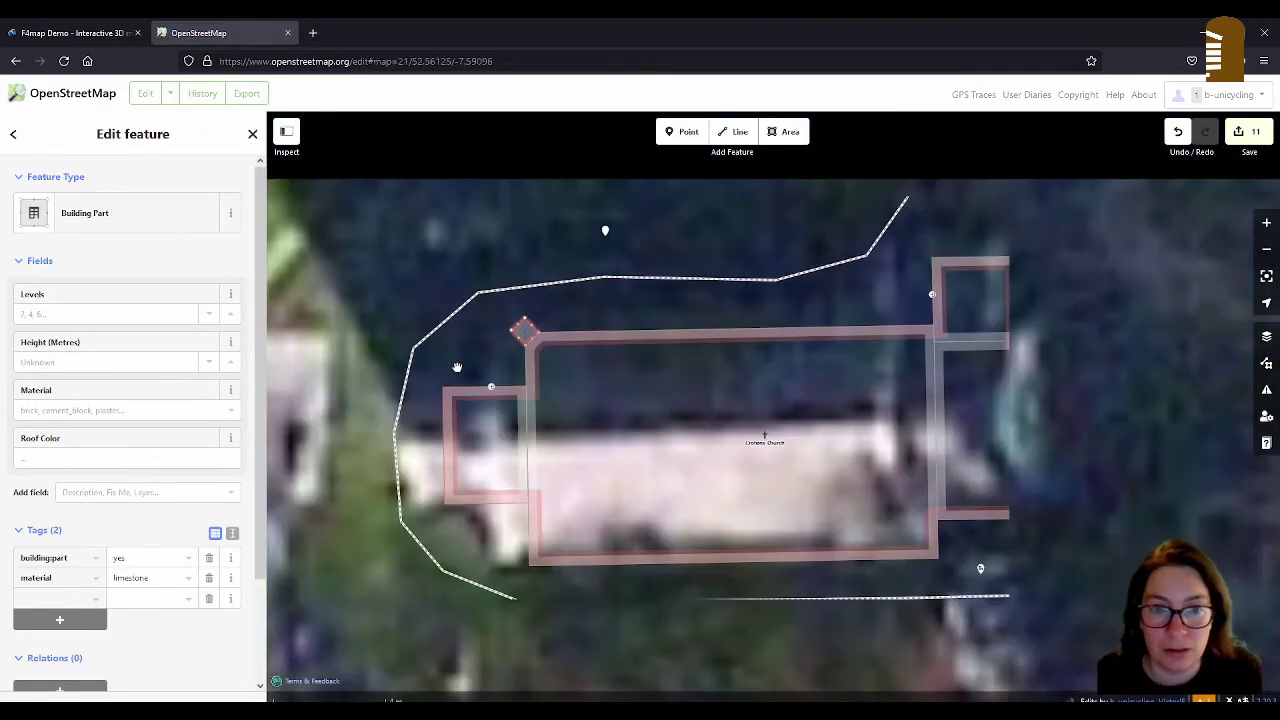
{"action": "scroll", "coordinate": [862, 348], "scroll_direction": "up", "scroll_amount": 1}
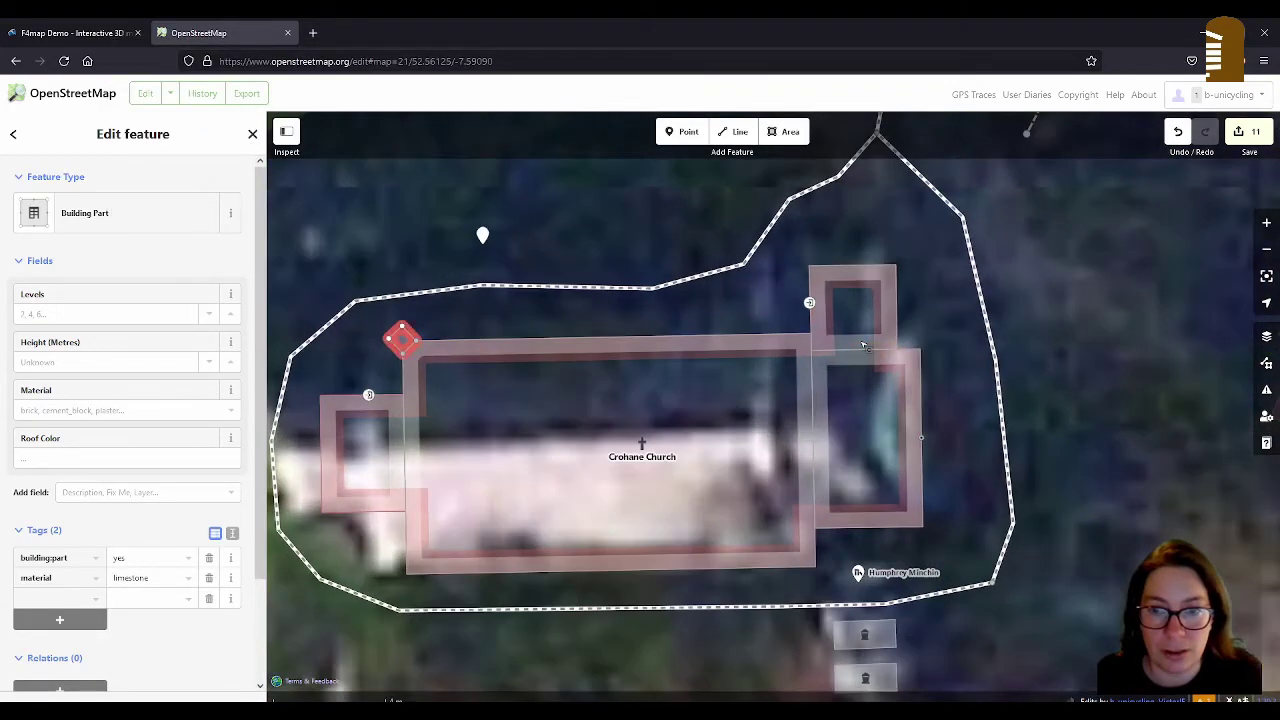
{"action": "left_click", "coordinate": [893, 290]}
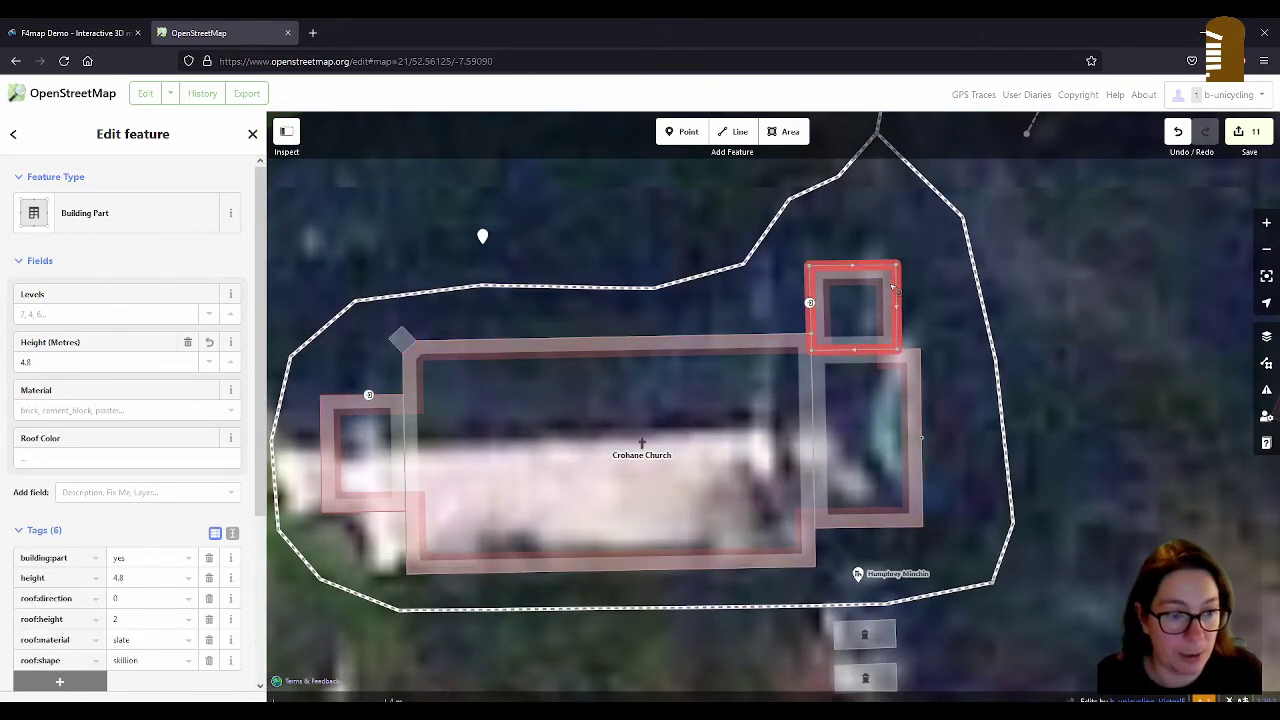
Step: Add a height tag with the value 4.6 to the northwest corner buttress building part
{"action": "left_click", "coordinate": [405, 340]}
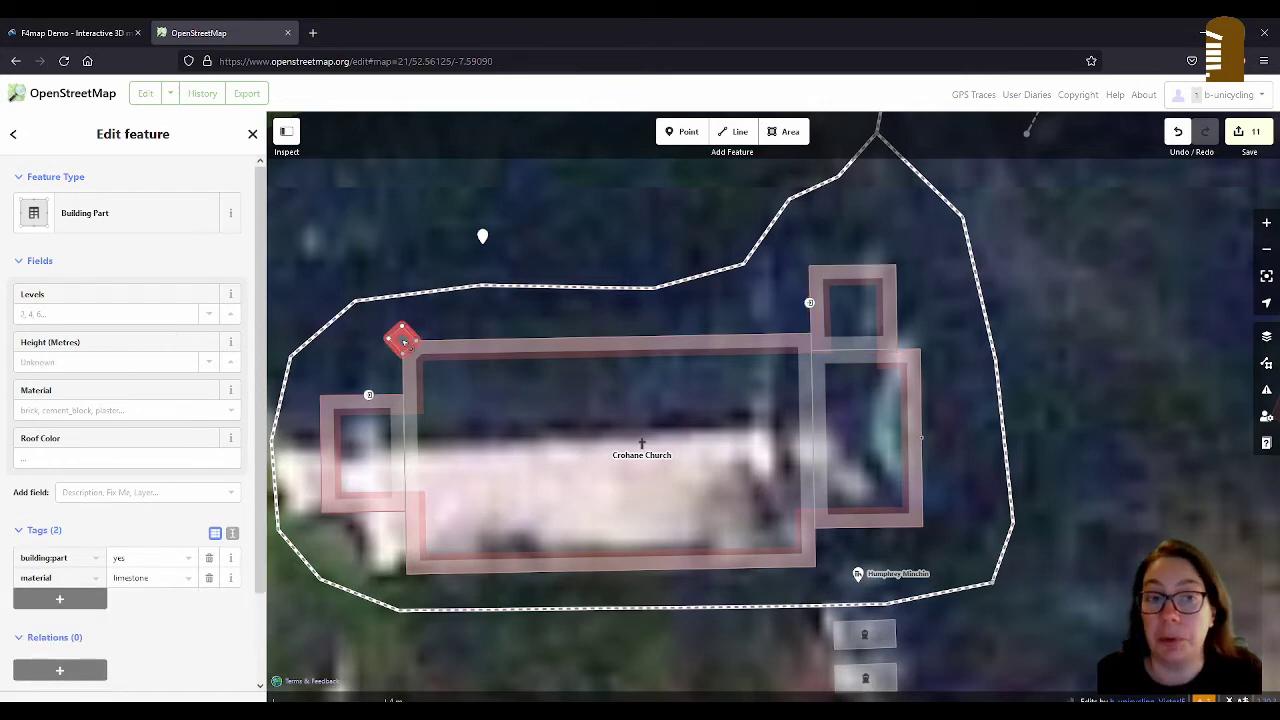
{"action": "left_click", "coordinate": [82, 598]}
{"action": "type", "text": "height"}
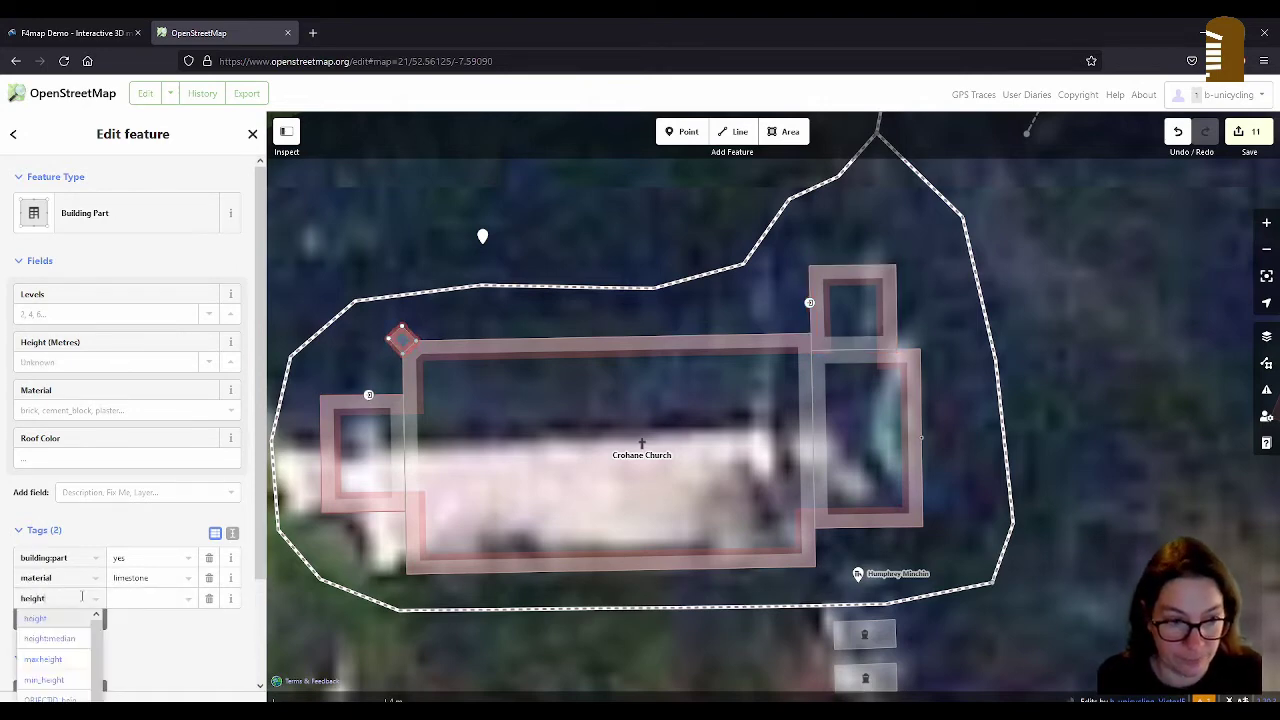
{"action": "key", "text": "Tab"}
{"action": "type", "text": "4.5"}
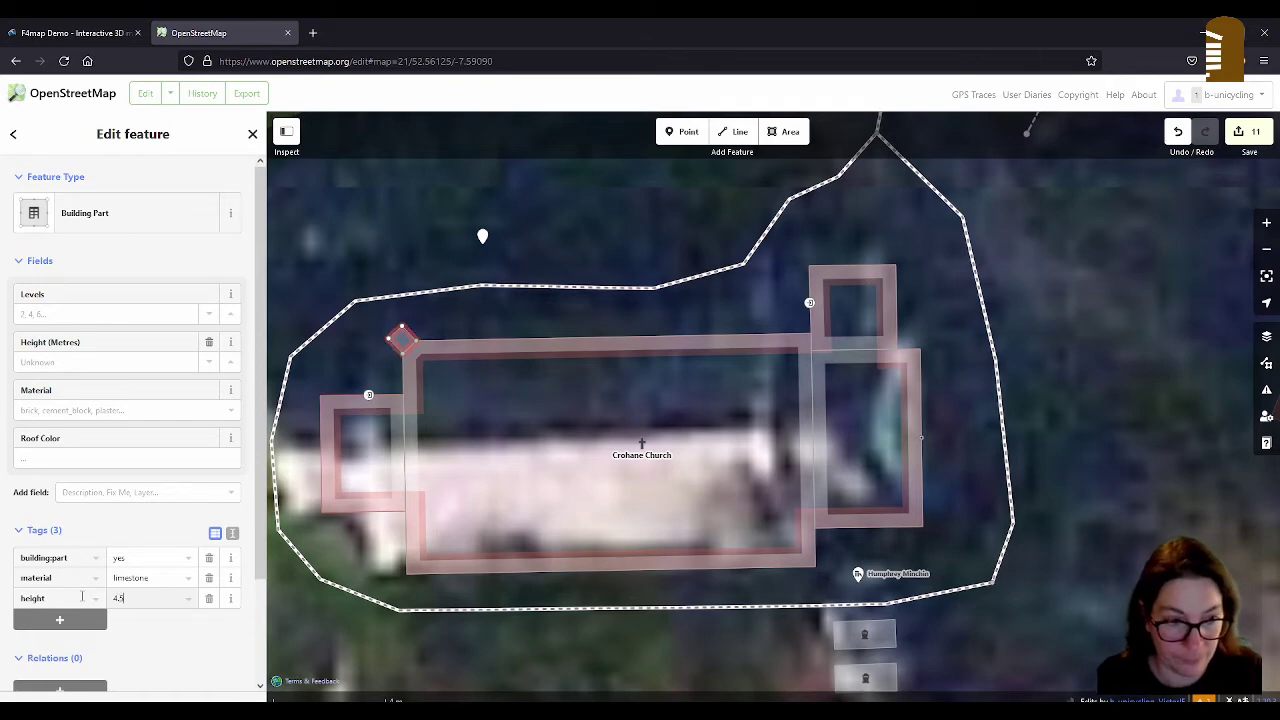
{"action": "type", "text": ".6"}
{"action": "key", "text": "Tab"}
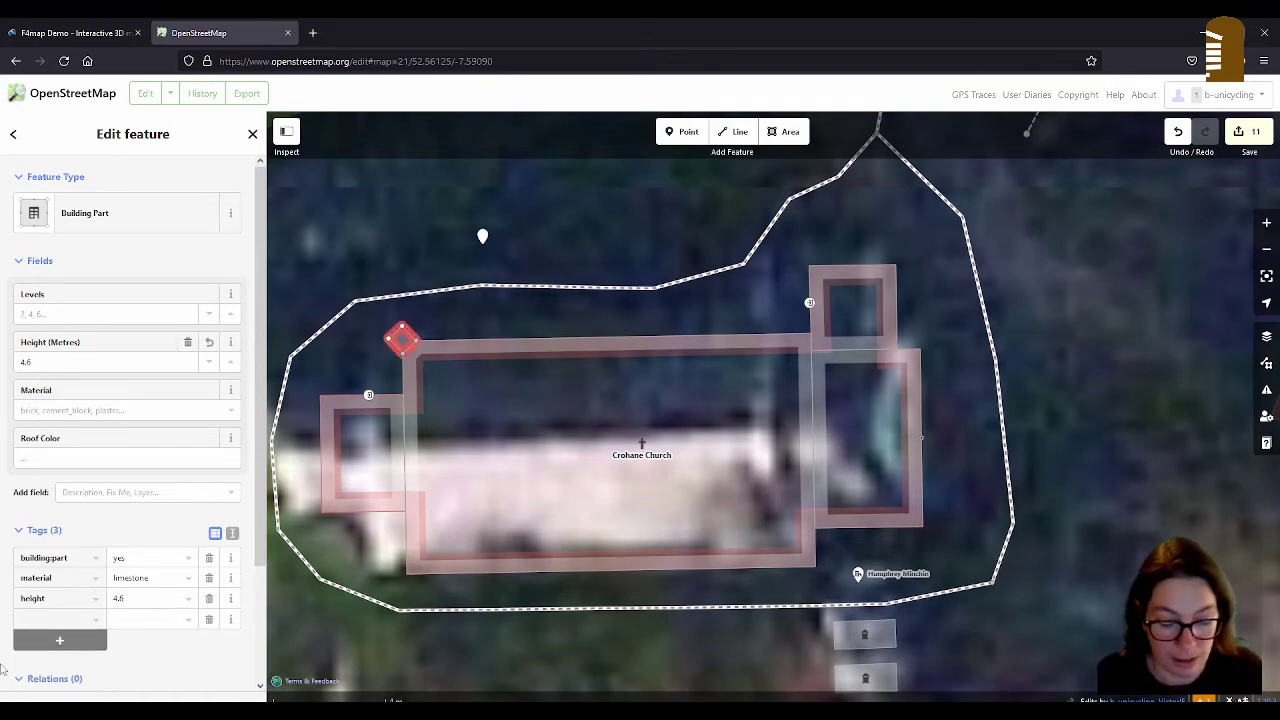
Step: Add a roof:shape tag with the value skillion to the northwest corner buttress
{"action": "type", "text": "roof:shape"}
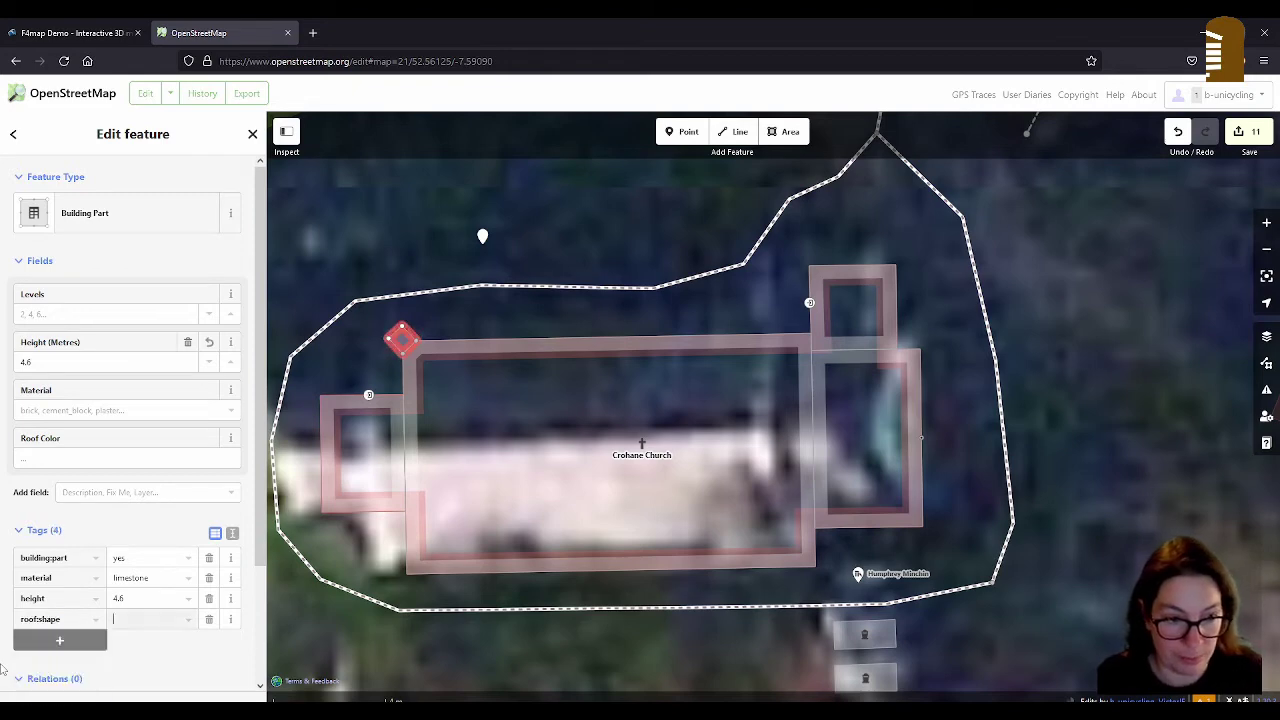
{"action": "key", "text": "Tab"}
{"action": "type", "text": "skillion"}
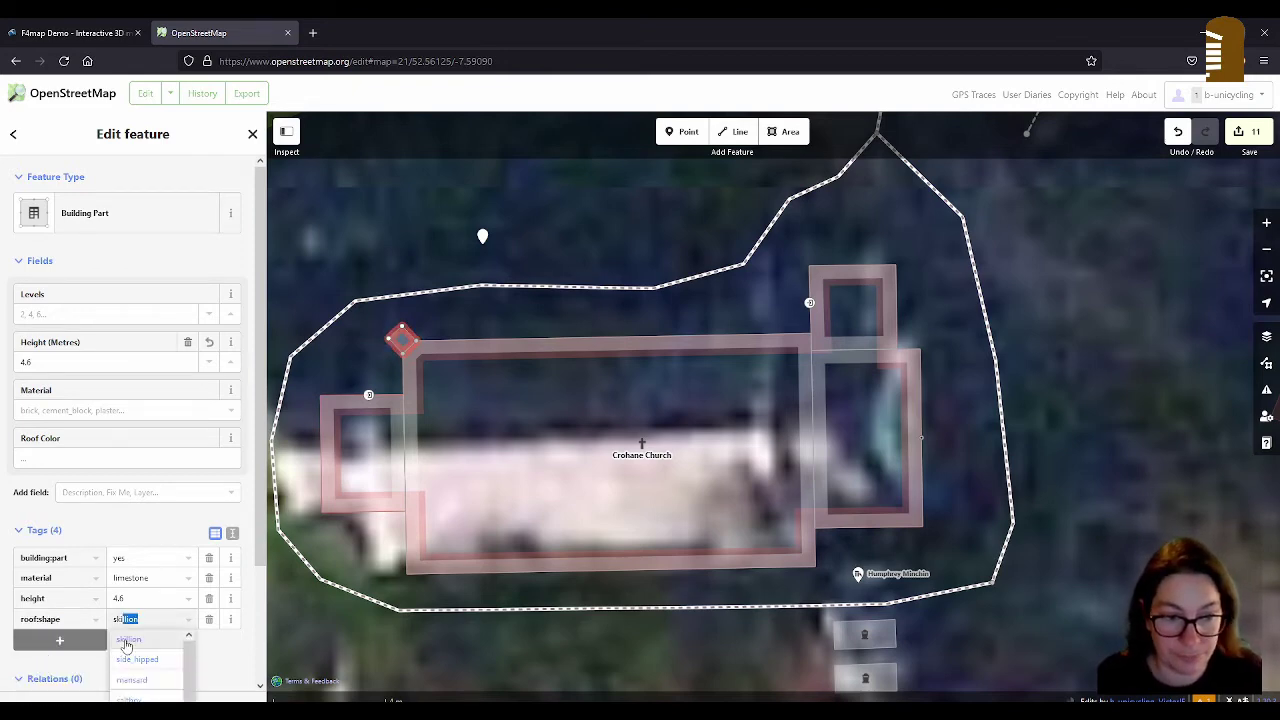
{"action": "left_click", "coordinate": [125, 645]}
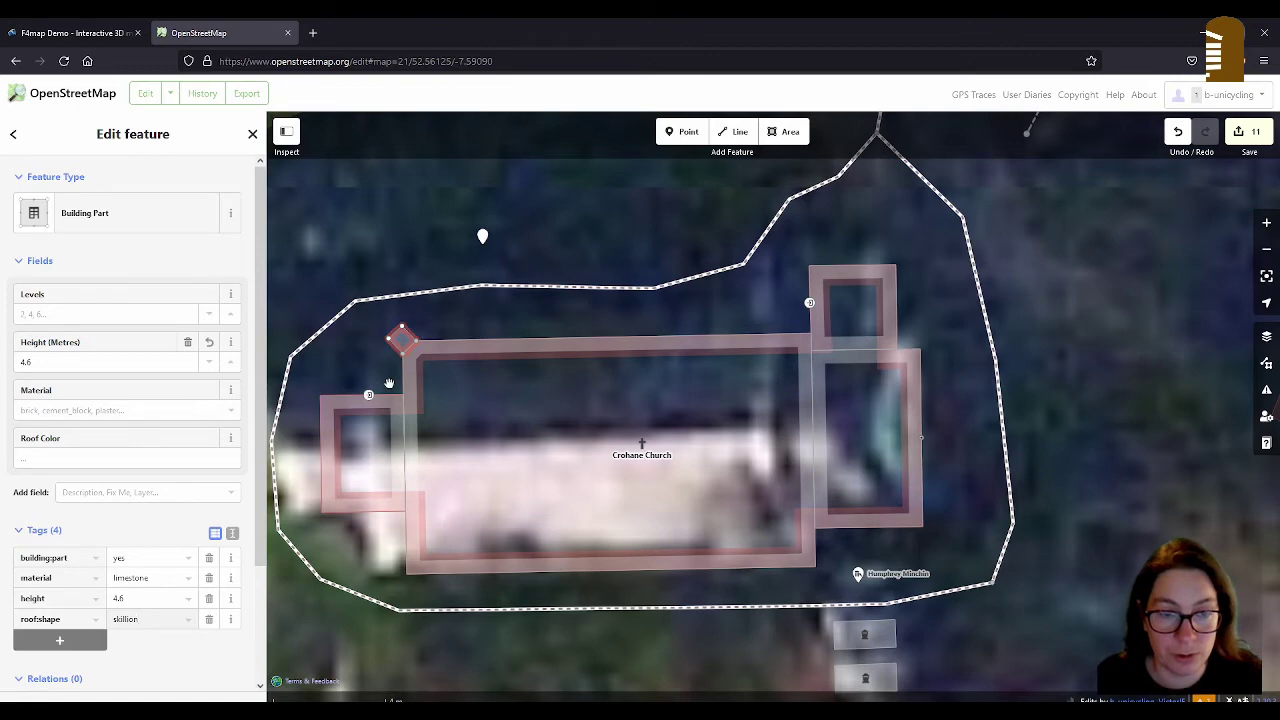
Step: Draw a temporary line northwest from the corner buttress to gauge its roof direction, and undo it
{"action": "left_click_drag", "start_coordinate": [380, 350], "coordinate": [600, 374]}
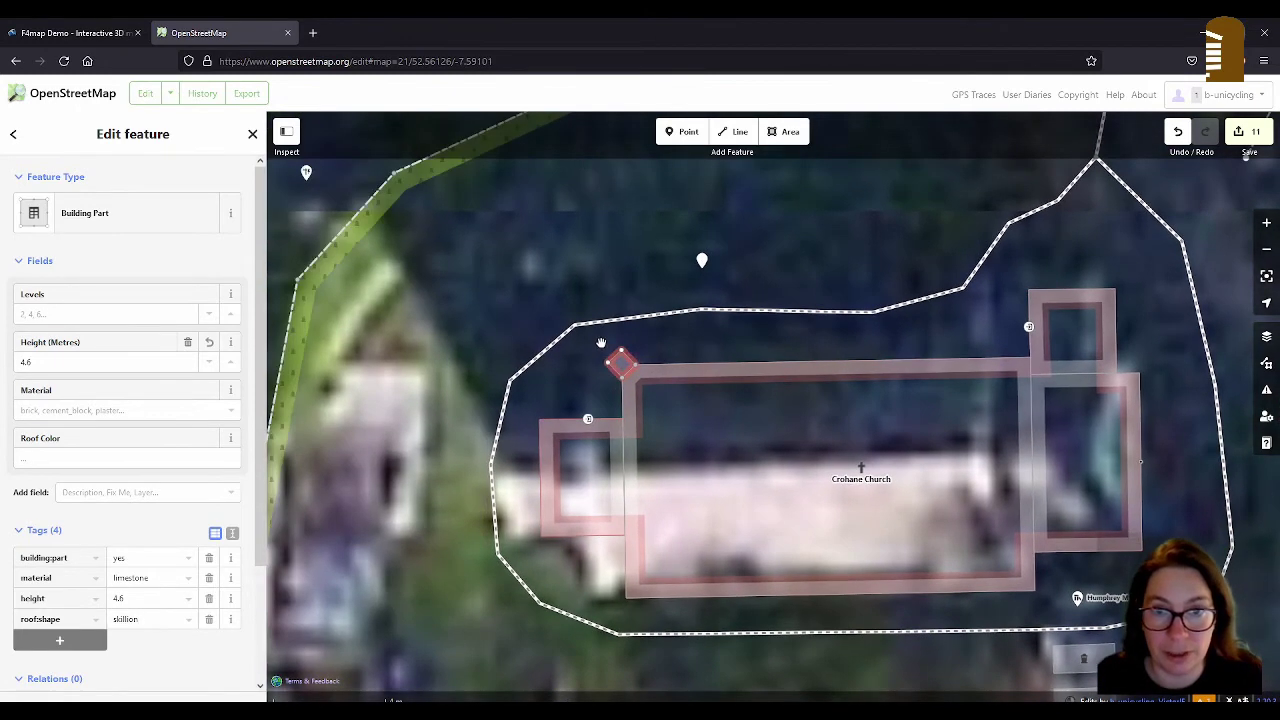
{"action": "left_click", "coordinate": [735, 132]}
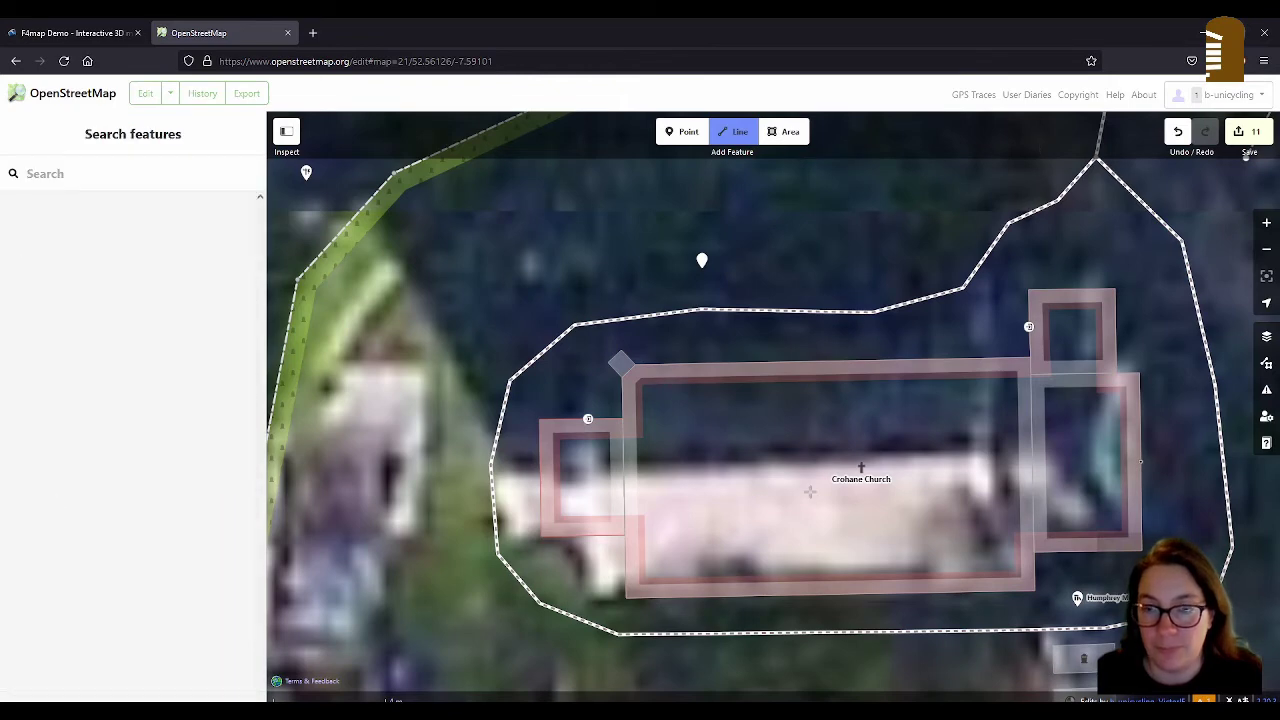
{"action": "scroll", "coordinate": [405, 354], "scroll_direction": "down", "scroll_amount": 2}
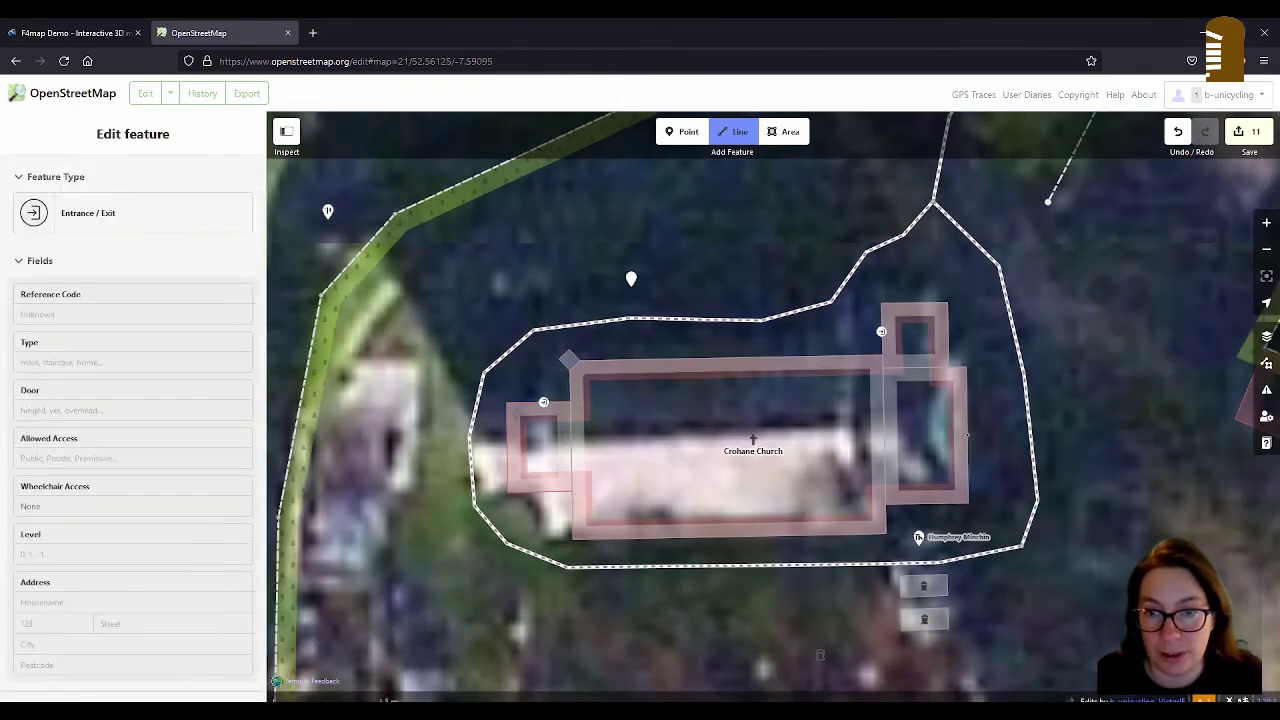
{"action": "scroll", "coordinate": [531, 328], "scroll_direction": "up", "scroll_amount": 2}
{"action": "scroll", "coordinate": [531, 328], "scroll_direction": "up", "scroll_amount": 2}
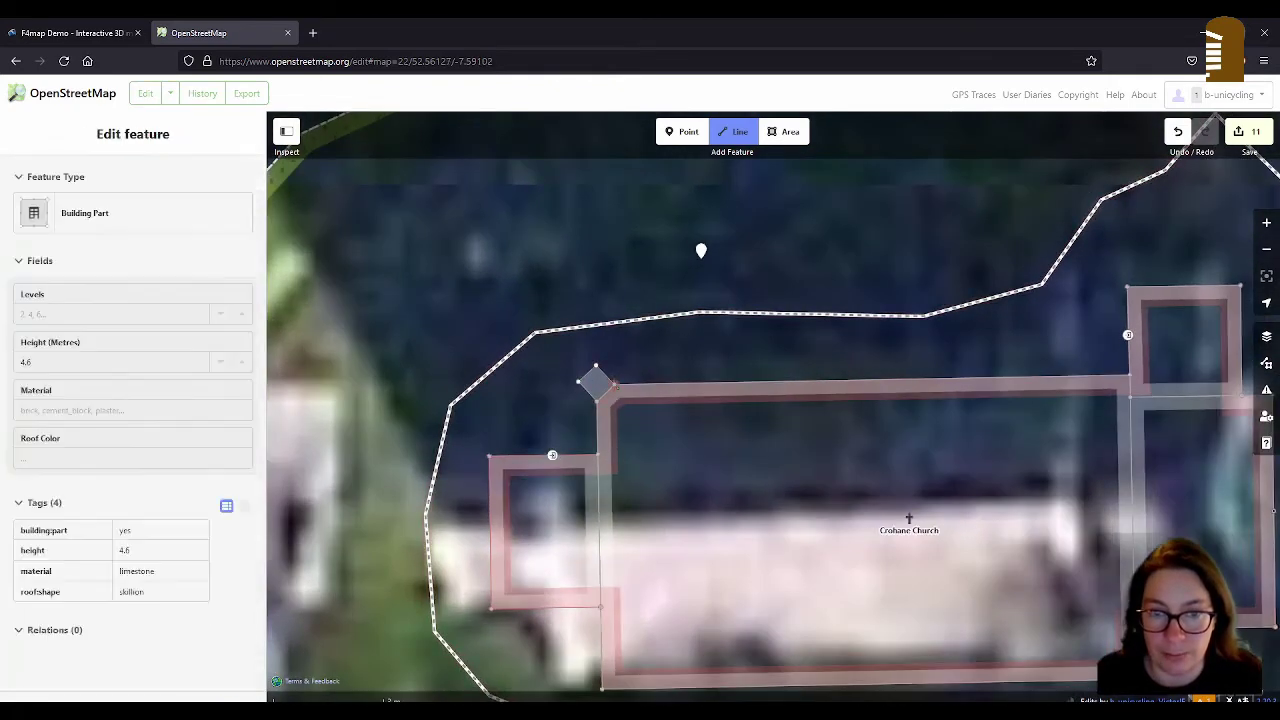
{"action": "left_click", "coordinate": [610, 385]}
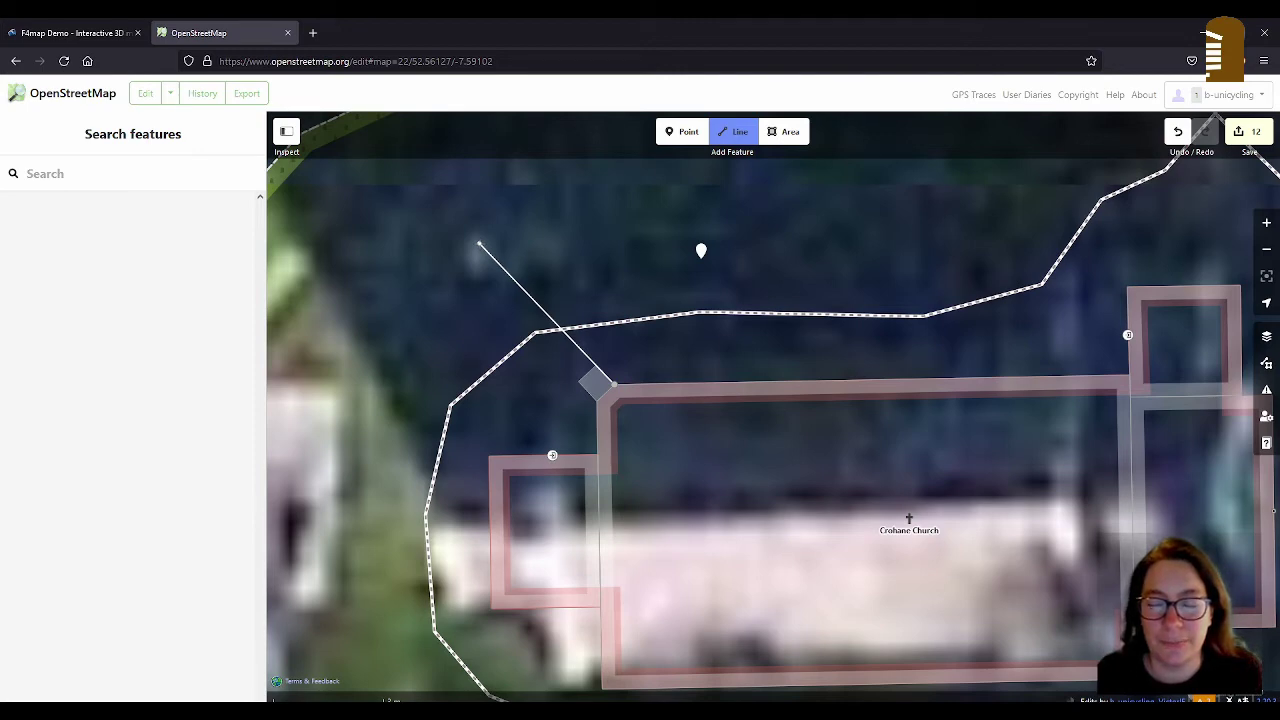
{"action": "key", "text": "ctrl+z"}
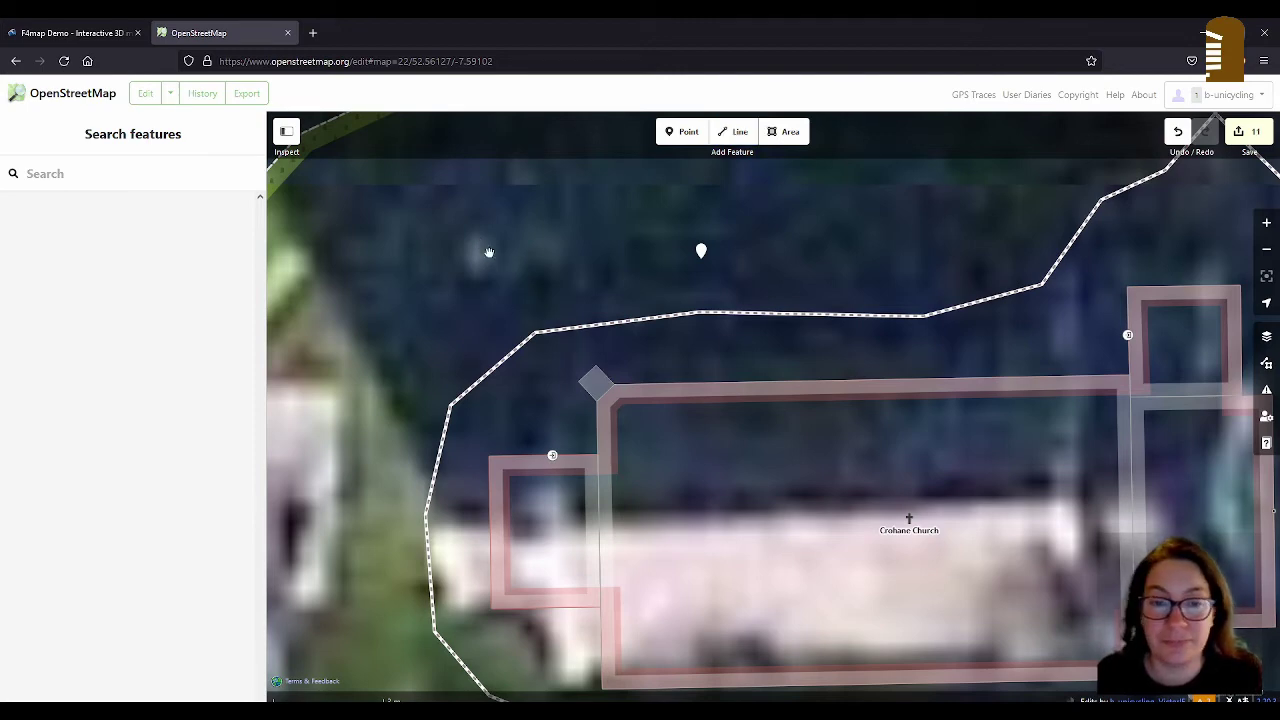
Step: Add a roof:direction tag with the value 315 to the northwest corner buttress
{"action": "left_click", "coordinate": [60, 497]}
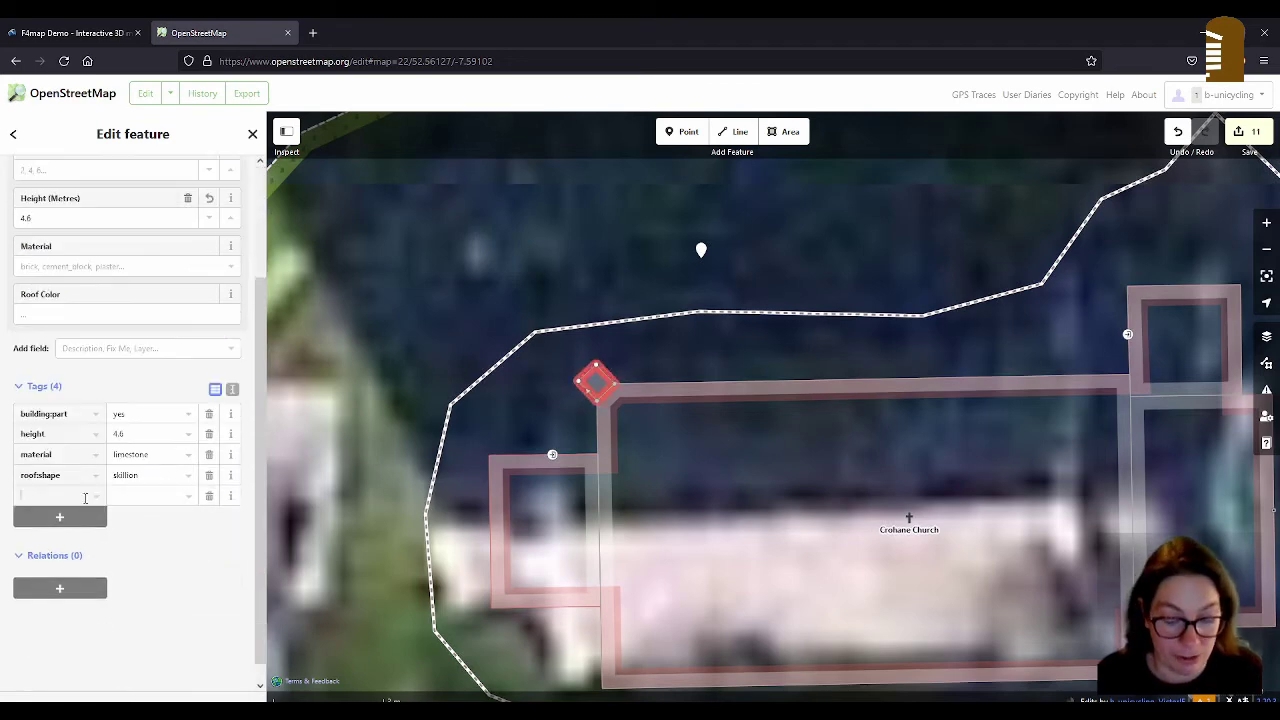
{"action": "type", "text": "roof:direction"}
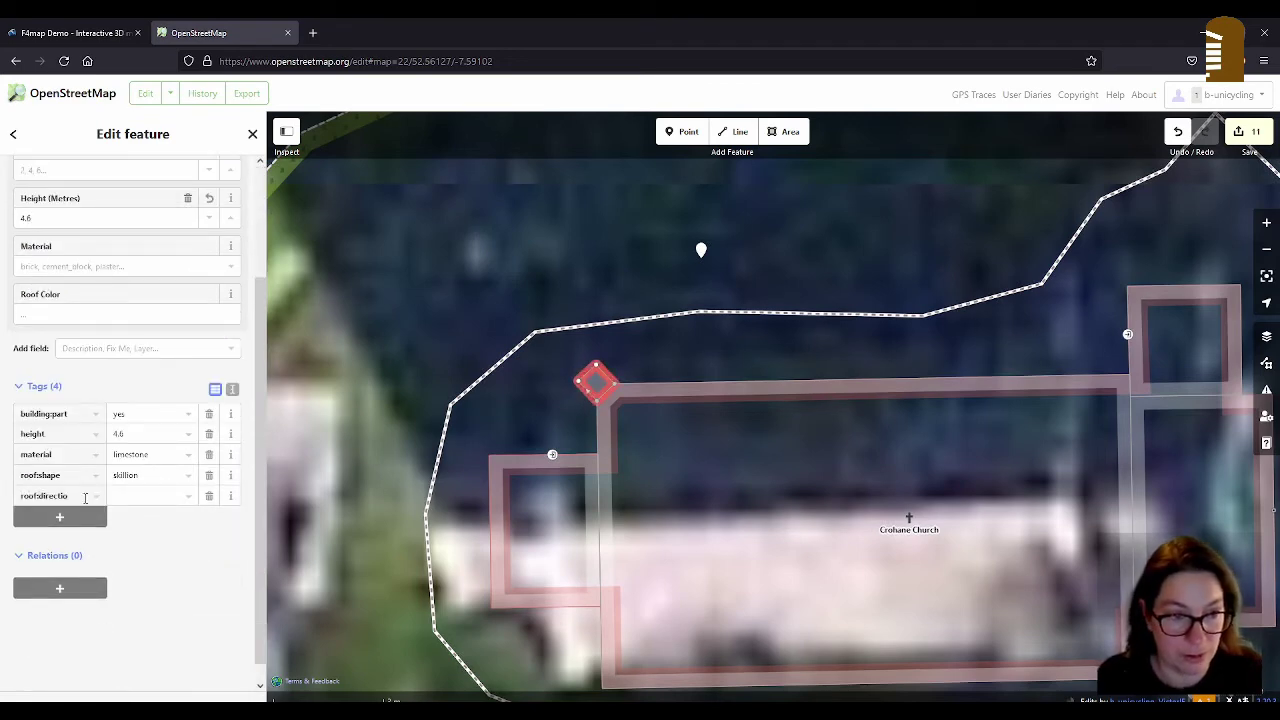
{"action": "key", "text": "Tab"}
{"action": "type", "text": "315"}
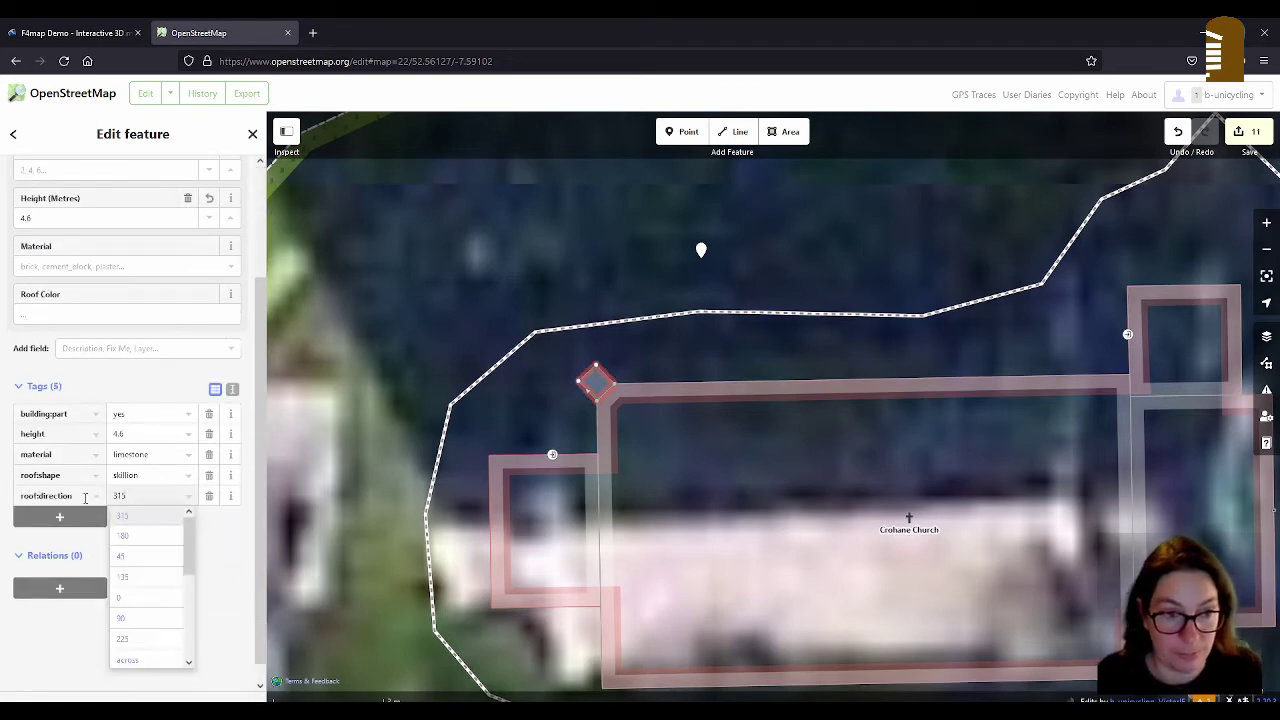
{"action": "left_click", "coordinate": [140, 518]}
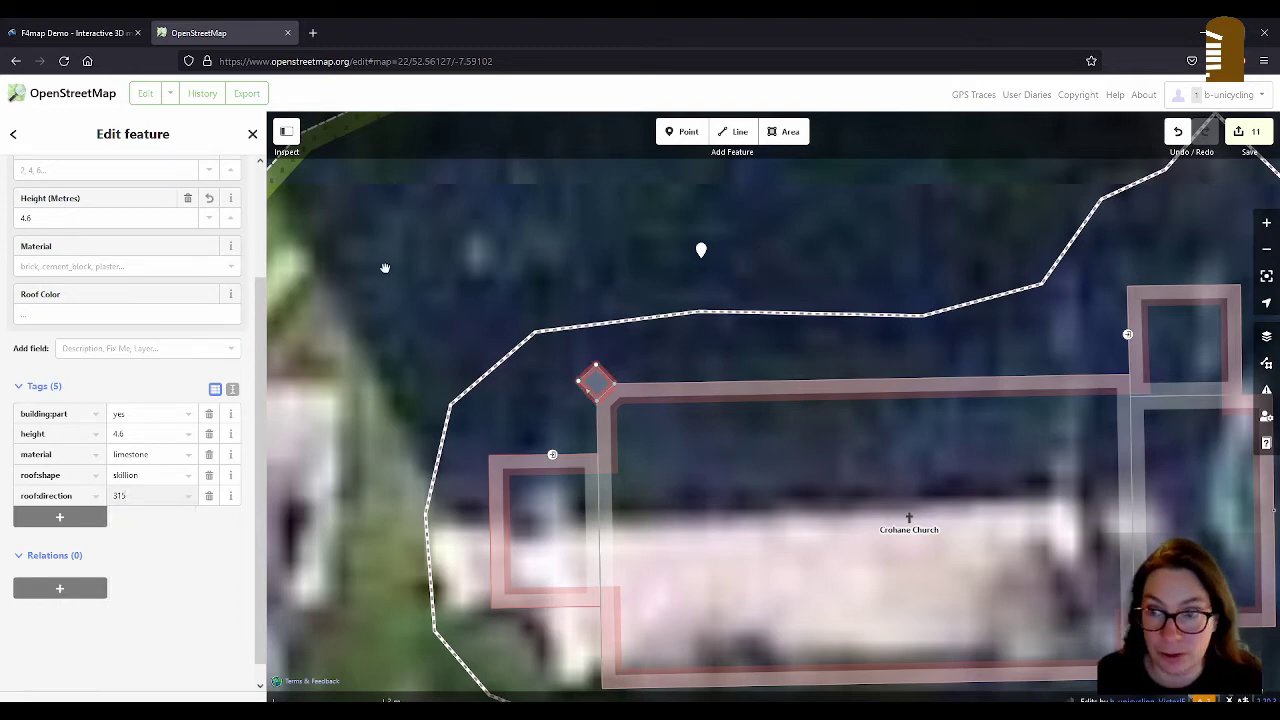
Step: Check the church photo and add the northwest buttress to the Crohane Church relation with the role part
{"action": "scroll", "coordinate": [476, 248], "scroll_direction": "down", "scroll_amount": 2}
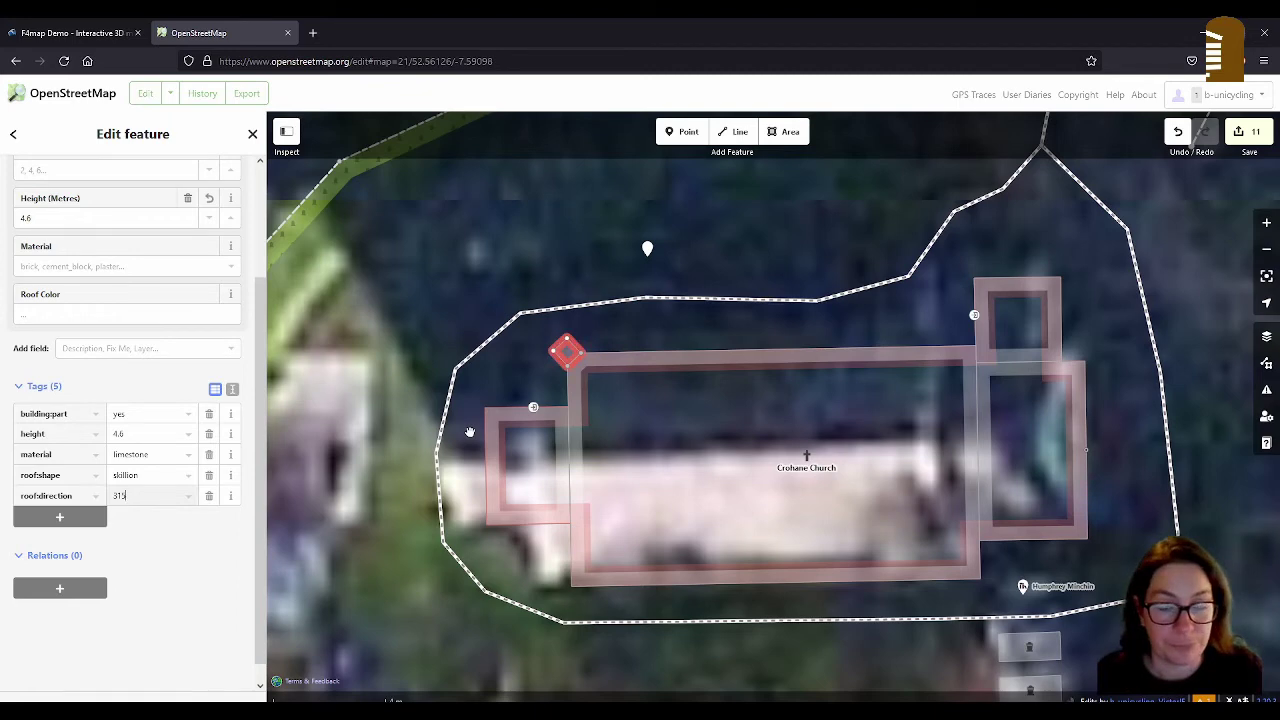
{"action": "key", "text": "alt+Tab"}
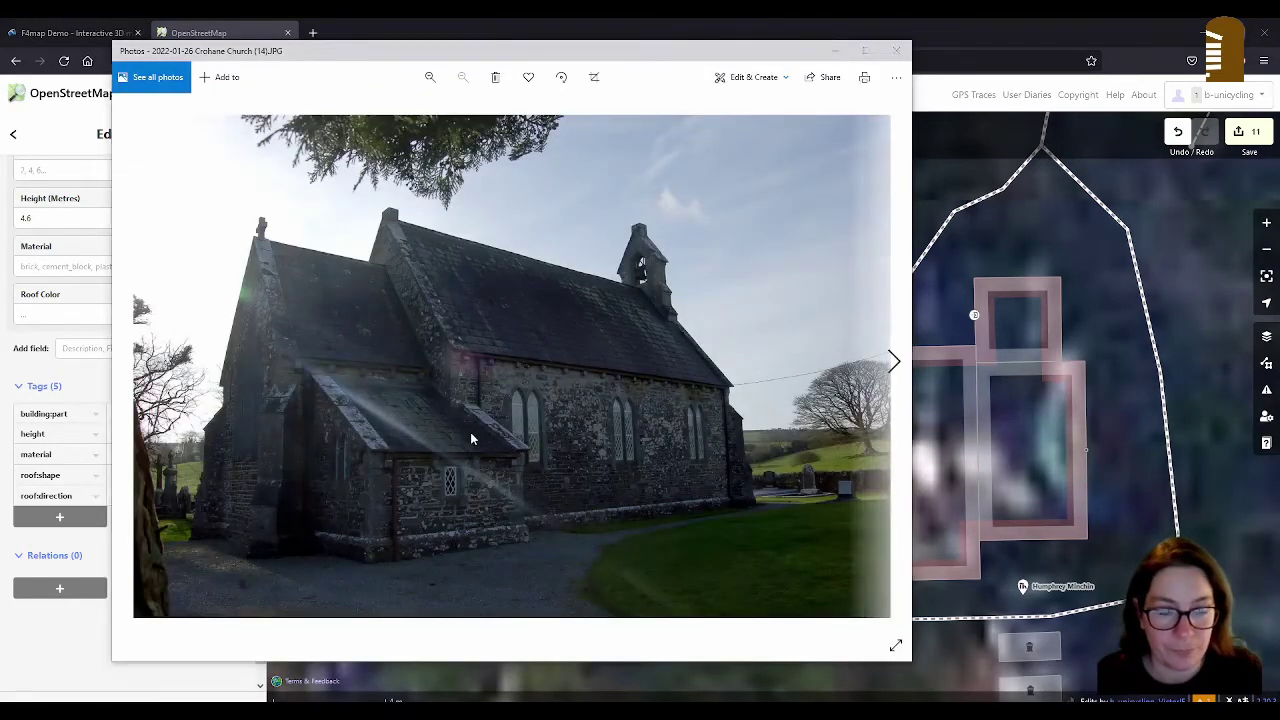
{"action": "key", "text": "alt+Tab"}
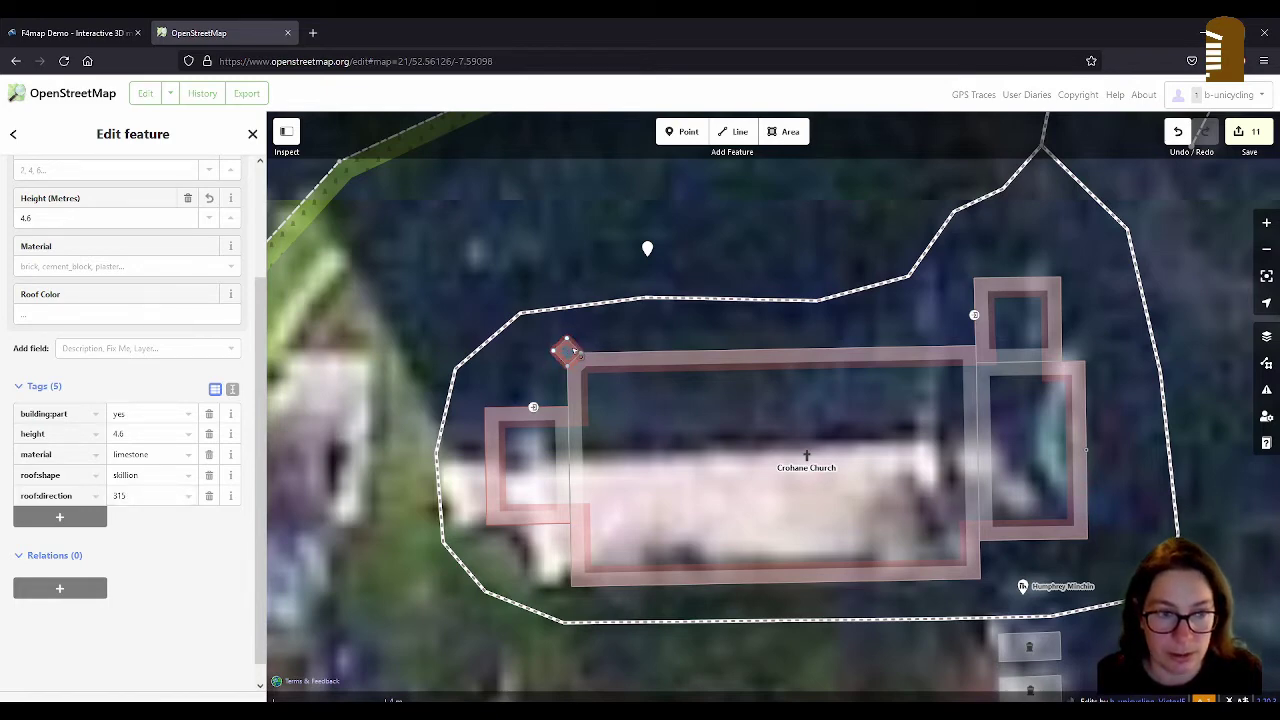
{"action": "left_click", "coordinate": [96, 585]}
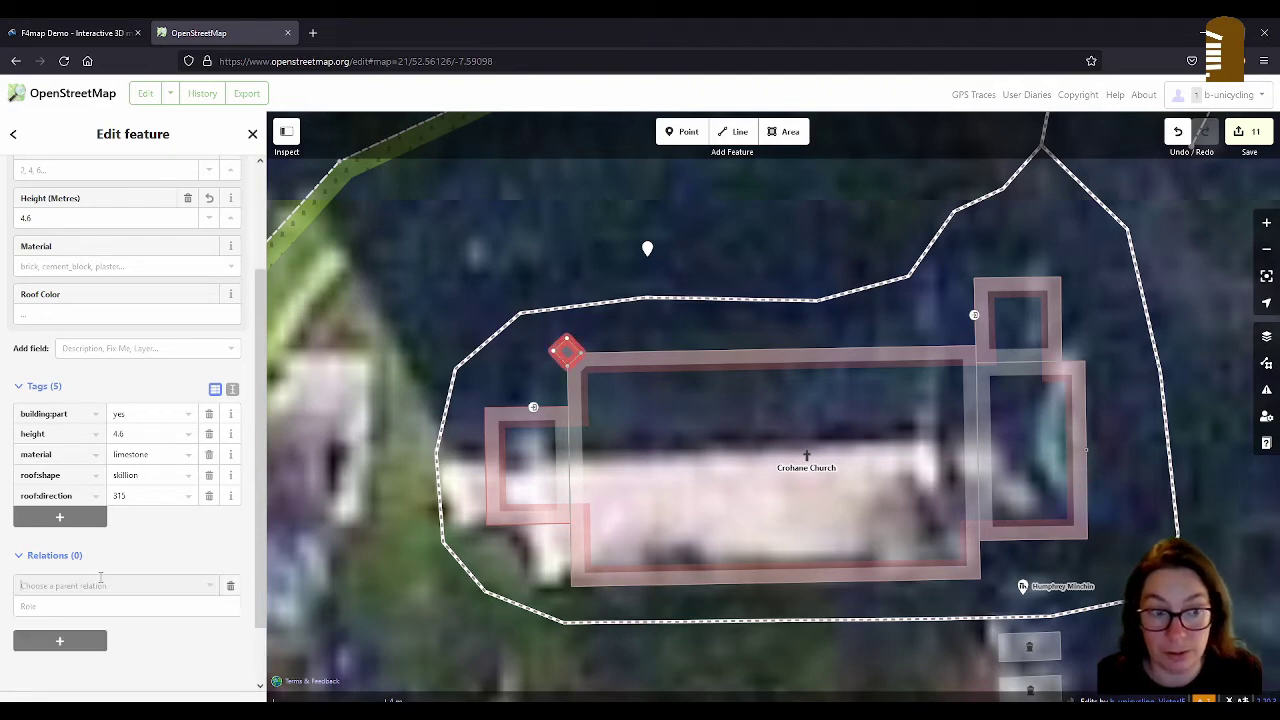
{"action": "left_click", "coordinate": [95, 625]}
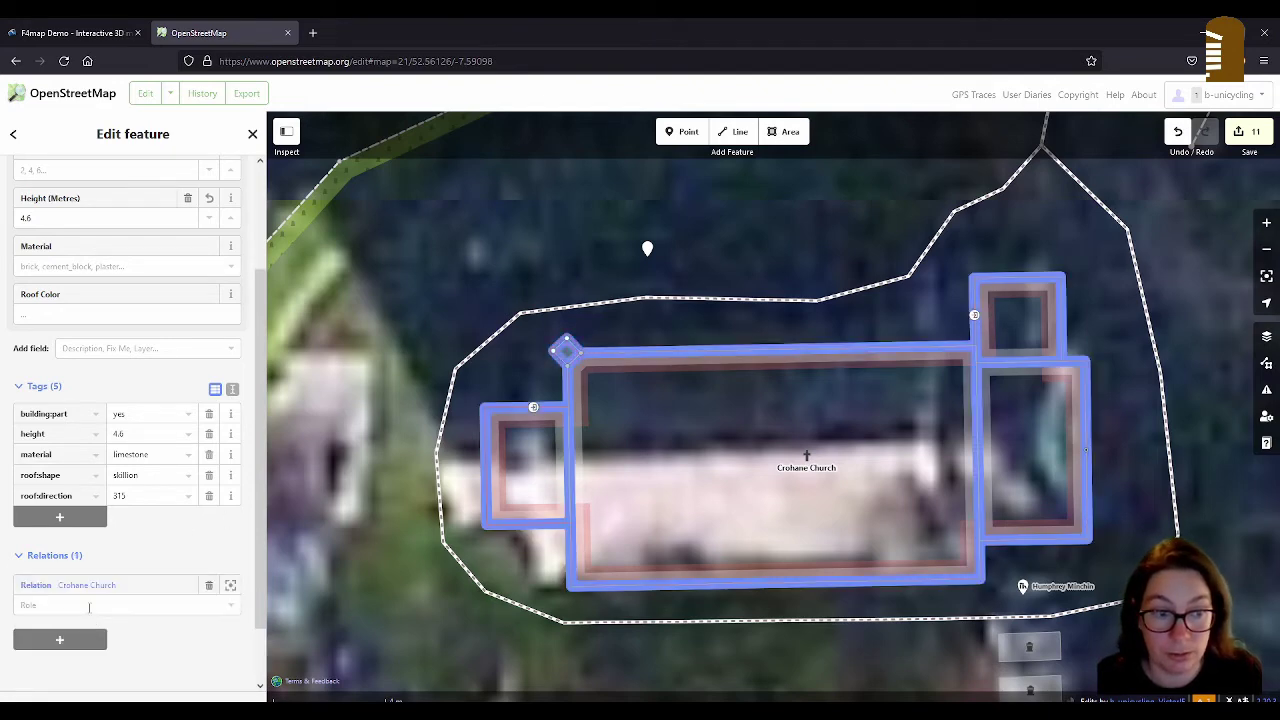
{"action": "left_click", "coordinate": [89, 607]}
{"action": "type", "text": "part"}
{"action": "key", "text": "Return"}
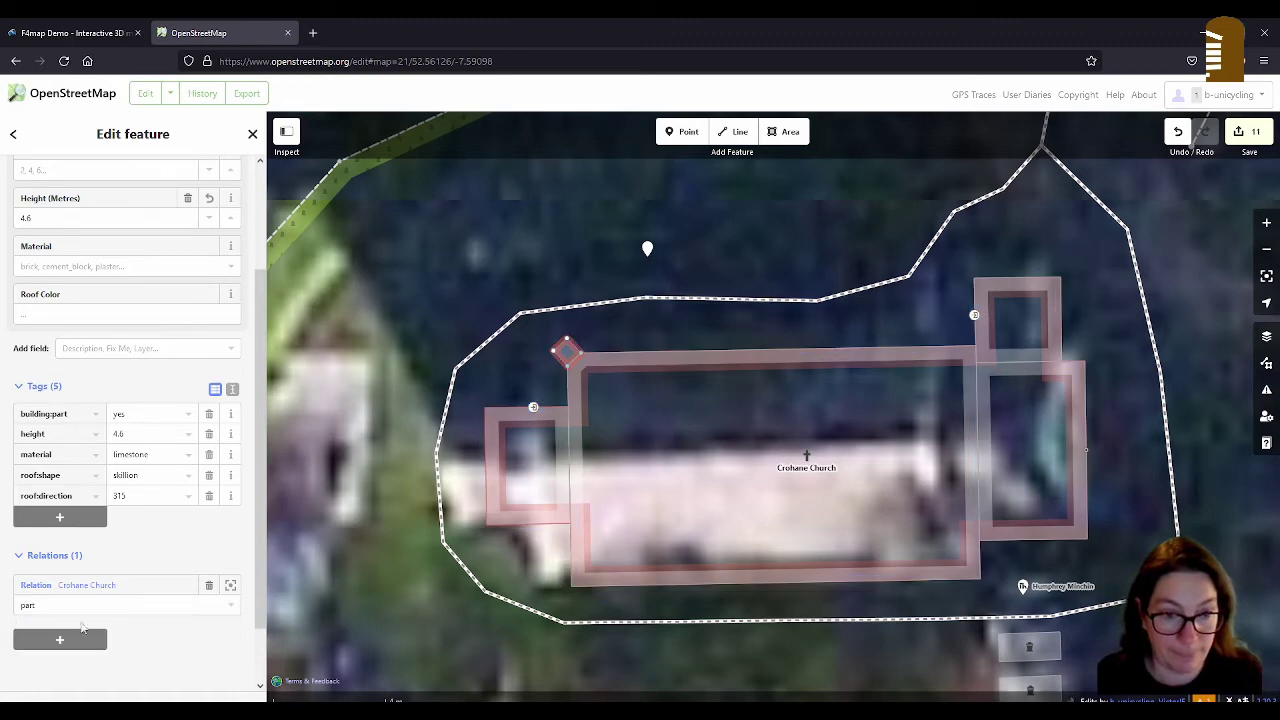
Step: Copy the northwest corner buttress and paste the duplicate just outside the nave's southwest corner
{"action": "left_click", "coordinate": [547, 580]}
{"action": "left_click", "coordinate": [552, 507]}
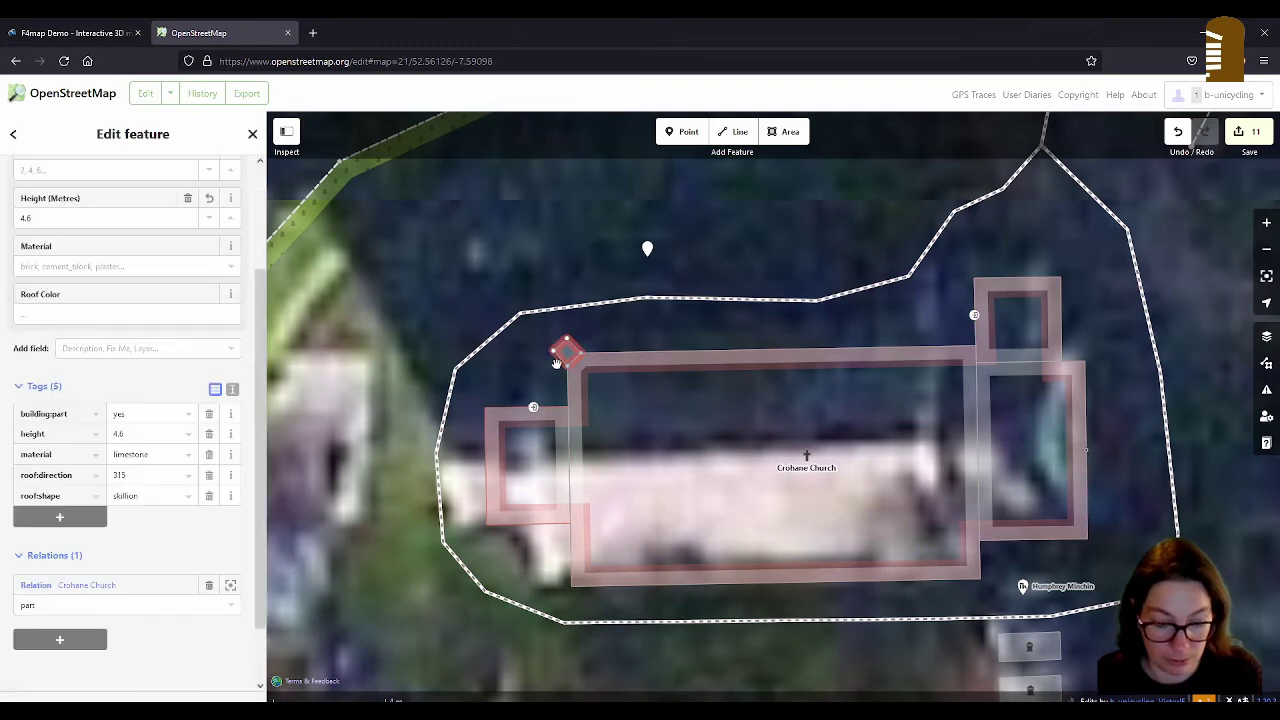
{"action": "key", "text": "ctrl+c"}
{"action": "key", "text": "ctrl+v"}
{"action": "left_click", "coordinate": [548, 584]}
{"action": "scroll", "coordinate": [550, 588], "scroll_direction": "up", "scroll_amount": 6}
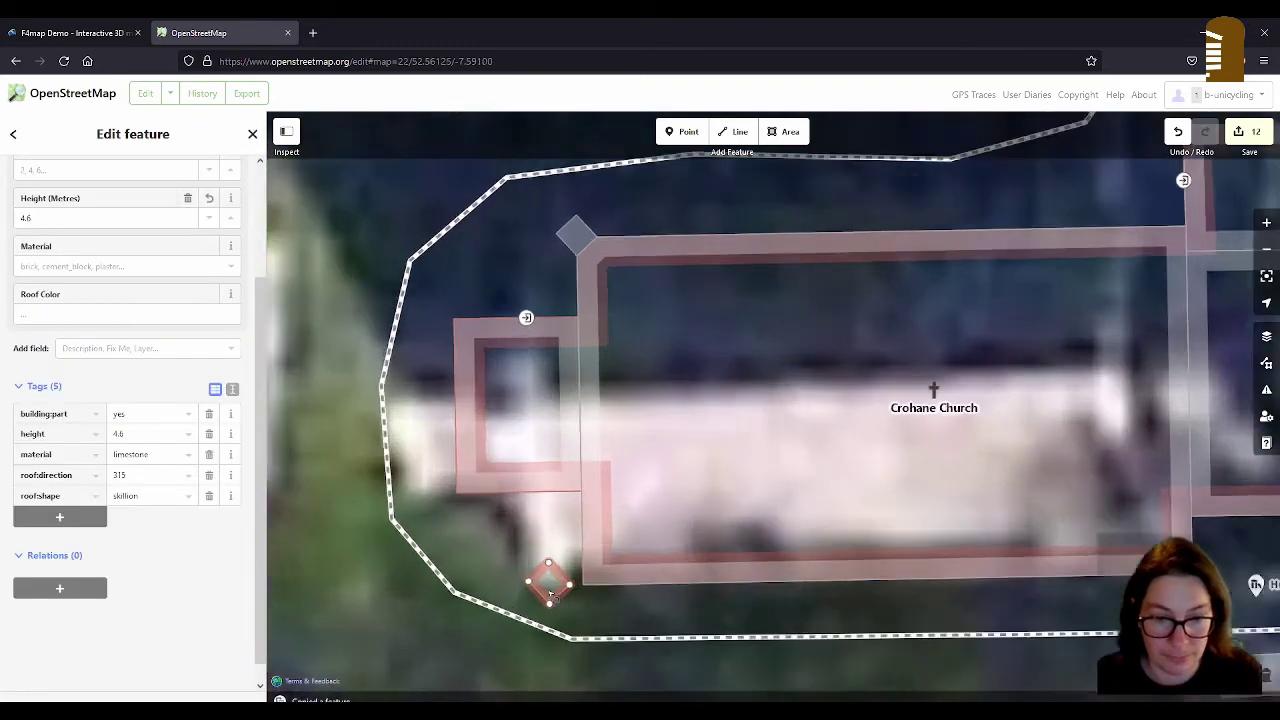
Step: Rotate the copied buttress beside the nave's southwest corner to suit that corner
{"action": "scroll", "coordinate": [551, 500], "scroll_direction": "down", "scroll_amount": 1}
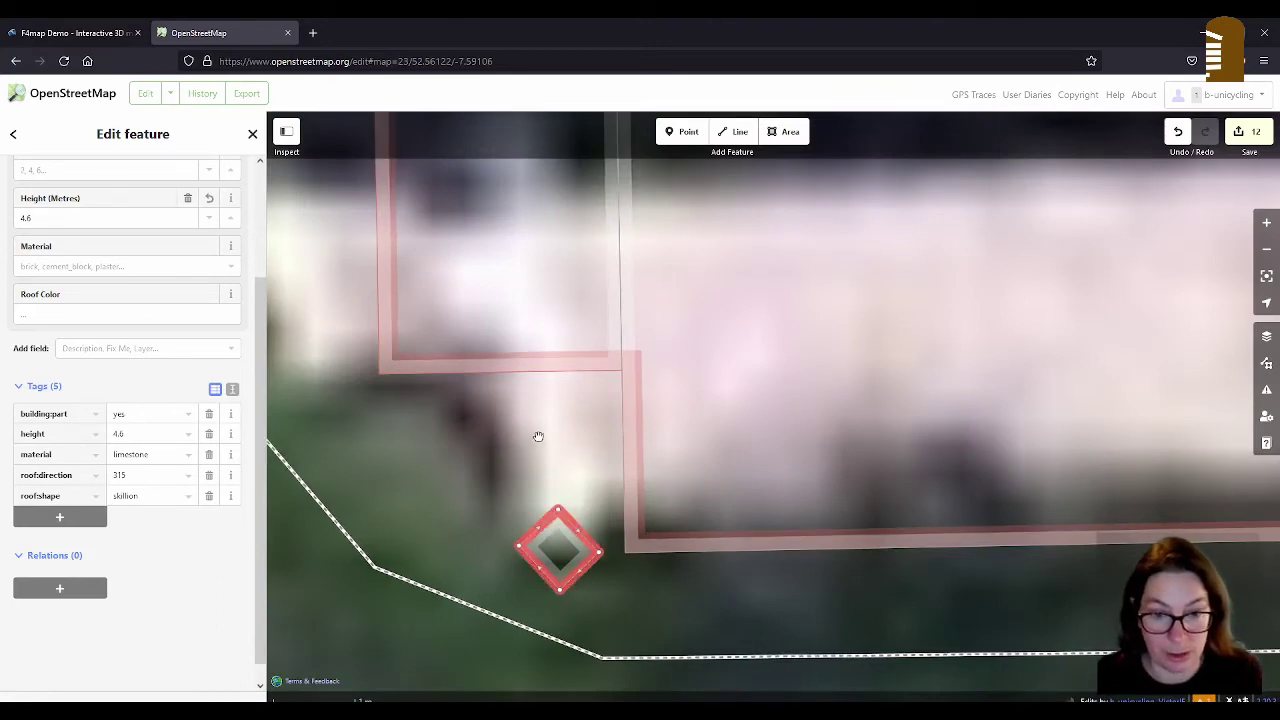
{"action": "key", "text": "Escape"}
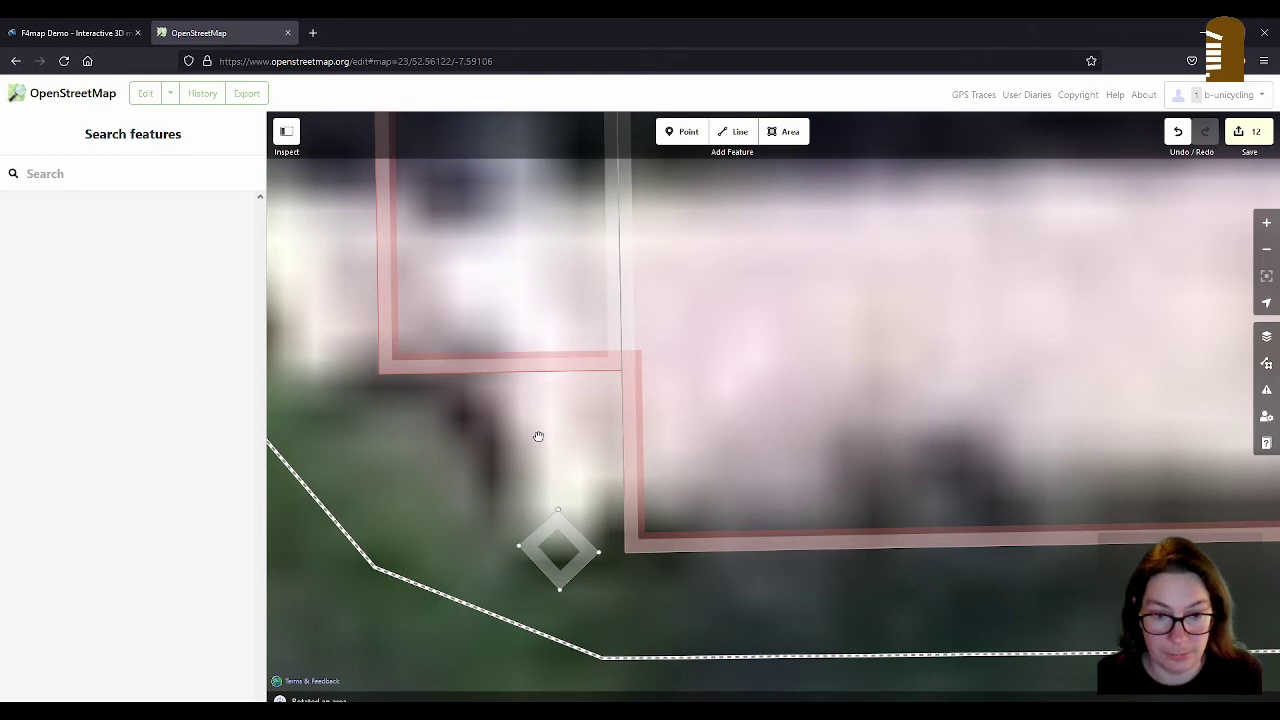
{"action": "key", "text": "r"}
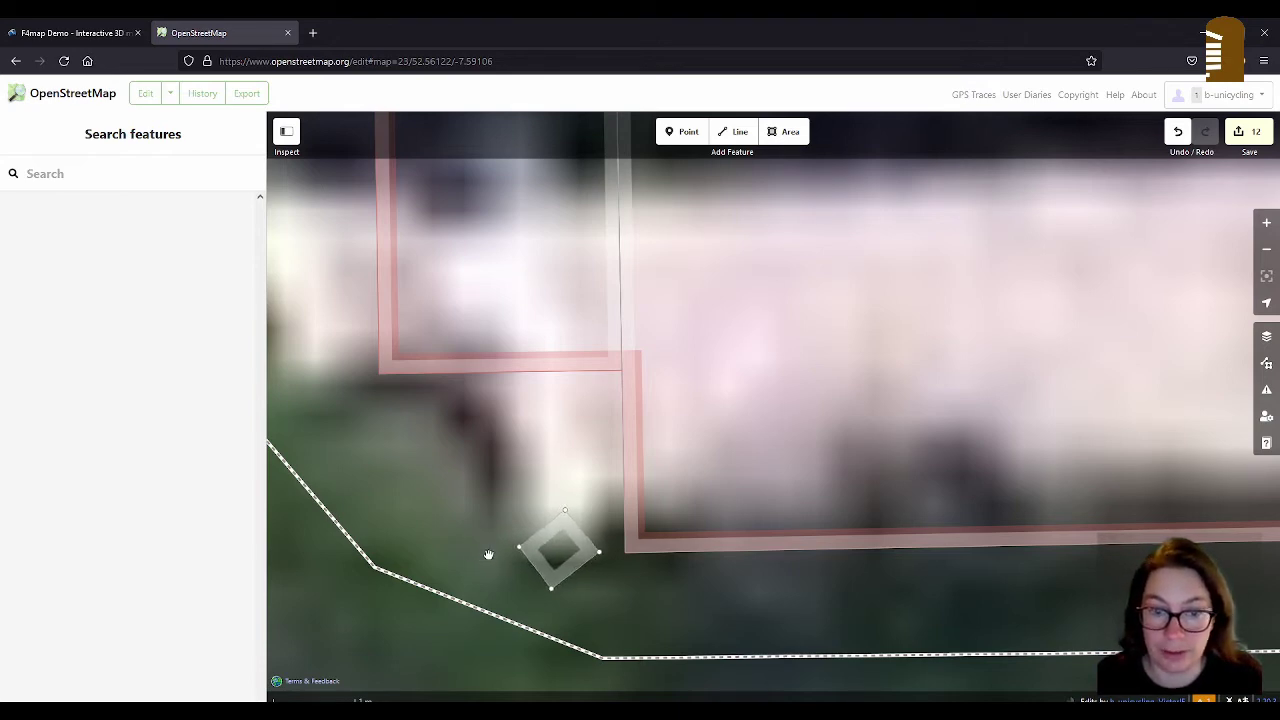
Step: Move the small diamond-shaped building part onto the south-west corner of Crohane Church's nave
{"action": "left_click", "coordinate": [488, 556]}
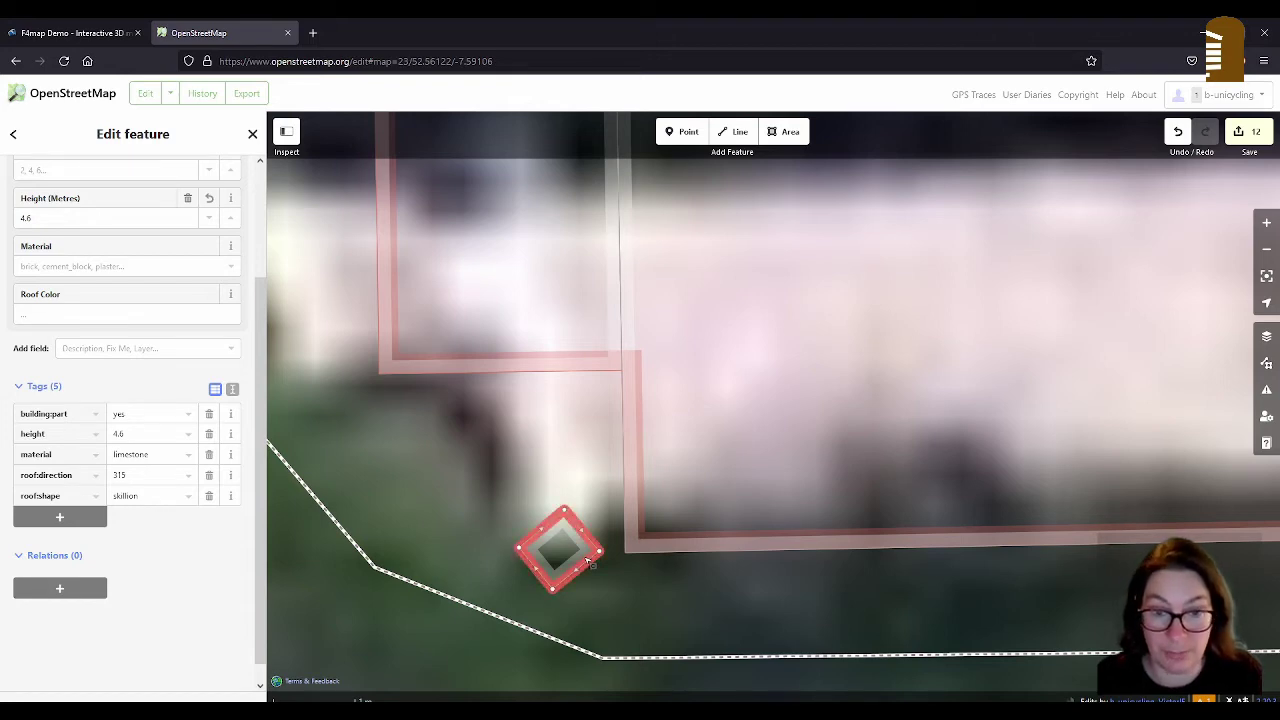
{"action": "key", "text": "m"}
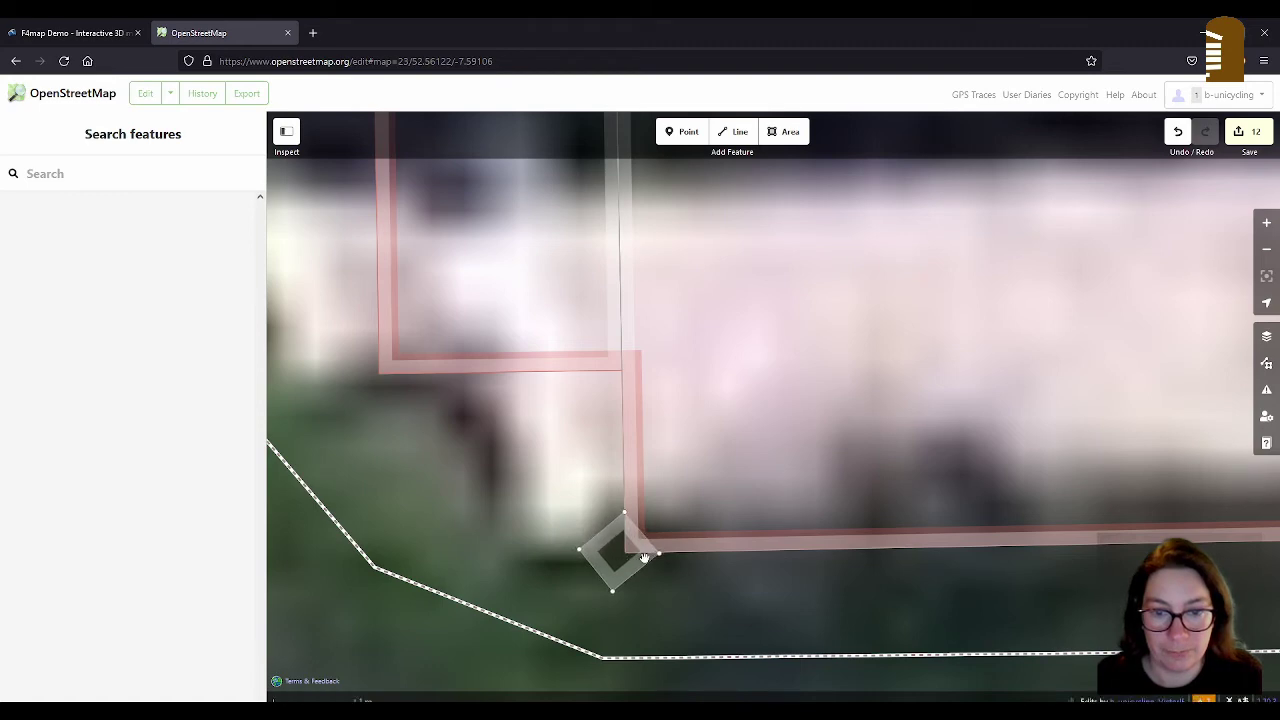
{"action": "left_click", "coordinate": [645, 558]}
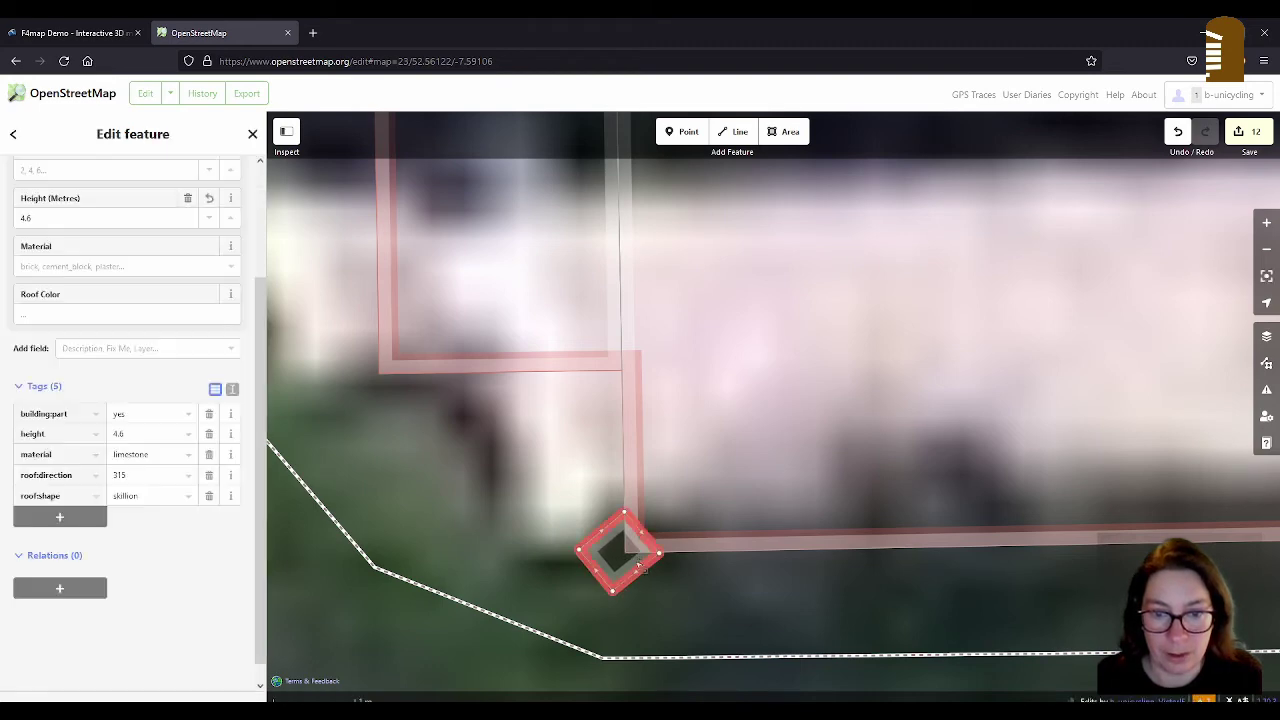
Step: Rotate the diamond-shaped part slightly and shift it so it straddles the nave's south-west corner evenly
{"action": "scroll", "coordinate": [645, 558], "scroll_direction": "up", "scroll_amount": 3}
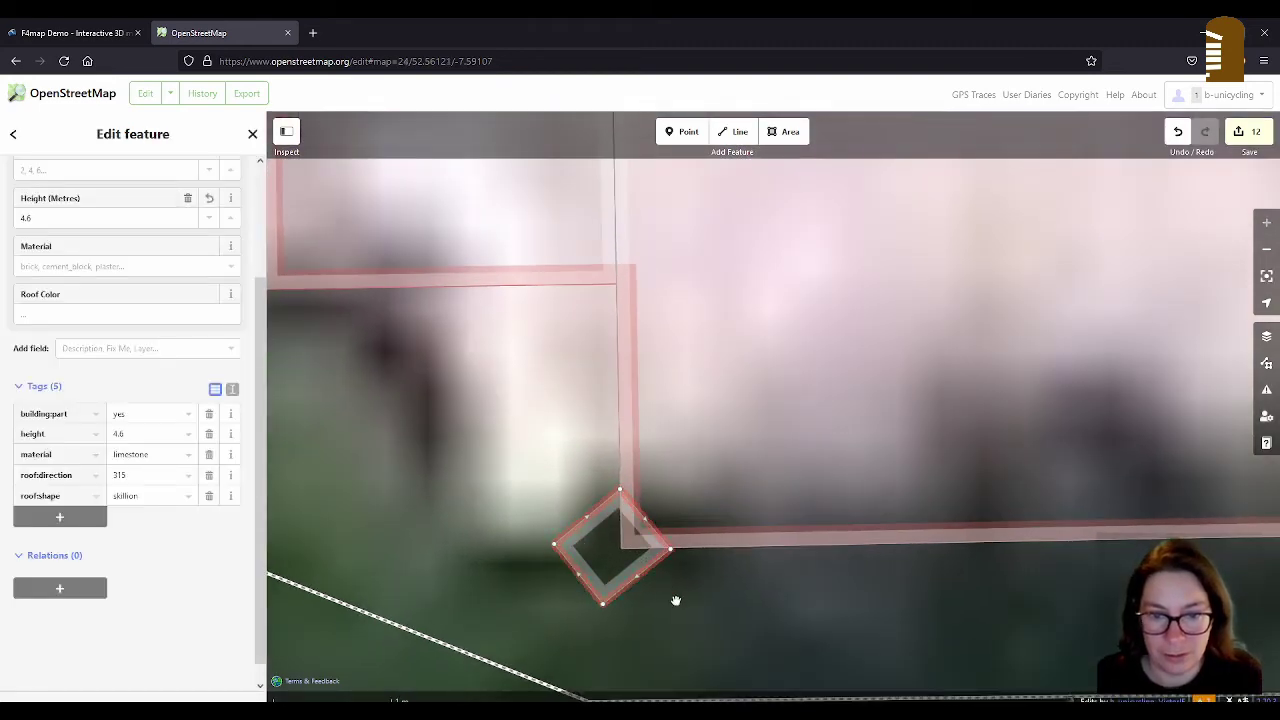
{"action": "key", "text": "r"}
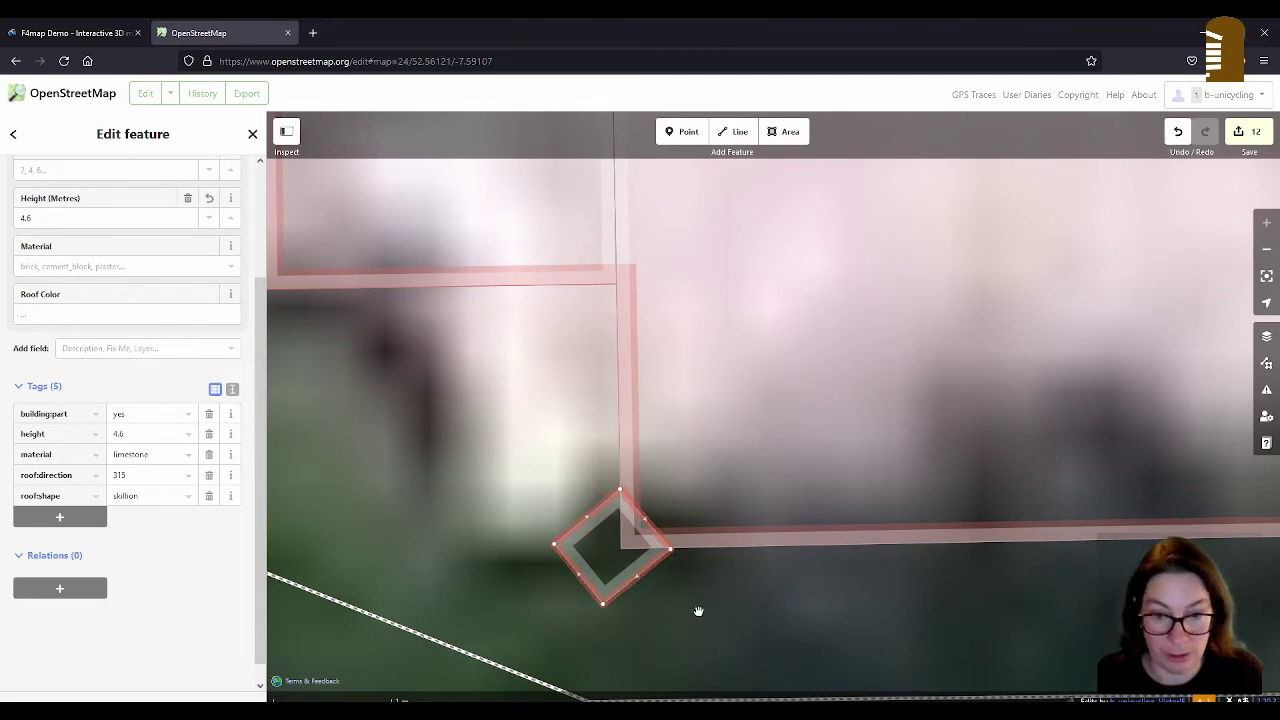
{"action": "left_click", "coordinate": [700, 608]}
{"action": "key", "text": "ctrl+z"}
{"action": "key", "text": "m"}
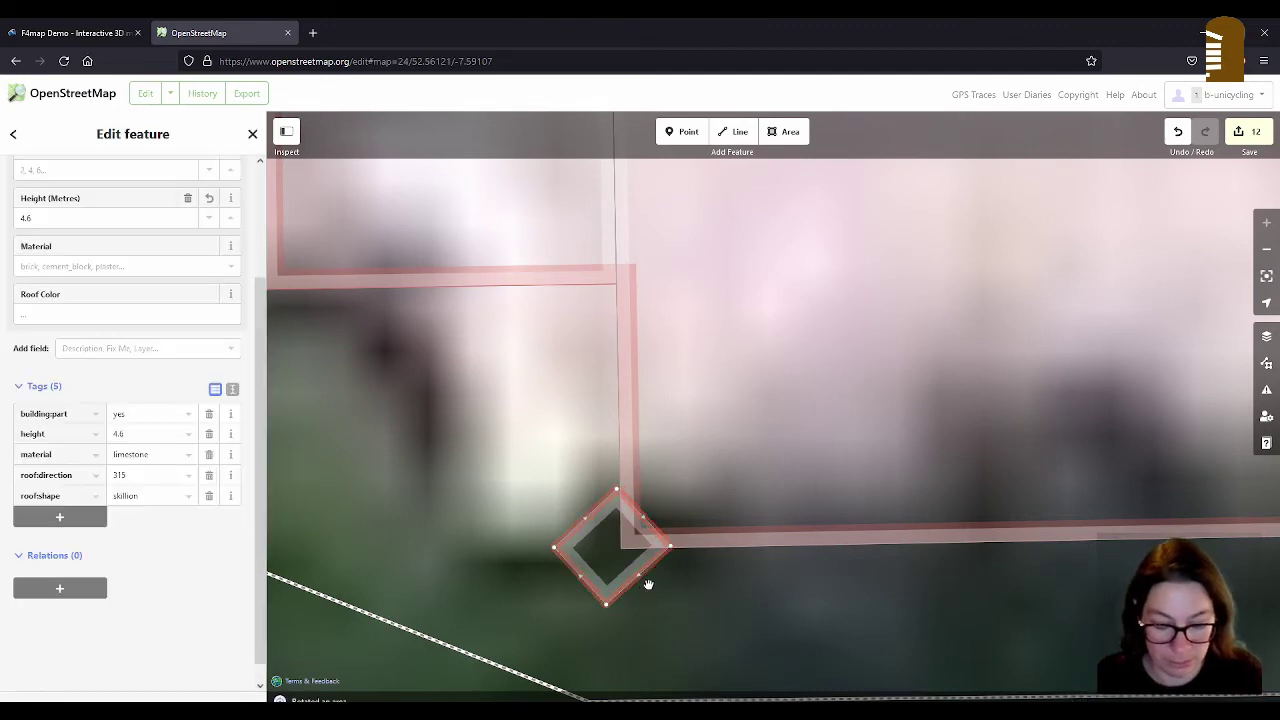
{"action": "left_click", "coordinate": [651, 583]}
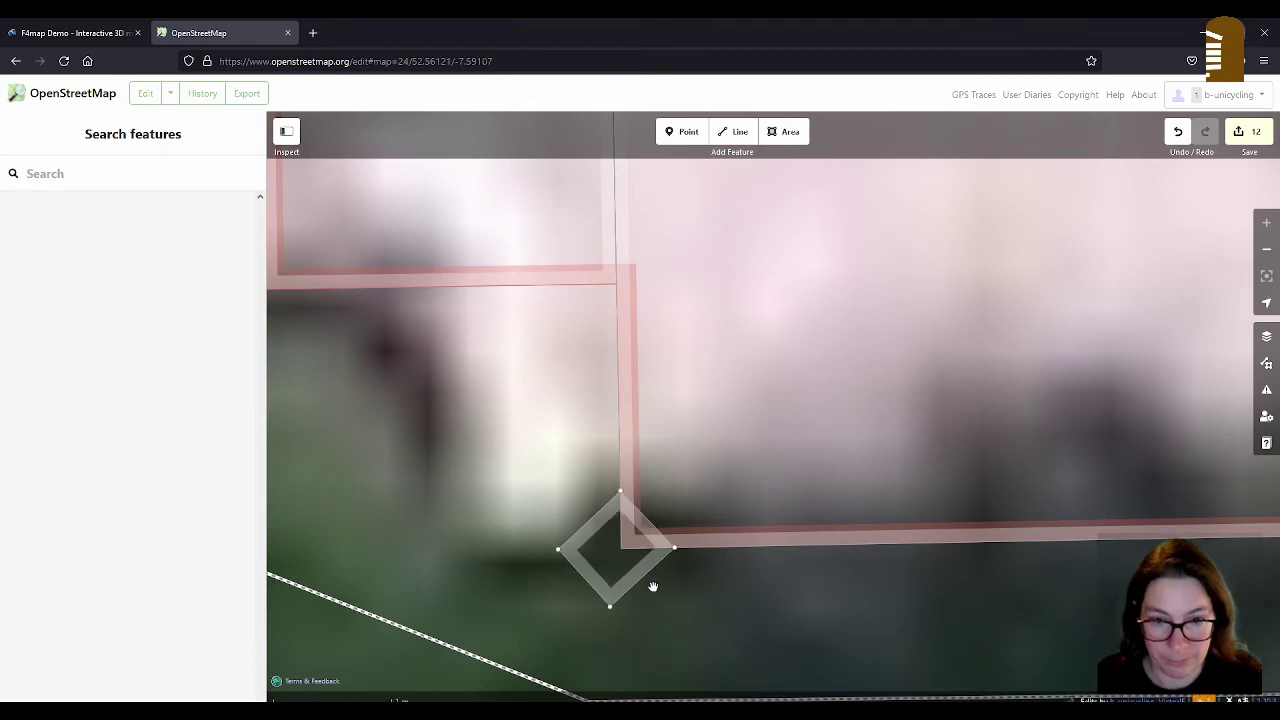
Step: Join the south-west diamond's north and east corners to the nave walls and delete the wall corner node between them
{"action": "left_click", "coordinate": [648, 545]}
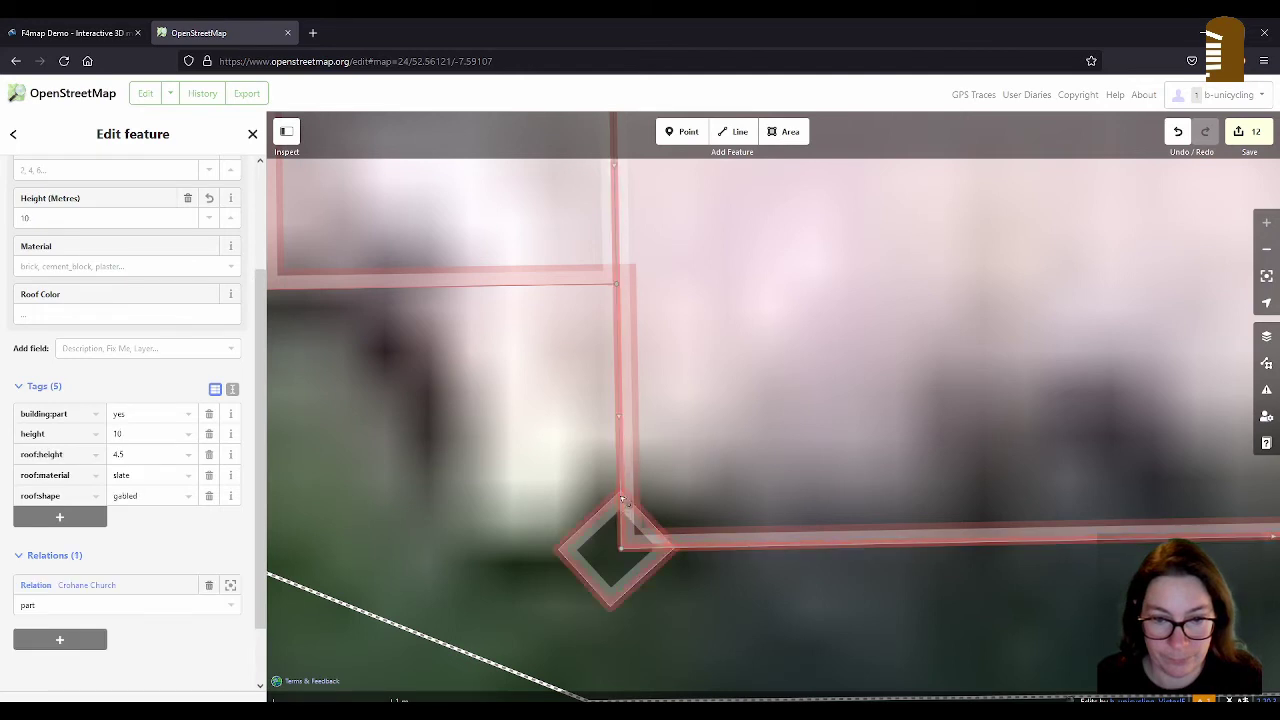
{"action": "left_click", "coordinate": [673, 549]}
{"action": "left_click", "coordinate": [669, 546]}
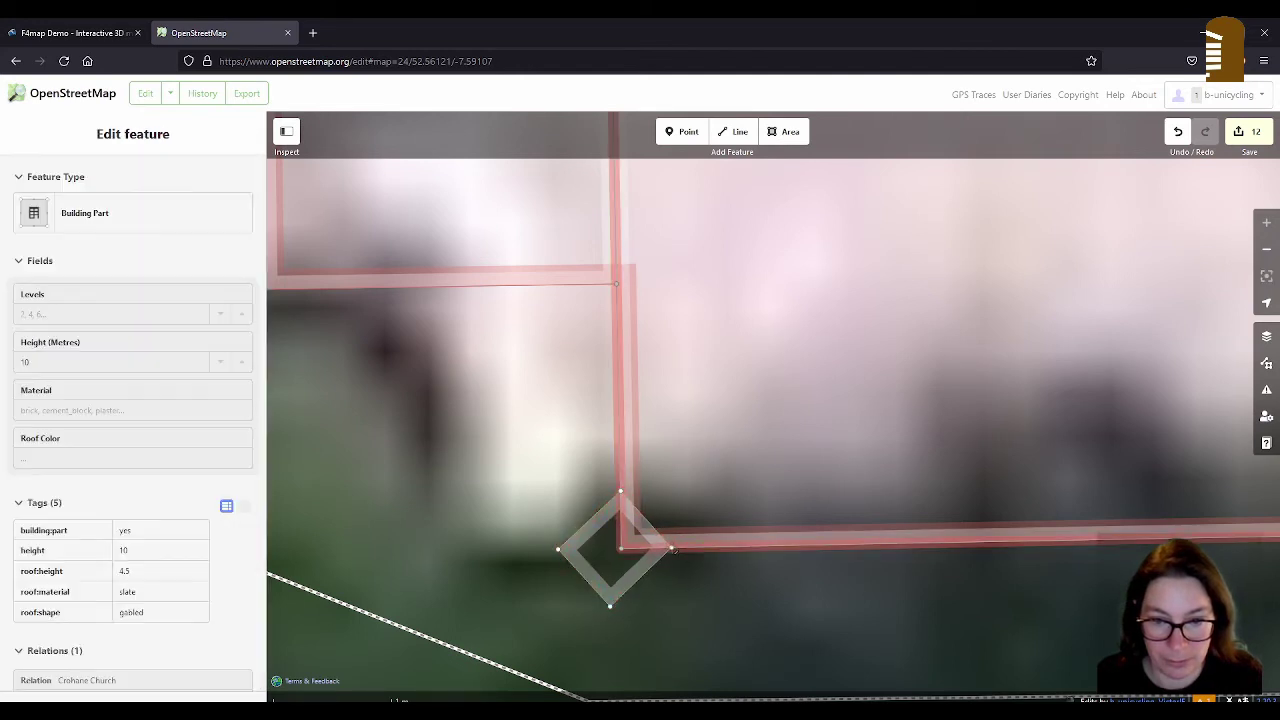
{"action": "left_click", "coordinate": [621, 492]}
{"action": "left_click", "coordinate": [621, 492]}
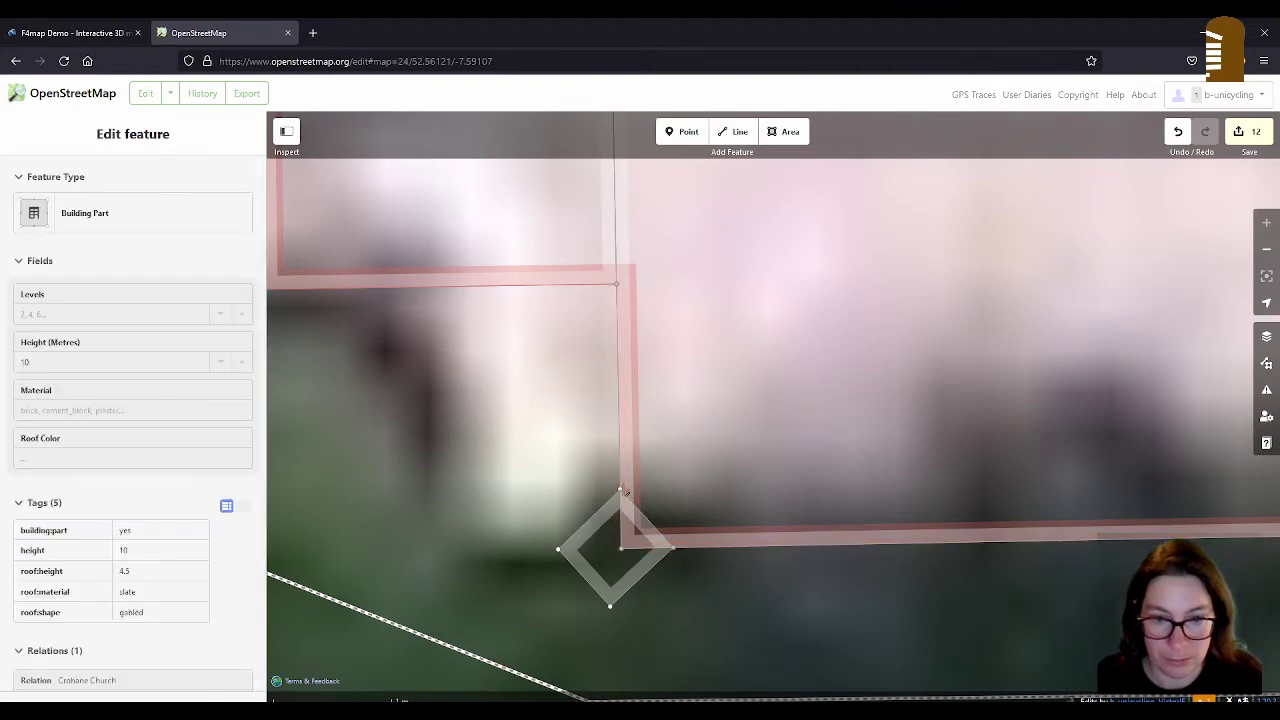
{"action": "left_click", "coordinate": [622, 548]}
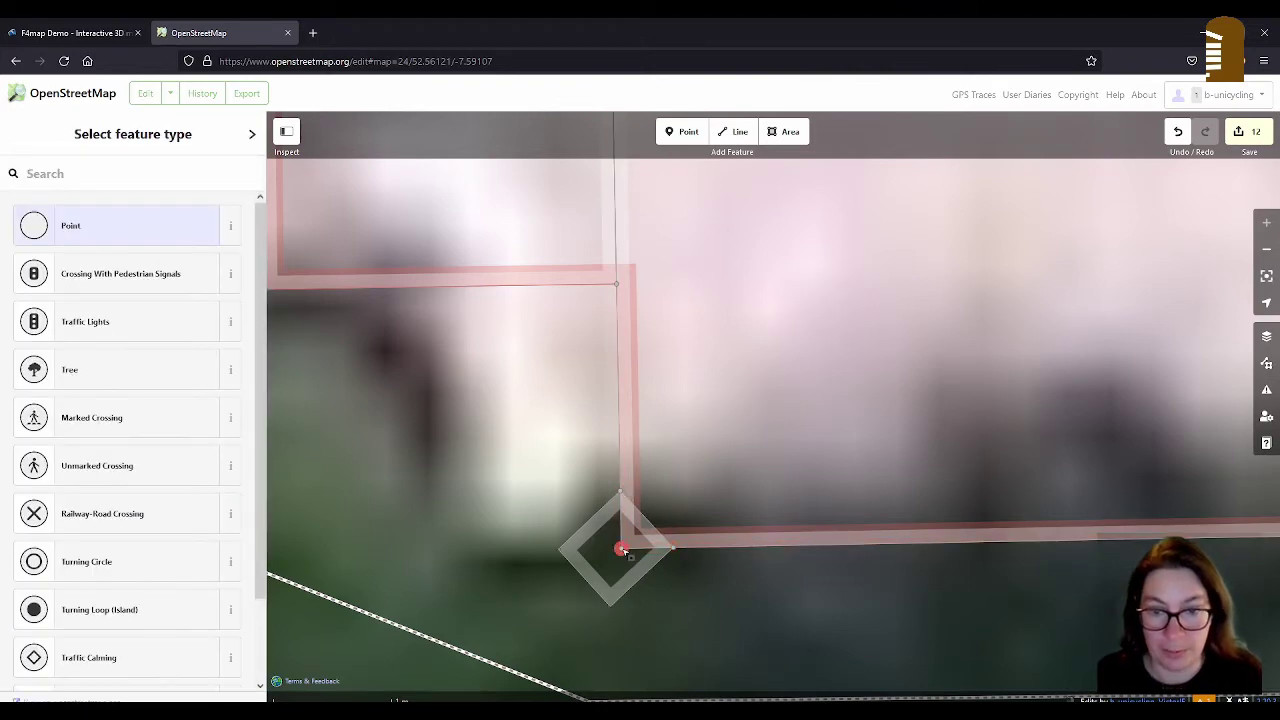
{"action": "key", "text": "z"}
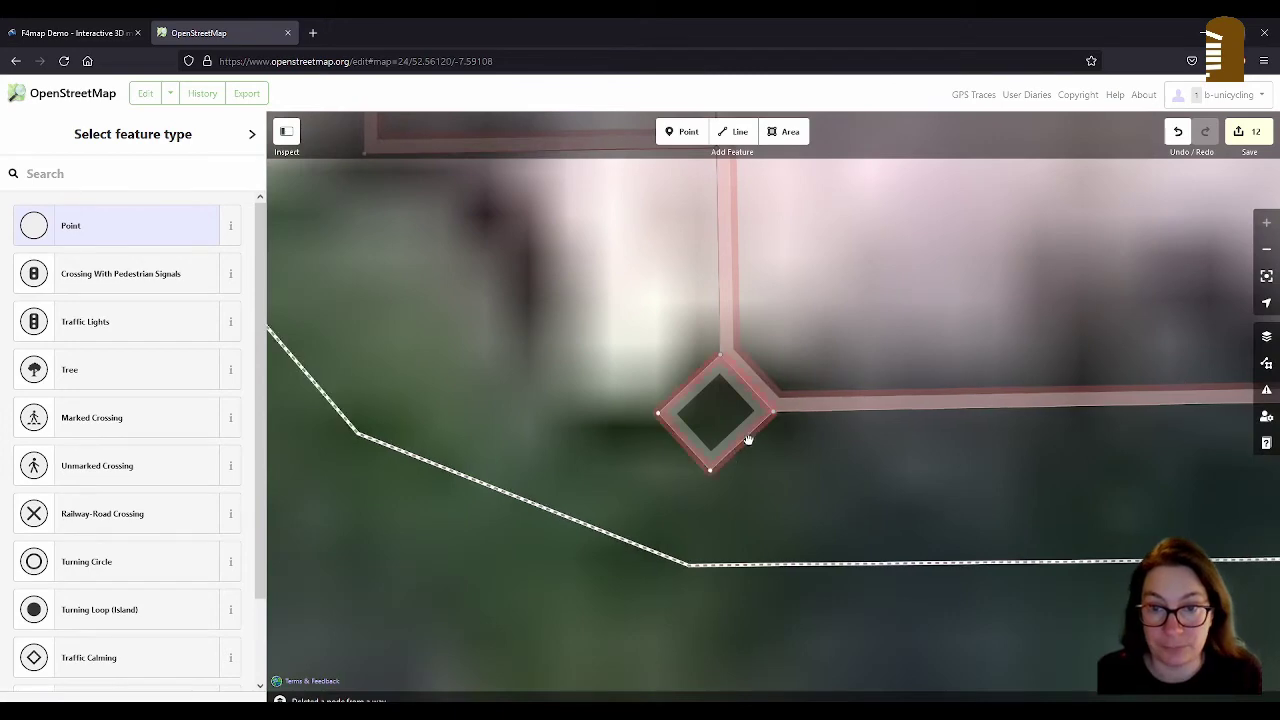
Step: Set the roof:direction tag of the south-west corner part to 225
{"action": "left_click", "coordinate": [754, 437]}
{"action": "left_click", "coordinate": [676, 403]}
{"action": "scroll", "coordinate": [577, 551], "scroll_direction": "down", "scroll_amount": 5}
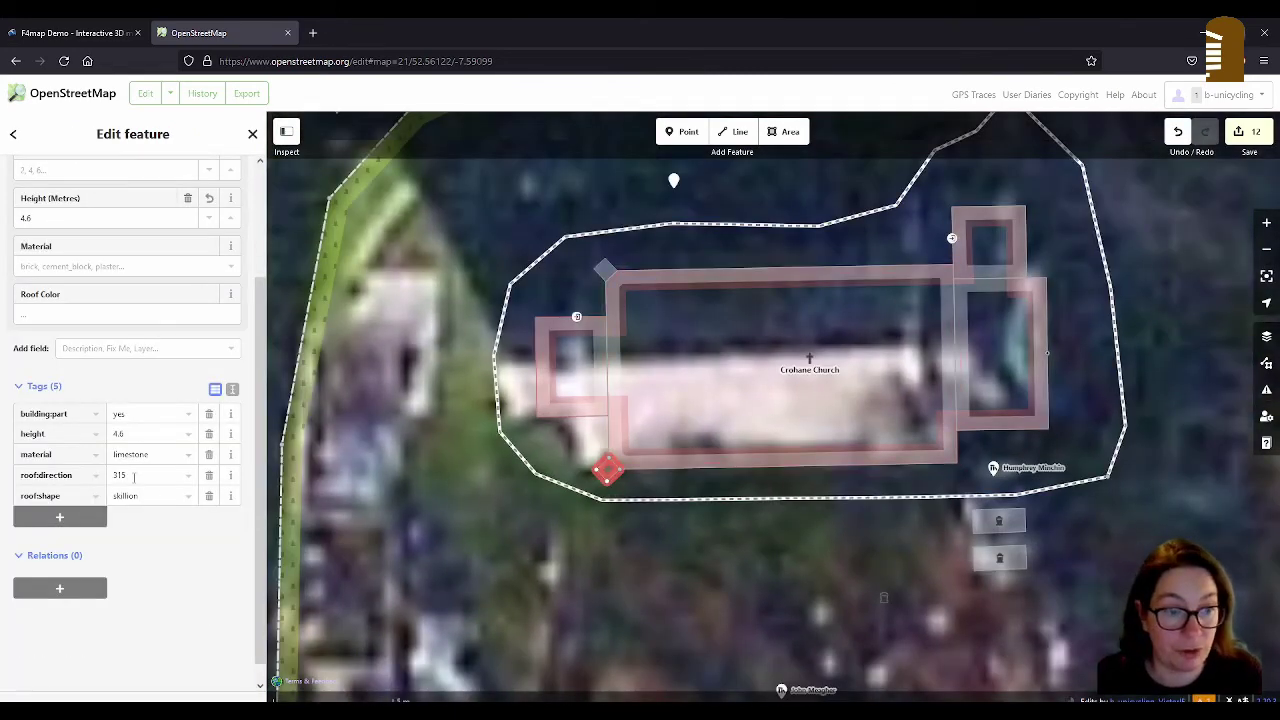
{"action": "left_click", "coordinate": [125, 475]}
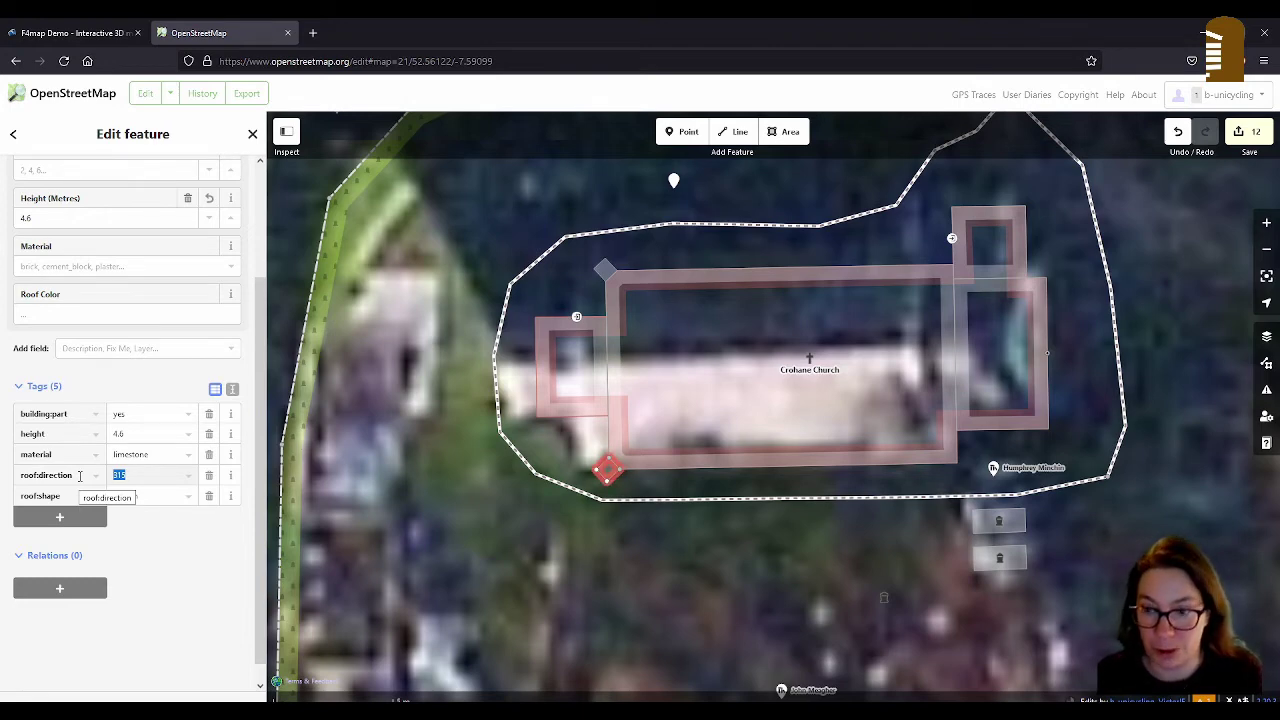
{"action": "type", "text": "25"}
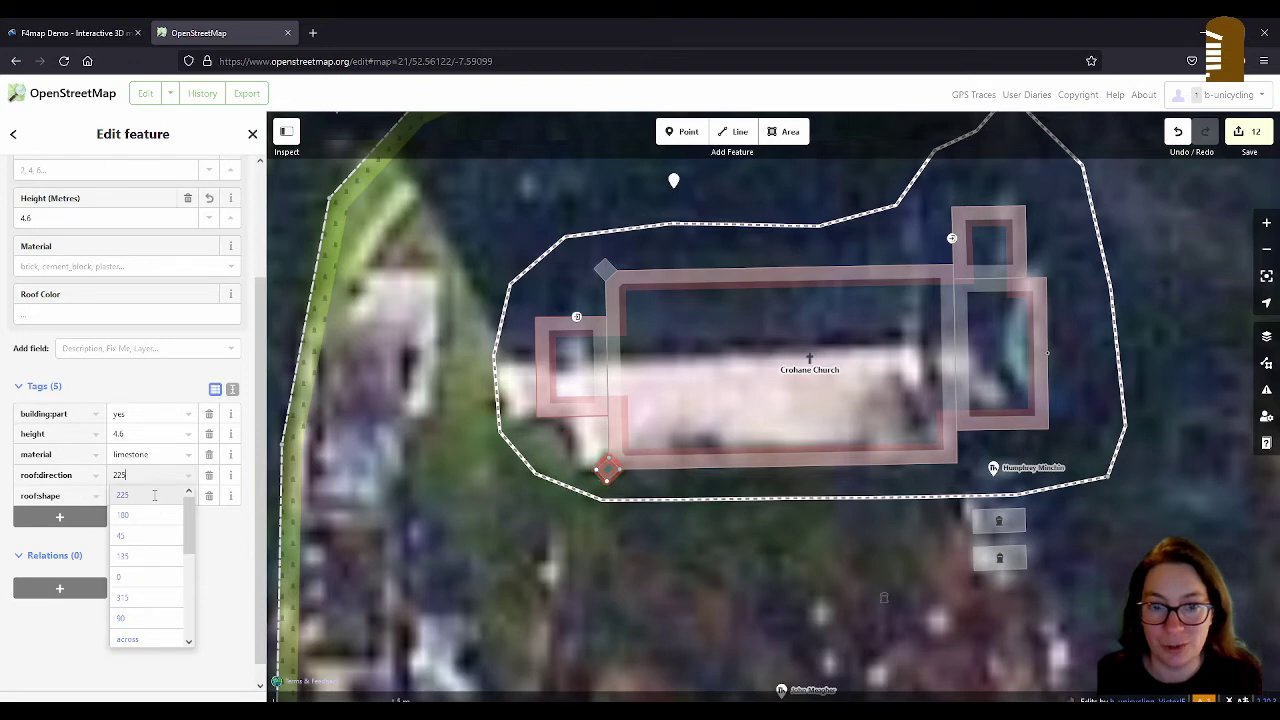
{"action": "left_click", "coordinate": [154, 495]}
{"action": "left_click", "coordinate": [523, 541]}
Step: Copy the north-west corner part and paste it over the south-east corner of the church's eastern section
{"action": "left_click_drag", "start_coordinate": [771, 543], "coordinate": [559, 543]}
{"action": "left_click", "coordinate": [402, 468]}
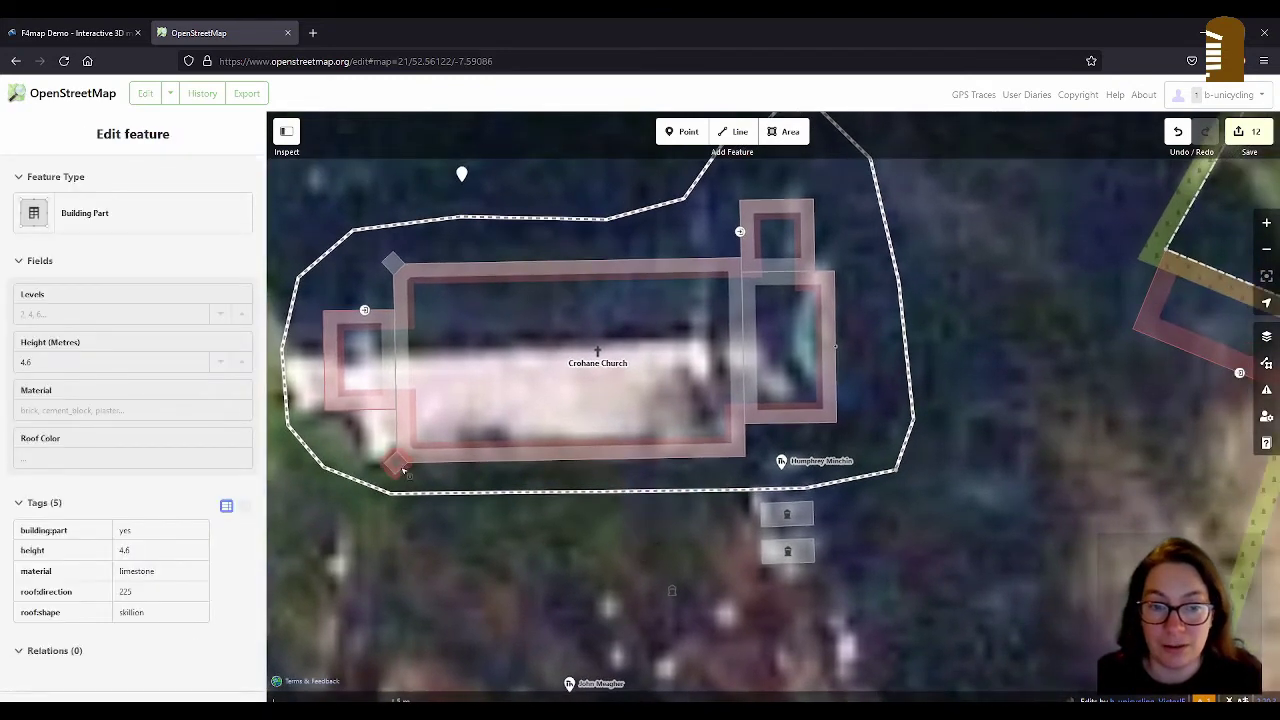
{"action": "left_click", "coordinate": [402, 468]}
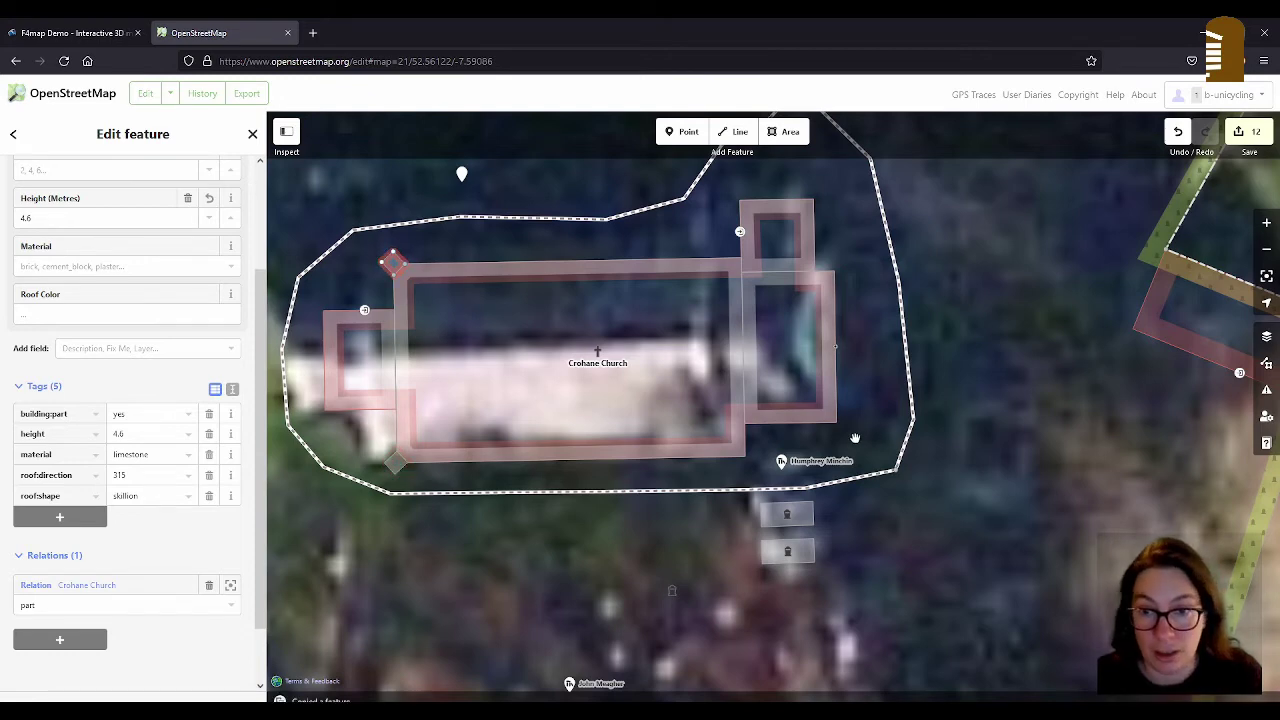
{"action": "key", "text": "ctrl+v"}
{"action": "scroll", "coordinate": [852, 433], "scroll_direction": "up", "scroll_amount": 5}
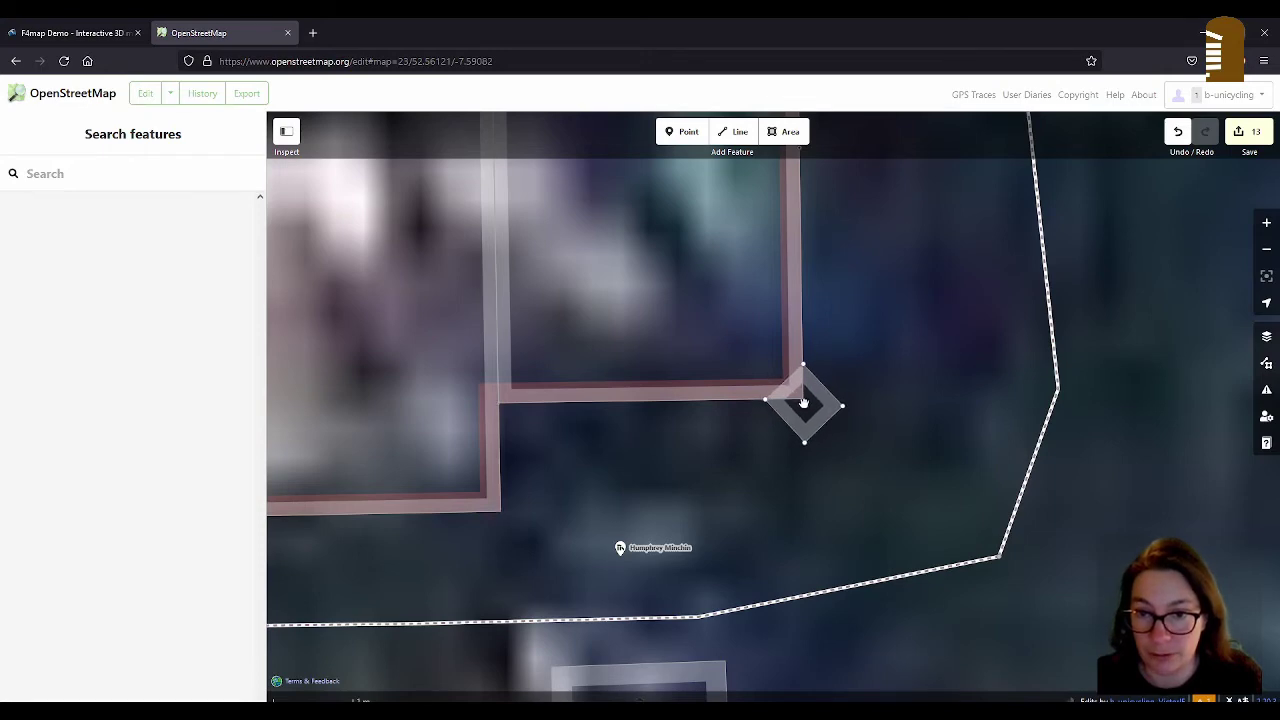
{"action": "left_click", "coordinate": [803, 402]}
Step: Join the south-east diamond's west and north corners to the church walls and delete the wall corner node between them
{"action": "scroll", "coordinate": [804, 392], "scroll_direction": "up", "scroll_amount": 3}
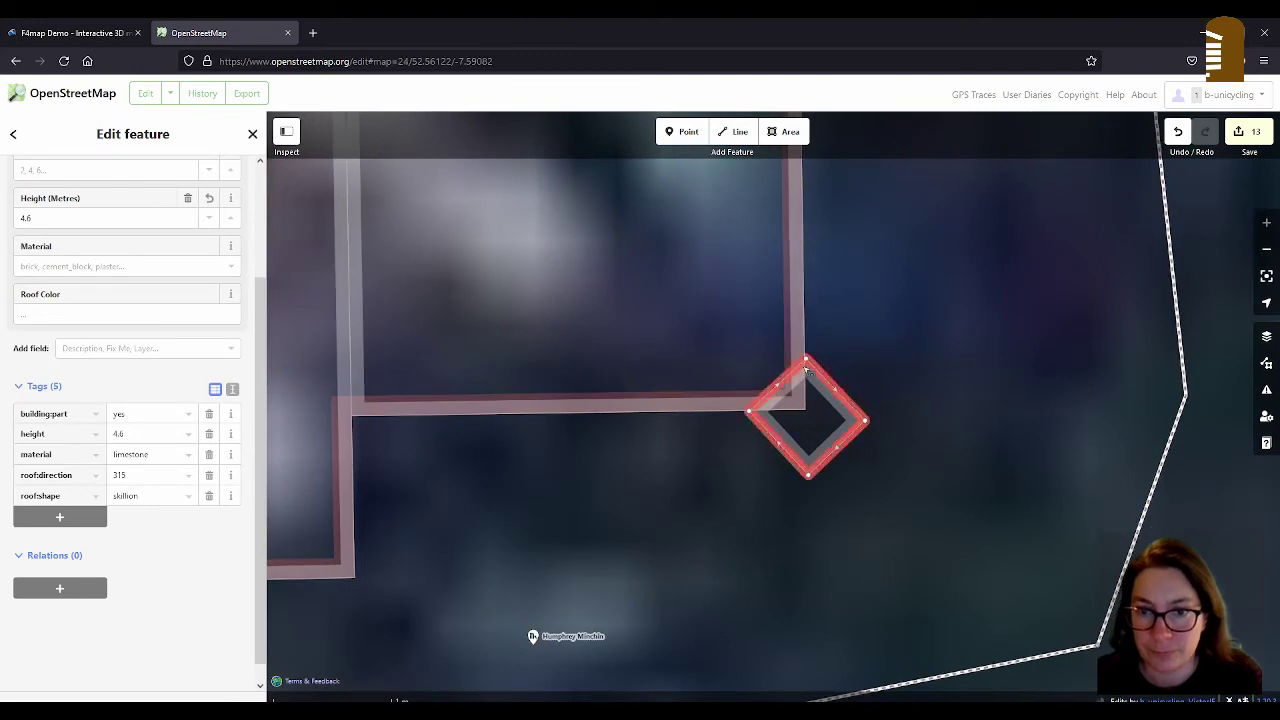
{"action": "left_click", "coordinate": [750, 410]}
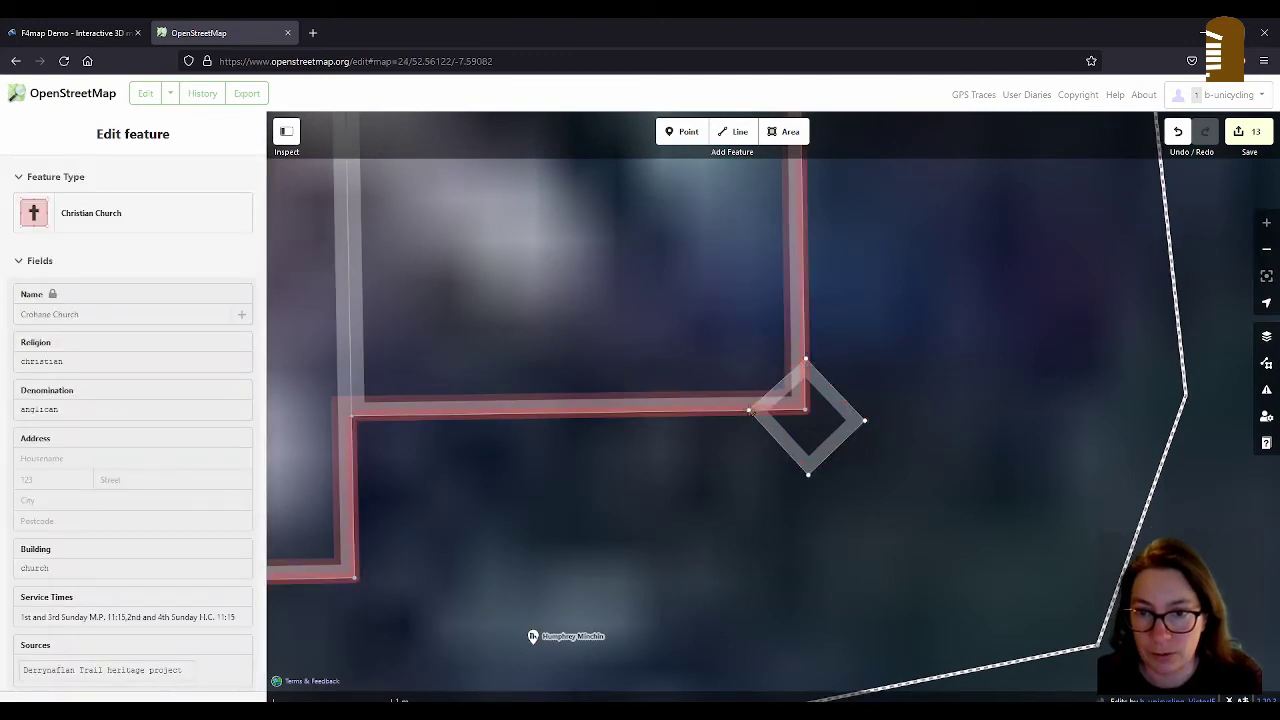
{"action": "left_click", "coordinate": [810, 416]}
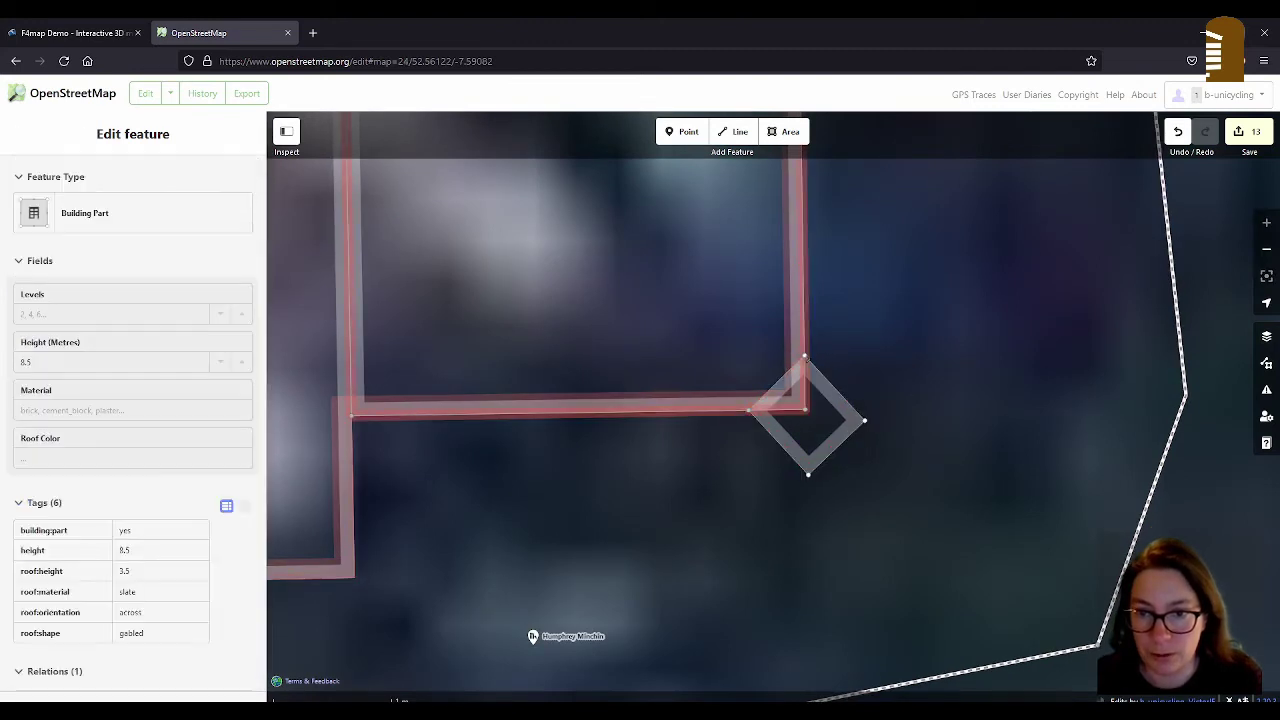
{"action": "left_click", "coordinate": [804, 407]}
{"action": "left_click", "coordinate": [804, 407]}
{"action": "key", "text": "Delete"}
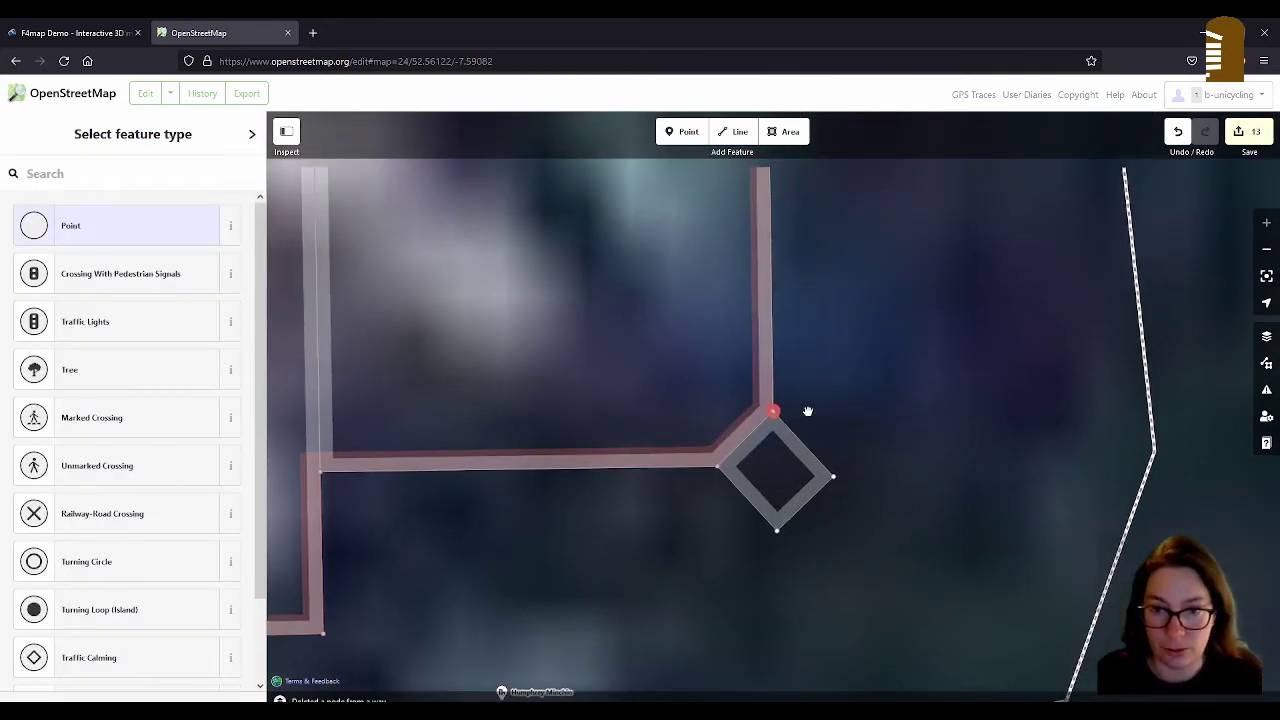
Step: Set the roof:direction tag of the south-east corner part to 135
{"action": "left_click", "coordinate": [806, 448]}
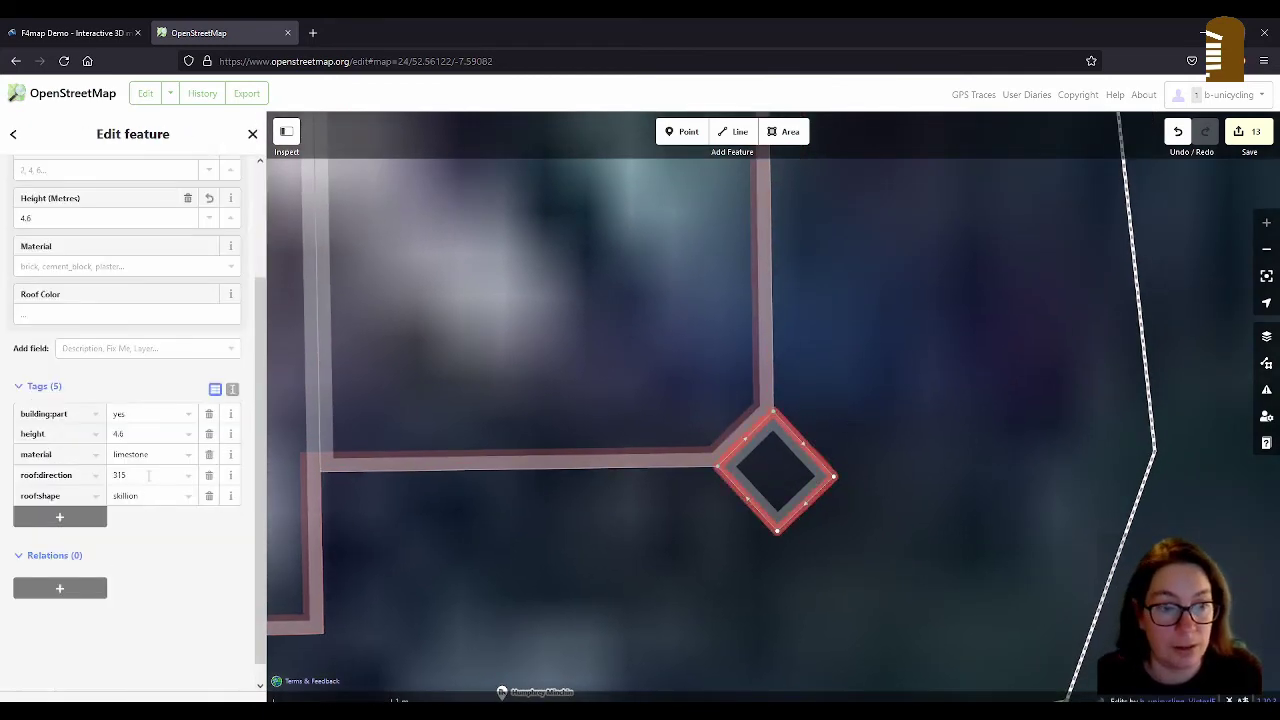
{"action": "left_click_drag", "start_coordinate": [148, 476], "coordinate": [86, 475]}
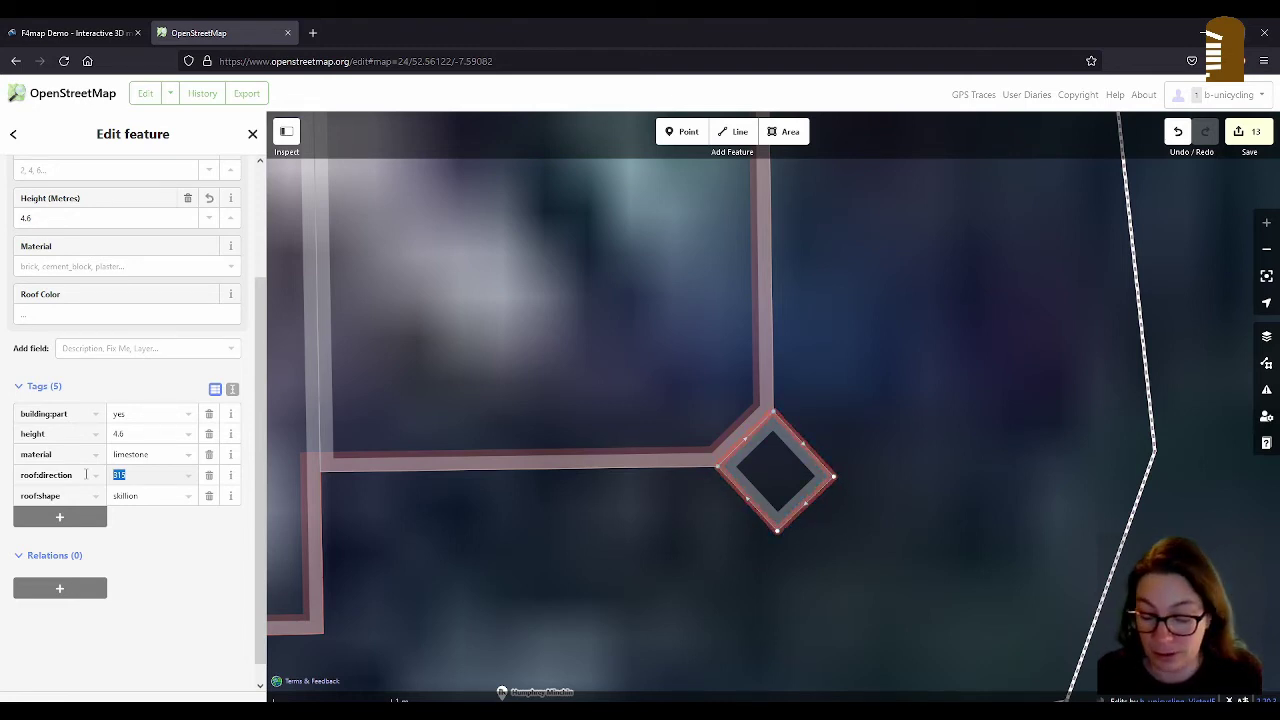
{"action": "type", "text": "135"}
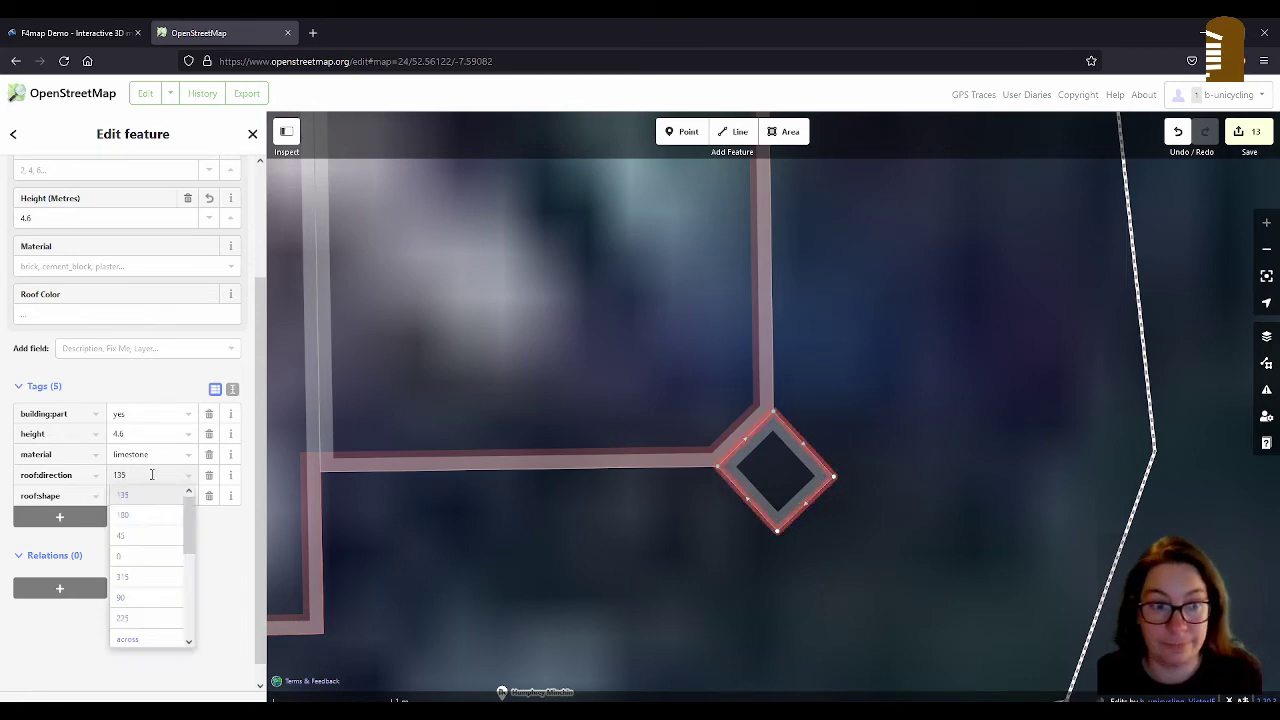
{"action": "key", "text": "Return"}
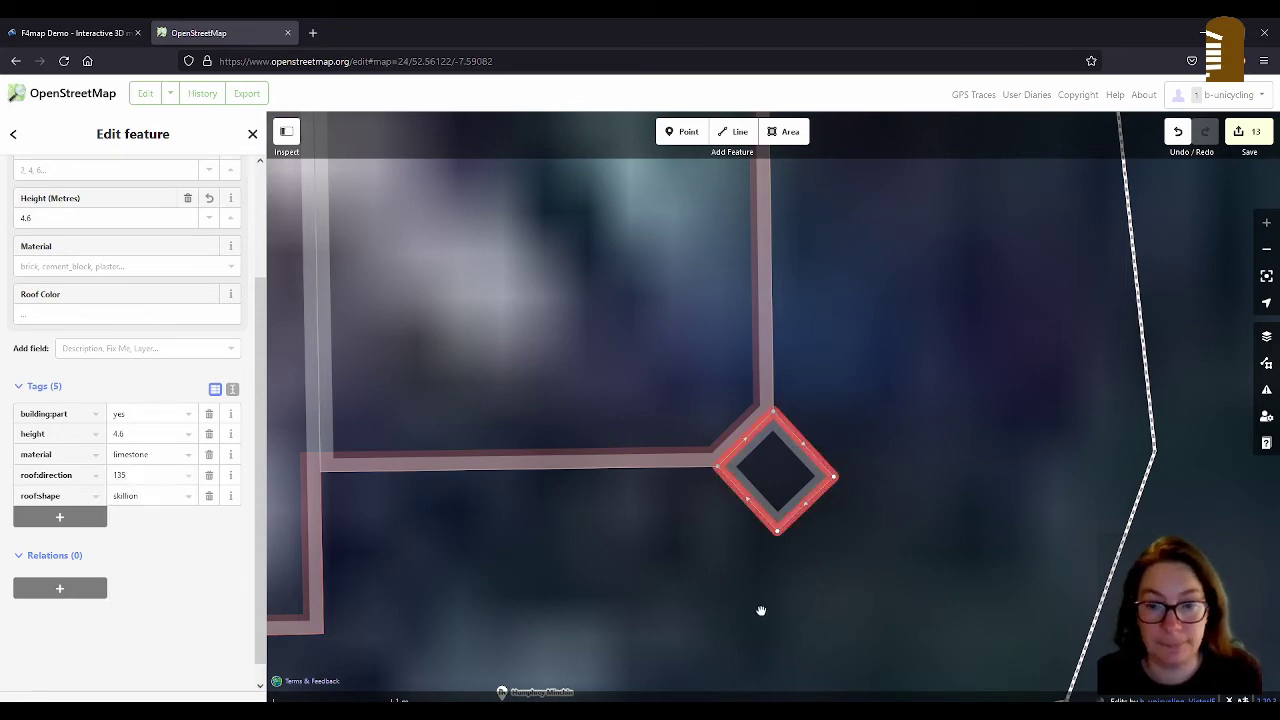
{"action": "key", "text": "Escape"}
Step: Copy the south-west corner part and paste it over the north-east corner of the church's eastern section
{"action": "scroll", "coordinate": [851, 583], "scroll_direction": "down", "scroll_amount": 5}
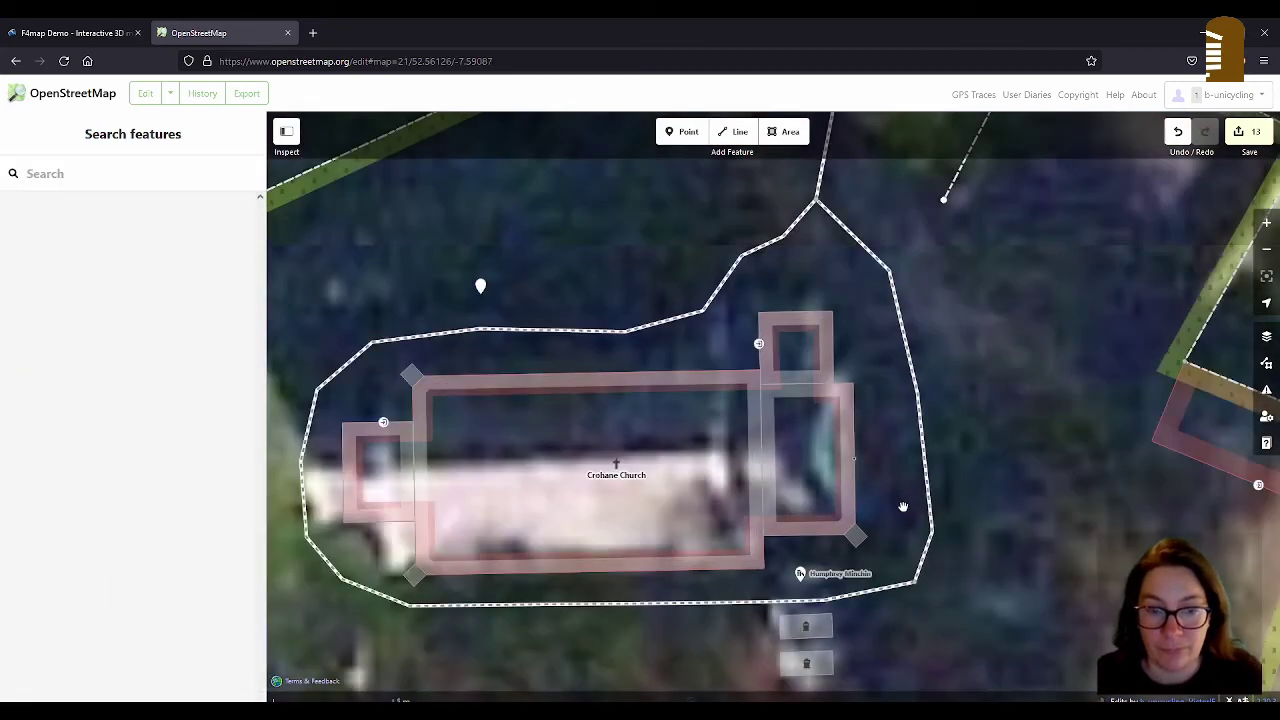
{"action": "left_click", "coordinate": [414, 578]}
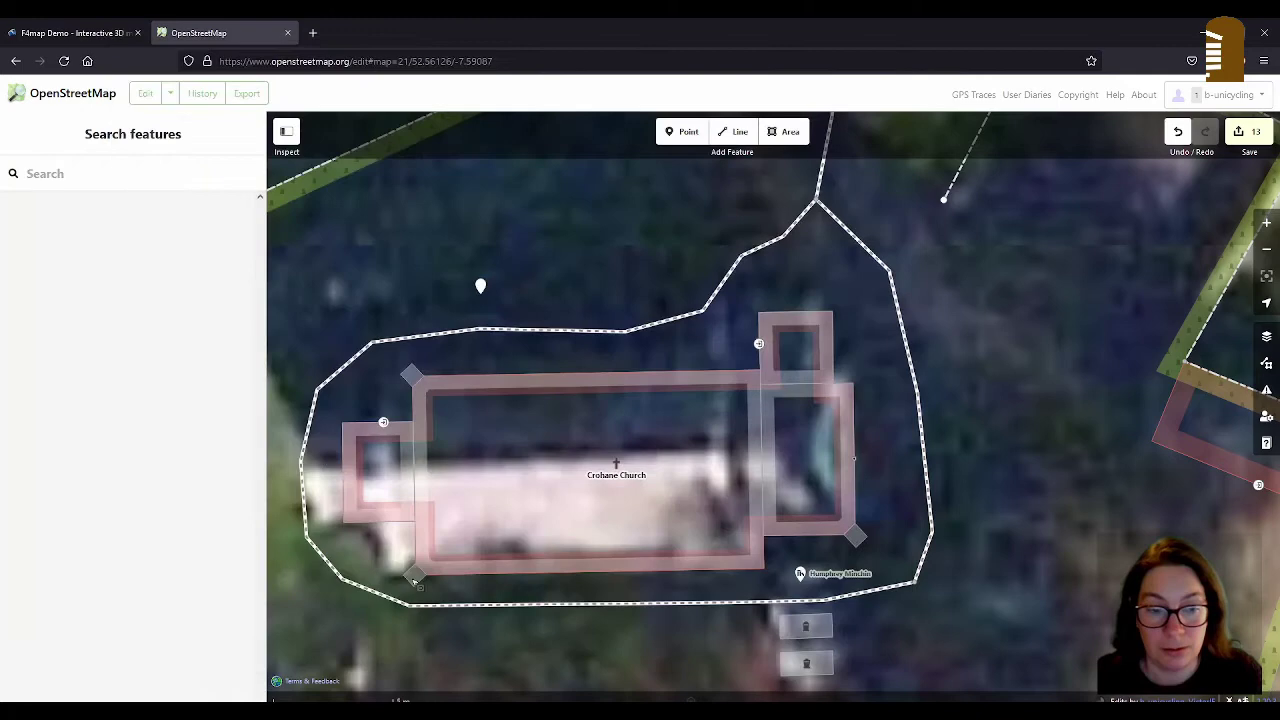
{"action": "left_click", "coordinate": [416, 574]}
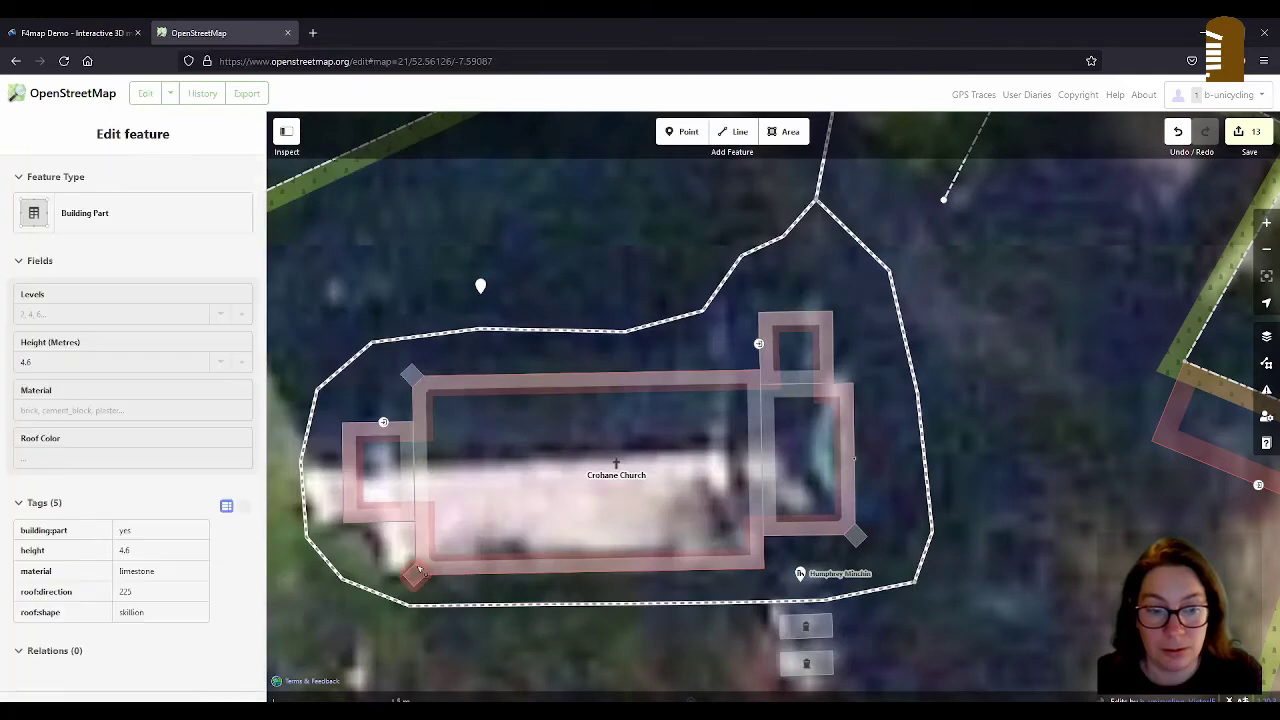
{"action": "left_click", "coordinate": [419, 569]}
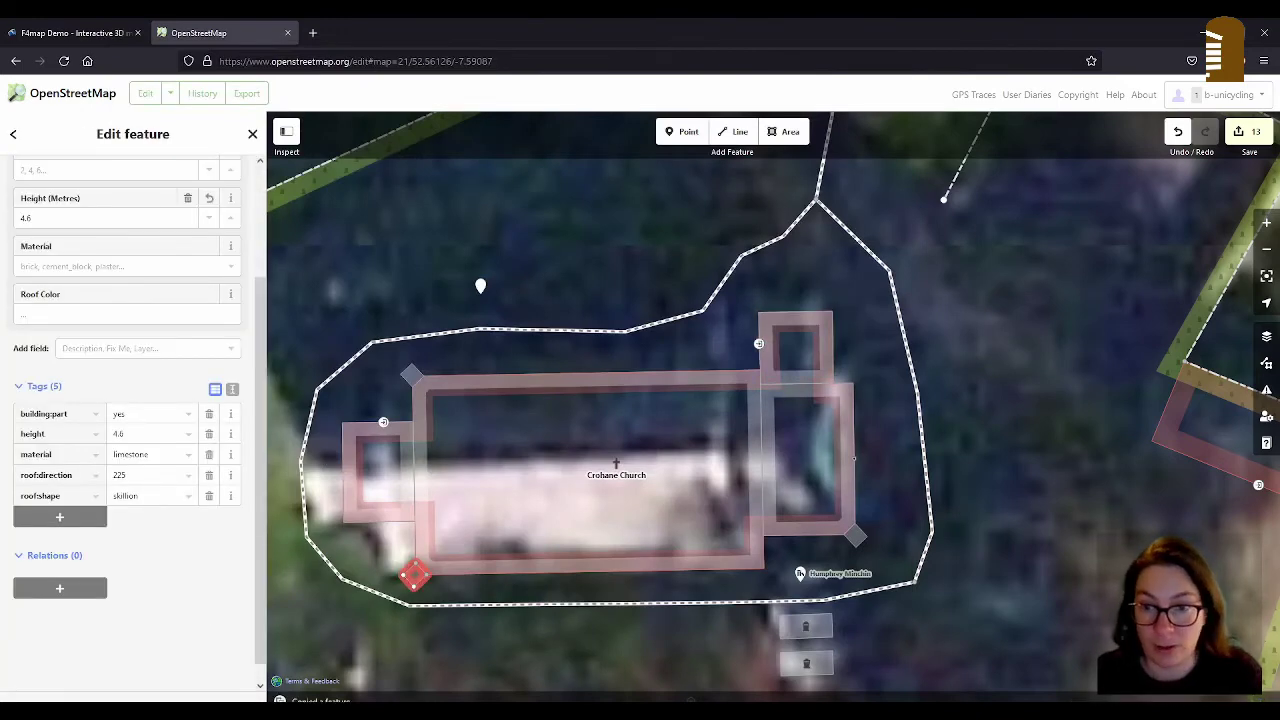
{"action": "key", "text": "ctrl+v"}
{"action": "scroll", "coordinate": [853, 458], "scroll_direction": "up", "scroll_amount": 6}
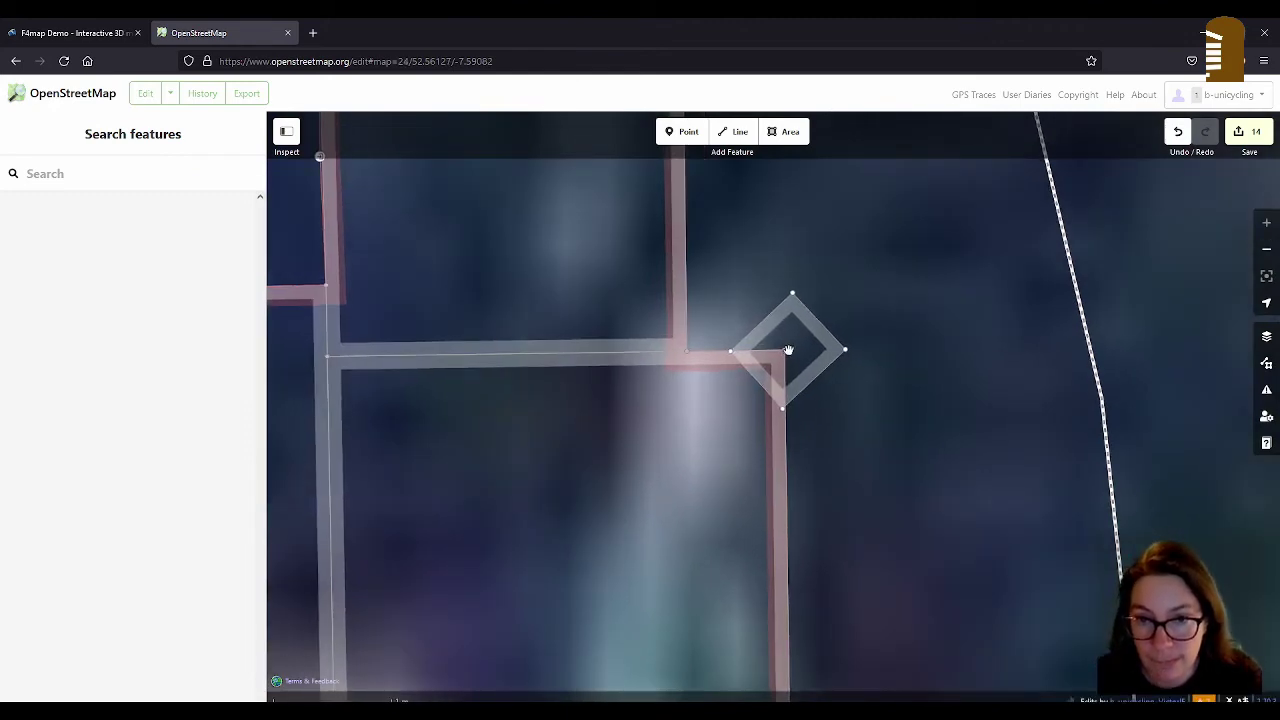
{"action": "left_click", "coordinate": [790, 350]}
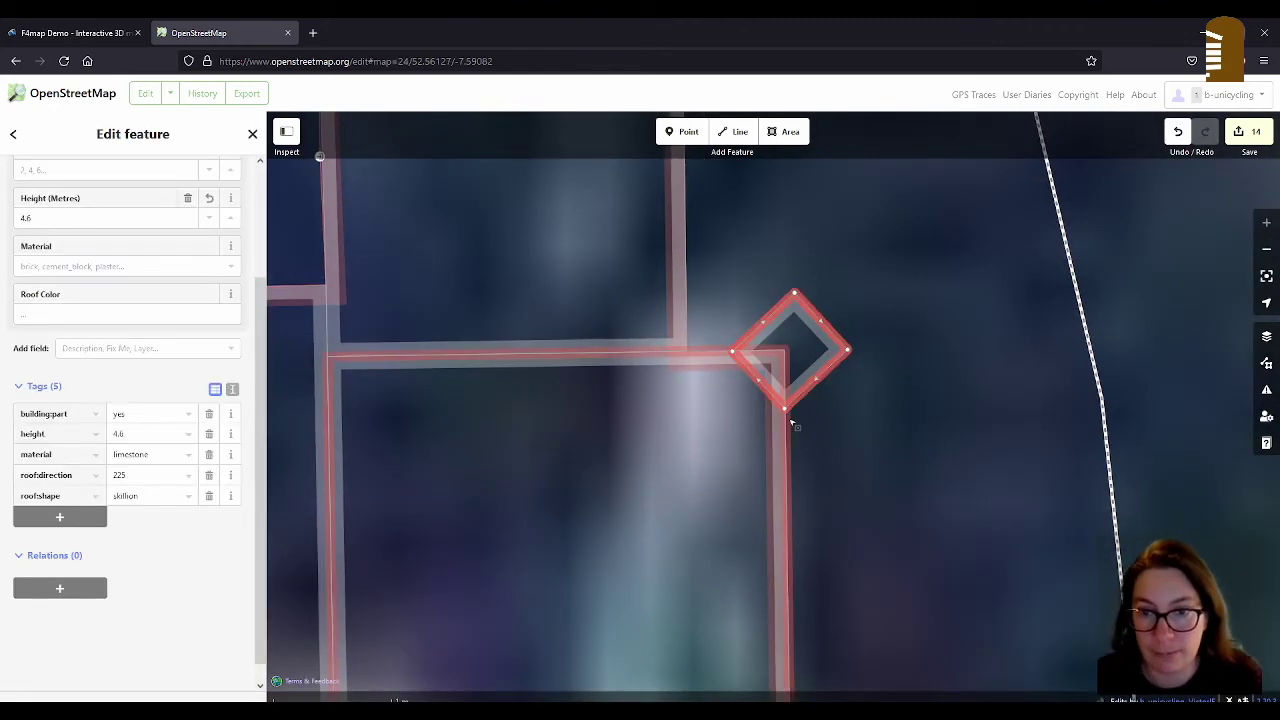
Step: Join the north-east diamond's south and west corners to the church walls and delete the wall corner node between them
{"action": "key", "text": "Escape"}
{"action": "left_click", "coordinate": [788, 412]}
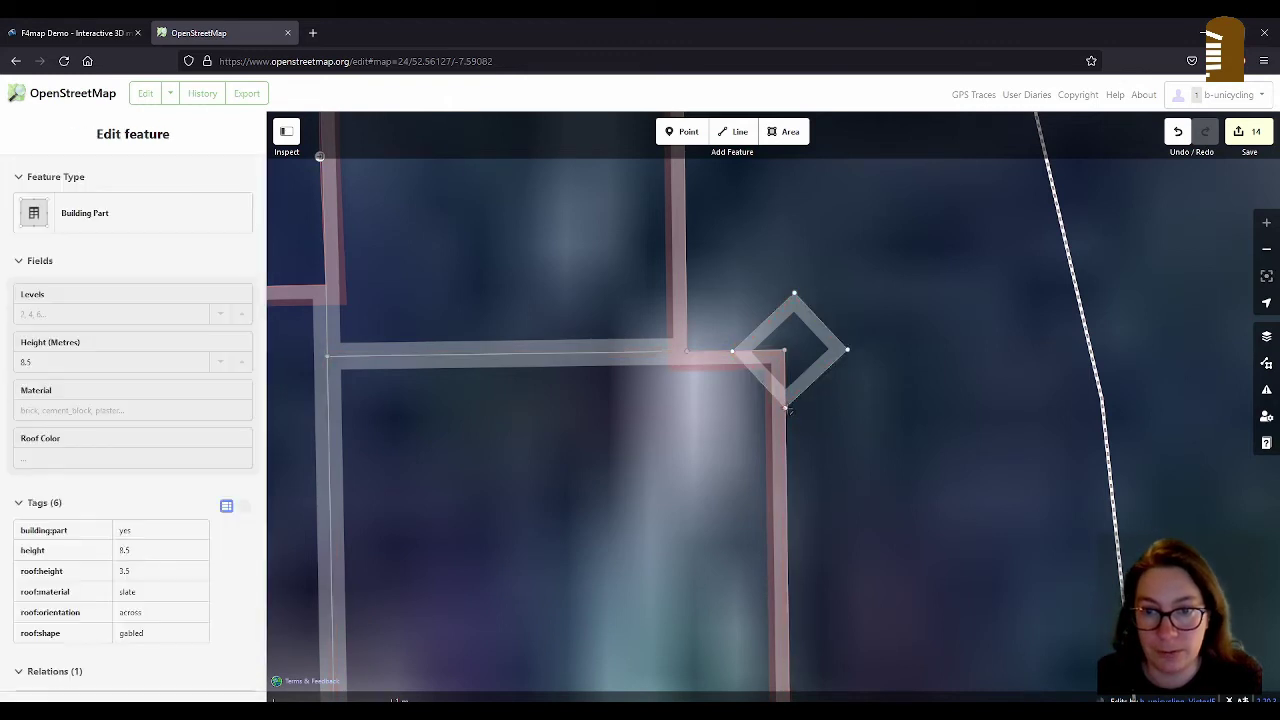
{"action": "left_click", "coordinate": [786, 406]}
{"action": "left_click", "coordinate": [732, 352]}
{"action": "left_click_drag", "start_coordinate": [732, 352], "coordinate": [731, 351]}
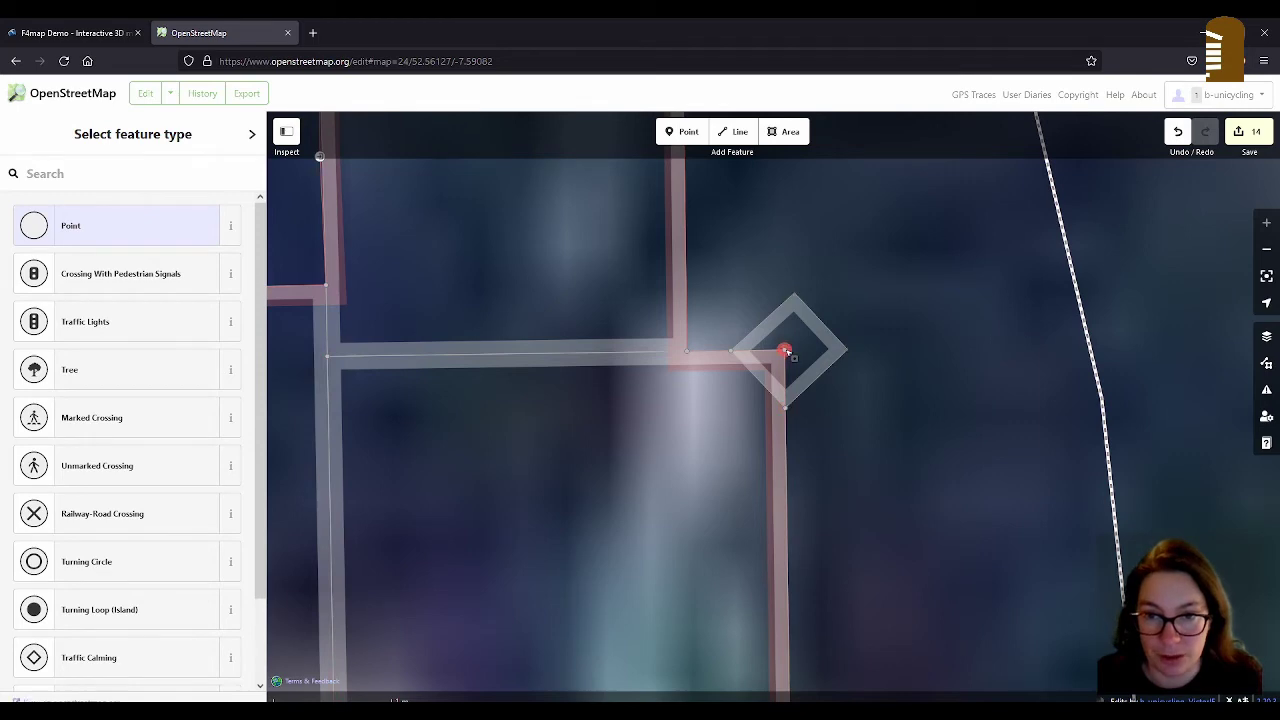
{"action": "scroll", "coordinate": [787, 353], "scroll_direction": "up", "scroll_amount": 2}
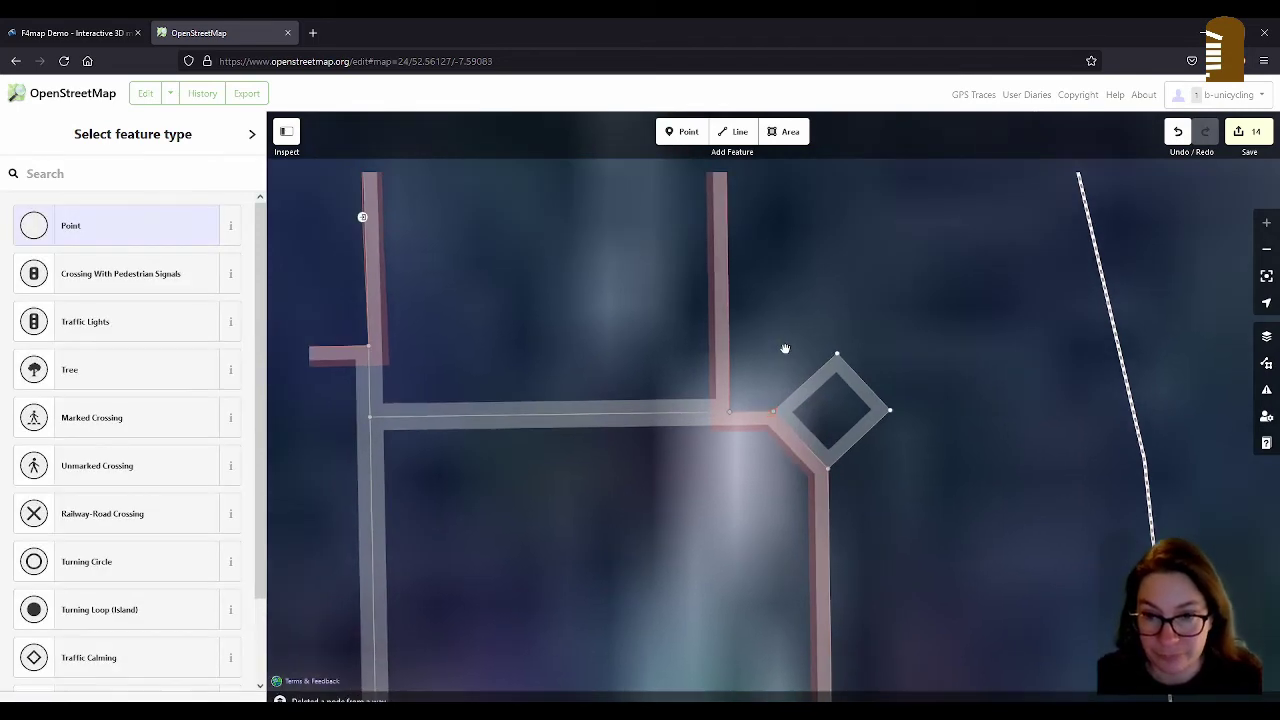
Step: Add the south-west, south-east and north-east corner parts together to the Crohane Church relation
{"action": "key", "text": "Delete"}
{"action": "left_click", "coordinate": [858, 378]}
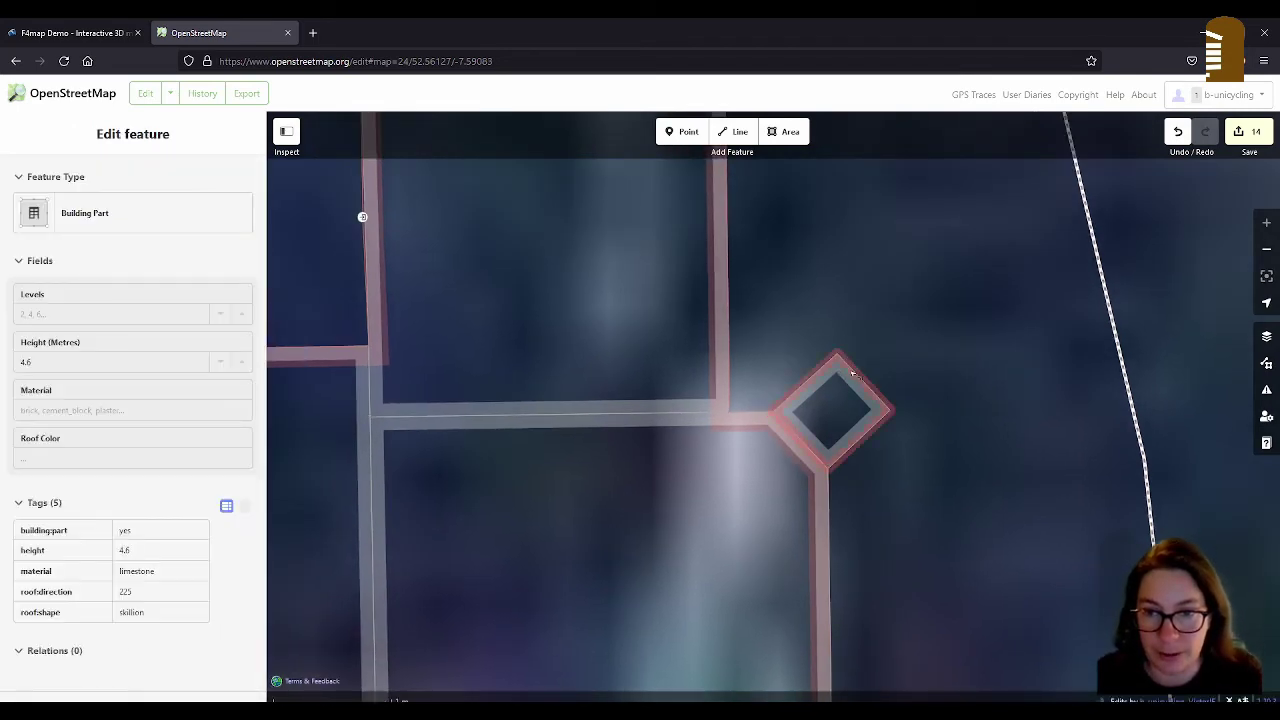
{"action": "scroll", "coordinate": [855, 290], "scroll_direction": "down", "scroll_amount": 2}
{"action": "scroll", "coordinate": [770, 402], "scroll_direction": "down", "scroll_amount": 2}
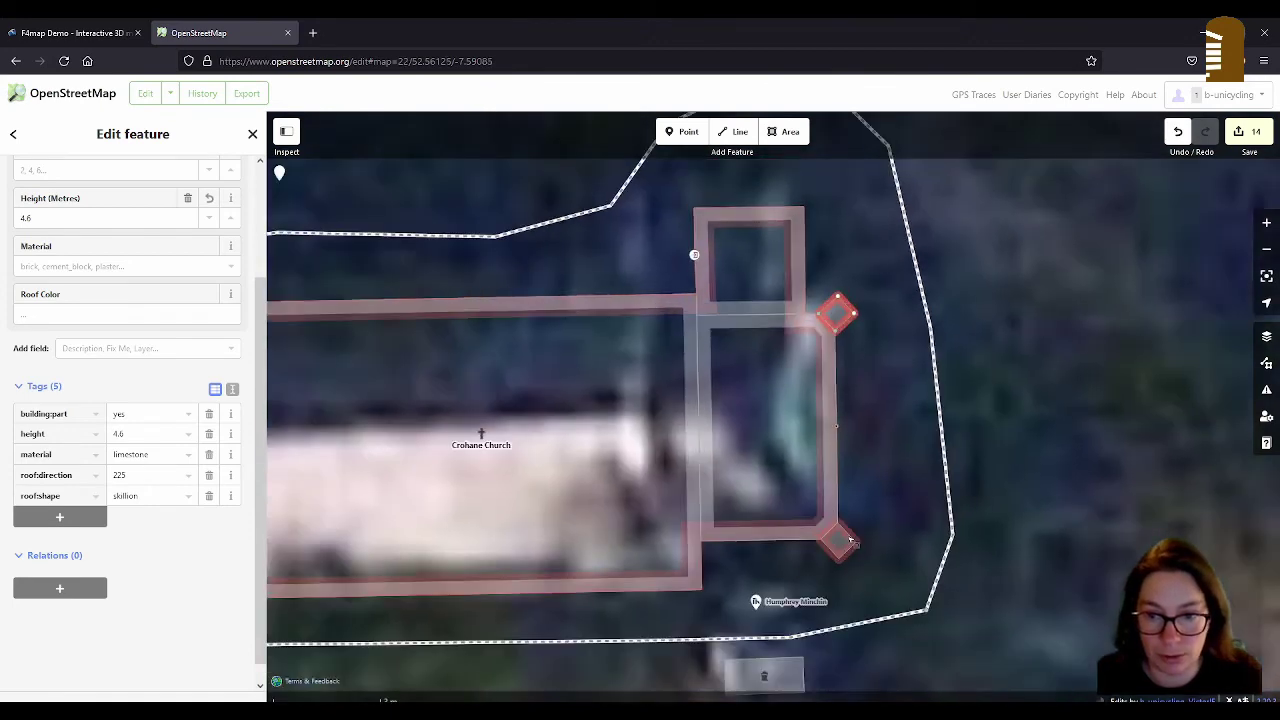
{"action": "scroll", "coordinate": [848, 538], "scroll_direction": "down", "scroll_amount": 2}
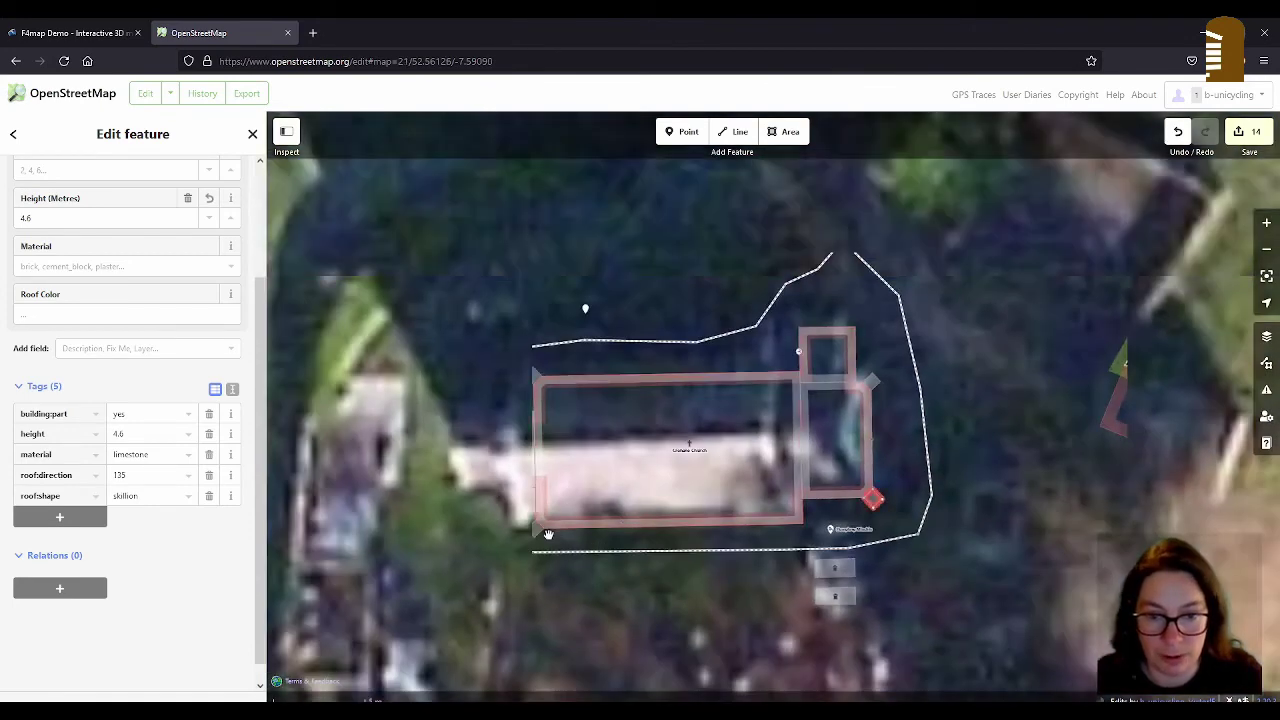
{"action": "left_click", "coordinate": [876, 500], "text": "shift"}
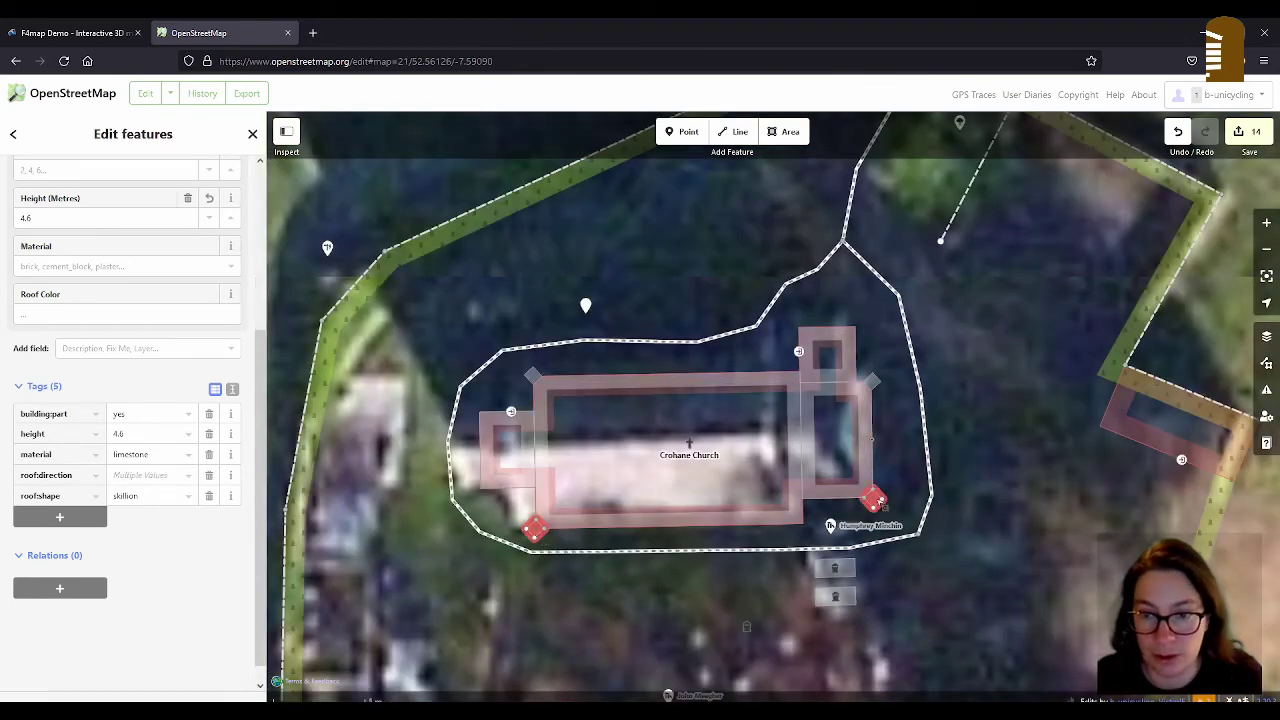
{"action": "left_click", "coordinate": [88, 588]}
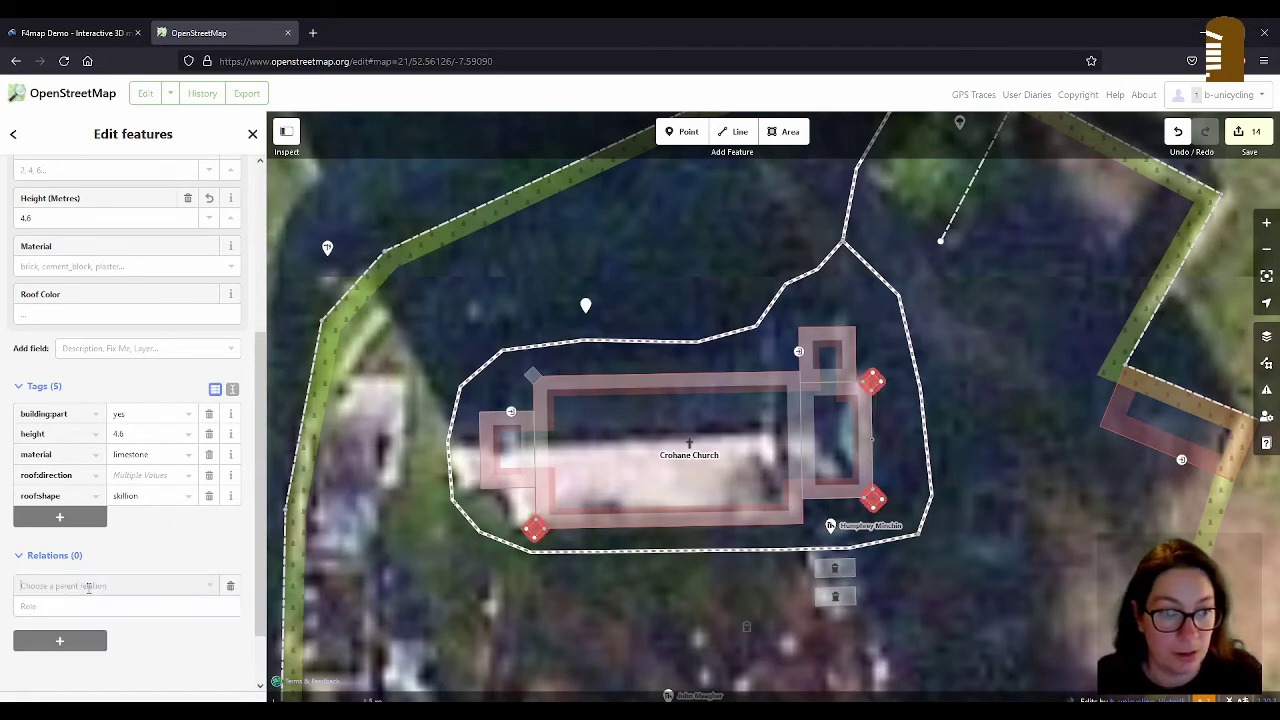
{"action": "left_click", "coordinate": [88, 588]}
{"action": "left_click", "coordinate": [100, 628]}
Step: Set the role of the three selected corner parts in the Crohane Church relation to part
{"action": "left_click", "coordinate": [100, 605]}
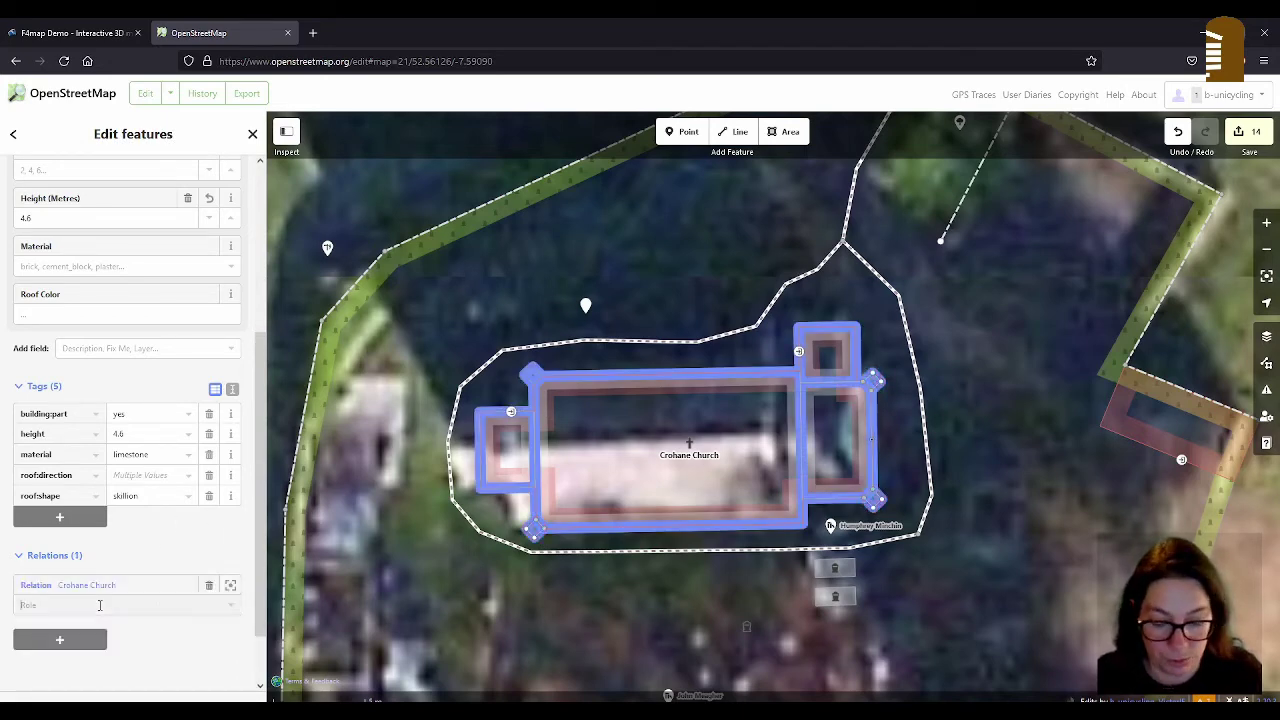
{"action": "type", "text": "part"}
{"action": "left_click", "coordinate": [86, 624]}
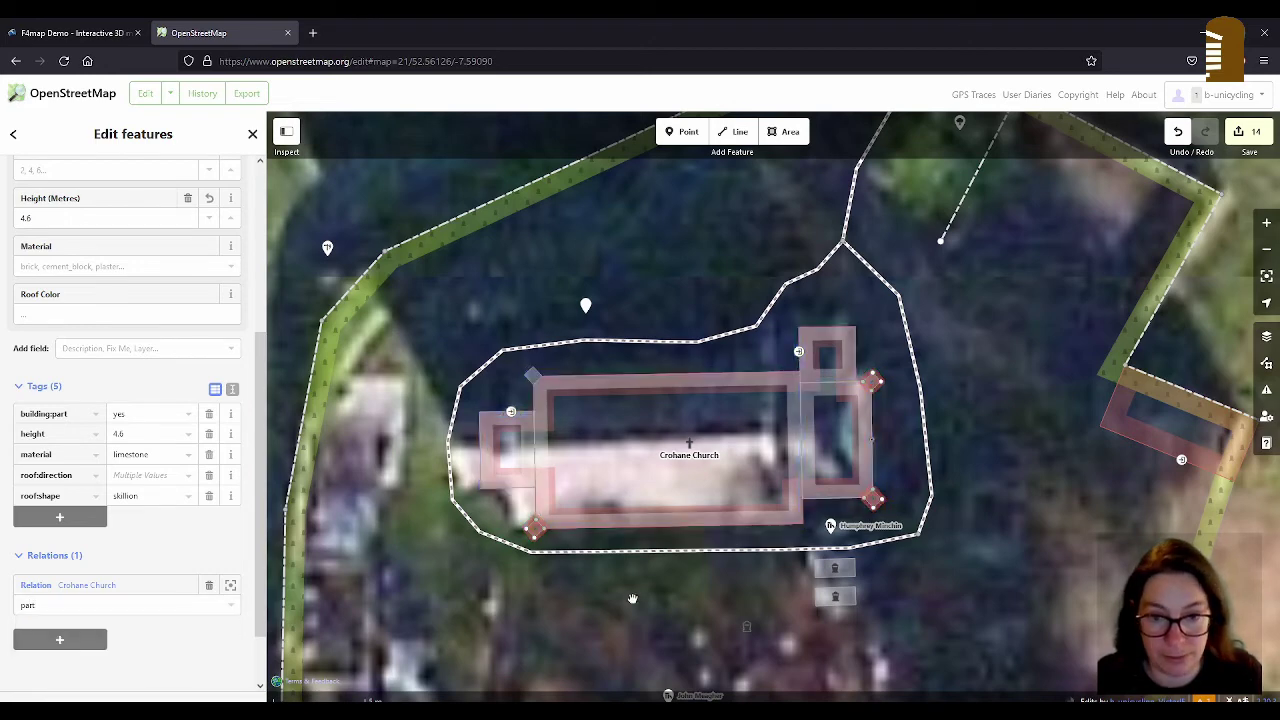
{"action": "left_click", "coordinate": [655, 625]}
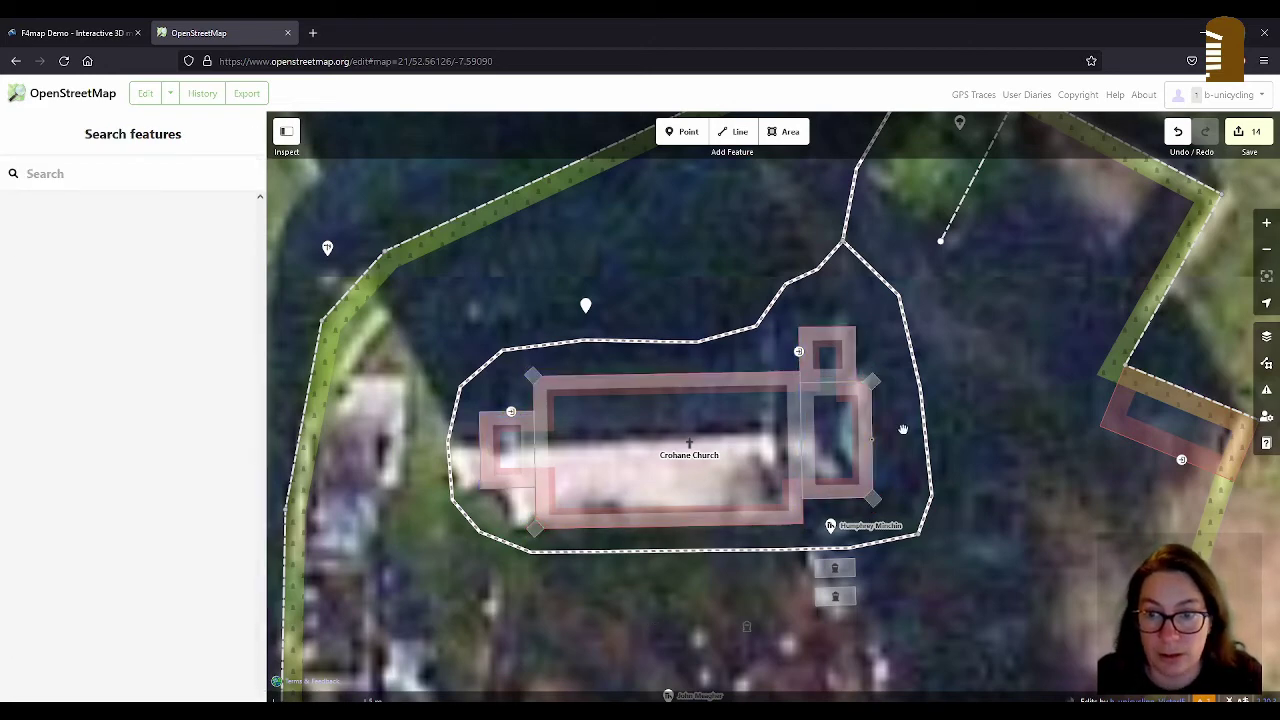
Step: Open the Crohane Church relation from the south-west corner part and review its members and their roles
{"action": "scroll", "coordinate": [830, 420], "scroll_direction": "up", "scroll_amount": 1}
{"action": "scroll", "coordinate": [837, 392], "scroll_direction": "down", "scroll_amount": 2}
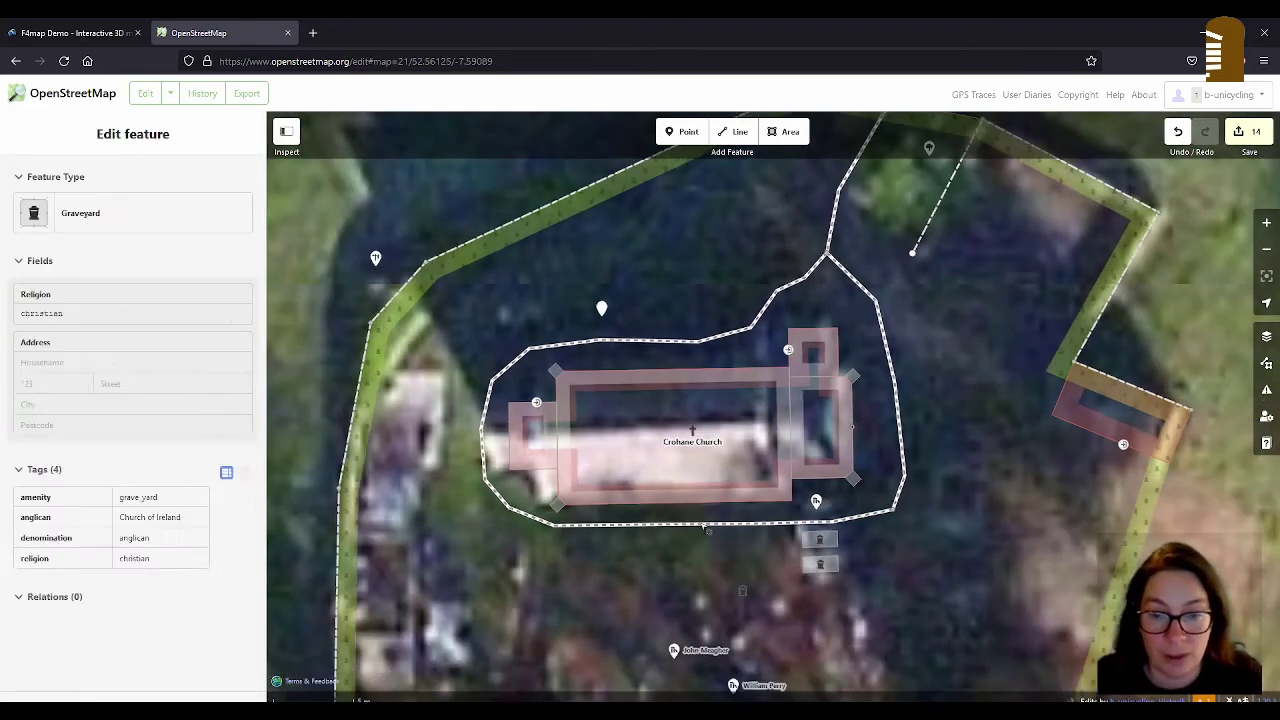
{"action": "left_click", "coordinate": [560, 492]}
{"action": "scroll", "coordinate": [148, 563], "scroll_direction": "down", "scroll_amount": 5}
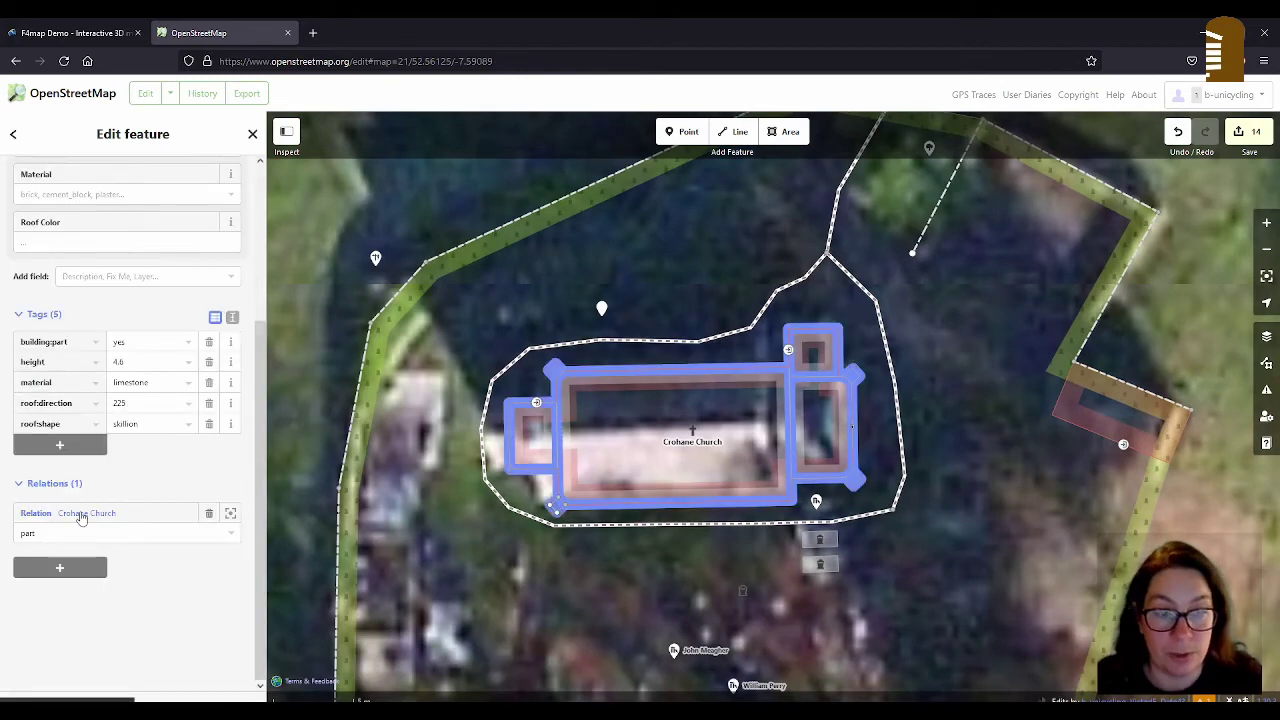
{"action": "left_click", "coordinate": [97, 513]}
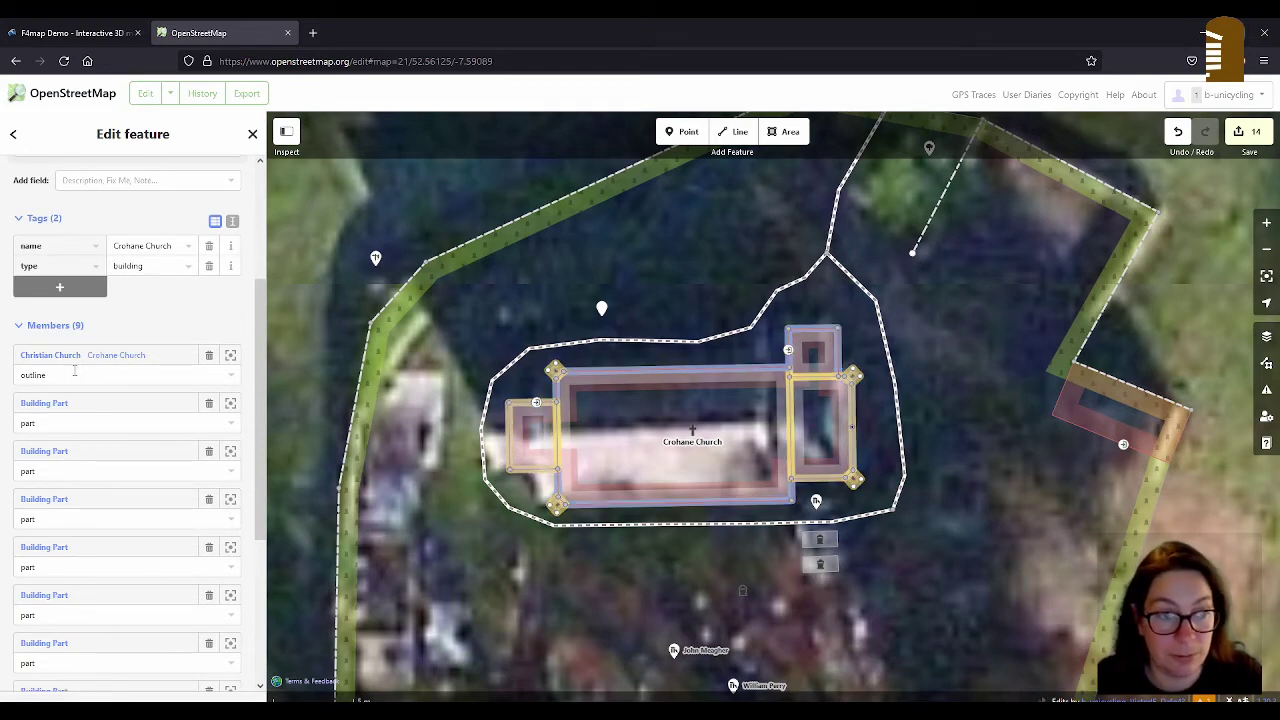
{"action": "scroll", "coordinate": [101, 428], "scroll_direction": "down", "scroll_amount": 3}
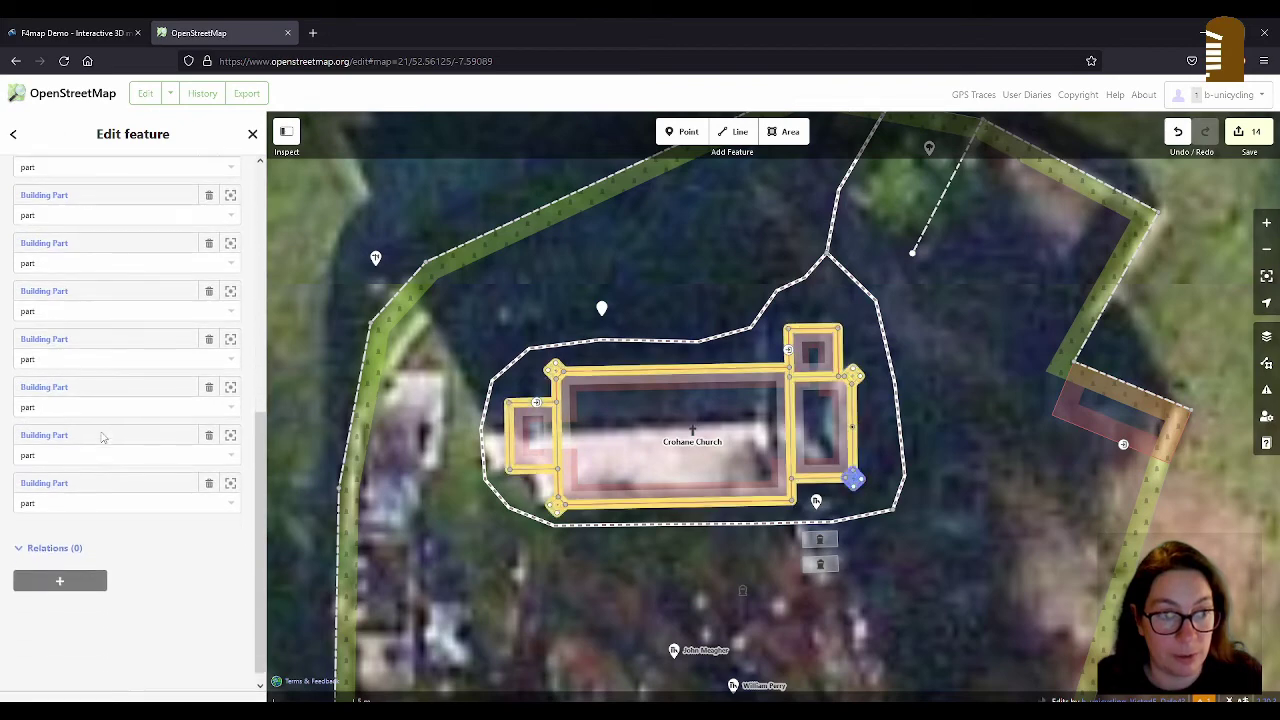
{"action": "scroll", "coordinate": [101, 430], "scroll_direction": "up", "scroll_amount": 4}
{"action": "scroll", "coordinate": [700, 430], "scroll_direction": "up", "scroll_amount": 2}
Step: Examine the tags and extents of the church outline and the nave, west and east building parts
{"action": "left_click", "coordinate": [811, 368]}
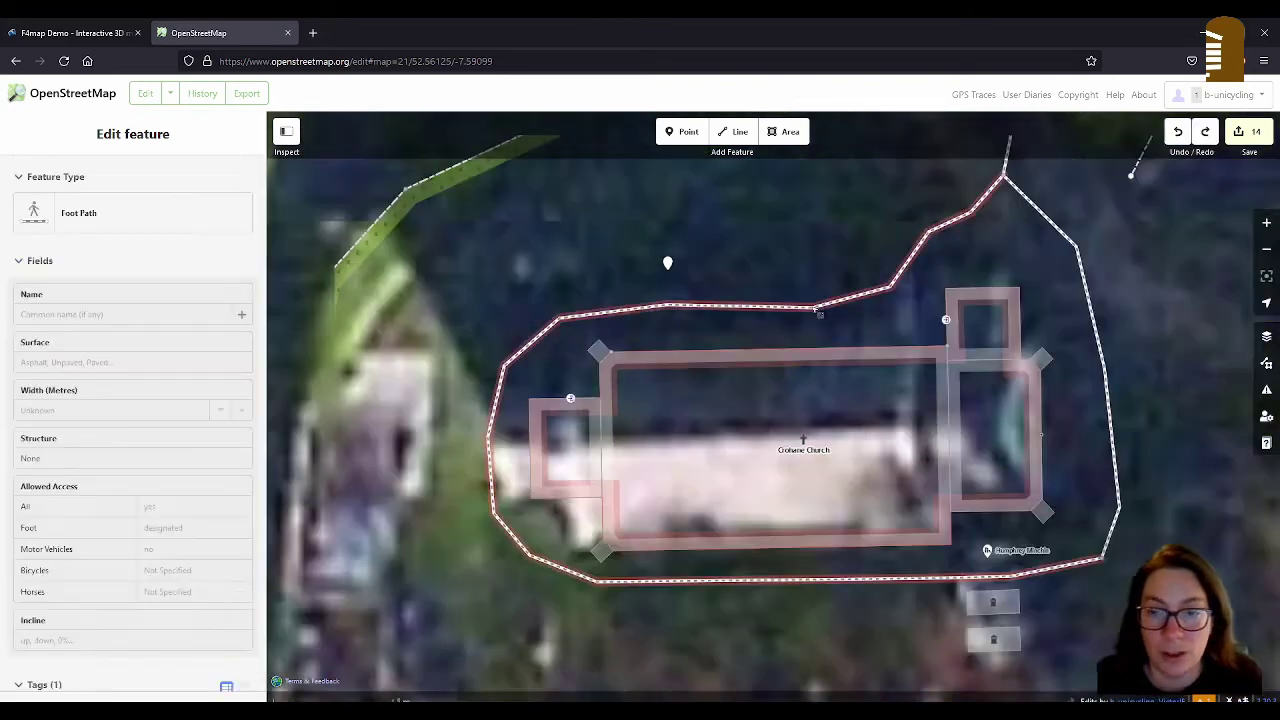
{"action": "scroll", "coordinate": [811, 368], "scroll_direction": "up", "scroll_amount": 1}
{"action": "left_click", "coordinate": [811, 368]}
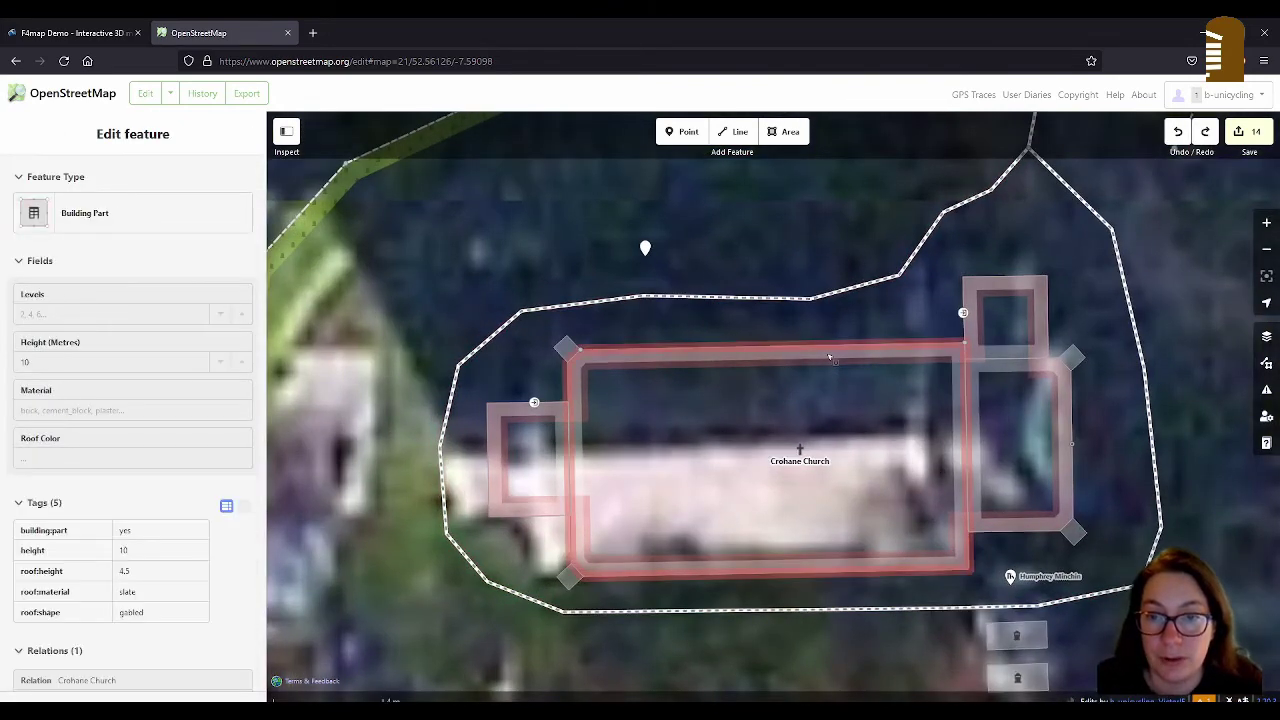
{"action": "left_click", "coordinate": [517, 421]}
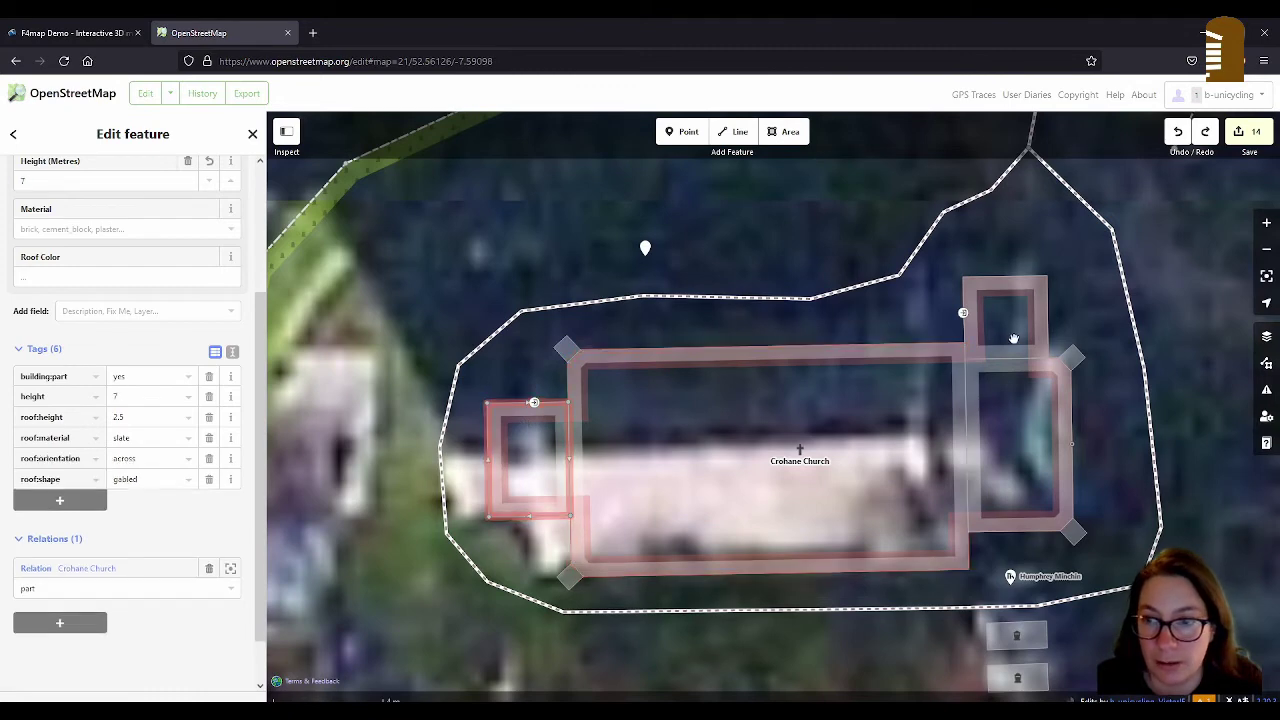
{"action": "left_click", "coordinate": [629, 437]}
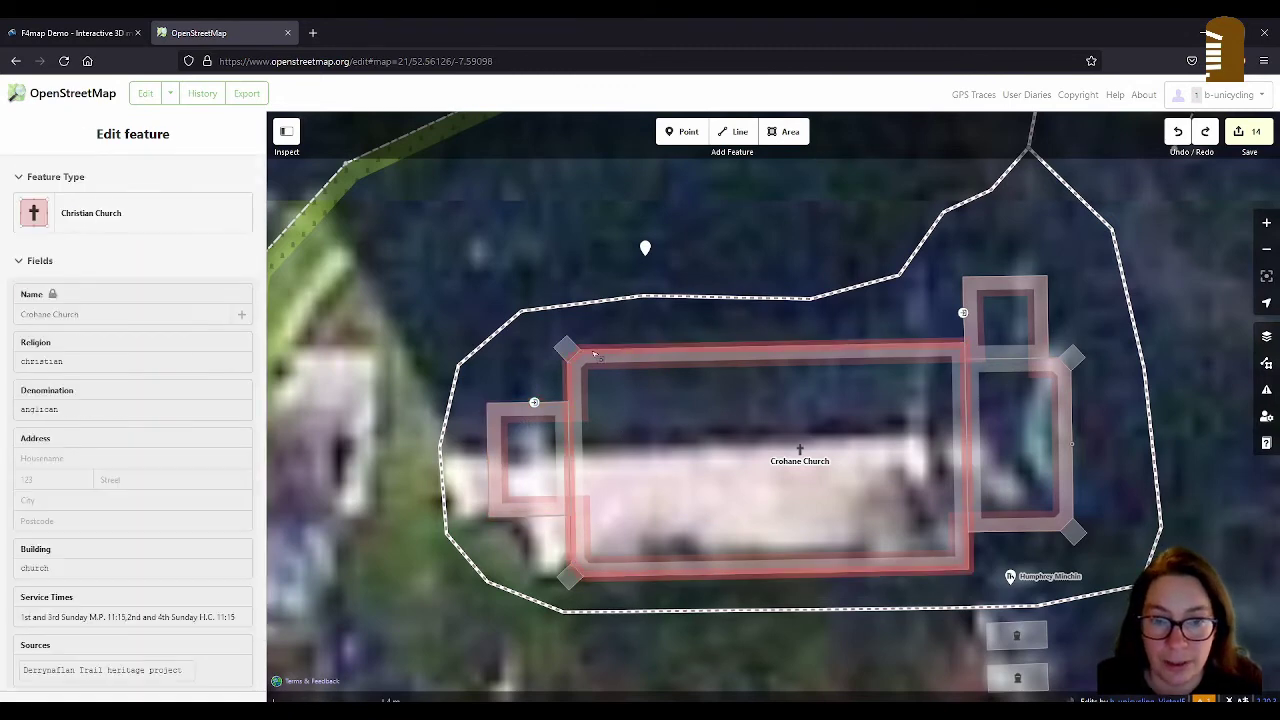
{"action": "key", "text": "Escape"}
{"action": "left_click", "coordinate": [813, 379]}
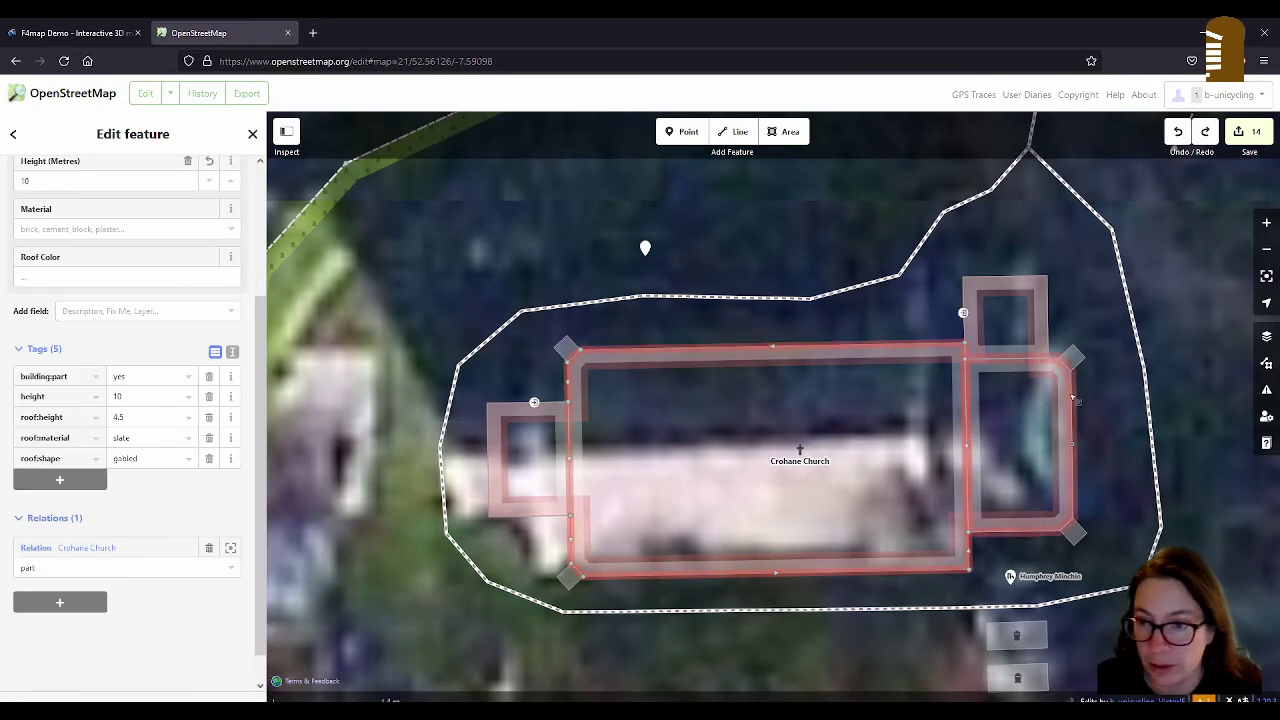
{"action": "left_click", "coordinate": [996, 404]}
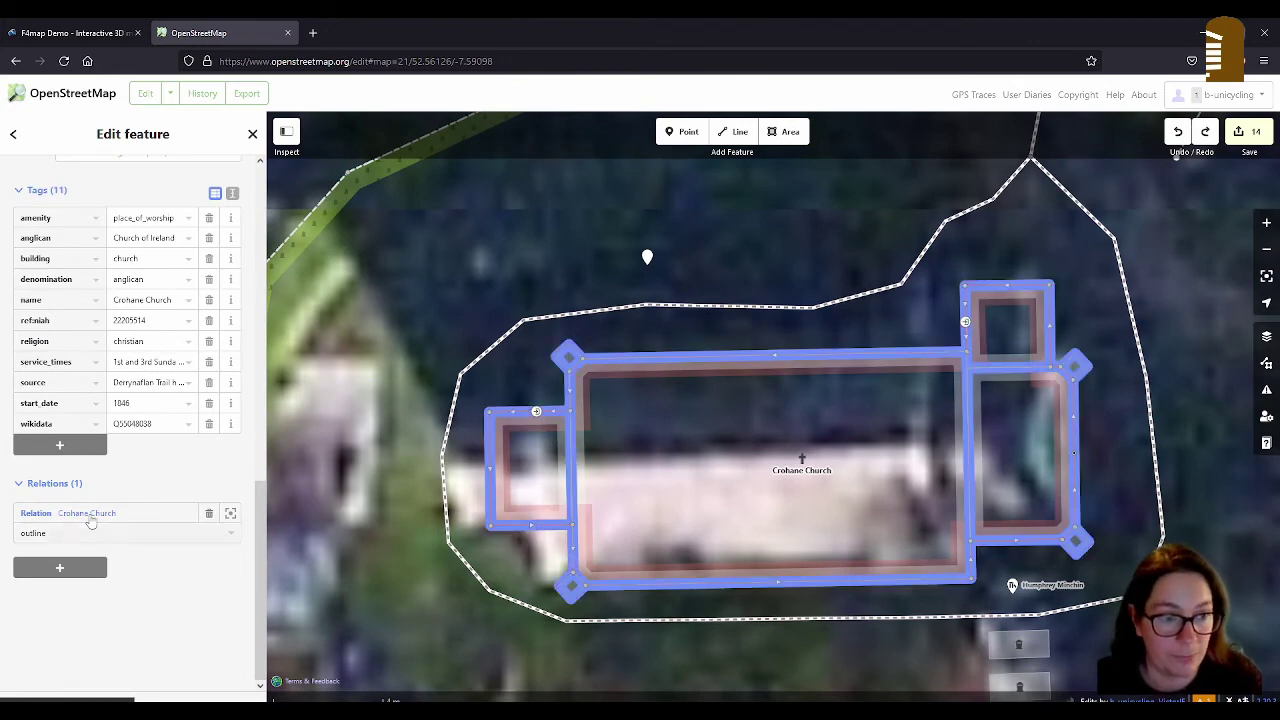
Step: Select the Christian Church outline member of the Crohane Church relation, remove its wikidata tag and delete the outline
{"action": "left_click", "coordinate": [88, 515]}
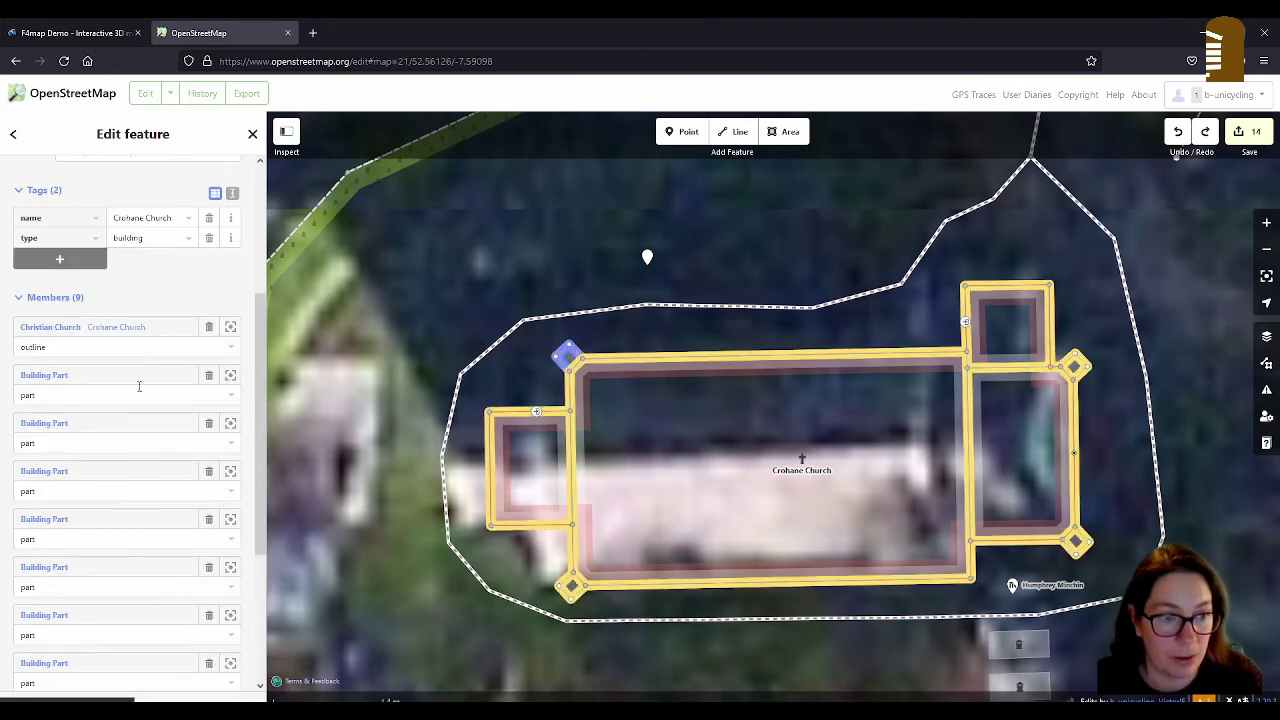
{"action": "left_click", "coordinate": [110, 330]}
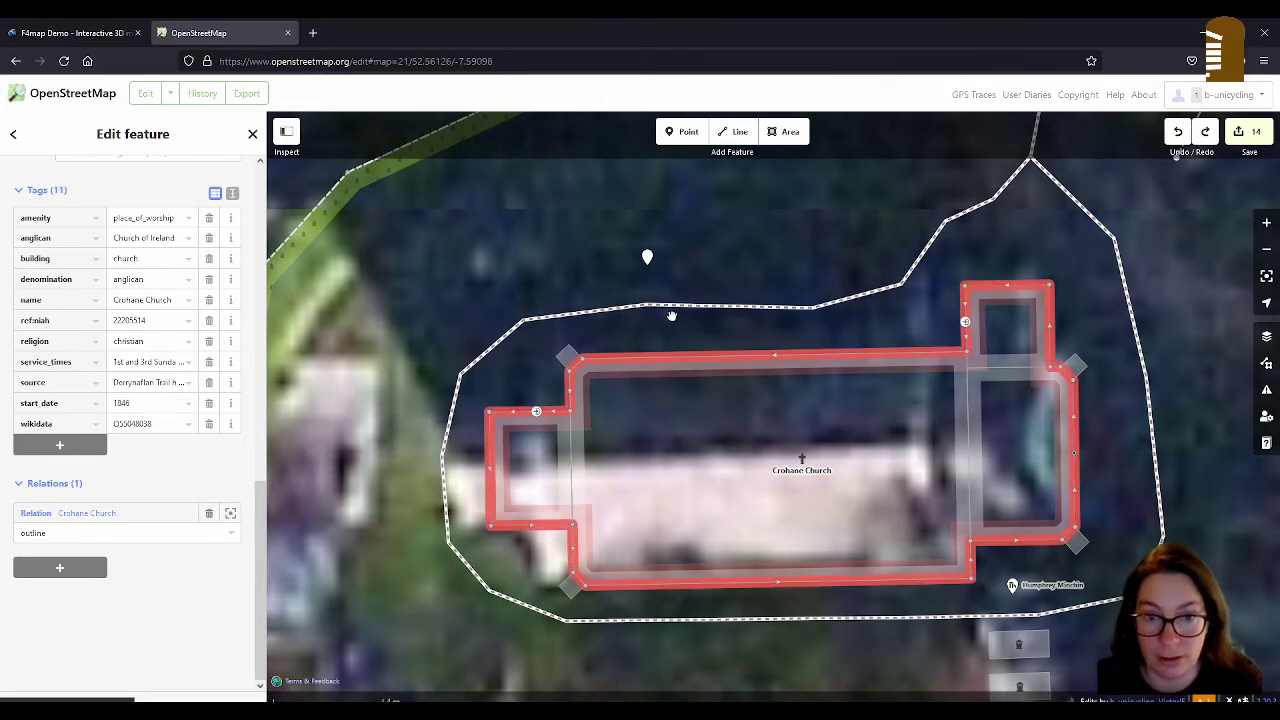
{"action": "key", "text": "Delete"}
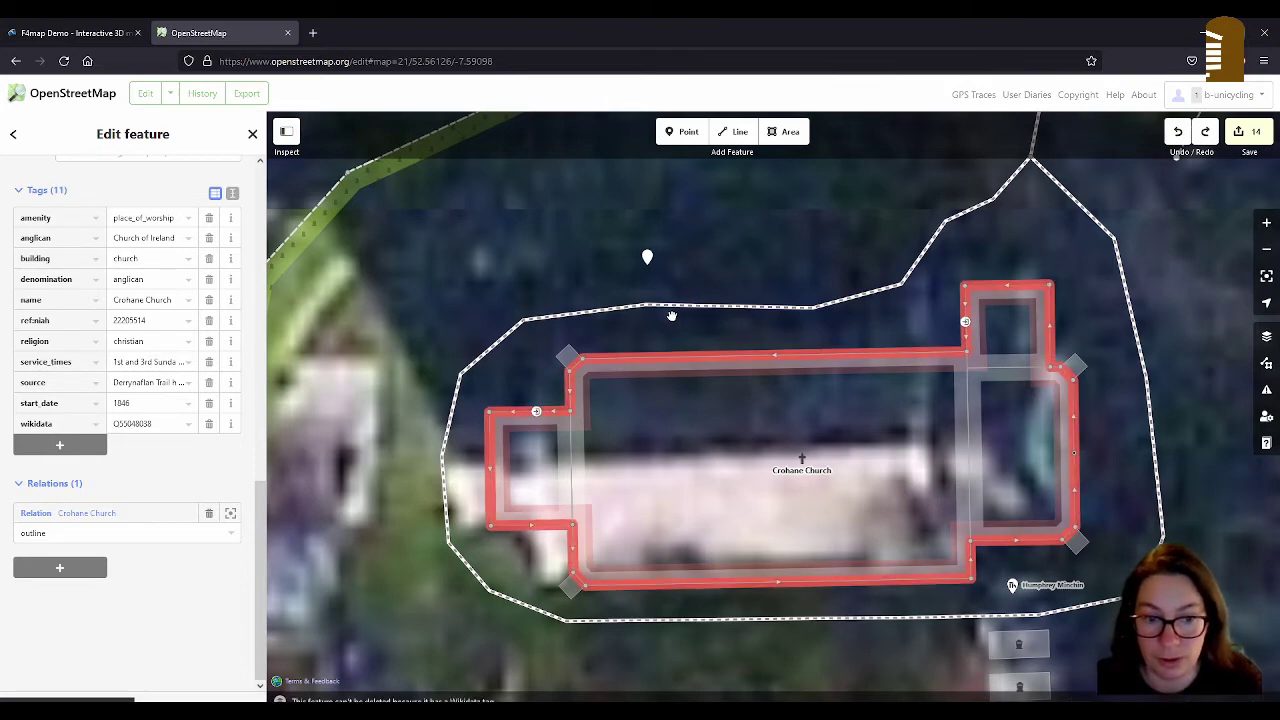
{"action": "left_click", "coordinate": [209, 423]}
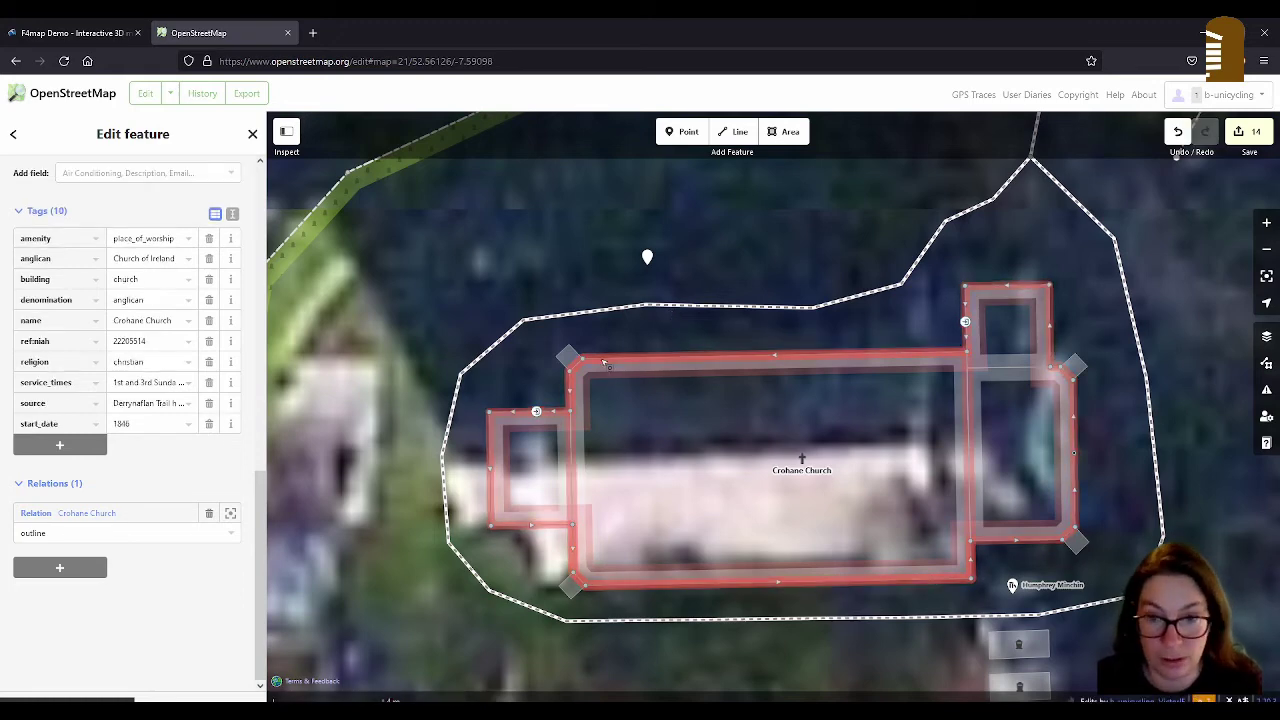
{"action": "key", "text": "Delete"}
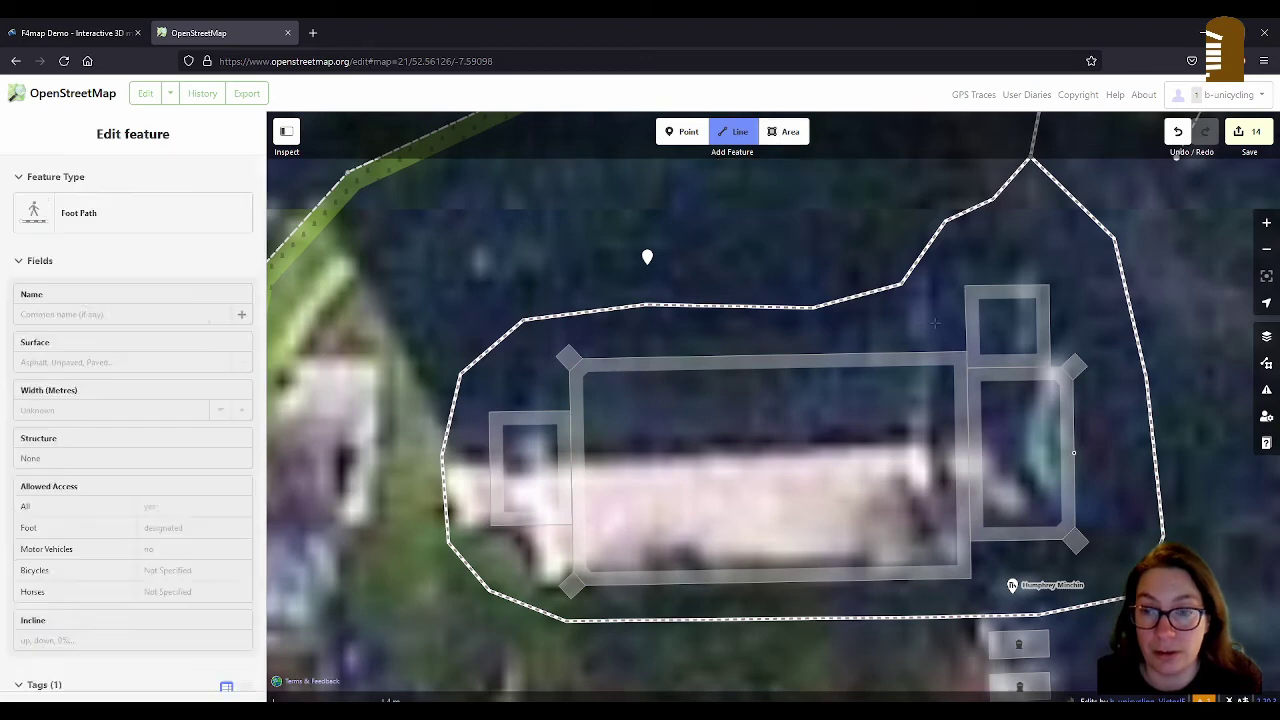
Step: Trace a closed line around the church's full outer perimeter, including the four corner diamonds, with feature type Line
{"action": "left_click", "coordinate": [968, 352]}
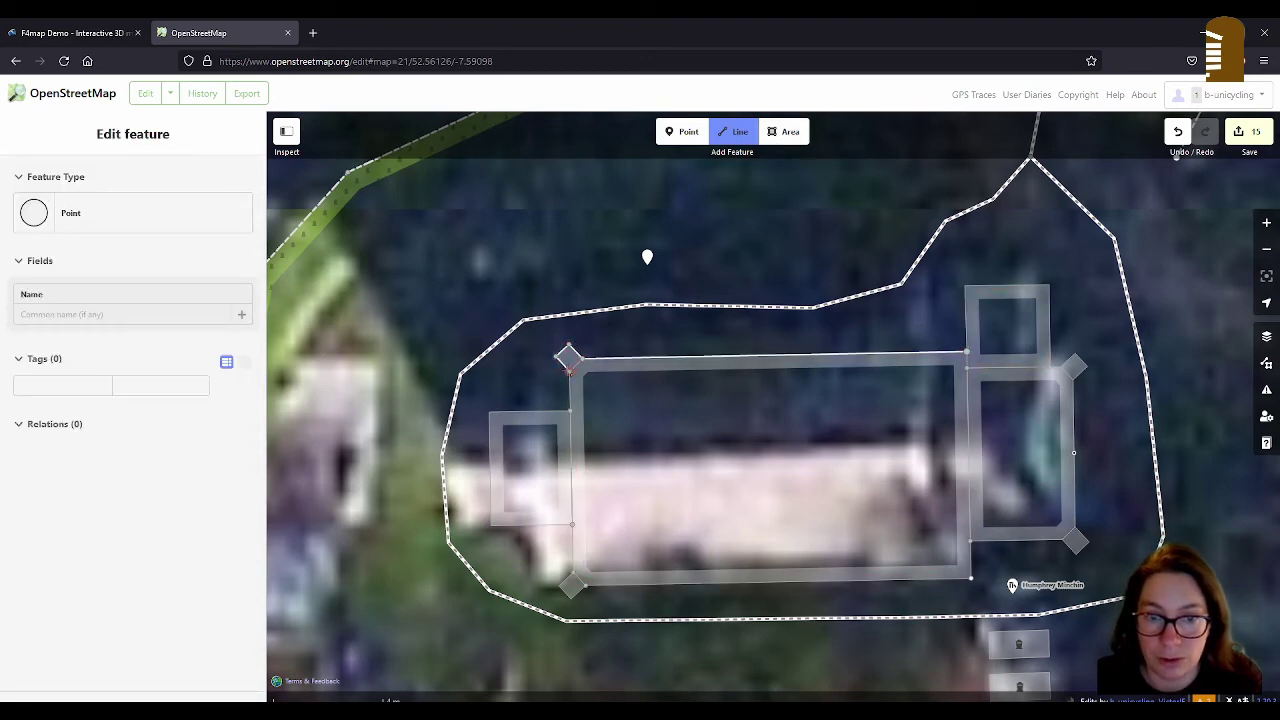
{"action": "left_click", "coordinate": [567, 358]}
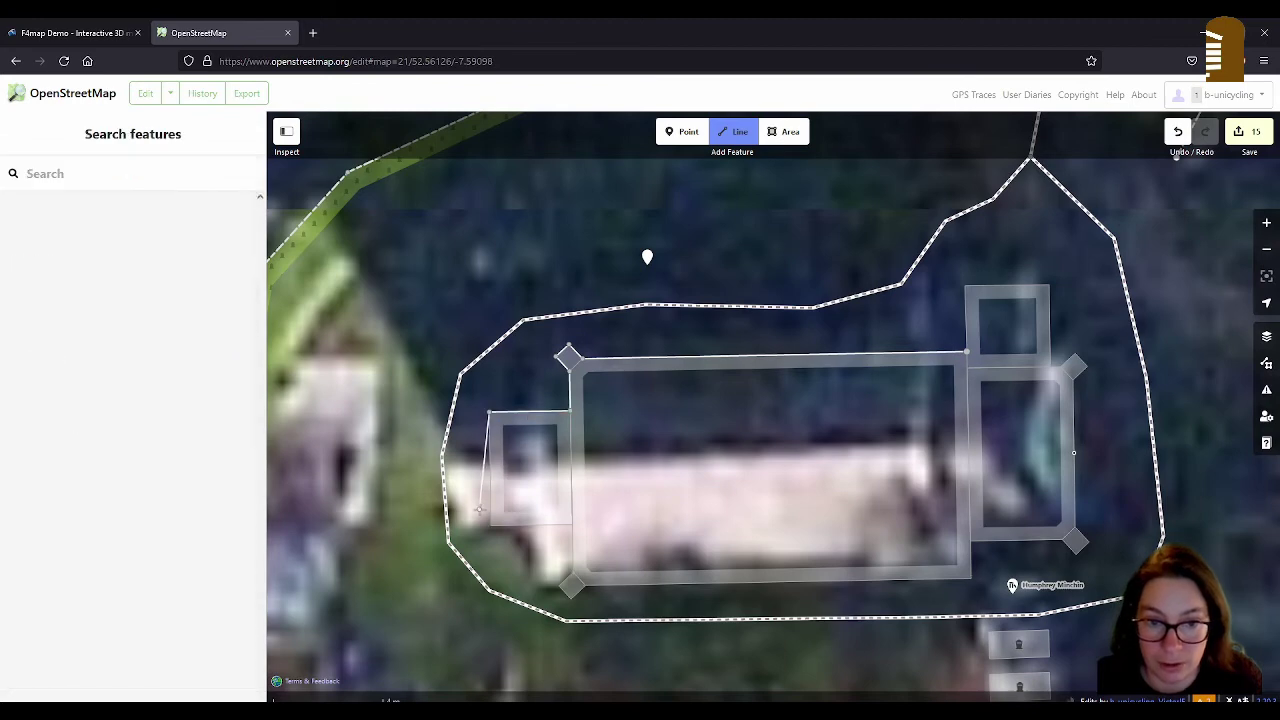
{"action": "left_click", "coordinate": [571, 524]}
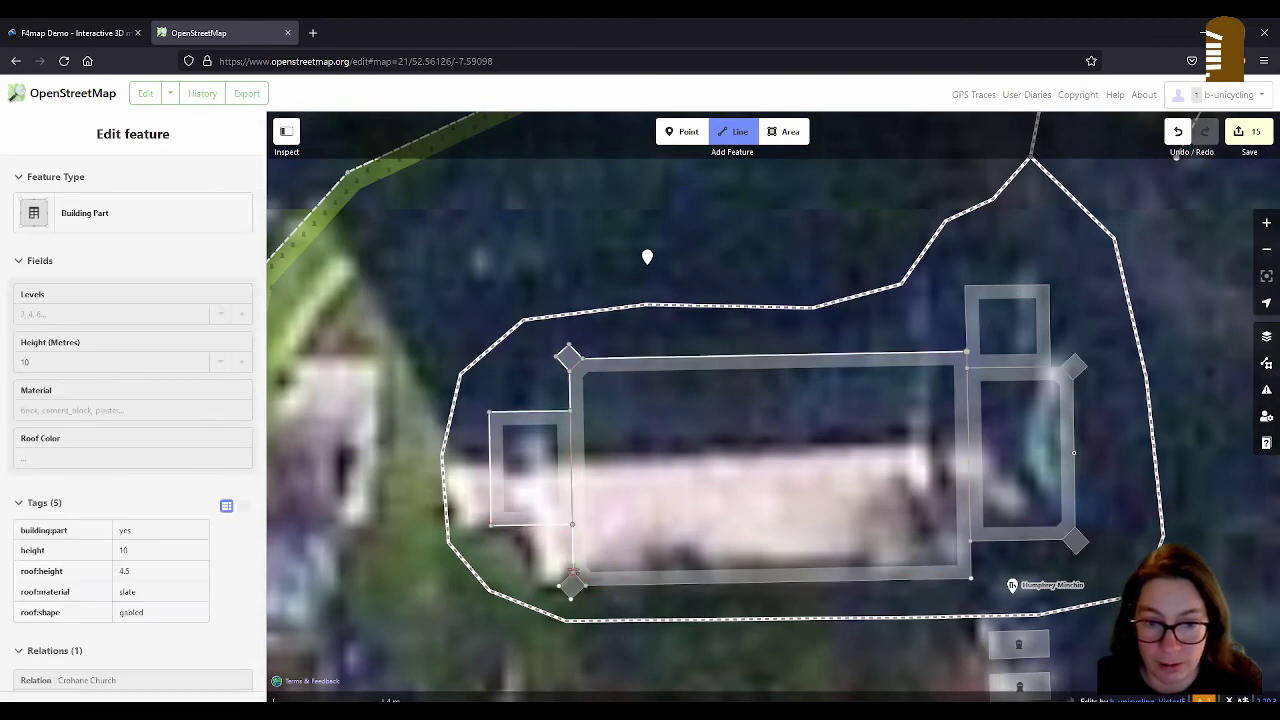
{"action": "left_click", "coordinate": [570, 585]}
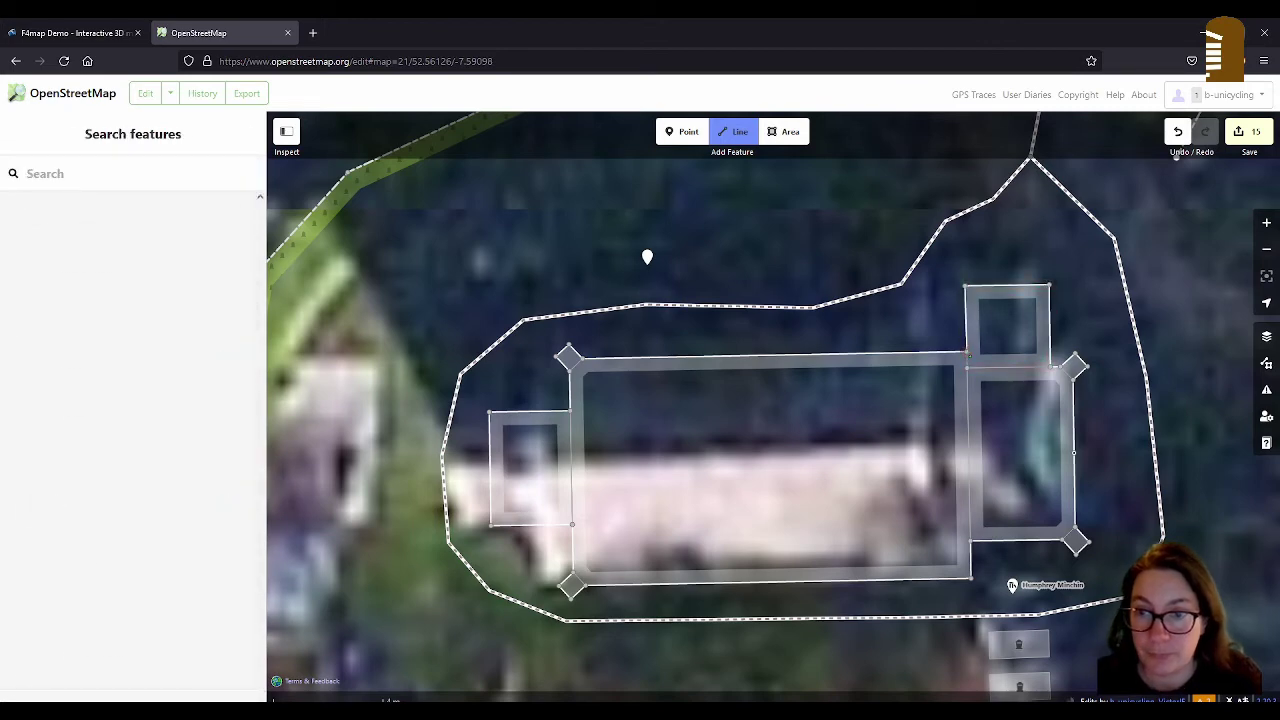
{"action": "left_click", "coordinate": [966, 352]}
{"action": "scroll", "coordinate": [175, 413], "scroll_direction": "down", "scroll_amount": 2}
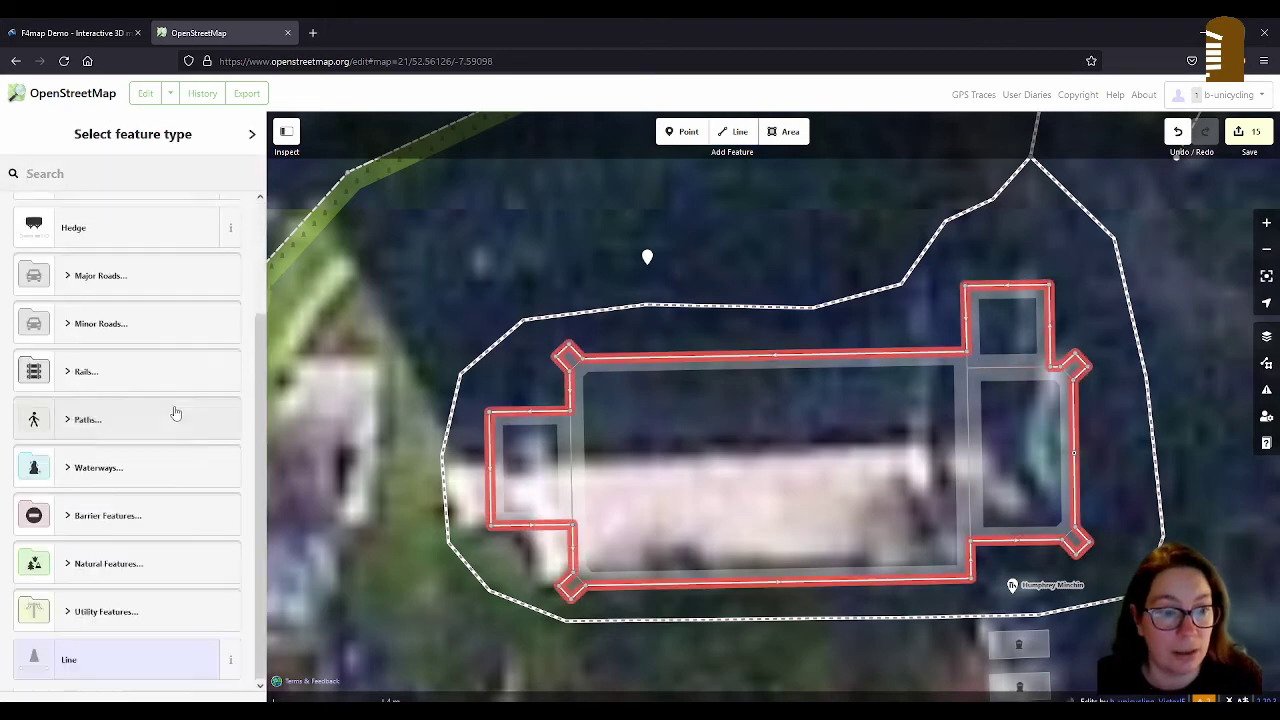
{"action": "left_click", "coordinate": [126, 662]}
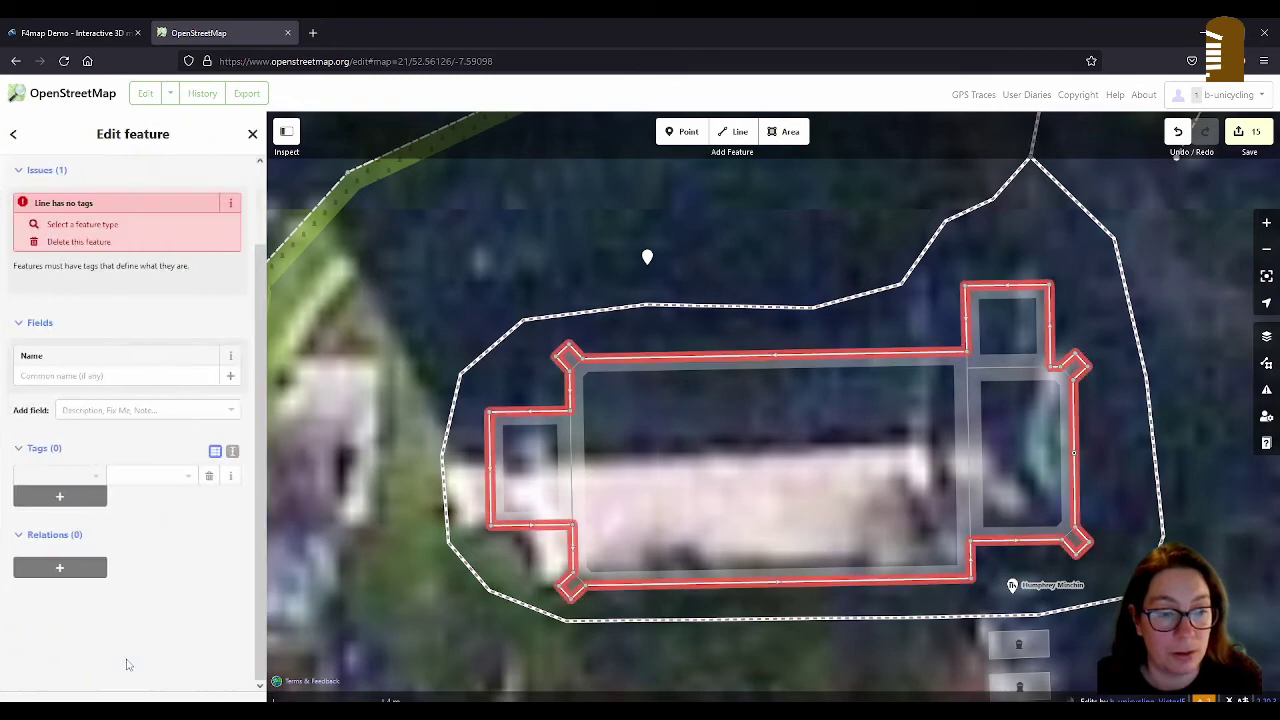
Step: Copy all the saved Crohane Church tags from the untitled Notepad file and paste them as text tags onto the new outline
{"action": "left_click", "coordinate": [233, 452]}
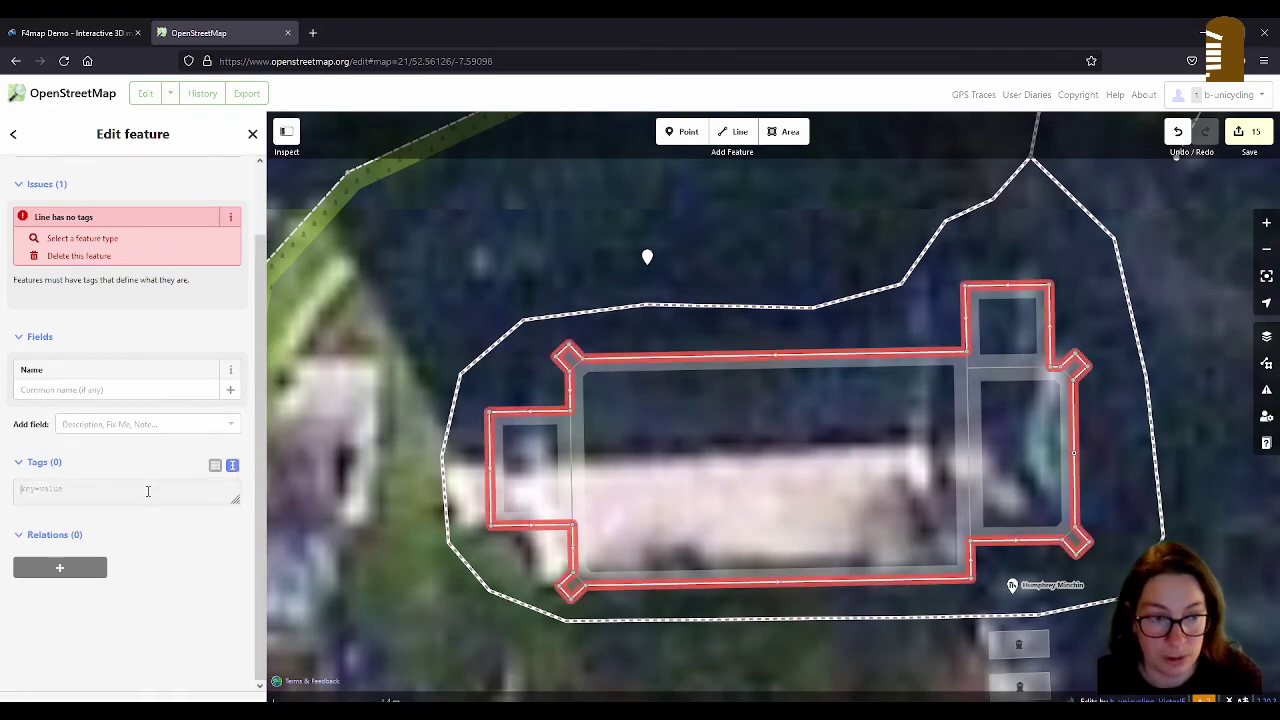
{"action": "mouse_move", "coordinate": [285, 712]}
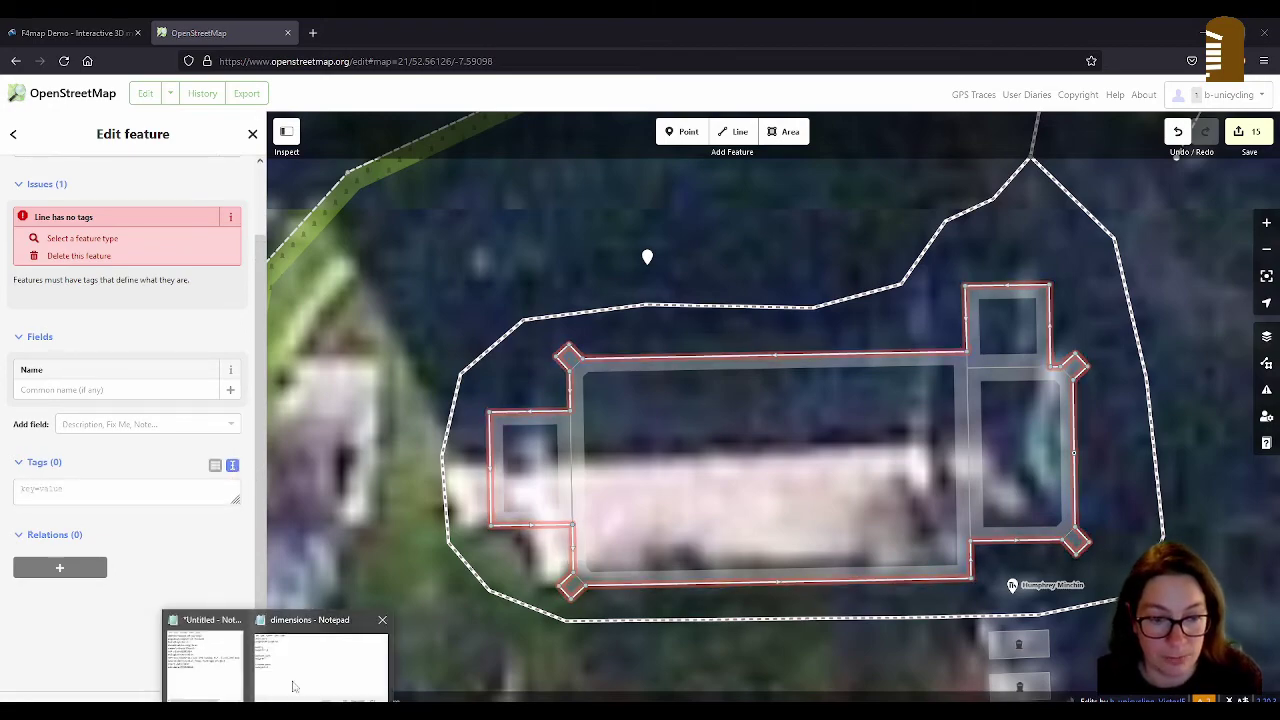
{"action": "left_click", "coordinate": [210, 665]}
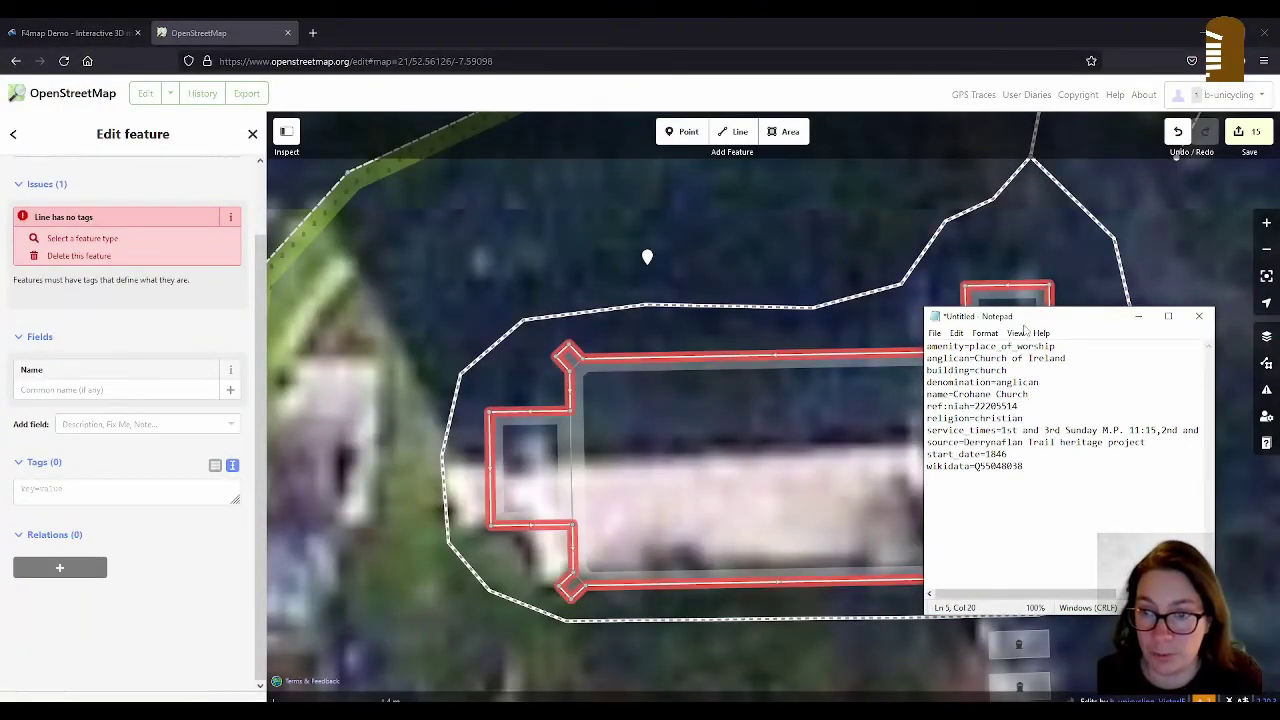
{"action": "key", "text": "ctrl+a"}
{"action": "key", "text": "ctrl+c"}
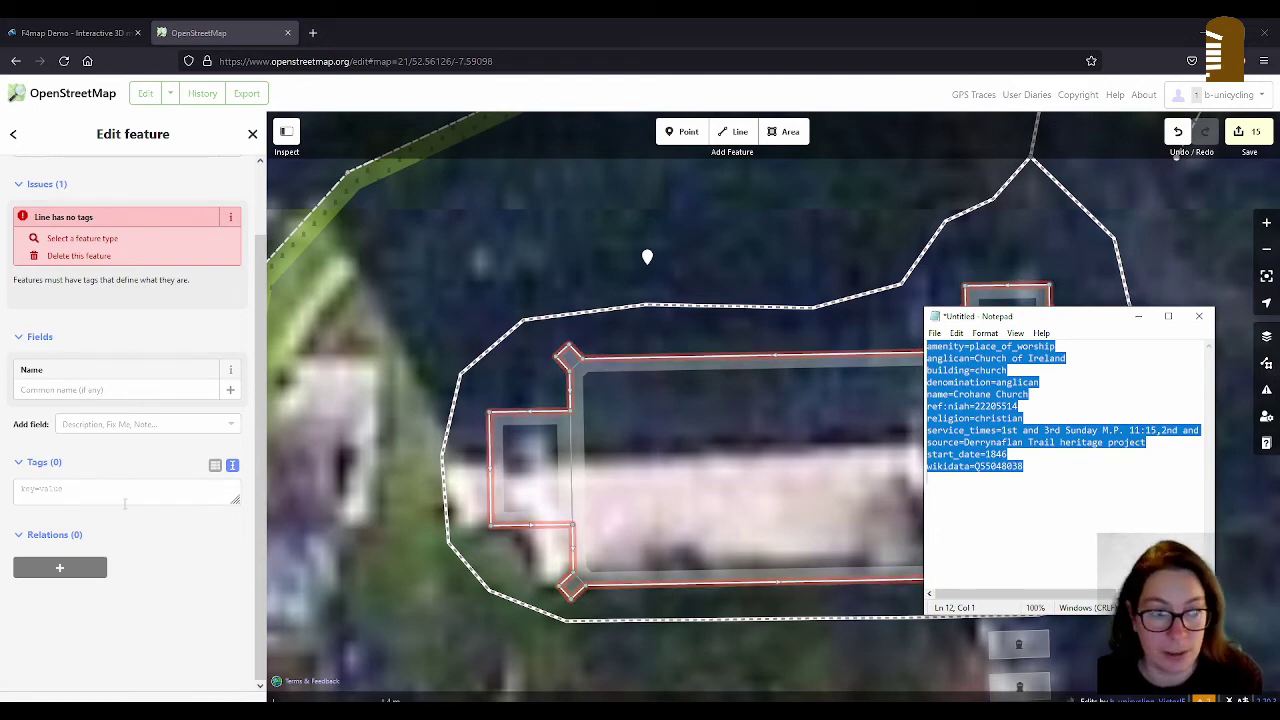
{"action": "left_click", "coordinate": [125, 503]}
{"action": "key", "text": "ctrl+v"}
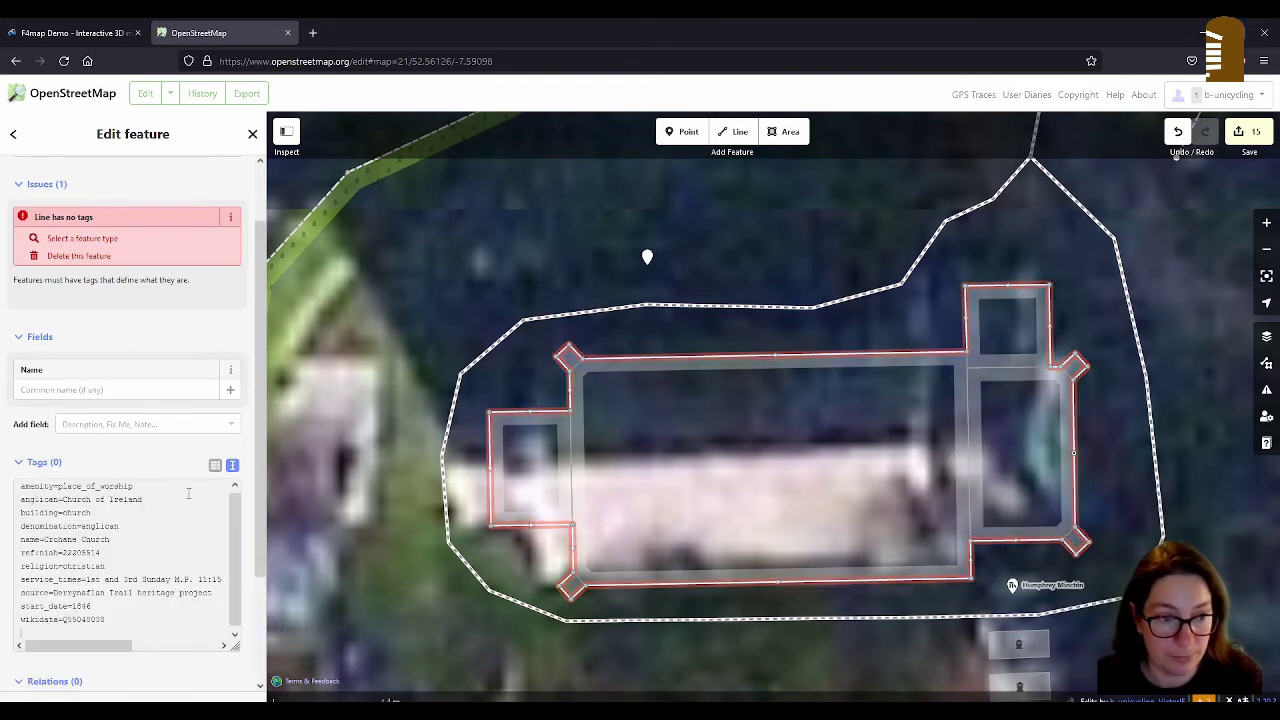
{"action": "left_click", "coordinate": [215, 465]}
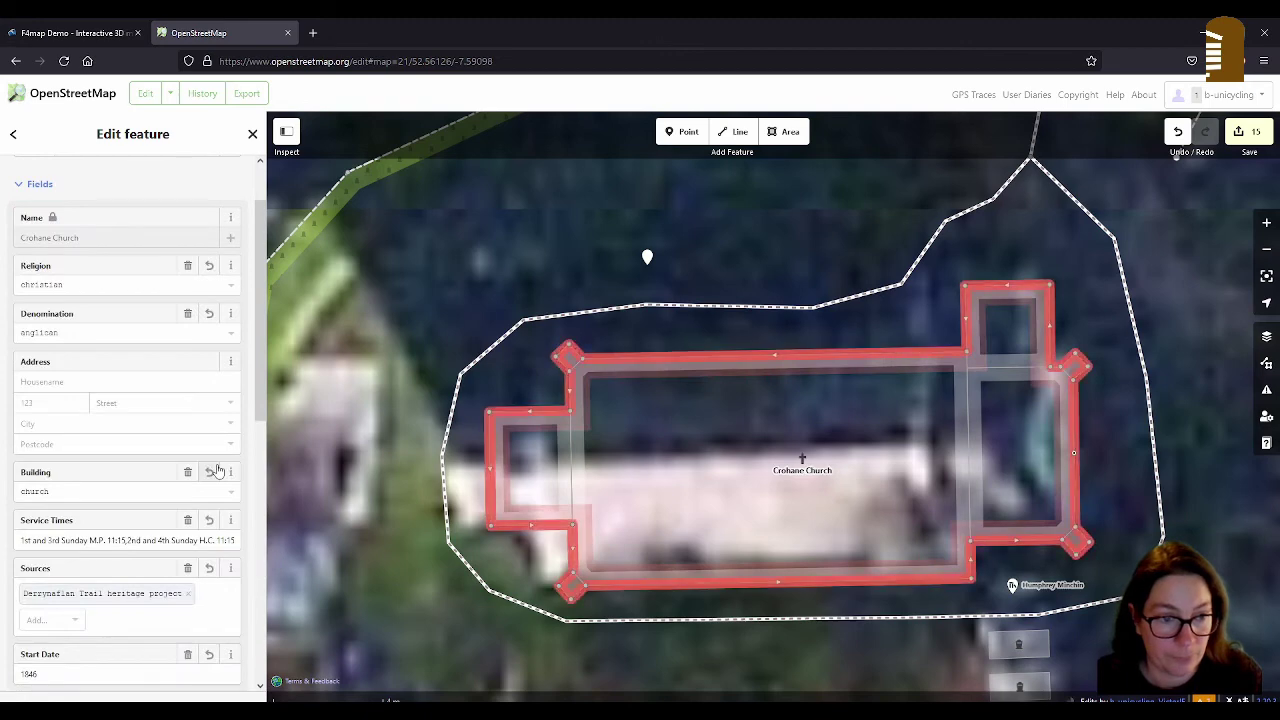
Step: Add the new church outline to the Crohane Church relation with the role outline and deselect it
{"action": "scroll", "coordinate": [200, 480], "scroll_direction": "down", "scroll_amount": 5}
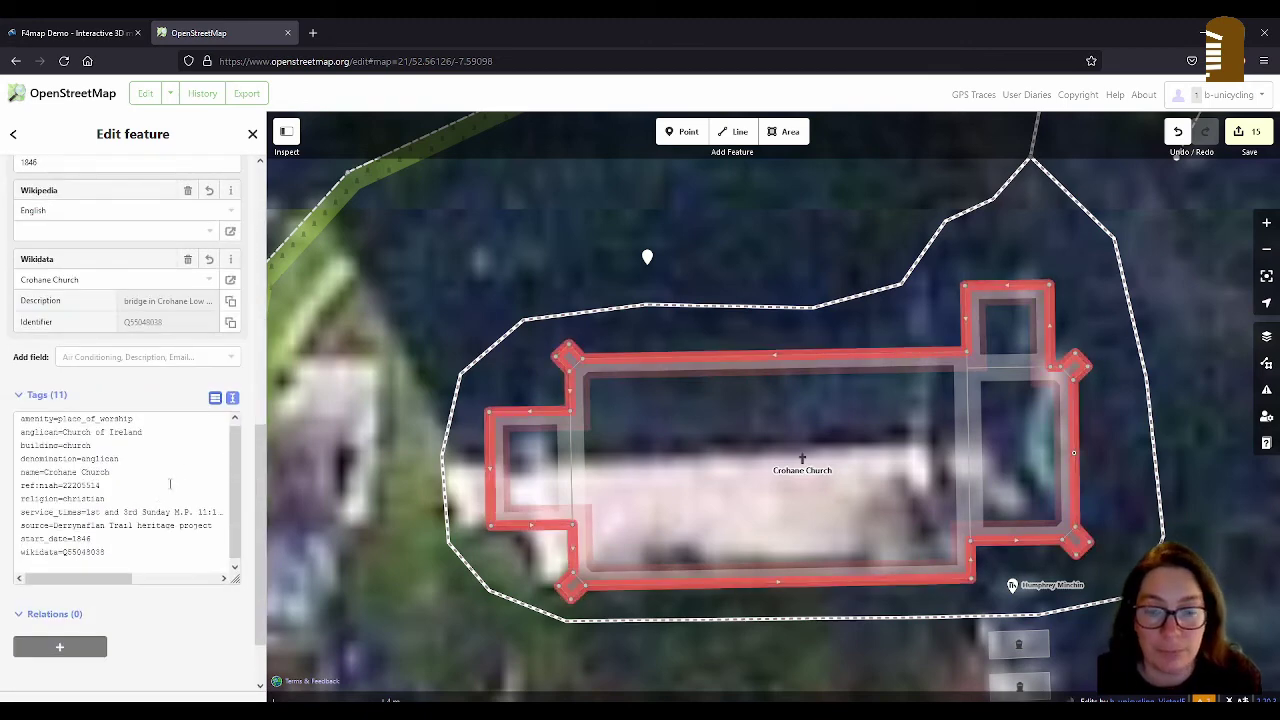
{"action": "left_click", "coordinate": [215, 398]}
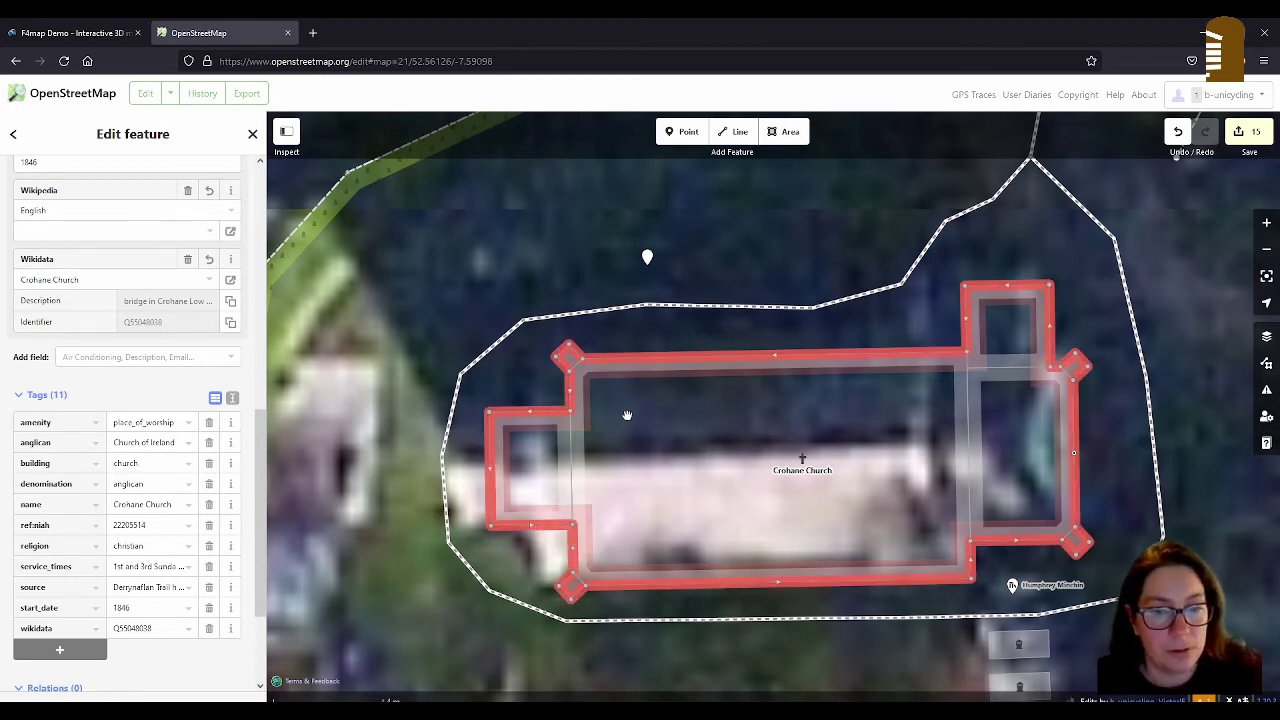
{"action": "scroll", "coordinate": [130, 560], "scroll_direction": "down", "scroll_amount": 3}
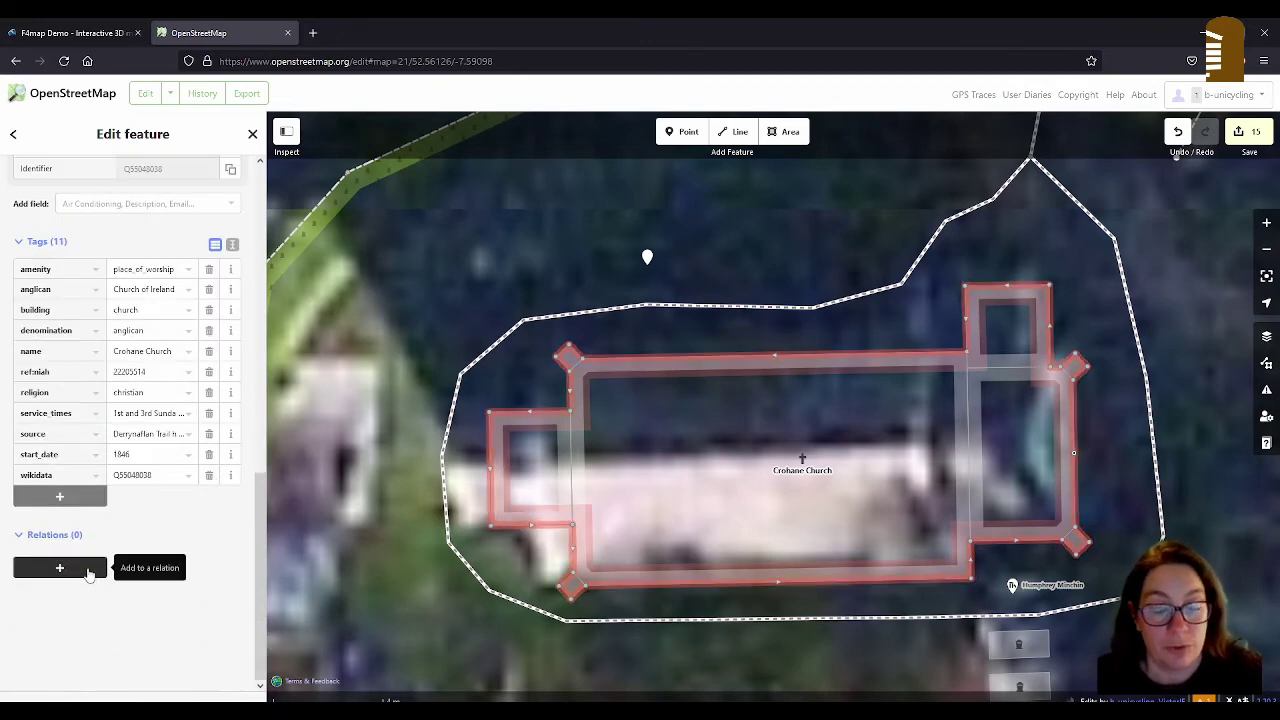
{"action": "left_click", "coordinate": [88, 571]}
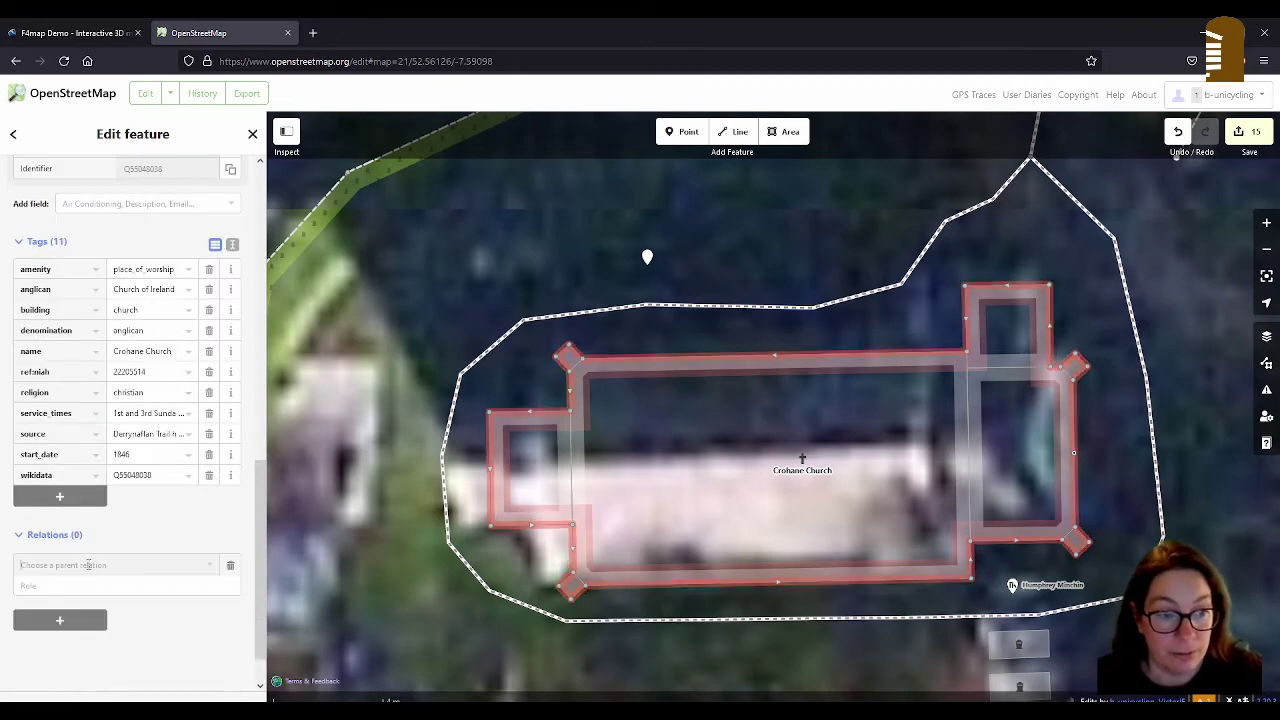
{"action": "left_click", "coordinate": [70, 604]}
{"action": "left_click", "coordinate": [92, 586]}
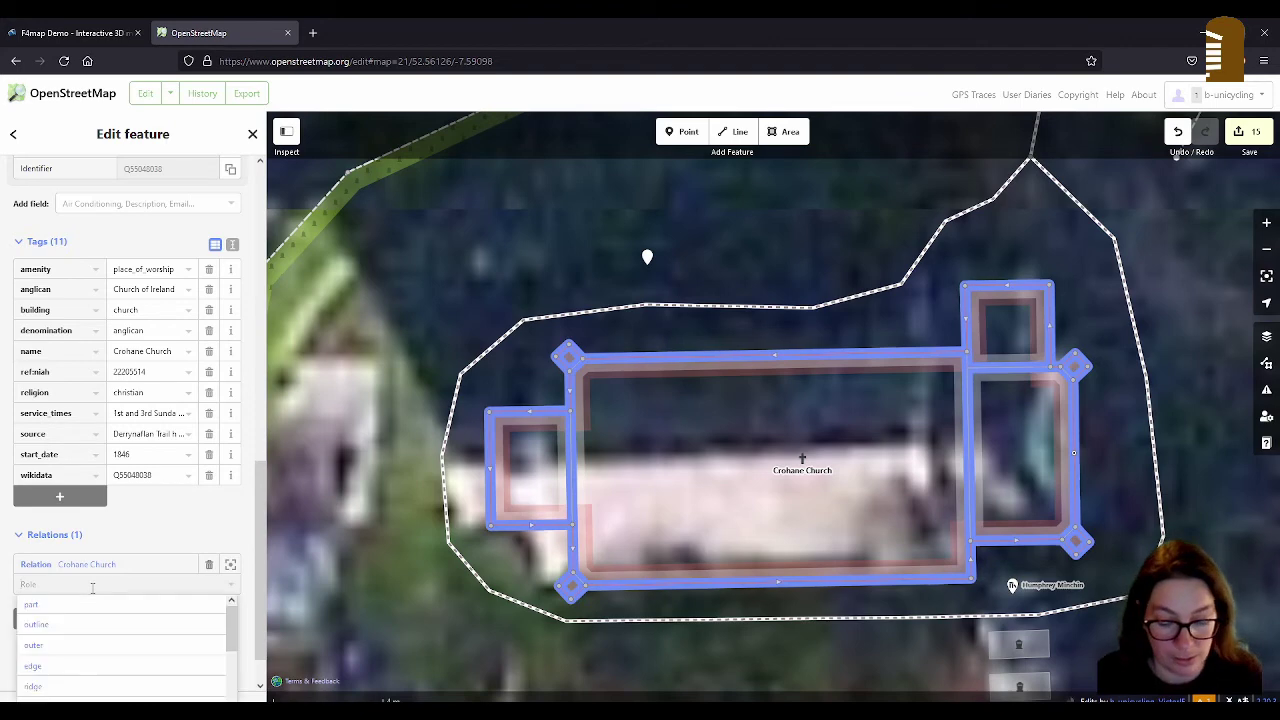
{"action": "type", "text": "outline"}
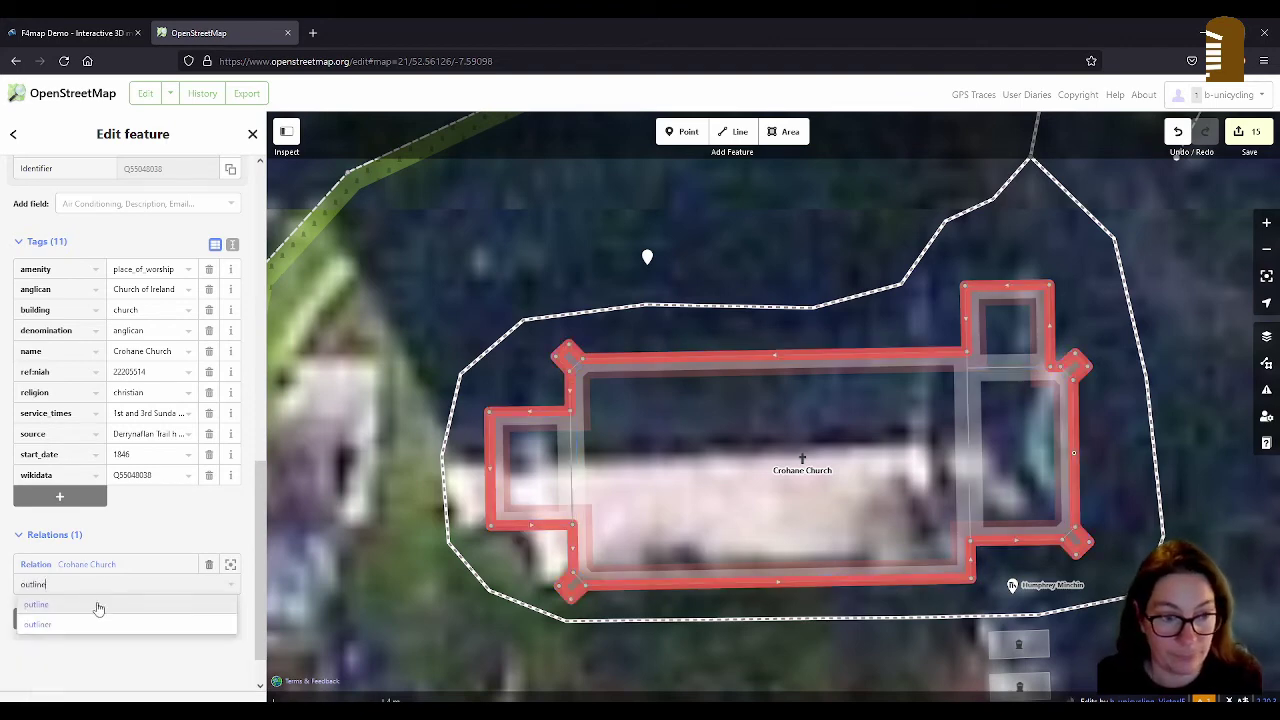
{"action": "left_click", "coordinate": [406, 606]}
{"action": "left_click", "coordinate": [606, 372]}
{"action": "left_click", "coordinate": [686, 409]}
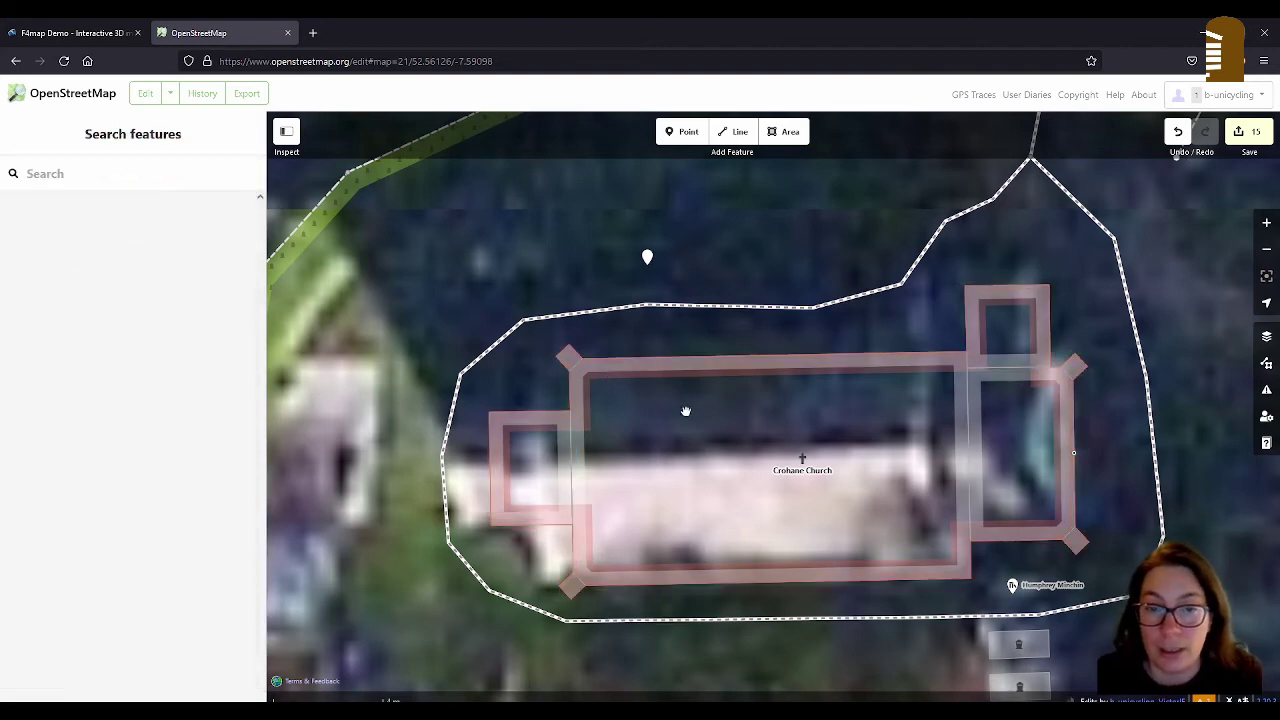
{"action": "scroll", "coordinate": [700, 397], "scroll_direction": "down", "scroll_amount": 2}
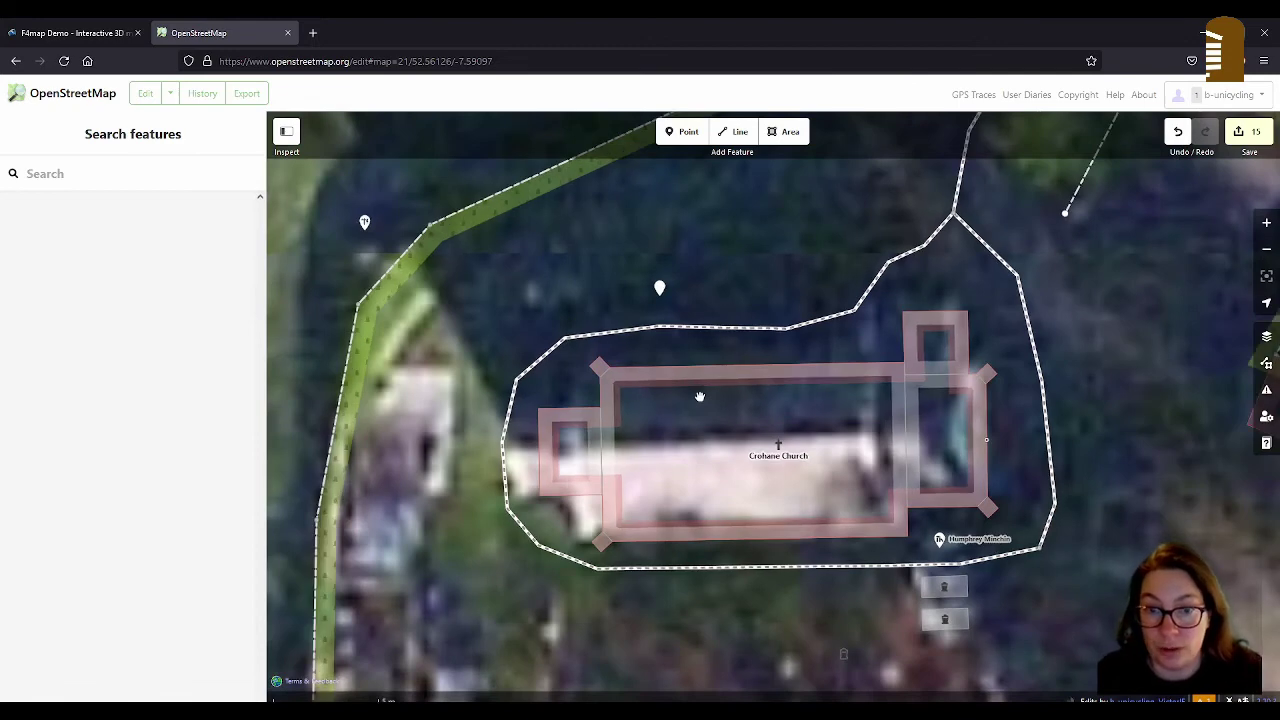
{"action": "left_click", "coordinate": [606, 450]}
{"action": "scroll", "coordinate": [602, 458], "scroll_direction": "up", "scroll_amount": 2}
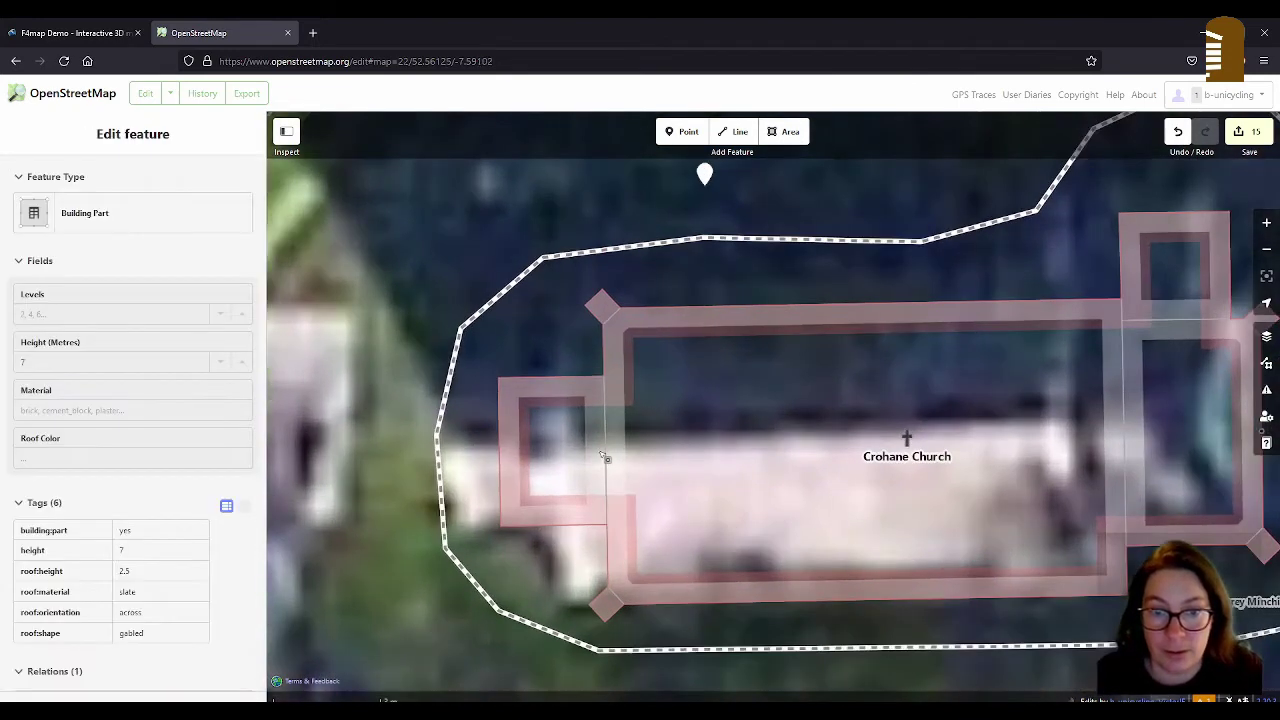
{"action": "left_click", "coordinate": [613, 440]}
{"action": "left_click", "coordinate": [620, 443]}
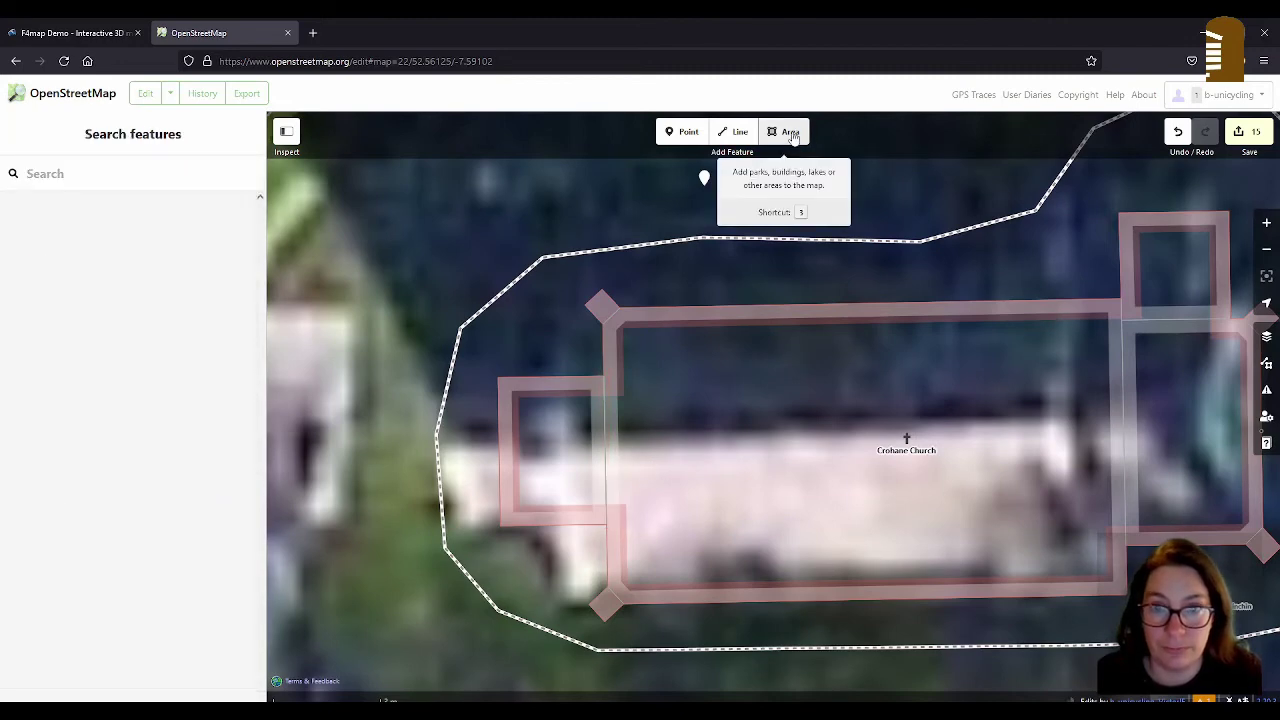
{"action": "left_click", "coordinate": [790, 133]}
{"action": "left_click", "coordinate": [604, 378]}
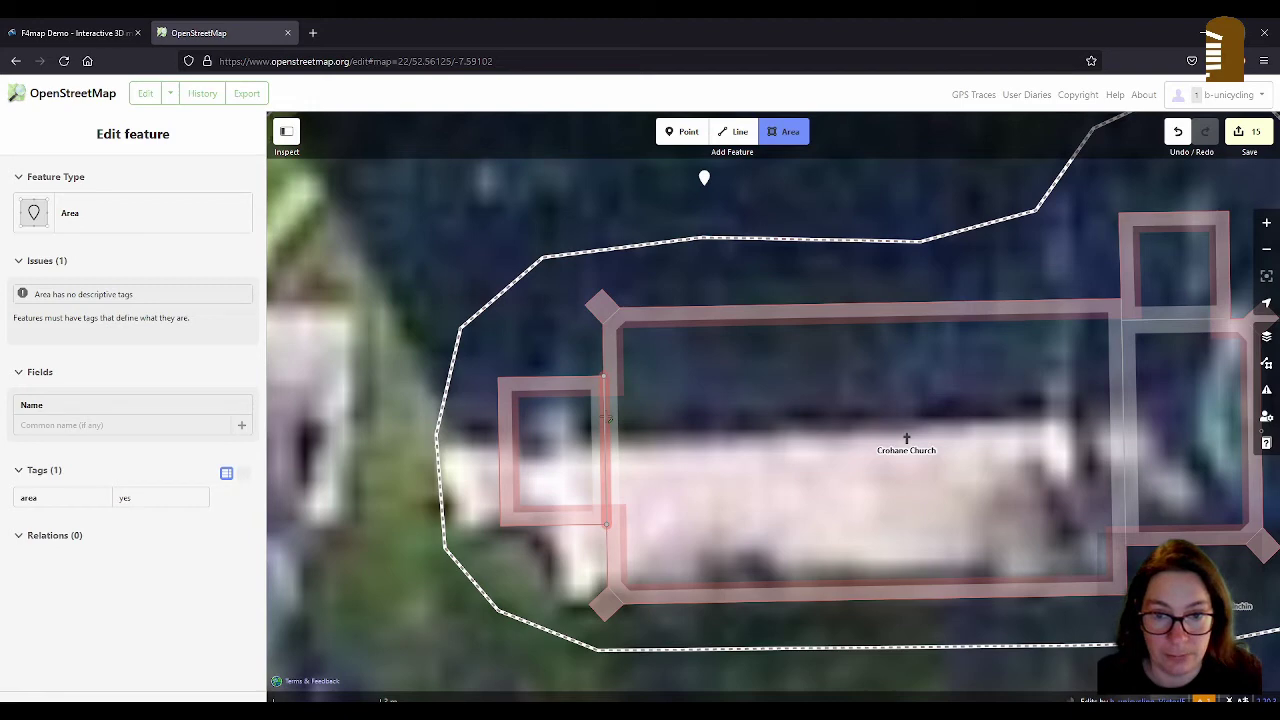
{"action": "key", "text": "Escape"}
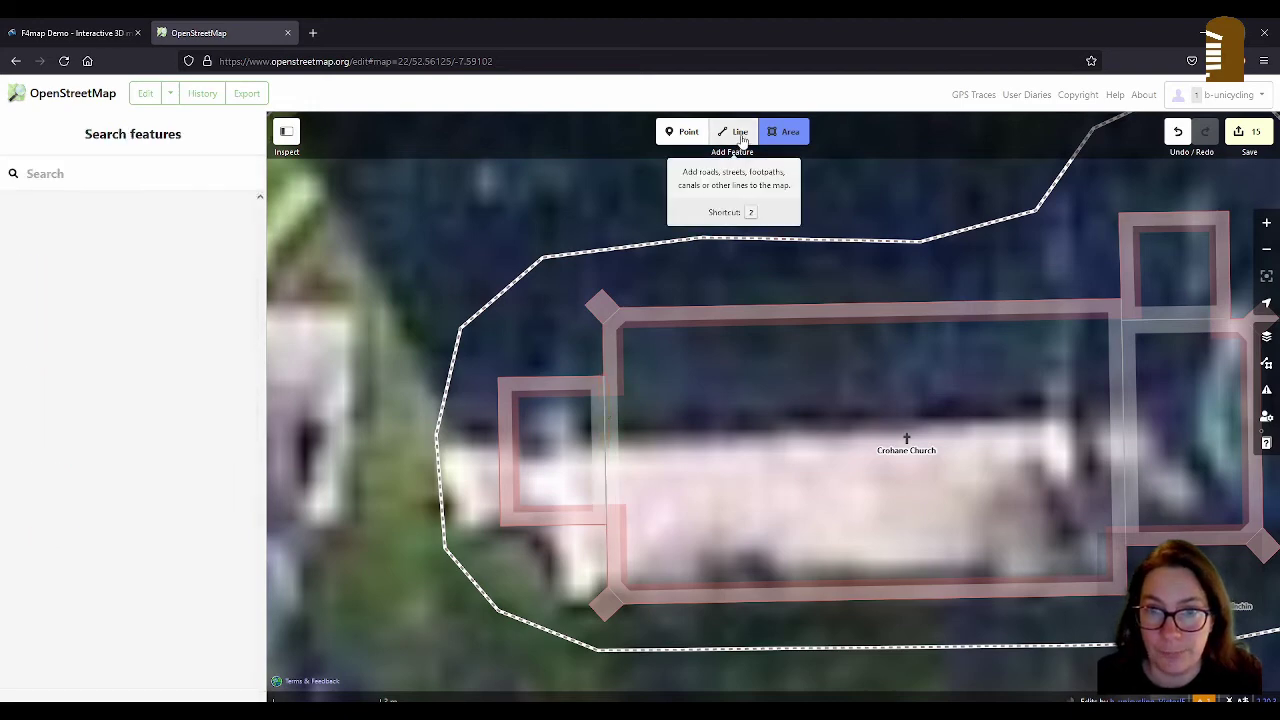
{"action": "key", "text": "alt+Tab"}
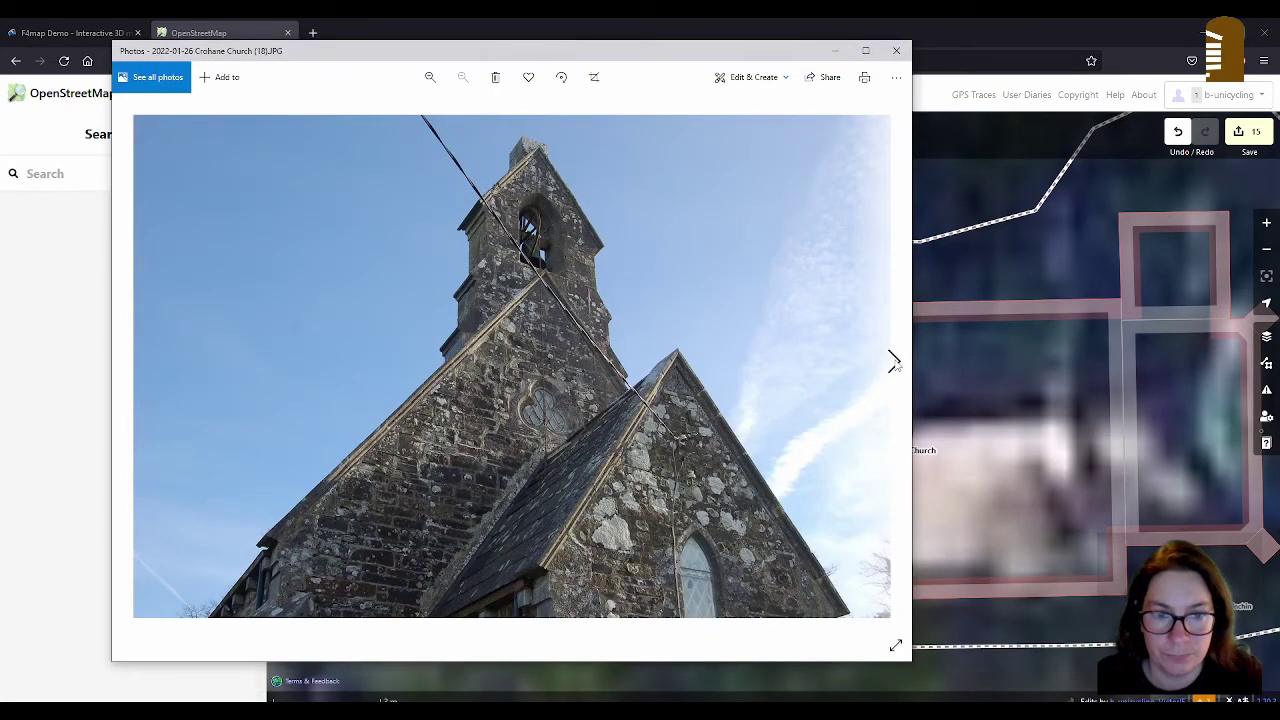
{"action": "key", "text": "alt+Tab"}
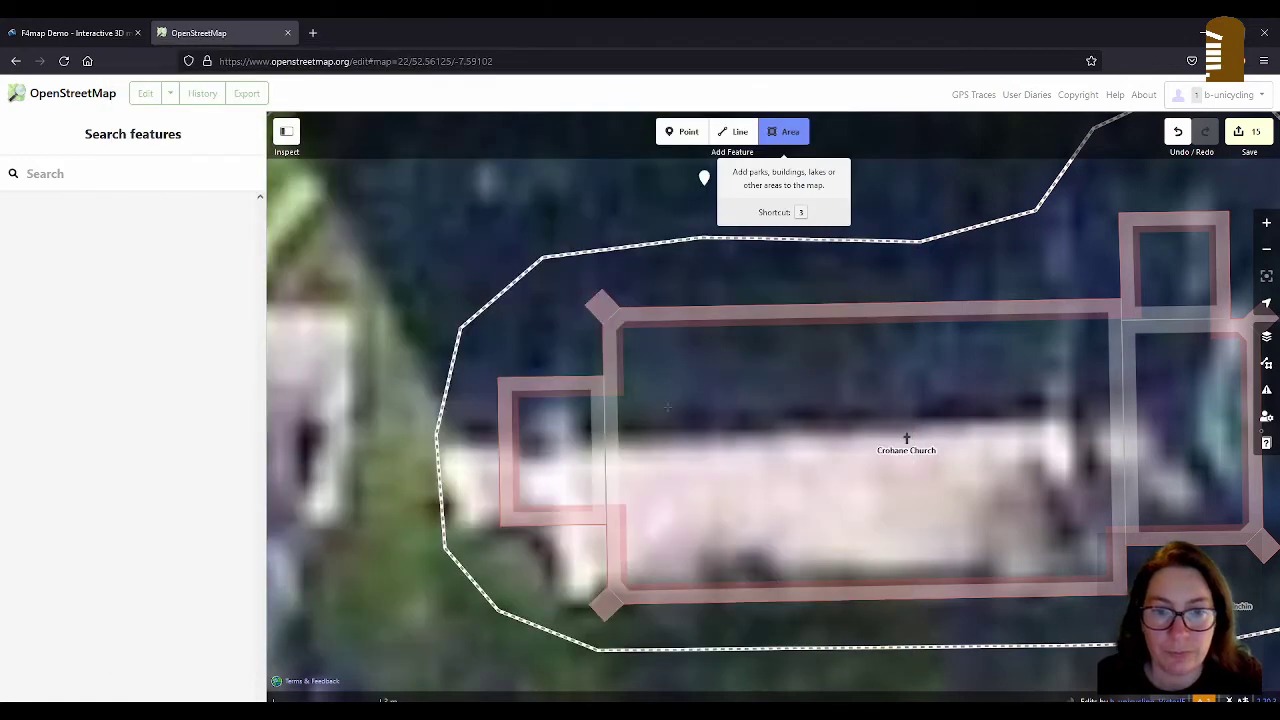
{"action": "left_click", "coordinate": [594, 379]}
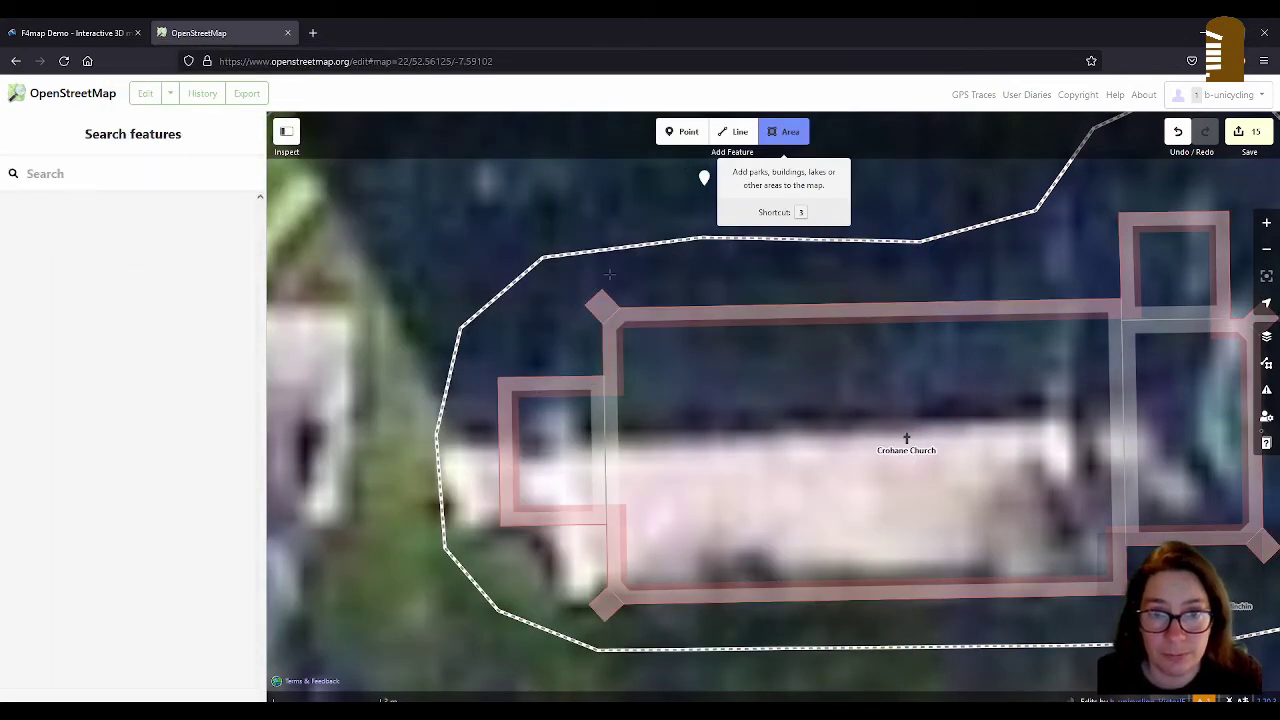
{"action": "left_click", "coordinate": [575, 392]}
{"action": "left_click", "coordinate": [598, 398]}
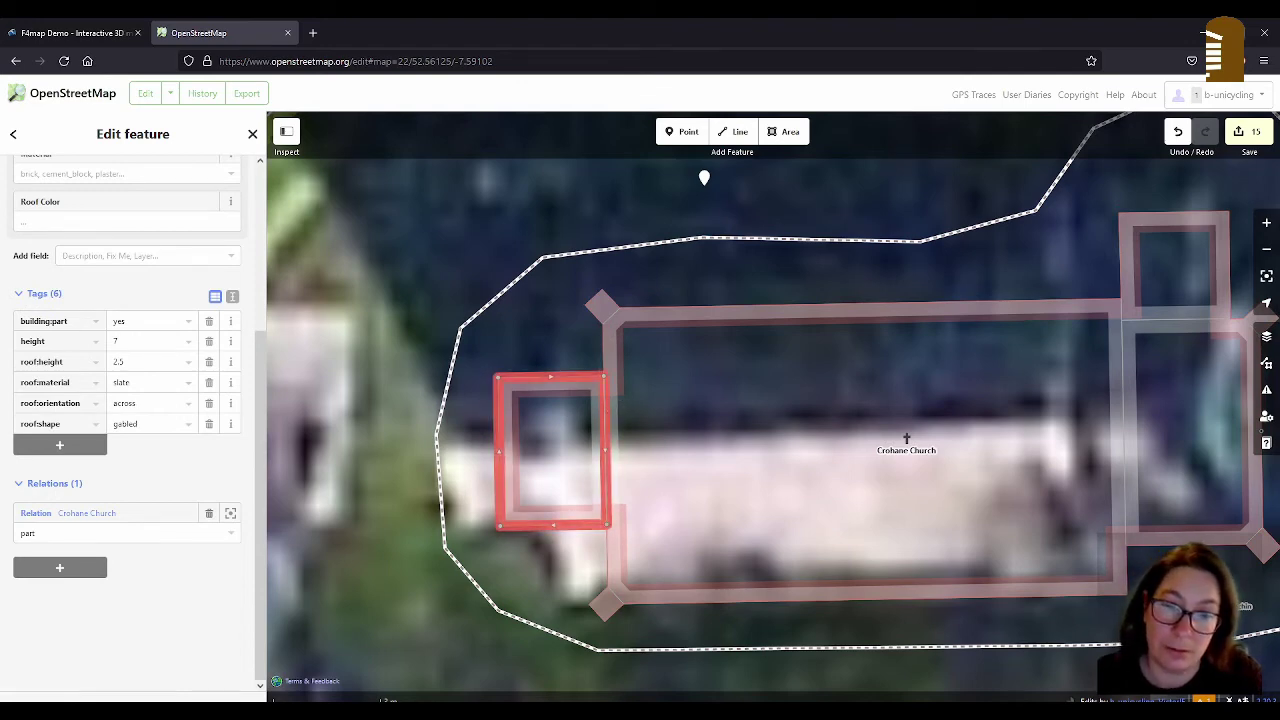
Step: Draw a small narrow rectangular area inside the nave's west end, along the wall shared with the west building part
{"action": "left_click", "coordinate": [786, 131]}
{"action": "left_click", "coordinate": [605, 418]}
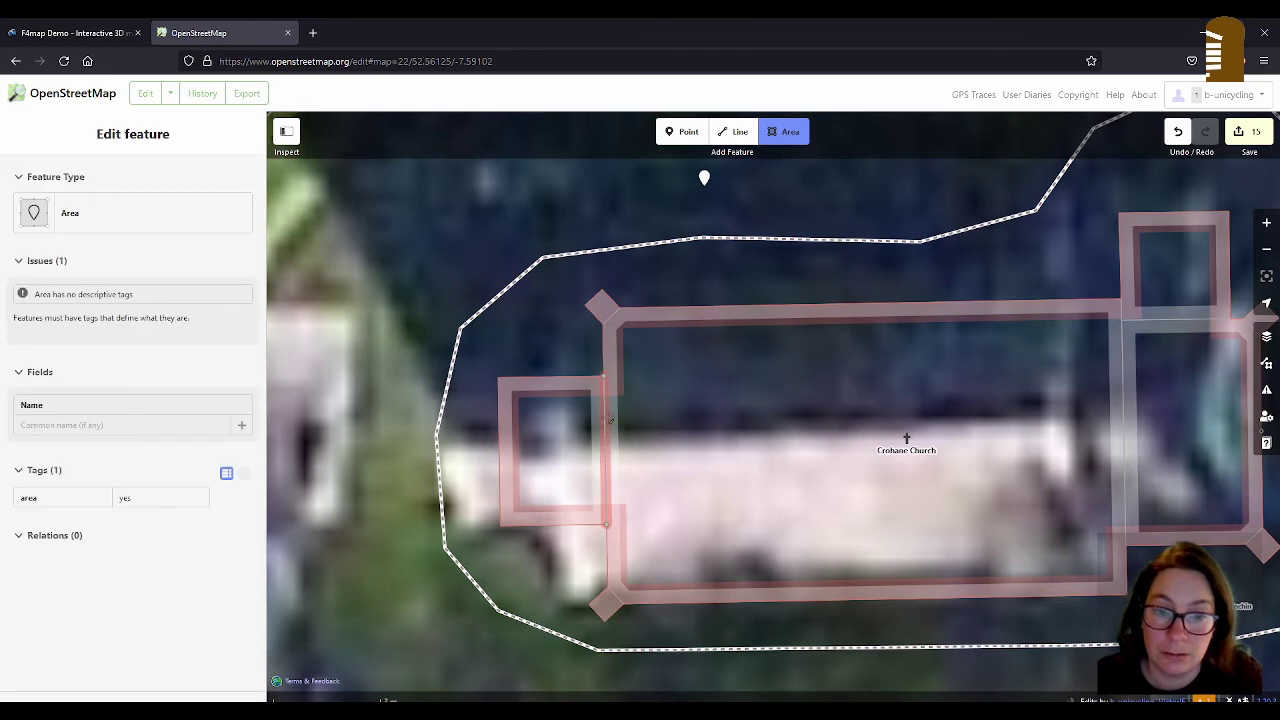
{"action": "left_click", "coordinate": [607, 489]}
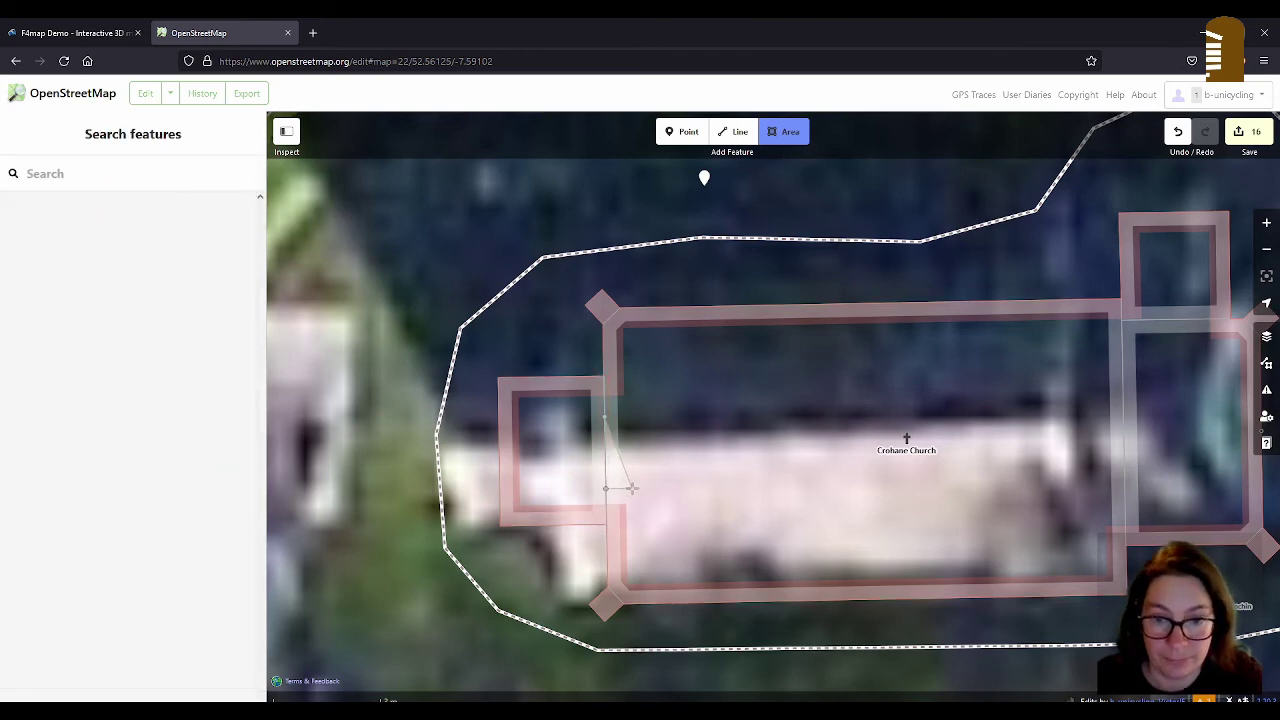
{"action": "left_click", "coordinate": [631, 488]}
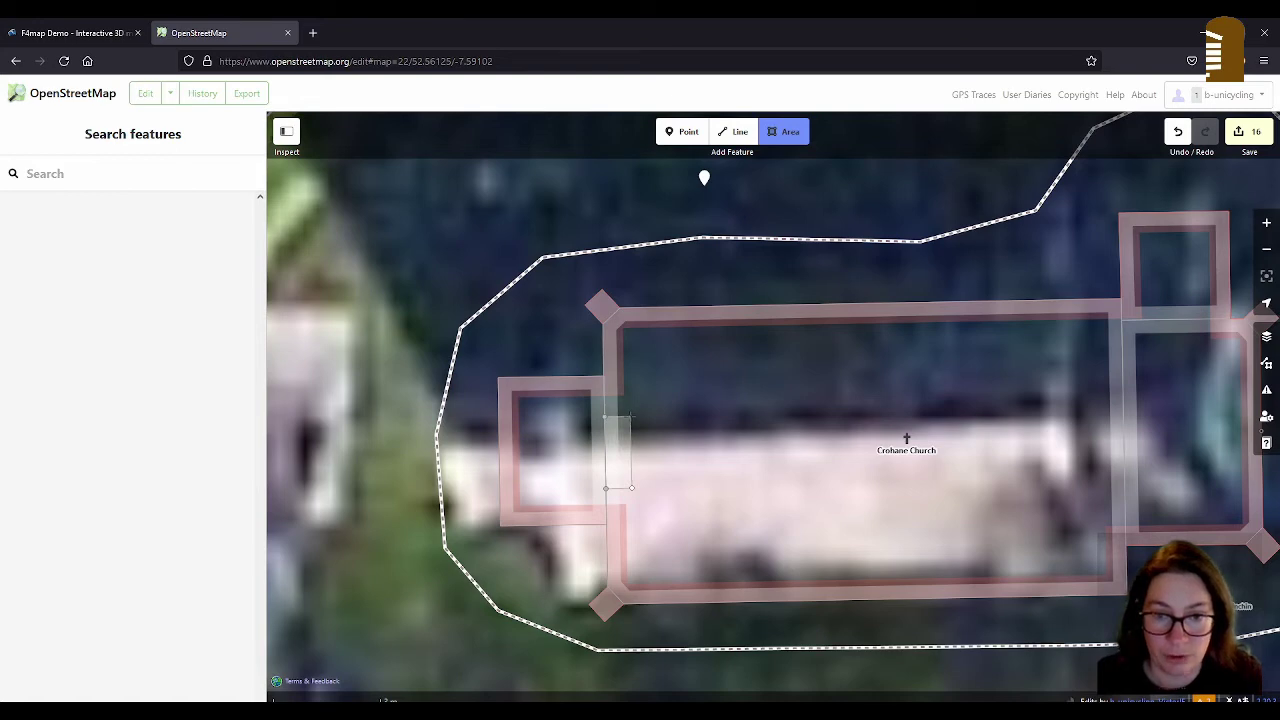
{"action": "double_click", "coordinate": [631, 416]}
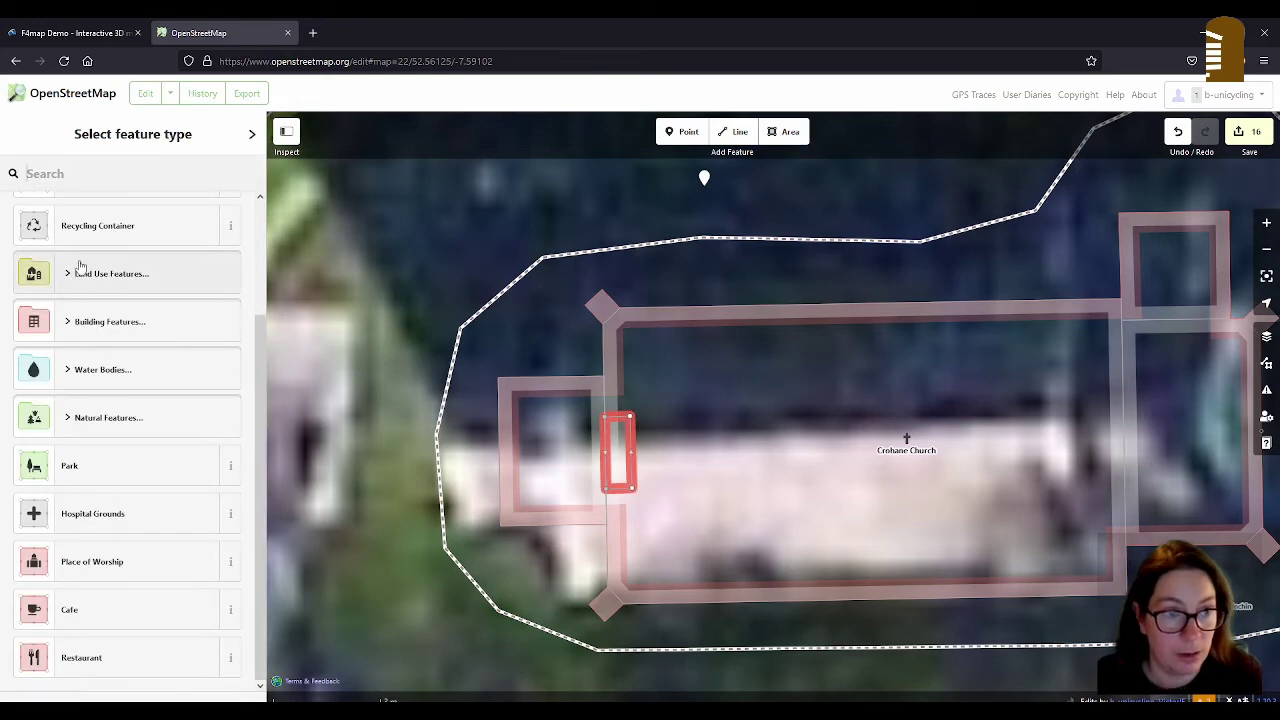
Step: Replace the new rectangle's area tag key with building:part, keeping the value yes
{"action": "scroll", "coordinate": [141, 350], "scroll_direction": "up", "scroll_amount": 2}
{"action": "left_click", "coordinate": [108, 277]}
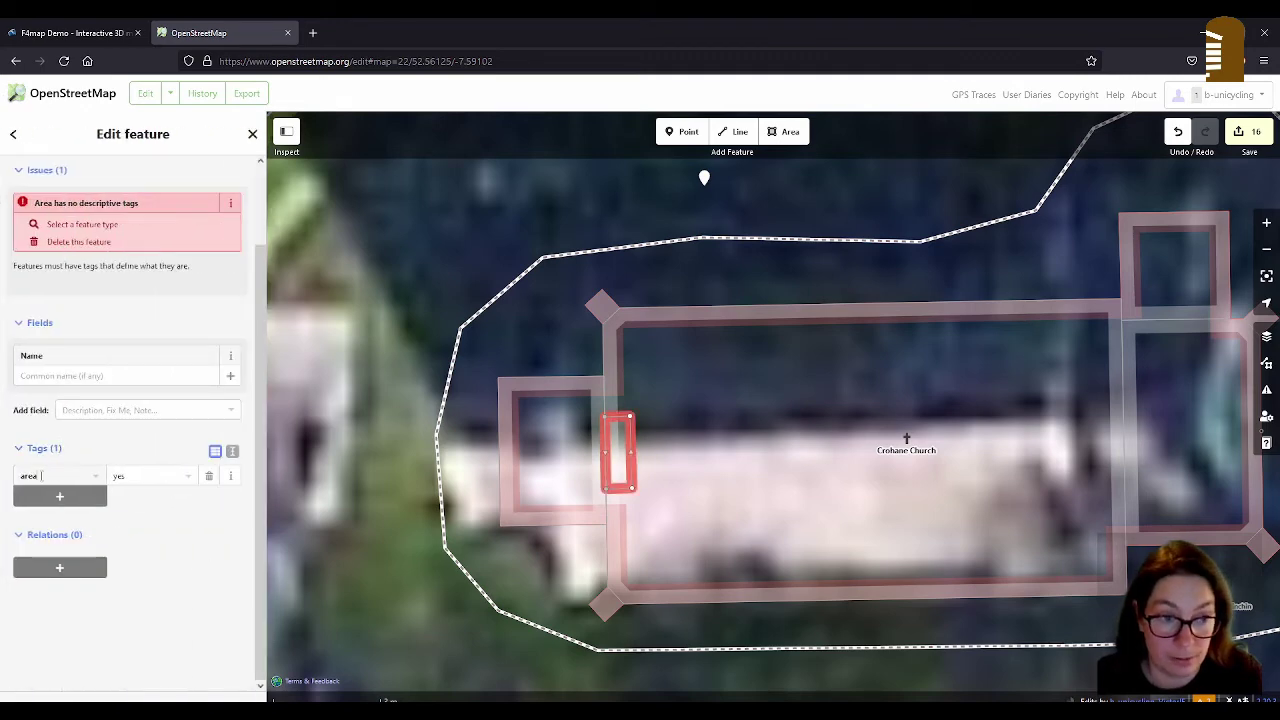
{"action": "left_click_drag", "start_coordinate": [38, 476], "coordinate": [2, 478]}
{"action": "type", "text": "building"}
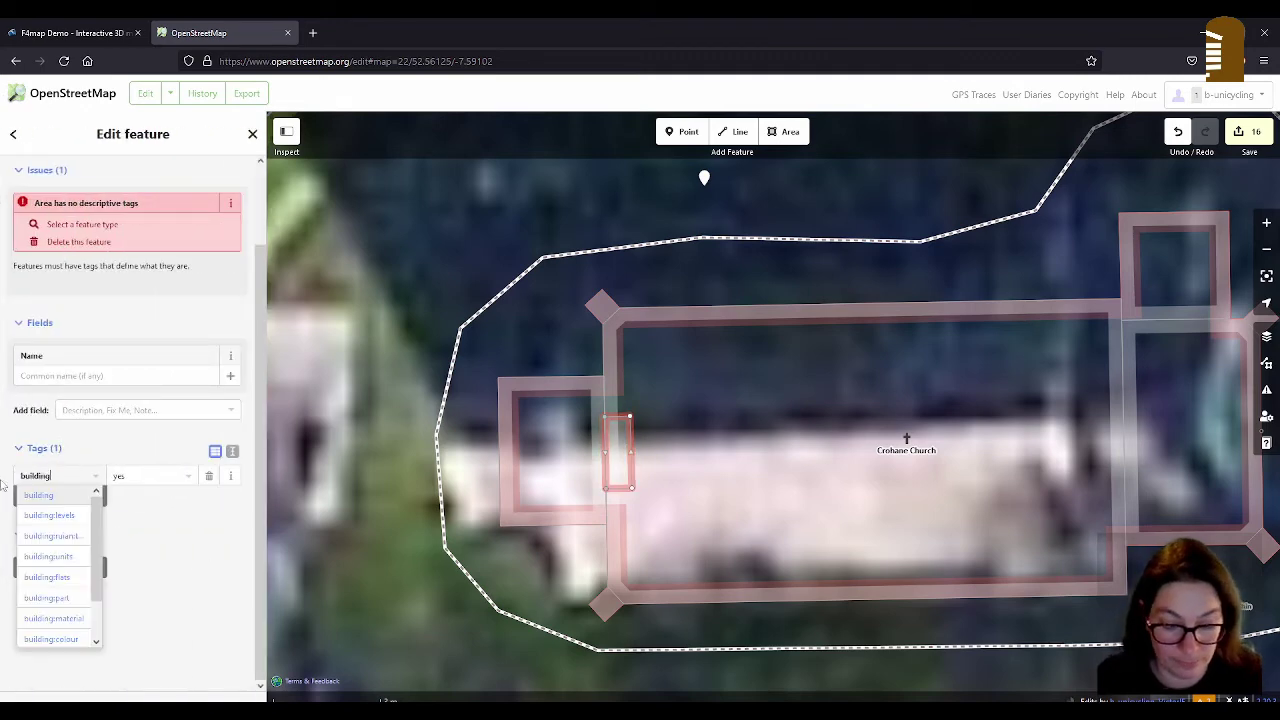
{"action": "type", "text": ":part"}
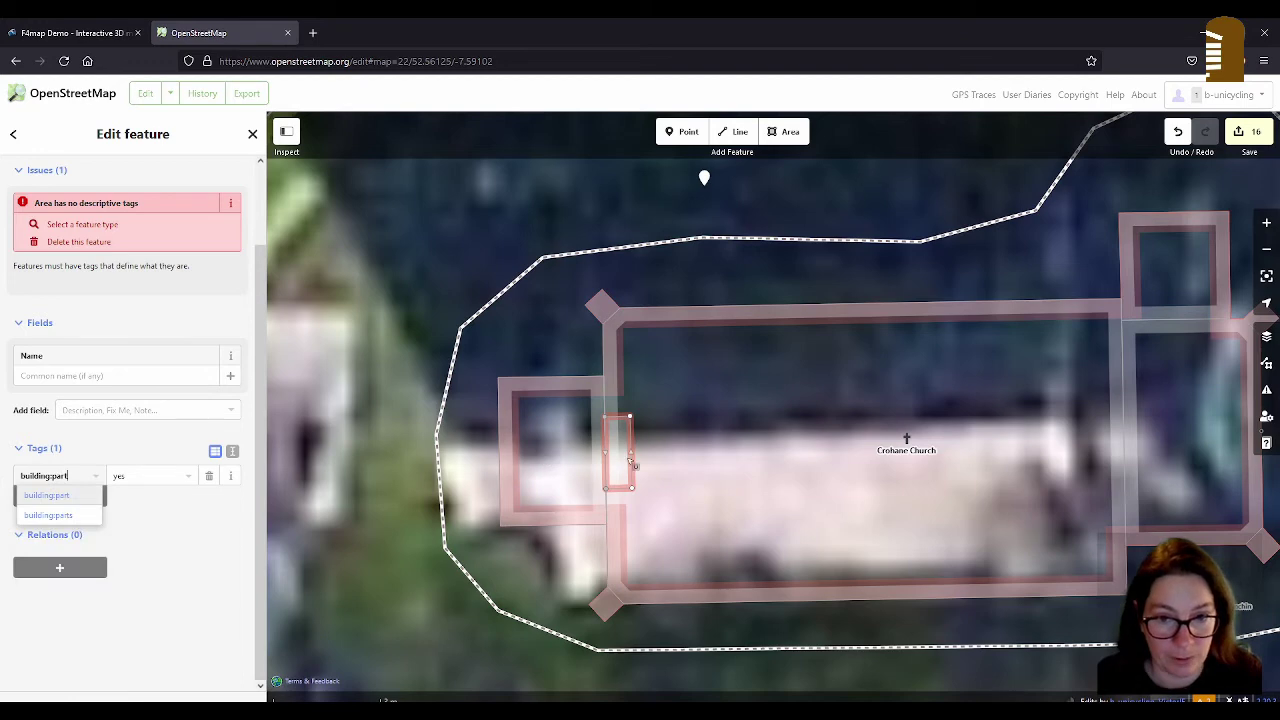
{"action": "key", "text": "Return"}
Step: Square the corners of the small rectangle together with the church outline, and reselect only the small building part
{"action": "left_click", "coordinate": [625, 515], "text": "shift"}
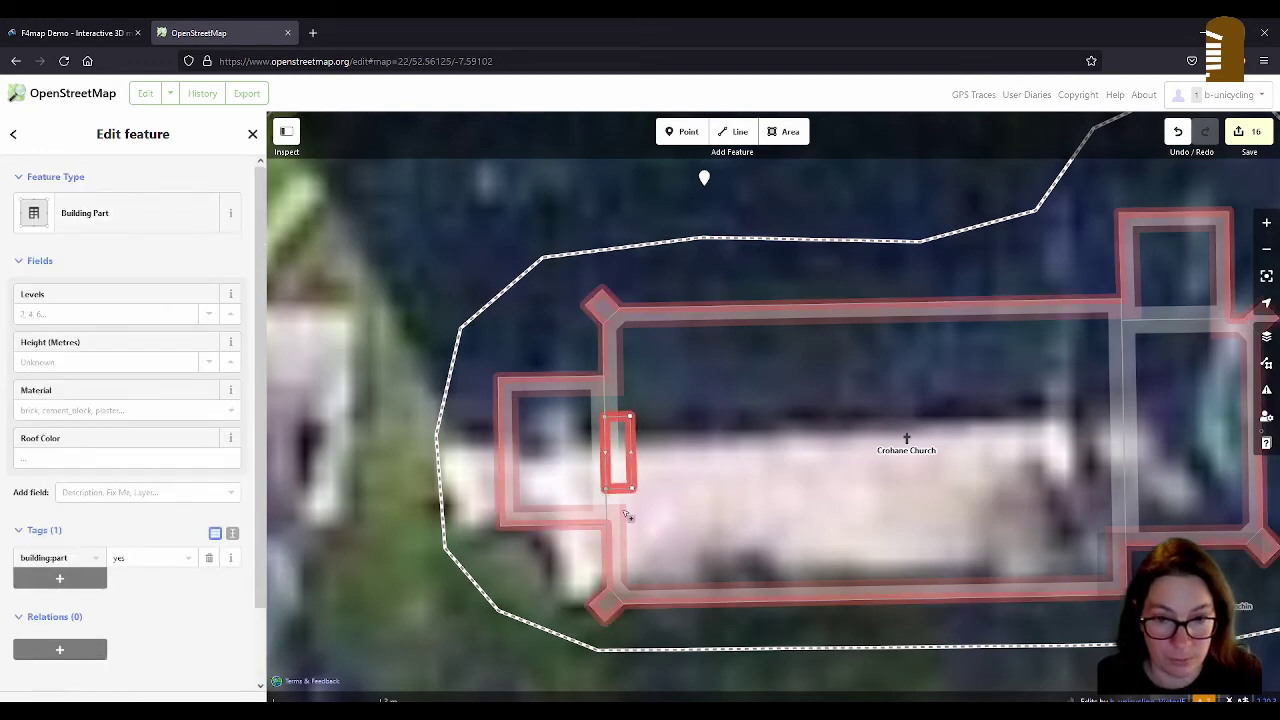
{"action": "key", "text": "q"}
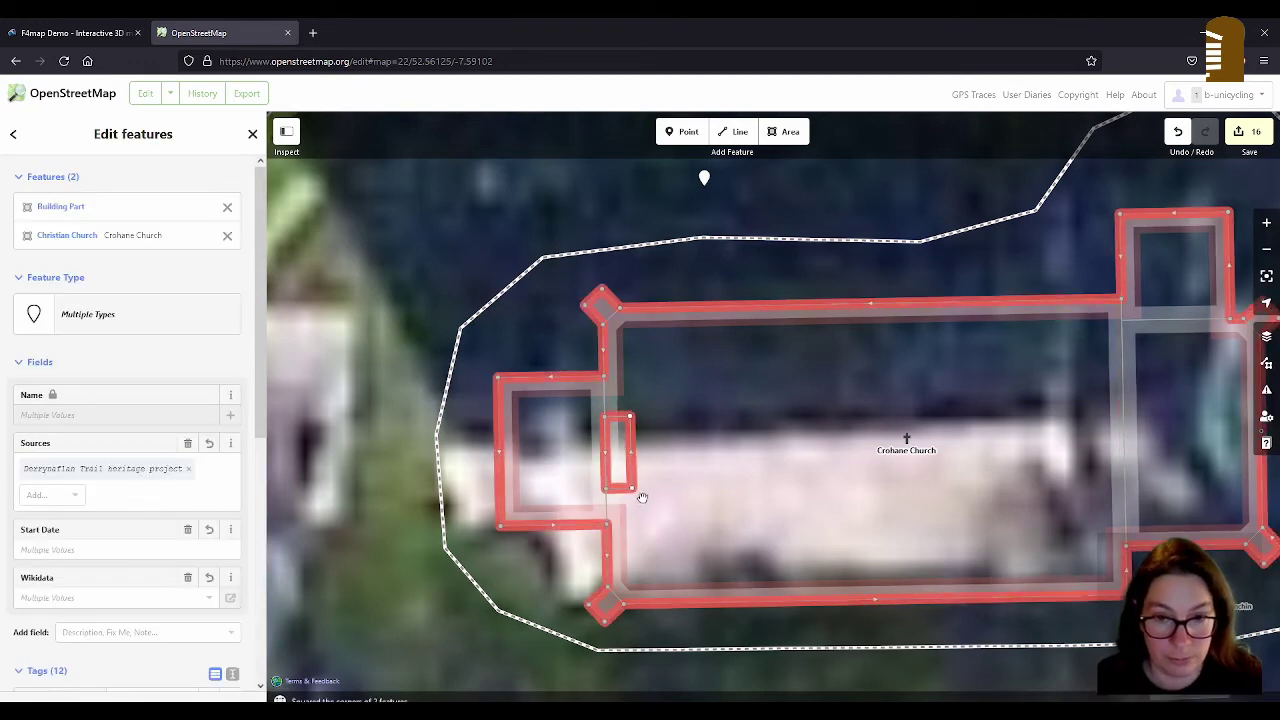
{"action": "left_click", "coordinate": [657, 450]}
{"action": "left_click", "coordinate": [618, 450]}
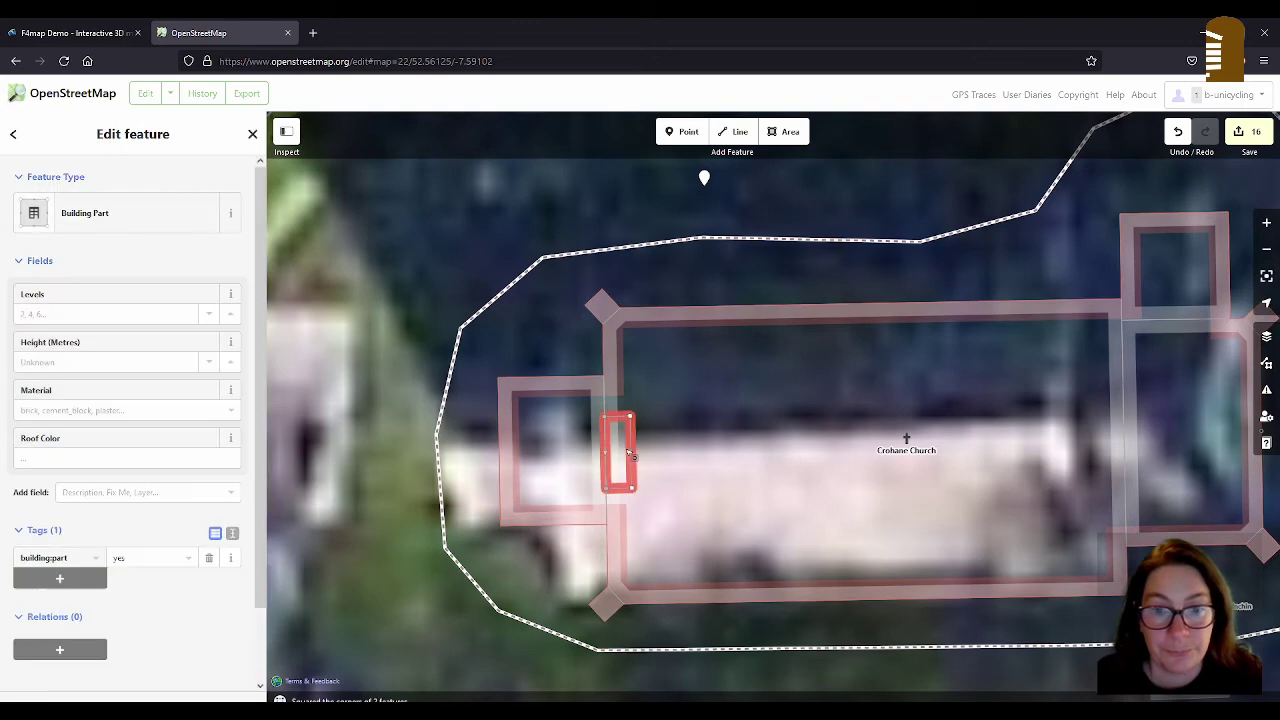
Step: Add a min_height tag of 9 to the small bellcote part, consulting the church photo and the west building part's height
{"action": "left_click", "coordinate": [60, 579]}
{"action": "type", "text": "m"}
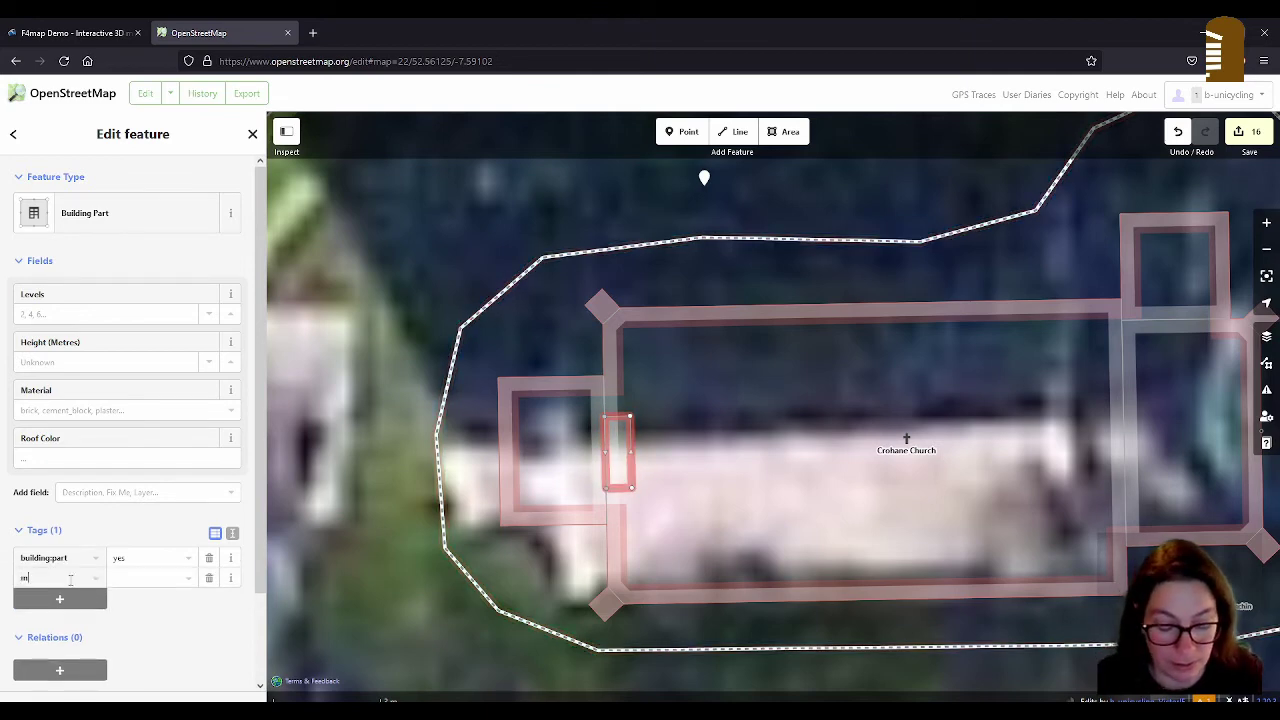
{"action": "type", "text": "in_height"}
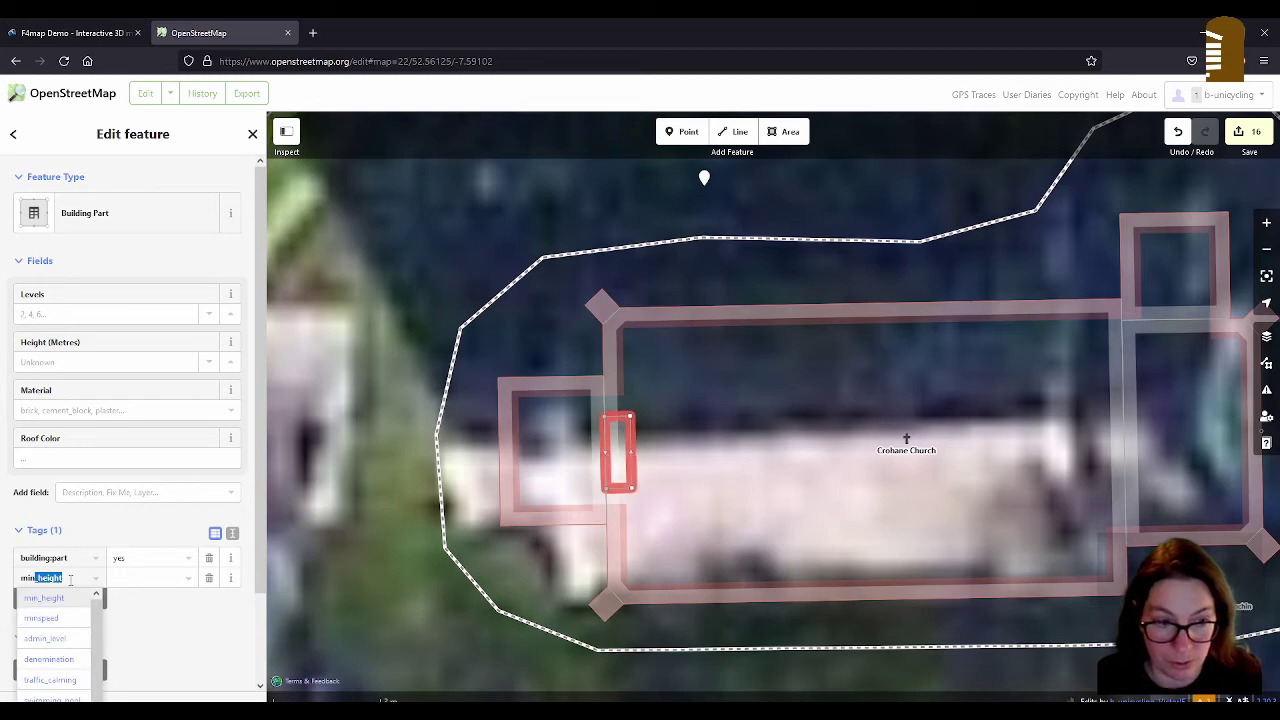
{"action": "key", "text": "Tab"}
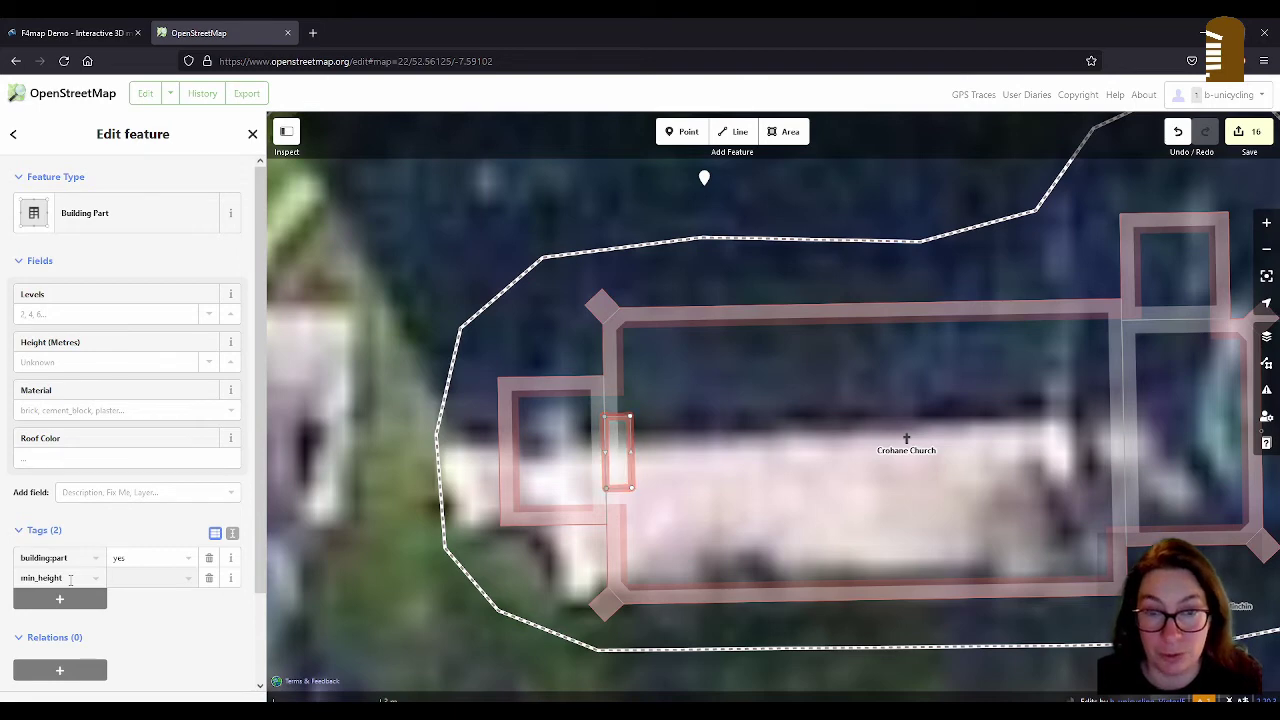
{"action": "key", "text": "alt+Tab"}
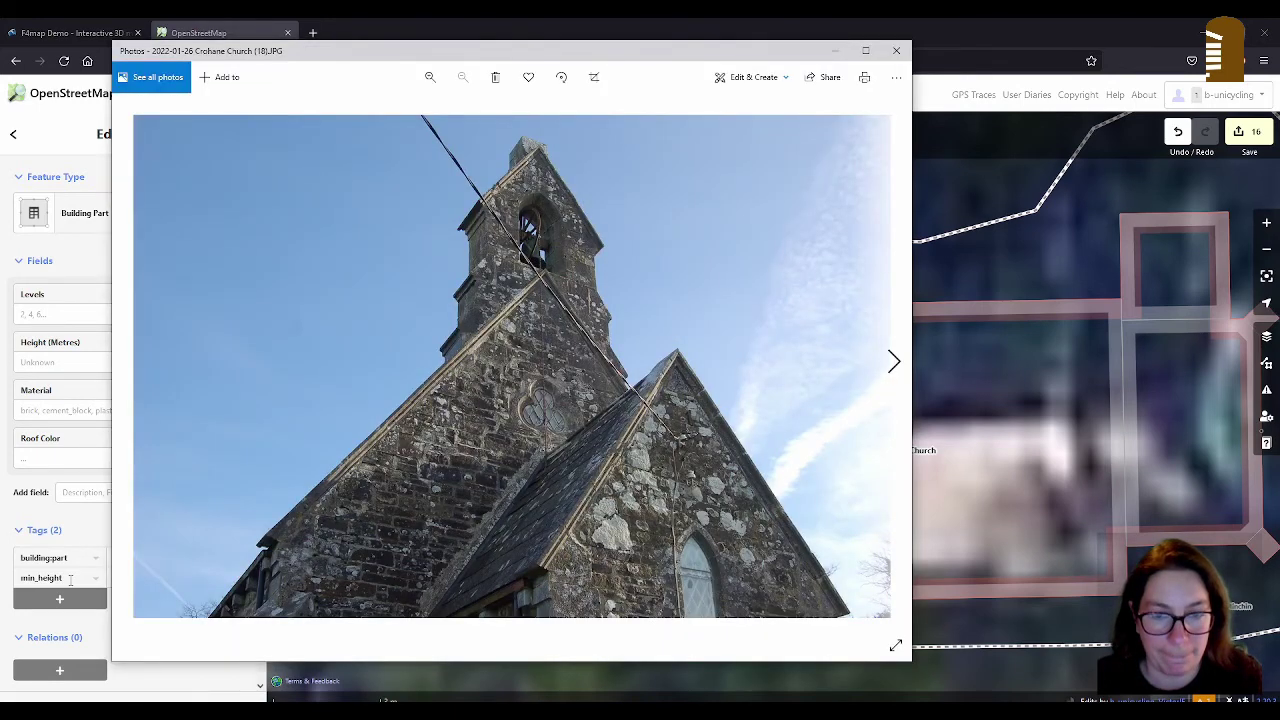
{"action": "key", "text": "alt+Tab"}
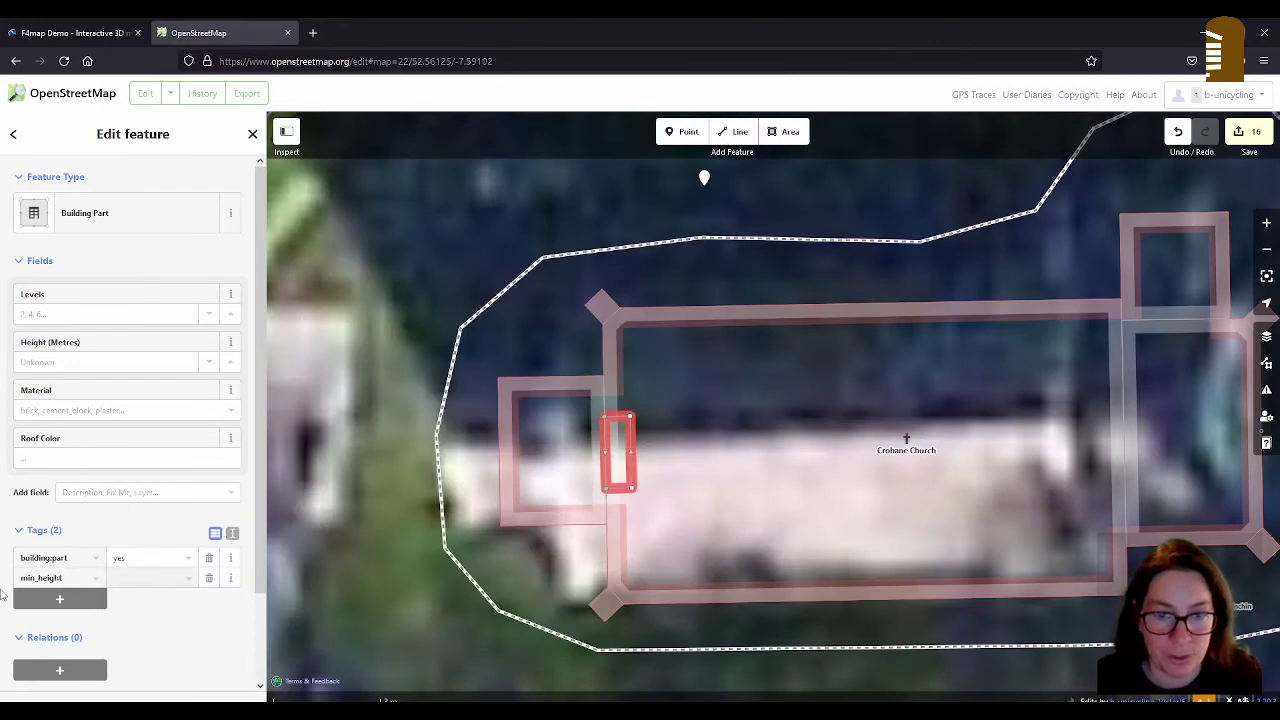
{"action": "left_click", "coordinate": [601, 404]}
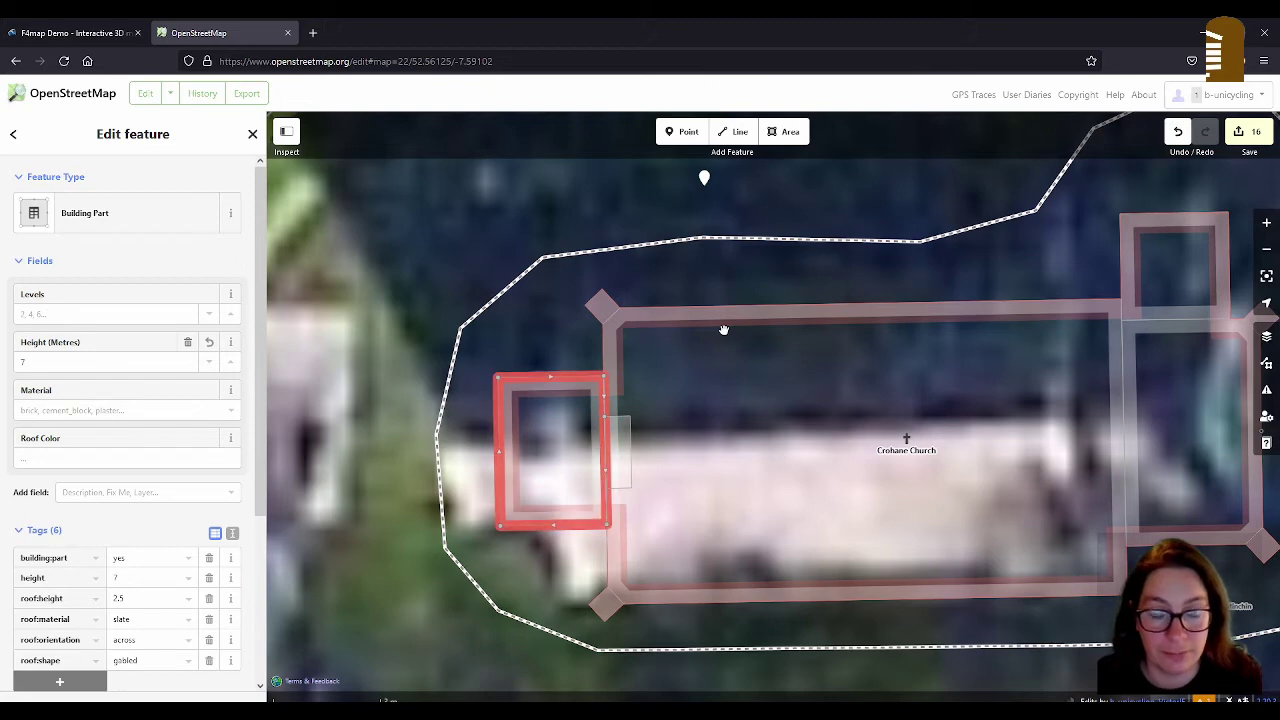
{"action": "key", "text": "alt+Tab"}
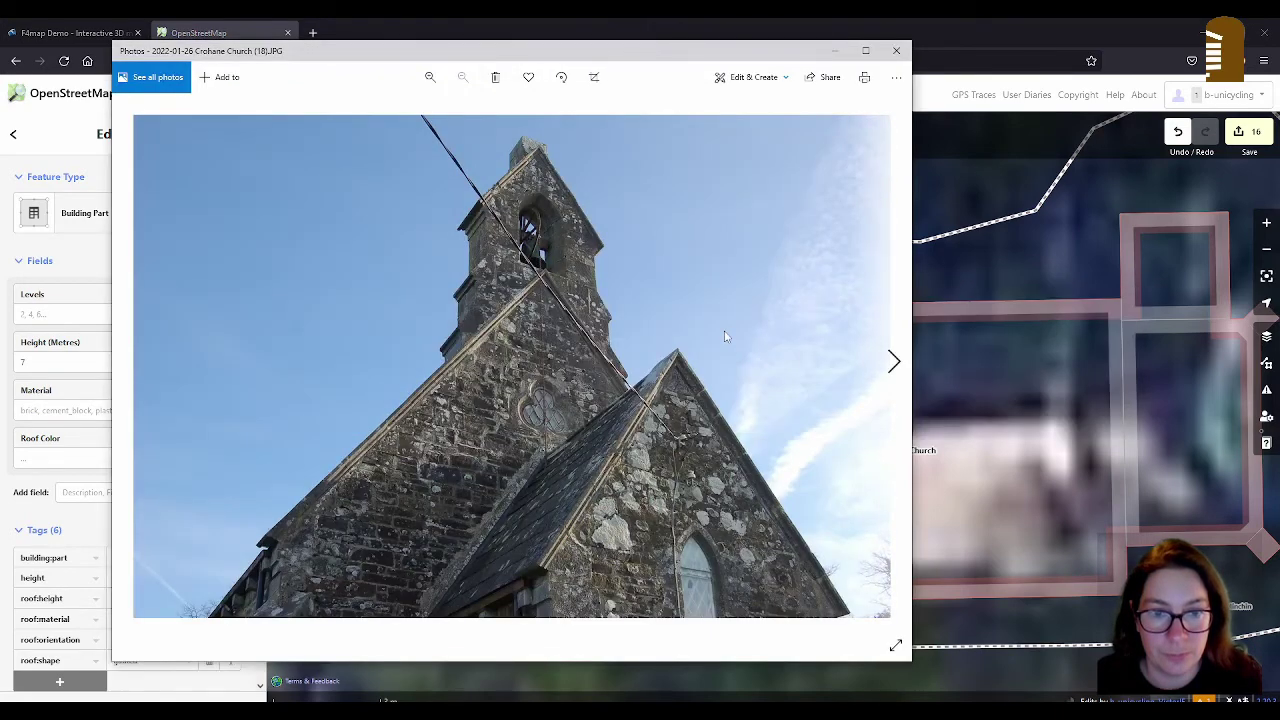
{"action": "key", "text": "alt+Tab"}
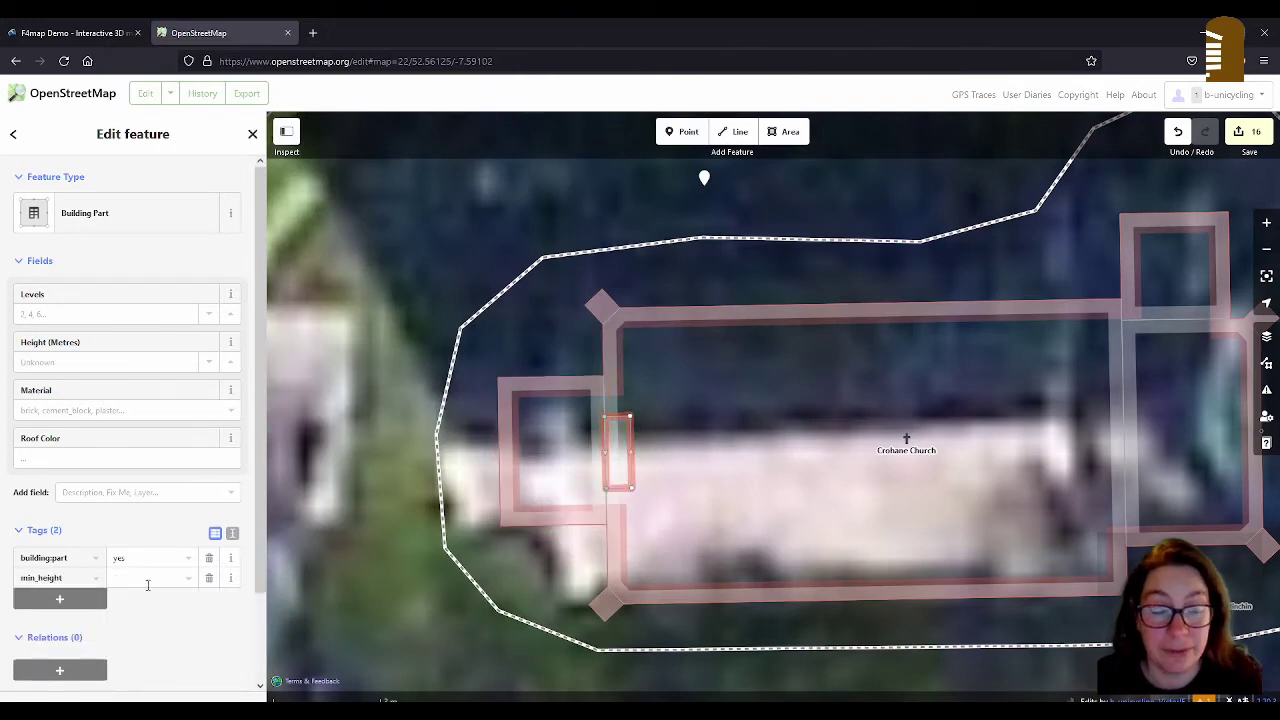
{"action": "left_click", "coordinate": [144, 578]}
{"action": "type", "text": "9"}
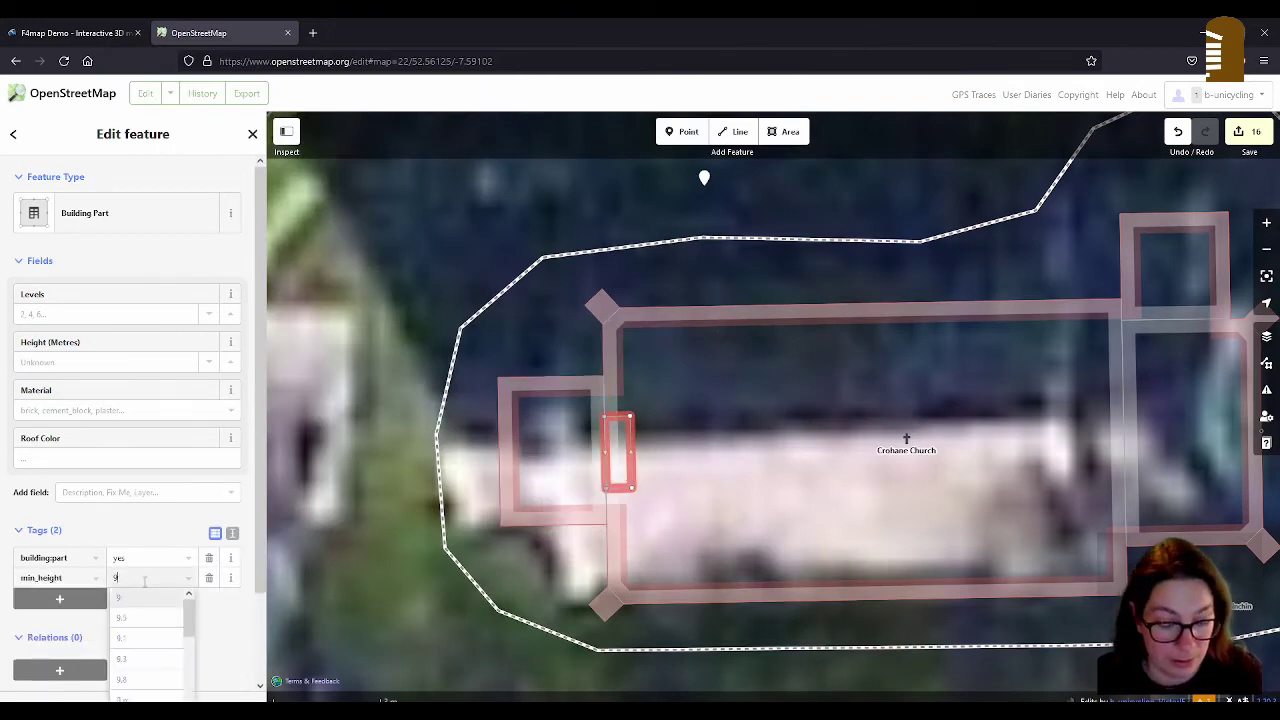
Step: Add a height tag of 11.5 to the bellcote part, judging the bellcote's height from the church photo
{"action": "key", "text": "Tab"}
{"action": "type", "text": "height"}
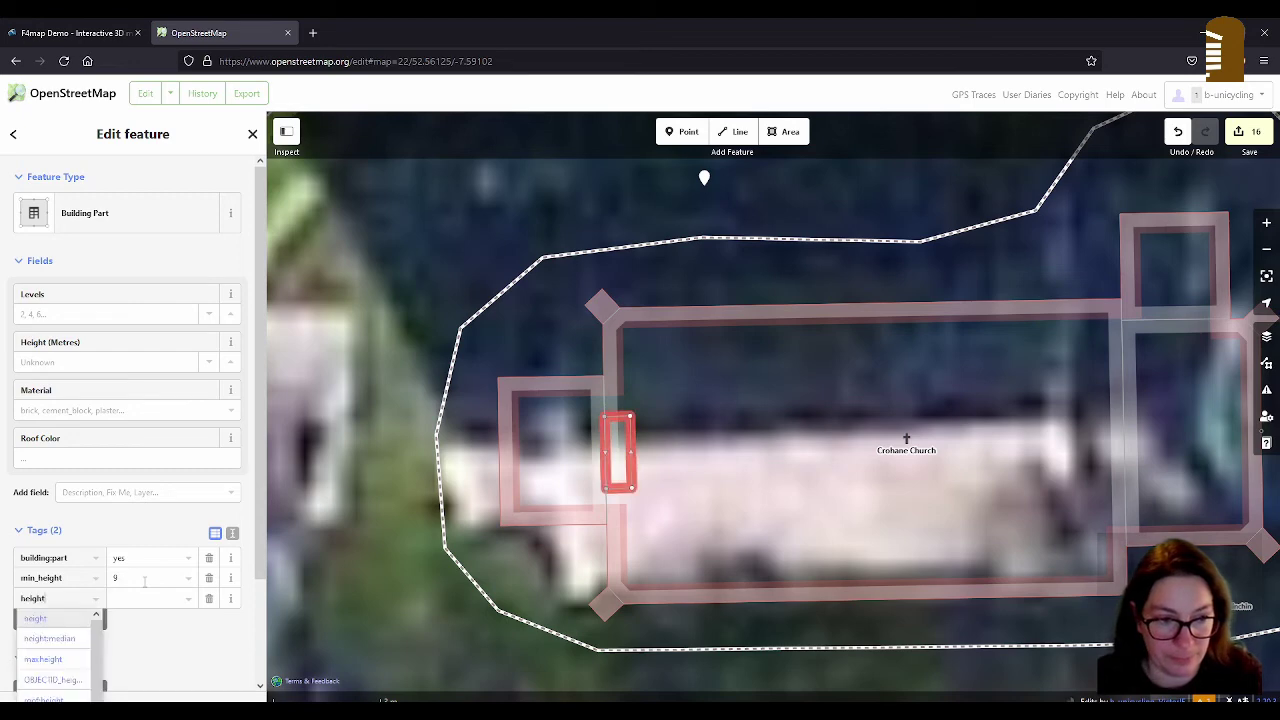
{"action": "key", "text": "Tab"}
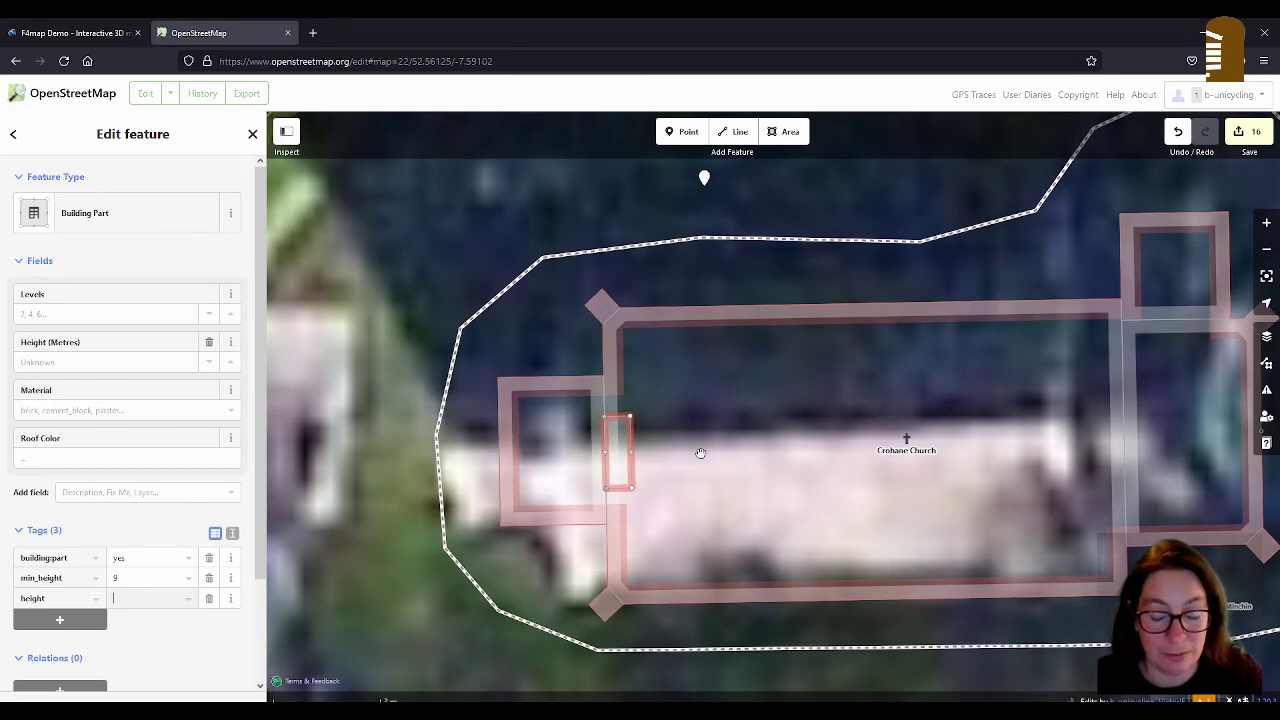
{"action": "key", "text": "alt+Tab"}
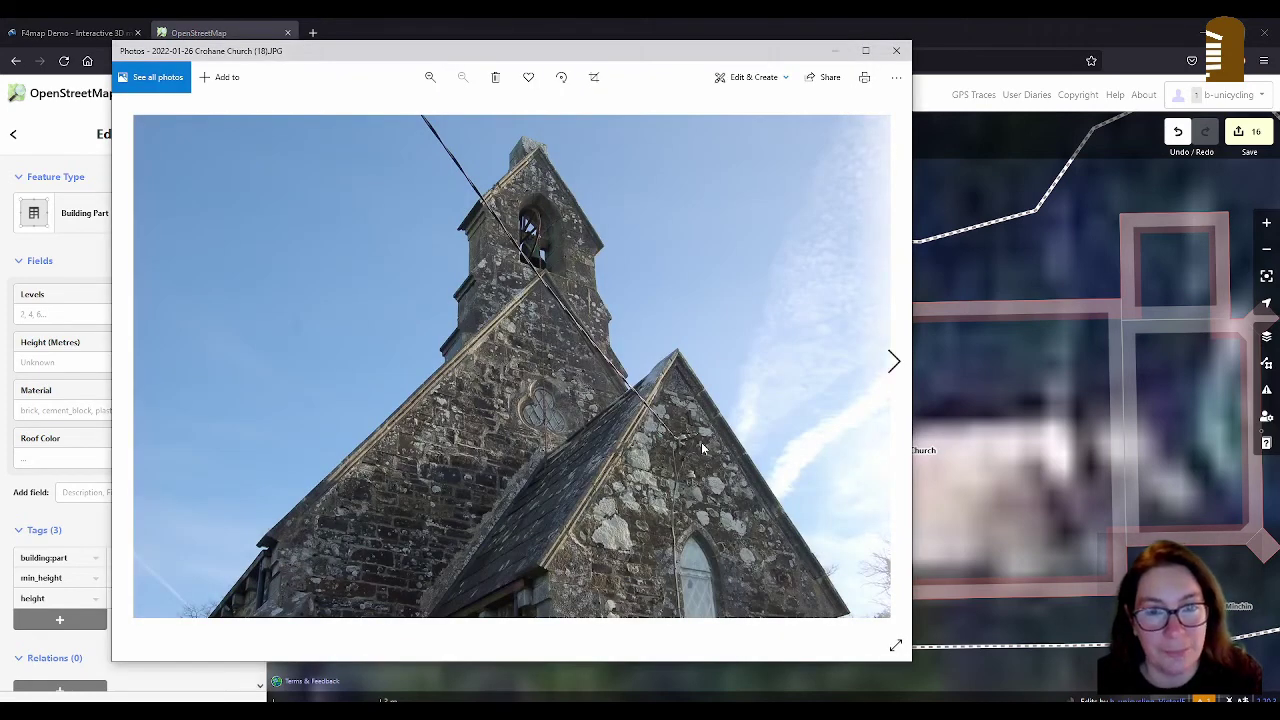
{"action": "key", "text": "alt+Tab"}
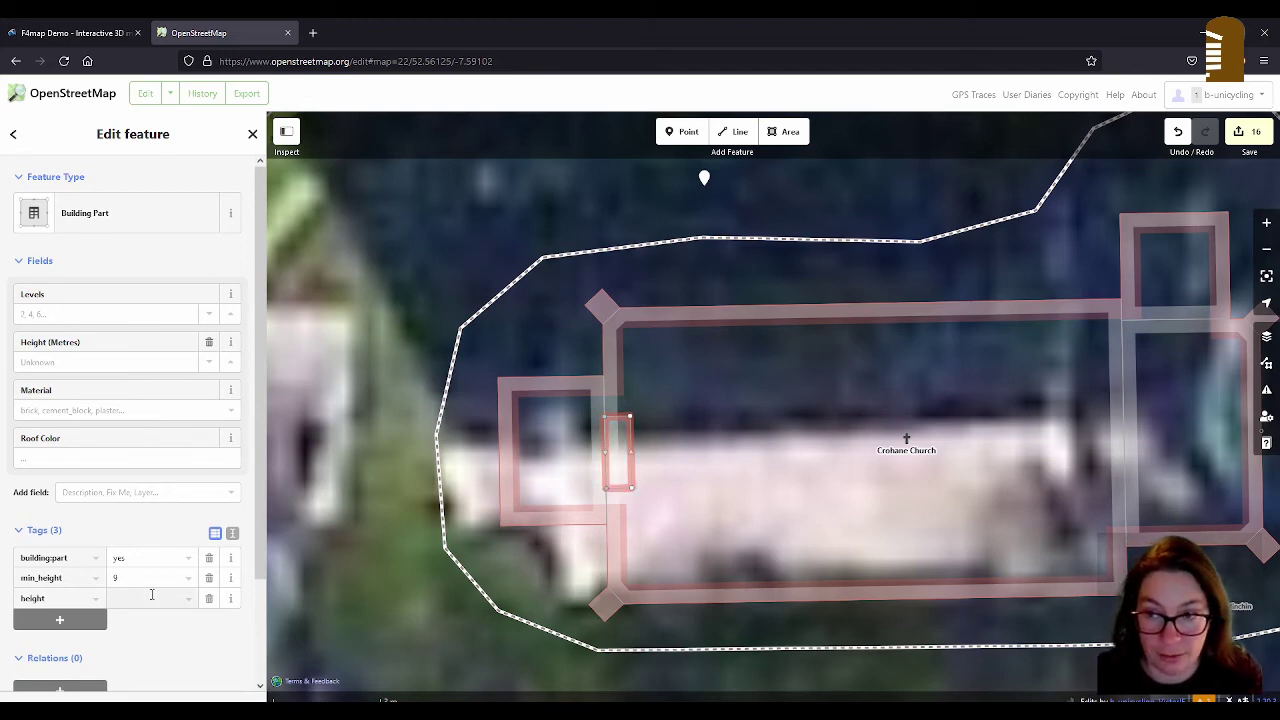
{"action": "type", "text": ".5"}
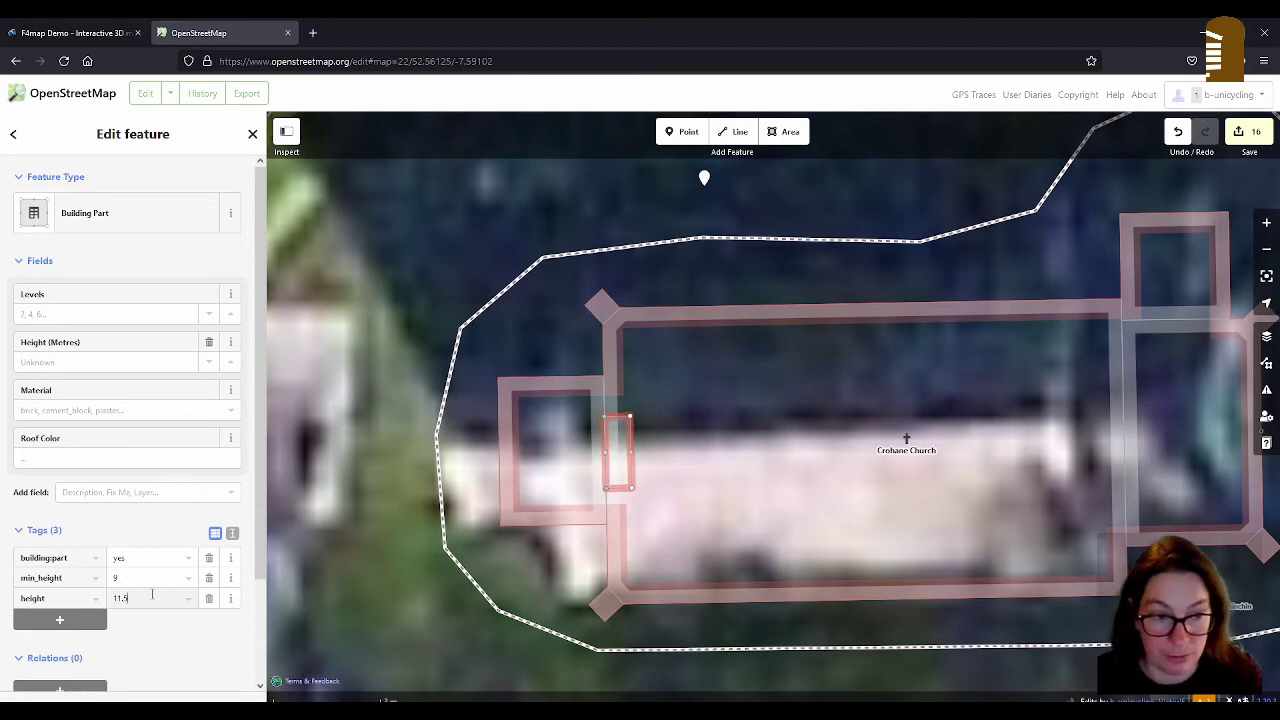
{"action": "key", "text": "Return"}
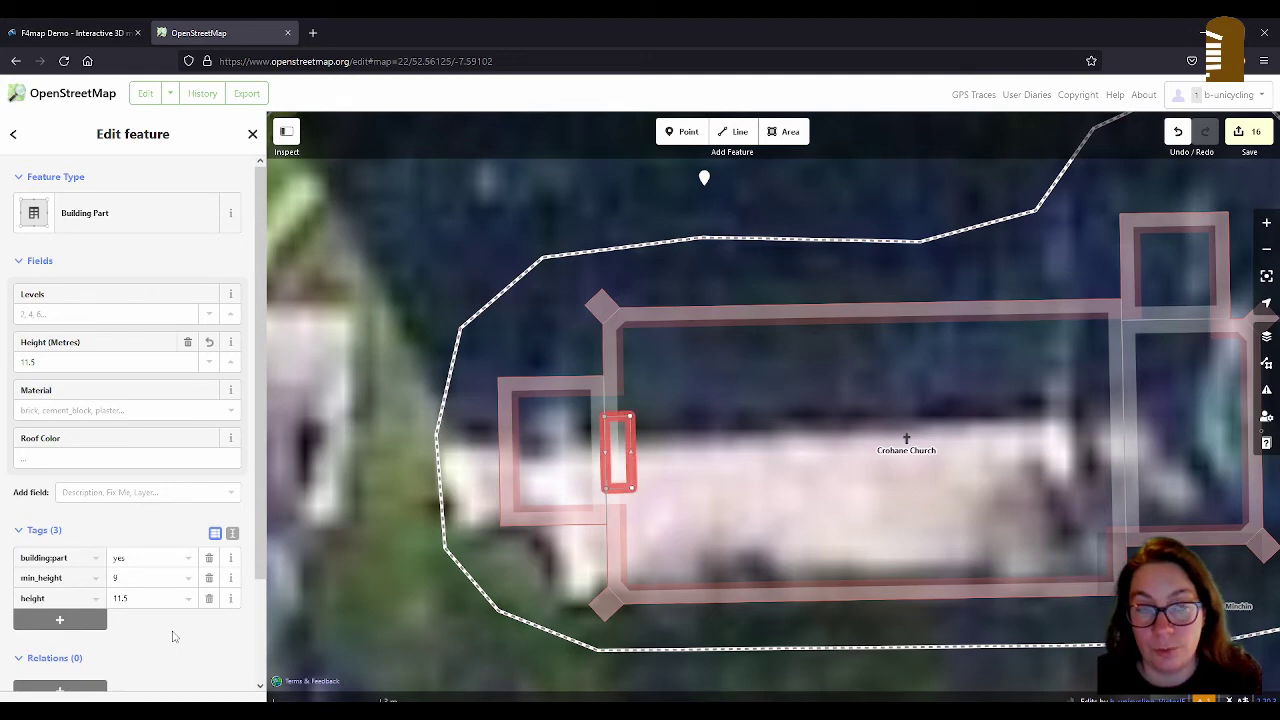
Step: Check the bellcote's stonework in the church photo and add the tag material with the value limestone to the bellcote part
{"action": "key", "text": "alt+Tab"}
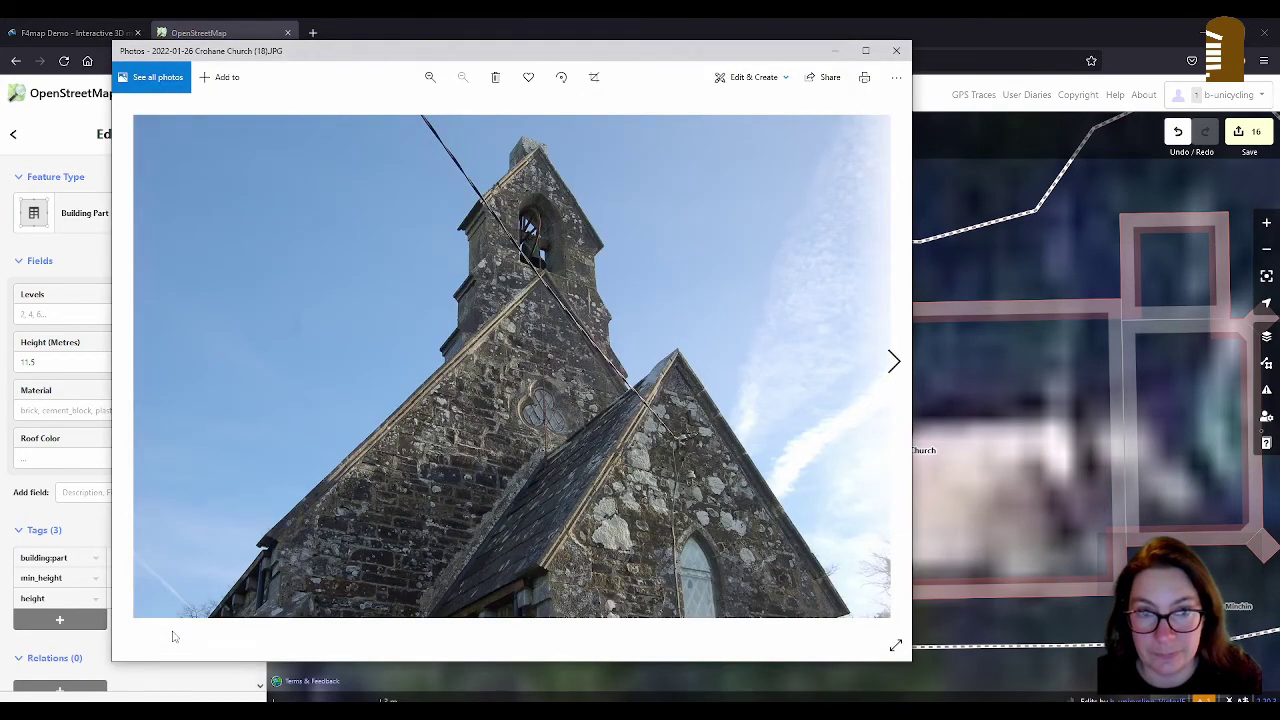
{"action": "key", "text": "alt+Tab"}
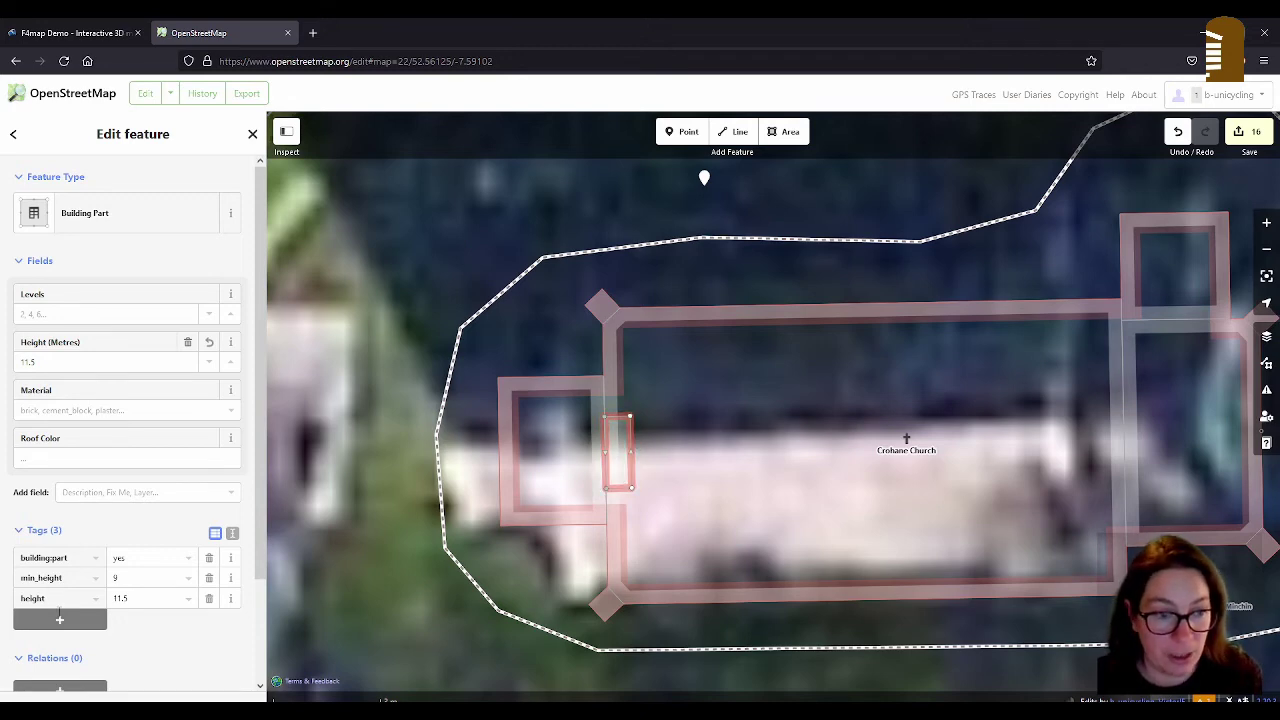
{"action": "left_click", "coordinate": [59, 619]}
{"action": "type", "text": "material"}
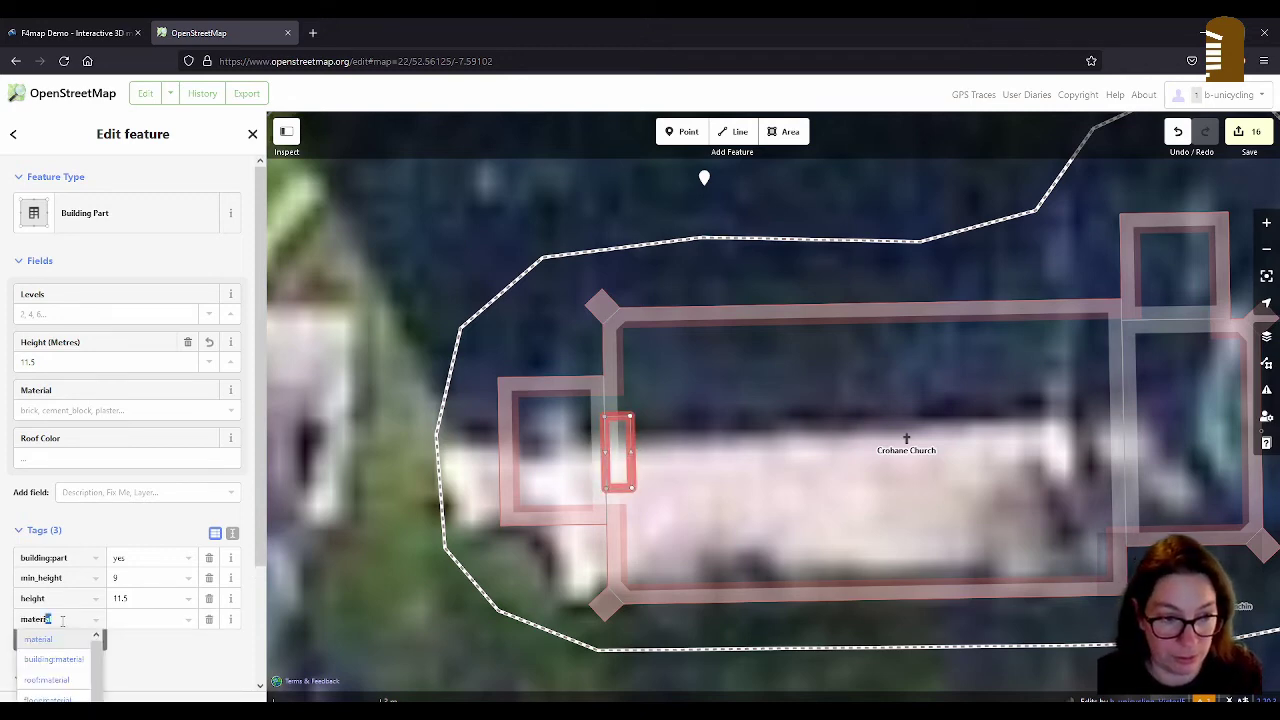
{"action": "key", "text": "Tab"}
{"action": "type", "text": "lime"}
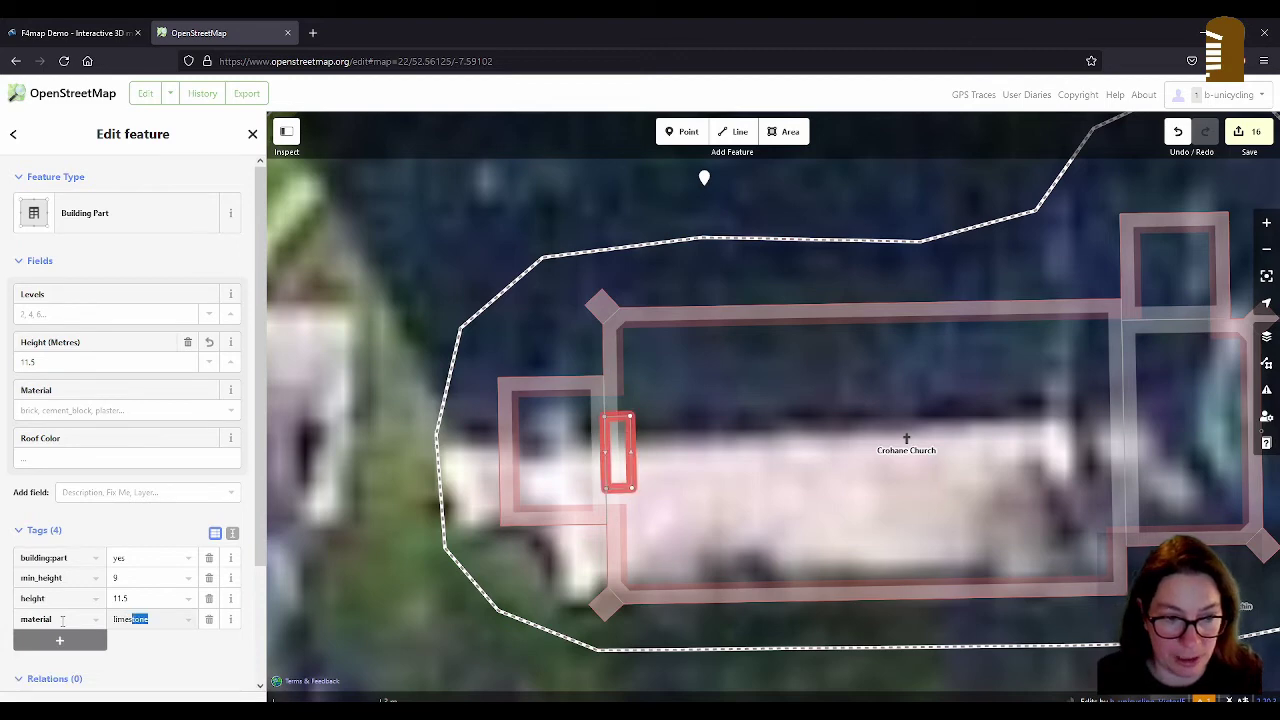
{"action": "scroll", "coordinate": [176, 660], "scroll_direction": "down", "scroll_amount": 2}
{"action": "left_click", "coordinate": [189, 563]}
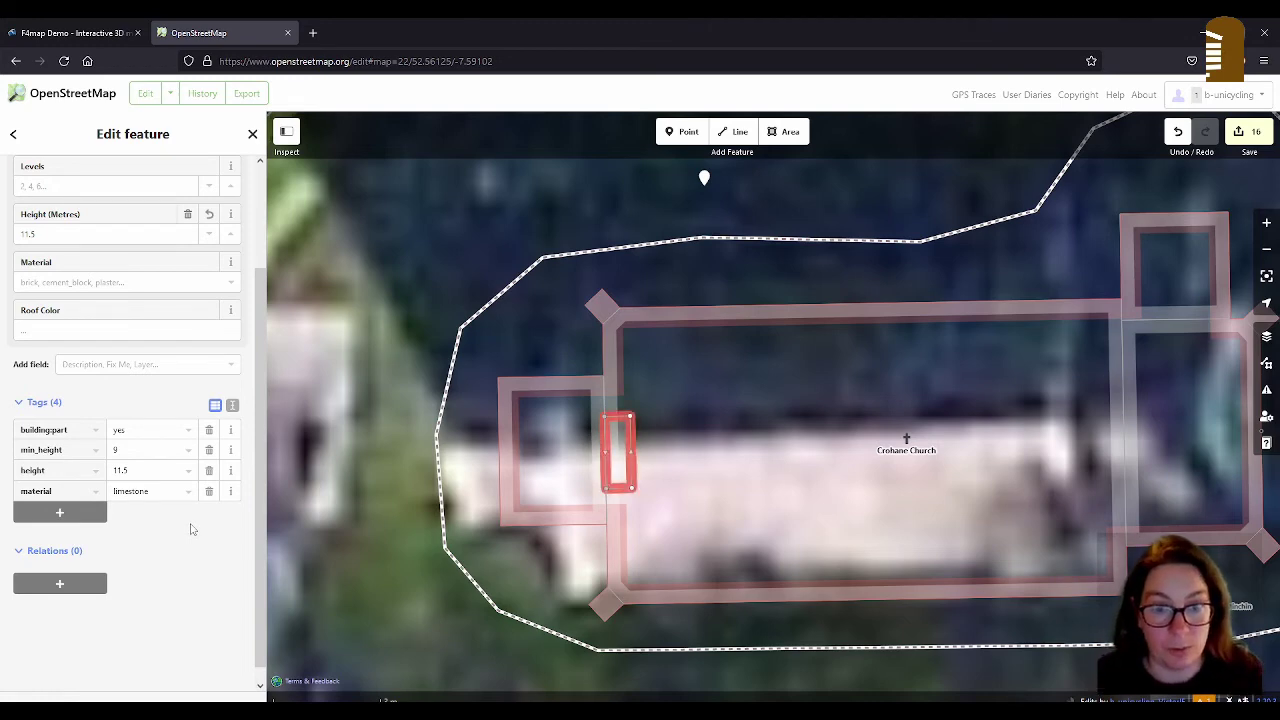
Step: Add a roof:shape tag with the value gabled to the bellcote part
{"action": "left_click", "coordinate": [85, 512]}
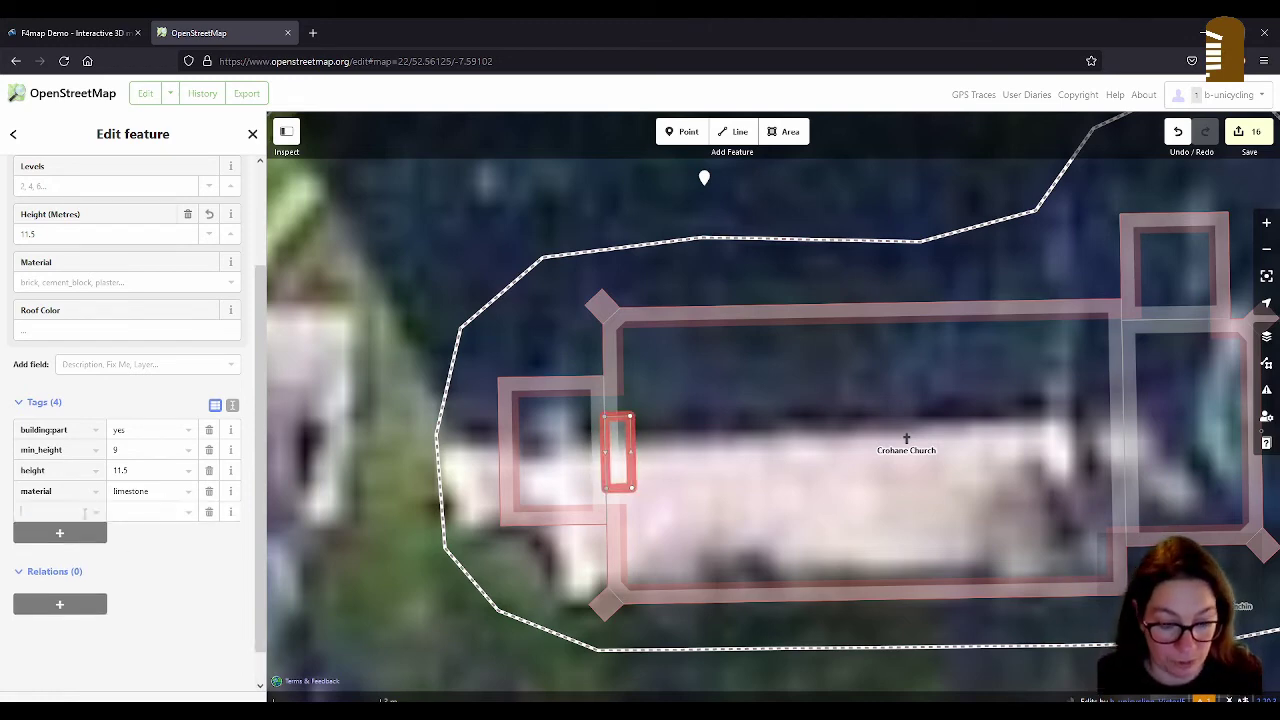
{"action": "type", "text": "roof:shape"}
{"action": "key", "text": "Tab"}
{"action": "type", "text": "gabl"}
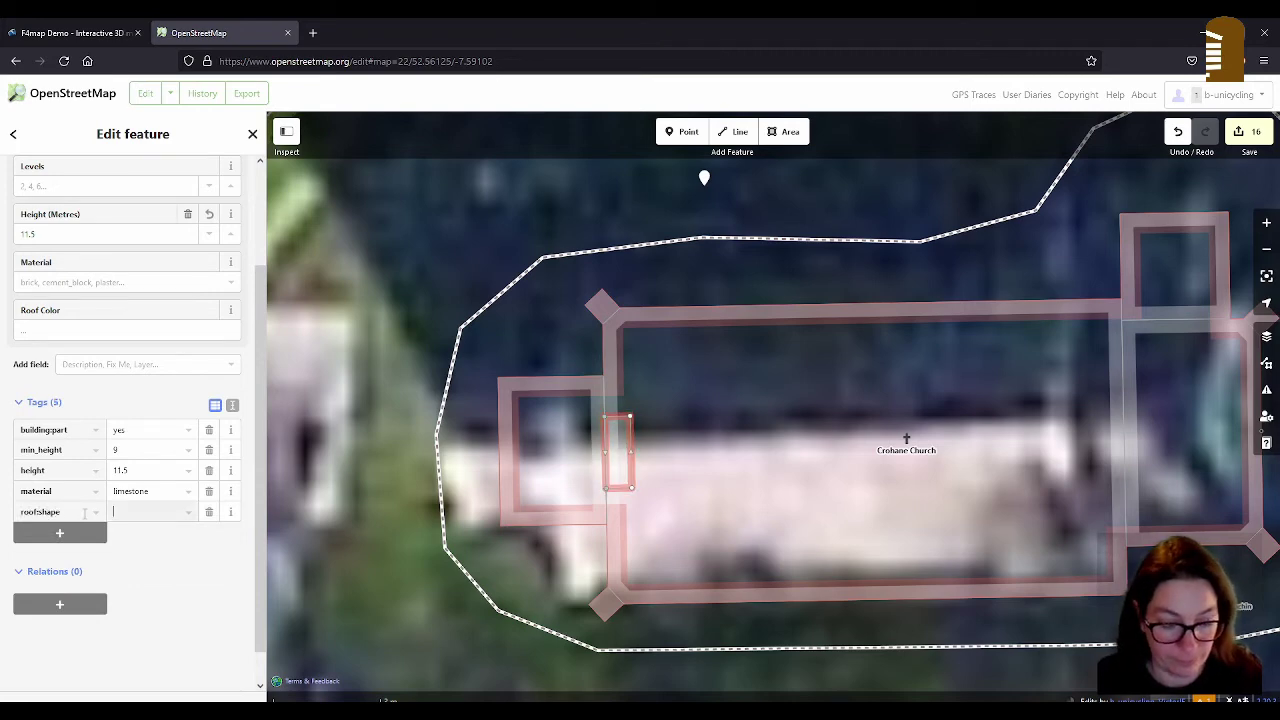
{"action": "key", "text": "Tab"}
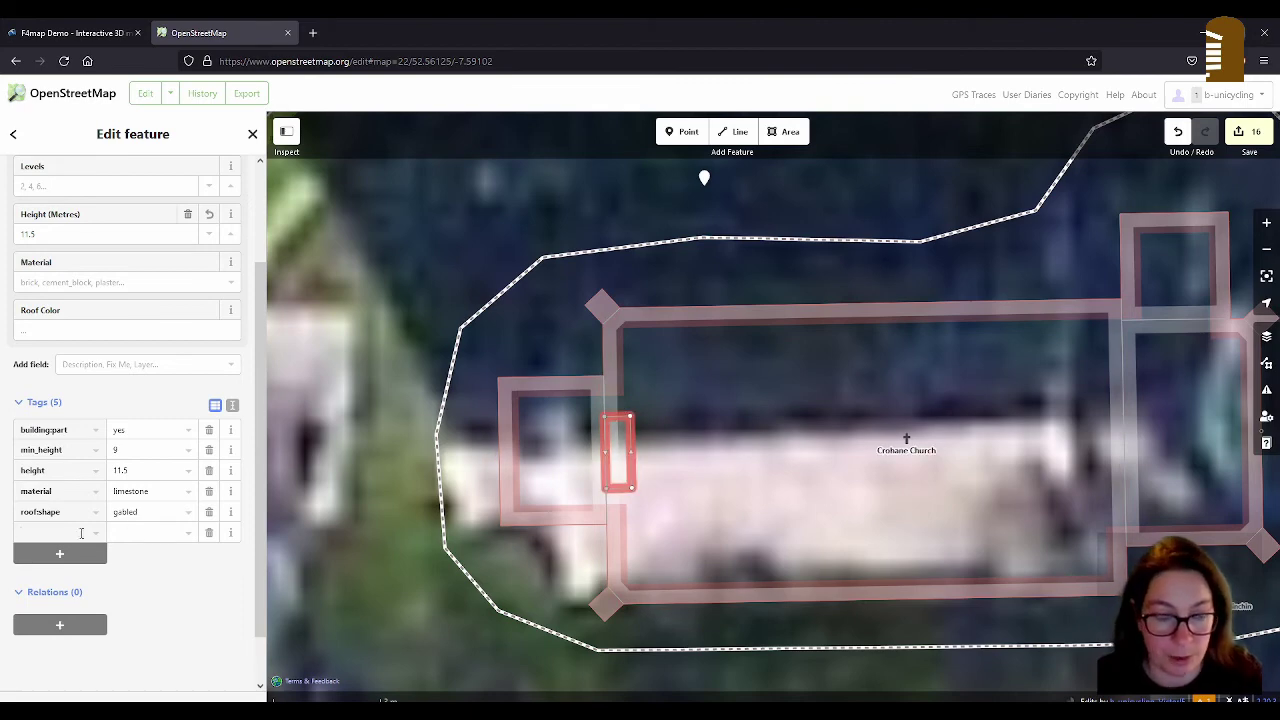
Step: Add a roof:orientation tag with the value across to the bellcote part
{"action": "type", "text": "roof:"}
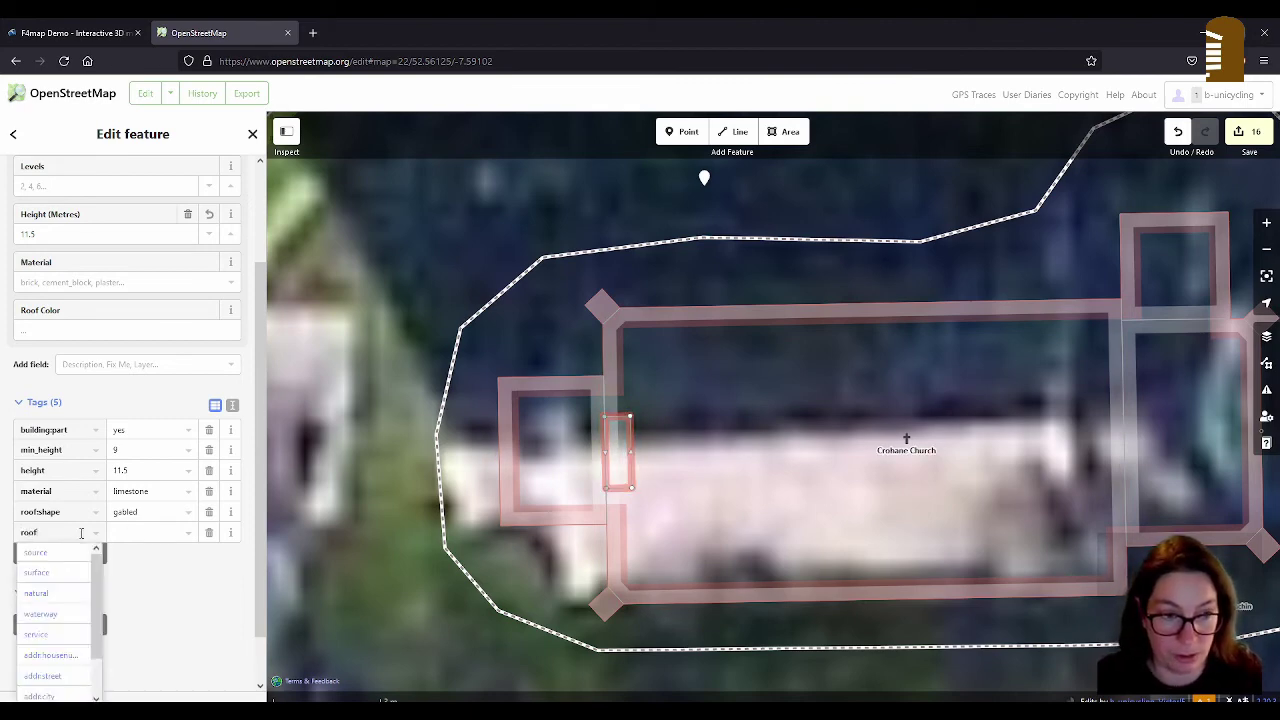
{"action": "type", "text": "orientation"}
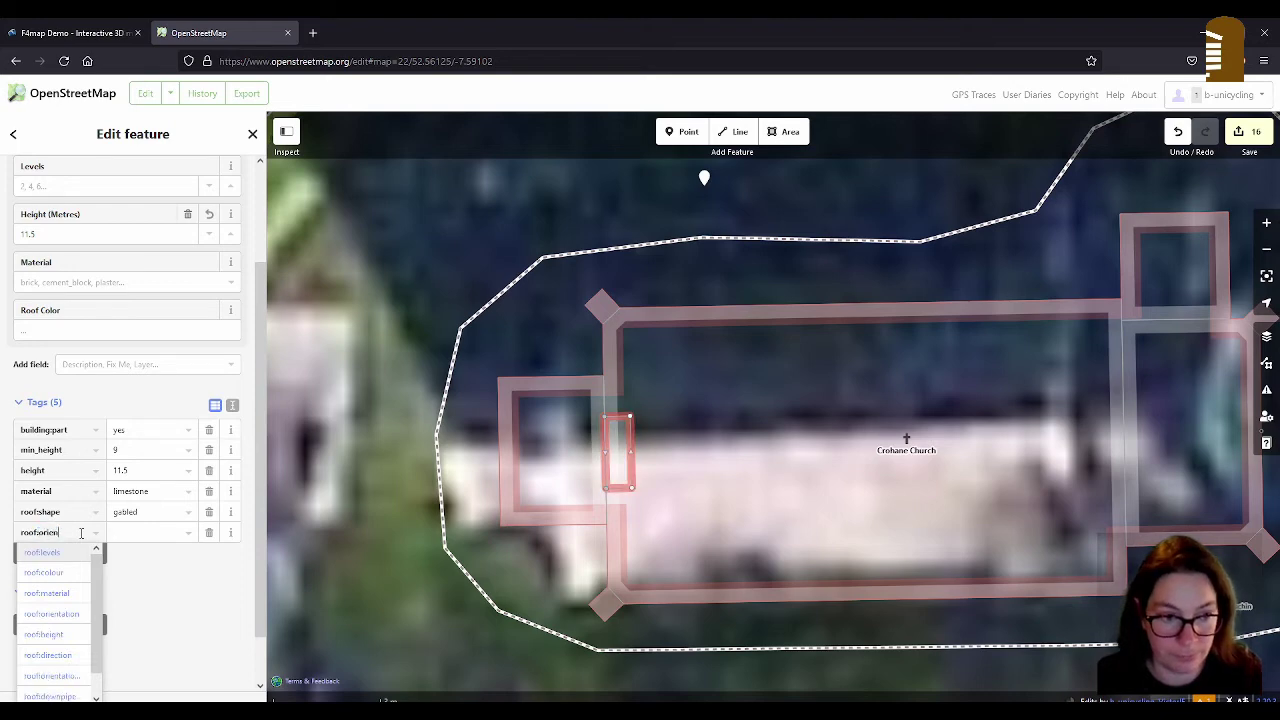
{"action": "key", "text": "Tab"}
{"action": "type", "text": "across"}
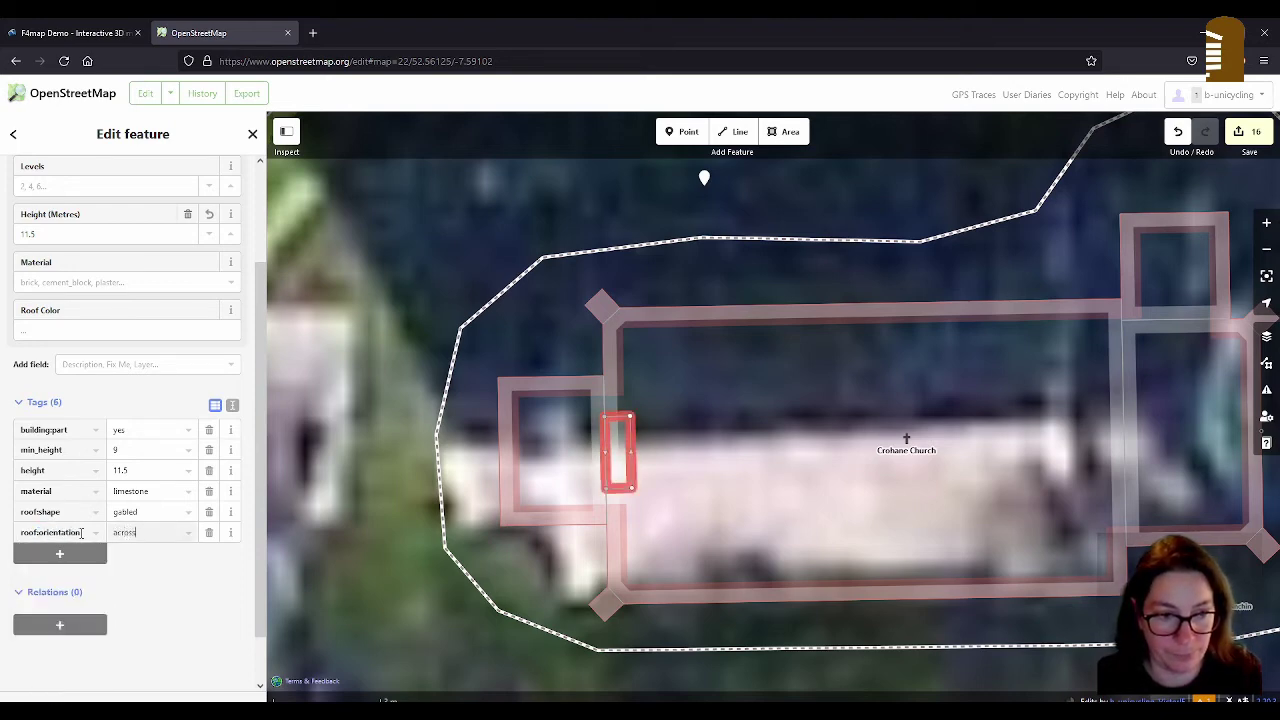
{"action": "key", "text": "Tab"}
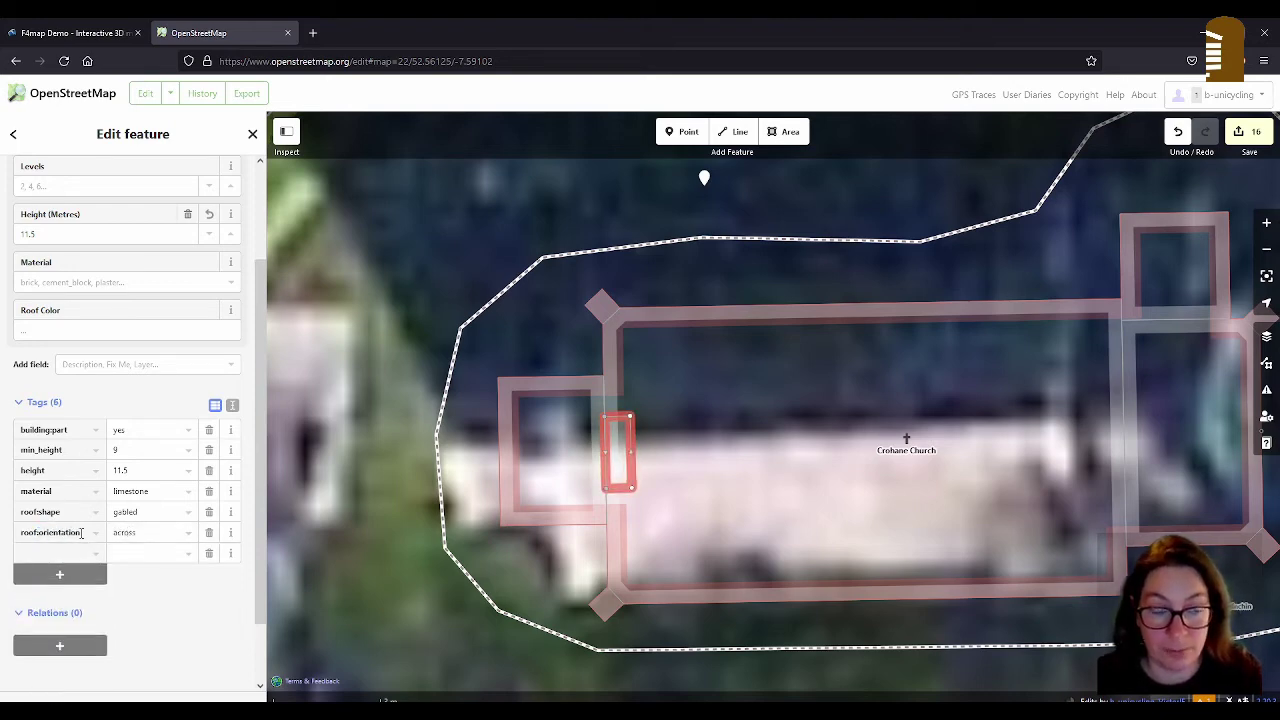
Step: Estimate the bellcote's gable height from the church photo and add a roof:height tag of 0.8 to the bellcote part
{"action": "key", "text": "alt+Tab"}
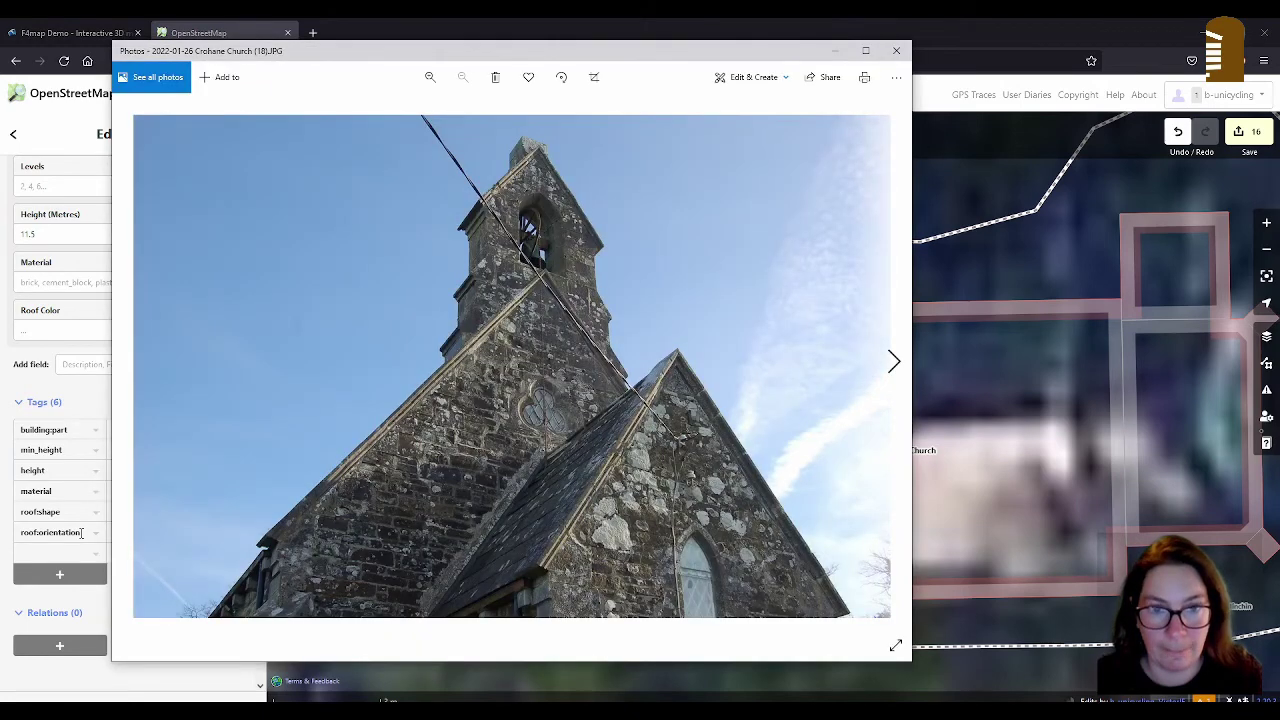
{"action": "key", "text": "alt+Tab"}
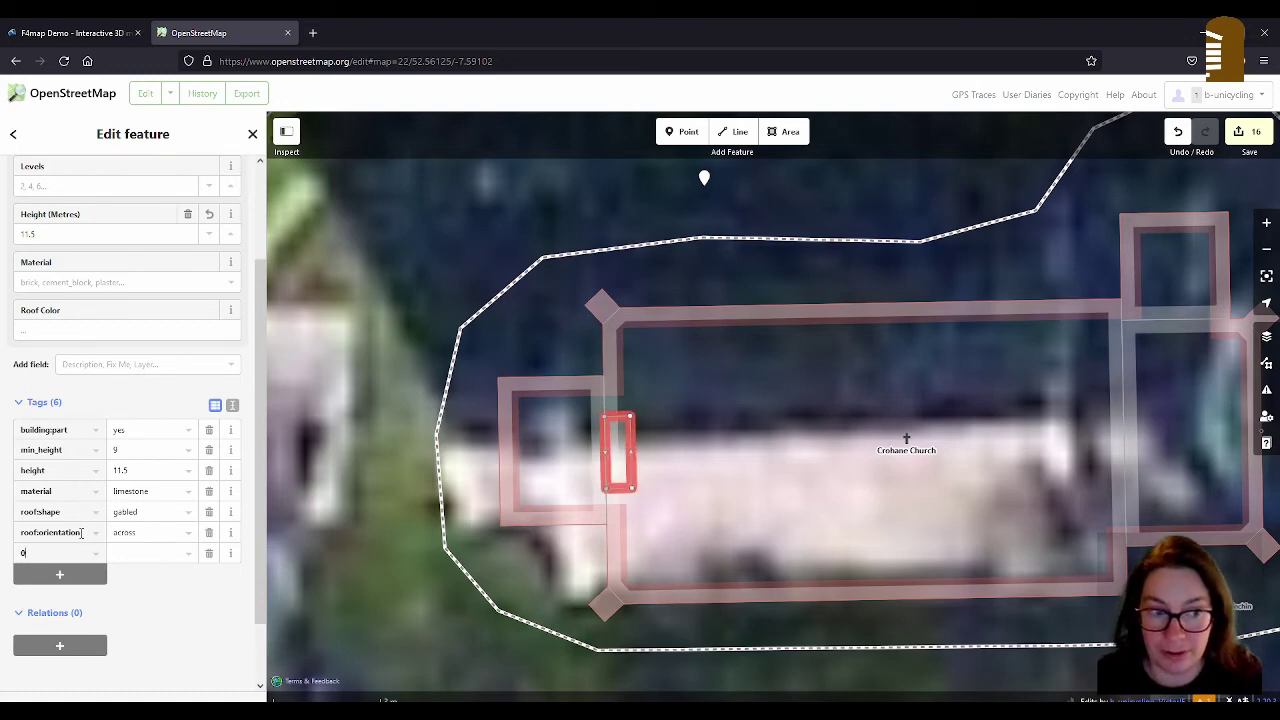
{"action": "type", "text": "r"}
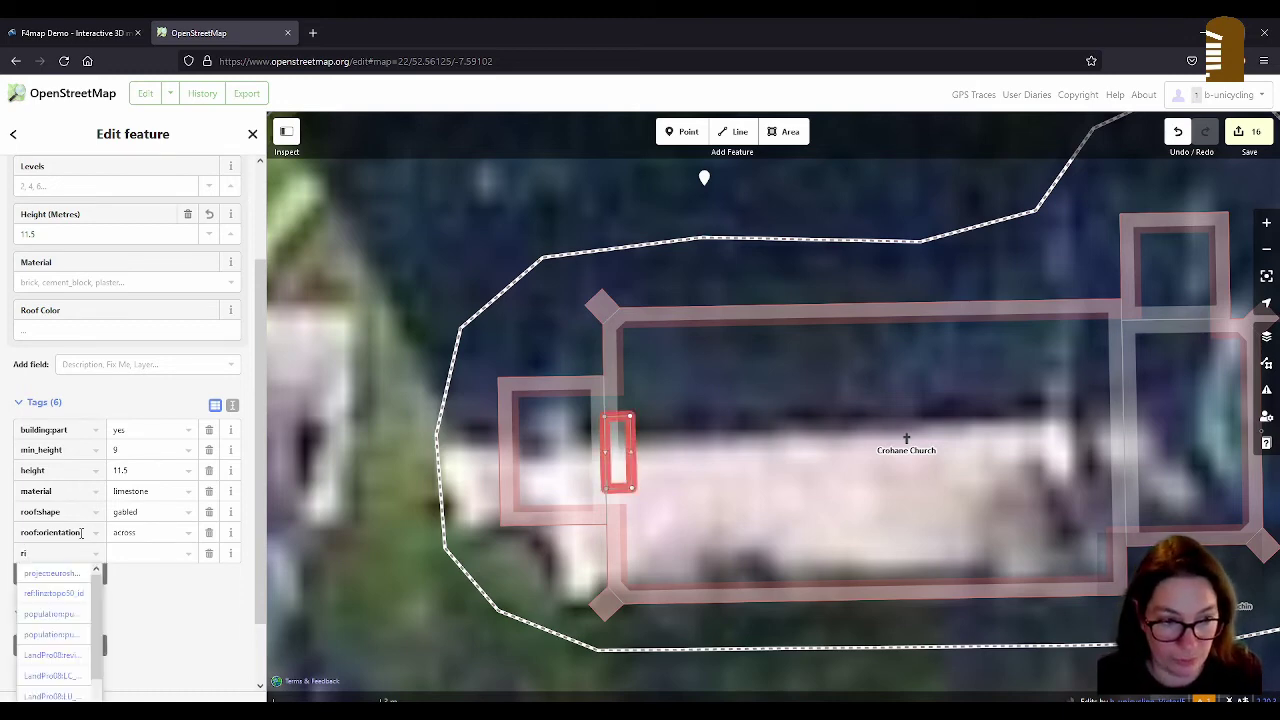
{"action": "type", "text": "oof:height"}
{"action": "key", "text": "Tab"}
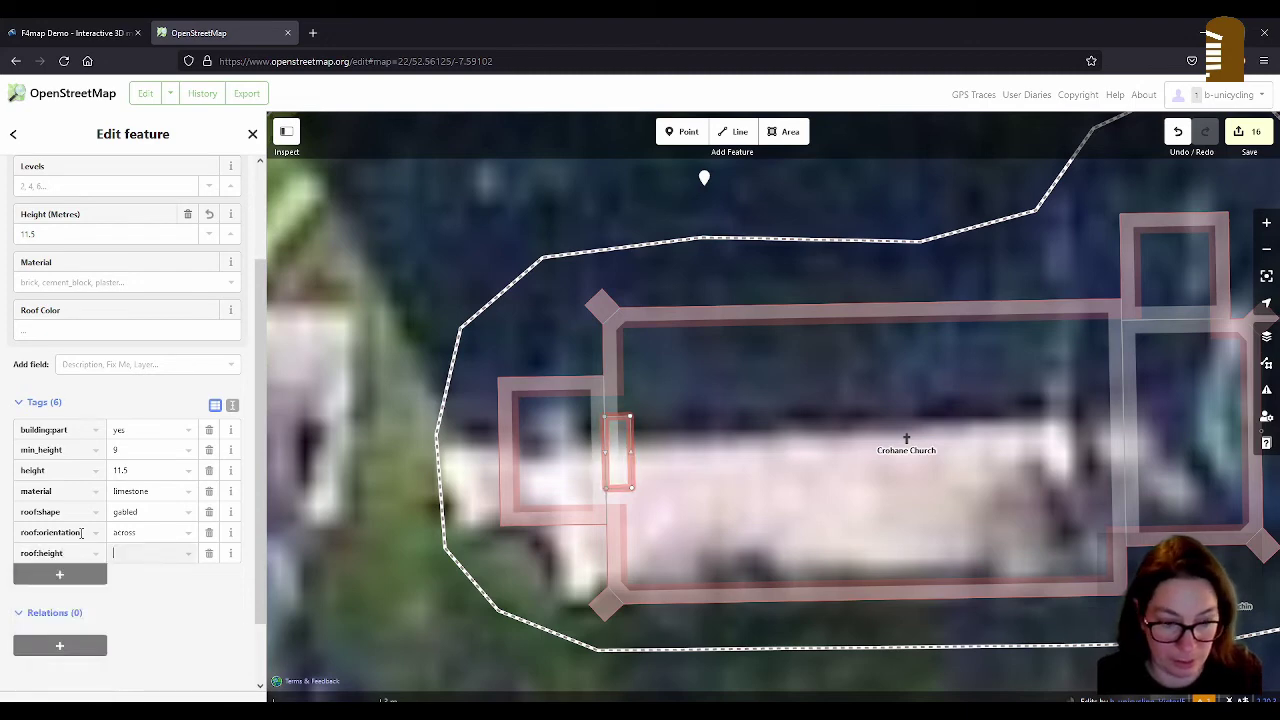
{"action": "type", "text": "0."}
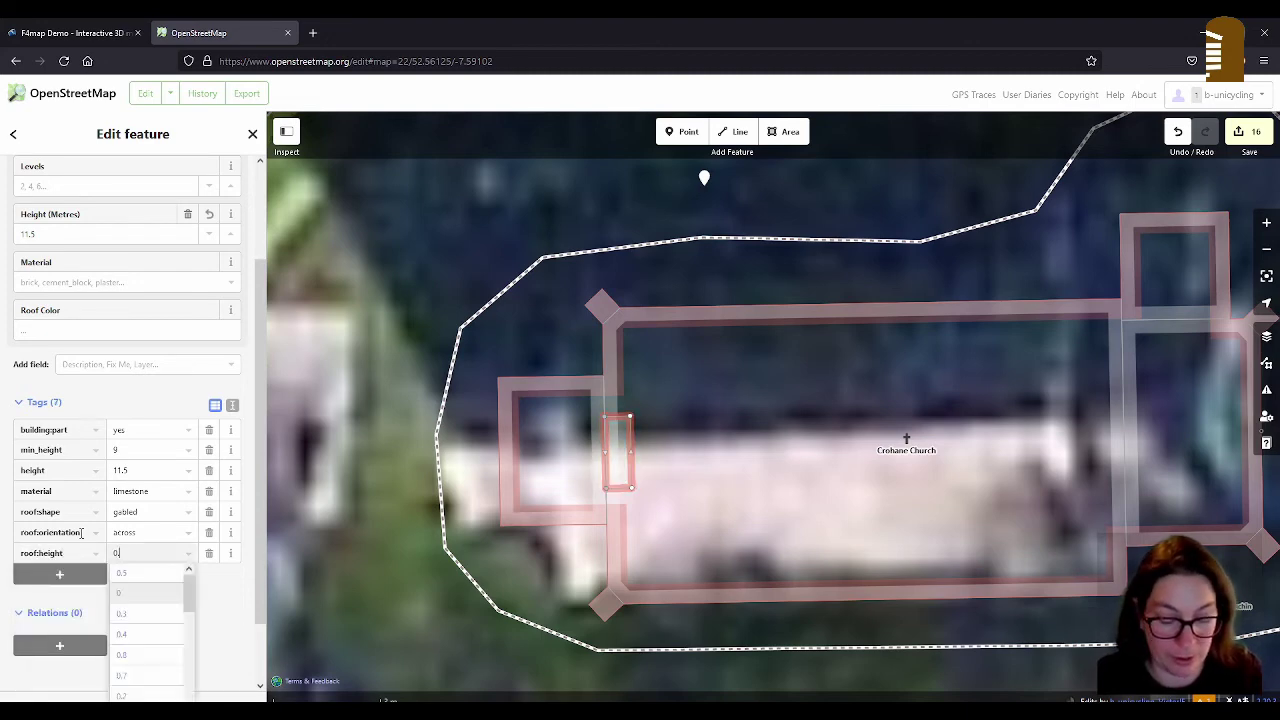
{"action": "type", "text": "8"}
{"action": "left_click", "coordinate": [228, 592]}
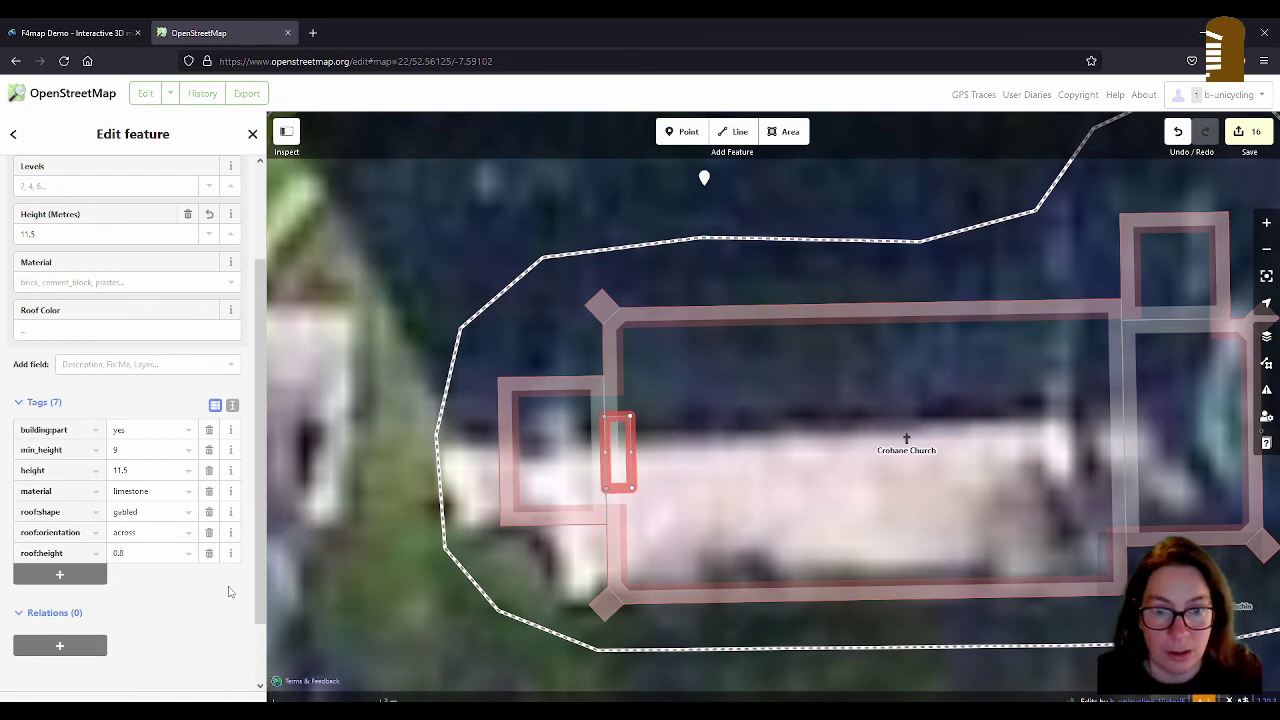
{"action": "scroll", "coordinate": [610, 418], "scroll_direction": "down", "scroll_amount": 1}
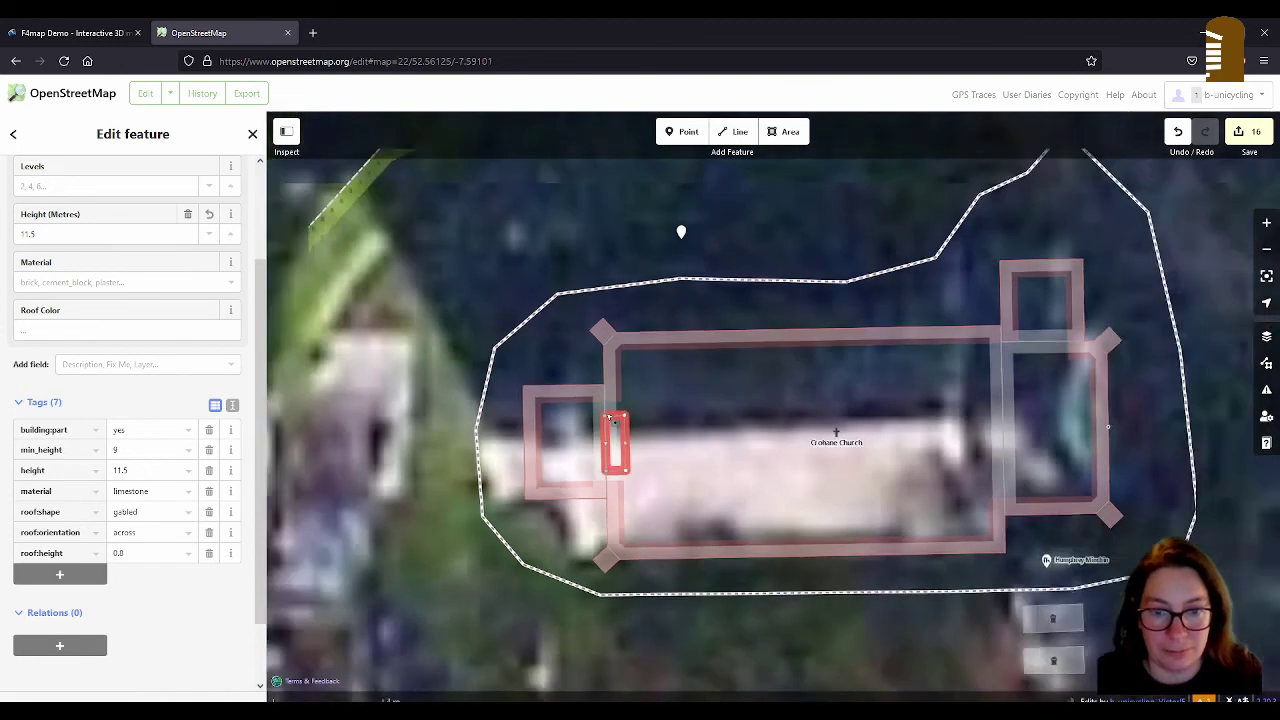
{"action": "scroll", "coordinate": [610, 418], "scroll_direction": "down", "scroll_amount": 1}
{"action": "scroll", "coordinate": [668, 495], "scroll_direction": "up", "scroll_amount": 1}
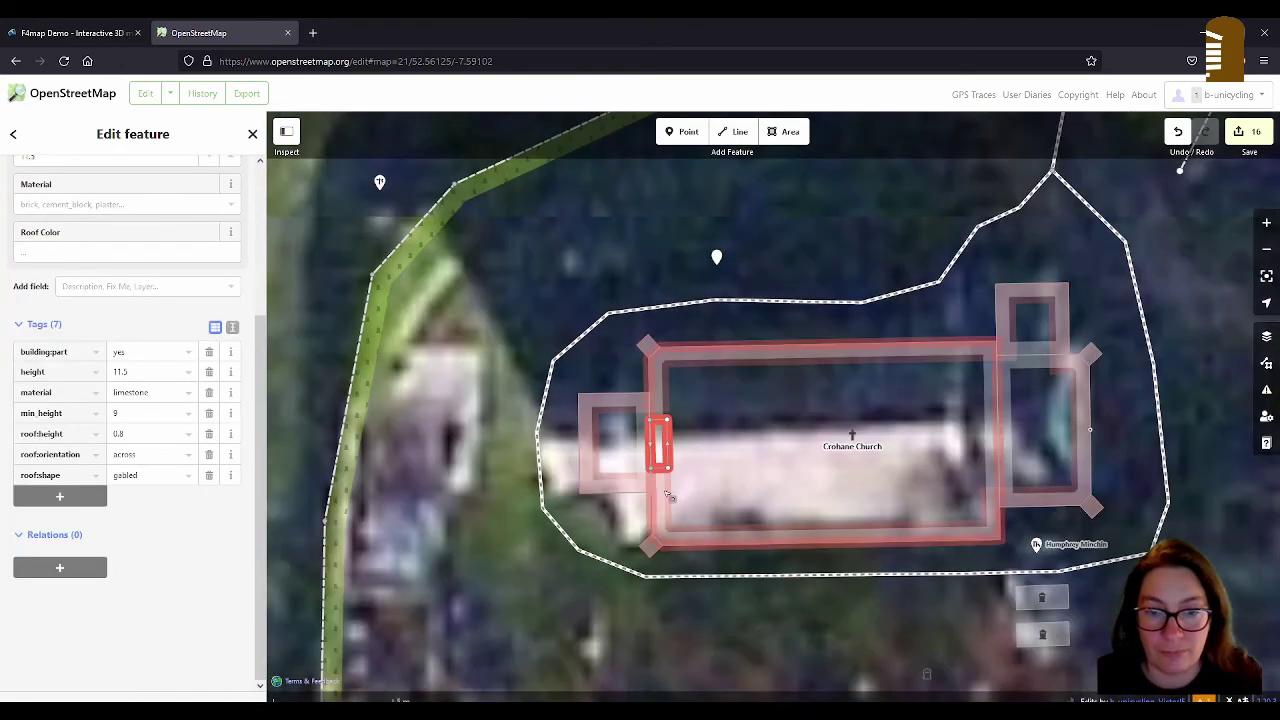
Step: Add the bellcote part to the Crohane Church relation with the role part
{"action": "left_click", "coordinate": [668, 495]}
{"action": "left_click", "coordinate": [661, 445]}
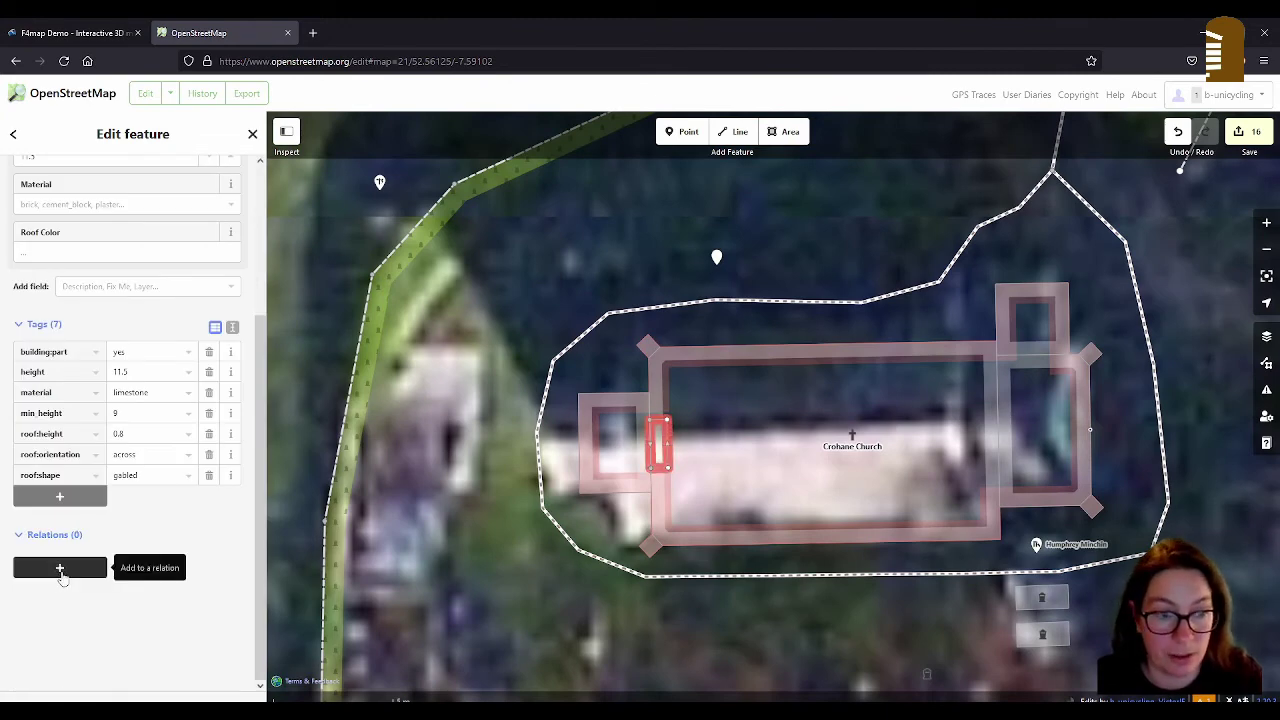
{"action": "left_click", "coordinate": [61, 574]}
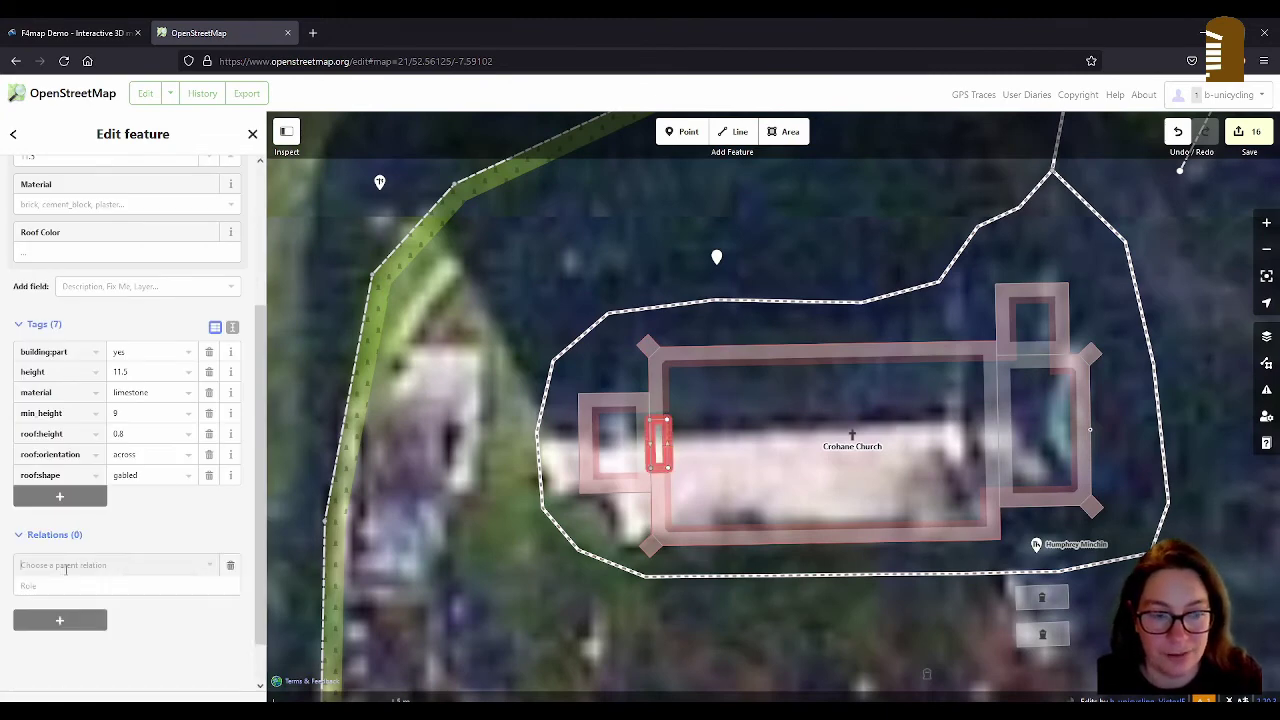
{"action": "left_click", "coordinate": [67, 567]}
{"action": "left_click", "coordinate": [70, 588]}
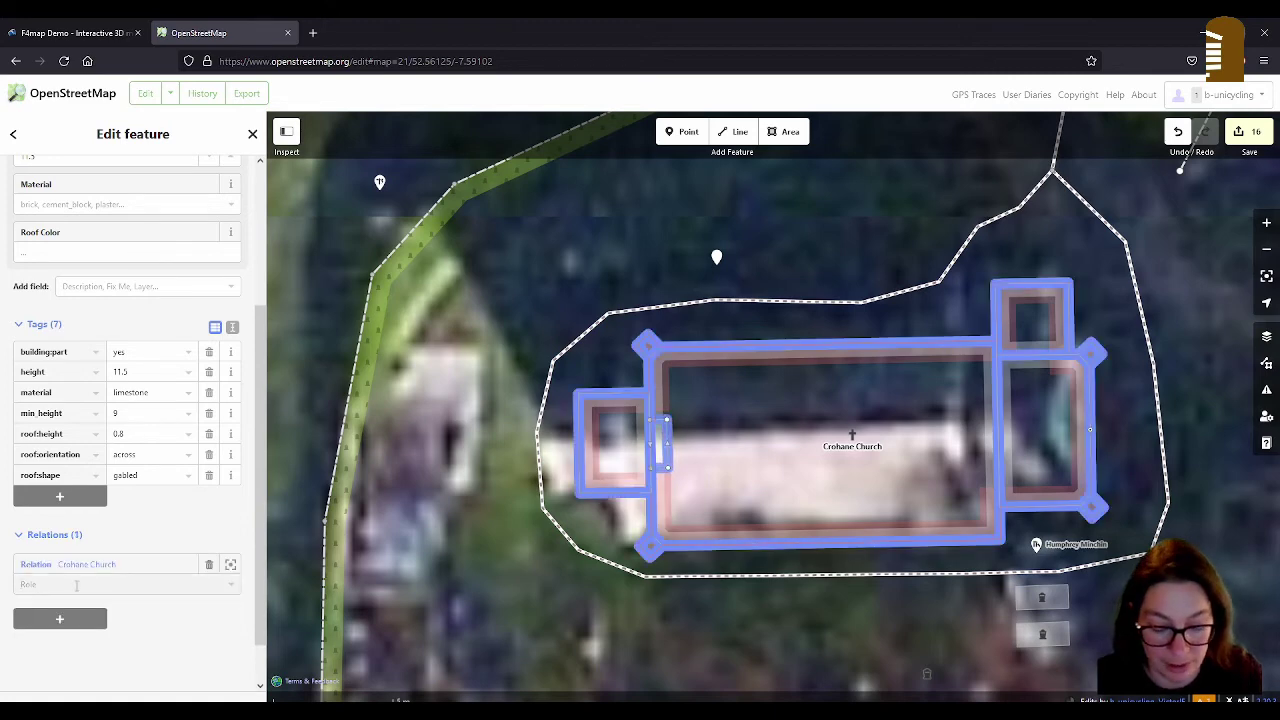
{"action": "type", "text": "part"}
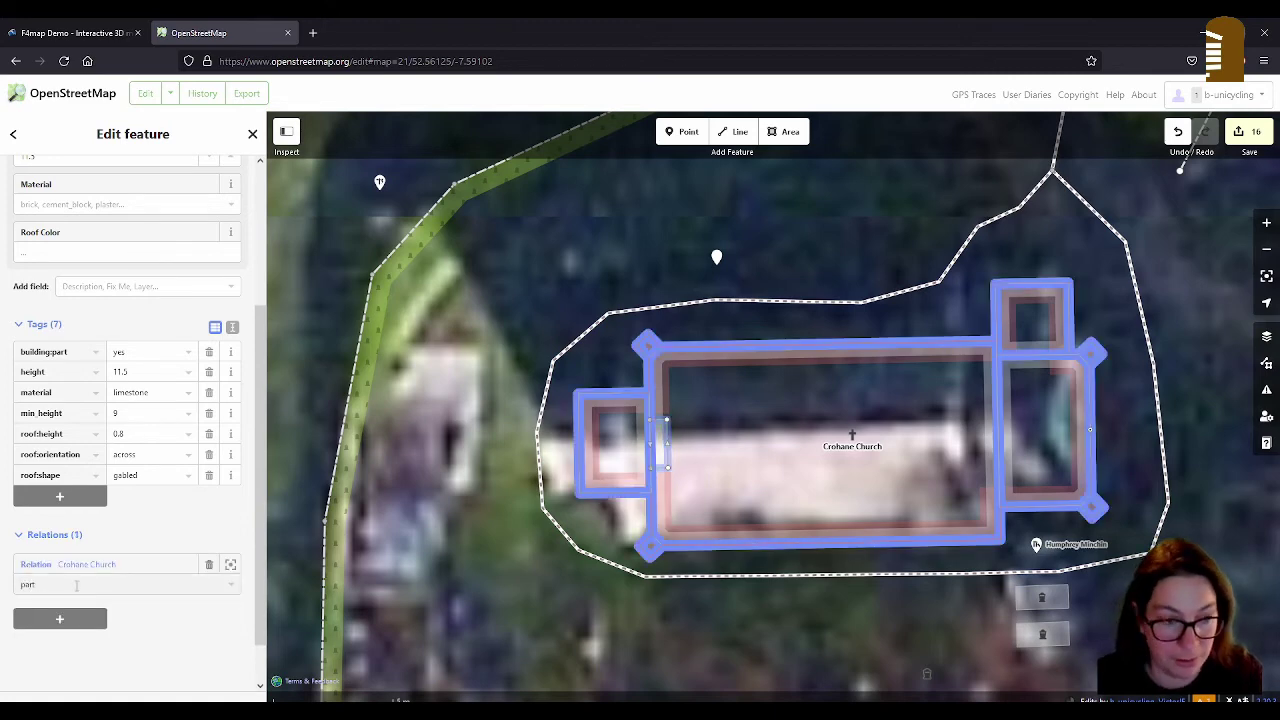
{"action": "left_click", "coordinate": [732, 480]}
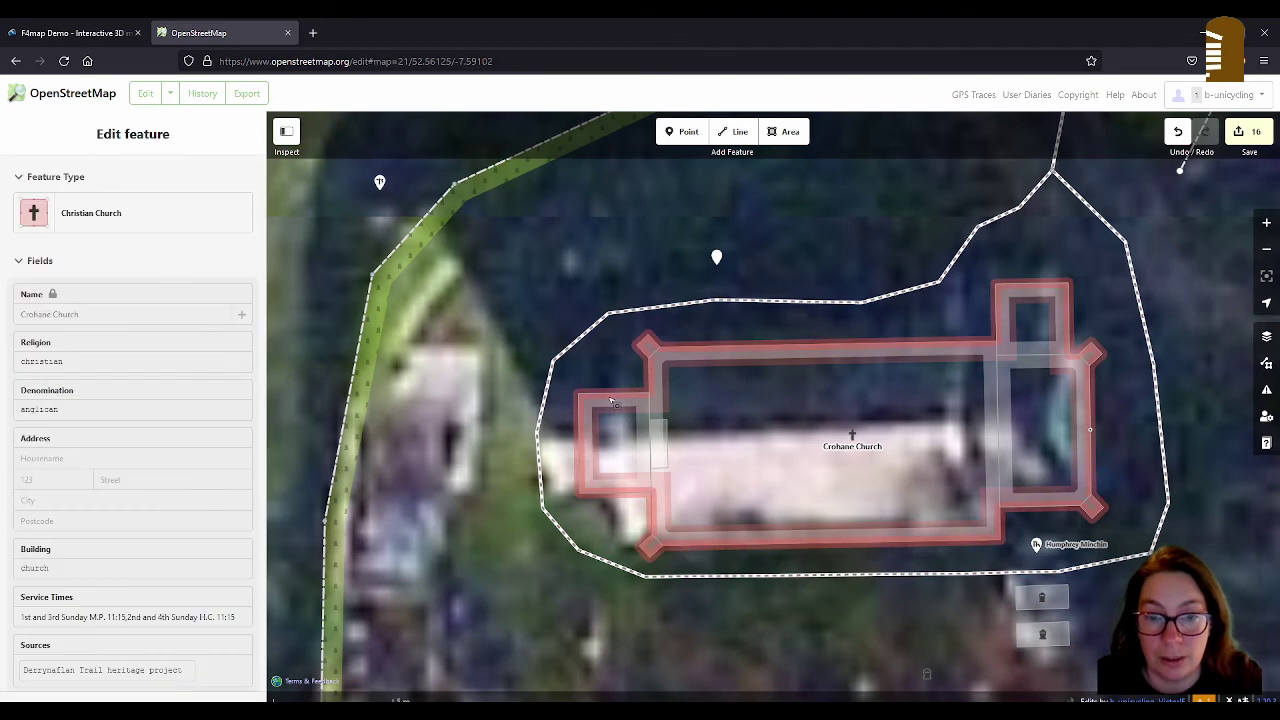
{"action": "left_click", "coordinate": [658, 437]}
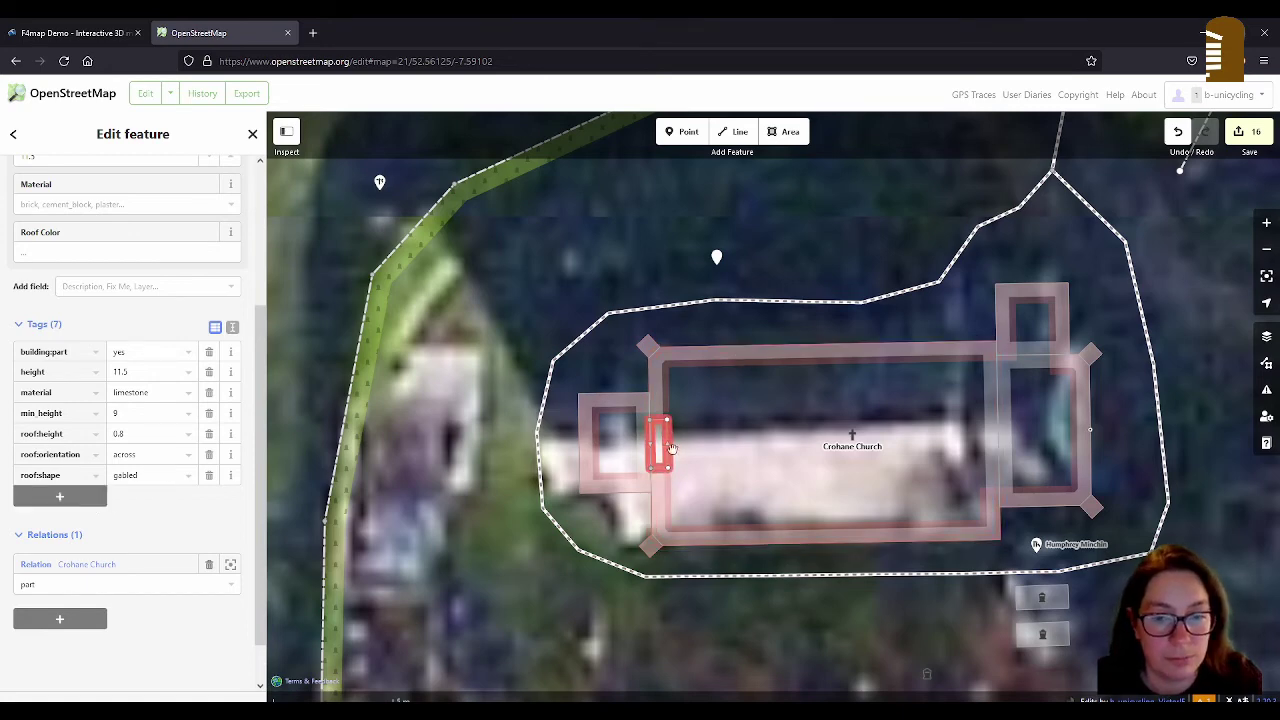
Step: Add a point on the north wall of the church's west porch and tag it entrance=main
{"action": "left_click", "coordinate": [613, 396]}
{"action": "scroll", "coordinate": [613, 396], "scroll_direction": "up", "scroll_amount": 2}
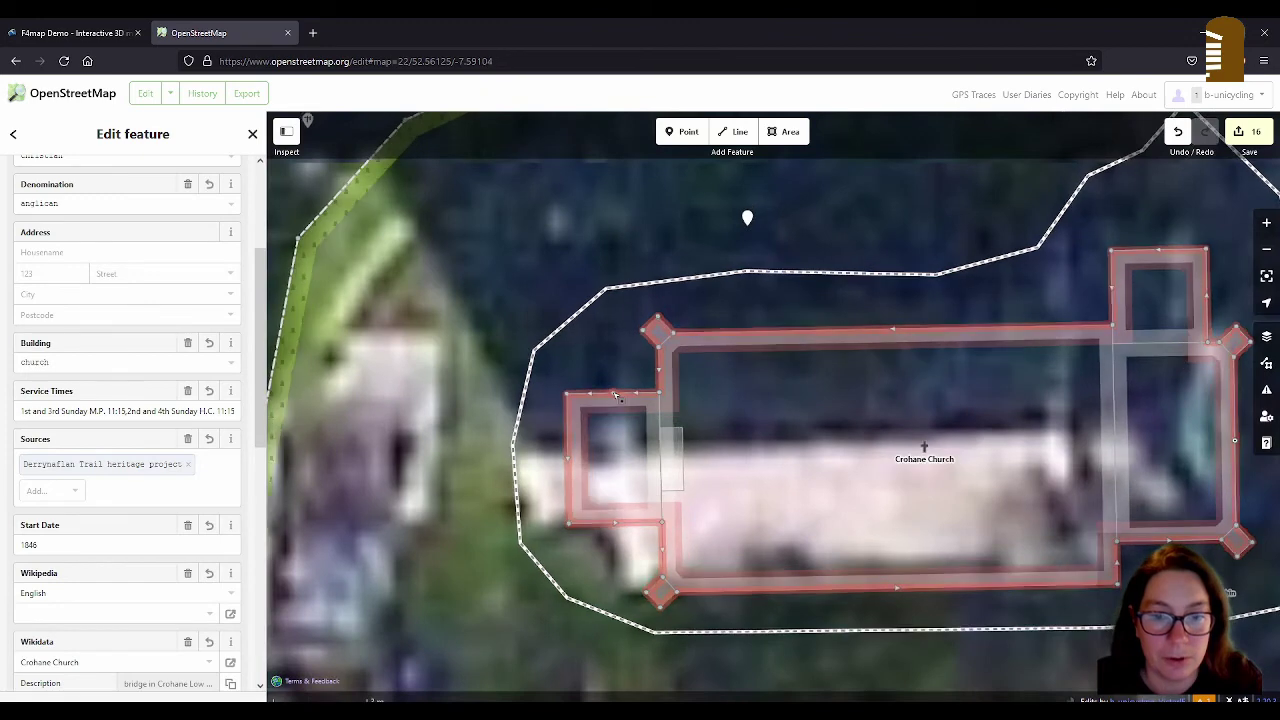
{"action": "left_click", "coordinate": [612, 394]}
{"action": "left_click", "coordinate": [100, 228]}
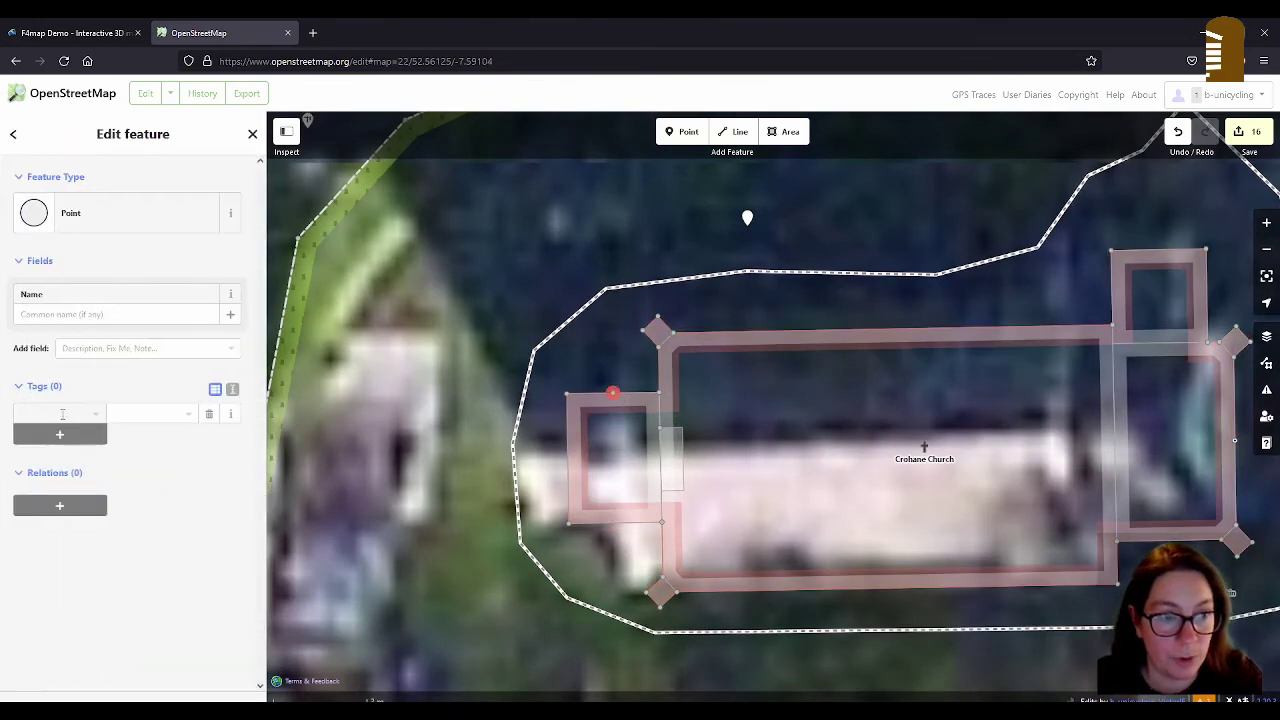
{"action": "left_click", "coordinate": [62, 413]}
{"action": "type", "text": "entrance"}
{"action": "key", "text": "Tab"}
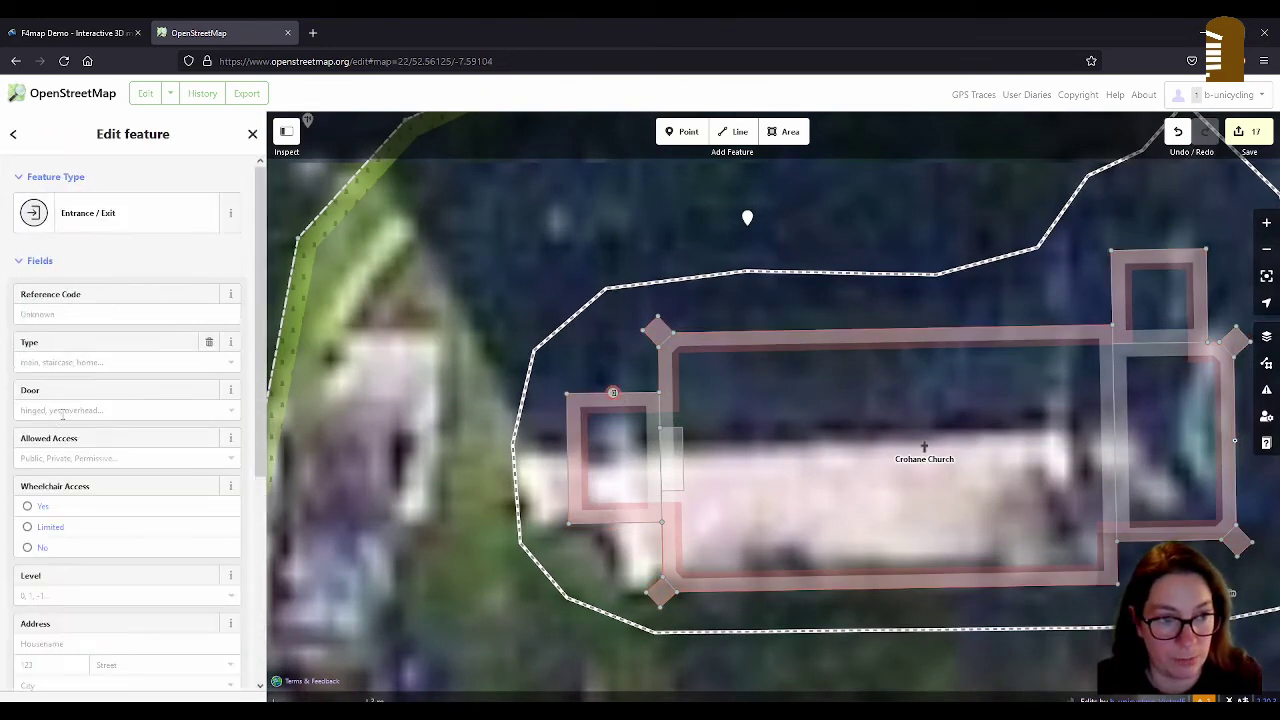
{"action": "type", "text": "main"}
{"action": "key", "text": "Tab"}
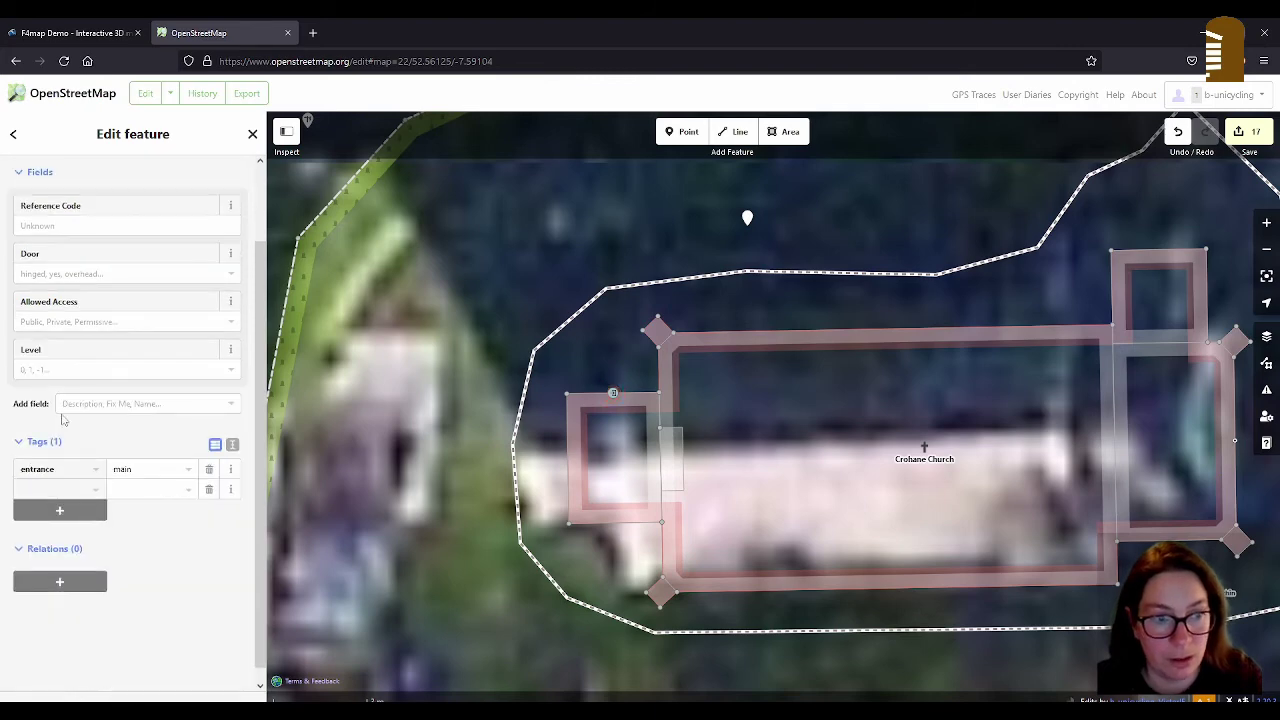
Step: Add a door tag with the value hinged to the west porch's main entrance
{"action": "type", "text": "door"}
{"action": "key", "text": "Tab"}
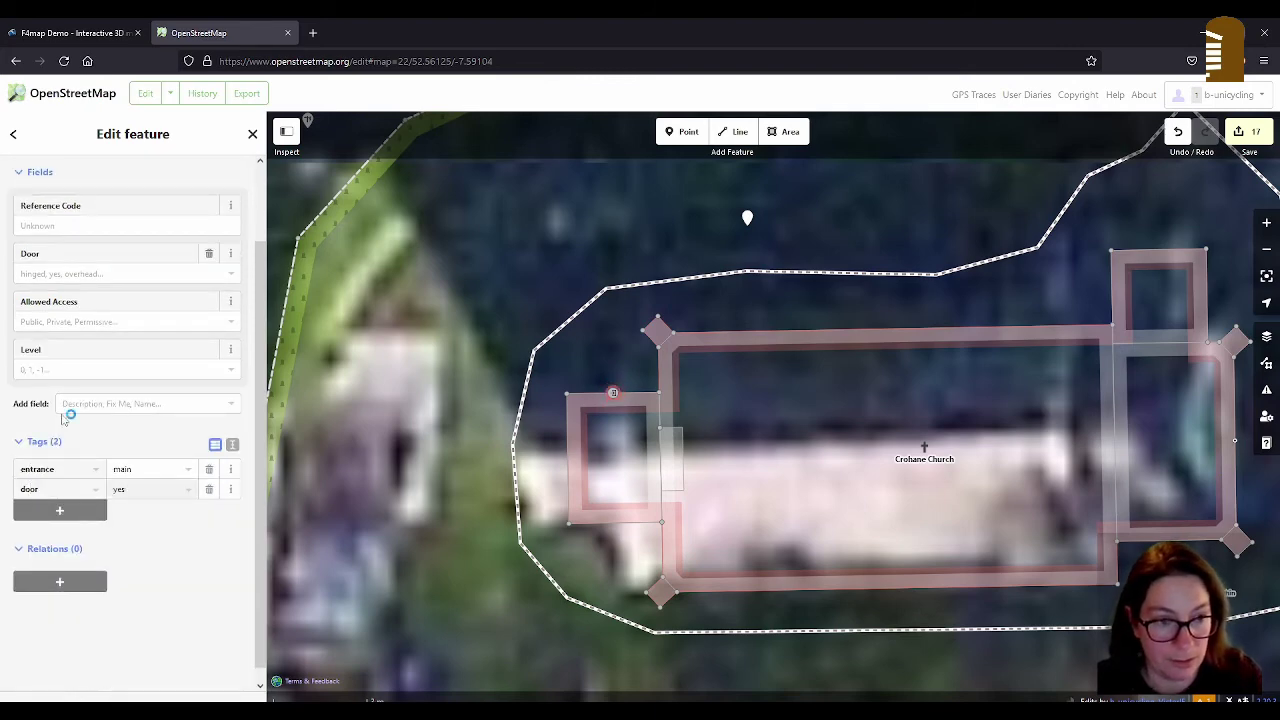
{"action": "type", "text": "yes"}
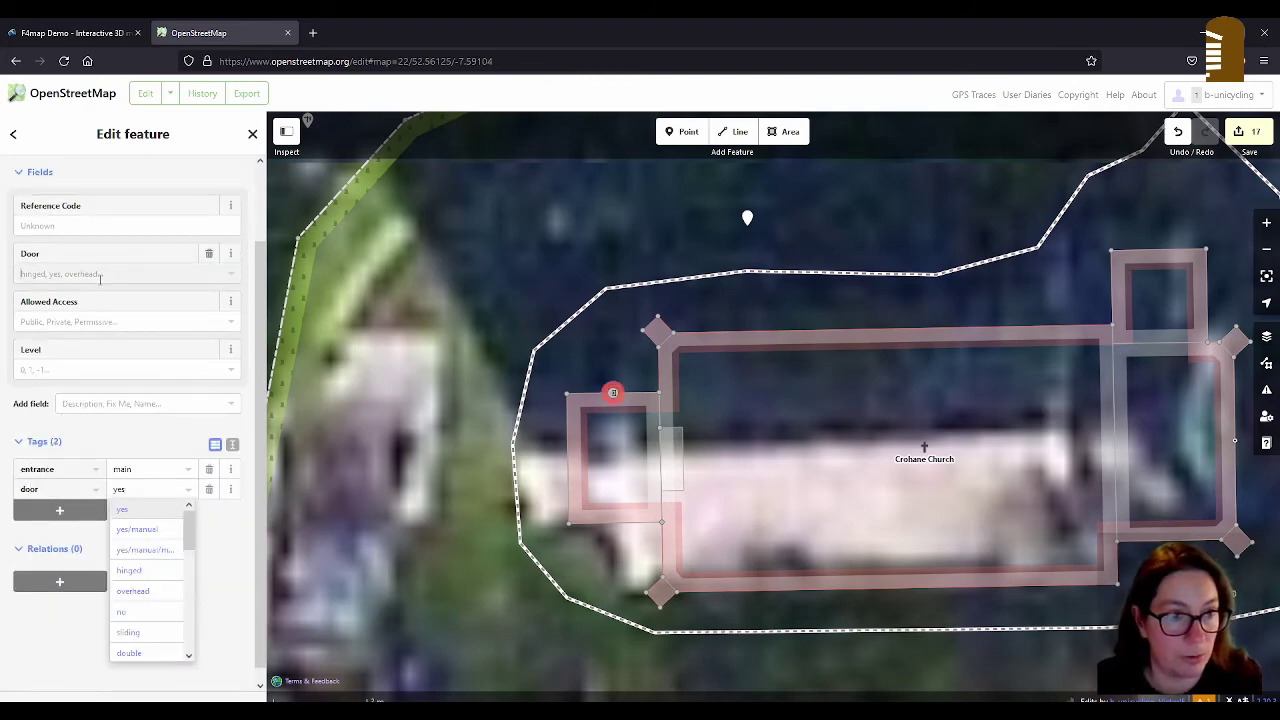
{"action": "left_click", "coordinate": [100, 275]}
{"action": "left_click", "coordinate": [86, 293]}
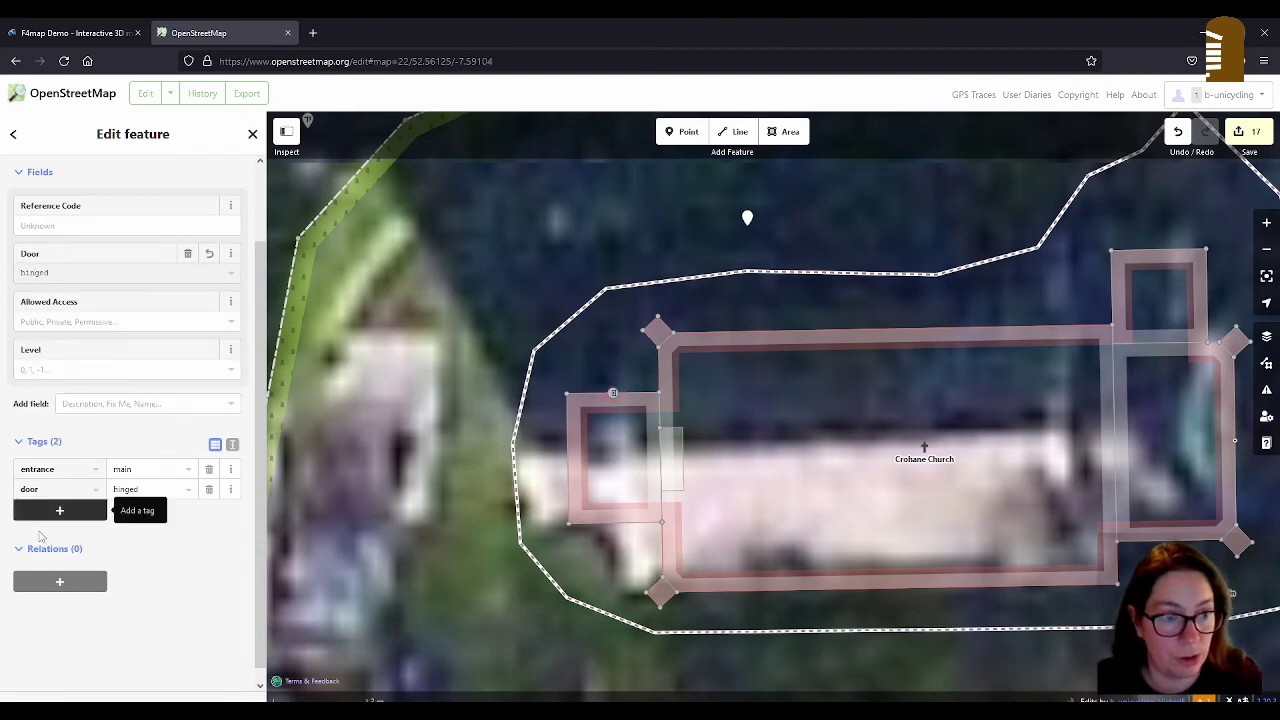
Step: Add a material tag with the value wood to the west porch's main entrance
{"action": "left_click", "coordinate": [48, 511]}
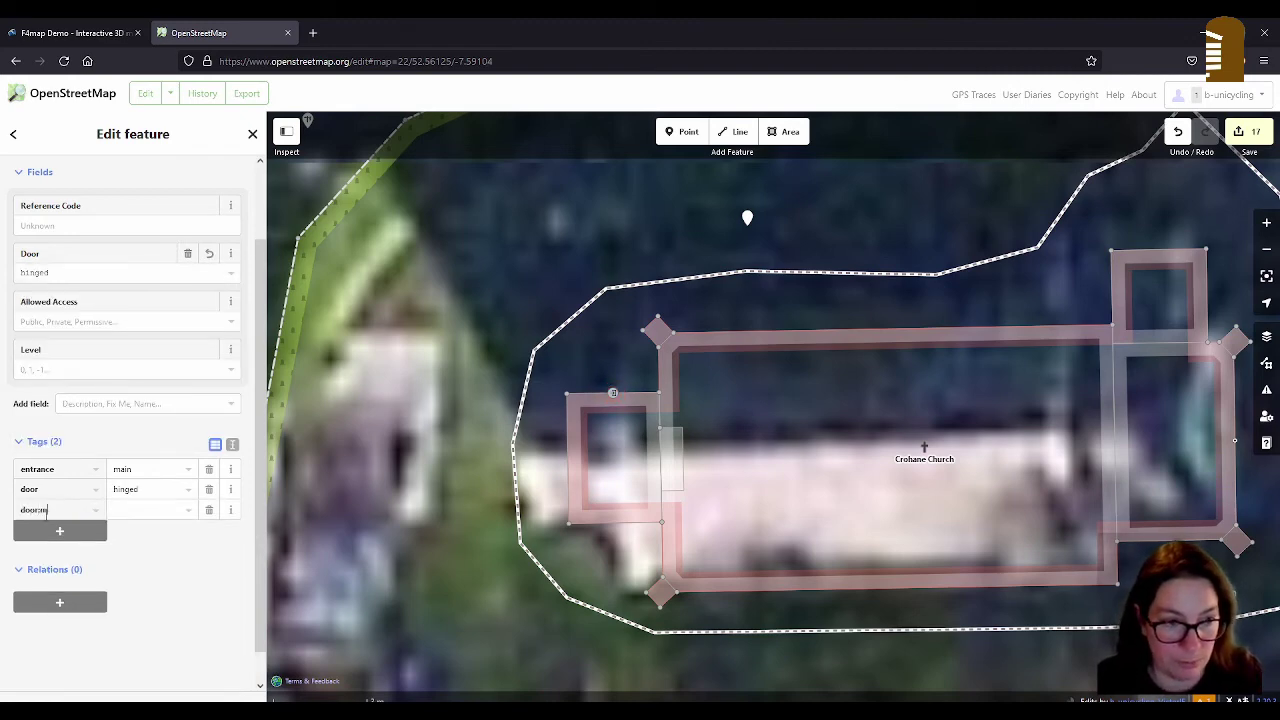
{"action": "type", "text": "mater"}
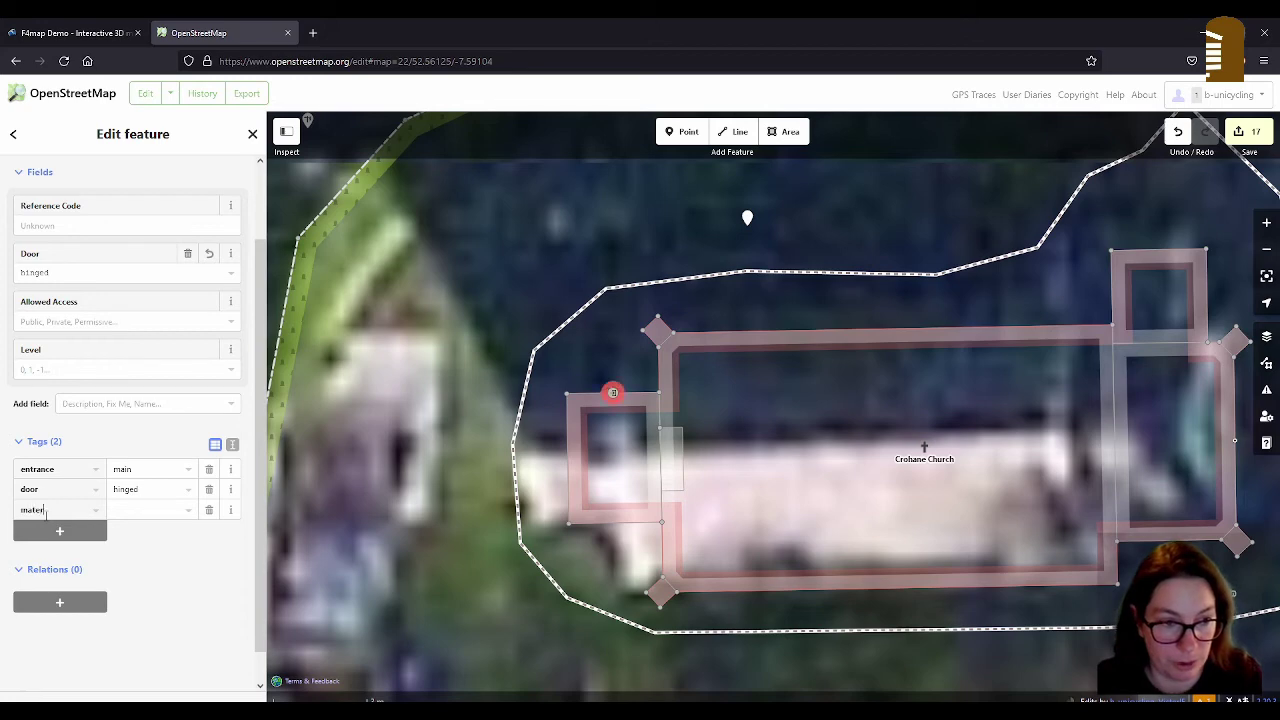
{"action": "type", "text": "ial"}
{"action": "key", "text": "Tab"}
{"action": "type", "text": "wo"}
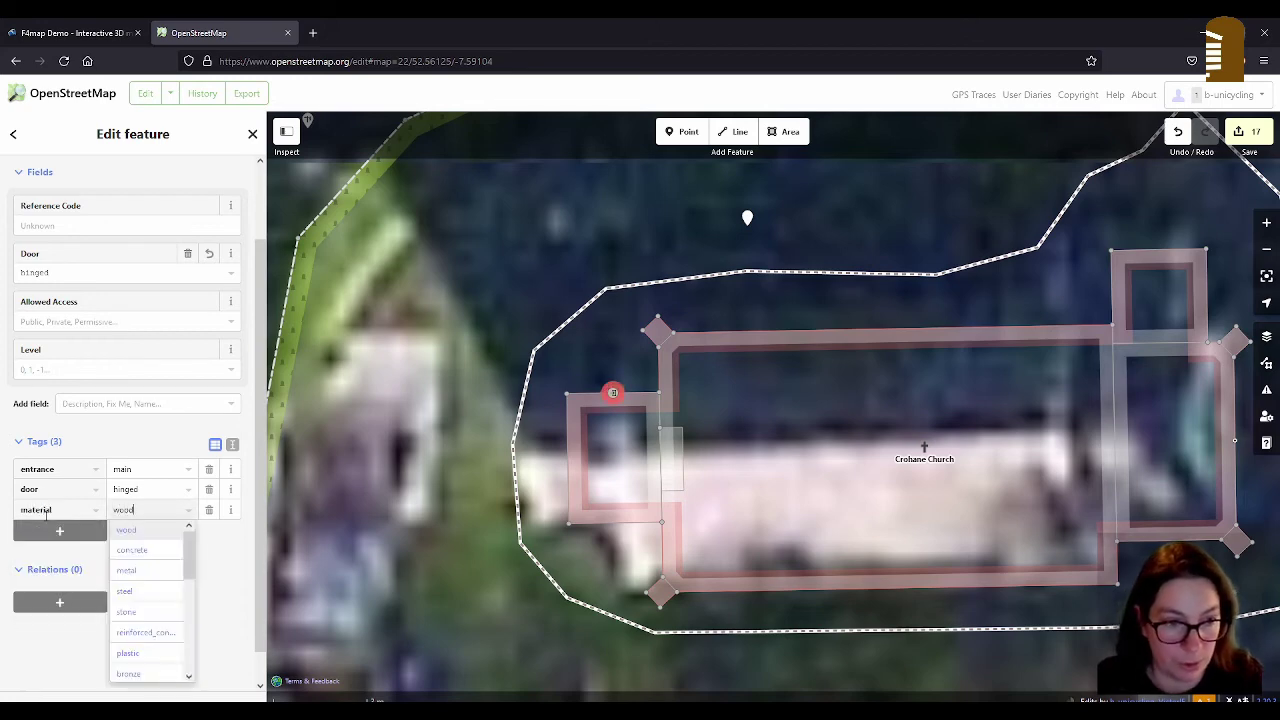
{"action": "left_click", "coordinate": [145, 538]}
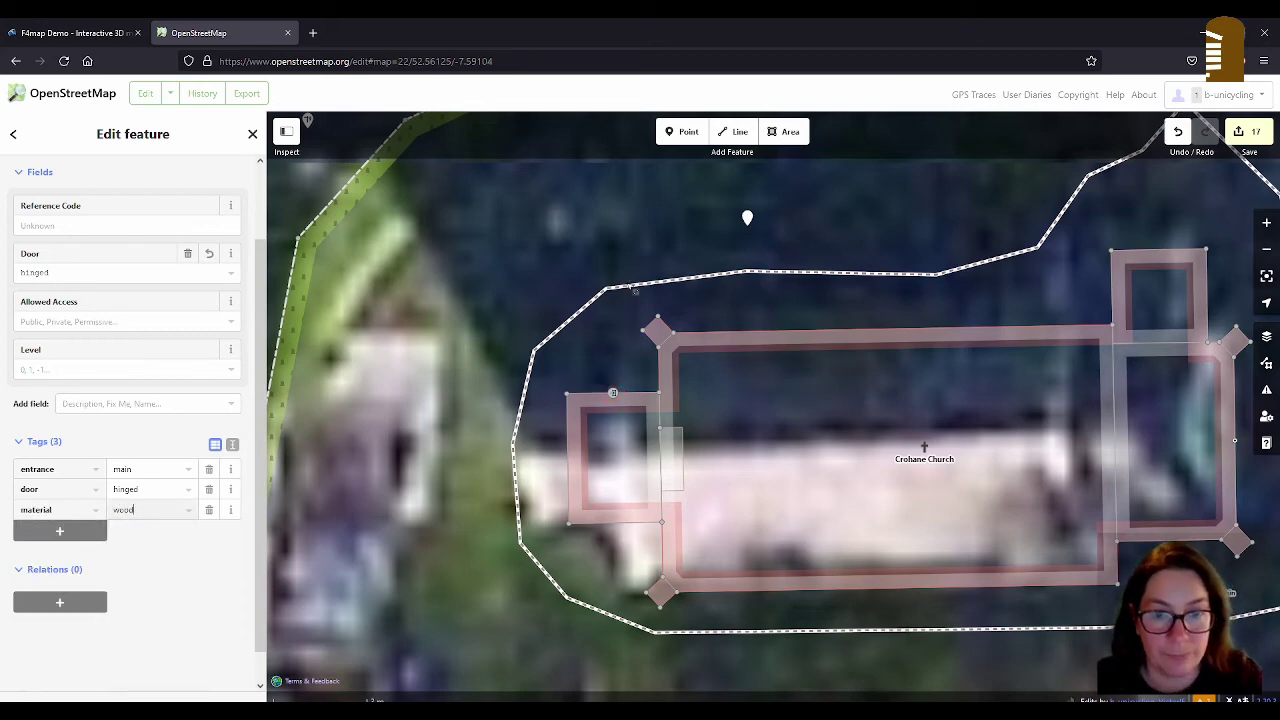
{"action": "left_click", "coordinate": [736, 132]}
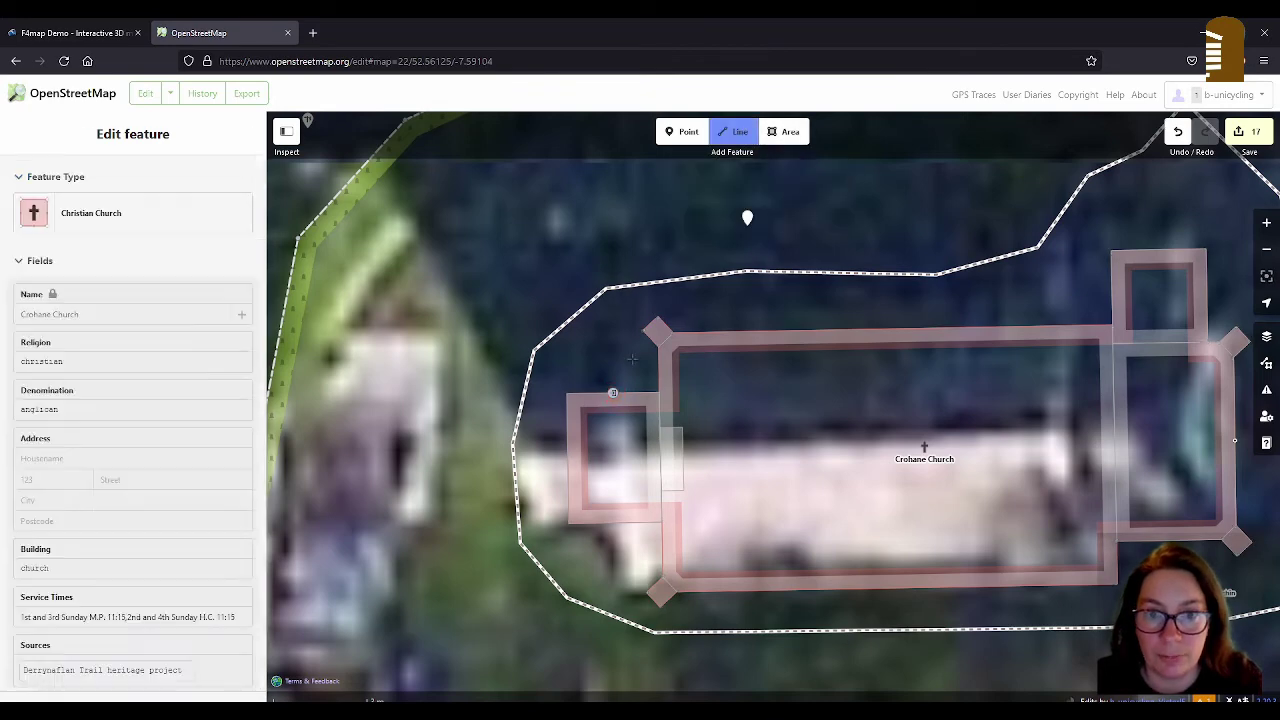
{"action": "left_click", "coordinate": [606, 289]}
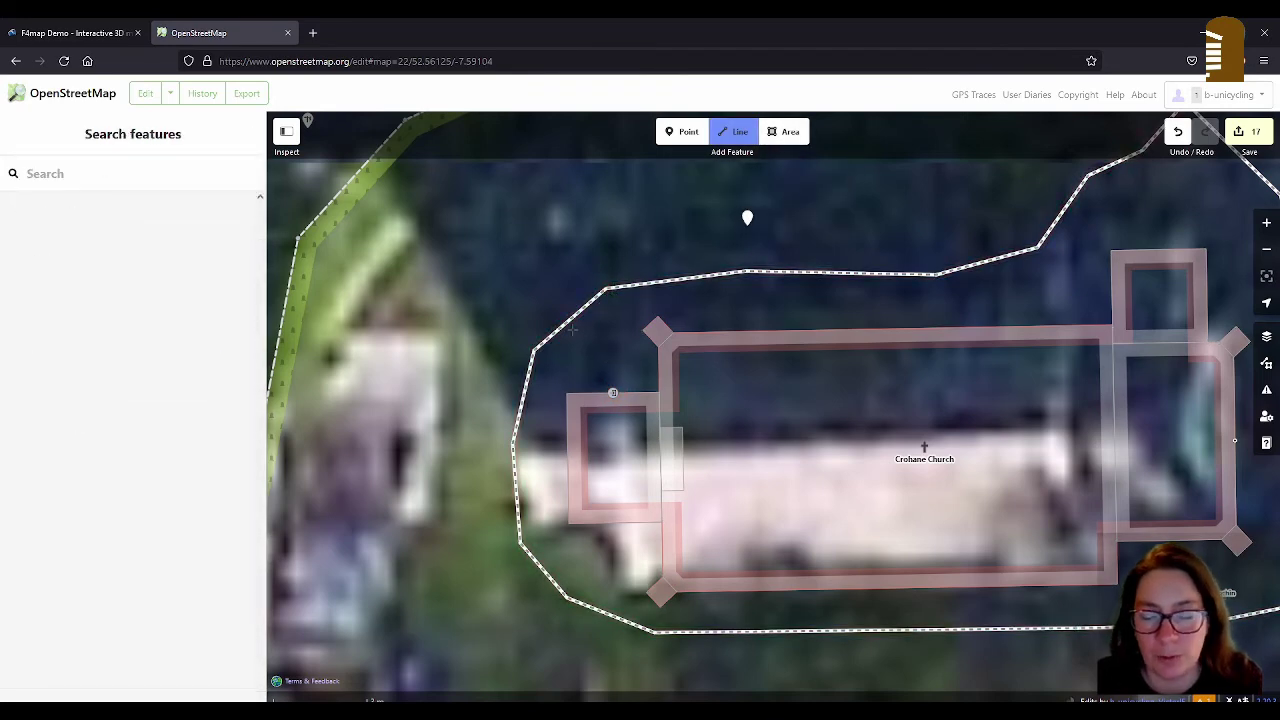
{"action": "scroll", "coordinate": [572, 330], "scroll_direction": "down", "scroll_amount": 3}
{"action": "scroll", "coordinate": [711, 165], "scroll_direction": "up", "scroll_amount": 3}
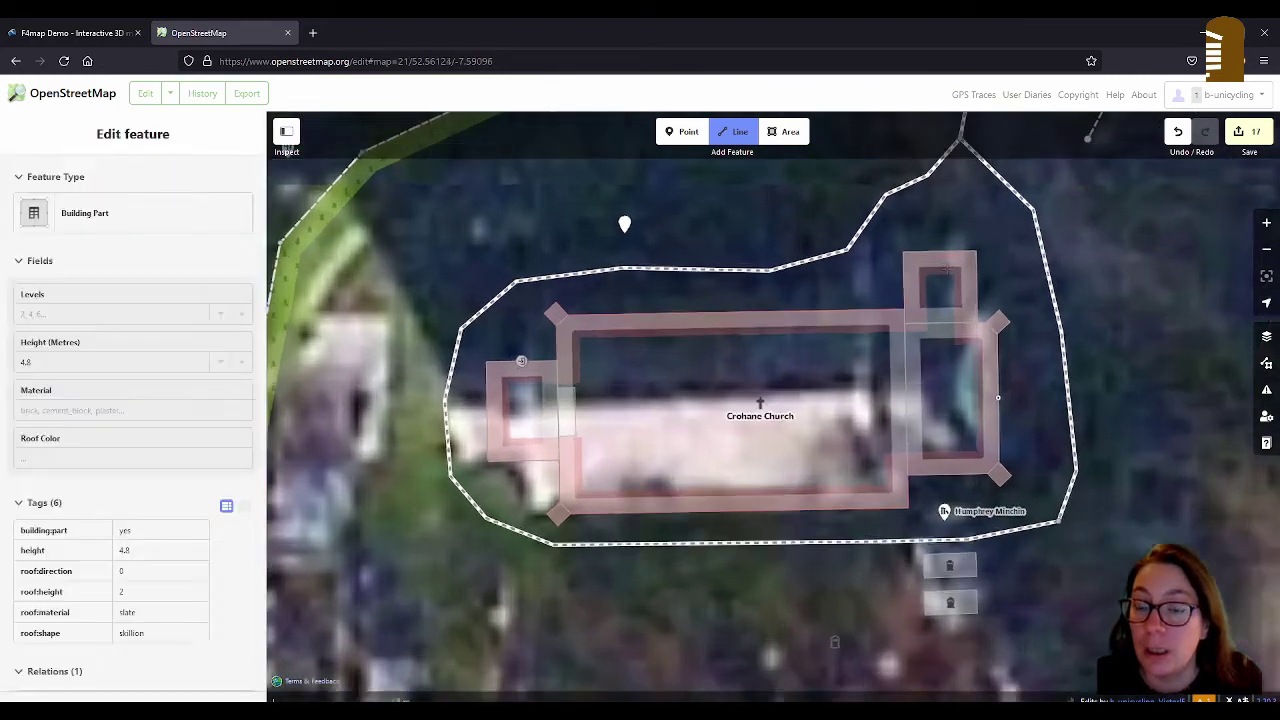
Step: Add a point on the west wall of the small north-east building part and tag it entrance=yes
{"action": "left_click", "coordinate": [682, 131]}
{"action": "scroll", "coordinate": [881, 284], "scroll_direction": "up", "scroll_amount": 2}
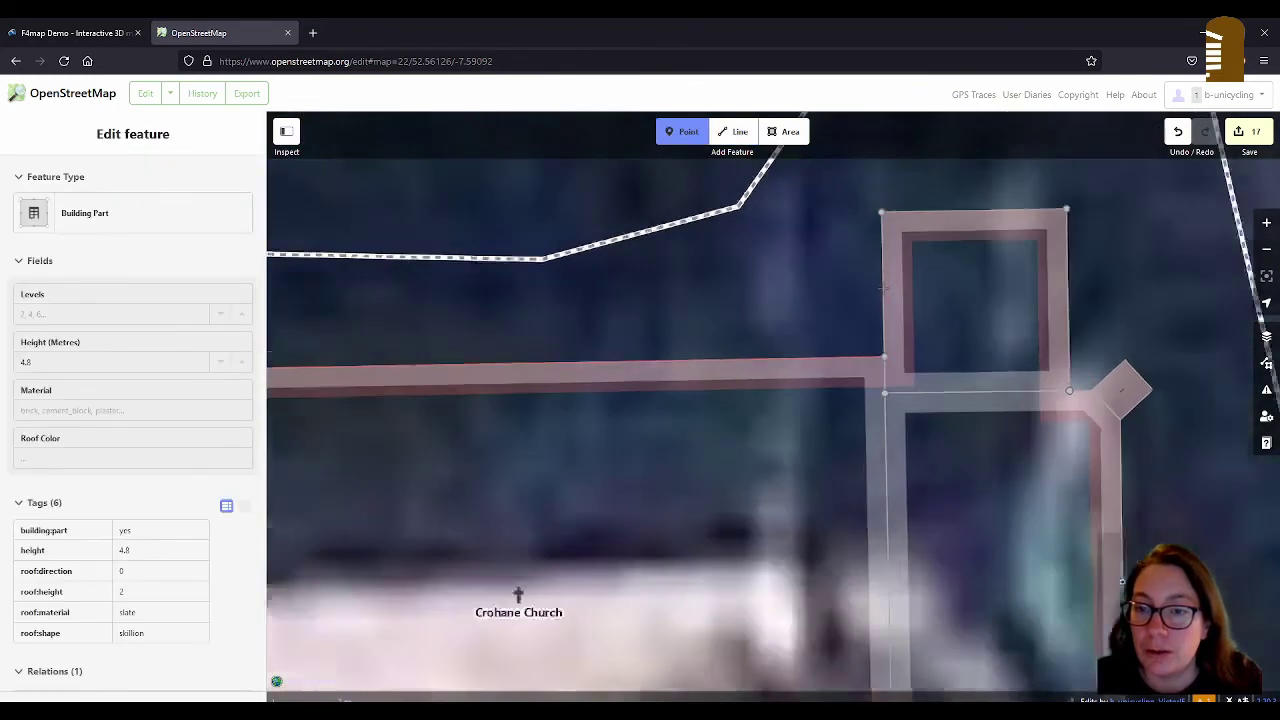
{"action": "left_click", "coordinate": [881, 286]}
{"action": "left_click", "coordinate": [884, 287]}
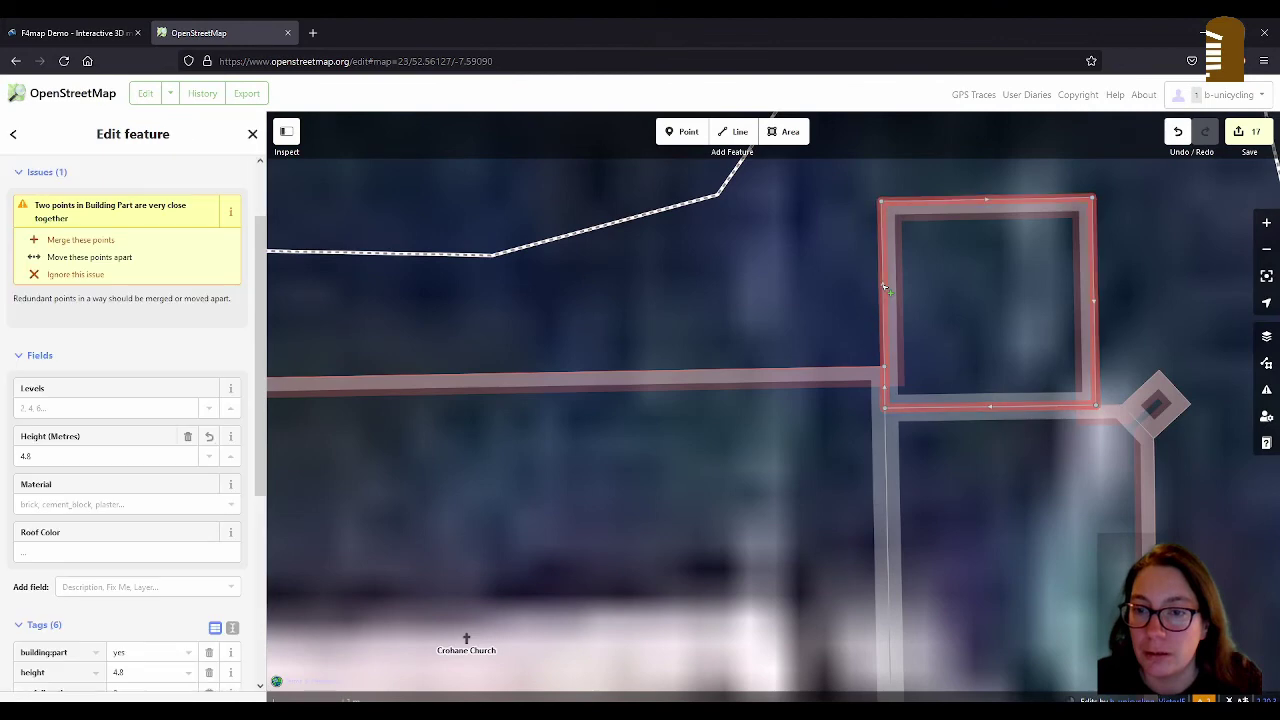
{"action": "left_click", "coordinate": [883, 286]}
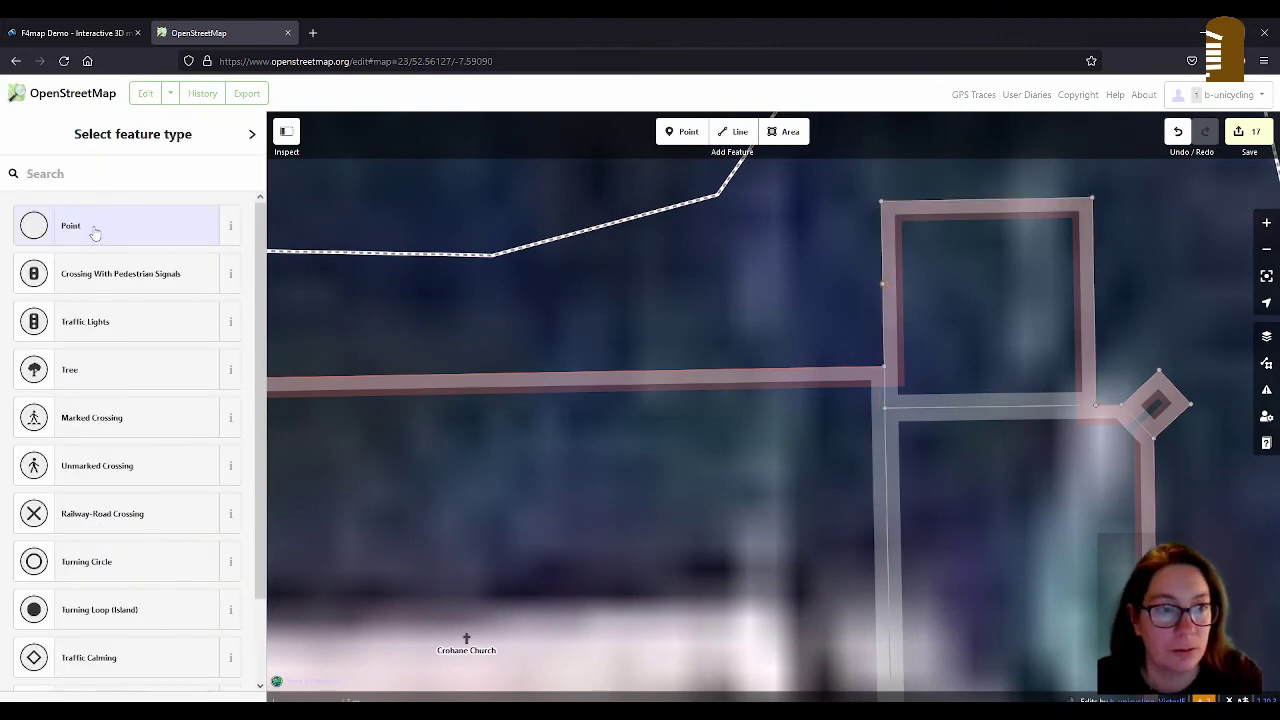
{"action": "left_click", "coordinate": [95, 230]}
{"action": "left_click", "coordinate": [72, 412]}
{"action": "type", "text": "entran"}
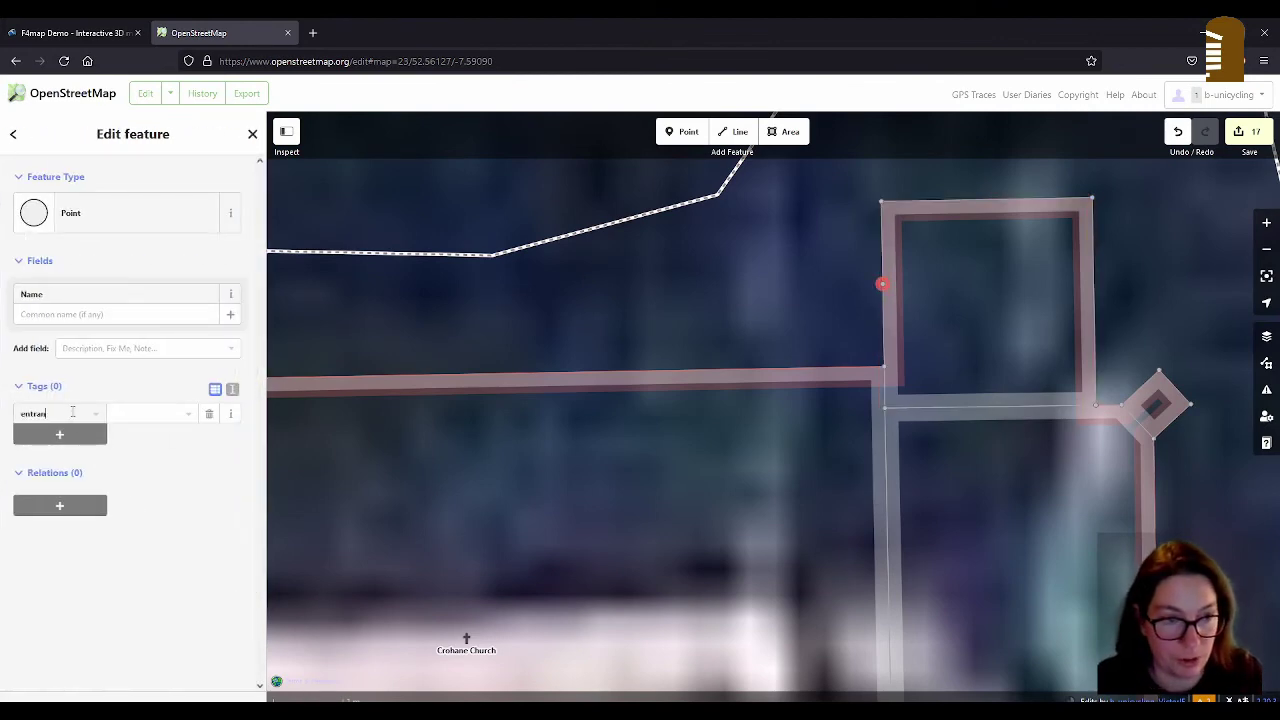
{"action": "type", "text": "ce"}
{"action": "key", "text": "Tab"}
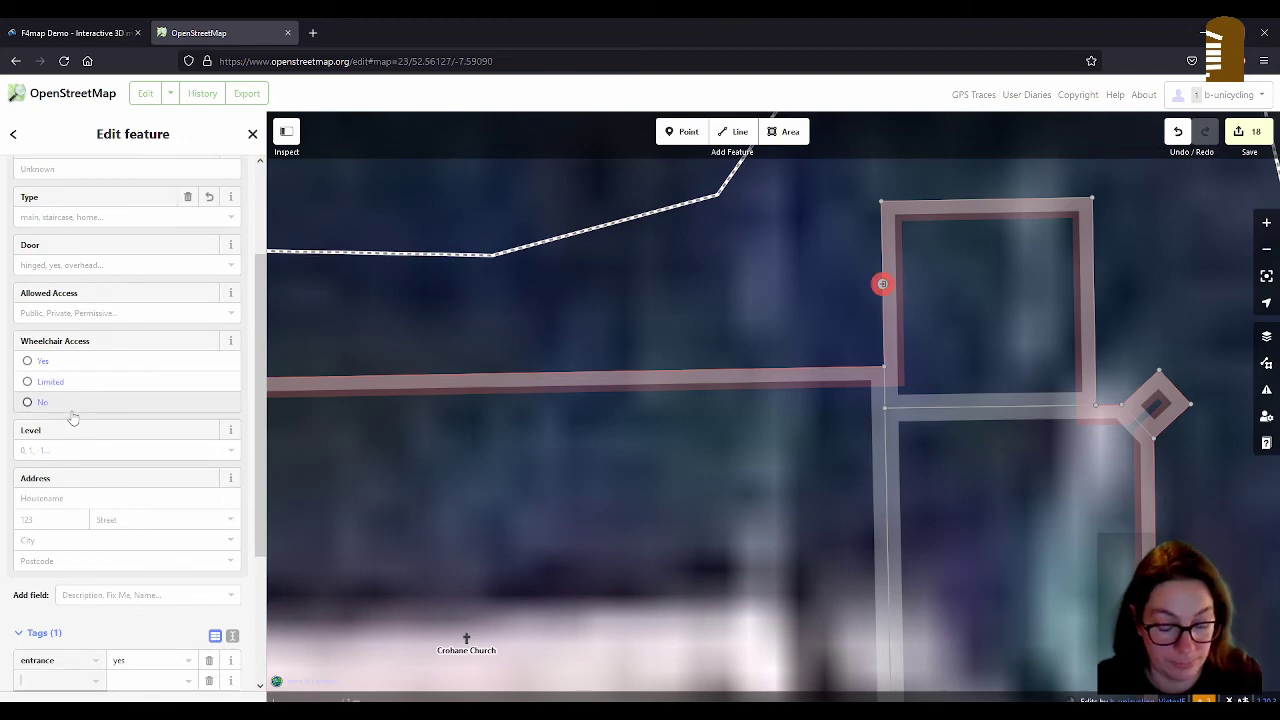
Step: Add the tags door=hinged and material=wood to the entrance on the north-east building part
{"action": "type", "text": "door"}
{"action": "key", "text": "Tab"}
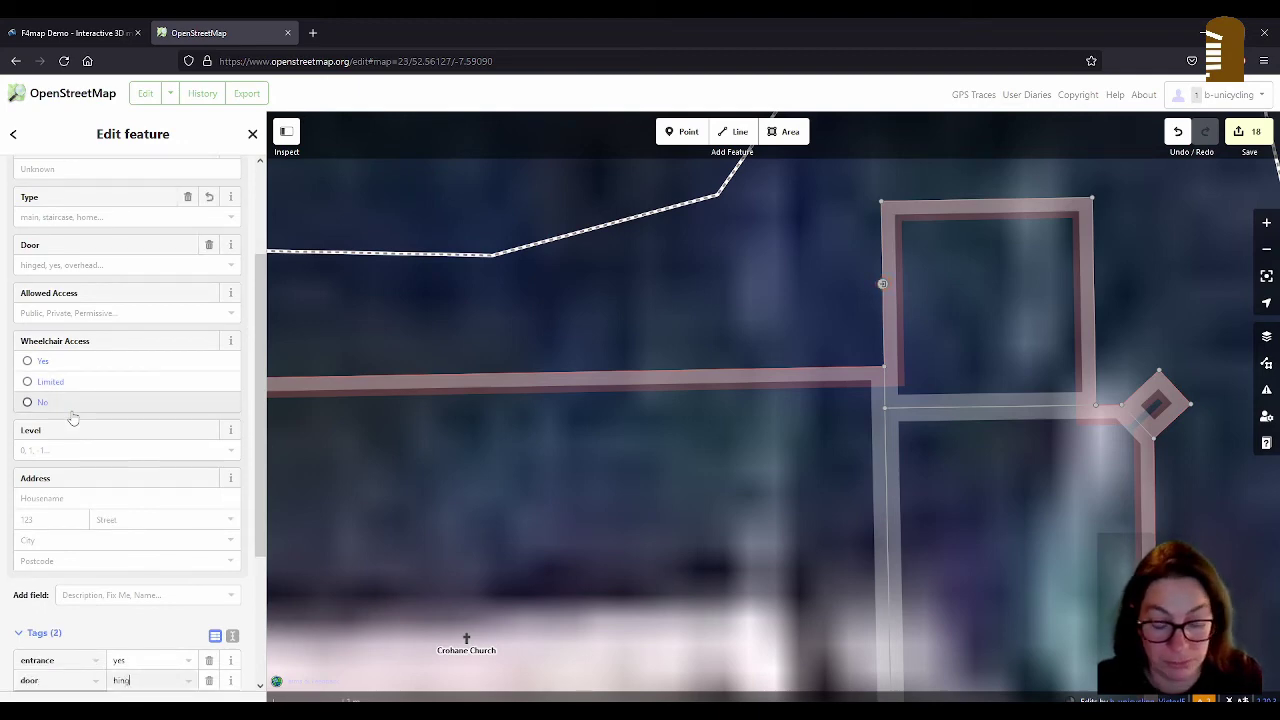
{"action": "key", "text": "Tab"}
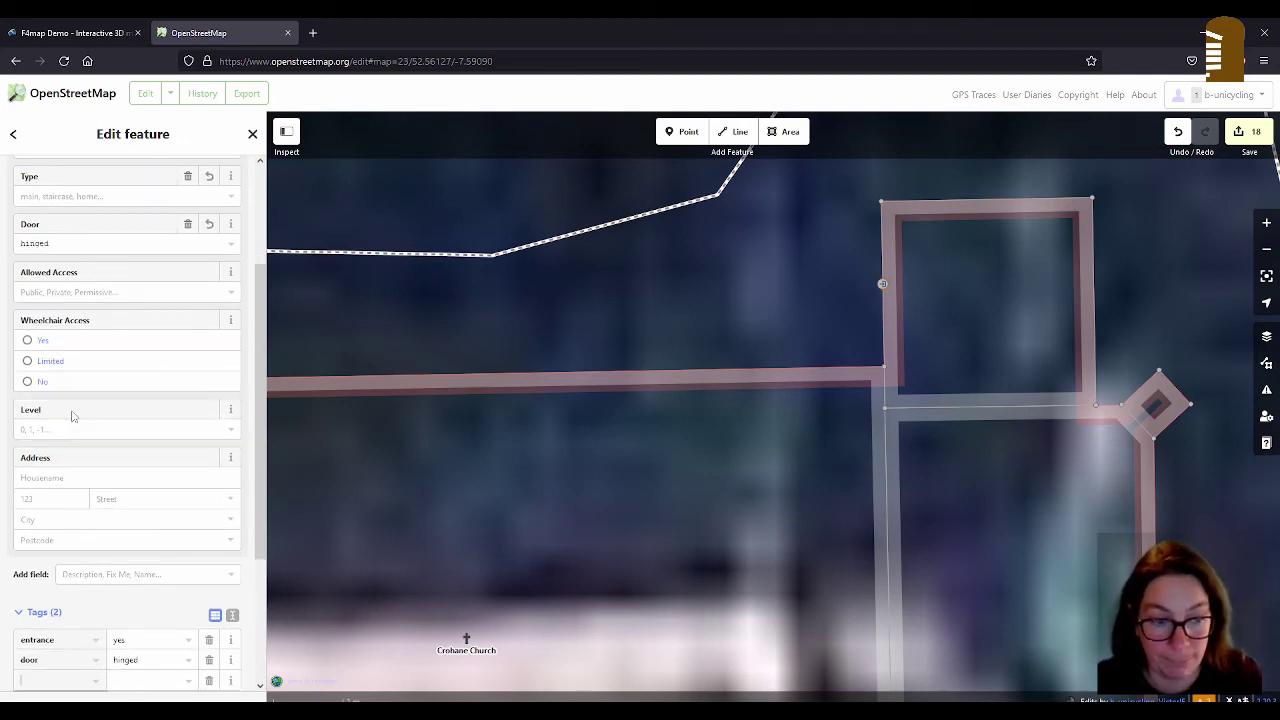
{"action": "type", "text": "material"}
{"action": "key", "text": "Tab"}
{"action": "type", "text": "w"}
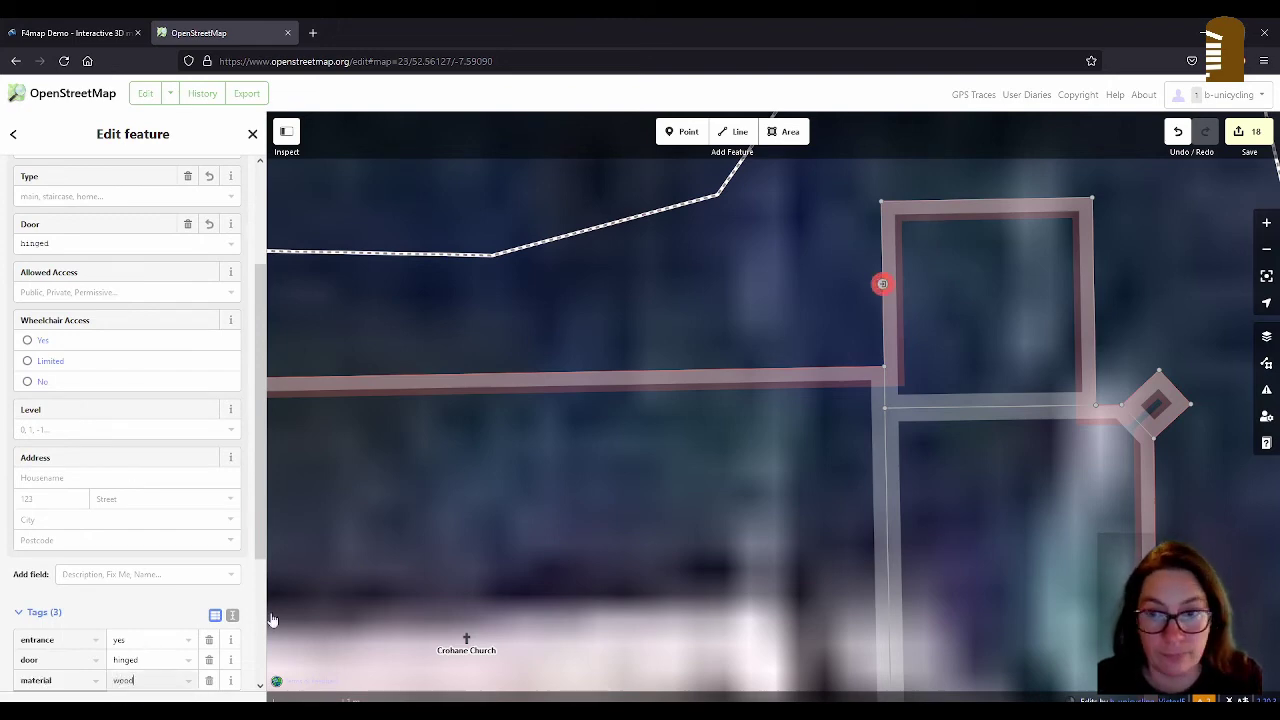
{"action": "left_click", "coordinate": [823, 297]}
{"action": "left_click", "coordinate": [882, 284]}
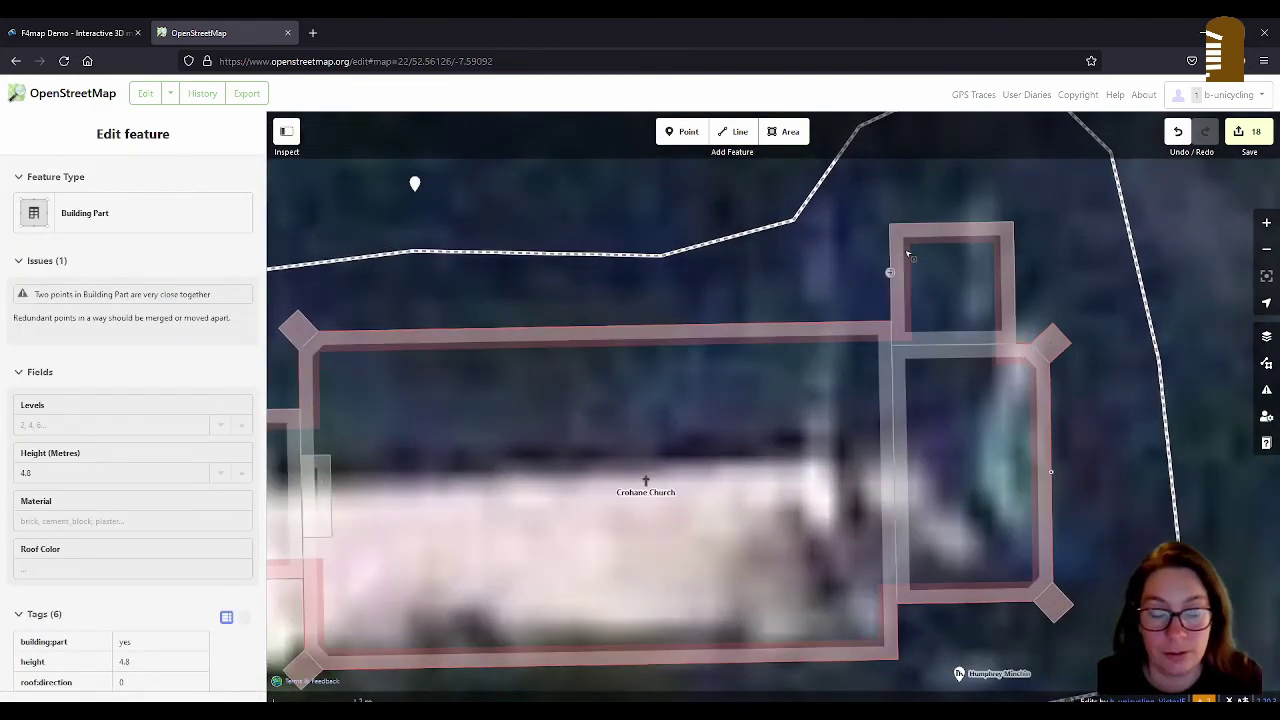
{"action": "key", "text": "Escape"}
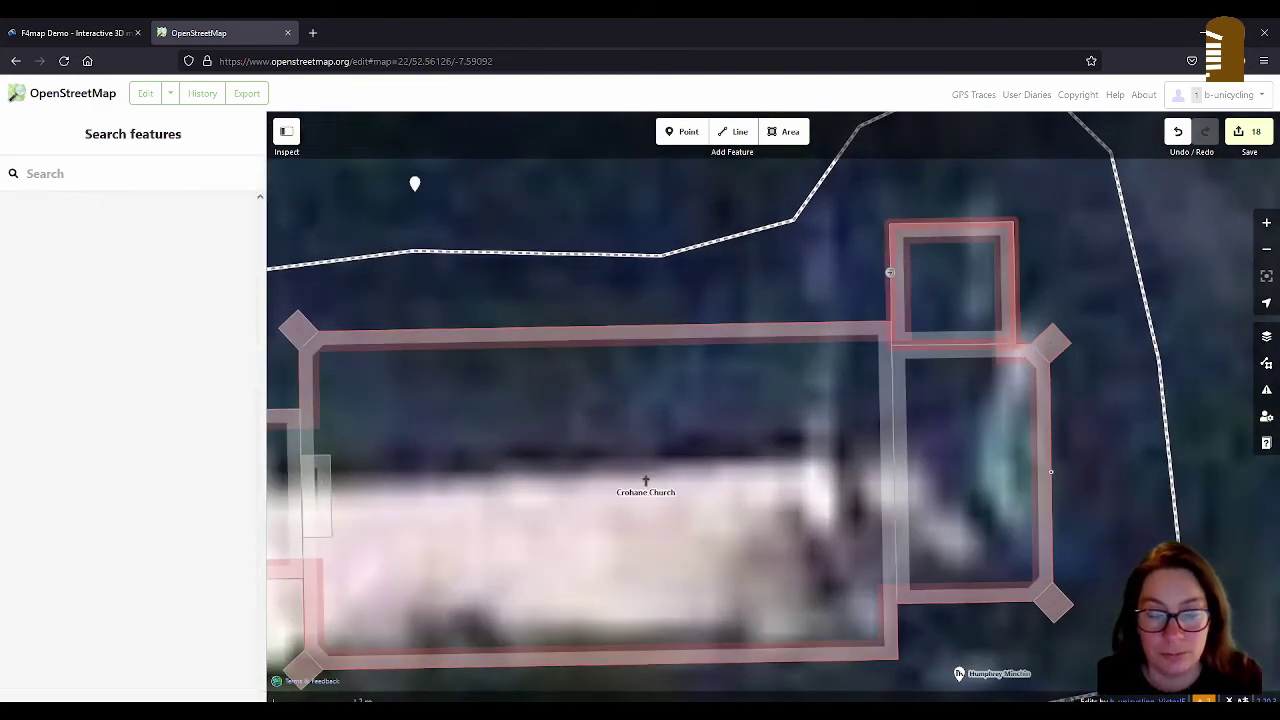
Step: Draw a short line running west from the north-east building part's entrance and set its feature type to Steps
{"action": "left_click", "coordinate": [735, 131]}
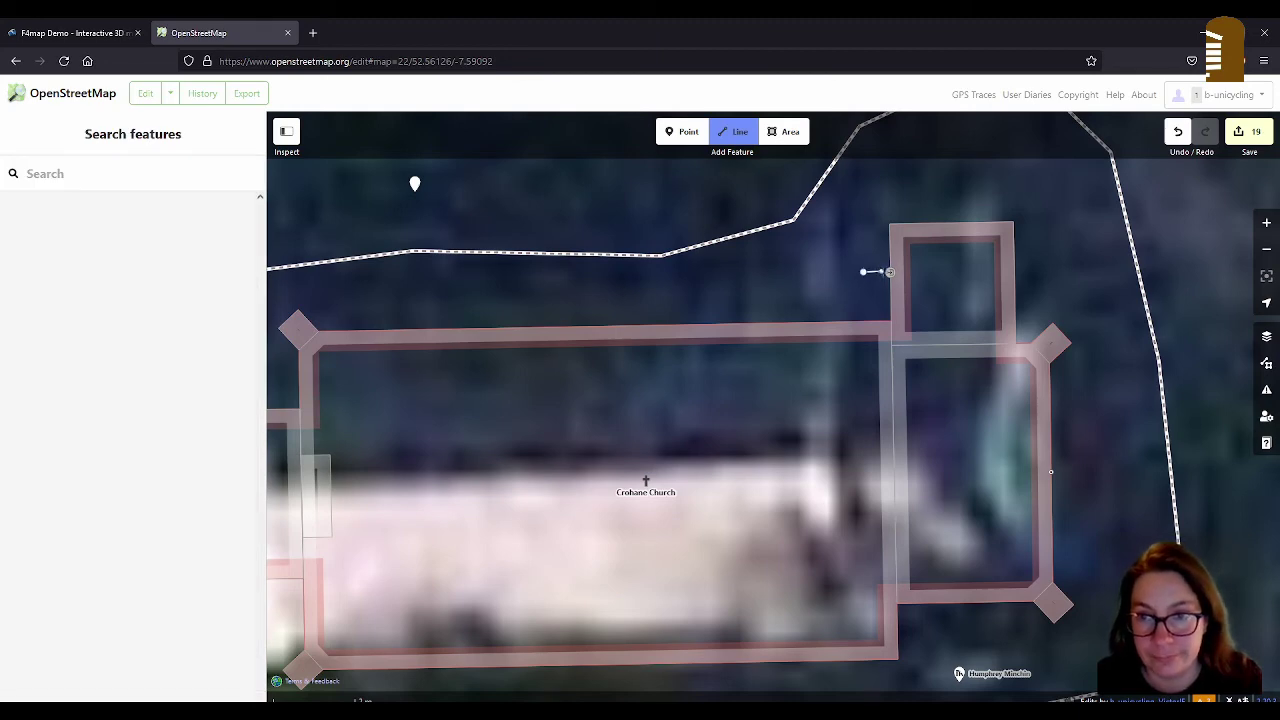
{"action": "key", "text": "Escape"}
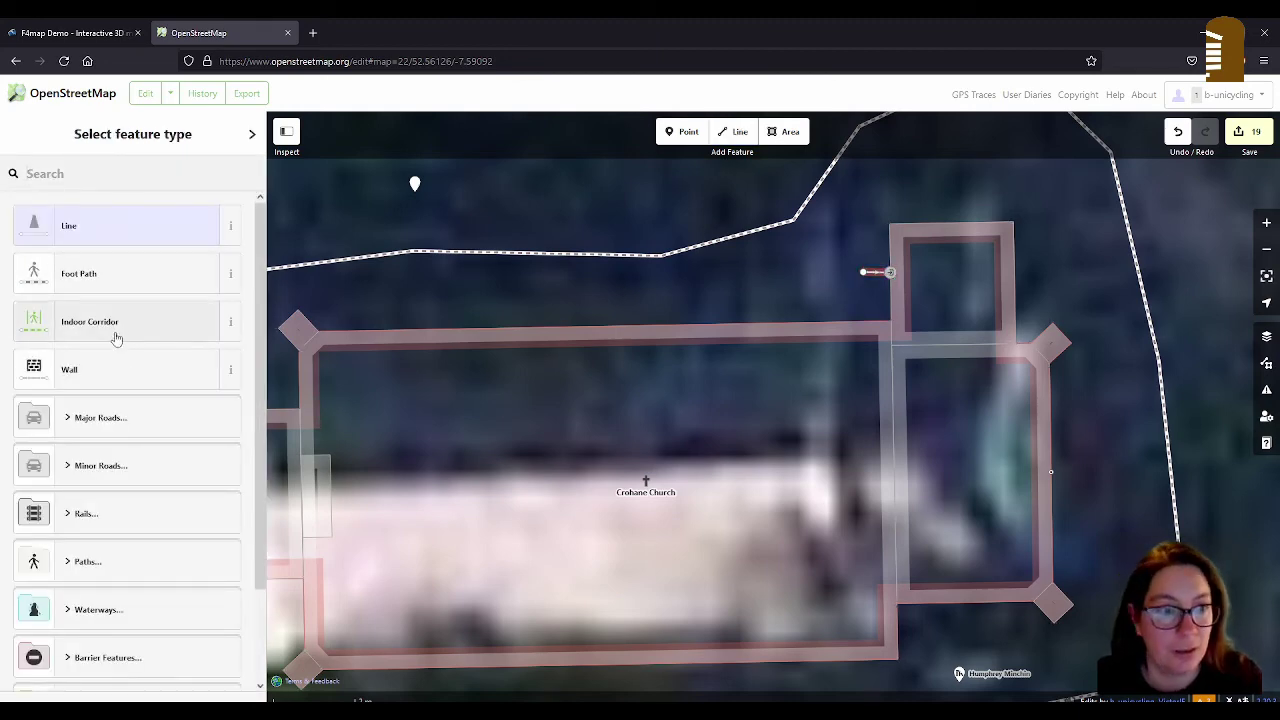
{"action": "type", "text": "ste"}
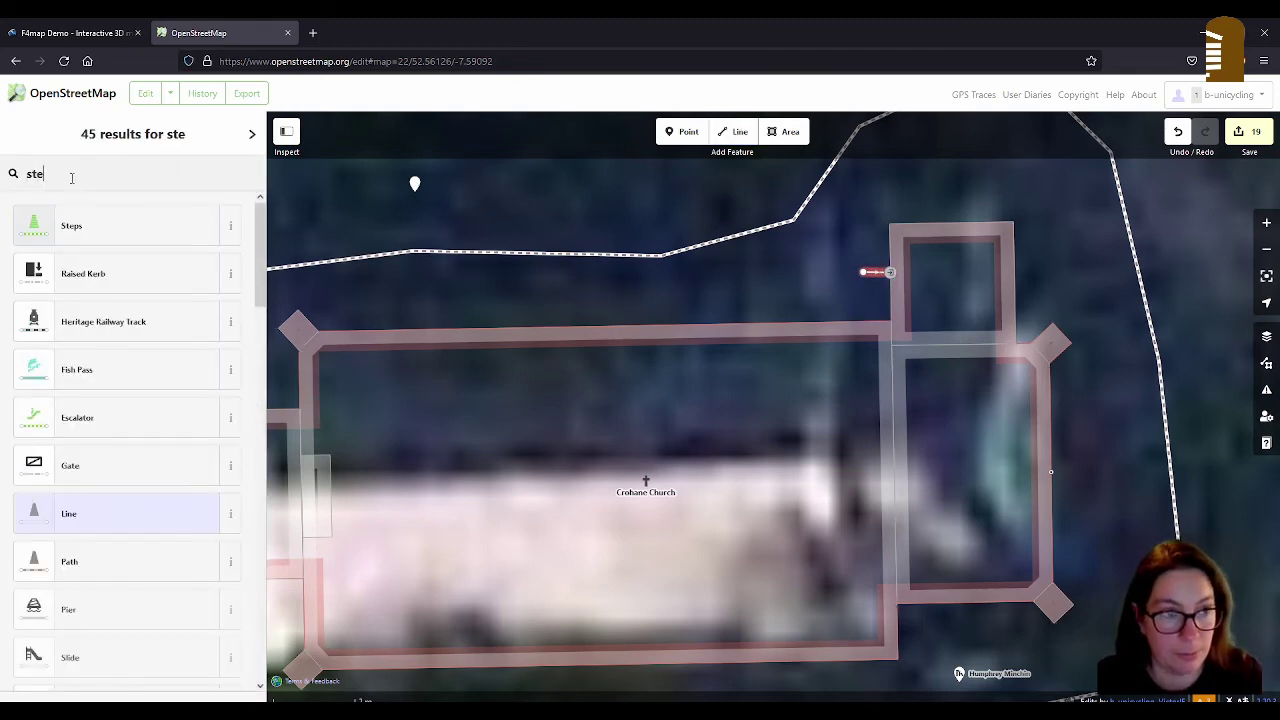
{"action": "left_click", "coordinate": [78, 226]}
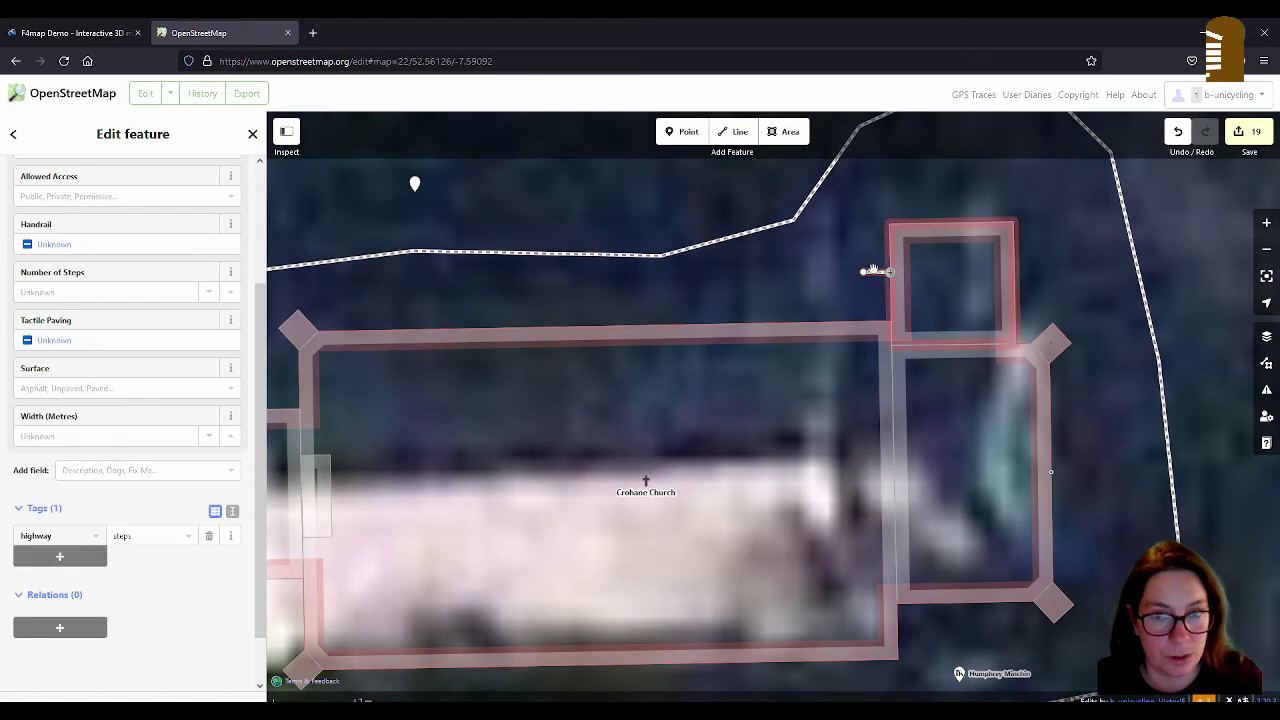
{"action": "scroll", "coordinate": [1026, 291], "scroll_direction": "down", "scroll_amount": 2}
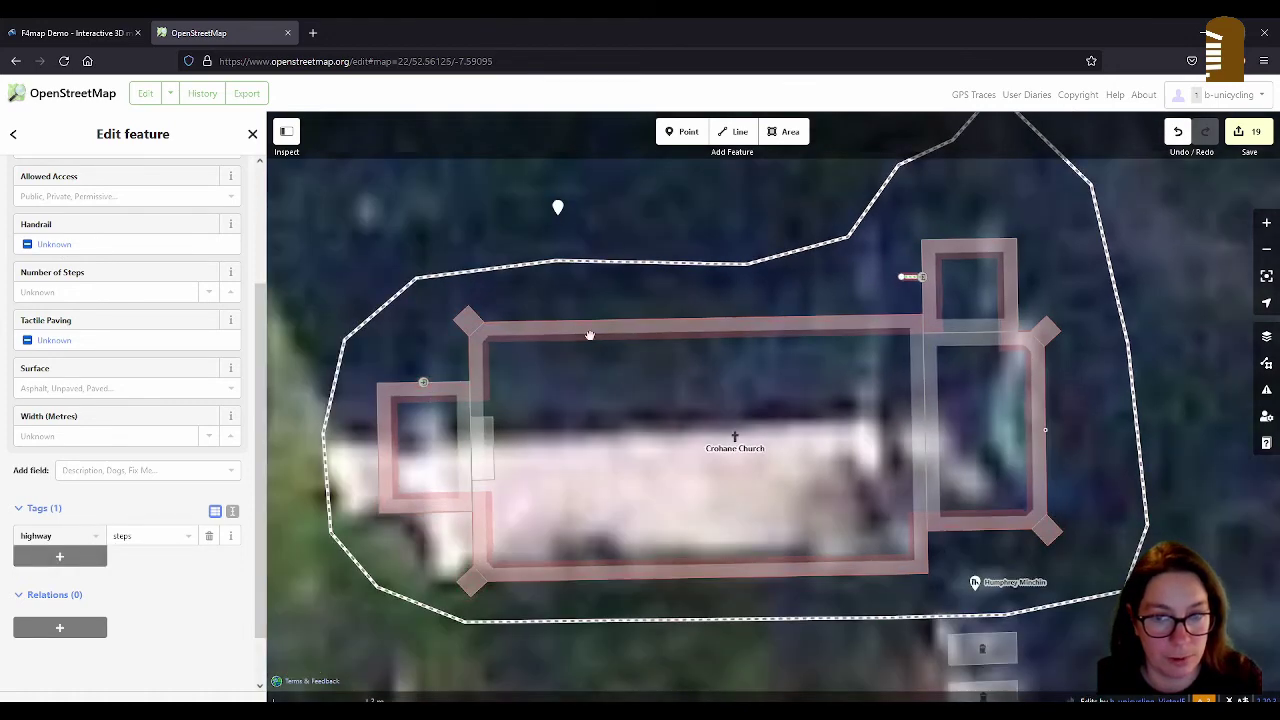
Step: Set the number of steps to 2 and tactile paving to No on the north-east building part's entrance steps
{"action": "scroll", "coordinate": [878, 258], "scroll_direction": "up", "scroll_amount": 5}
{"action": "key", "text": "Escape"}
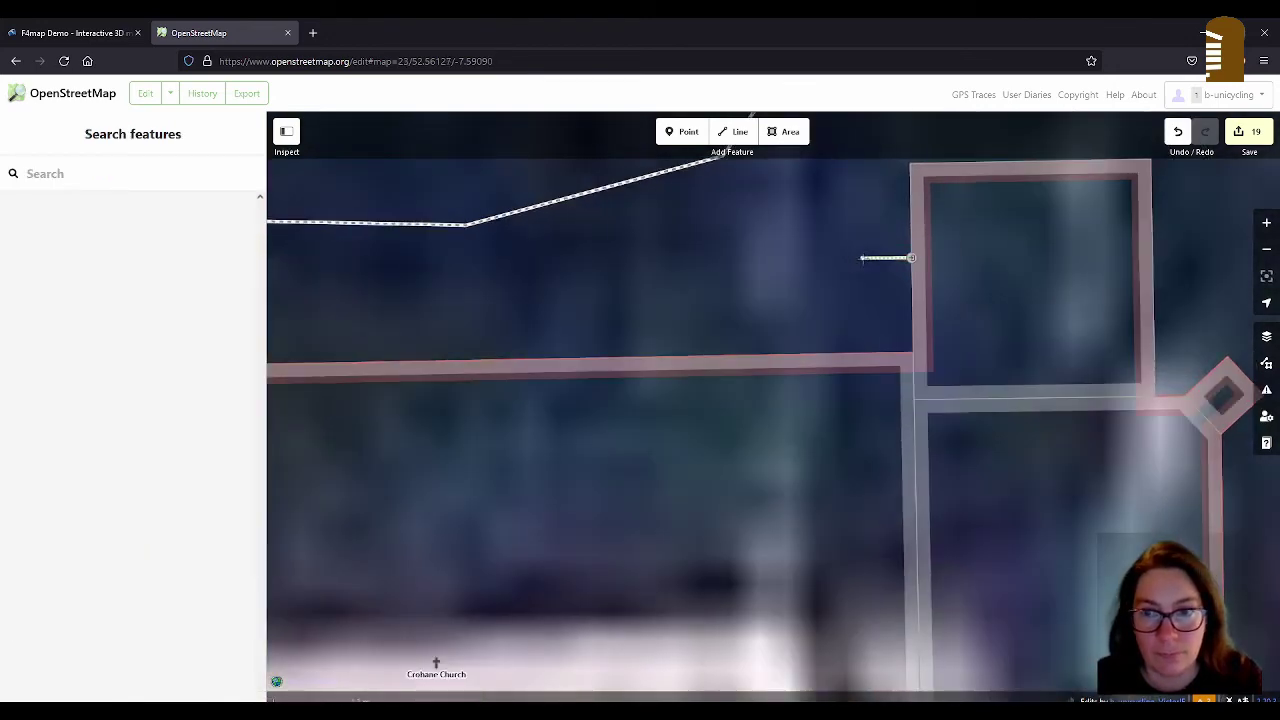
{"action": "left_click", "coordinate": [866, 258]}
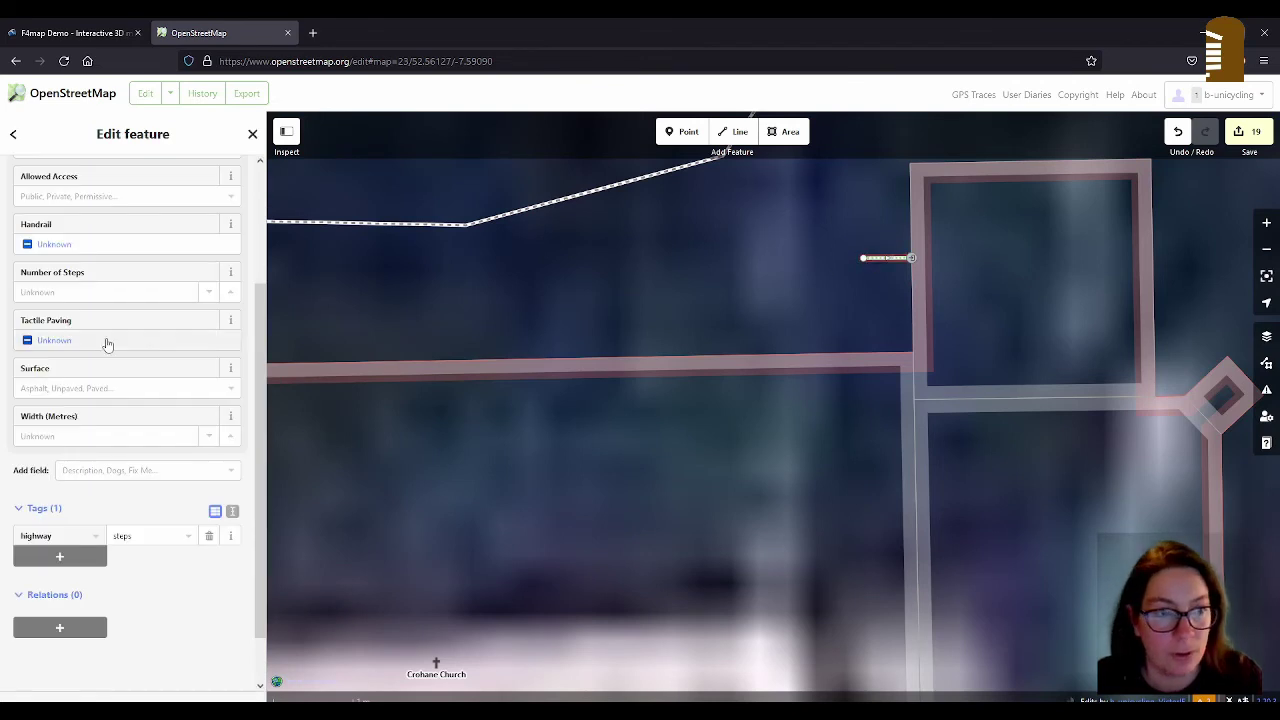
{"action": "left_click", "coordinate": [69, 289]}
{"action": "type", "text": "2"}
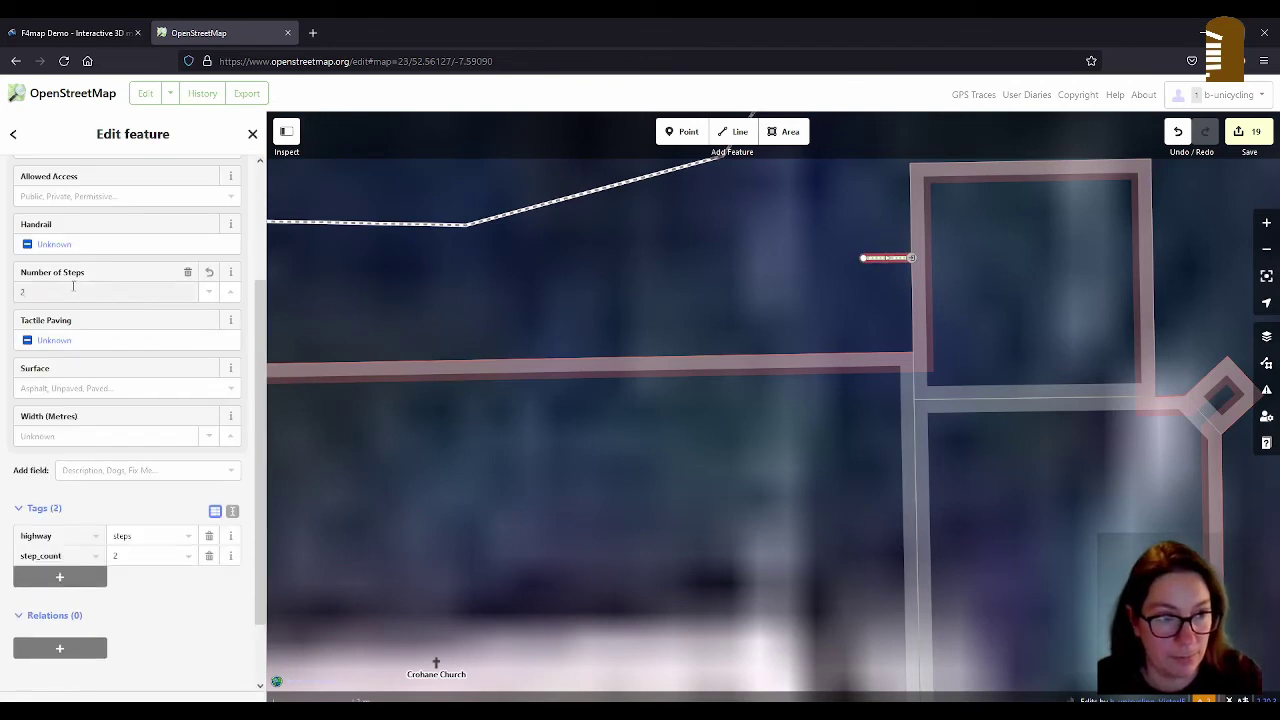
{"action": "left_click", "coordinate": [60, 342]}
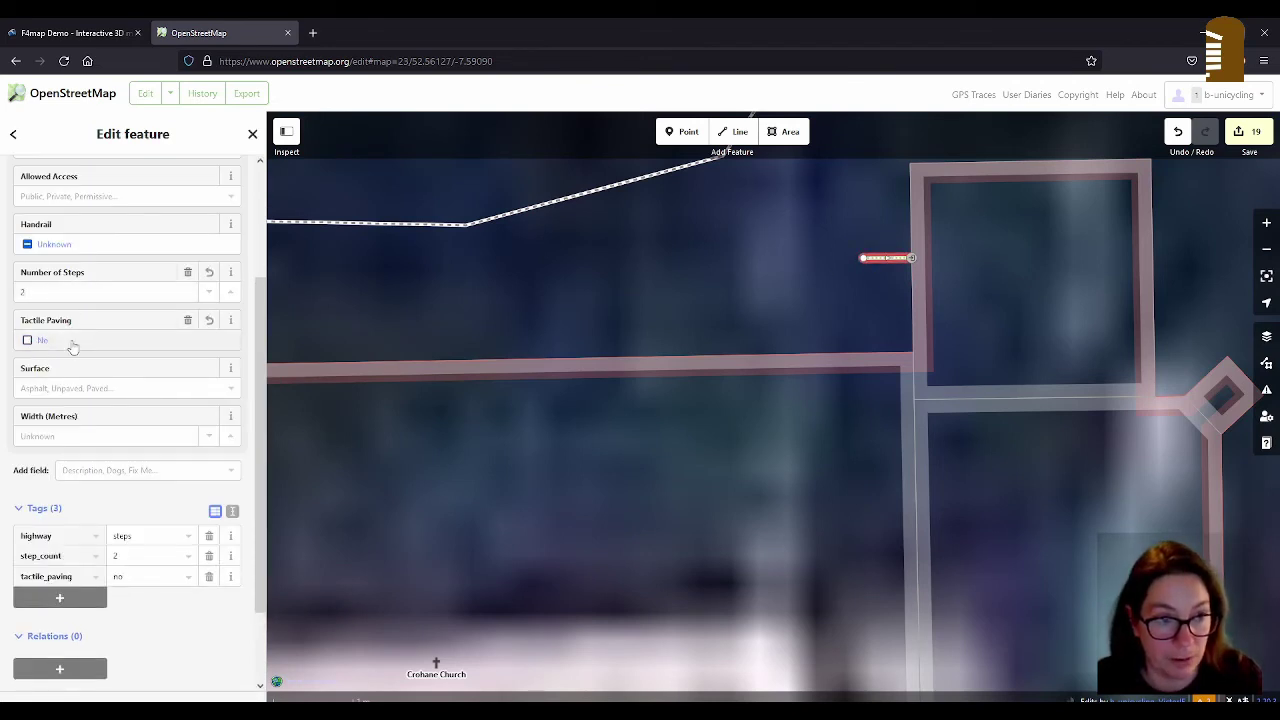
{"action": "left_click", "coordinate": [45, 342]}
{"action": "left_click", "coordinate": [680, 292]}
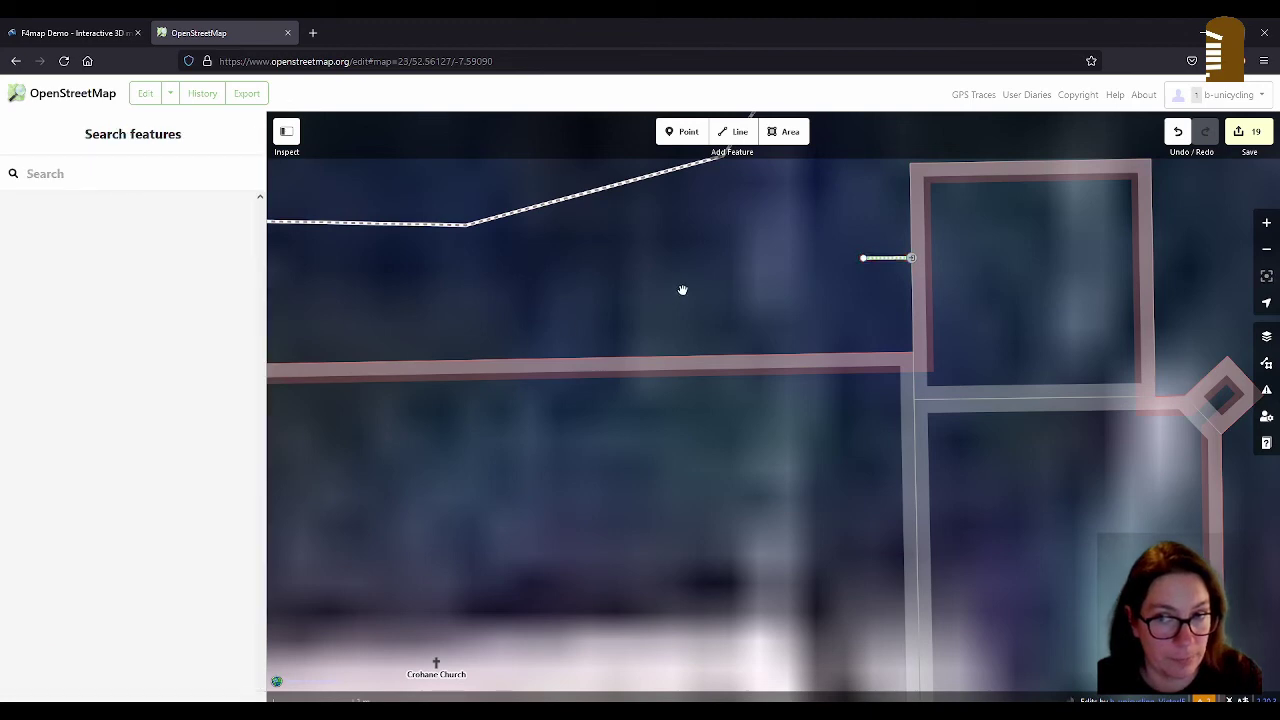
Step: Draw a line from the west end of the entrance steps to the path around the church and make it a Foot Path
{"action": "scroll", "coordinate": [682, 290], "scroll_direction": "down", "scroll_amount": 5}
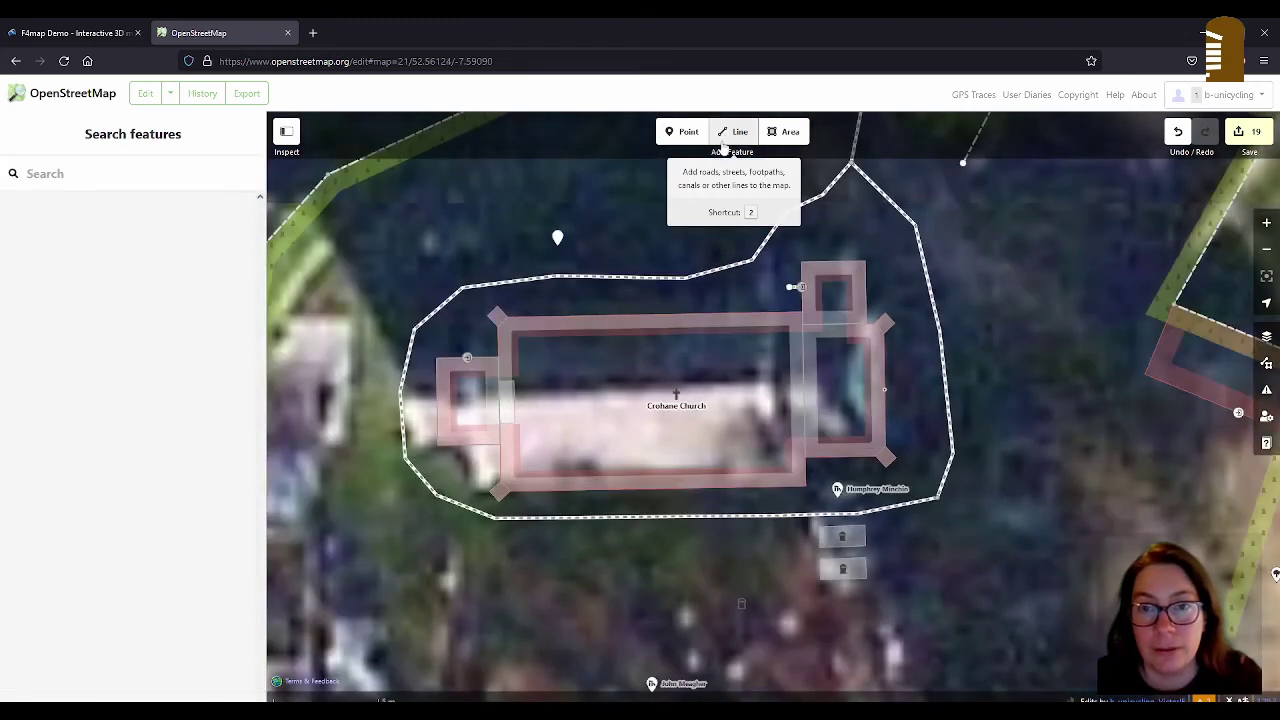
{"action": "left_click", "coordinate": [733, 132]}
{"action": "left_click", "coordinate": [795, 287]}
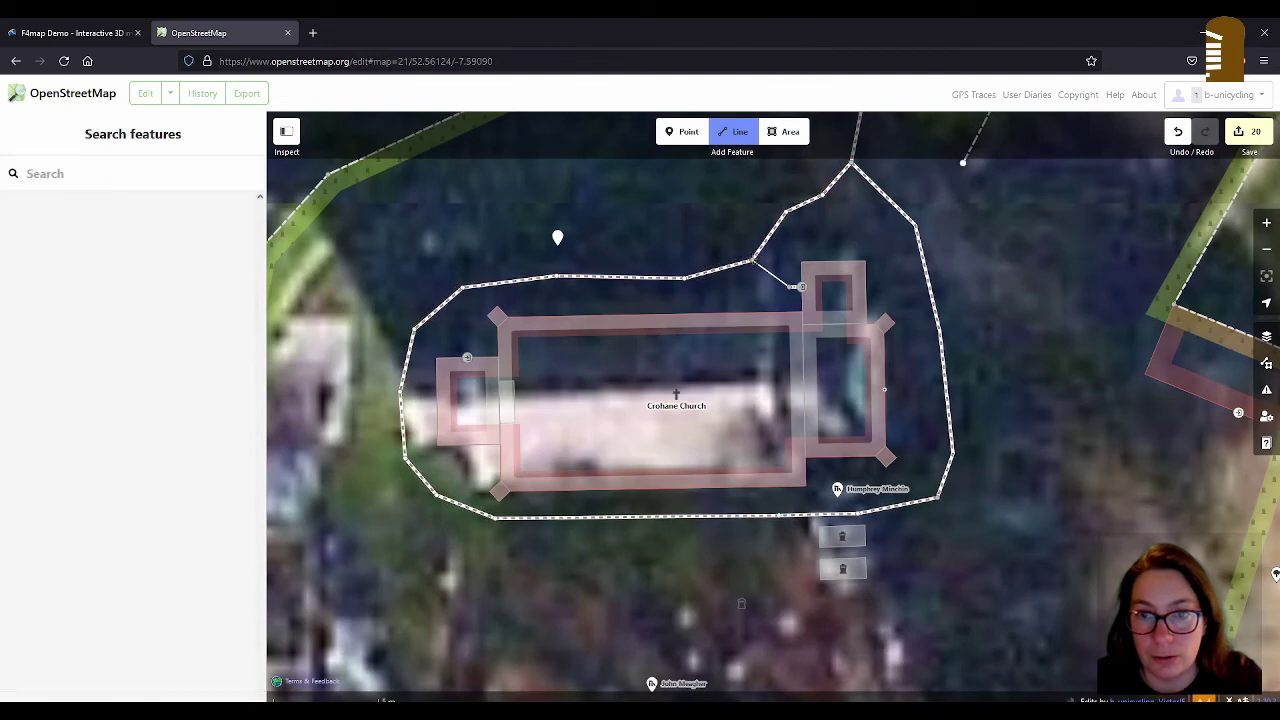
{"action": "double_click", "coordinate": [753, 262]}
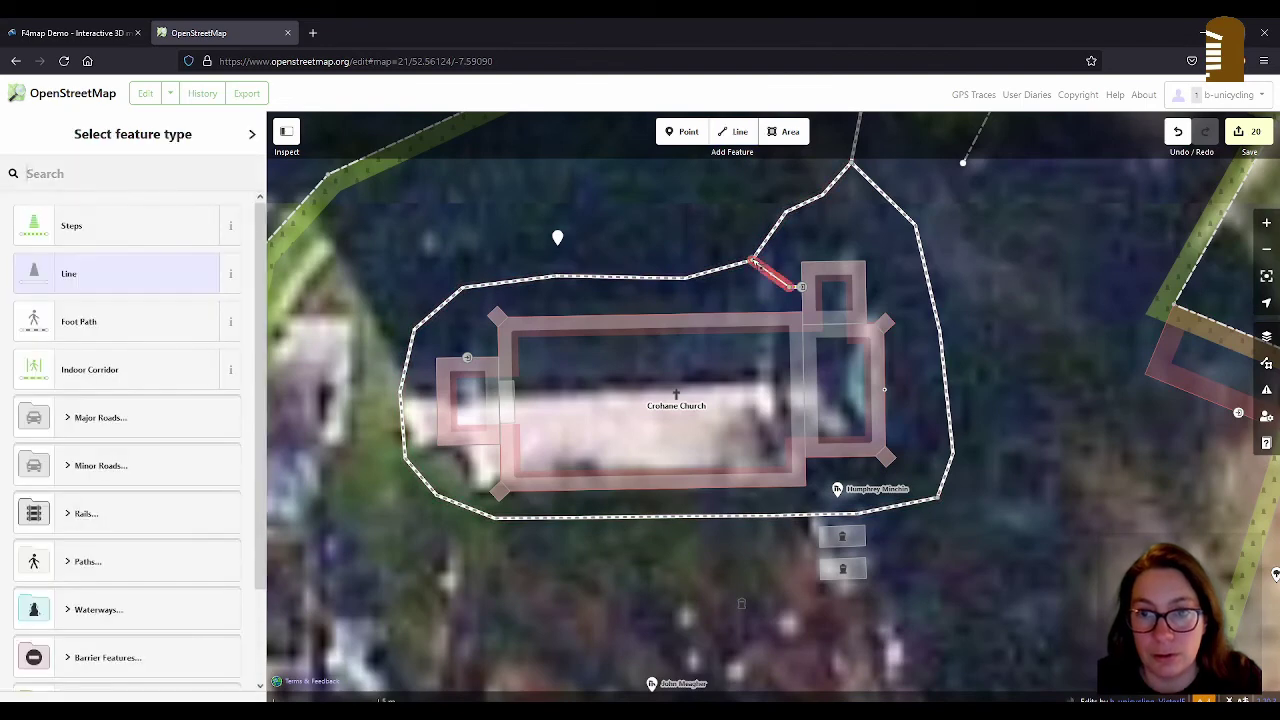
{"action": "left_click", "coordinate": [92, 322]}
{"action": "left_click", "coordinate": [694, 202]}
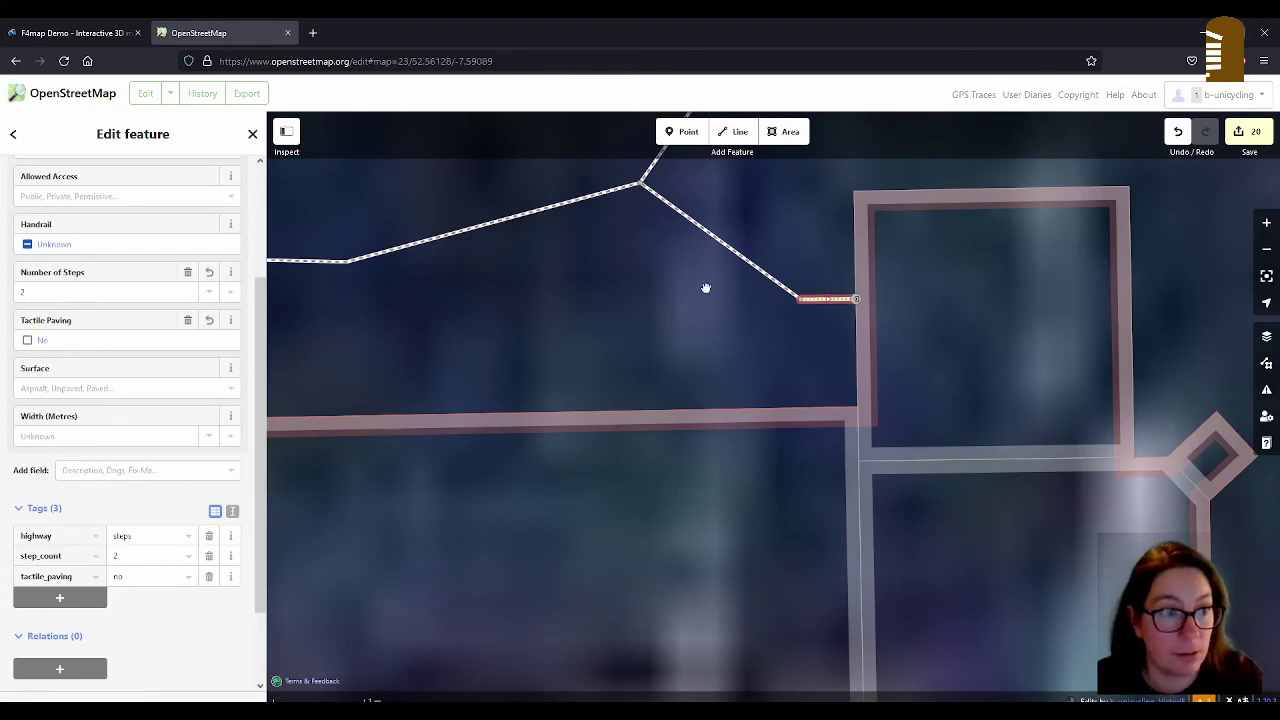
Step: Set the handrail option for the steps at the north-east building part's entrance
{"action": "scroll", "coordinate": [177, 431], "scroll_direction": "up", "scroll_amount": 3}
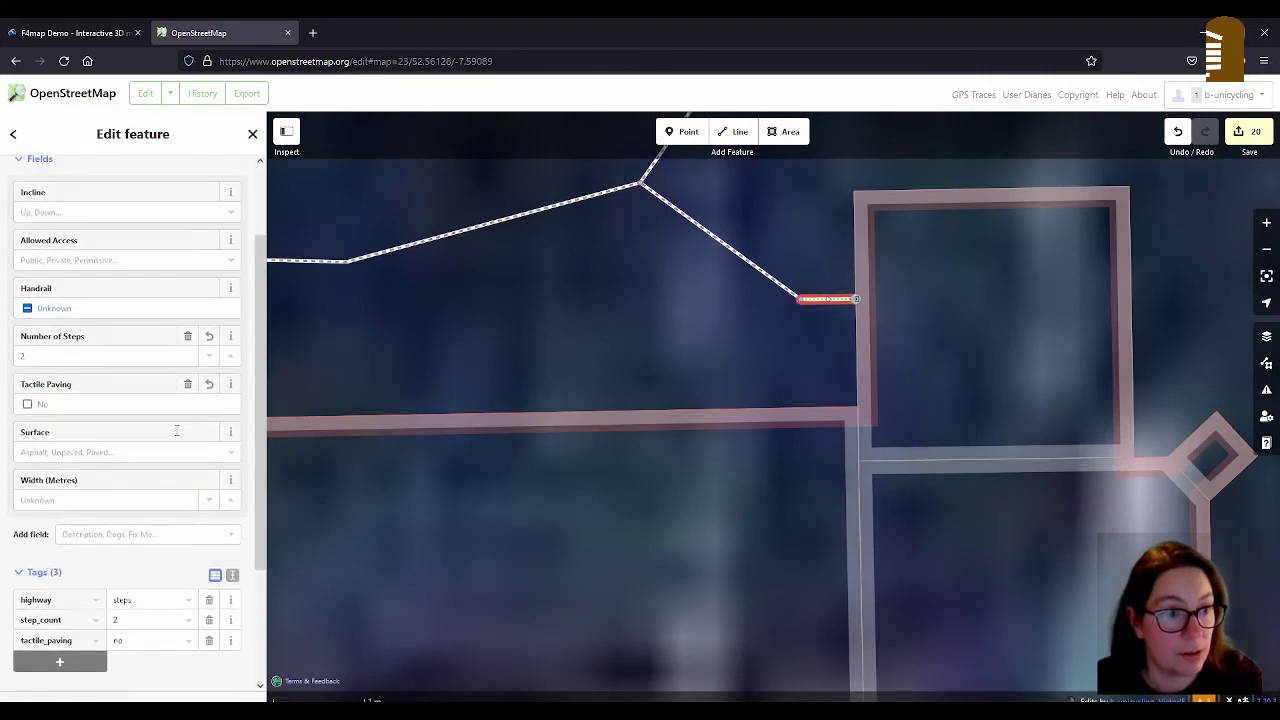
{"action": "left_click", "coordinate": [36, 315]}
{"action": "left_click", "coordinate": [36, 315]}
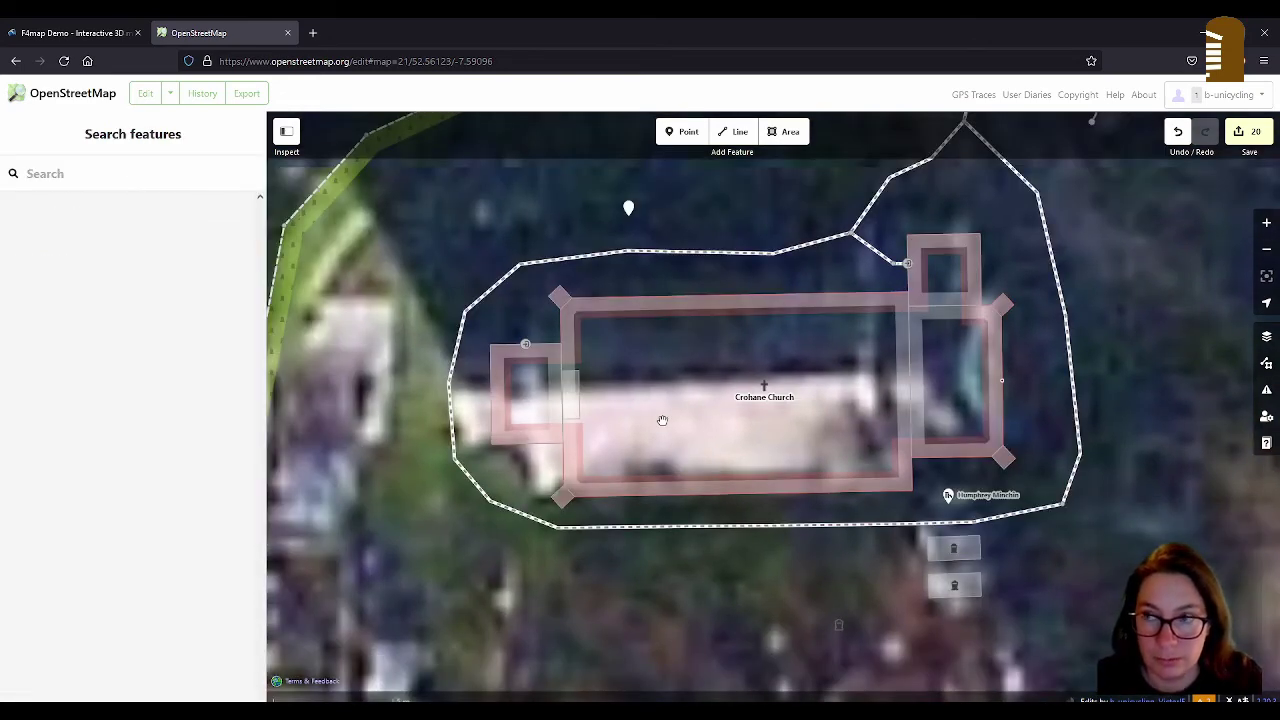
Step: Check the upload issues and delete the area without descriptive tags along the west porch's east wall
{"action": "left_click", "coordinate": [1249, 131]}
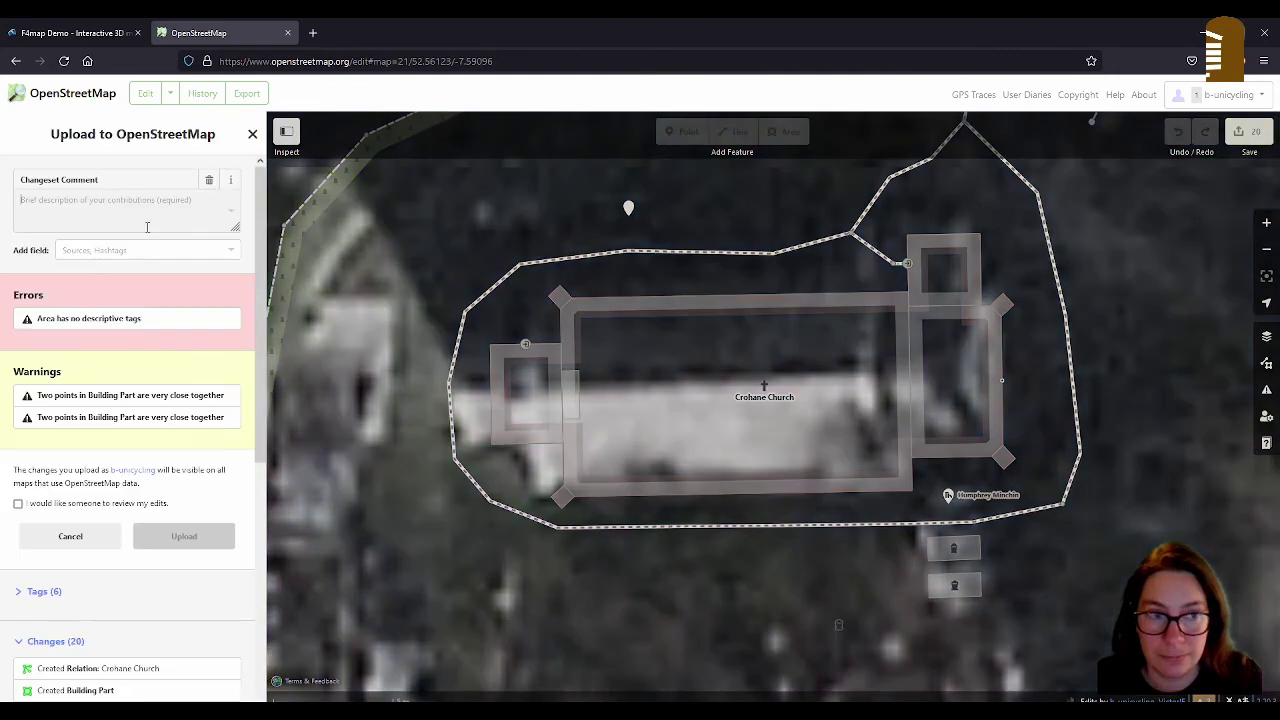
{"action": "left_click", "coordinate": [118, 320]}
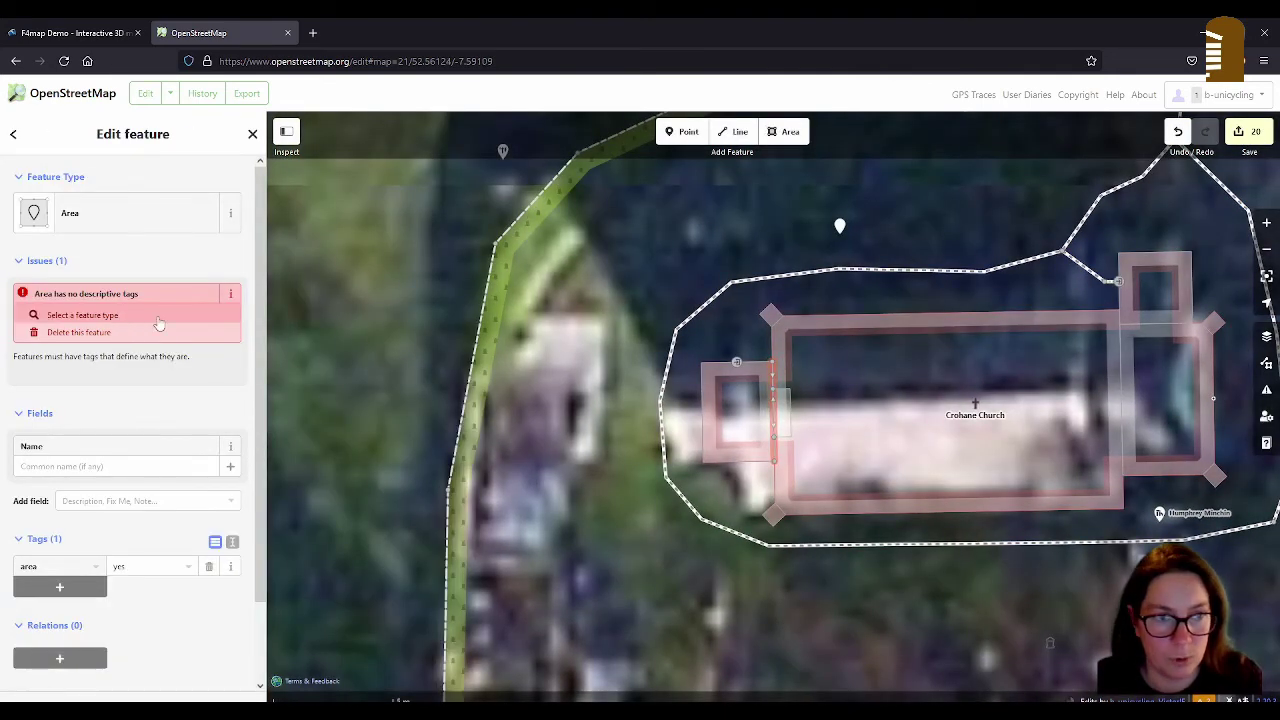
{"action": "scroll", "coordinate": [785, 410], "scroll_direction": "up", "scroll_amount": 4}
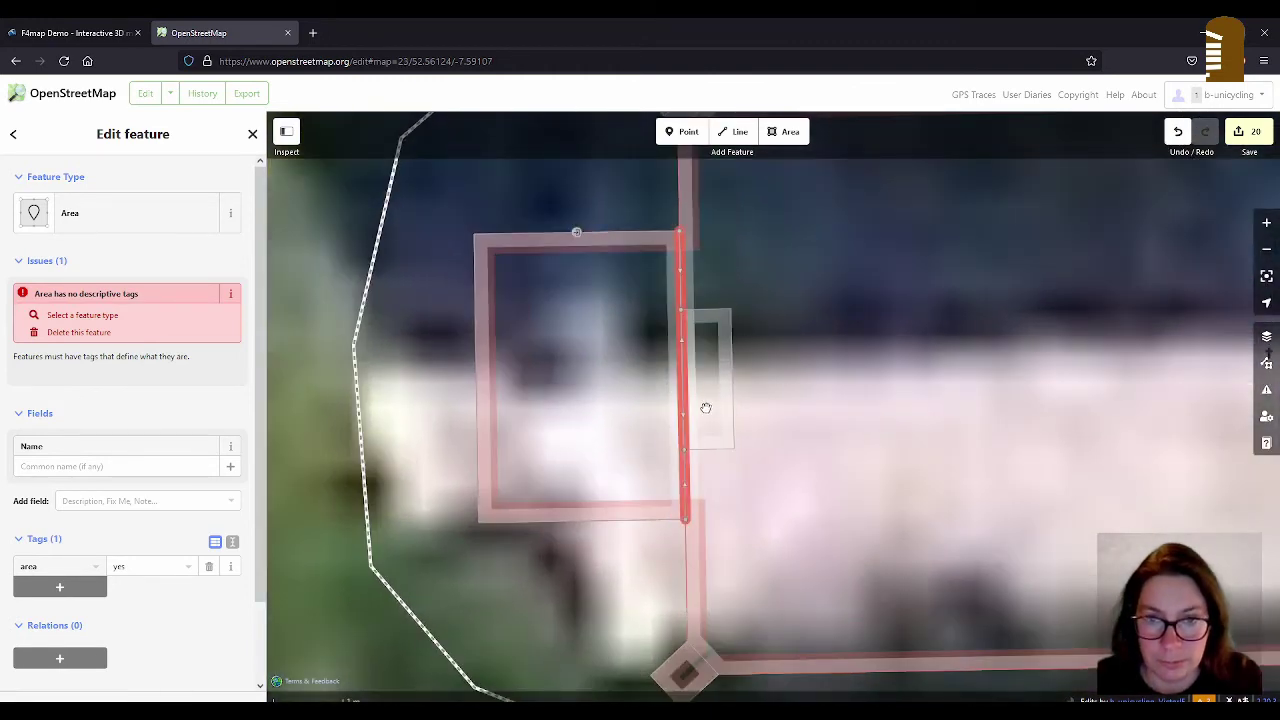
{"action": "left_click", "coordinate": [81, 333]}
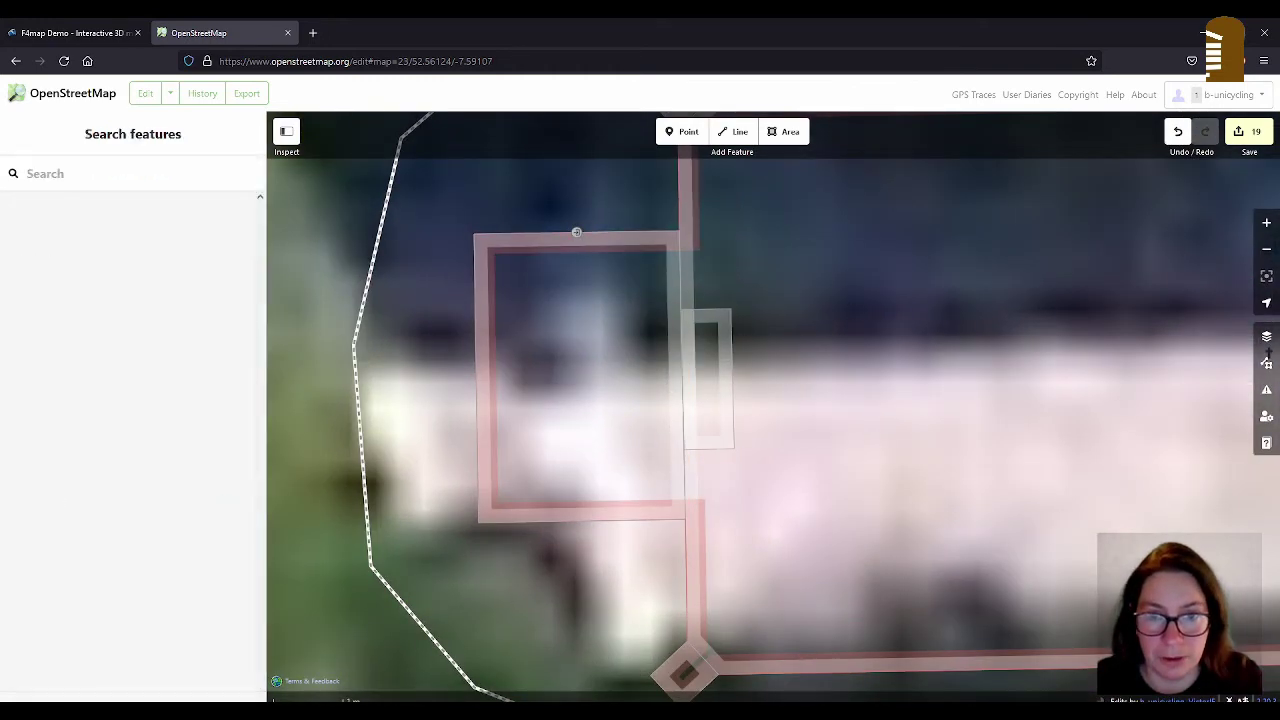
{"action": "scroll", "coordinate": [770, 340], "scroll_direction": "down", "scroll_amount": 2}
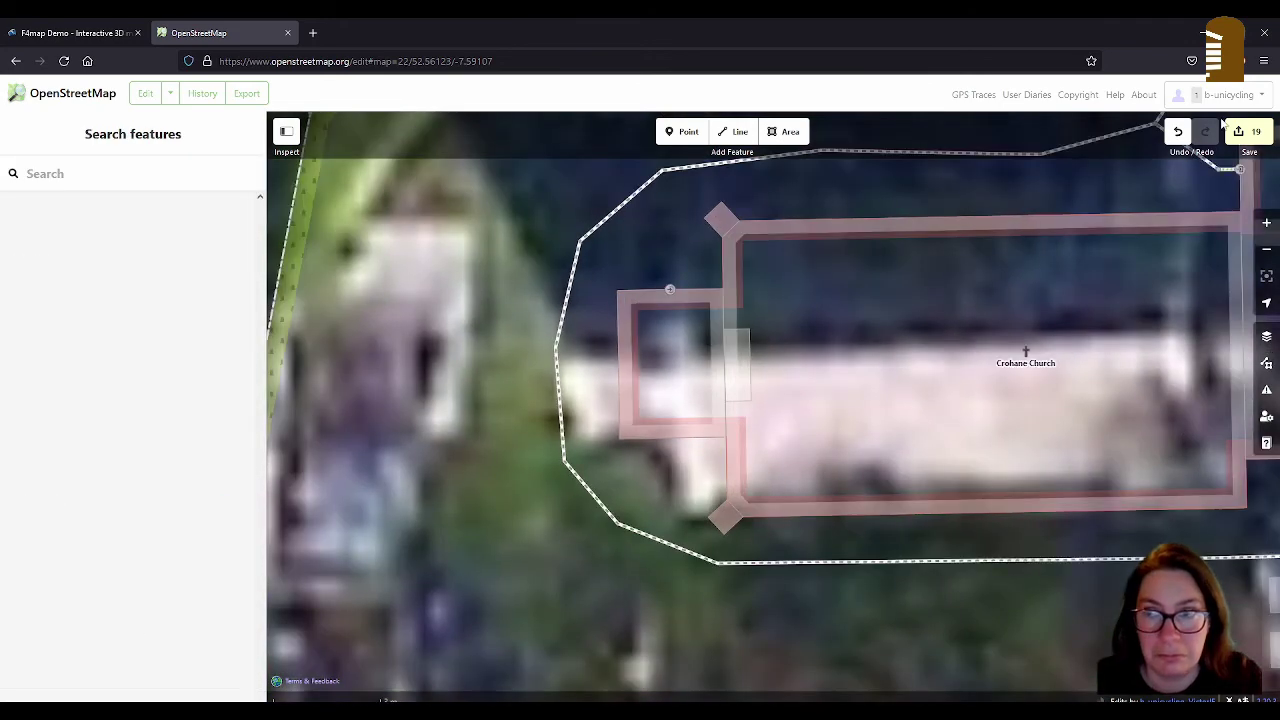
Step: Inspect the close-points warning on the small north-east building part and ignore the issue
{"action": "left_click", "coordinate": [1249, 131]}
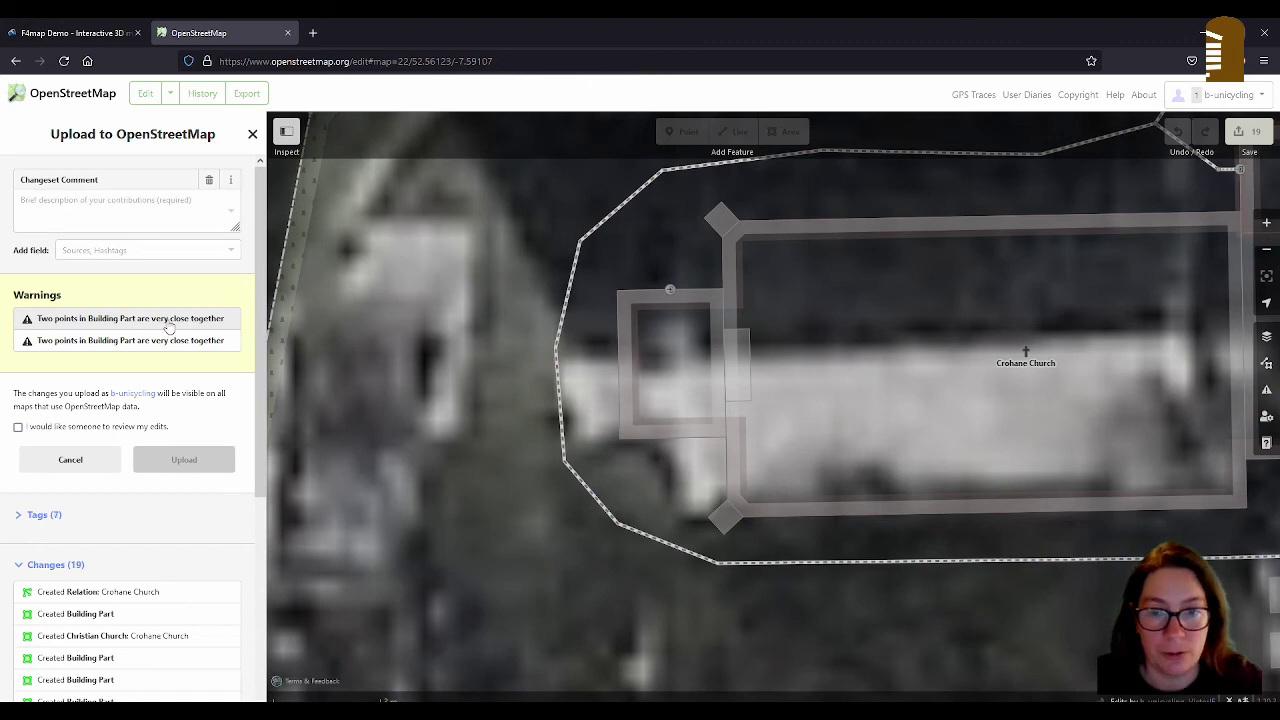
{"action": "left_click", "coordinate": [170, 320]}
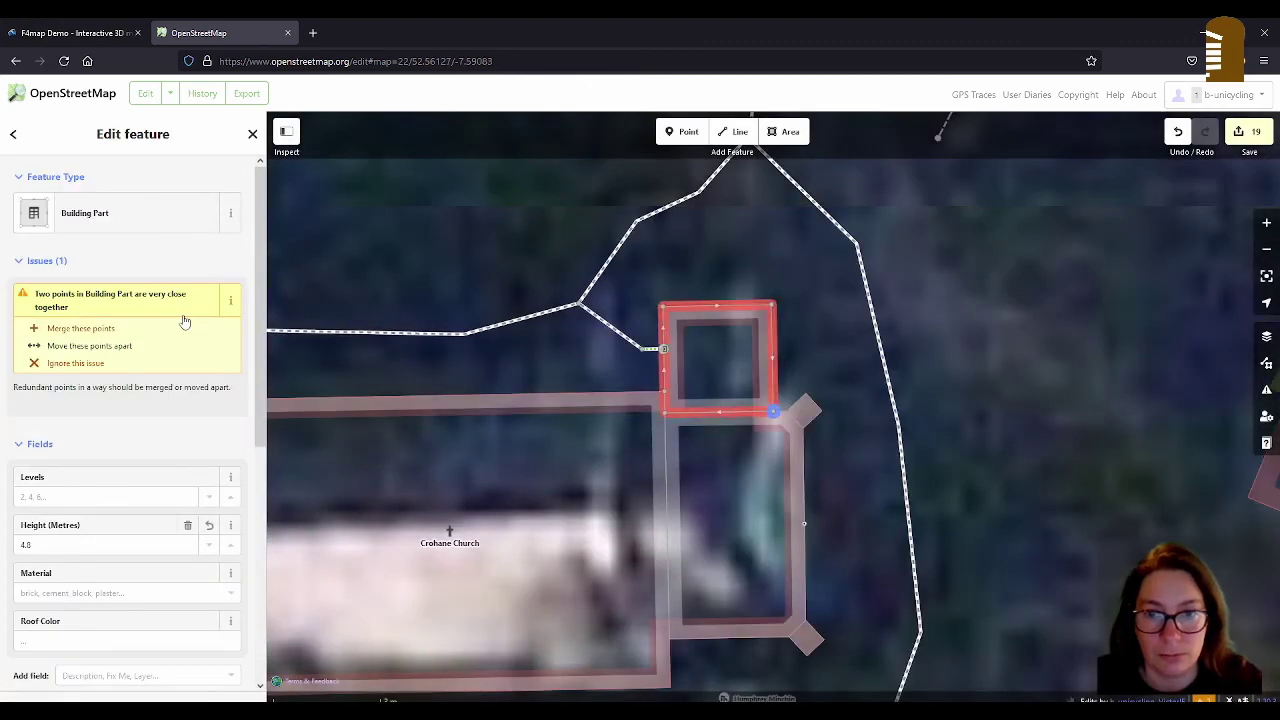
{"action": "scroll", "coordinate": [777, 402], "scroll_direction": "up", "scroll_amount": 5}
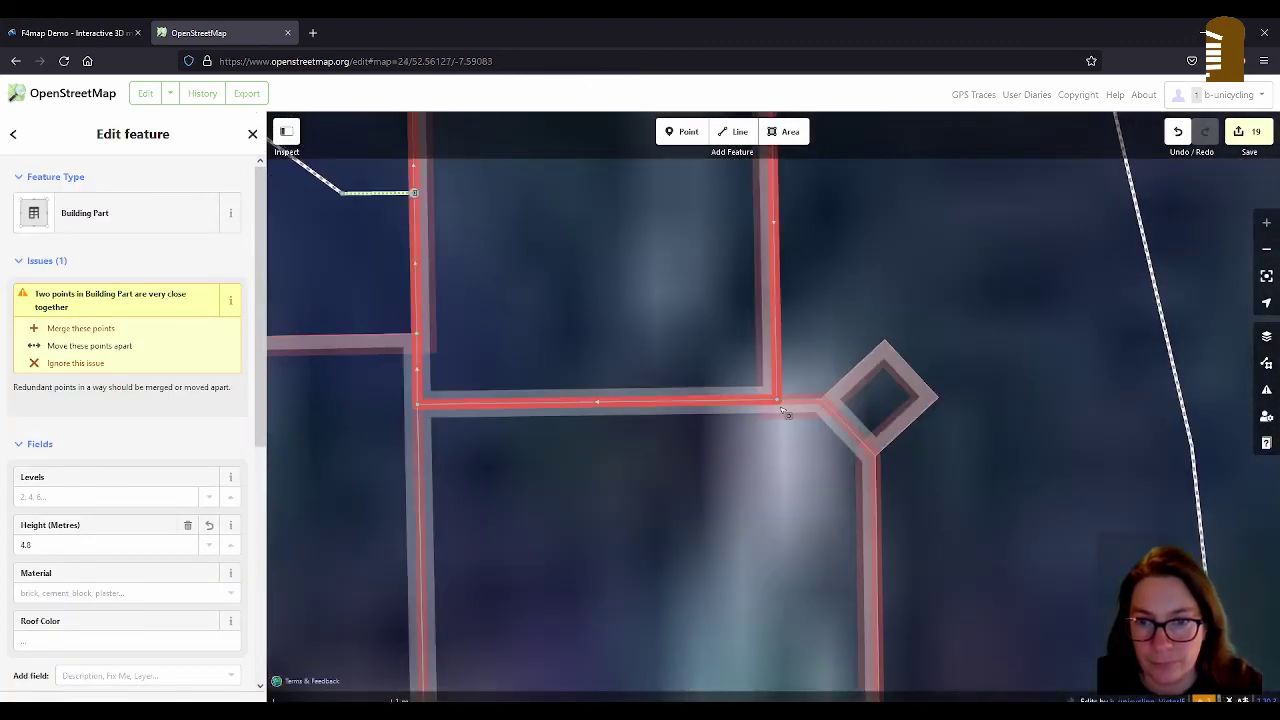
{"action": "scroll", "coordinate": [842, 400], "scroll_direction": "down", "scroll_amount": 6}
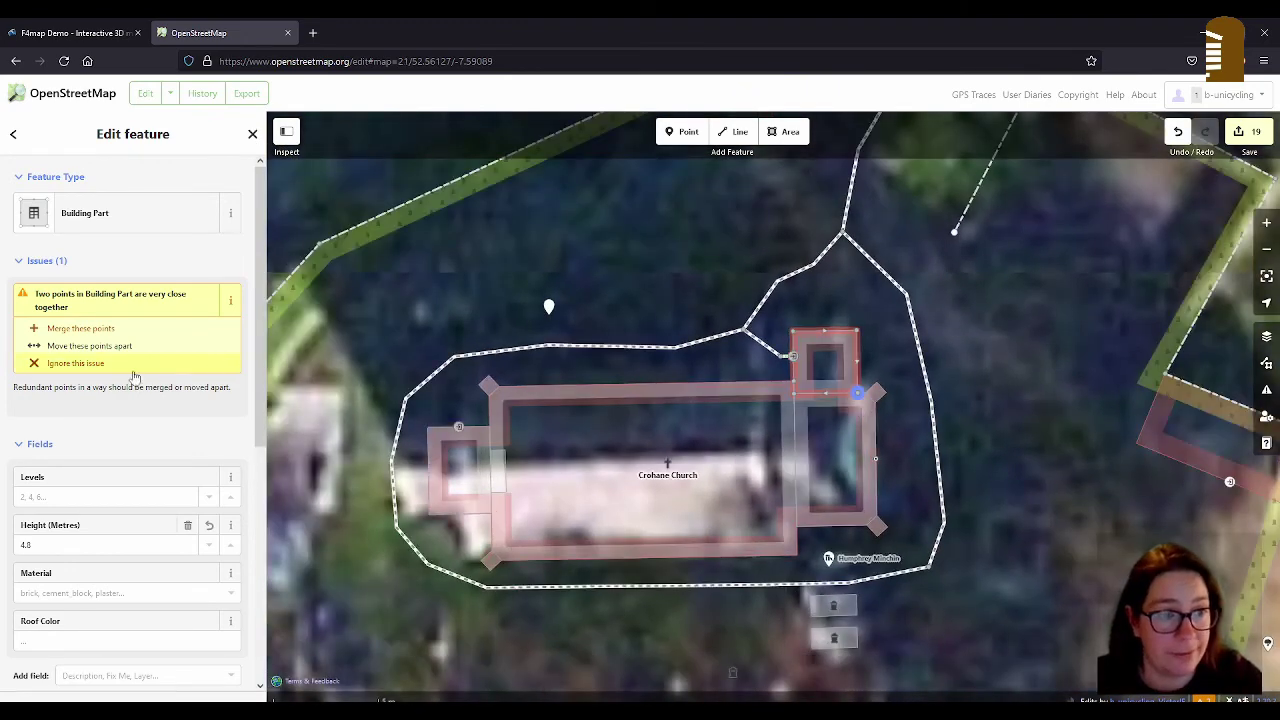
{"action": "left_click", "coordinate": [128, 362]}
Step: Open the remaining close-points warning on the east building part and ignore the issue
{"action": "left_click", "coordinate": [1249, 131]}
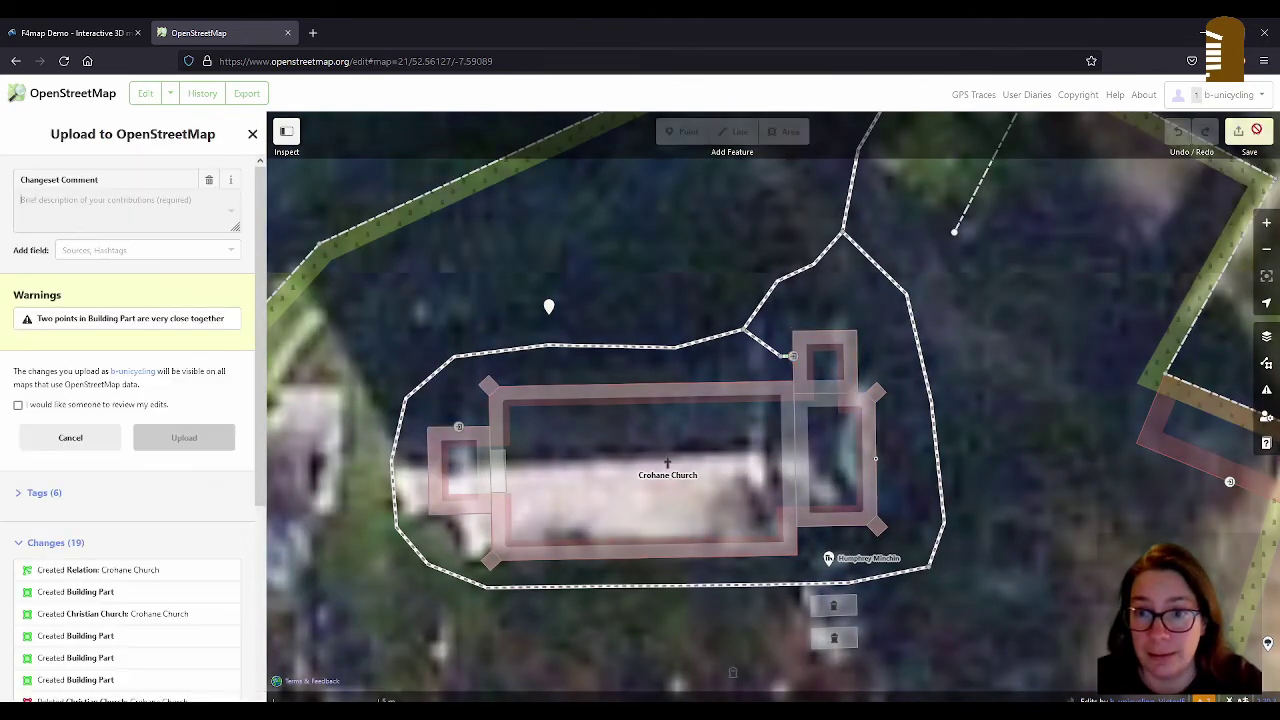
{"action": "left_click", "coordinate": [148, 320]}
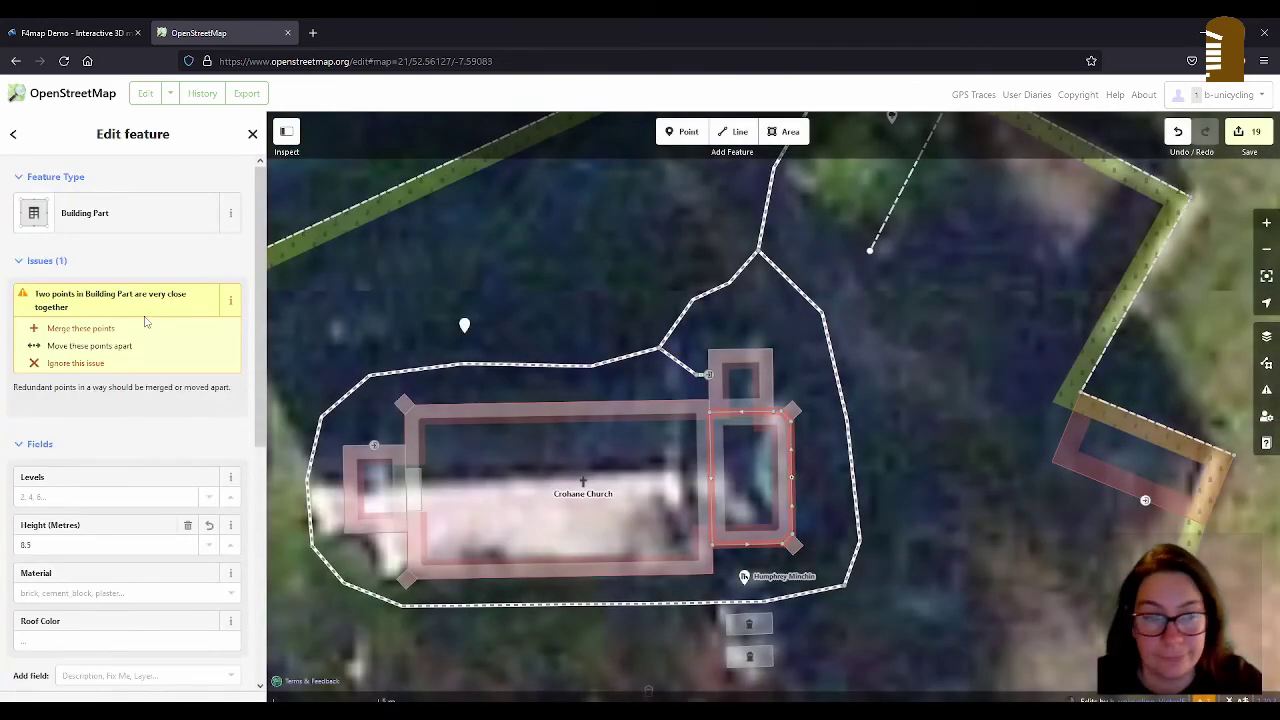
{"action": "left_click", "coordinate": [63, 364]}
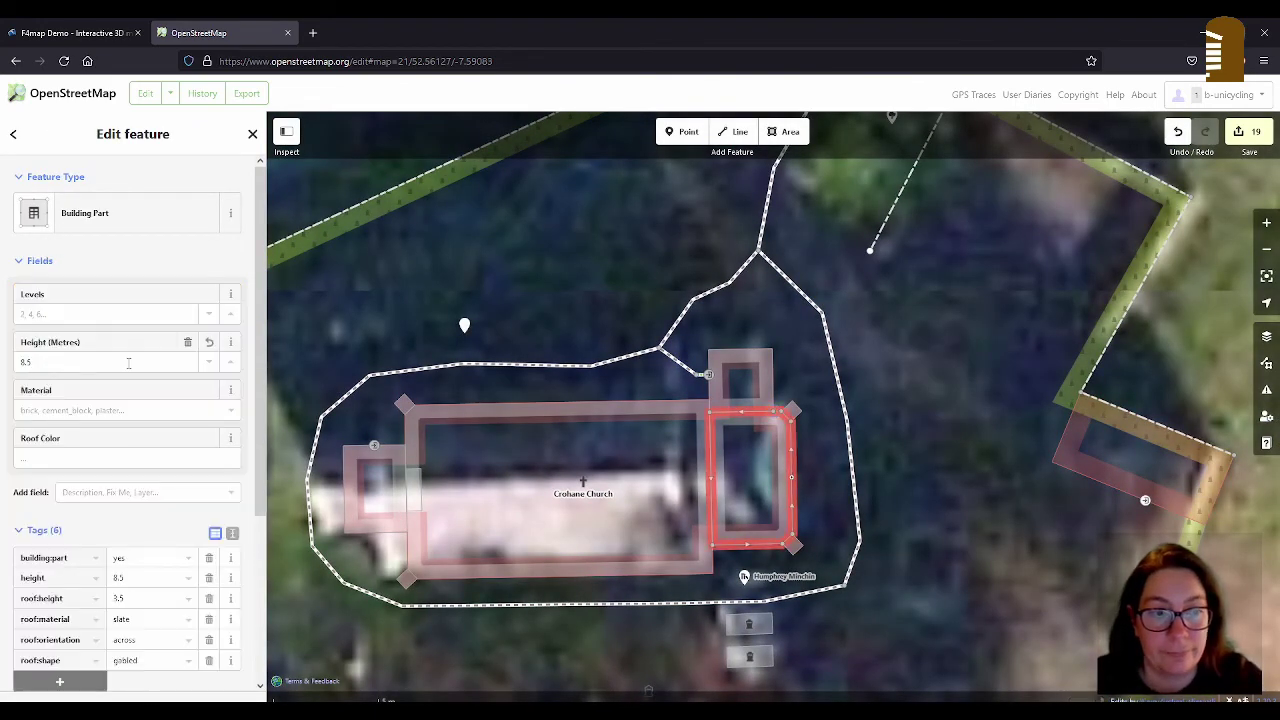
{"action": "left_click", "coordinate": [946, 351]}
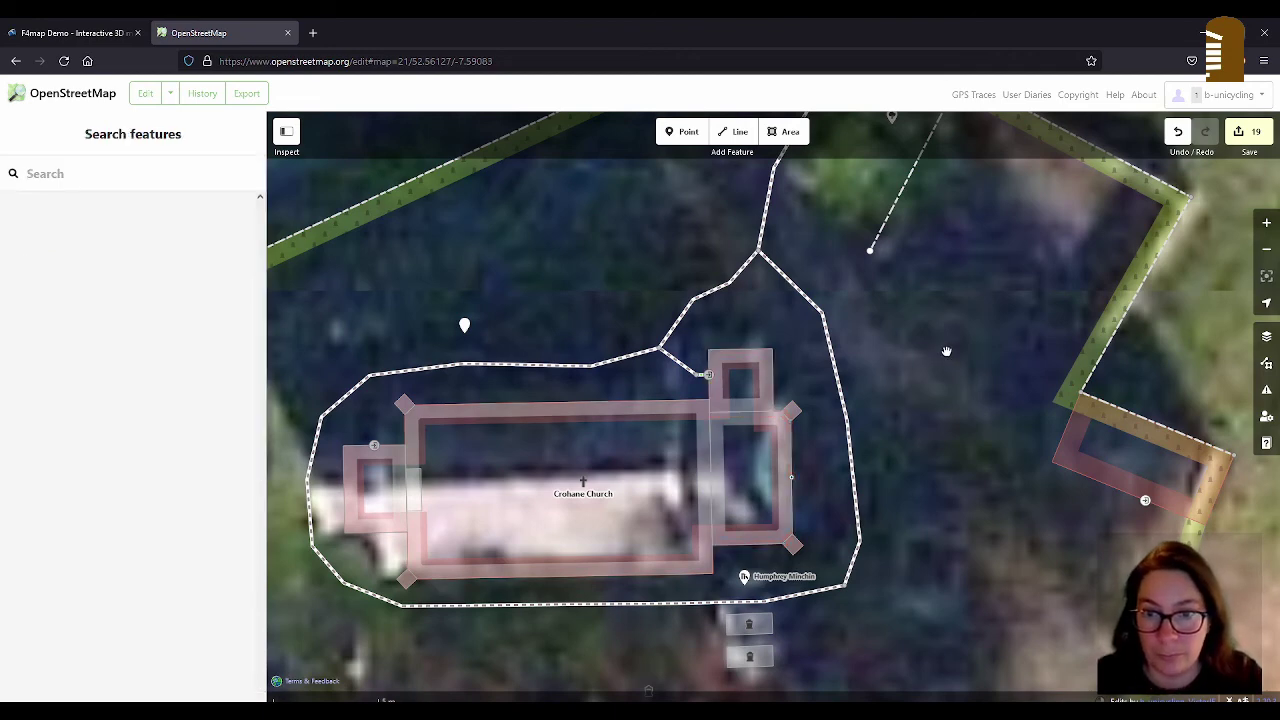
Step: Start the upload and enter the changeset comment "added 3D tags #Derrynaflantrail"
{"action": "left_click", "coordinate": [1249, 135]}
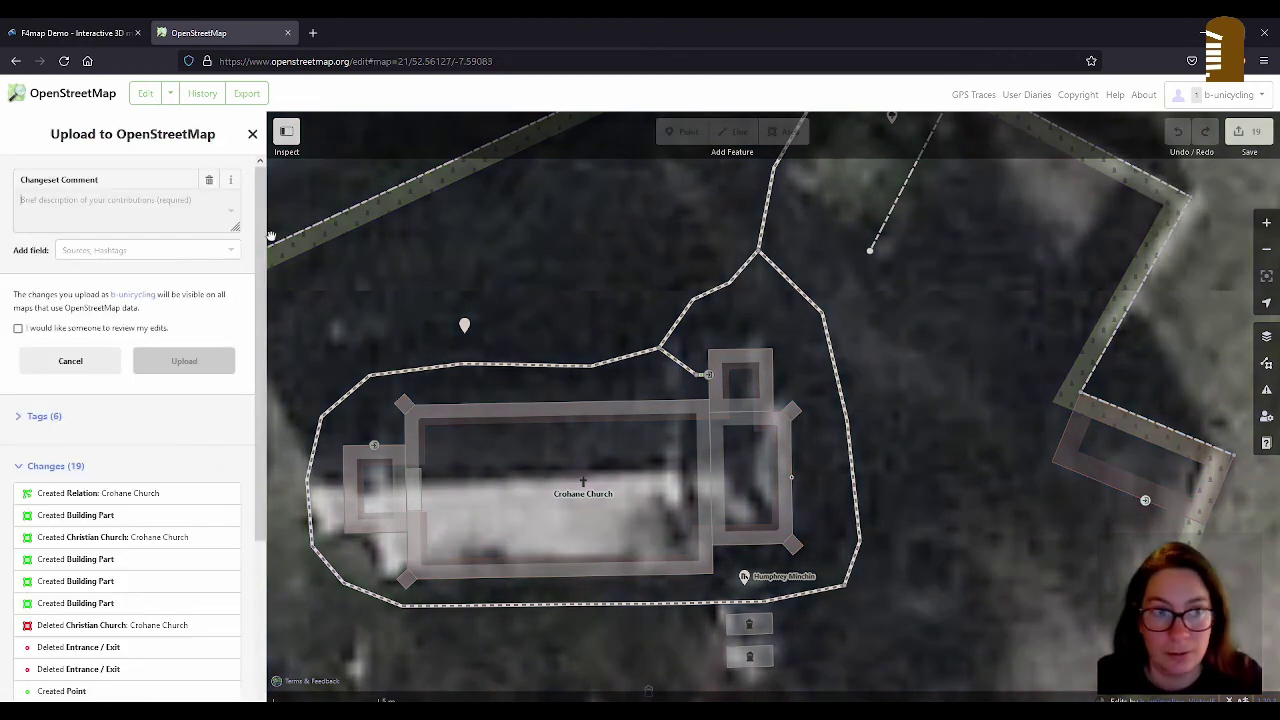
{"action": "type", "text": "added 3D tags"}
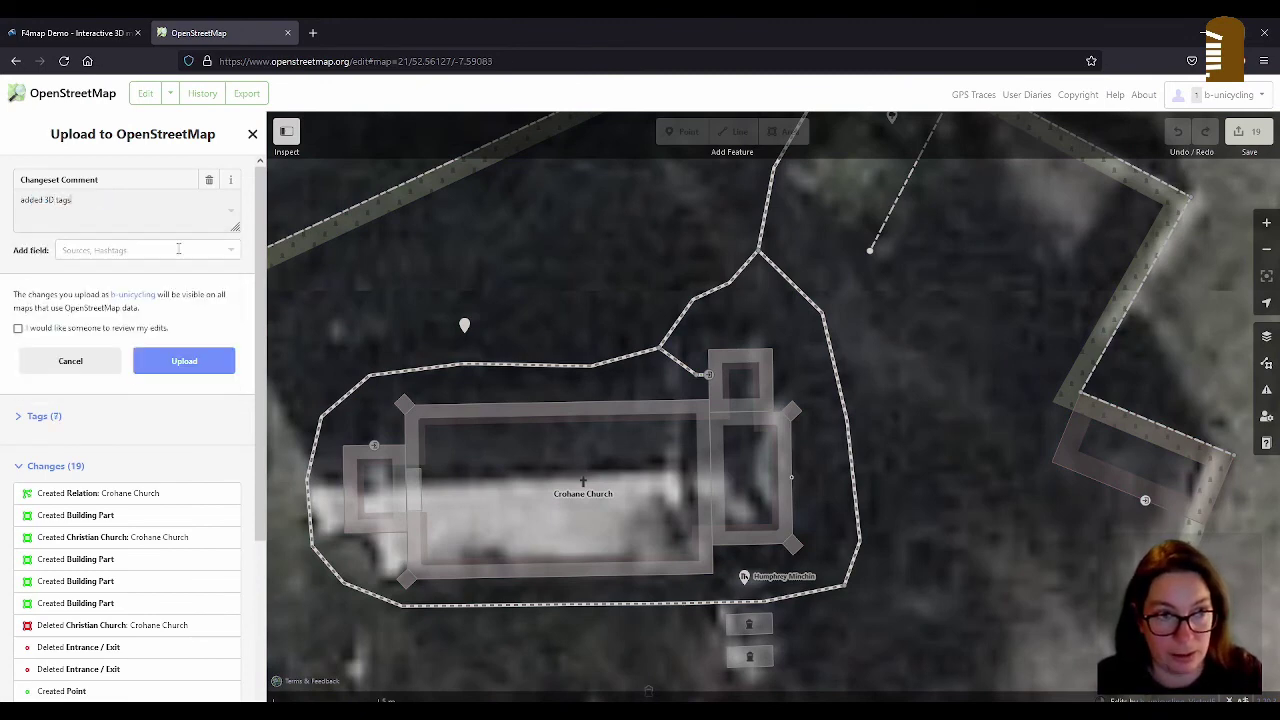
{"action": "left_click", "coordinate": [178, 249]}
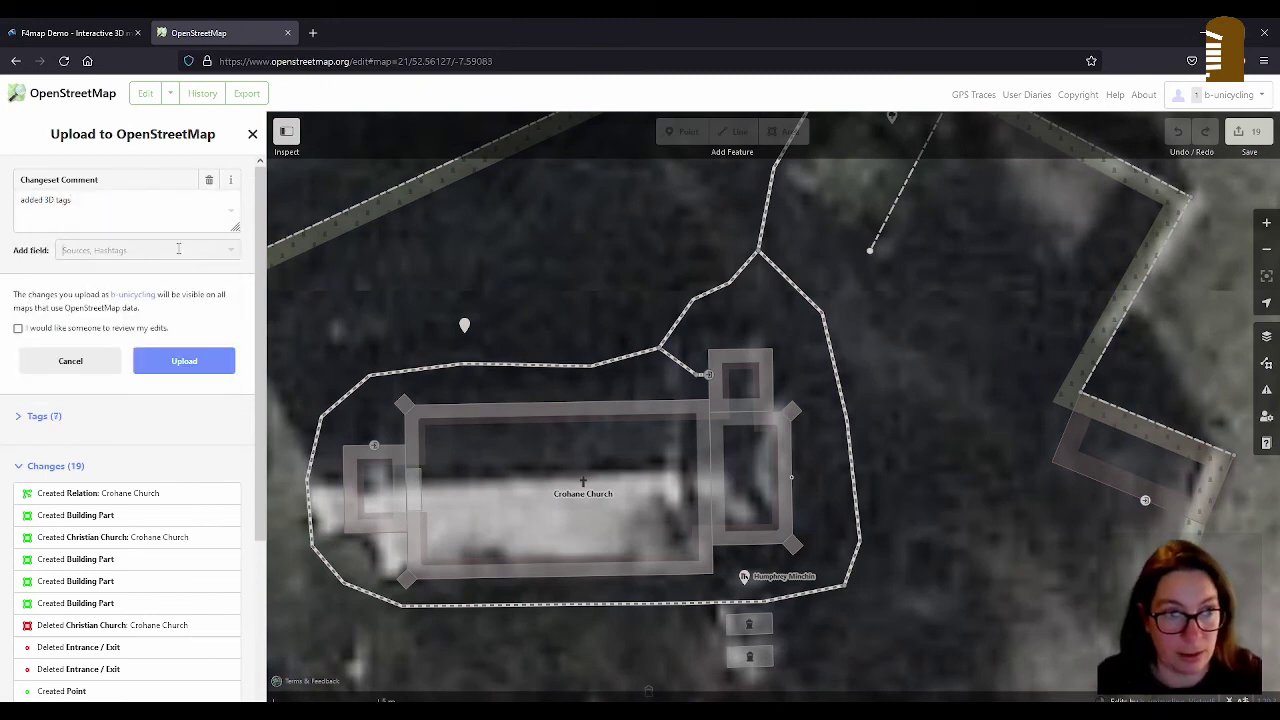
{"action": "left_click", "coordinate": [147, 202]}
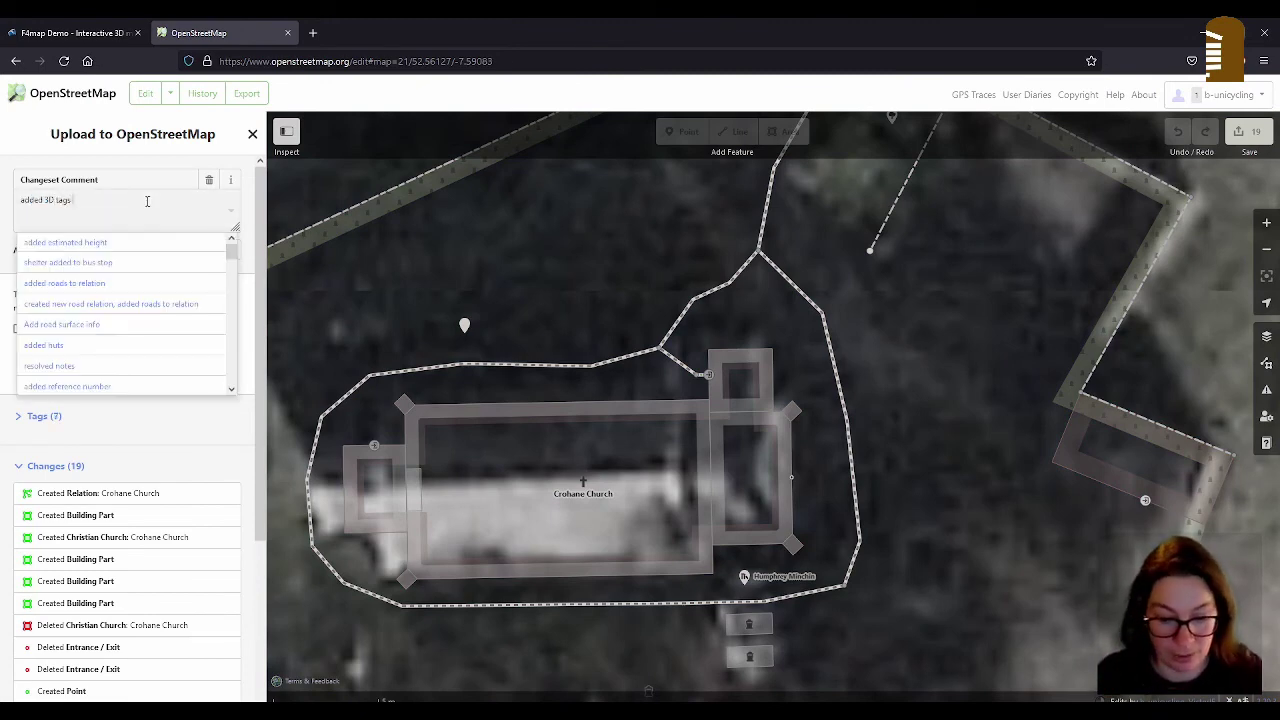
{"action": "type", "text": "#Derrynaflantrail"}
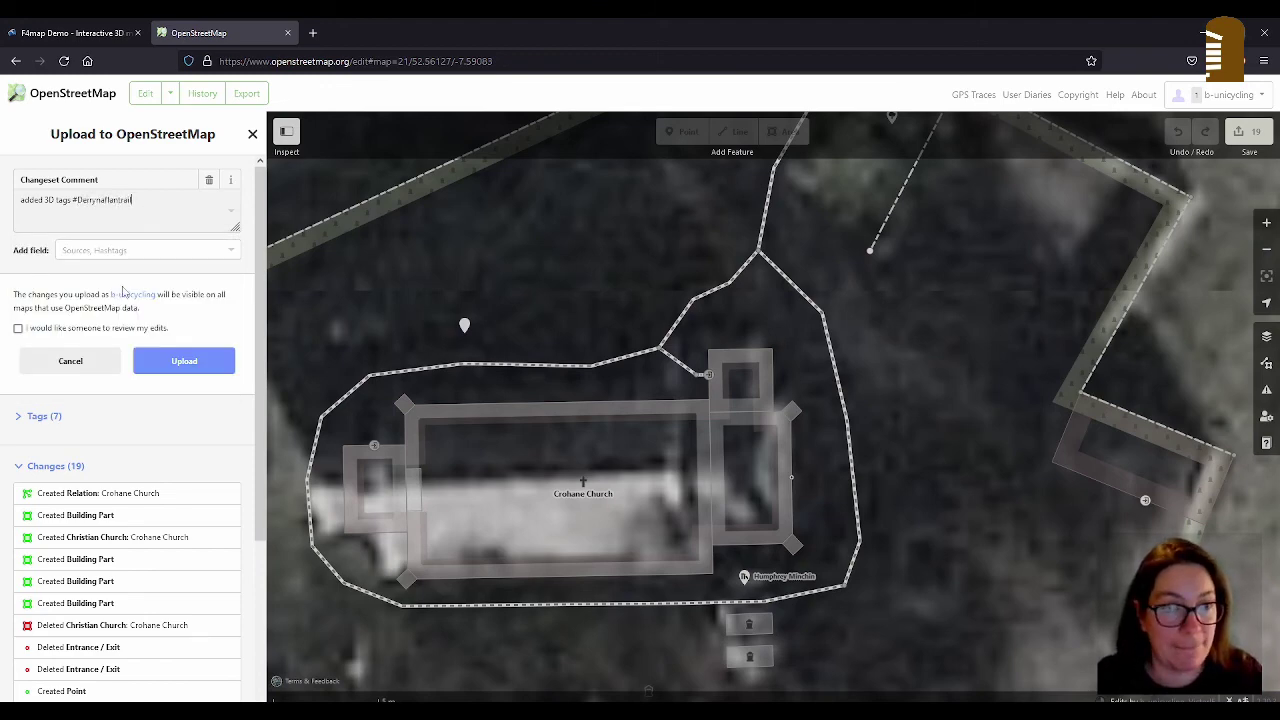
Step: Add the Sources field to the changeset and enter Survey as a source
{"action": "left_click", "coordinate": [118, 250]}
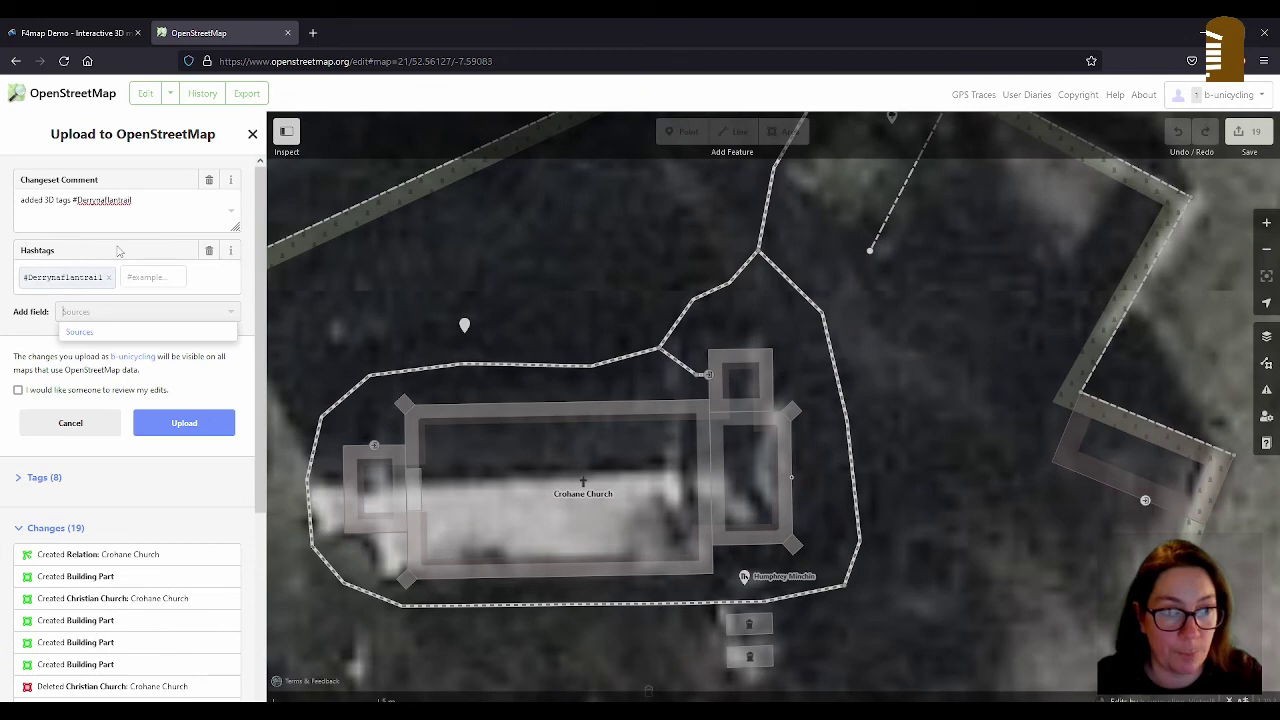
{"action": "left_click", "coordinate": [100, 332]}
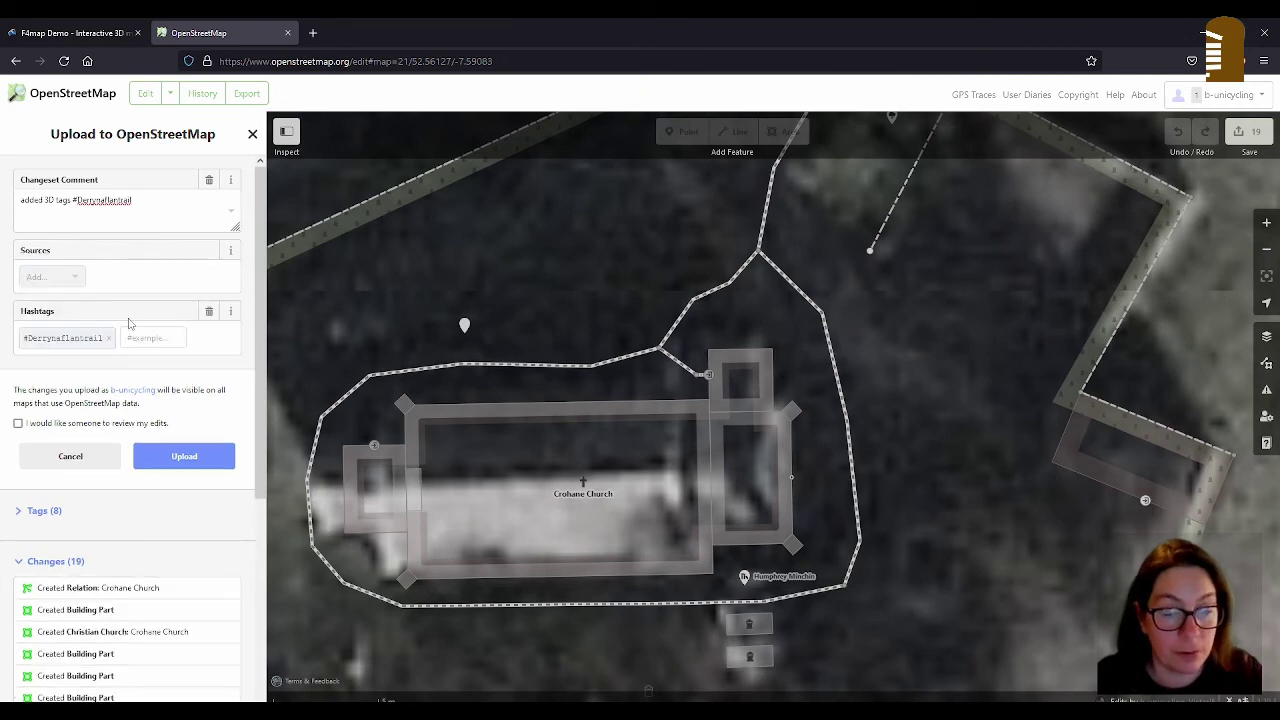
{"action": "type", "text": "sru"}
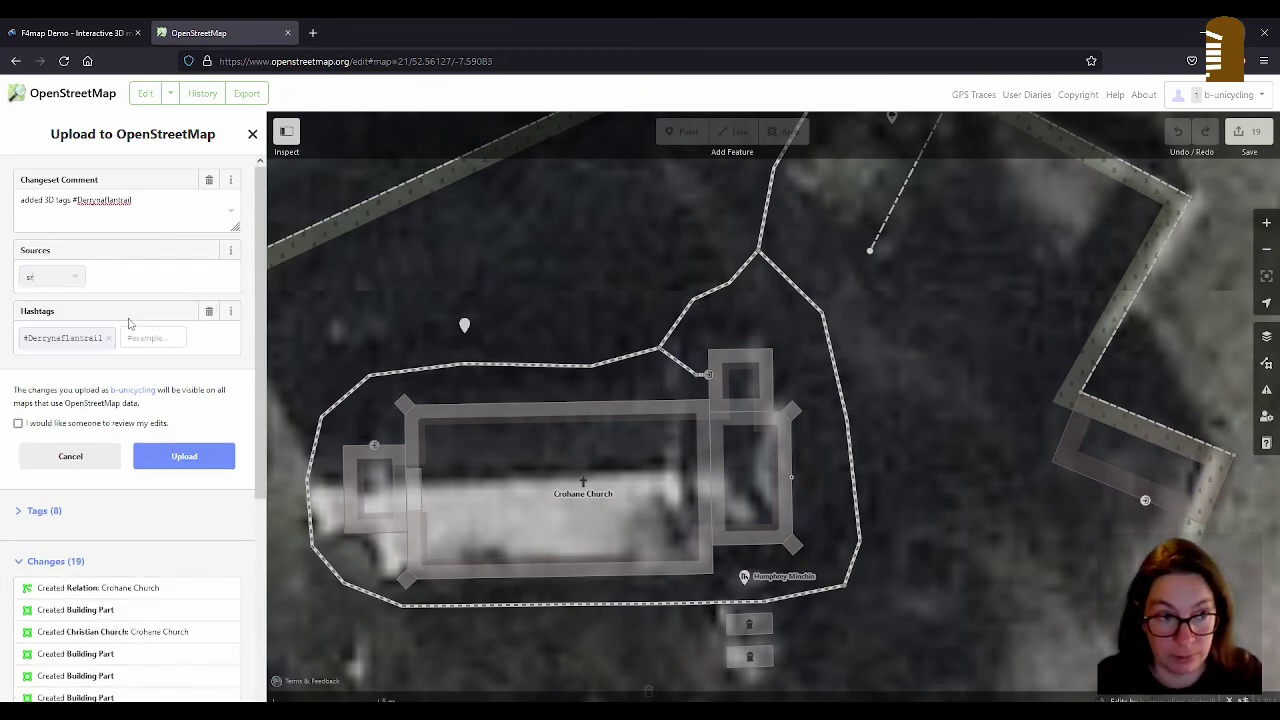
{"action": "type", "text": "urve"}
{"action": "key", "text": "Return"}
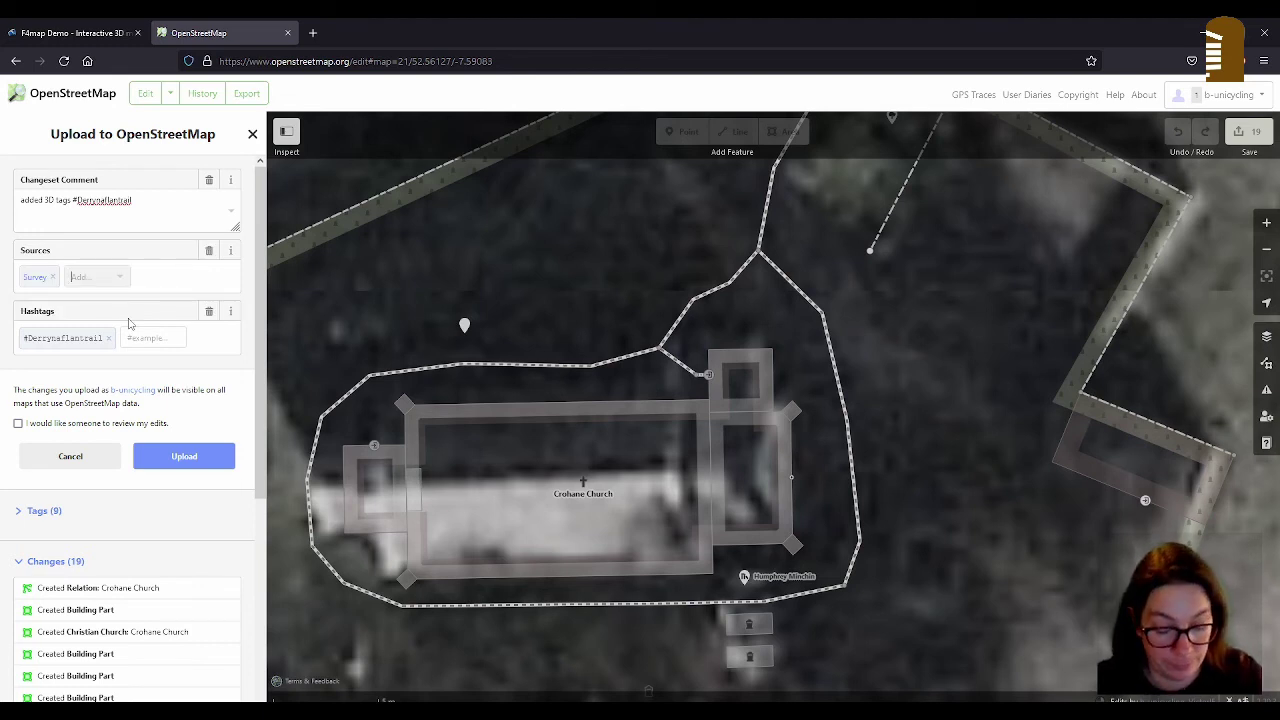
Step: Add Street-Level Photos as a second changeset source and upload the changes to OpenStreetMap
{"action": "type", "text": "stee"}
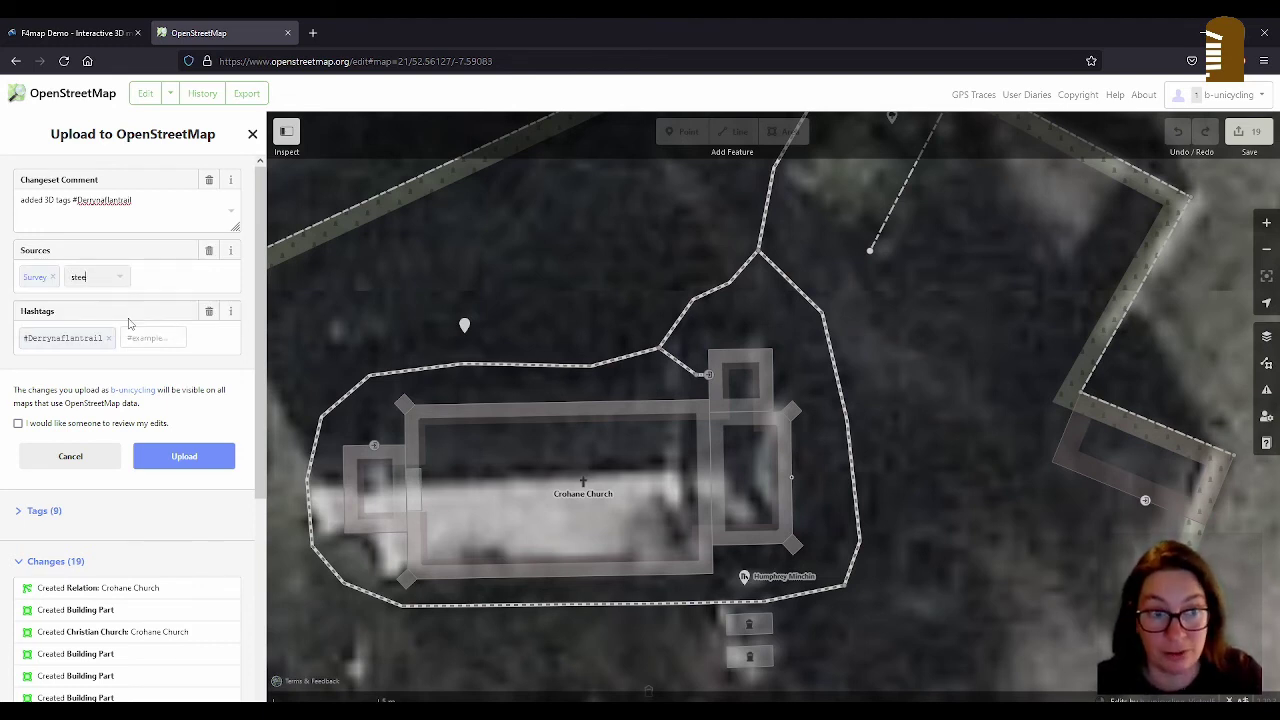
{"action": "key", "text": "BackSpace"}
{"action": "key", "text": "BackSpace"}
{"action": "type", "text": "re"}
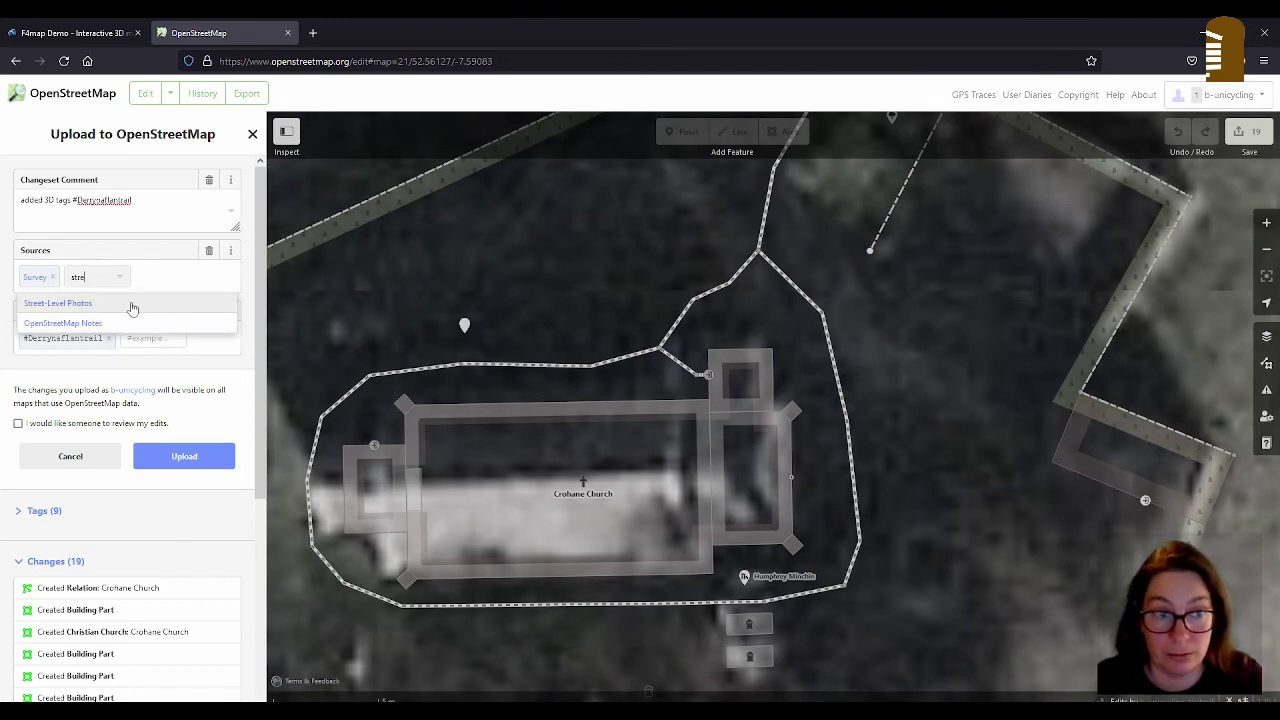
{"action": "left_click", "coordinate": [129, 304]}
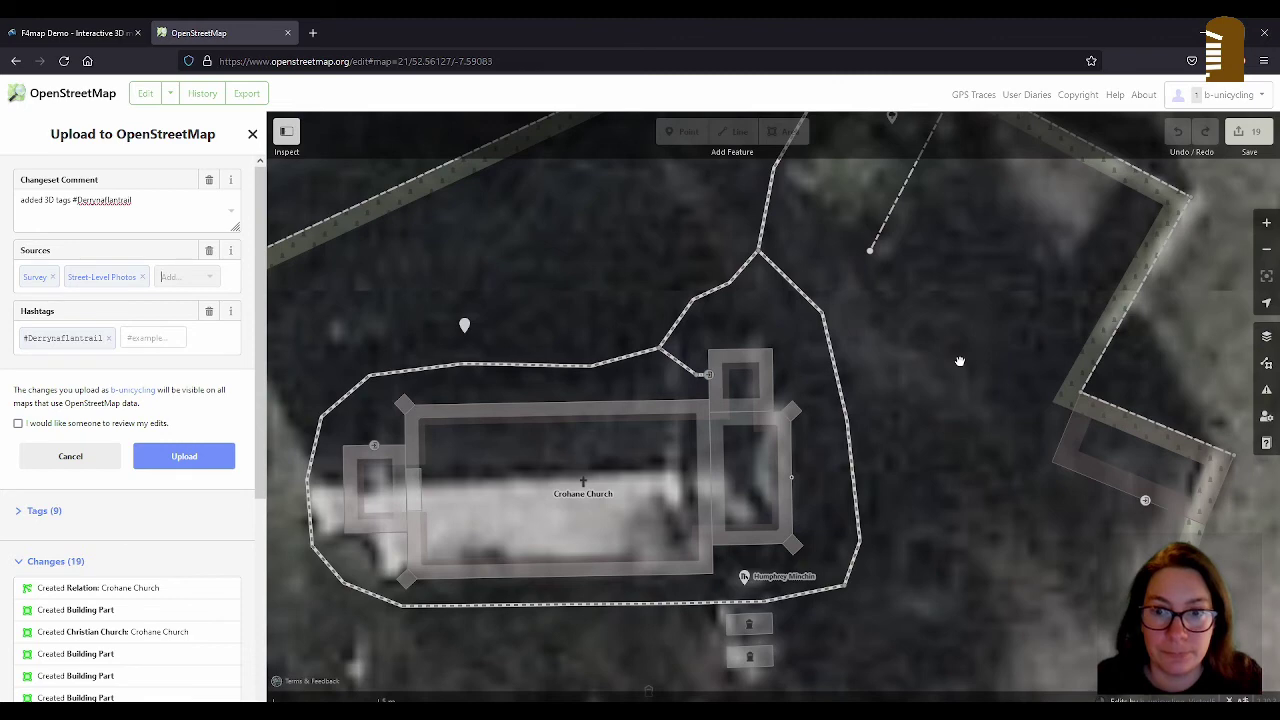
{"action": "left_click", "coordinate": [192, 455]}
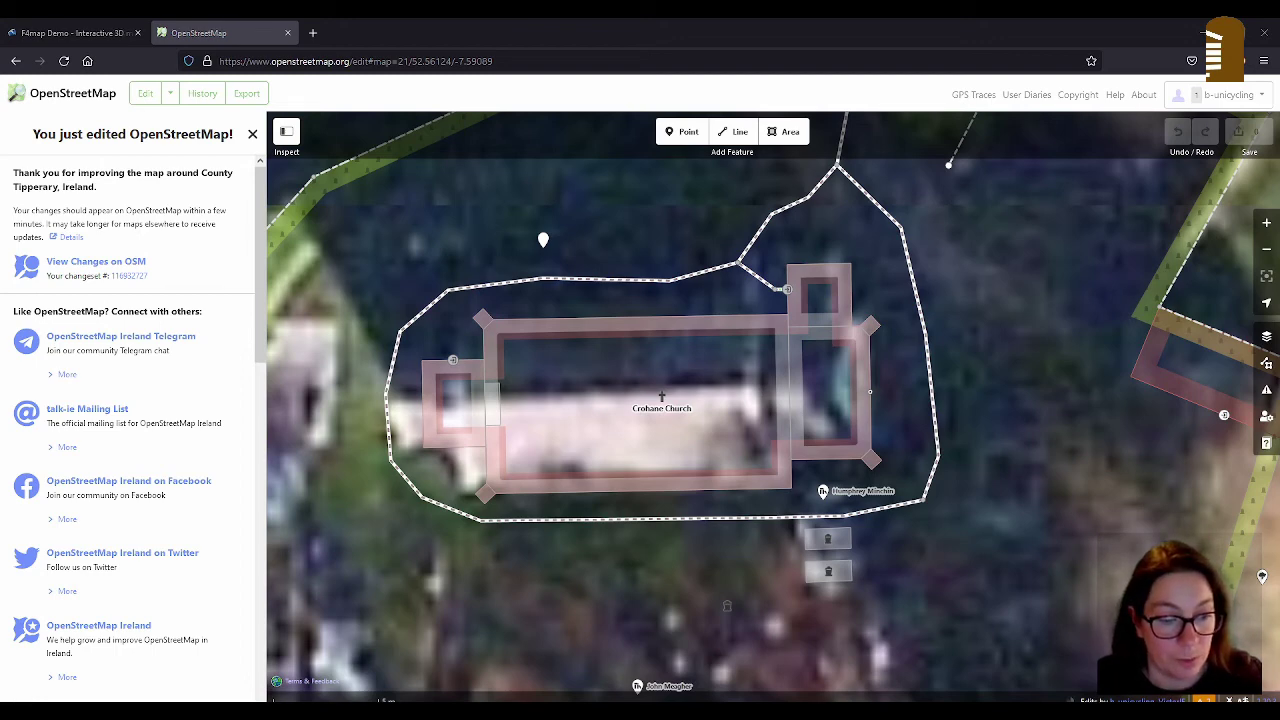
Step: Switch to JOSM and download the OpenStreetMap data for a small area tightly around Crohane Church
{"action": "key", "text": "super"}
{"action": "left_click", "coordinate": [800, 585]}
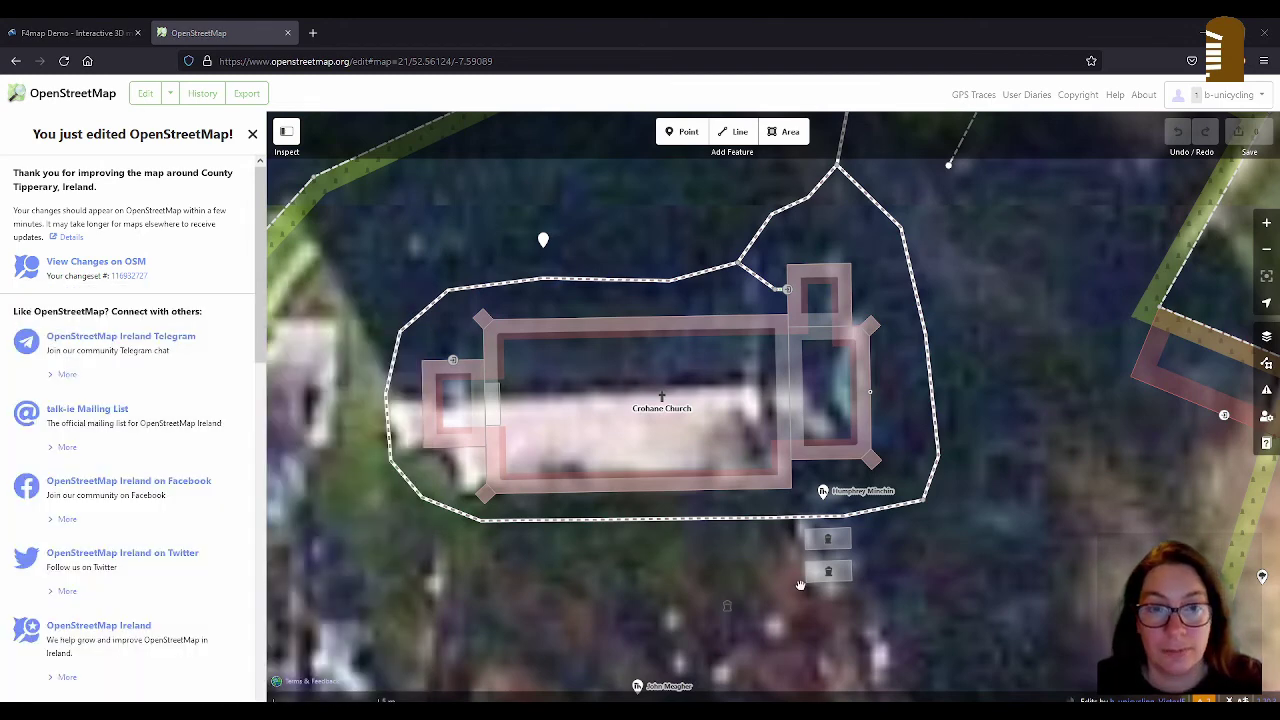
{"action": "key", "text": "ctrl+shift+Down"}
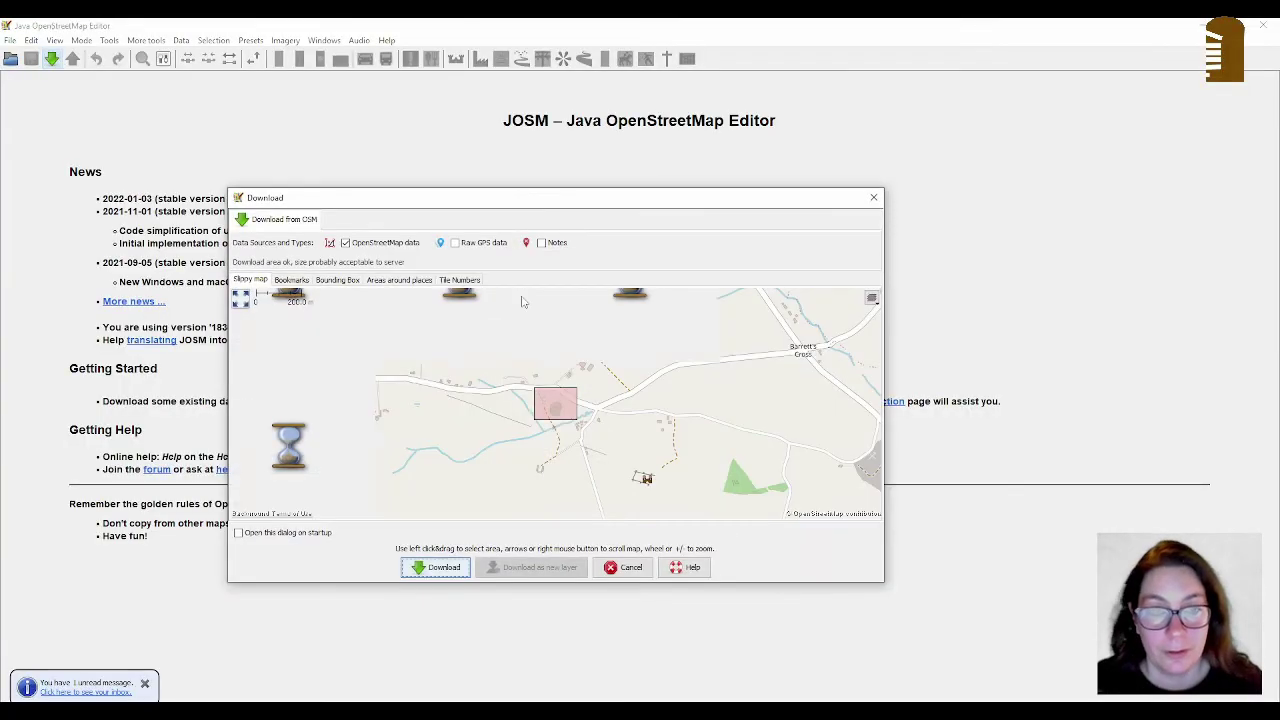
{"action": "scroll", "coordinate": [557, 415], "scroll_direction": "up", "scroll_amount": 3}
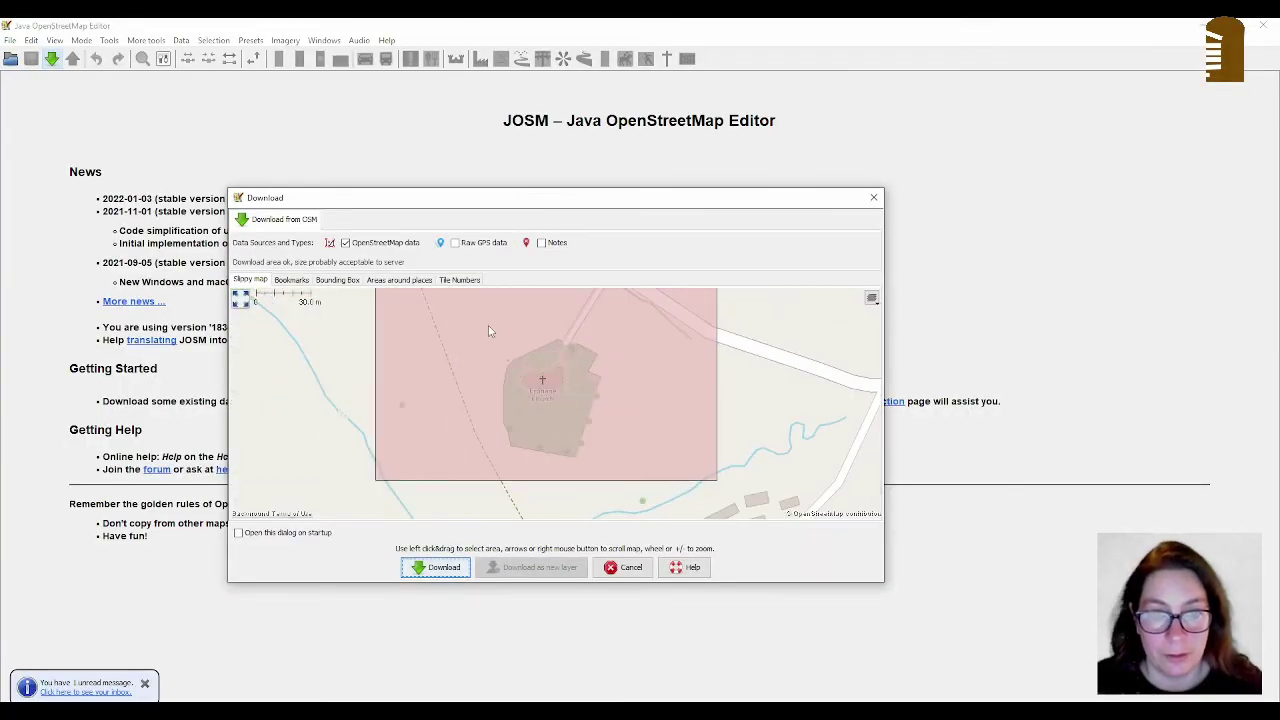
{"action": "left_click_drag", "start_coordinate": [488, 325], "coordinate": [562, 413]}
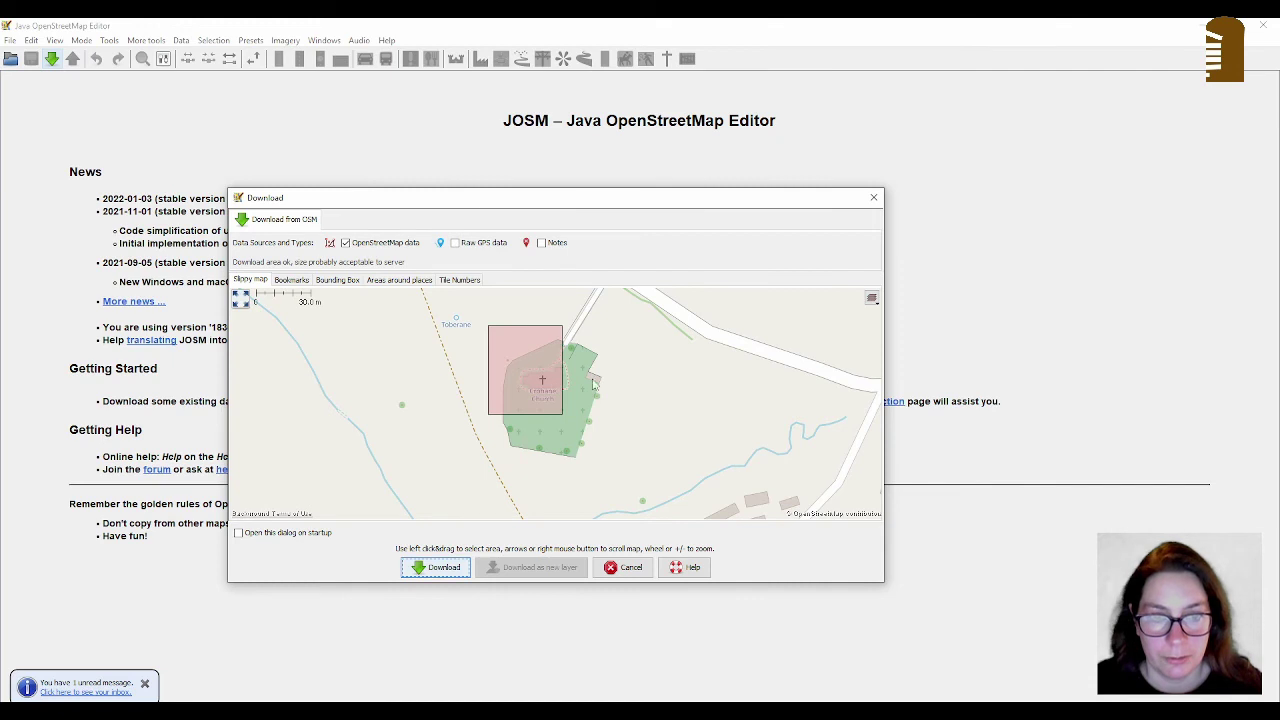
{"action": "left_click_drag", "start_coordinate": [516, 361], "coordinate": [571, 401]}
{"action": "key", "text": "Return"}
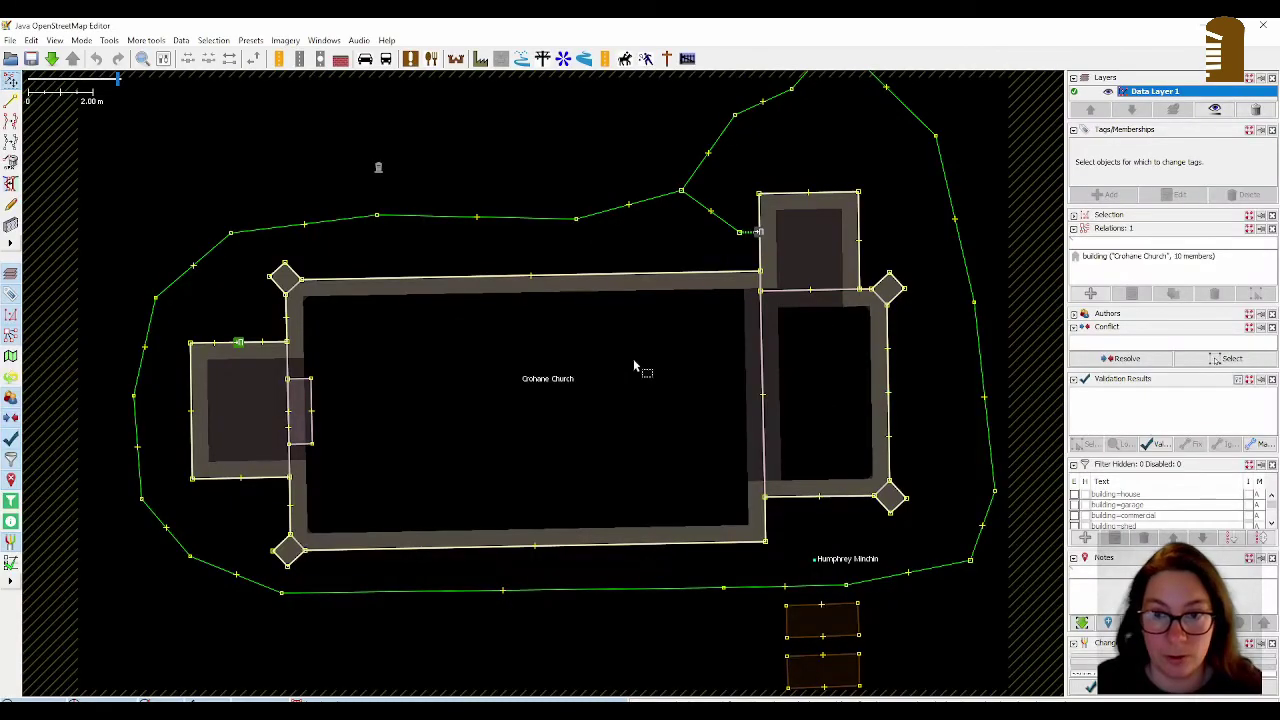
Step: Save the downloaded data layer over the existing Crohane Church file in the osm files folder
{"action": "left_click", "coordinate": [10, 40]}
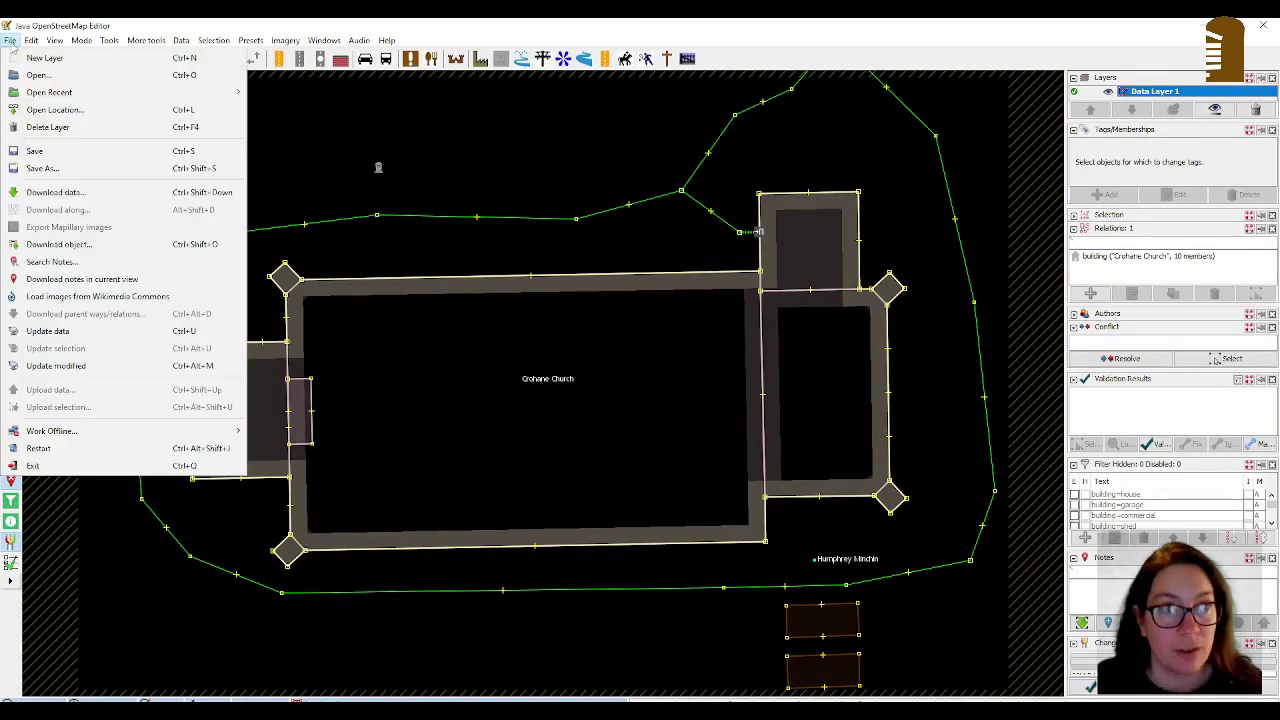
{"action": "left_click", "coordinate": [41, 168]}
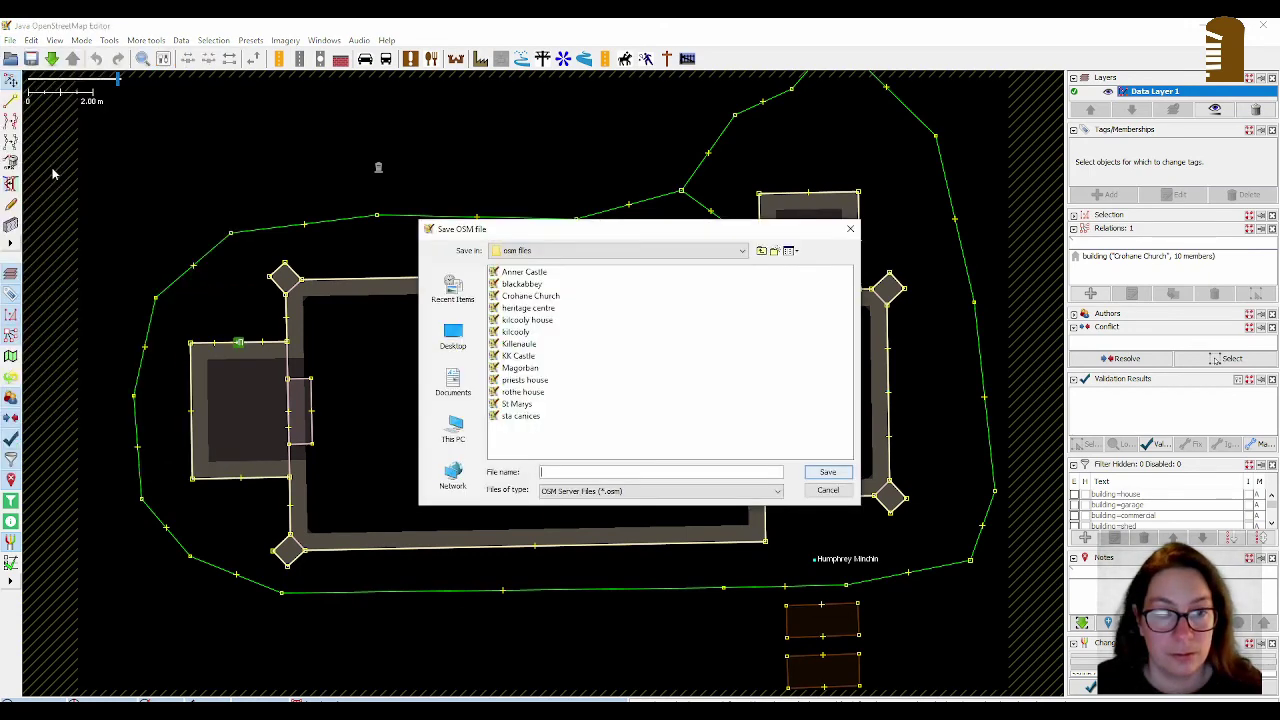
{"action": "left_click", "coordinate": [530, 296]}
{"action": "left_click", "coordinate": [836, 476]}
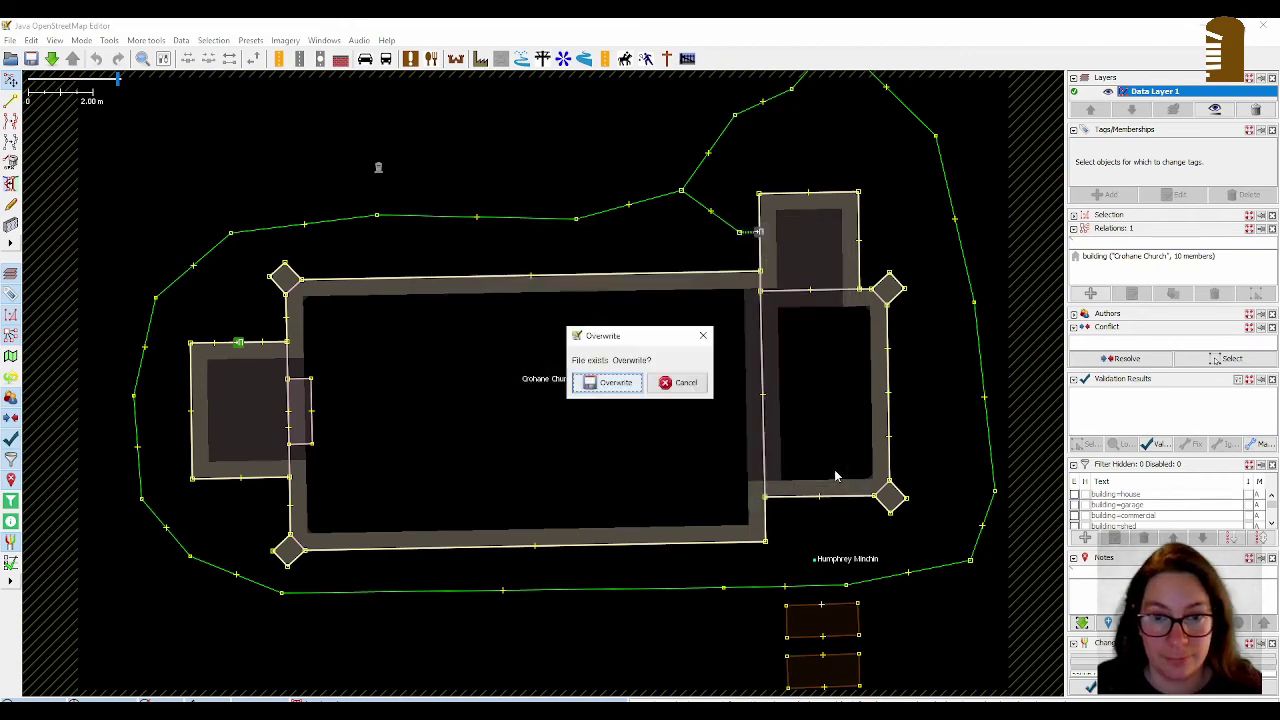
{"action": "left_click", "coordinate": [628, 388]}
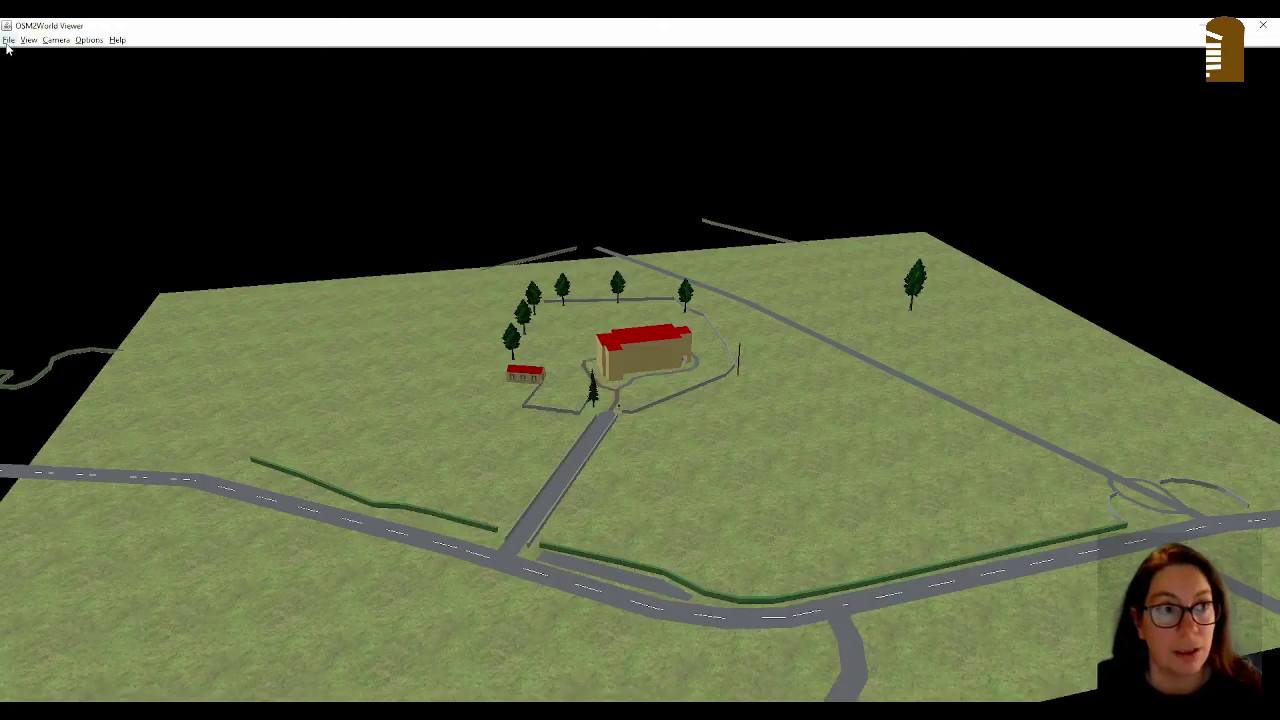
Step: Try to reload the OSM file in OSM2World Viewer and dismiss the error
{"action": "left_click", "coordinate": [8, 40]}
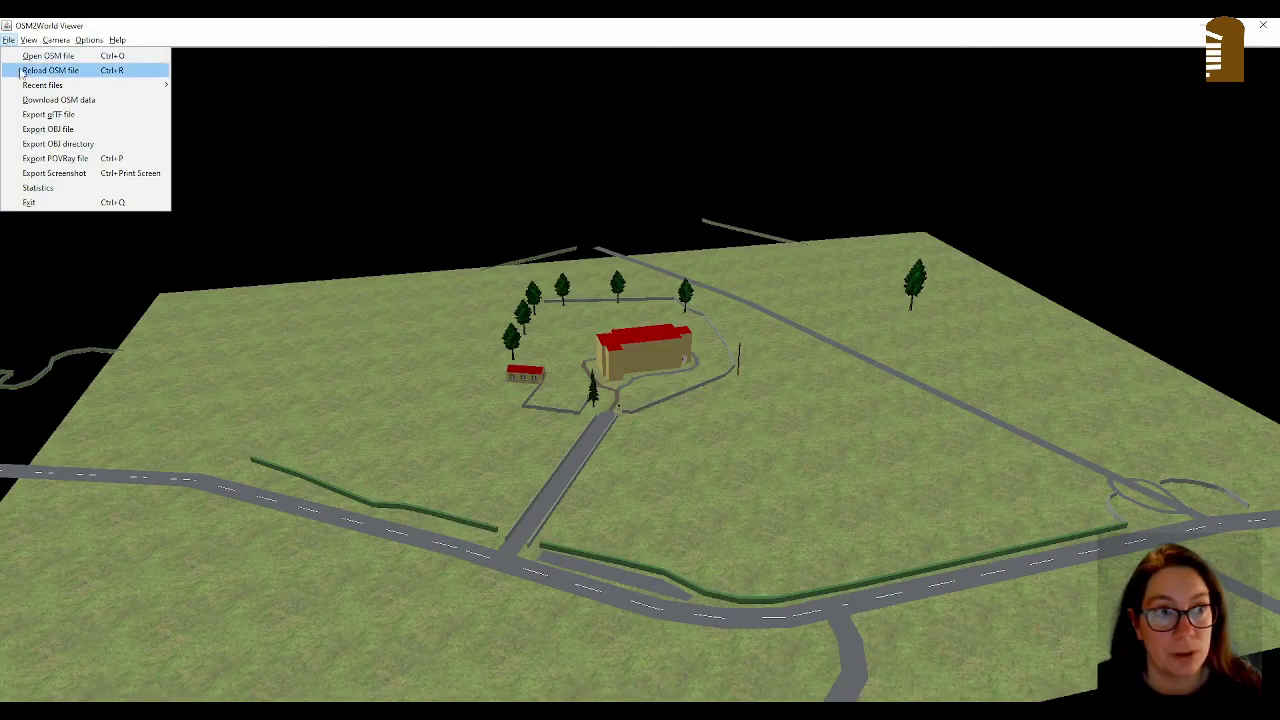
{"action": "left_click", "coordinate": [60, 71]}
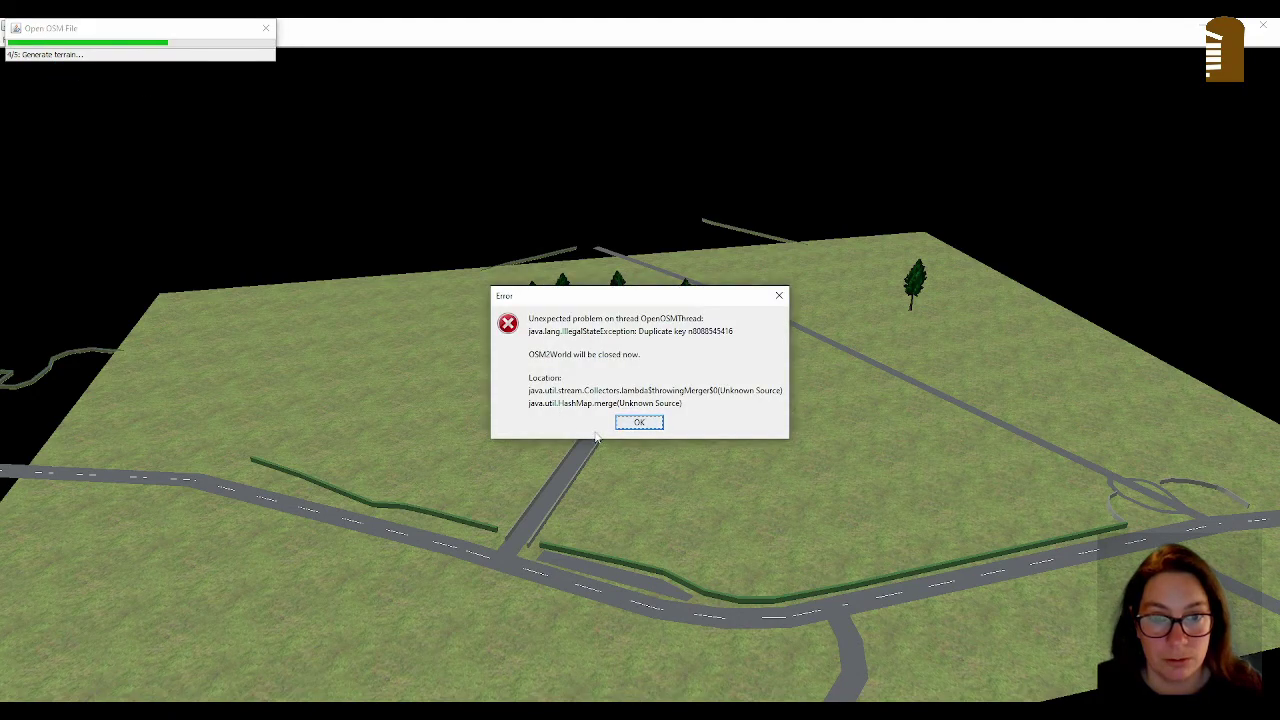
{"action": "left_click", "coordinate": [637, 423]}
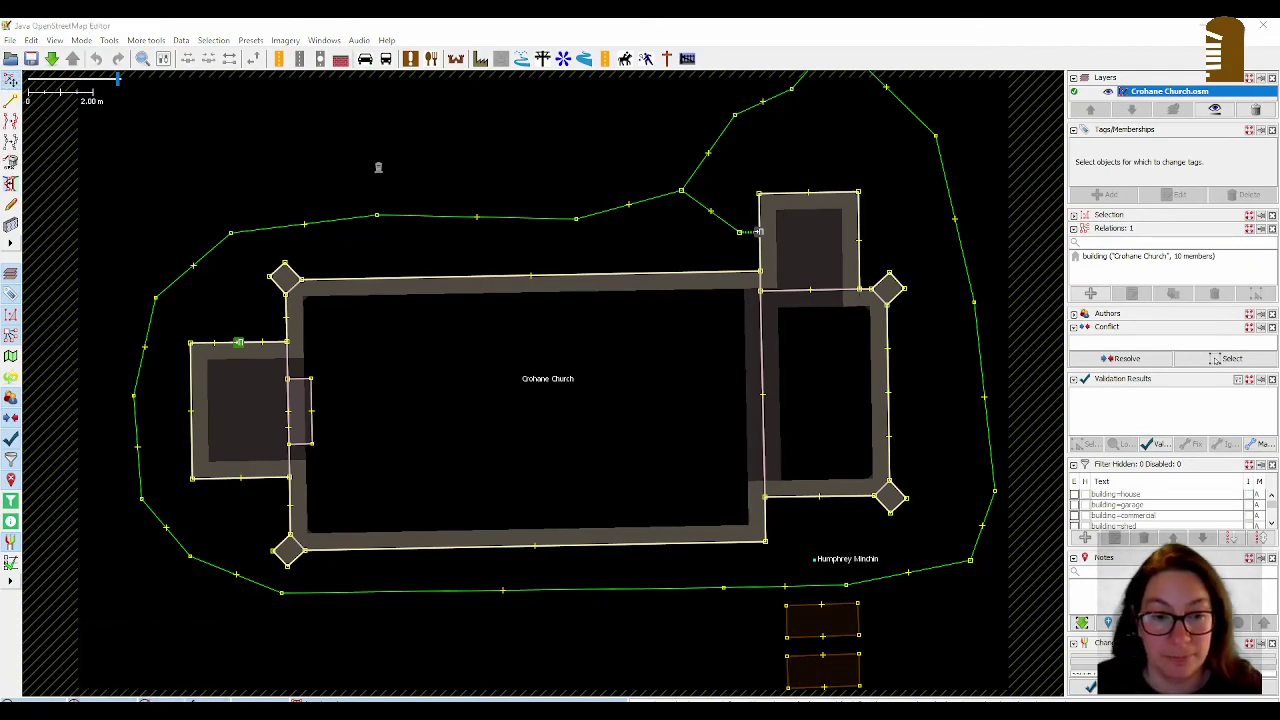
Step: In JOSM, inspect all tags of the small building part on the church's west wall, enlarging the tag list
{"action": "left_click", "coordinate": [314, 410]}
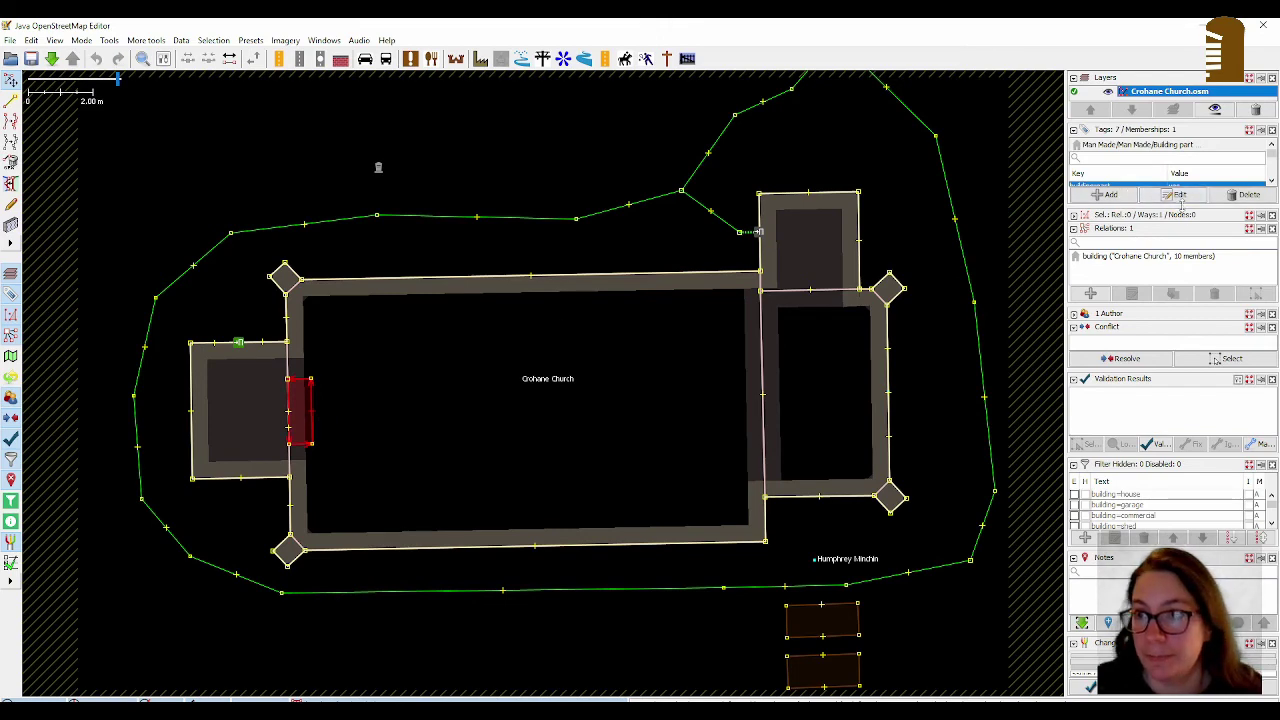
{"action": "left_click_drag", "start_coordinate": [1183, 250], "coordinate": [1186, 300]}
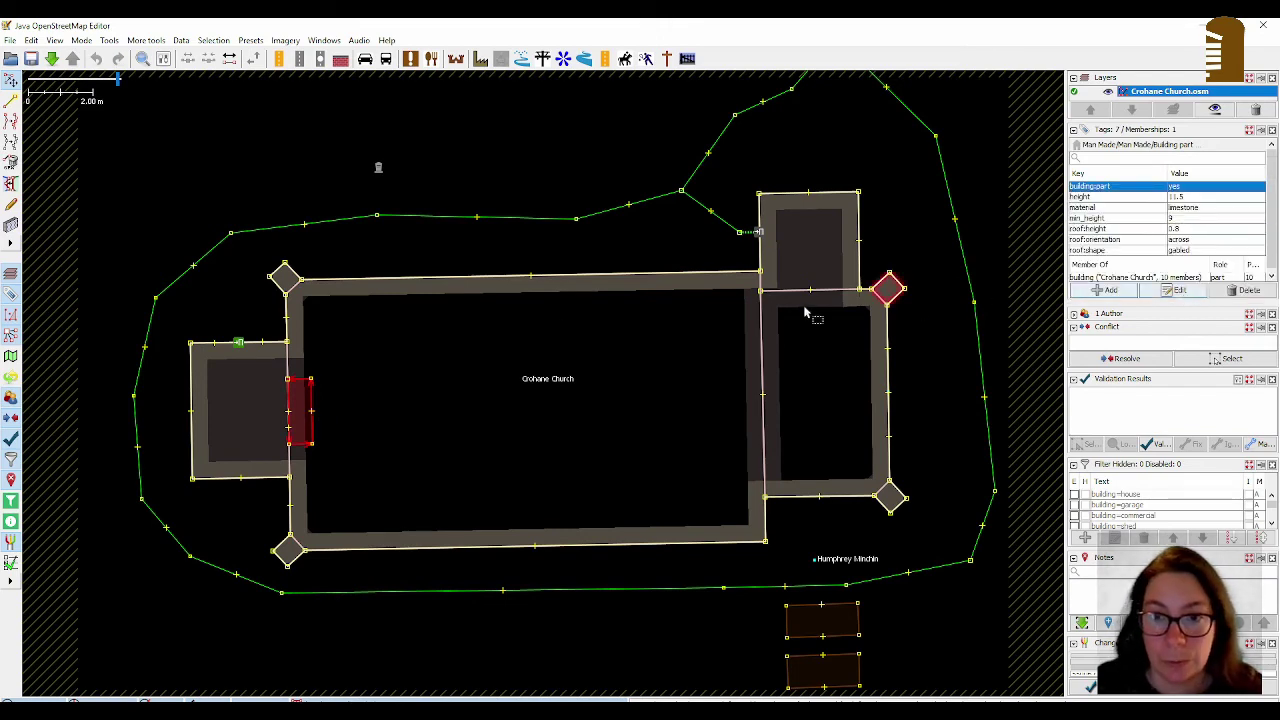
{"action": "left_click", "coordinate": [686, 350]}
{"action": "scroll", "coordinate": [580, 348], "scroll_direction": "down", "scroll_amount": 4}
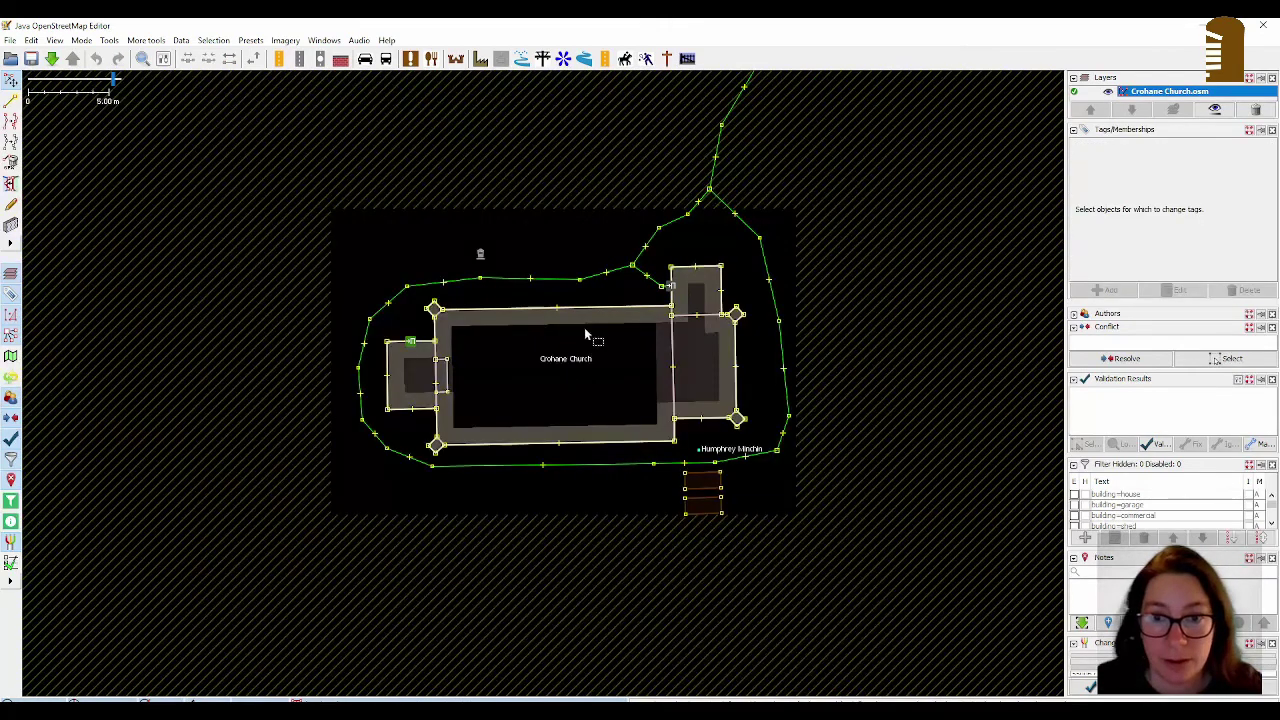
{"action": "scroll", "coordinate": [590, 336], "scroll_direction": "up", "scroll_amount": 3}
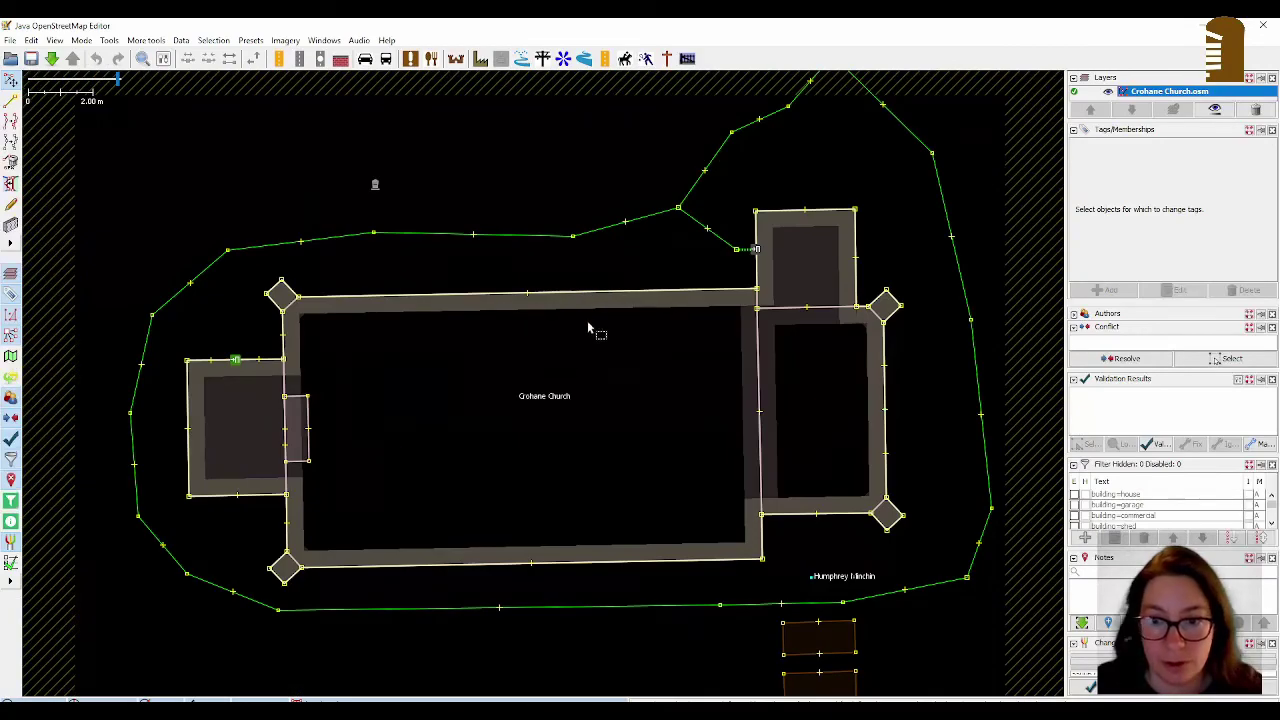
Step: Validate the church data and fix the mixed type duplicated nodes warning
{"action": "left_click", "coordinate": [1157, 444]}
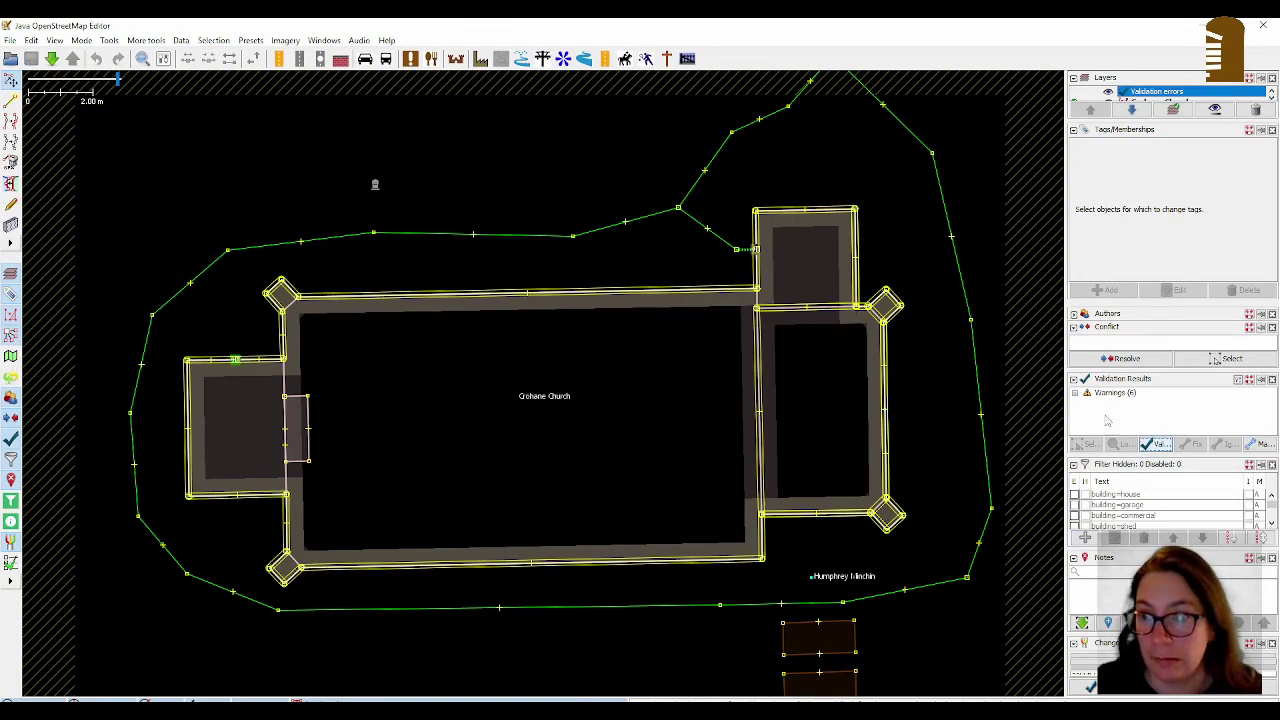
{"action": "left_click", "coordinate": [1075, 392]}
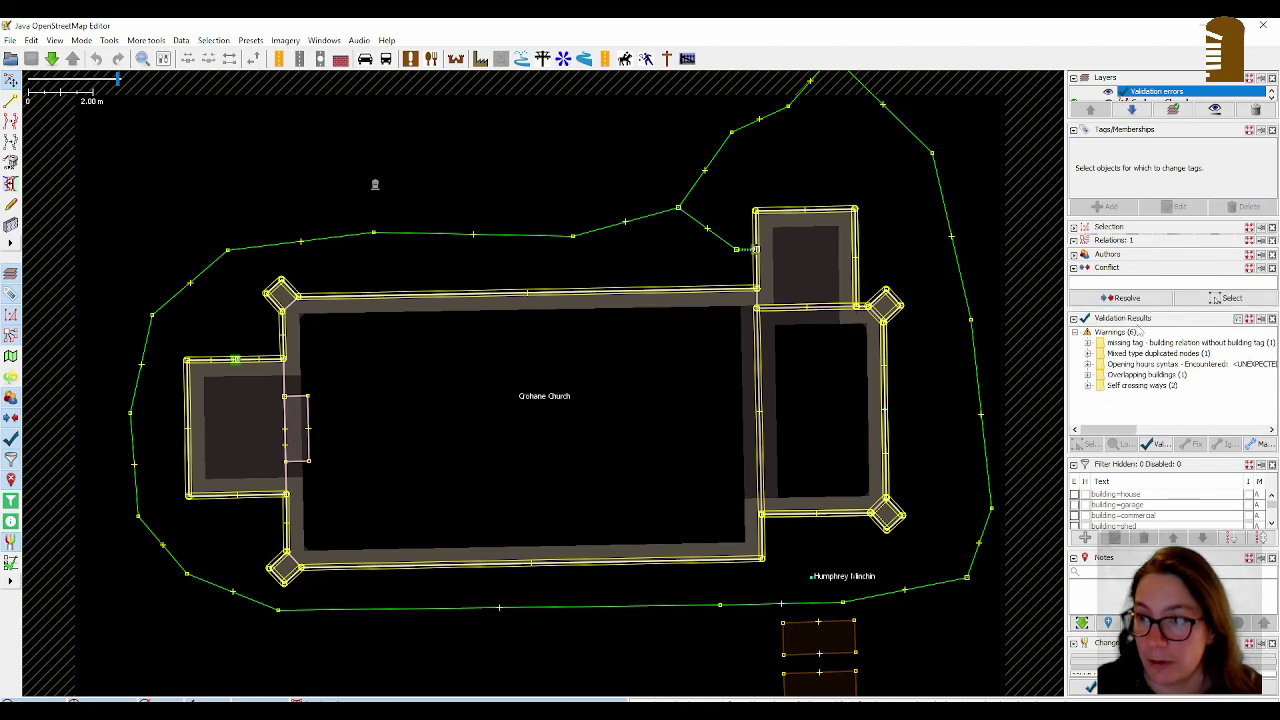
{"action": "left_click", "coordinate": [1088, 355]}
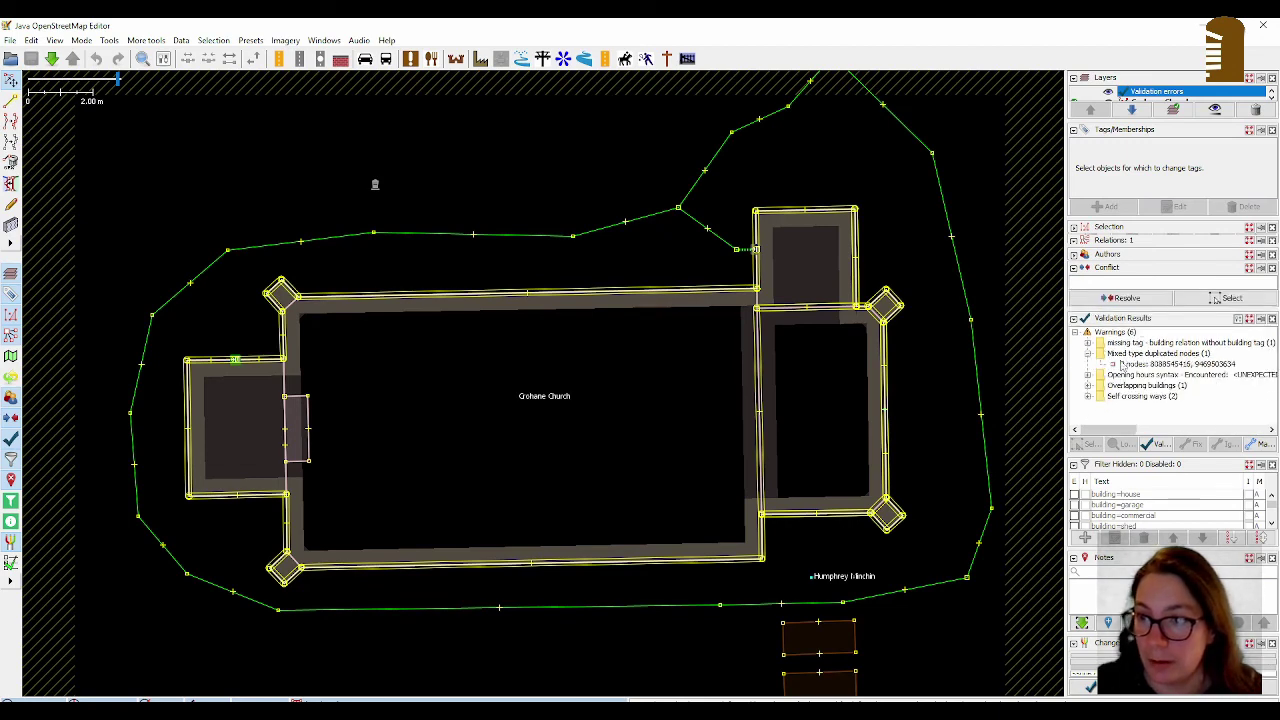
{"action": "right_click", "coordinate": [1121, 355]}
{"action": "left_click", "coordinate": [1150, 366]}
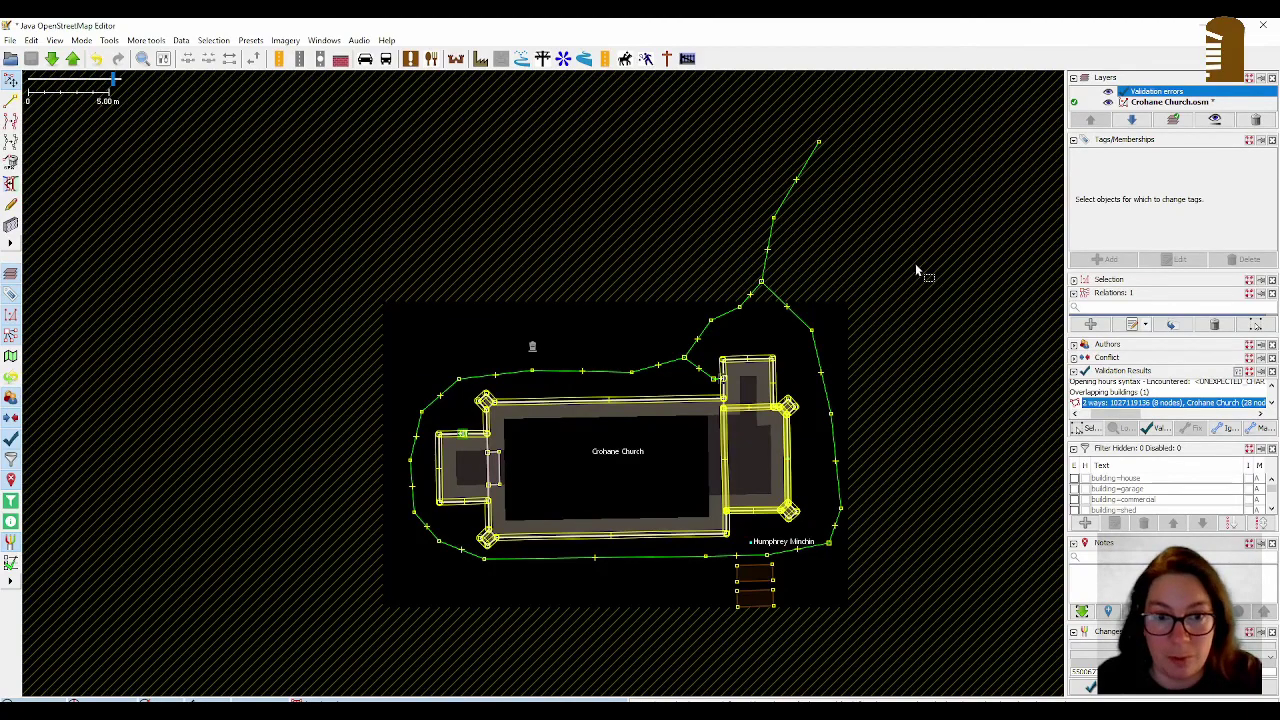
Step: Examine the outline of the west-wall building part where it meets the adjoining porch and nave
{"action": "scroll", "coordinate": [557, 505], "scroll_direction": "up", "scroll_amount": 5}
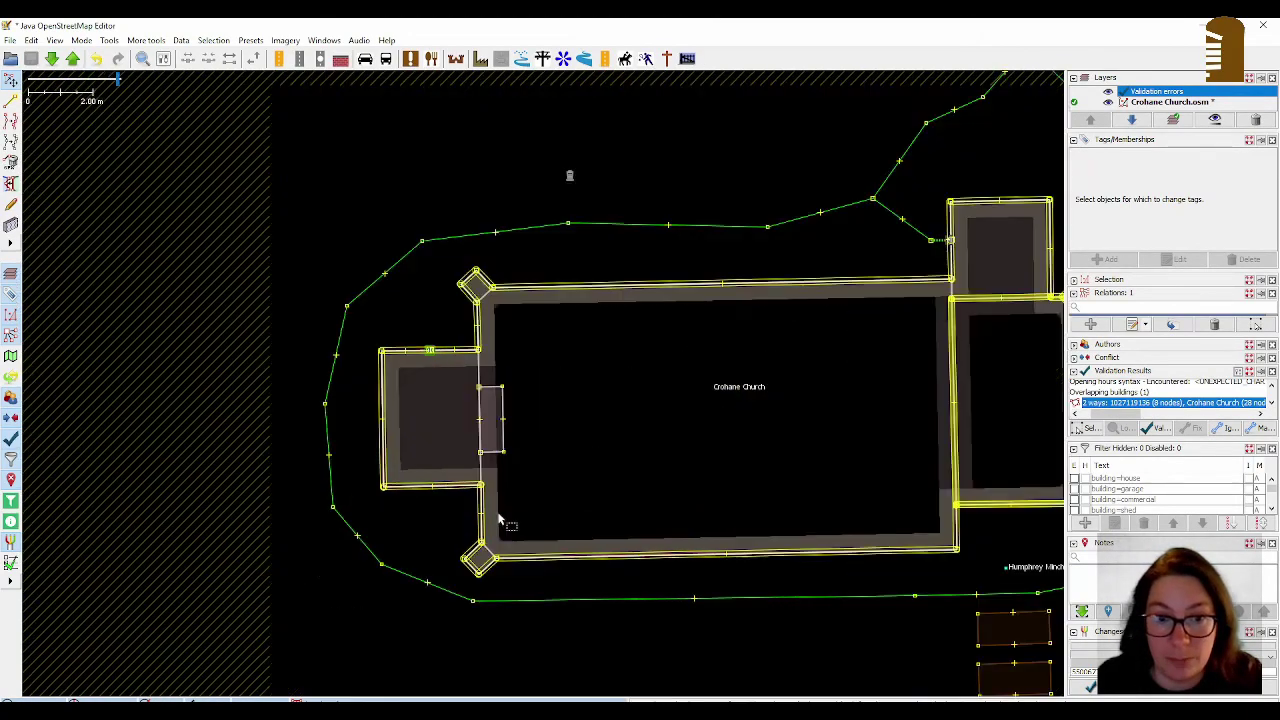
{"action": "left_click", "coordinate": [494, 420]}
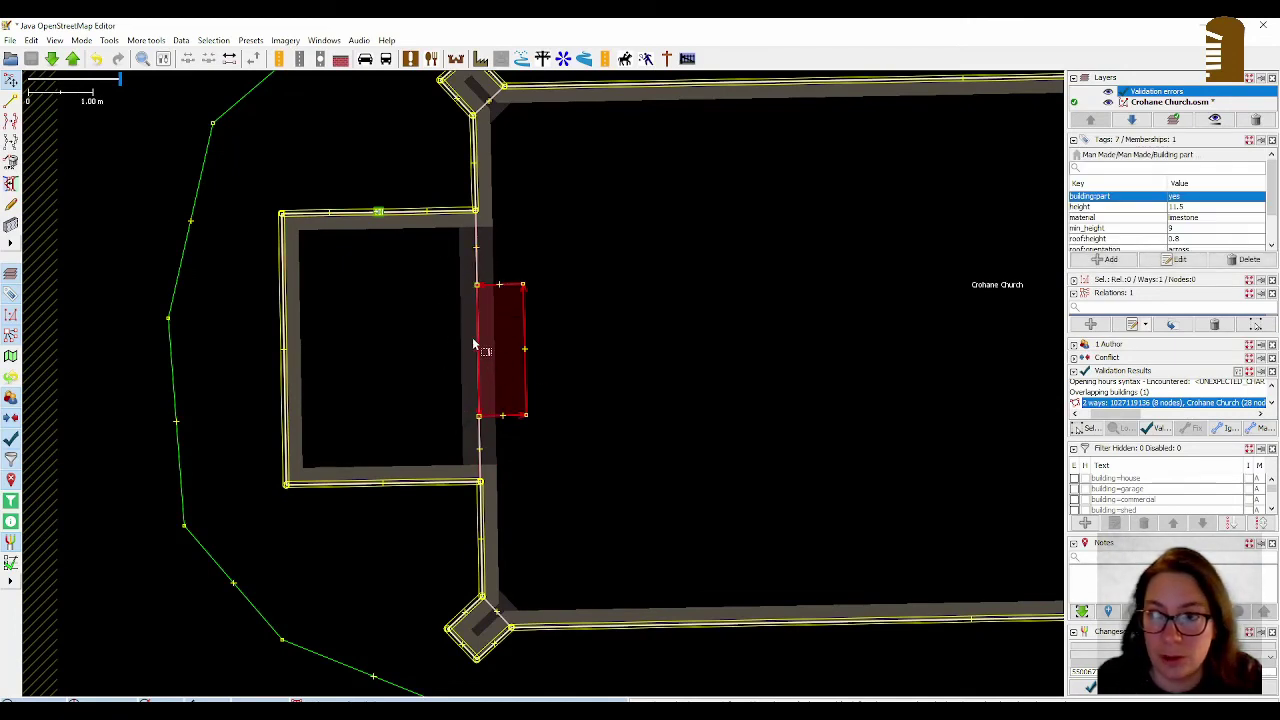
{"action": "left_click", "coordinate": [640, 350]}
{"action": "scroll", "coordinate": [512, 336], "scroll_direction": "down", "scroll_amount": 2}
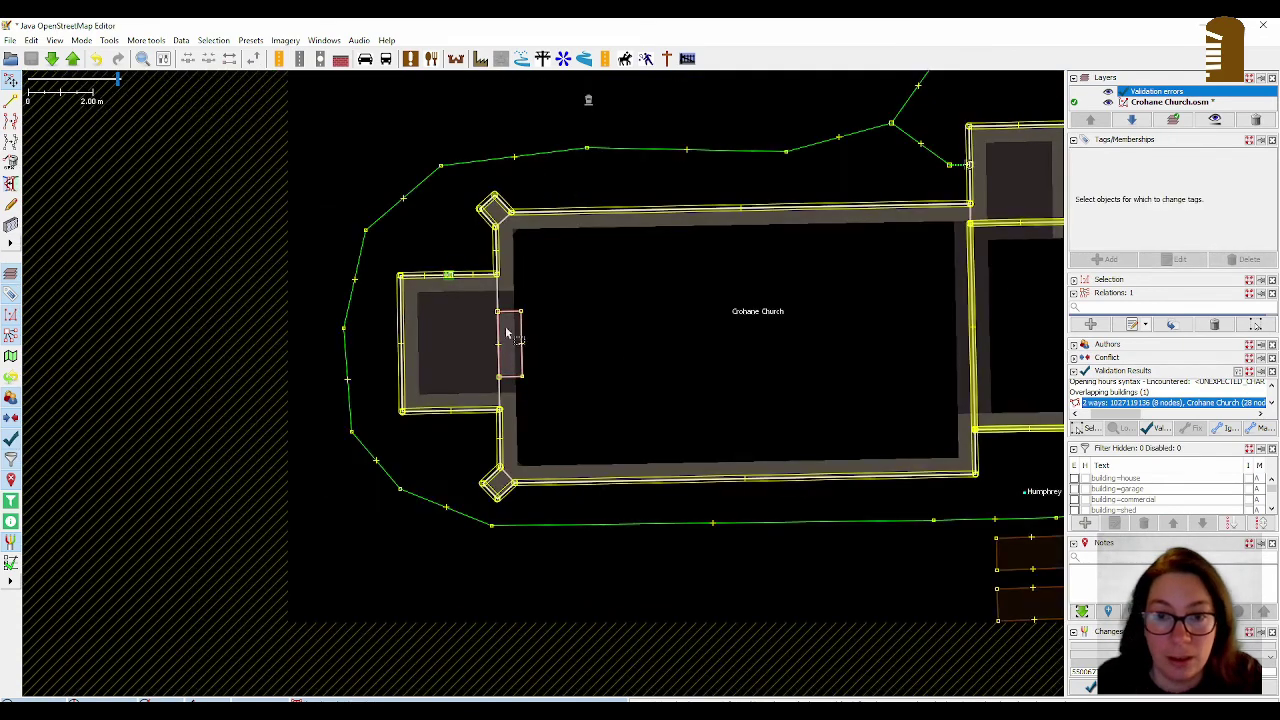
{"action": "scroll", "coordinate": [445, 400], "scroll_direction": "down", "scroll_amount": 2}
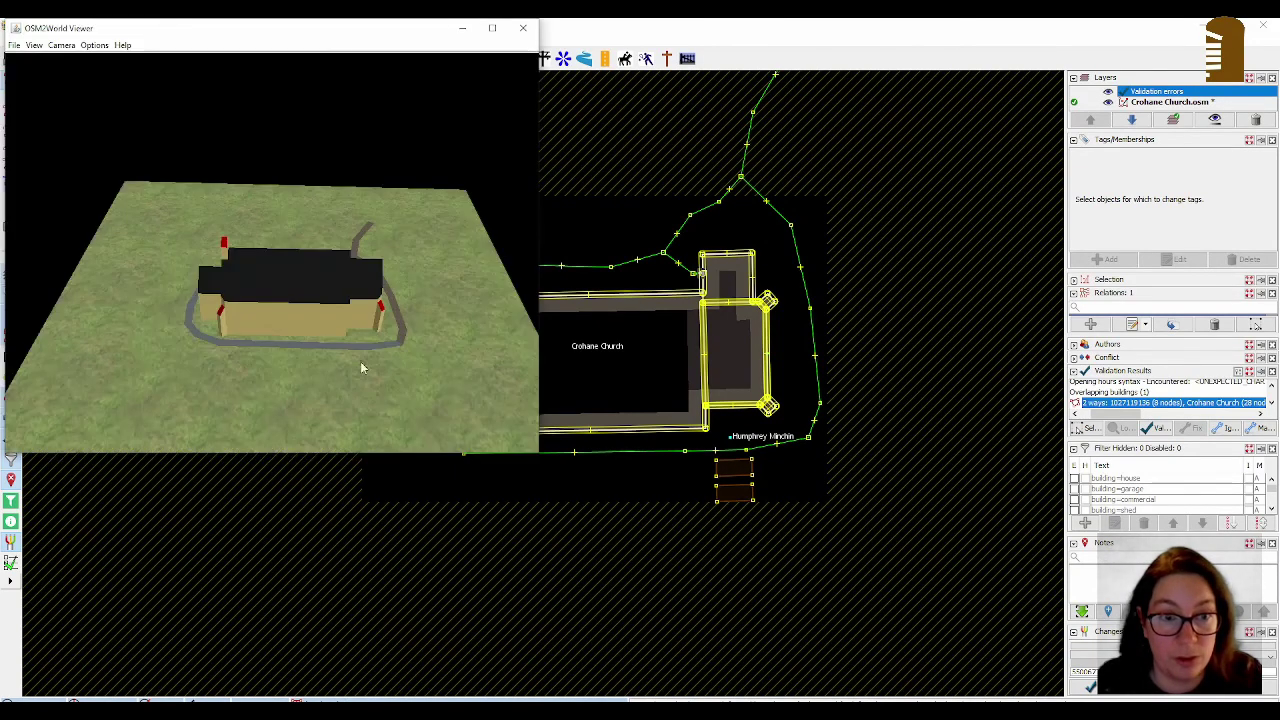
Step: Maximize OSM2World Viewer and examine the church's 3D model from the south and east, including roofs and corner buttresses
{"action": "left_click", "coordinate": [498, 27]}
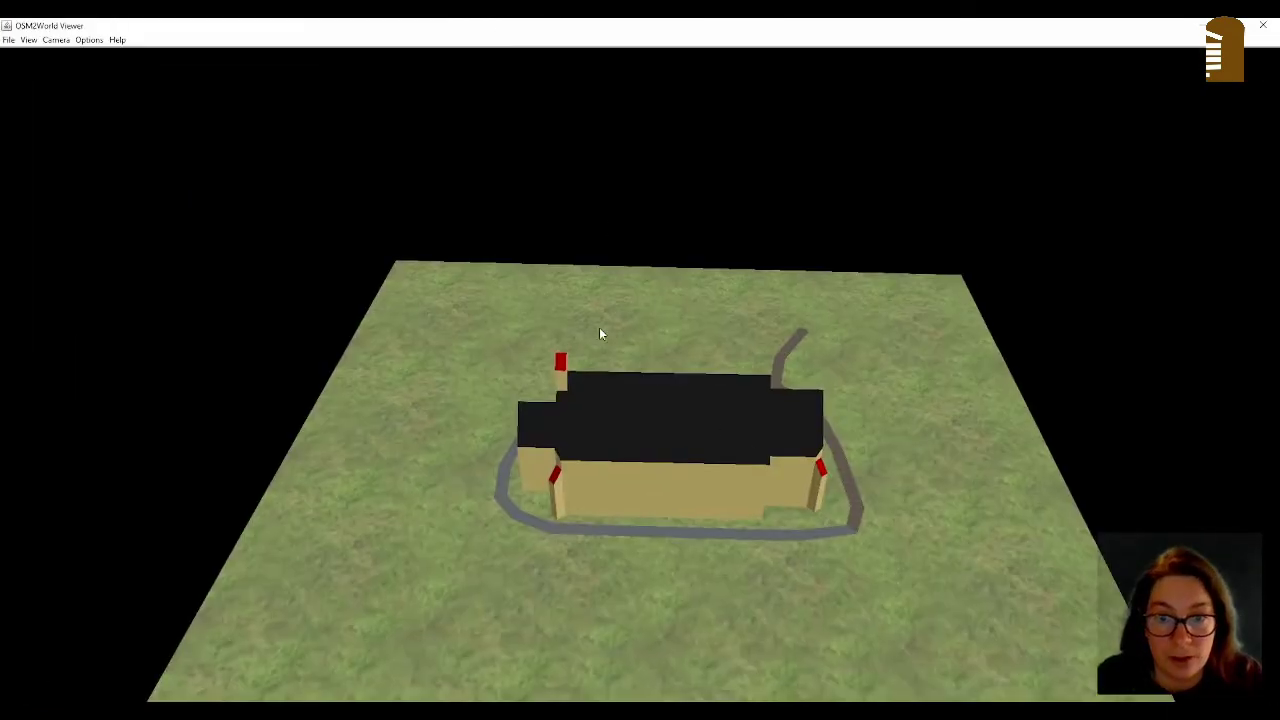
{"action": "scroll", "coordinate": [628, 381], "scroll_direction": "down", "scroll_amount": 3}
{"action": "left_click_drag", "start_coordinate": [743, 563], "coordinate": [723, 603]}
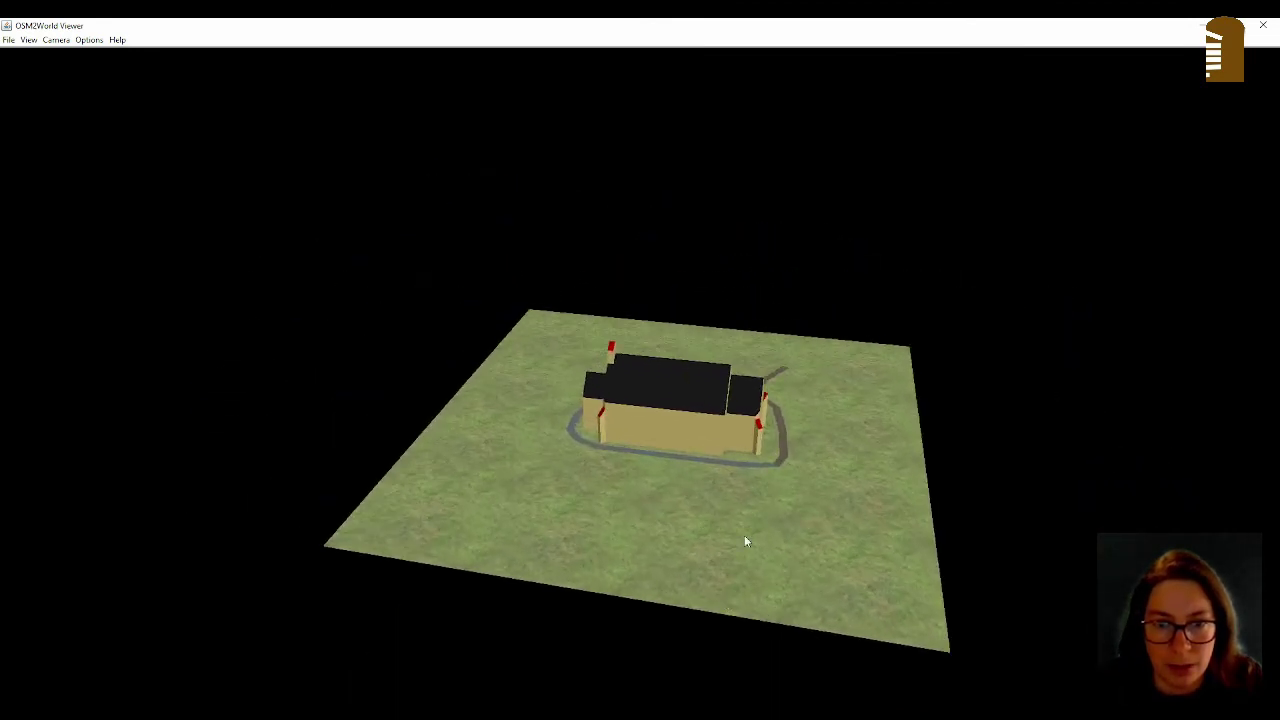
{"action": "left_click_drag", "start_coordinate": [744, 541], "coordinate": [687, 432]}
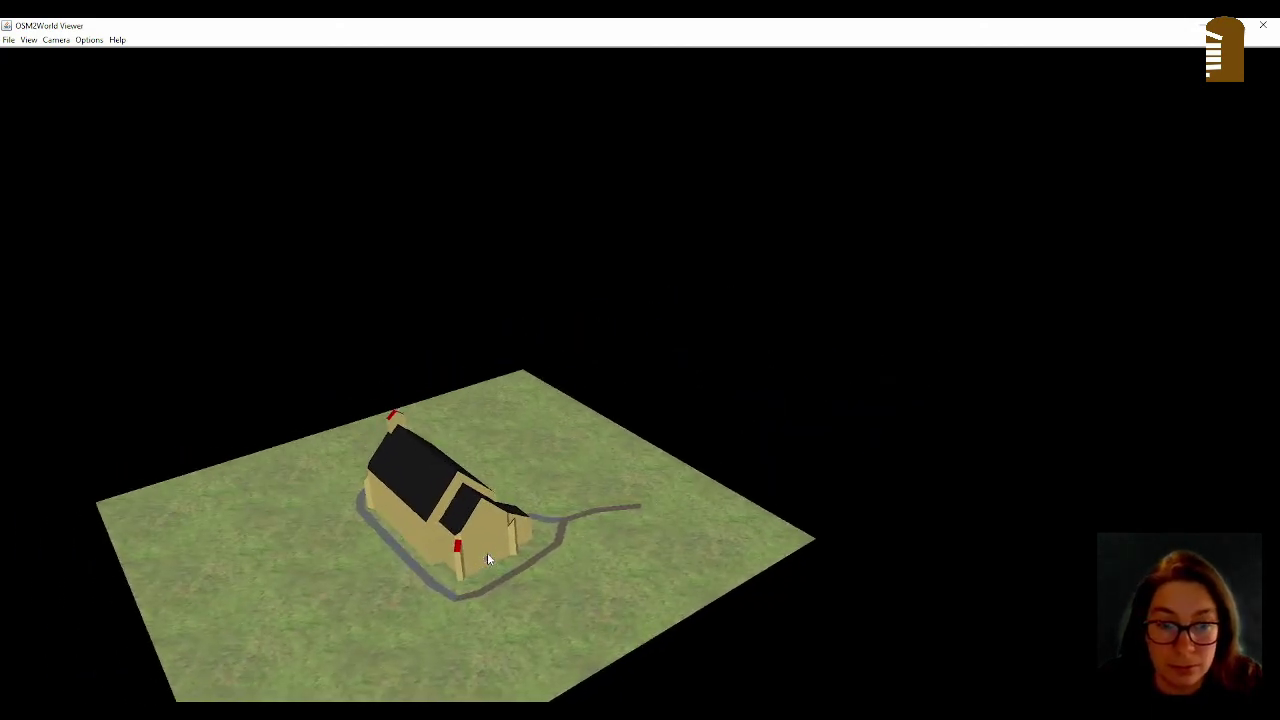
{"action": "left_click_drag", "start_coordinate": [490, 588], "coordinate": [533, 483]}
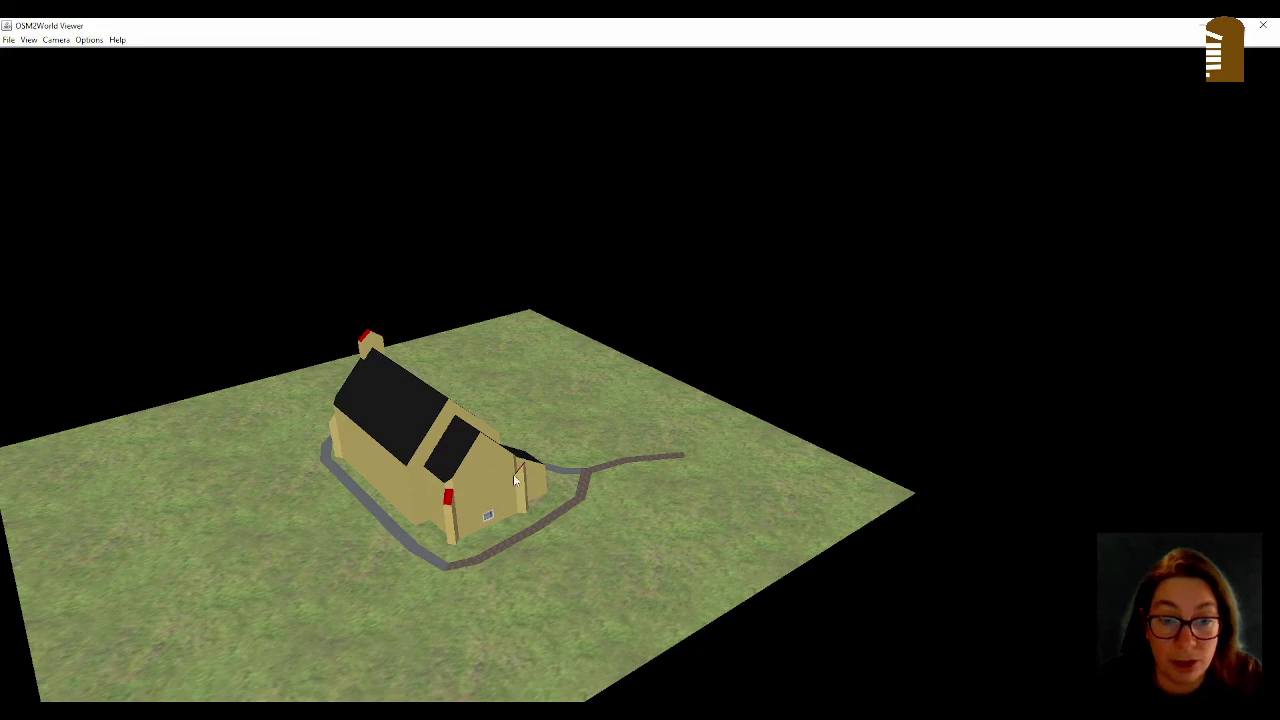
Step: In JOSM, set the roof:direction of the church's northeast corner buttress to 45
{"action": "key", "text": "alt+Tab"}
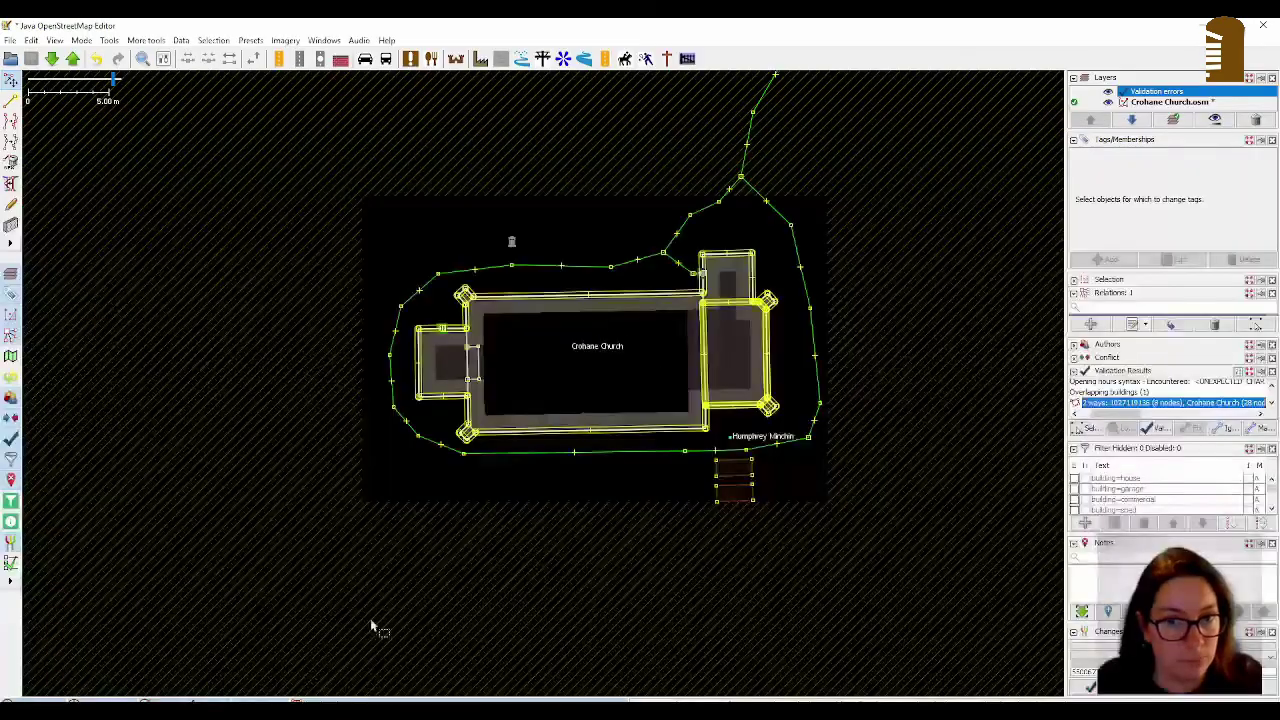
{"action": "scroll", "coordinate": [791, 286], "scroll_direction": "up", "scroll_amount": 5}
{"action": "left_click", "coordinate": [823, 257]}
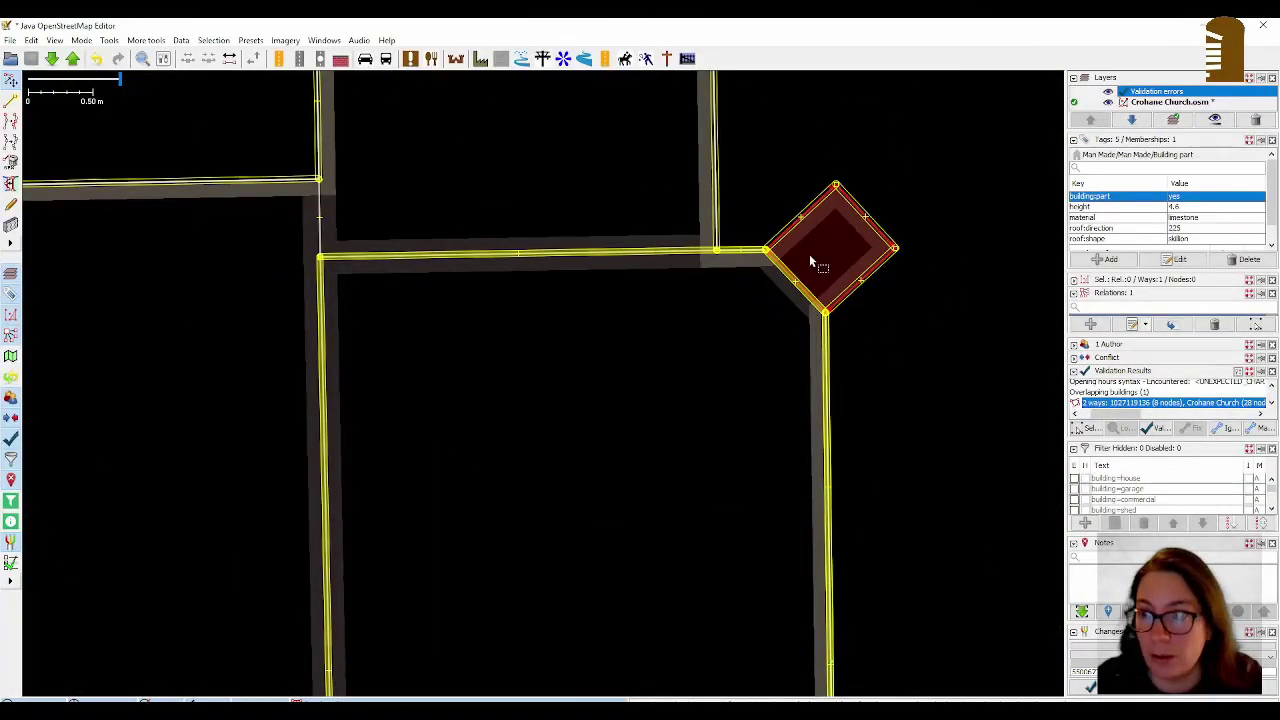
{"action": "scroll", "coordinate": [753, 268], "scroll_direction": "down", "scroll_amount": 2}
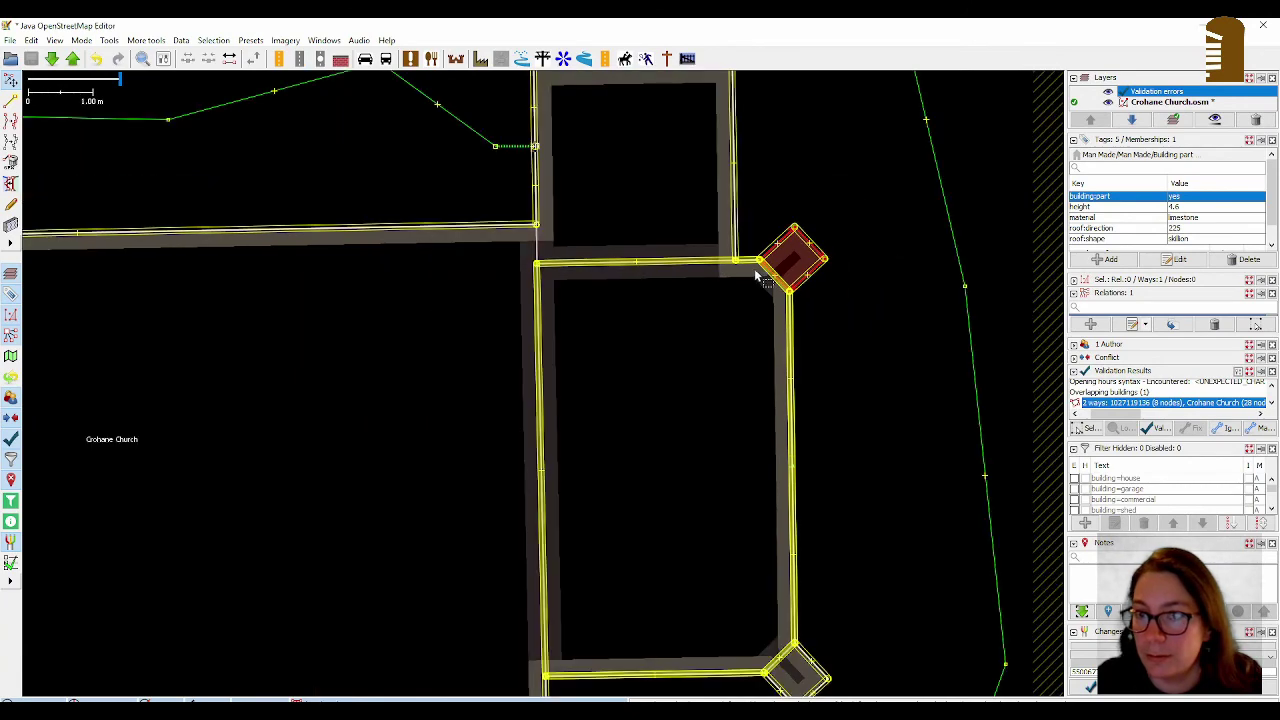
{"action": "left_click", "coordinate": [1183, 229]}
{"action": "double_click", "coordinate": [1183, 229]}
{"action": "type", "text": "45"}
{"action": "key", "text": "Return"}
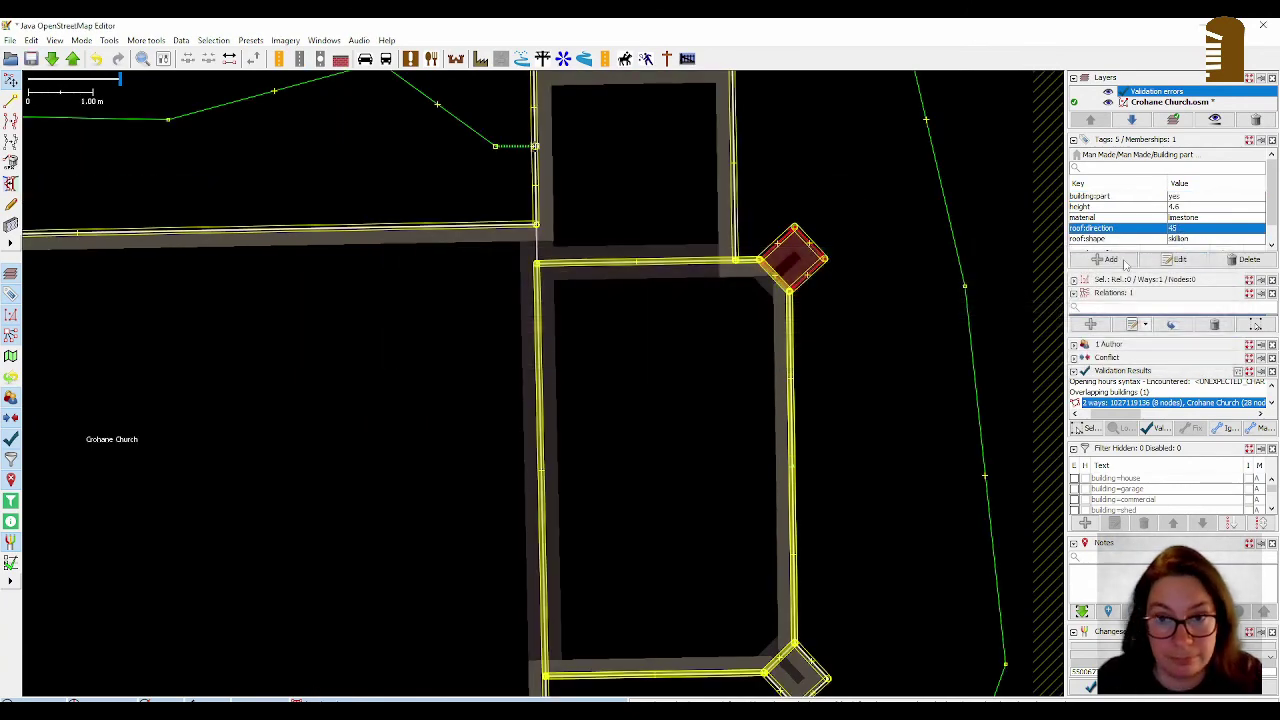
{"action": "left_click", "coordinate": [840, 413]}
Step: Save the Crohane Church data and load the updated OSM file in OSM2World Viewer
{"action": "left_click", "coordinate": [10, 40]}
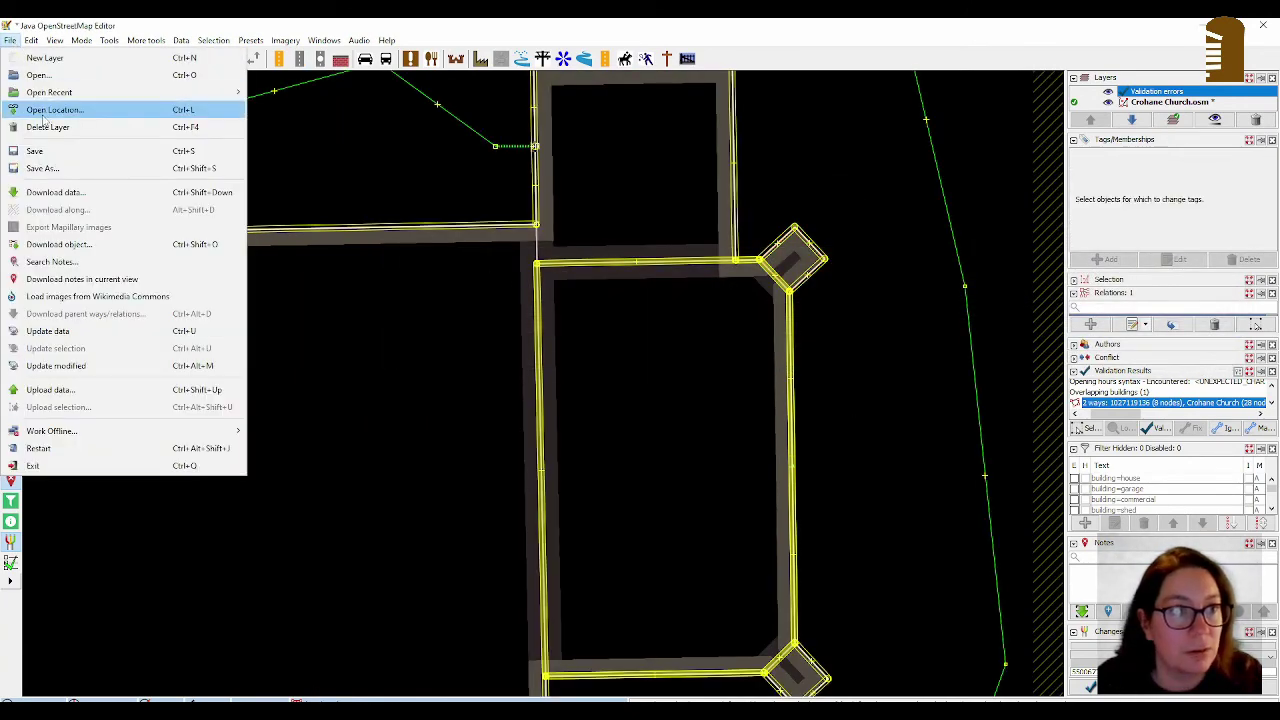
{"action": "left_click", "coordinate": [80, 151]}
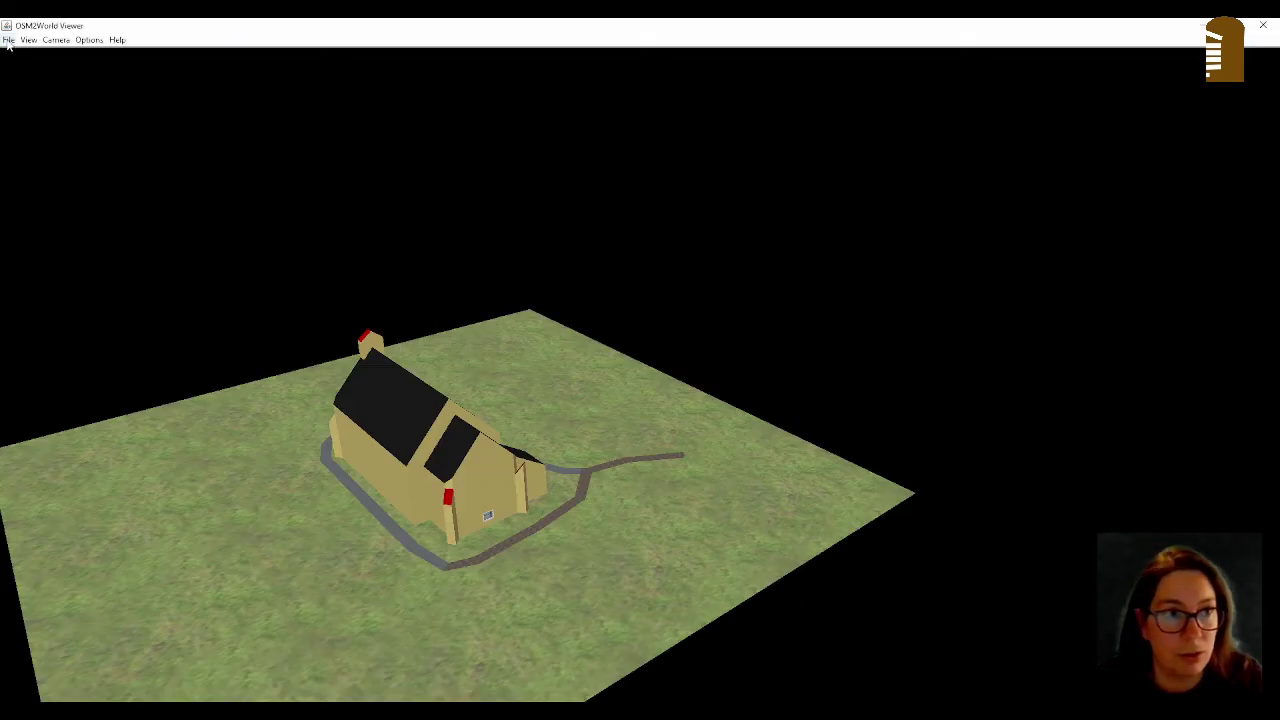
{"action": "left_click", "coordinate": [8, 40]}
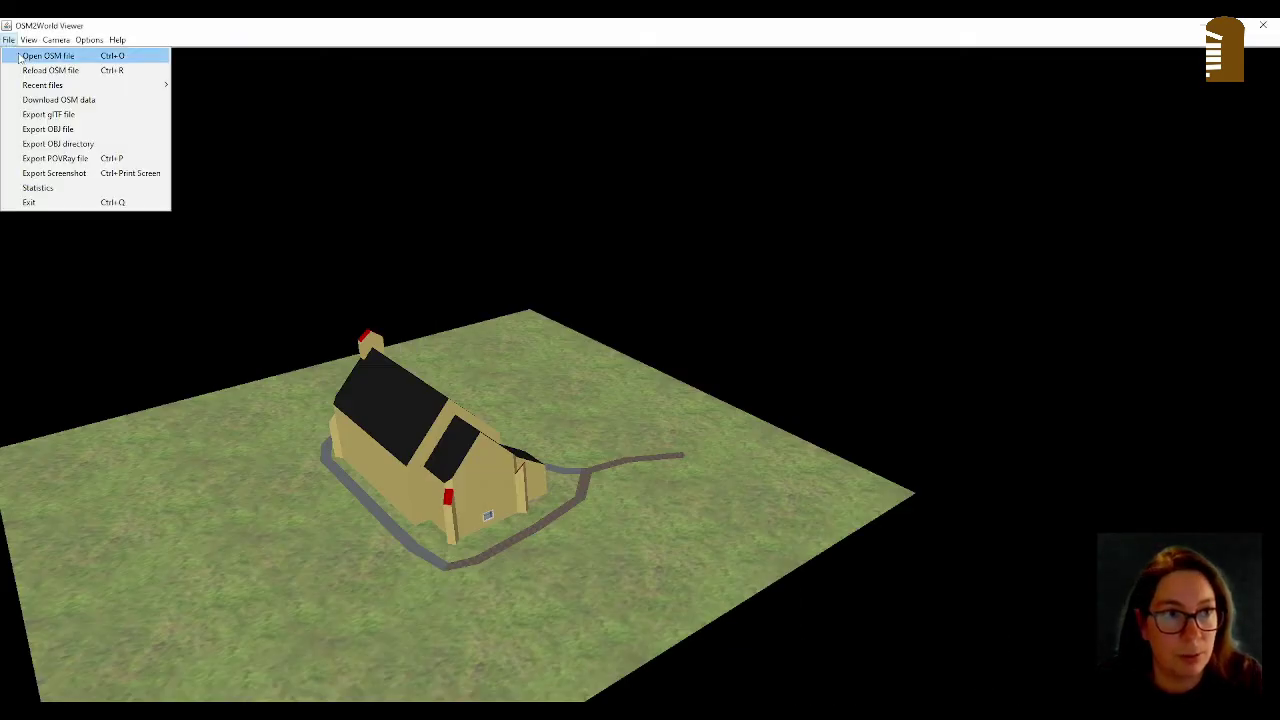
{"action": "left_click", "coordinate": [20, 56]}
{"action": "left_click", "coordinate": [796, 486]}
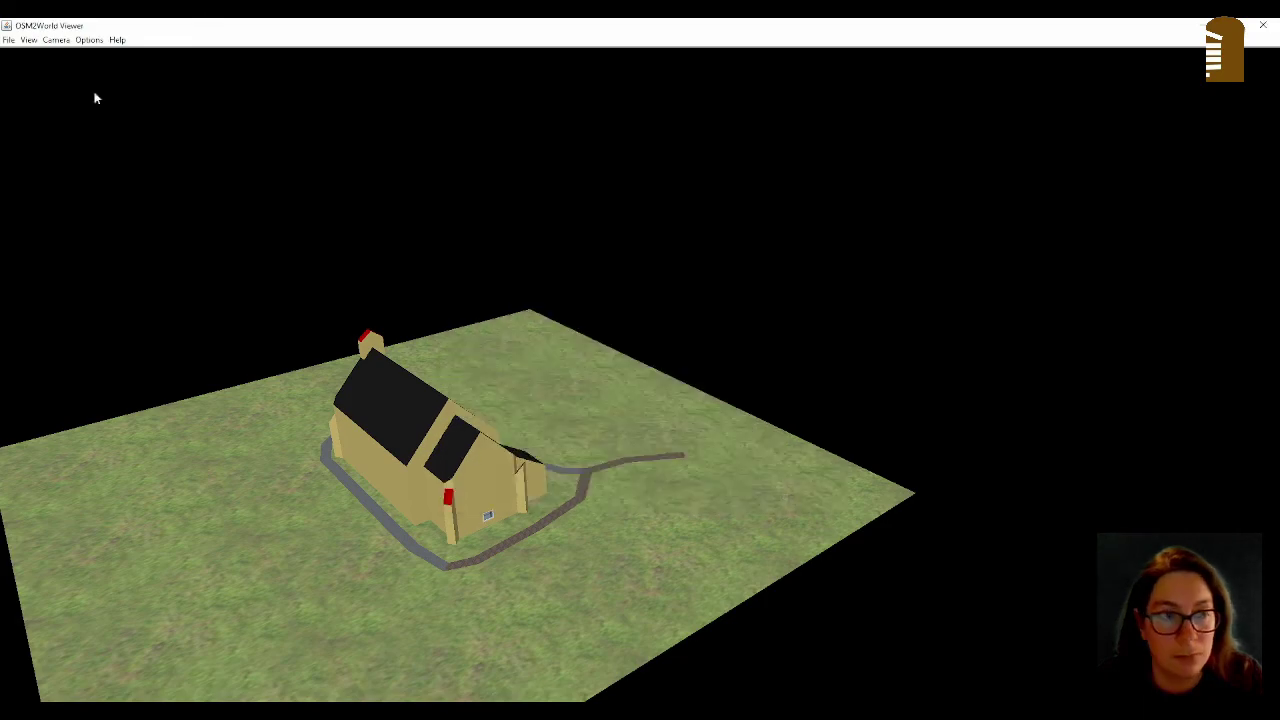
{"action": "left_click", "coordinate": [8, 40]}
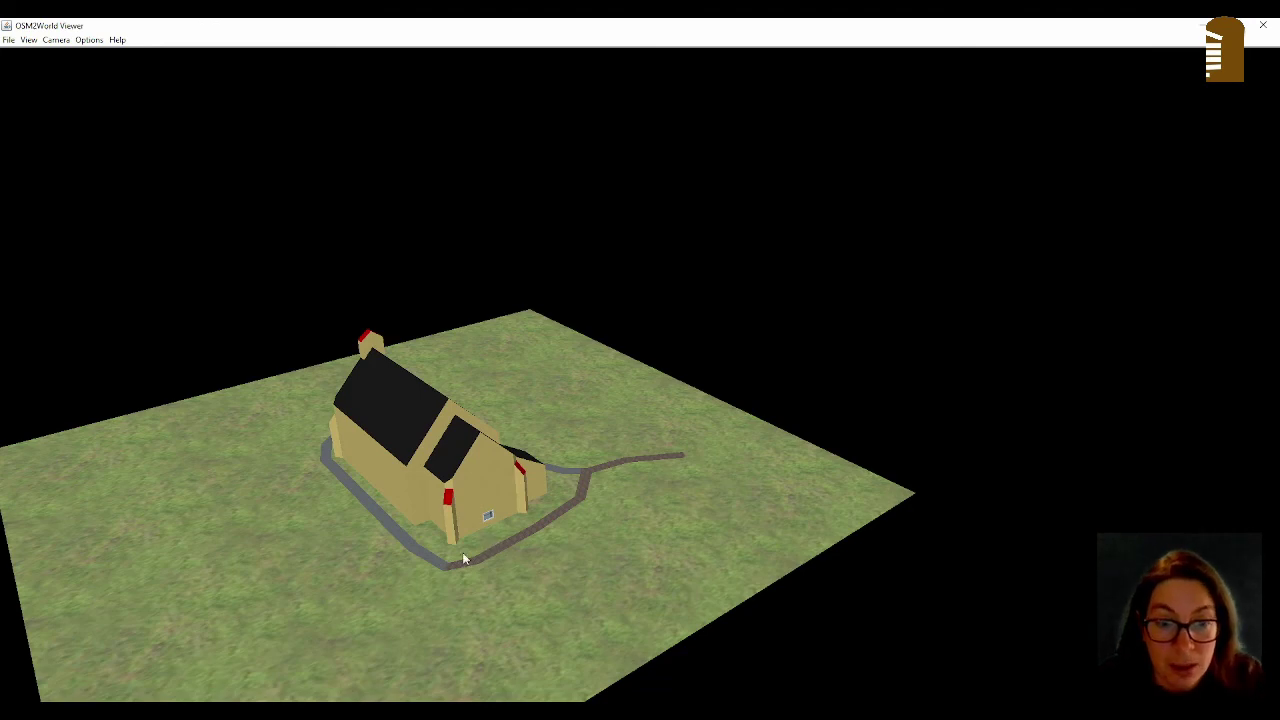
Step: Examine the updated church model from the east, north and northwest, checking the roofs and corner buttresses
{"action": "scroll", "coordinate": [467, 518], "scroll_direction": "down", "scroll_amount": 3}
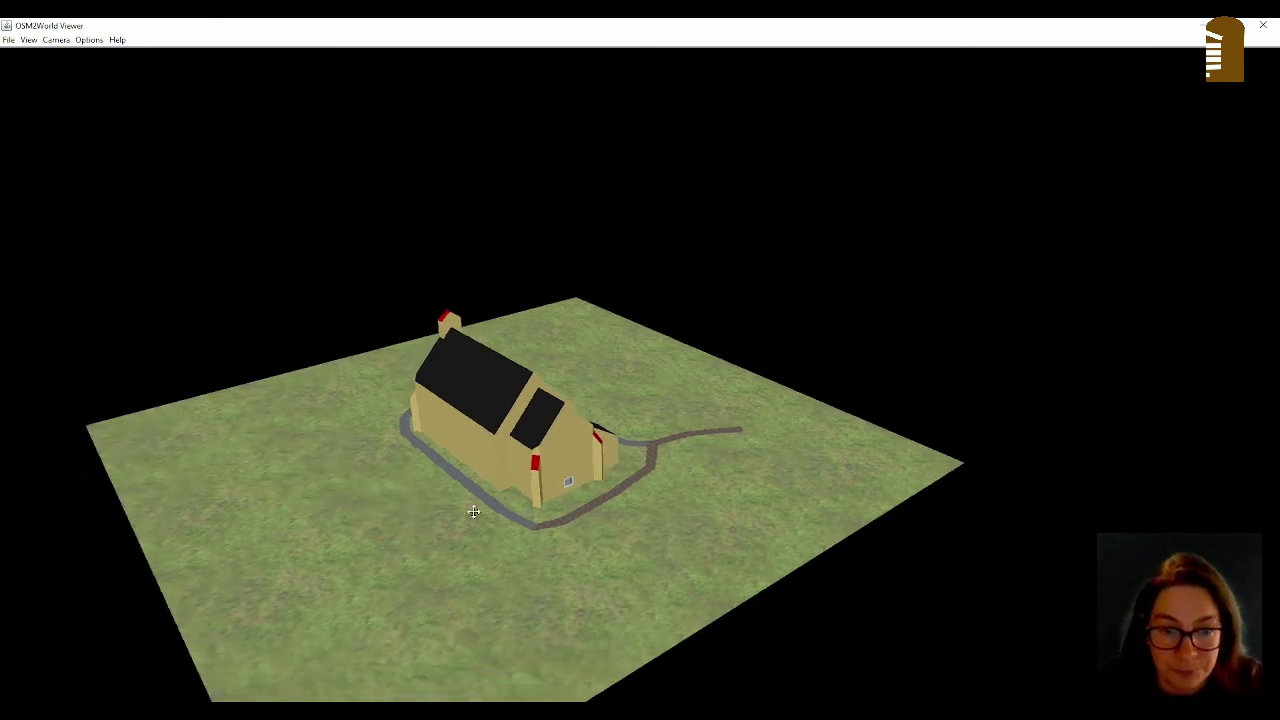
{"action": "left_click_drag", "start_coordinate": [471, 514], "coordinate": [542, 556]}
{"action": "scroll", "coordinate": [529, 526], "scroll_direction": "down", "scroll_amount": 3}
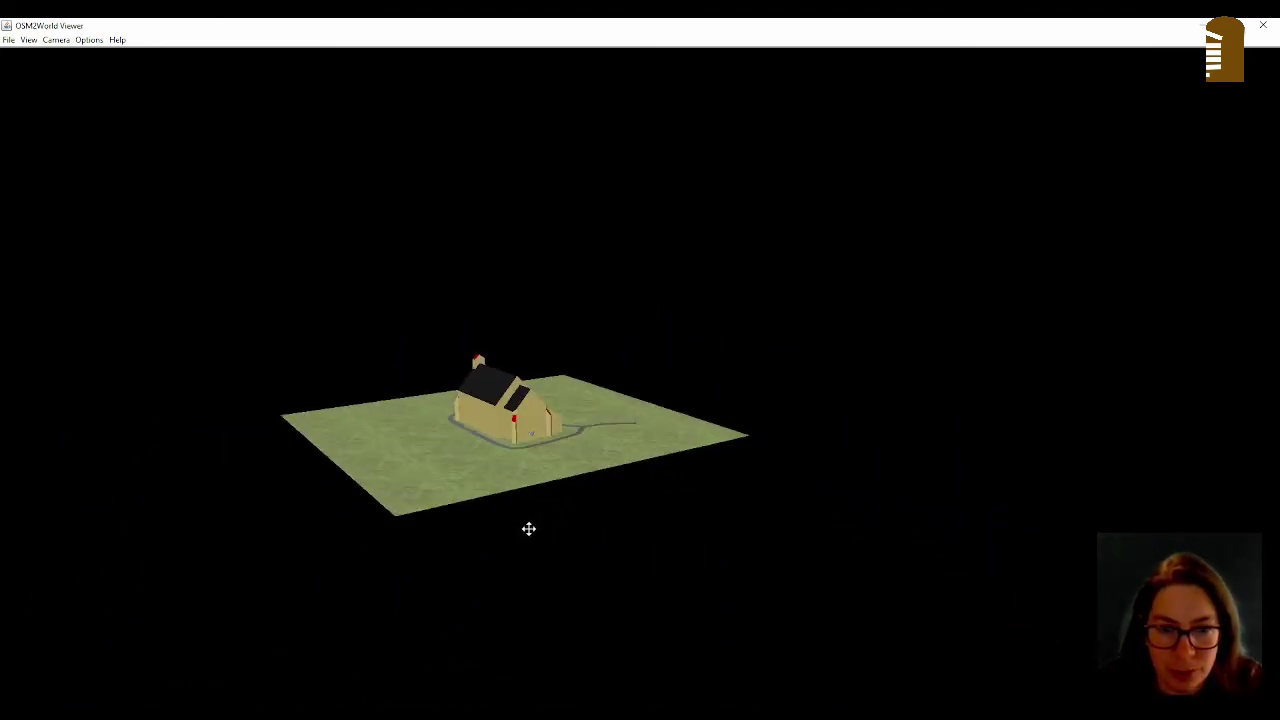
{"action": "scroll", "coordinate": [540, 549], "scroll_direction": "up", "scroll_amount": 3}
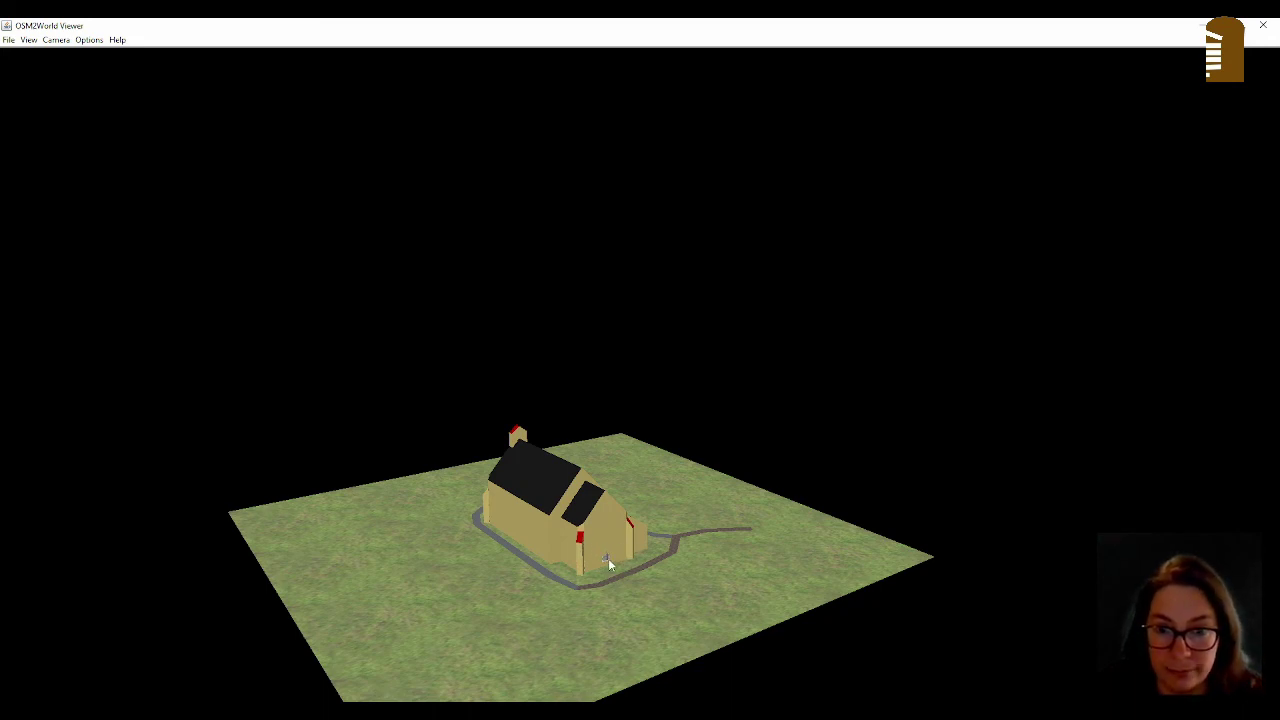
{"action": "scroll", "coordinate": [610, 560], "scroll_direction": "down", "scroll_amount": 3}
{"action": "left_click_drag", "start_coordinate": [614, 563], "coordinate": [671, 551]}
{"action": "scroll", "coordinate": [586, 625], "scroll_direction": "up", "scroll_amount": 4}
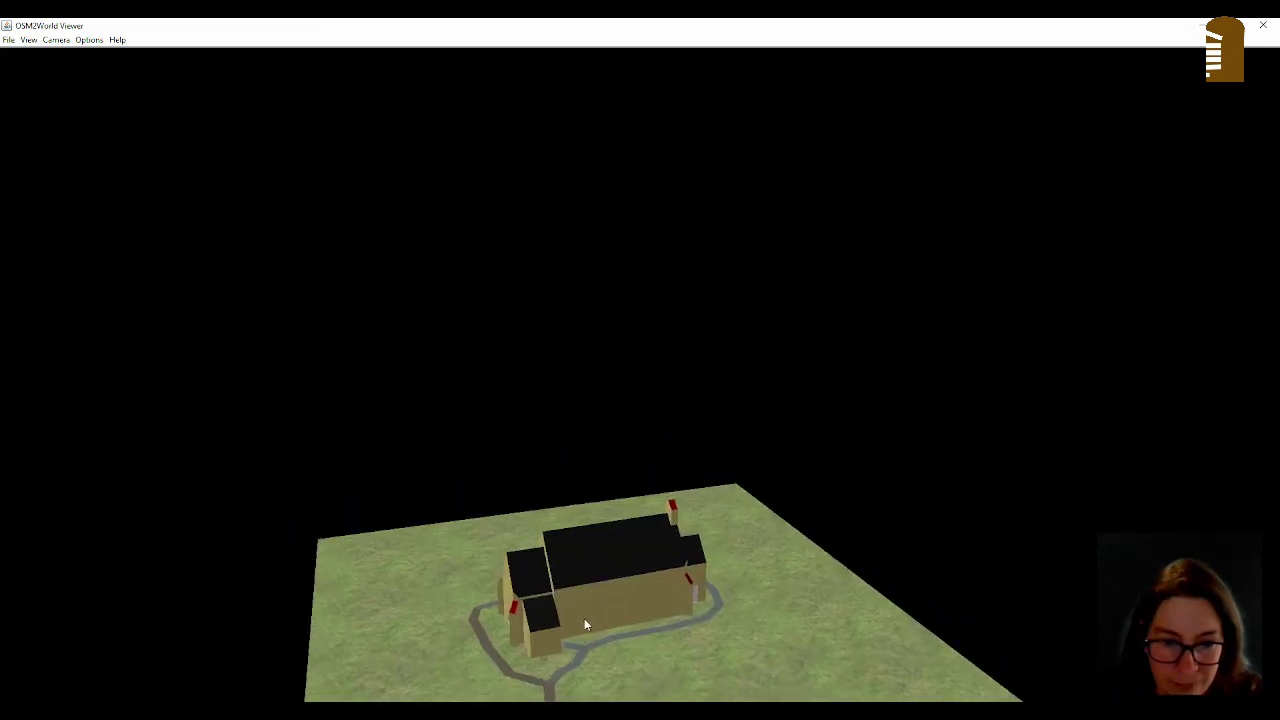
{"action": "scroll", "coordinate": [586, 625], "scroll_direction": "down", "scroll_amount": 3}
{"action": "left_click_drag", "start_coordinate": [583, 589], "coordinate": [638, 515]}
{"action": "left_click_drag", "start_coordinate": [851, 497], "coordinate": [586, 473]}
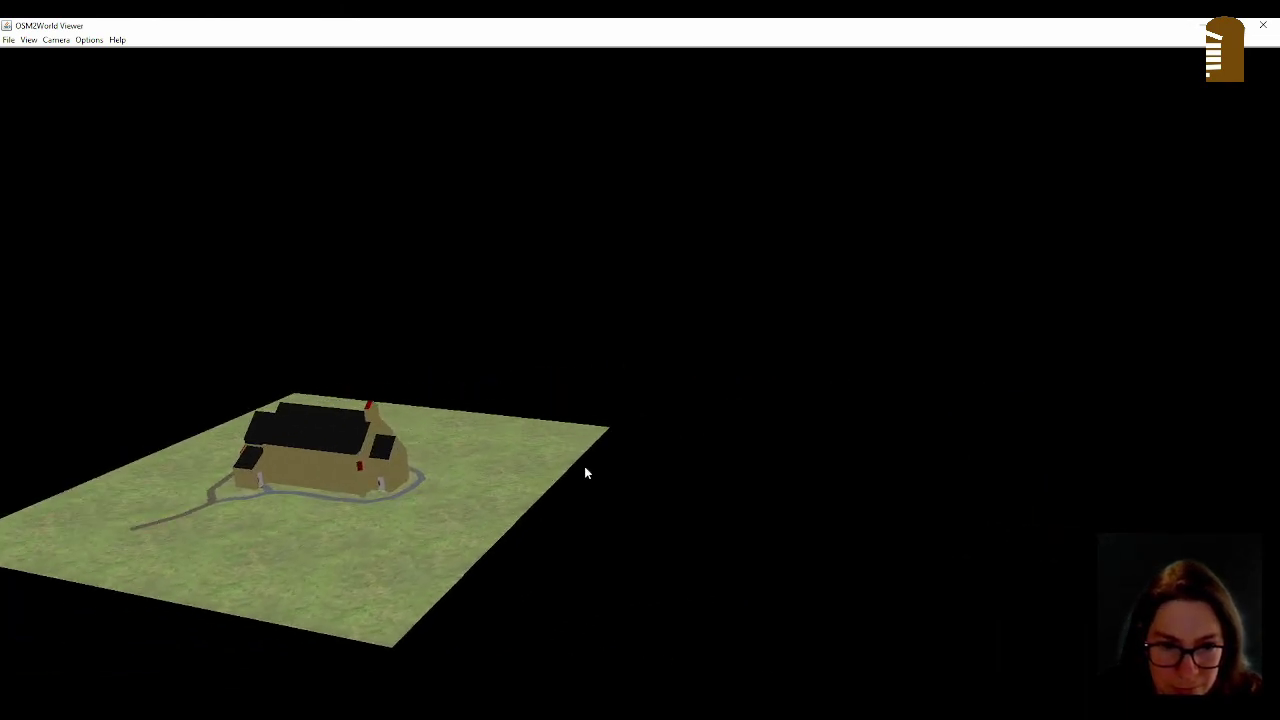
{"action": "mouse_move", "coordinate": [329, 449]}
{"action": "left_mouse_down"}
{"action": "mouse_move", "coordinate": [306, 460]}
{"action": "mouse_move", "coordinate": [340, 472]}
{"action": "left_mouse_up"}
{"action": "left_click_drag", "start_coordinate": [741, 543], "coordinate": [548, 602]}
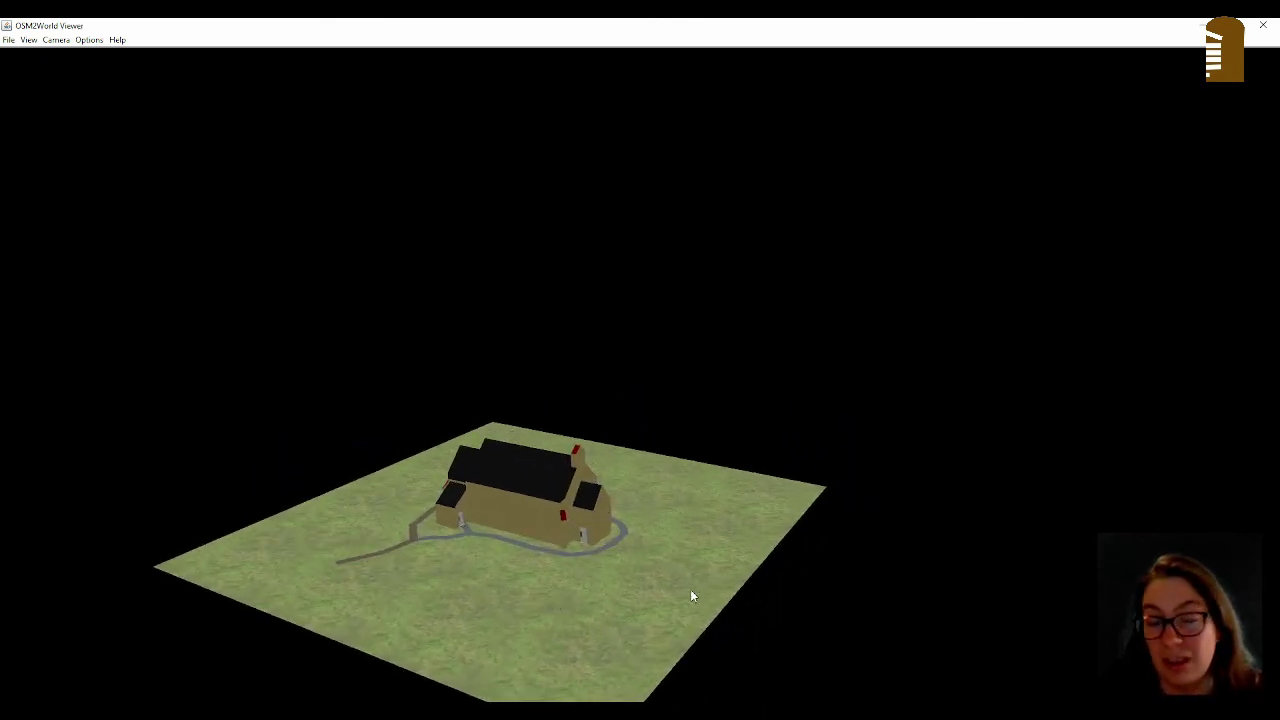
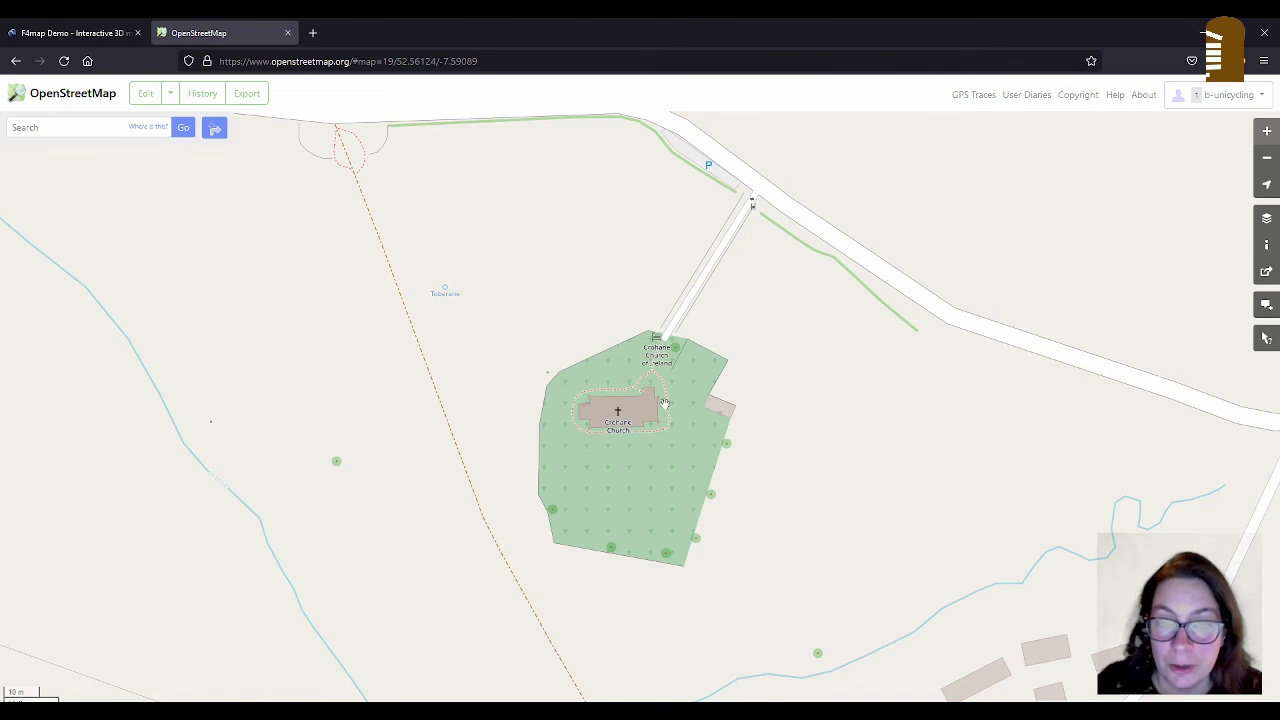
Step: On the OpenStreetMap website, view Crohane Church up close in the CyclOSM layer and refresh the map
{"action": "left_click", "coordinate": [1266, 218]}
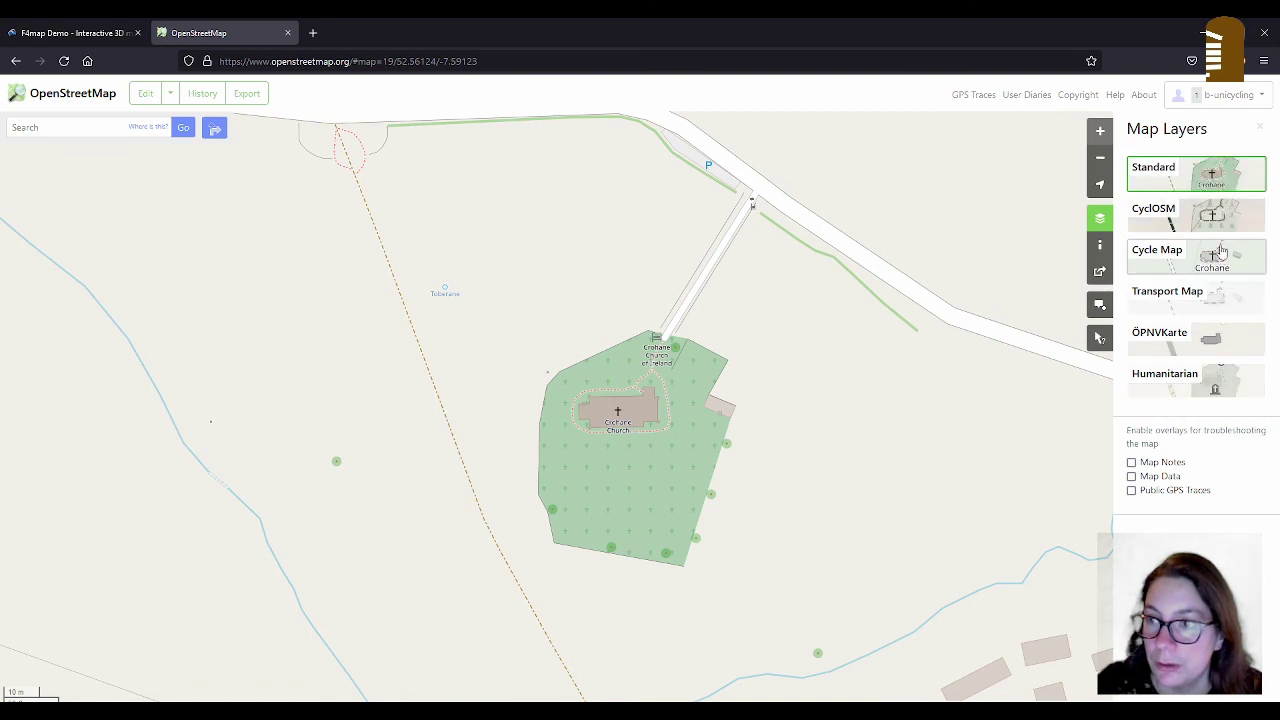
{"action": "left_click", "coordinate": [1225, 220]}
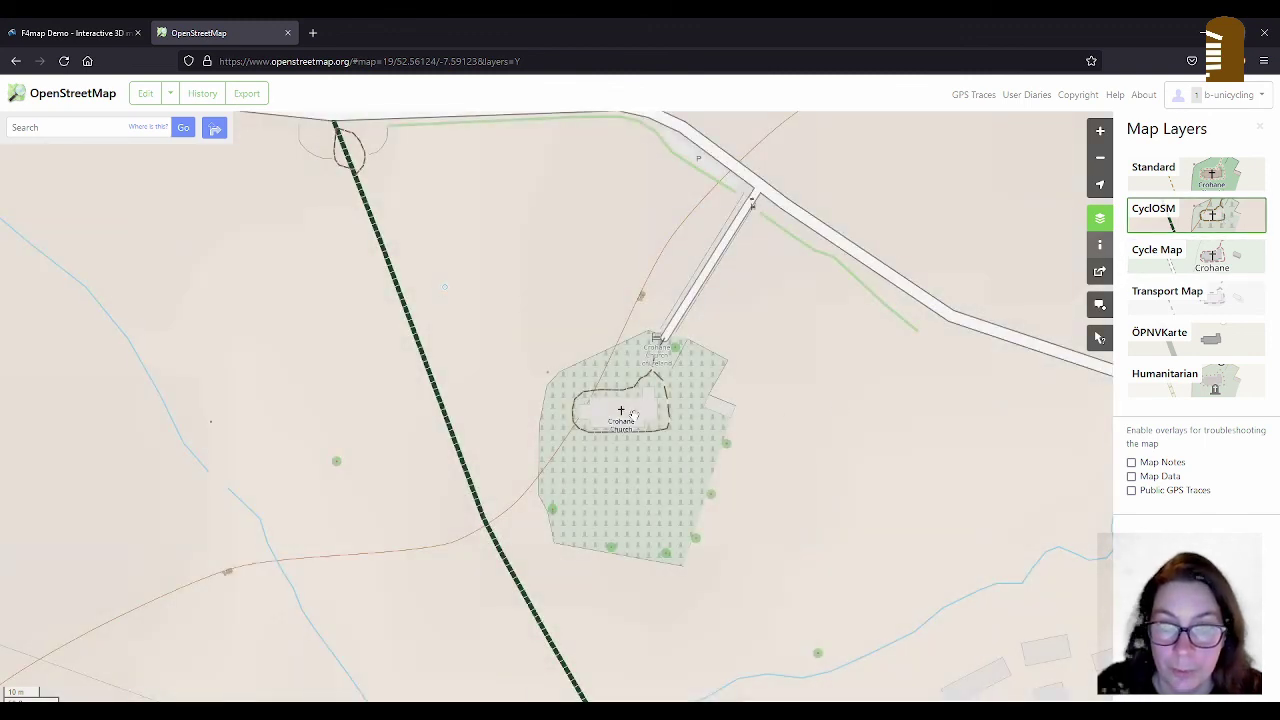
{"action": "scroll", "coordinate": [635, 415], "scroll_direction": "up", "scroll_amount": 1}
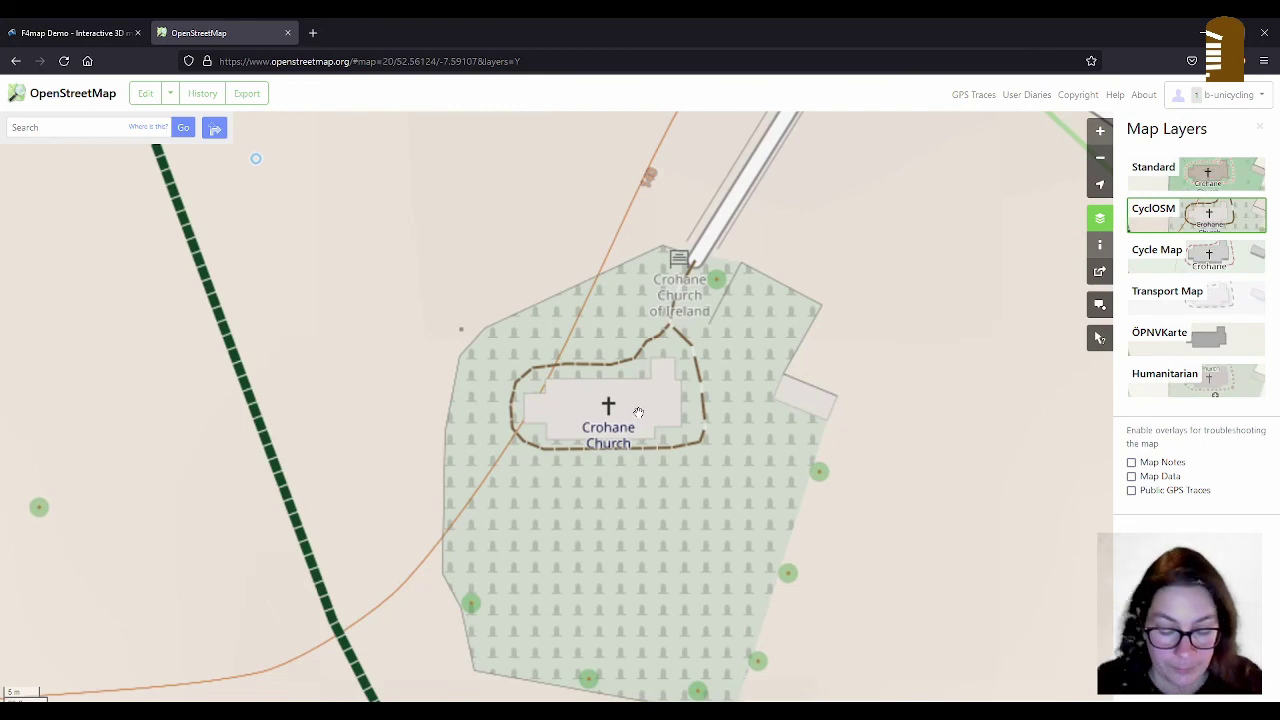
{"action": "key", "text": "F5"}
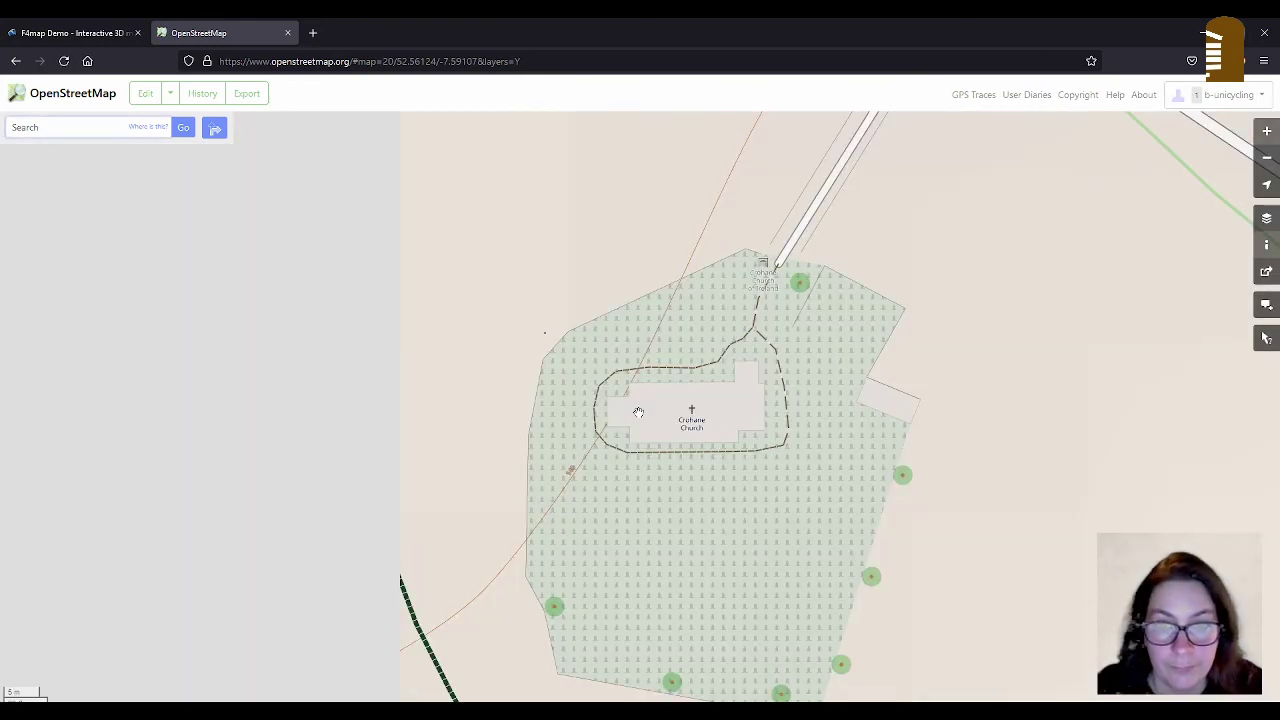
Step: View the church and surrounding paths in the Humanitarian map layer, refreshing the map
{"action": "left_click", "coordinate": [1274, 224]}
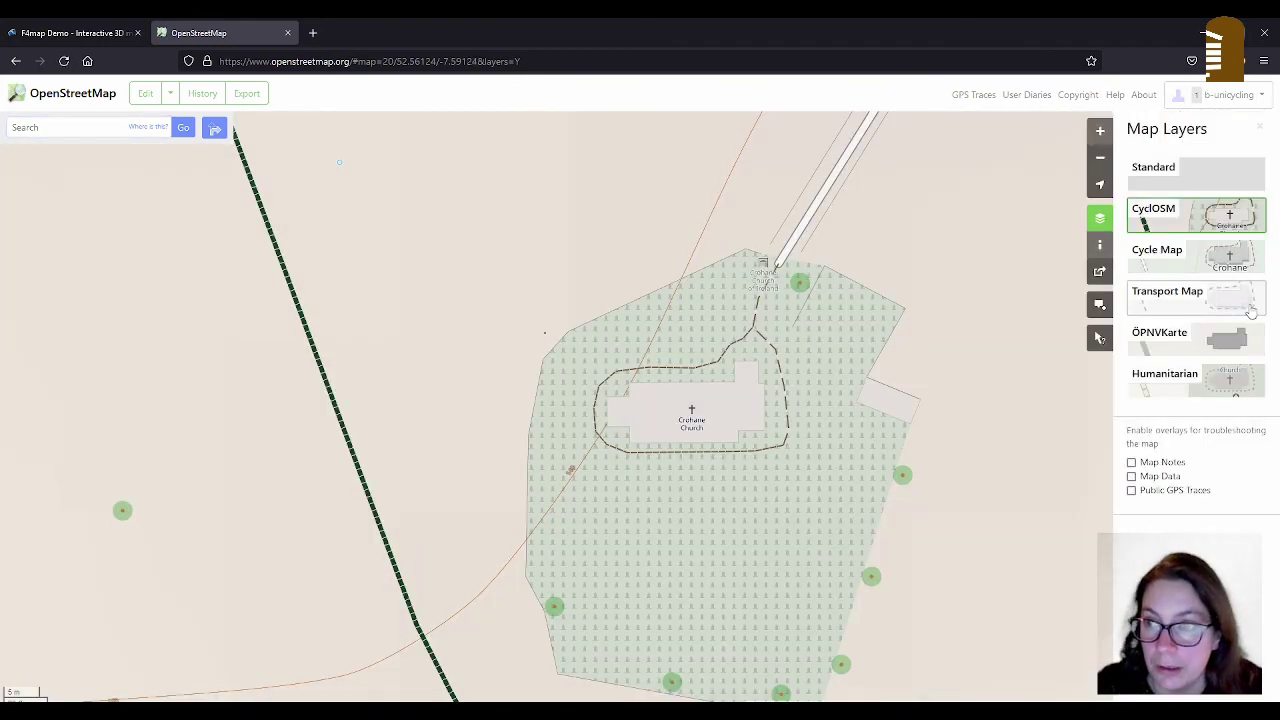
{"action": "left_click", "coordinate": [1190, 380]}
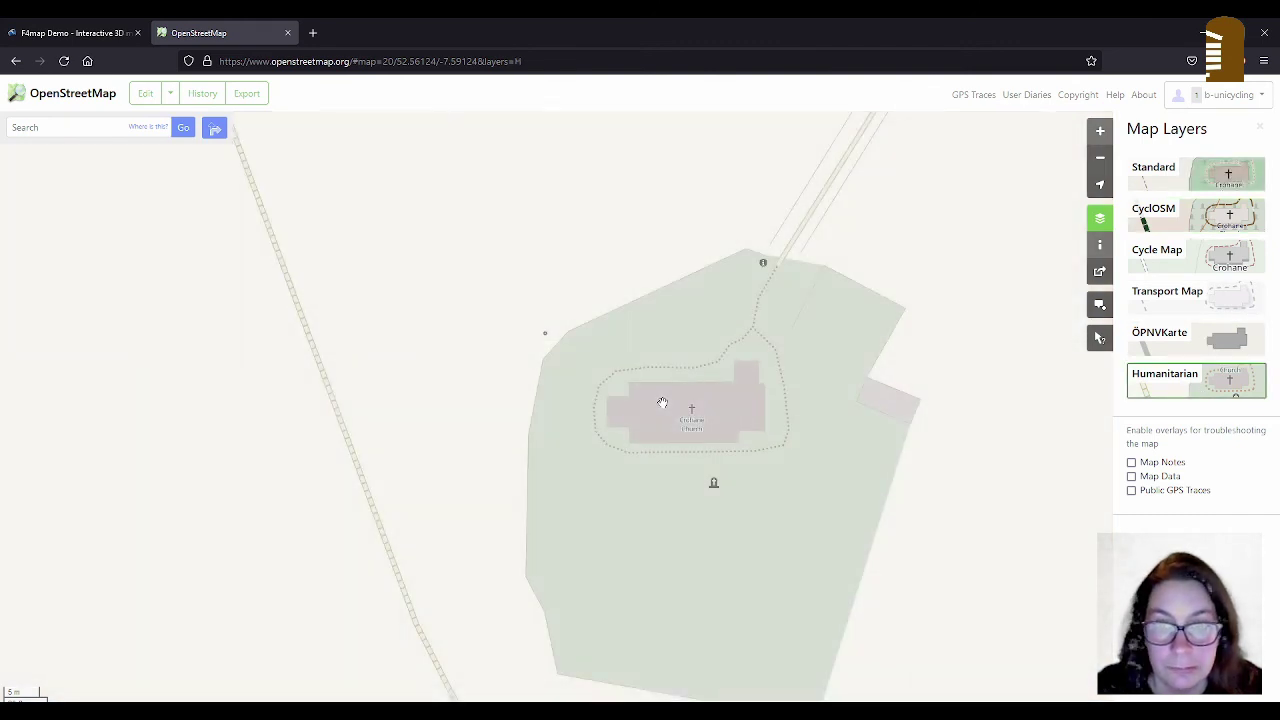
{"action": "left_click_drag", "start_coordinate": [758, 444], "coordinate": [669, 438]}
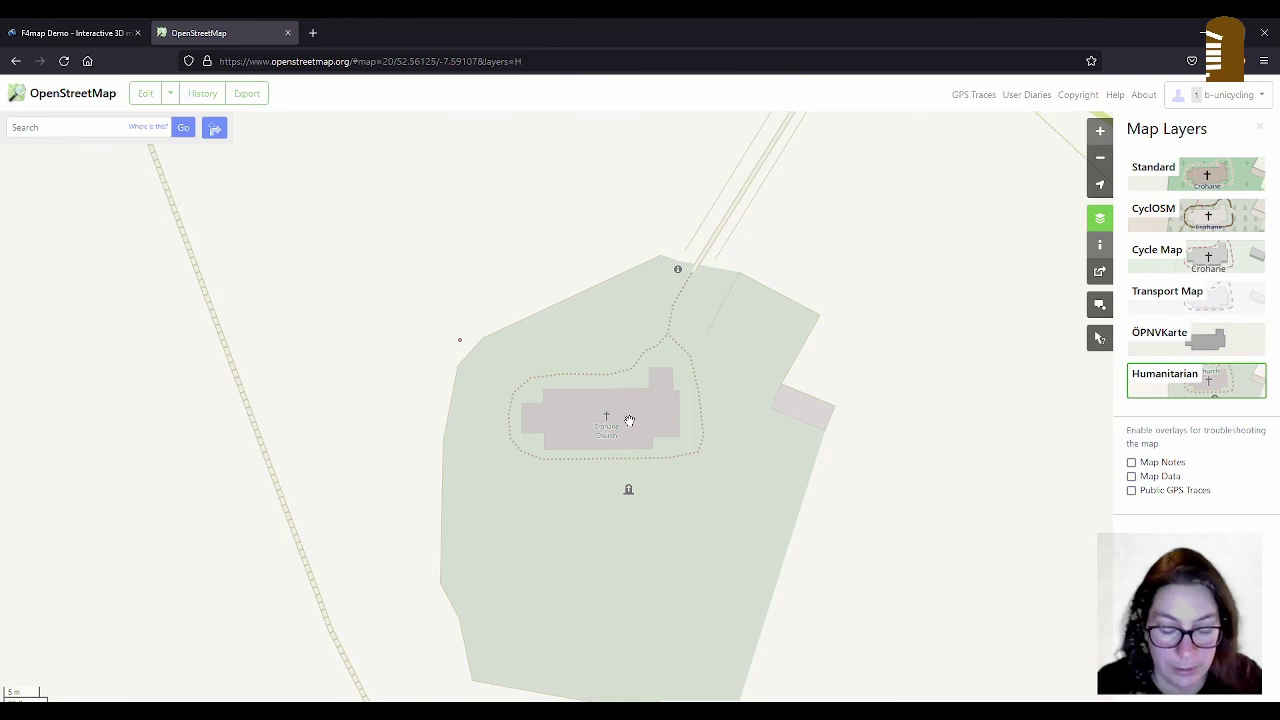
{"action": "key", "text": "F5"}
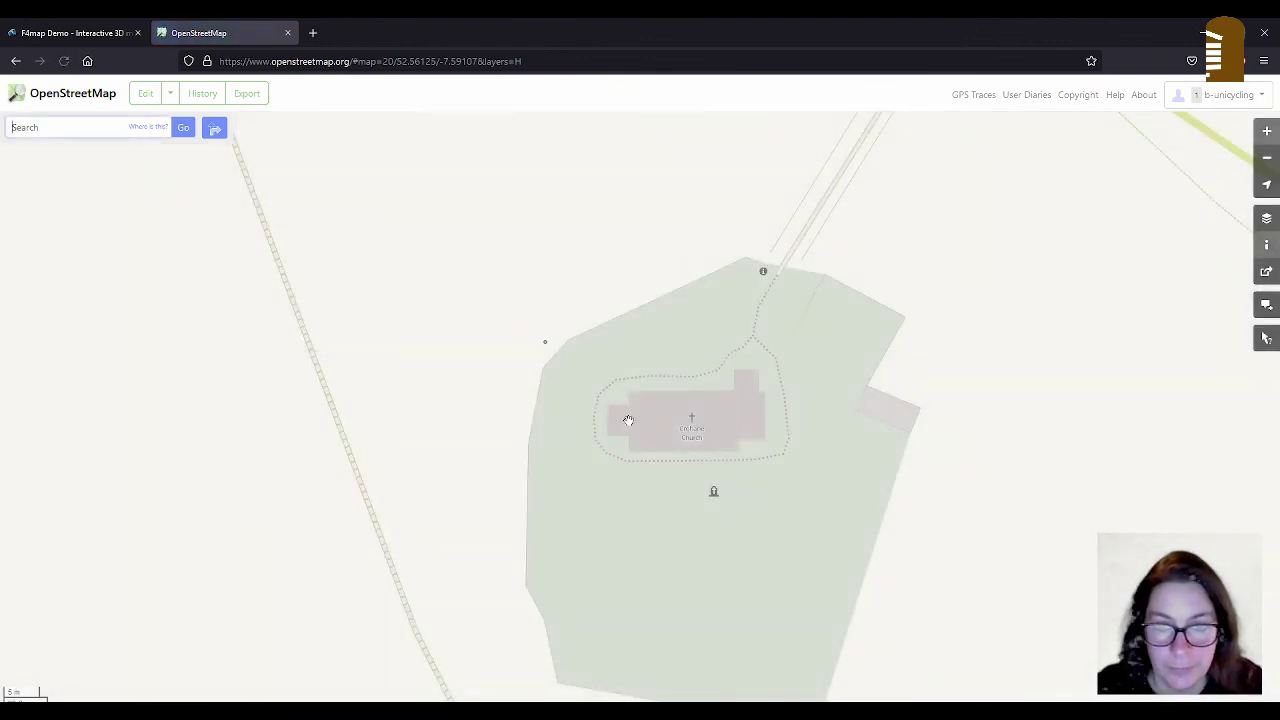
{"action": "left_click_drag", "start_coordinate": [763, 440], "coordinate": [623, 449]}
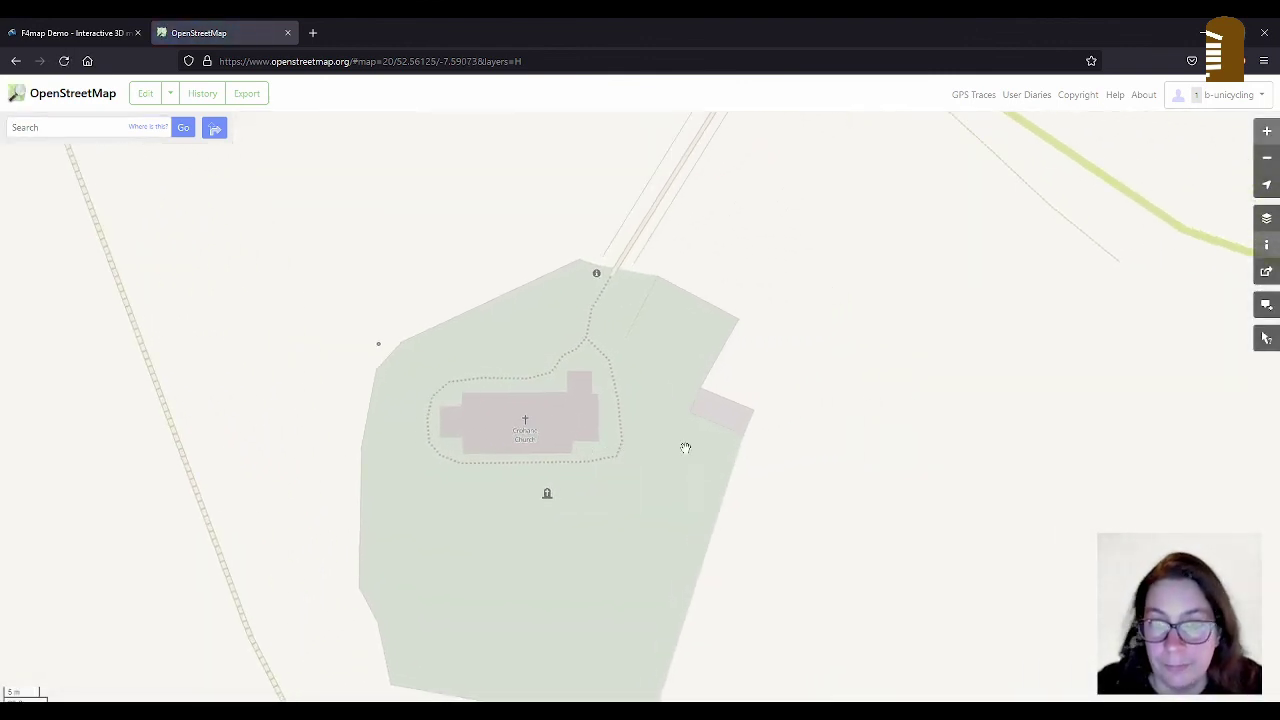
{"action": "scroll", "coordinate": [612, 445], "scroll_direction": "down", "scroll_amount": 3}
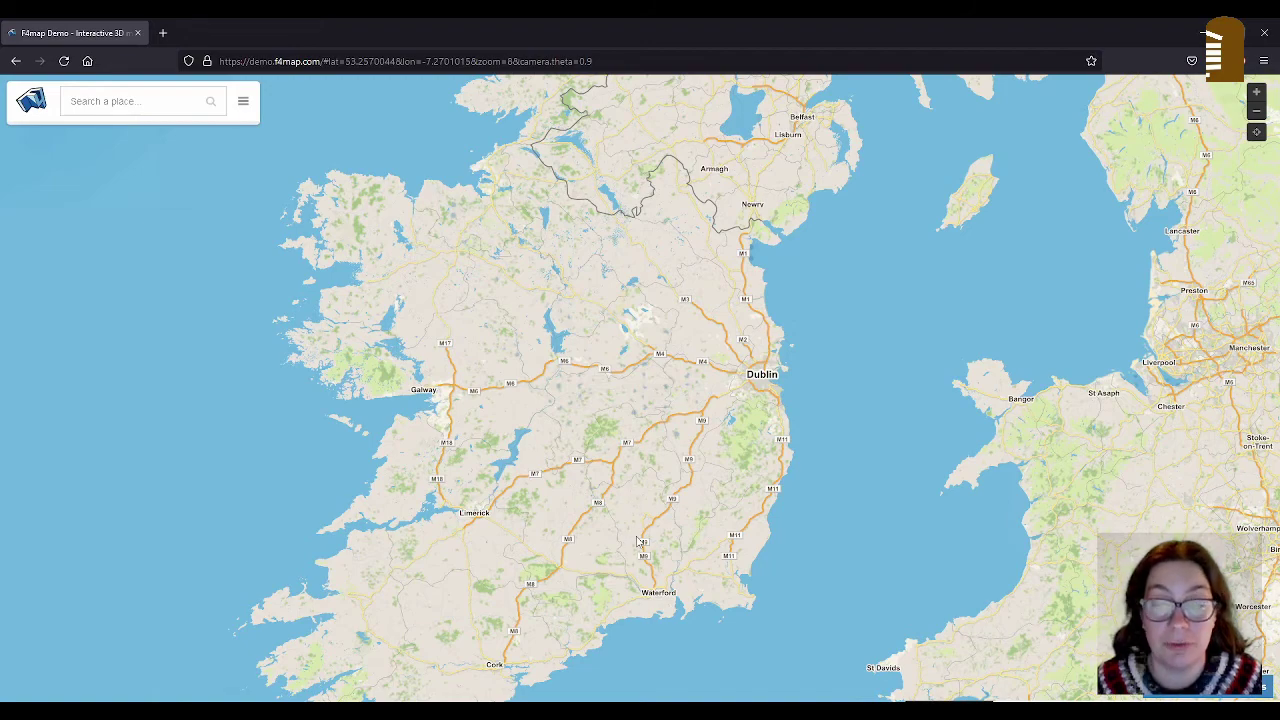
Step: In F4map, locate Crohane Church southwest of Kilkenny and bring its 3D building into close view
{"action": "scroll", "coordinate": [638, 543], "scroll_direction": "up", "scroll_amount": 1}
{"action": "scroll", "coordinate": [595, 558], "scroll_direction": "up", "scroll_amount": 2}
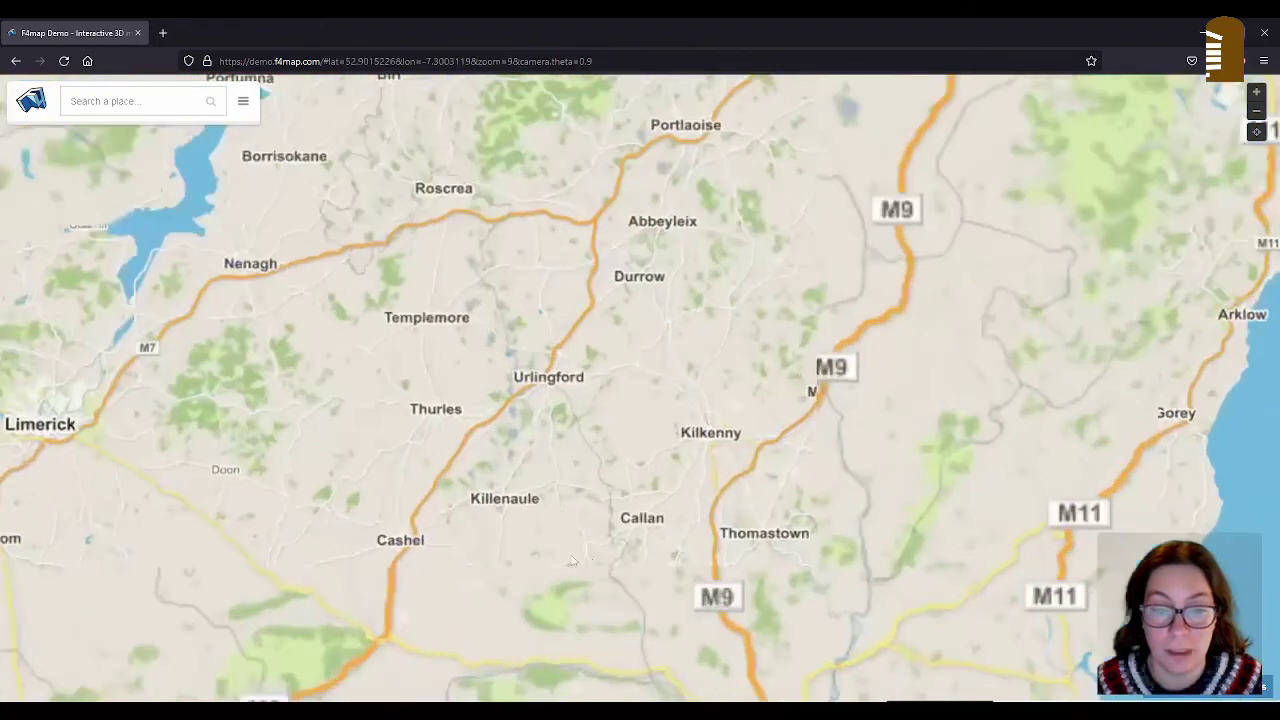
{"action": "scroll", "coordinate": [535, 518], "scroll_direction": "up", "scroll_amount": 1}
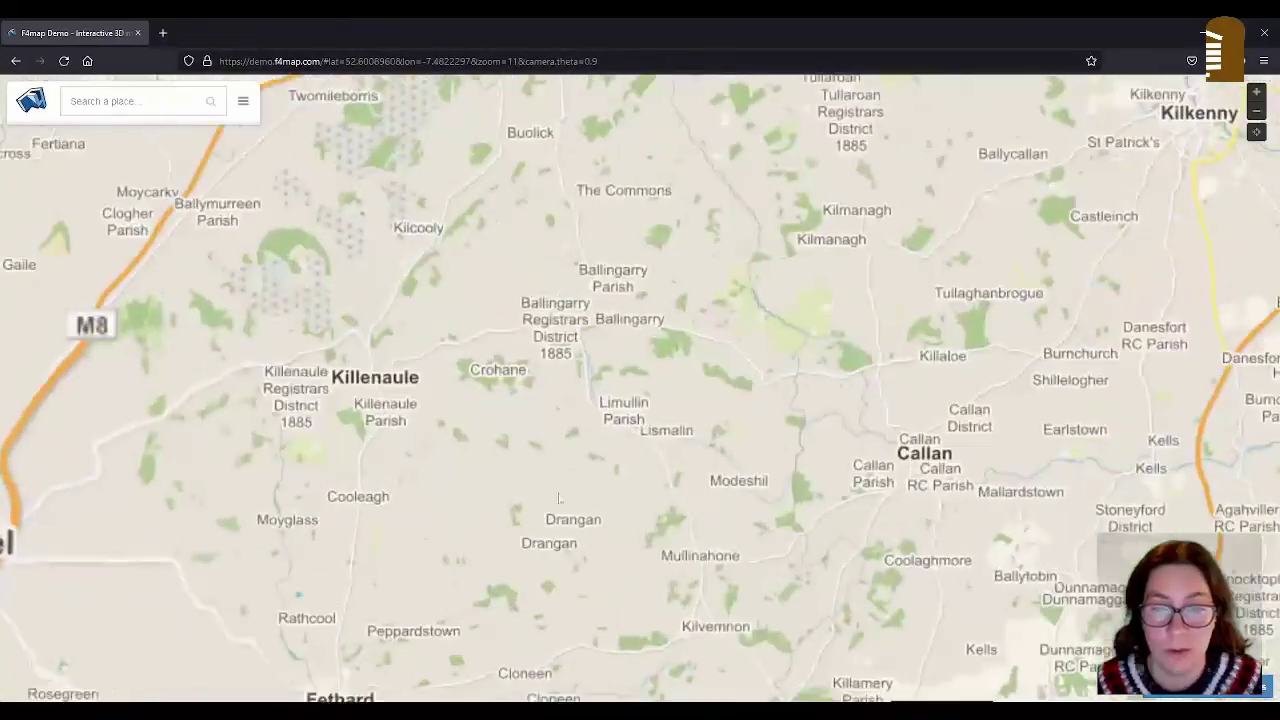
{"action": "scroll", "coordinate": [533, 420], "scroll_direction": "up", "scroll_amount": 1}
{"action": "scroll", "coordinate": [533, 420], "scroll_direction": "up", "scroll_amount": 4}
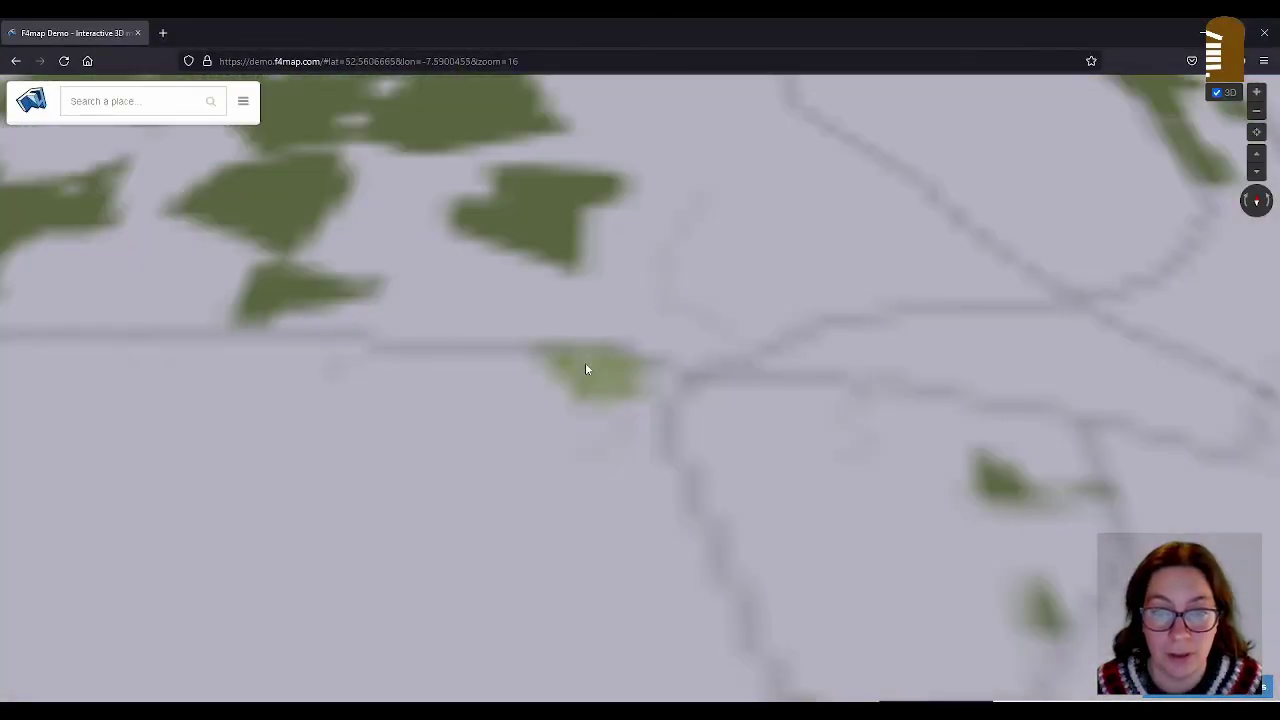
{"action": "scroll", "coordinate": [592, 364], "scroll_direction": "up", "scroll_amount": 1}
{"action": "scroll", "coordinate": [597, 365], "scroll_direction": "up", "scroll_amount": 2}
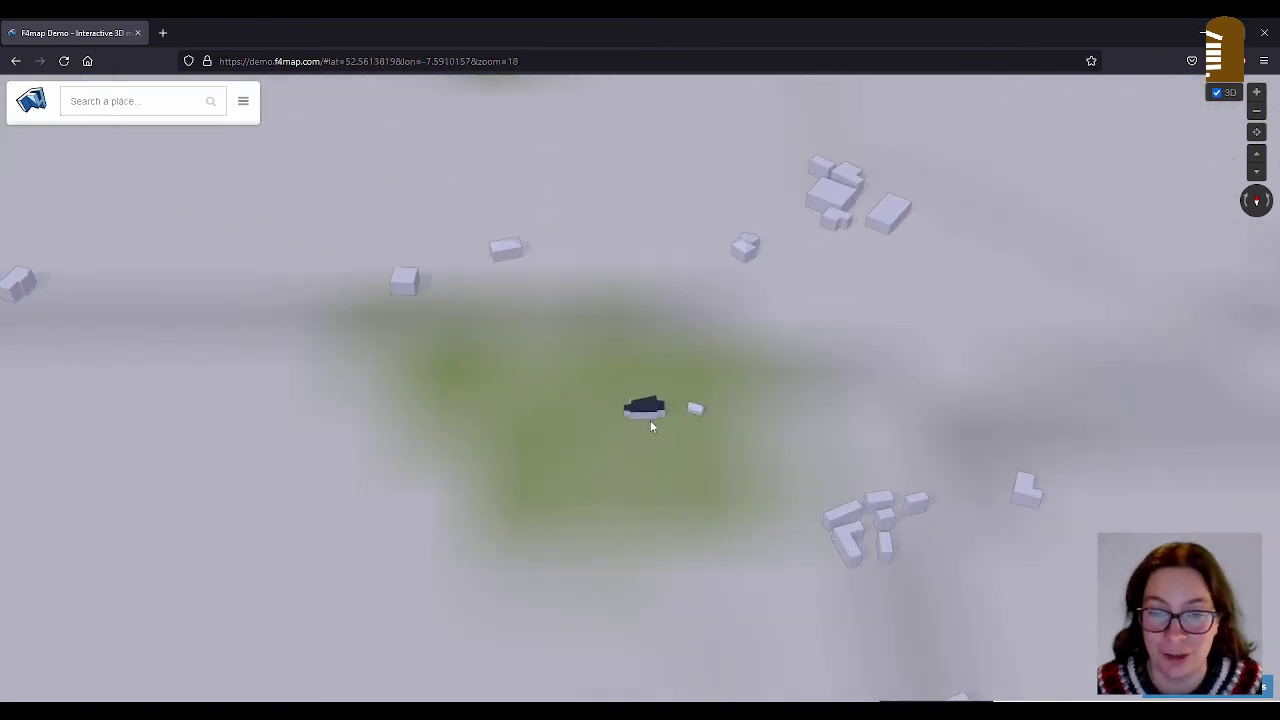
{"action": "scroll", "coordinate": [650, 420], "scroll_direction": "up", "scroll_amount": 1}
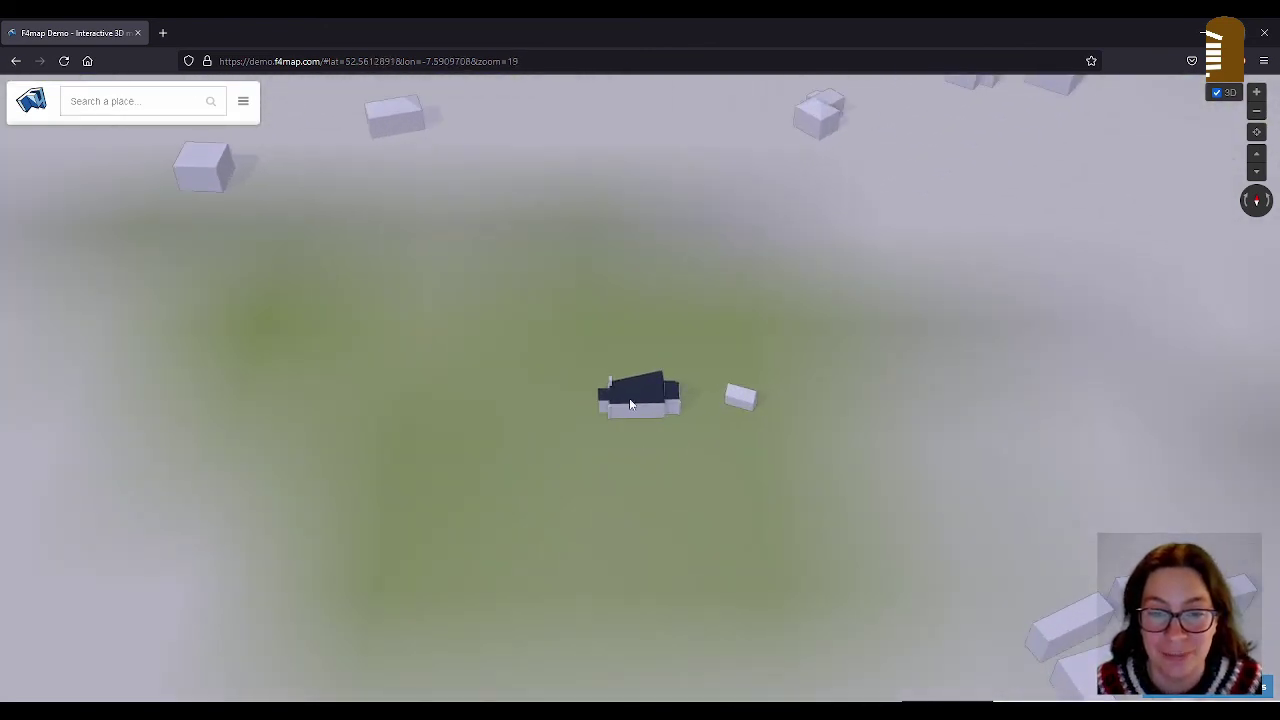
{"action": "scroll", "coordinate": [614, 402], "scroll_direction": "up", "scroll_amount": 1}
Step: Examine the church's 3D roofs, porches and buttresses from the north and northwest
{"action": "left_click_drag", "start_coordinate": [531, 400], "coordinate": [991, 349]}
{"action": "left_click_drag", "start_coordinate": [646, 428], "coordinate": [623, 386]}
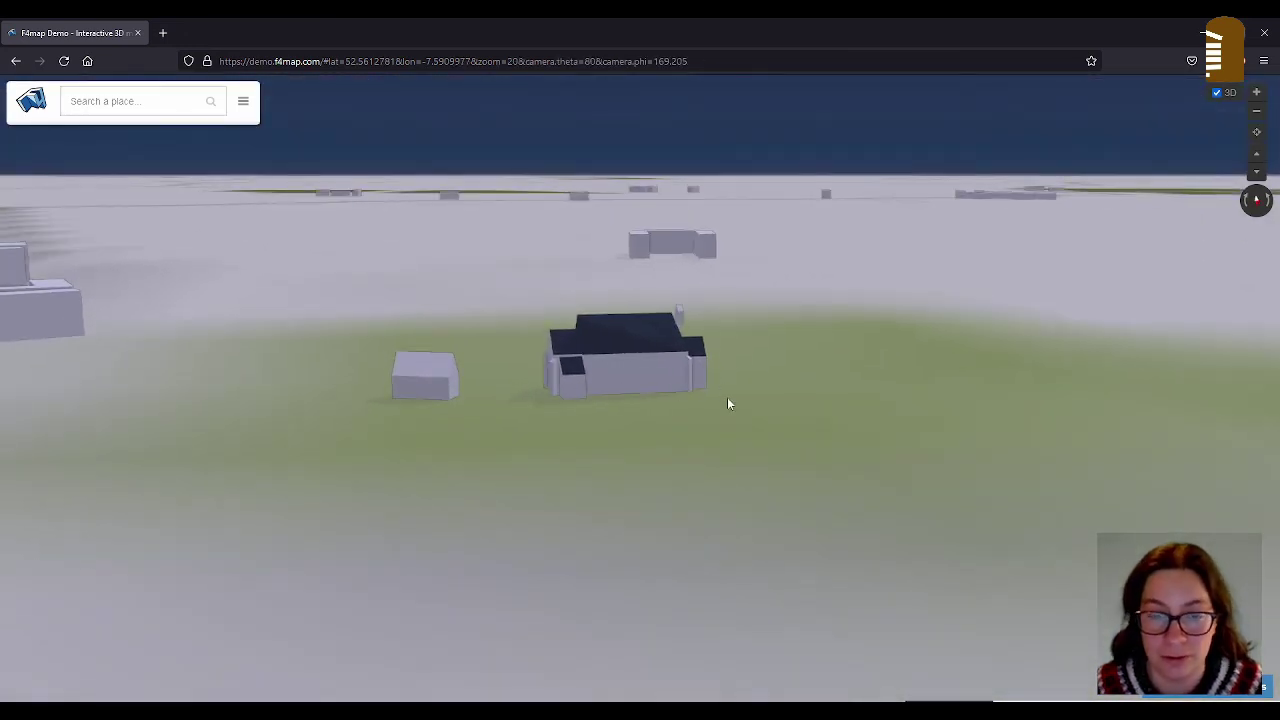
{"action": "scroll", "coordinate": [682, 360], "scroll_direction": "up", "scroll_amount": 1}
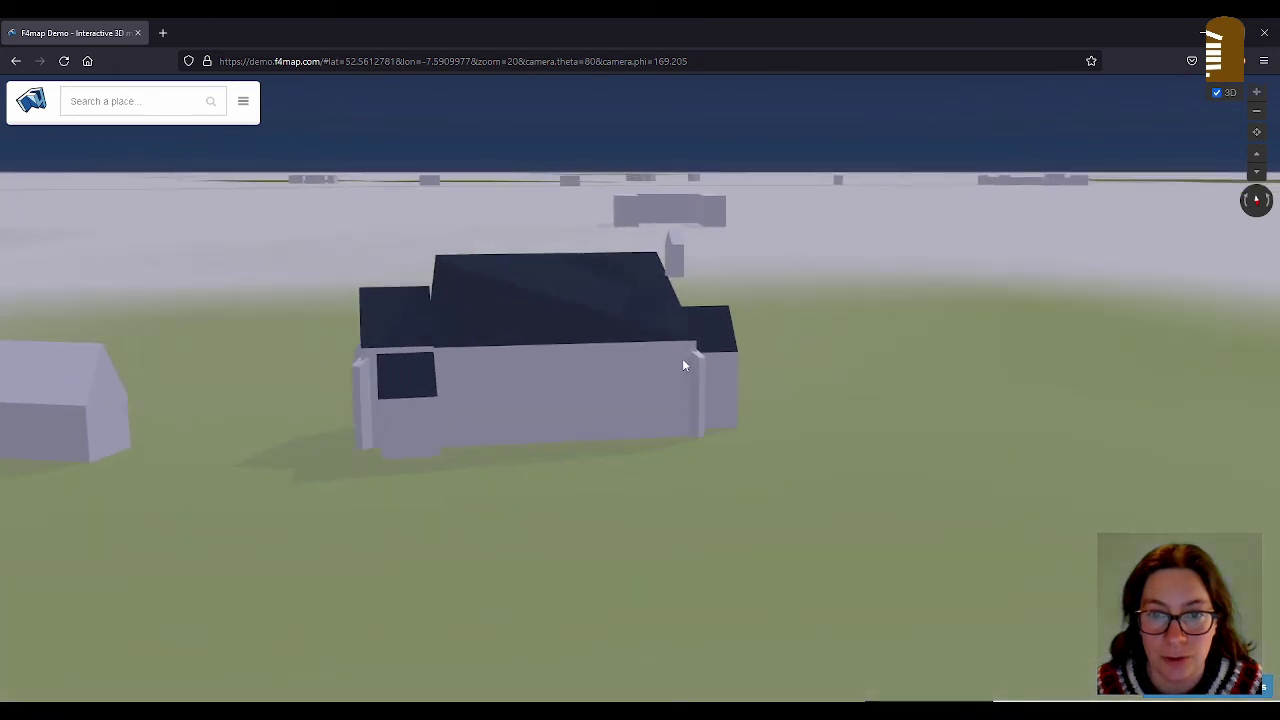
{"action": "left_click_drag", "start_coordinate": [426, 360], "coordinate": [471, 377]}
{"action": "left_click_drag", "start_coordinate": [634, 456], "coordinate": [585, 395]}
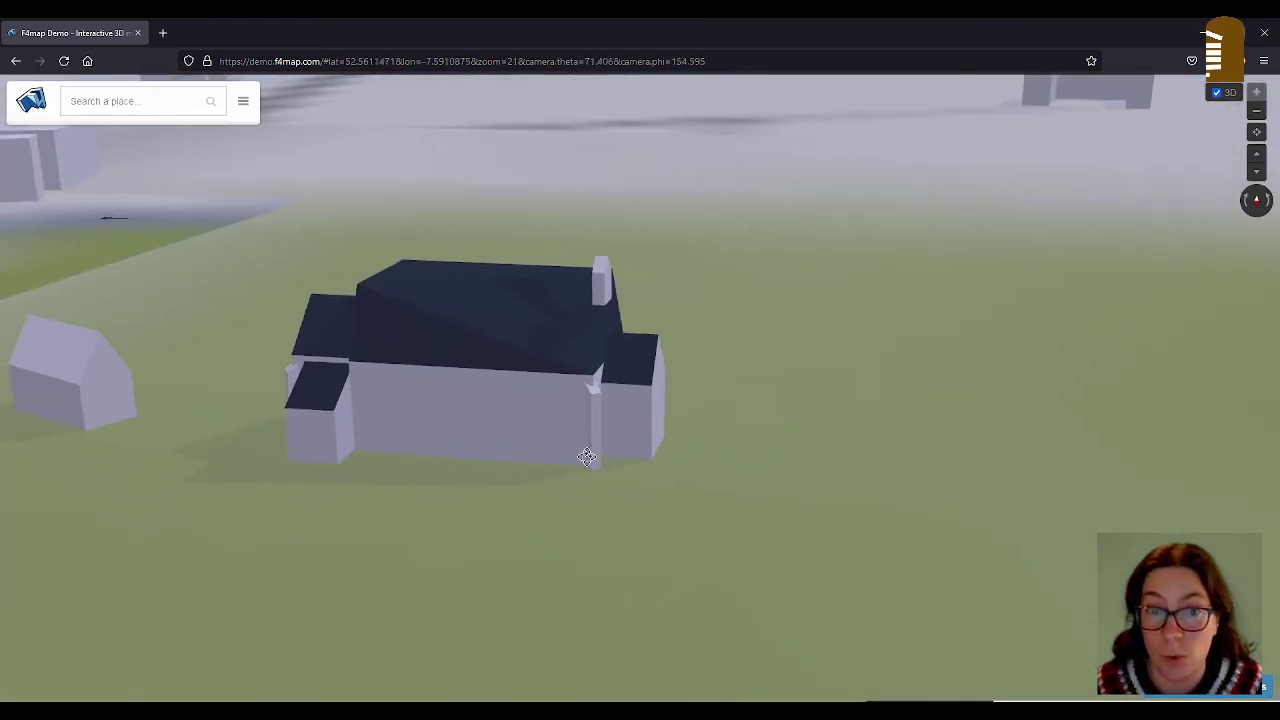
{"action": "left_click_drag", "start_coordinate": [559, 329], "coordinate": [440, 274]}
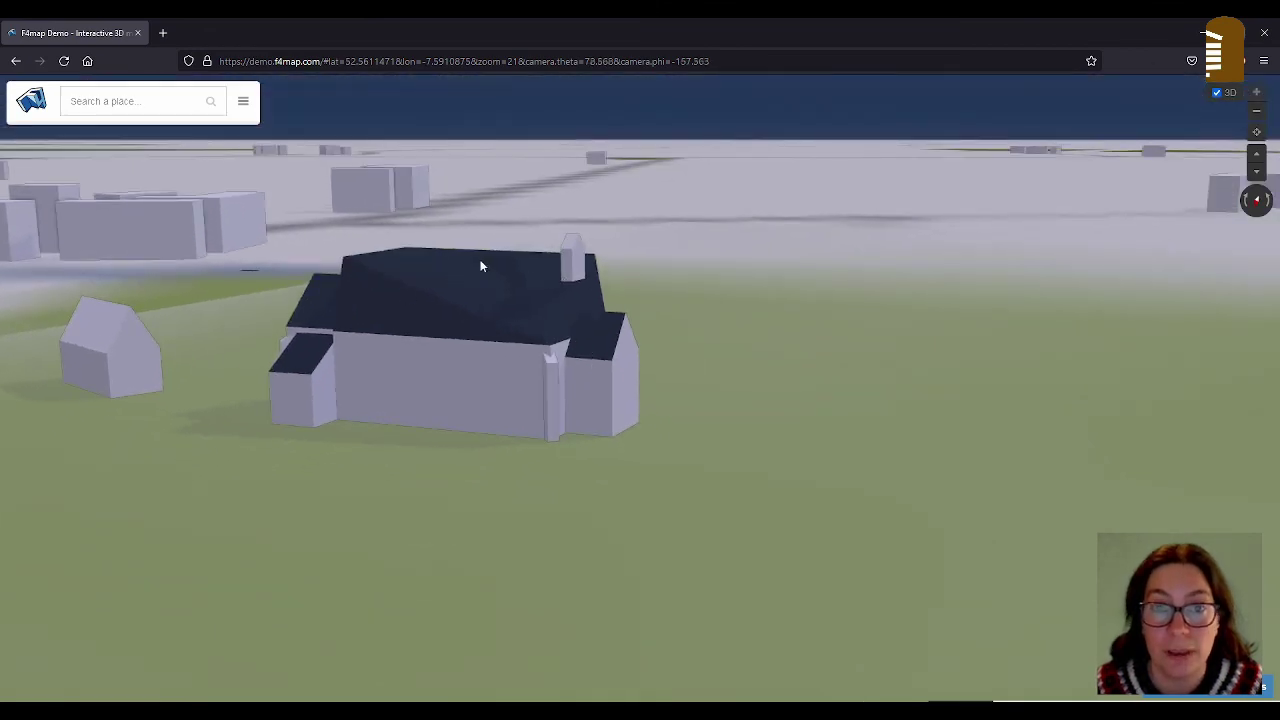
Step: Examine the church within its walled graveyard, including trees, gravestones and footpaths, from the northwest and west
{"action": "scroll", "coordinate": [506, 286], "scroll_direction": "up", "scroll_amount": 3}
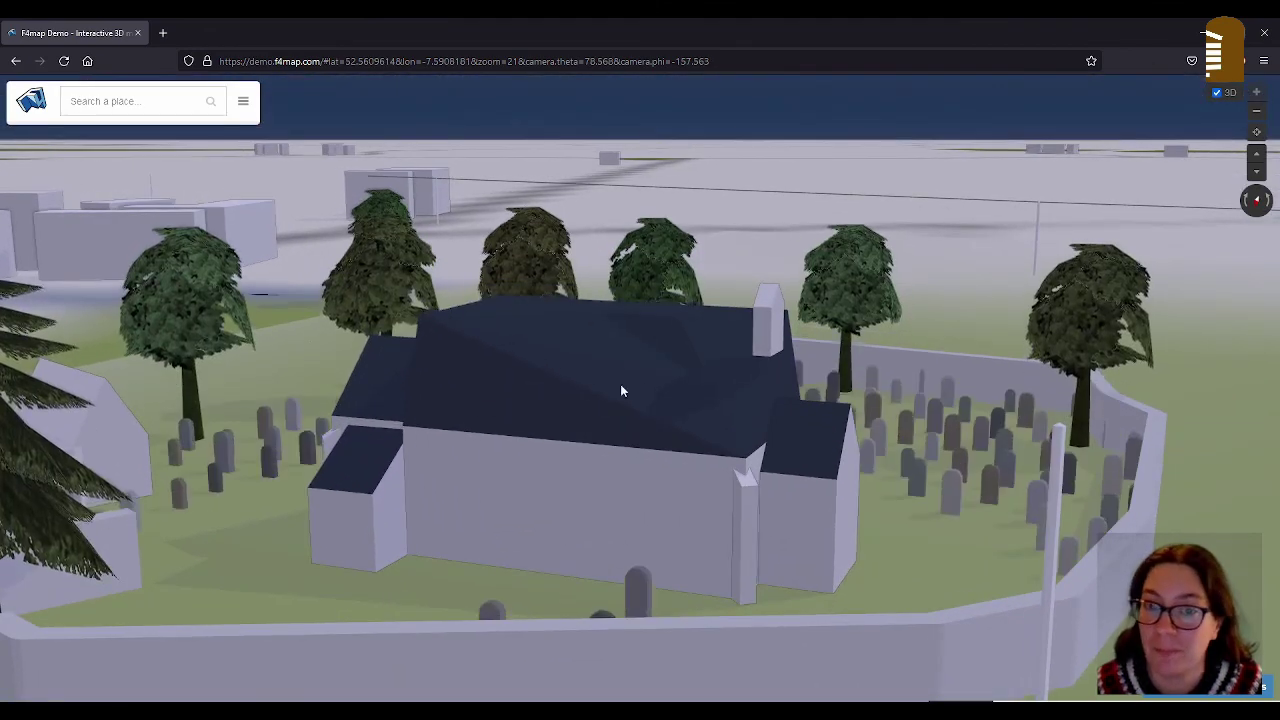
{"action": "left_click_drag", "start_coordinate": [751, 429], "coordinate": [723, 418]}
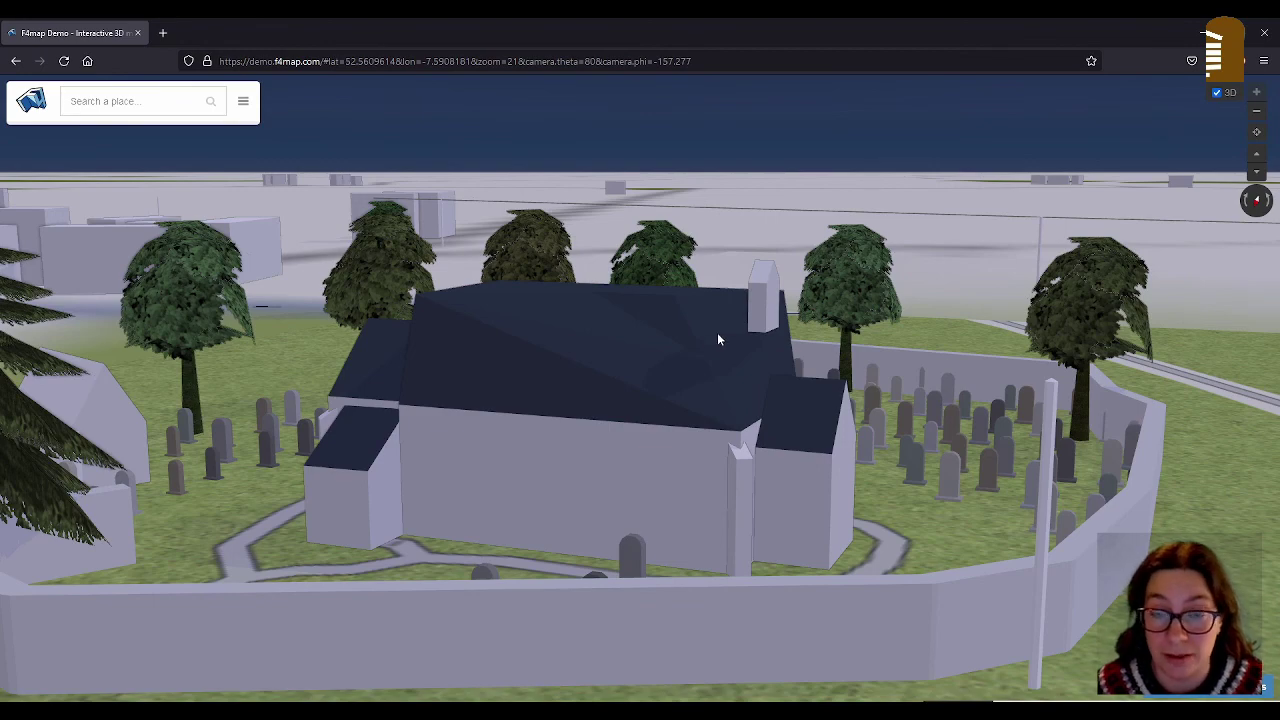
{"action": "scroll", "coordinate": [719, 338], "scroll_direction": "down", "scroll_amount": 3}
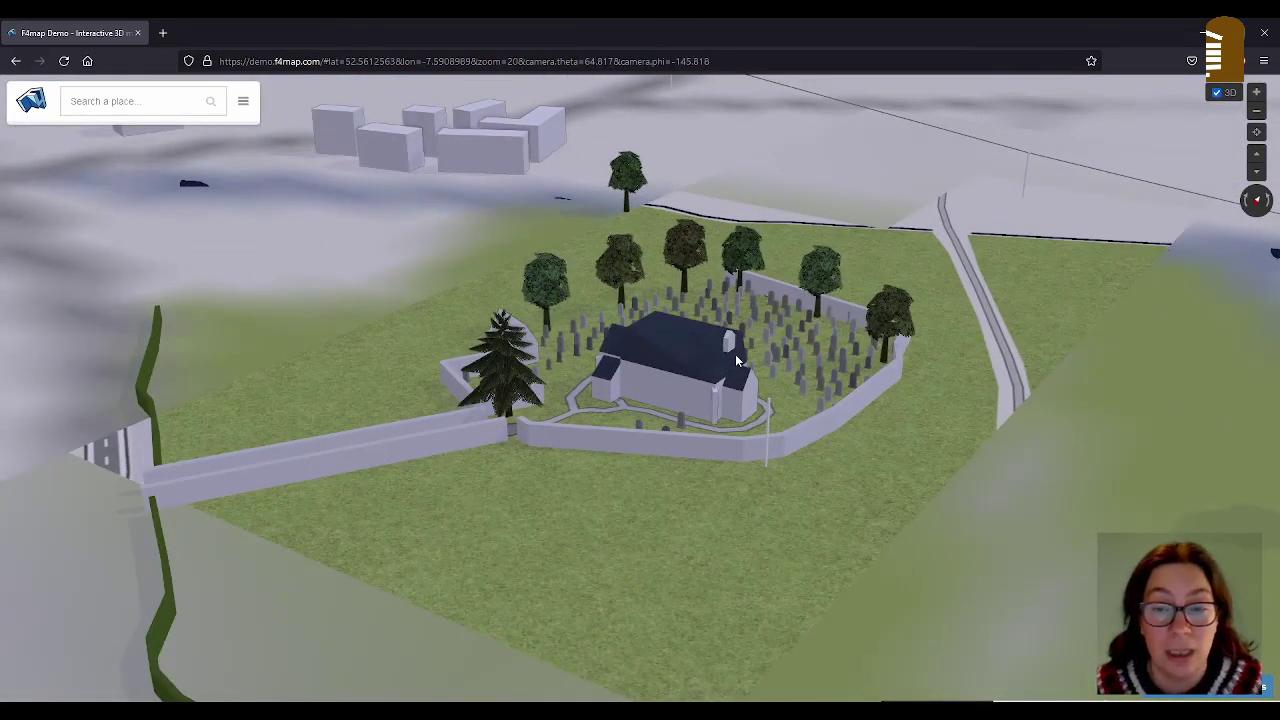
{"action": "scroll", "coordinate": [736, 358], "scroll_direction": "up", "scroll_amount": 3}
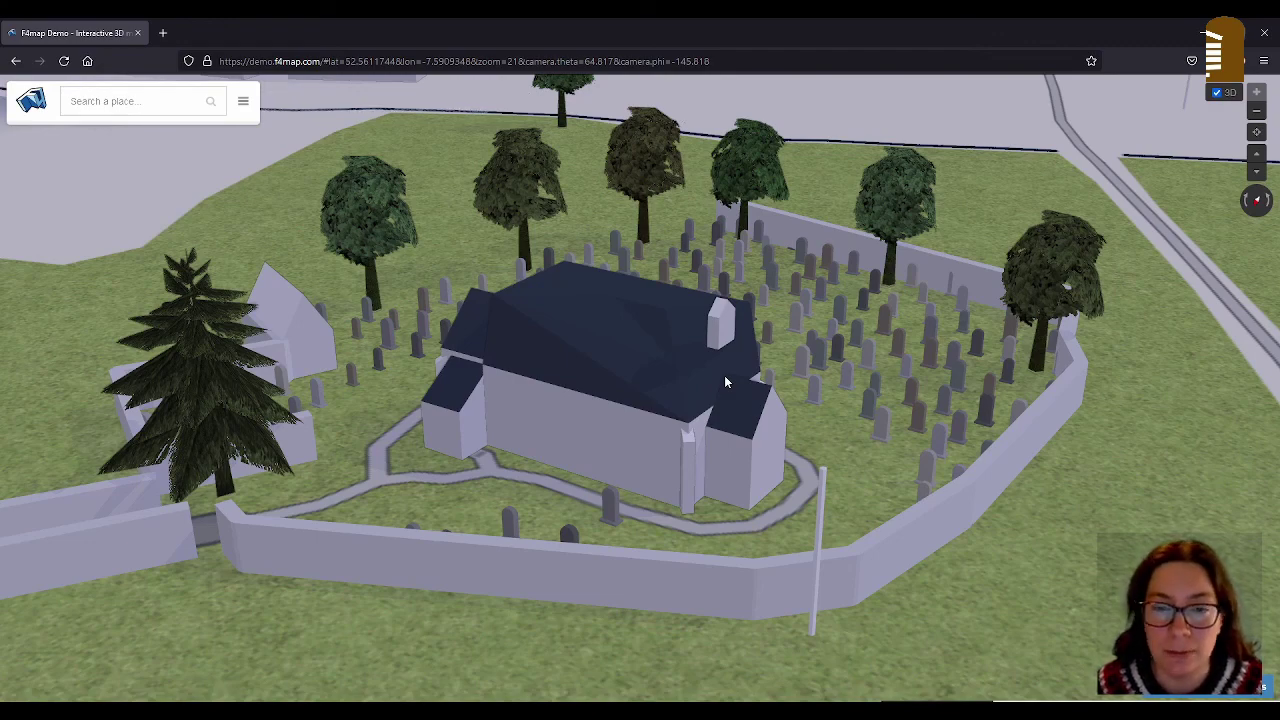
{"action": "left_click_drag", "start_coordinate": [724, 375], "coordinate": [665, 458]}
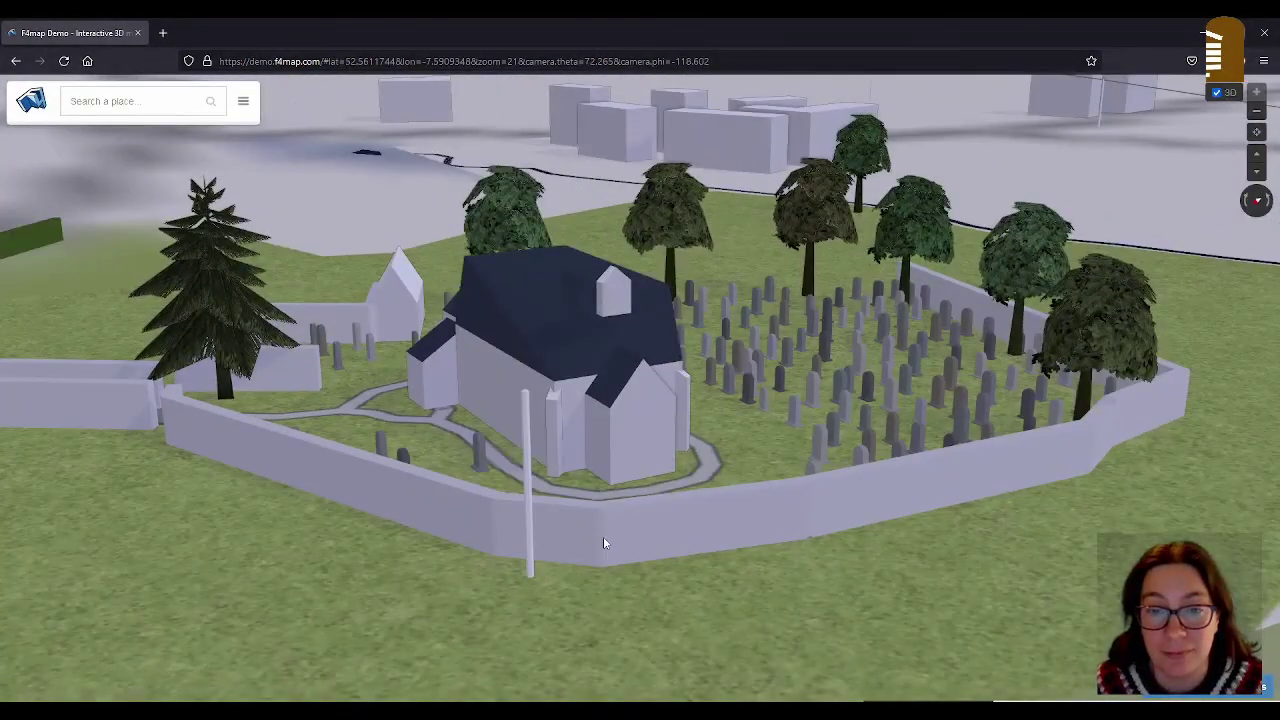